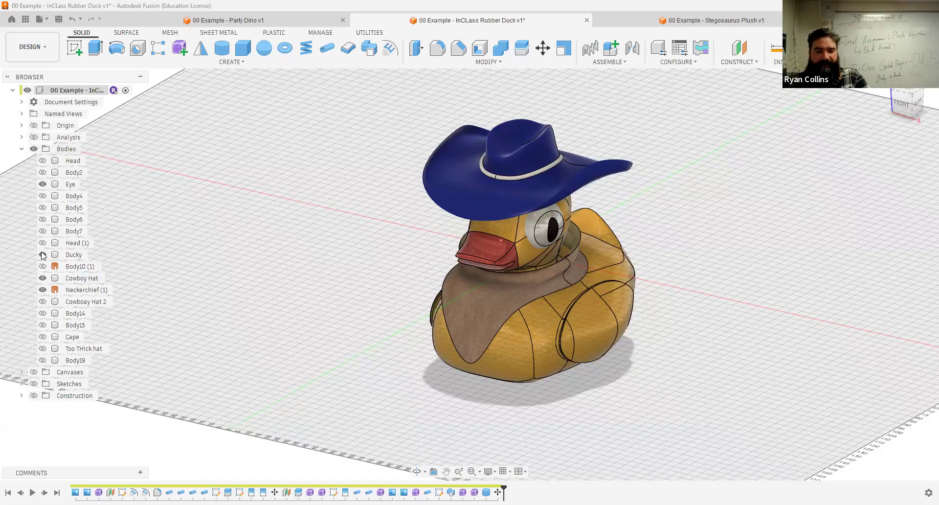
# Show the reference canvases and hide all bodies of the rubber duck design
pyautogui.click(33, 372)
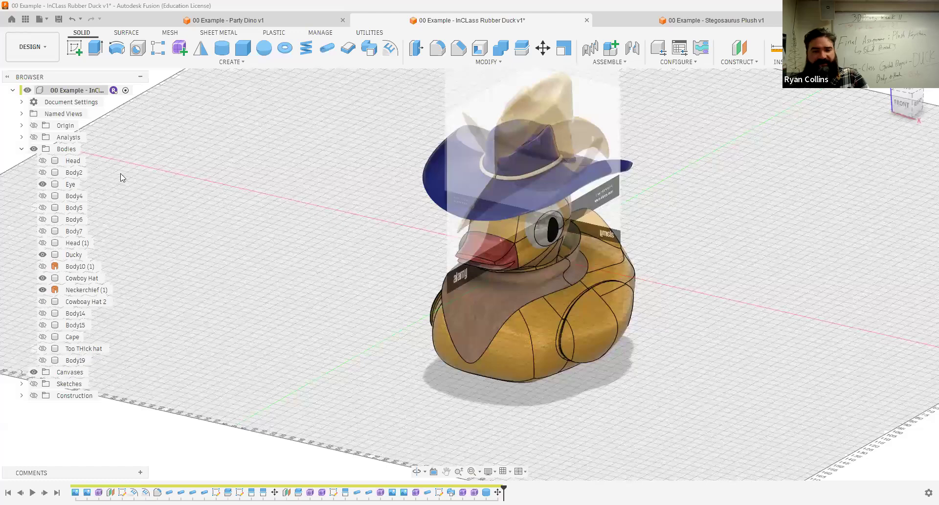
pyautogui.click(34, 149)
pyautogui.keyDown('shift'); pyautogui.moveTo(632, 287); pyautogui.dragTo(670, 293, button='middle'); pyautogui.keyUp('shift')
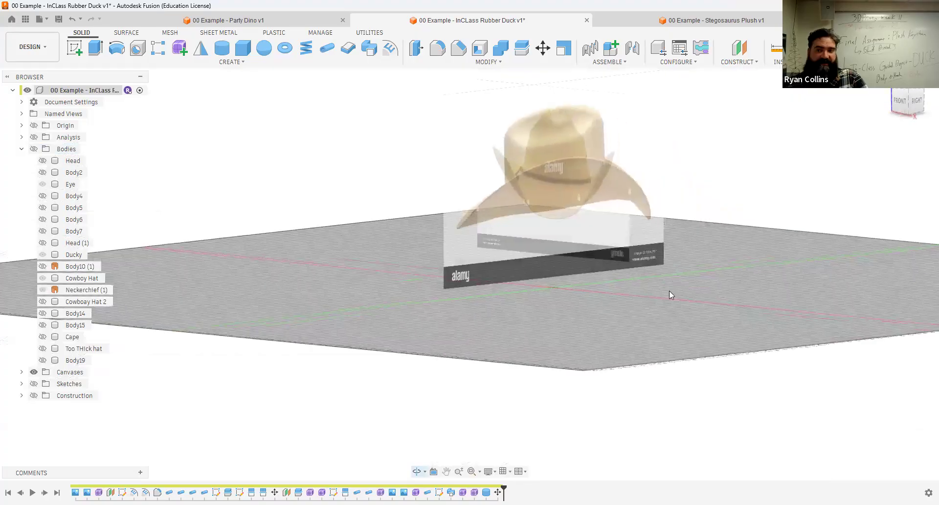
# Hide the cowboy hat front-view and side-view canvases and examine how the two duck reference images intersect
pyautogui.click(22, 373)
pyautogui.click(34, 372)
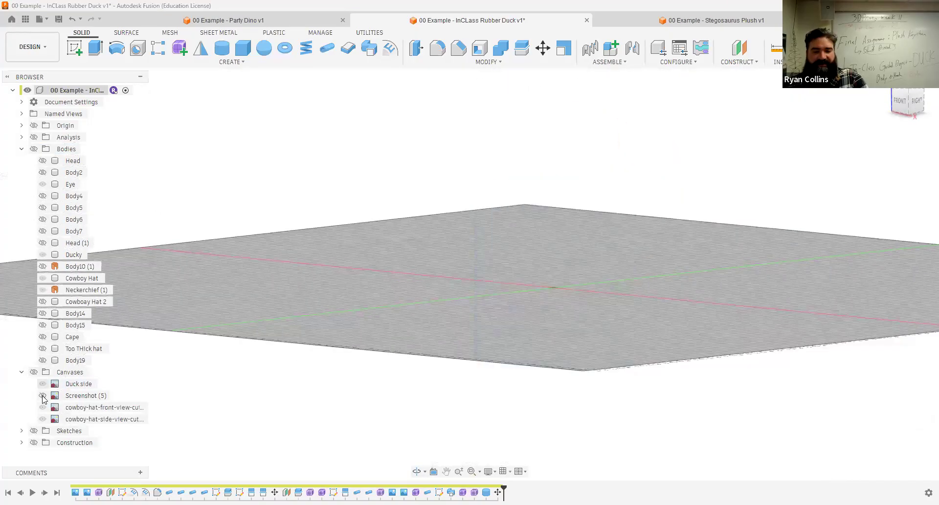
pyautogui.click(22, 372)
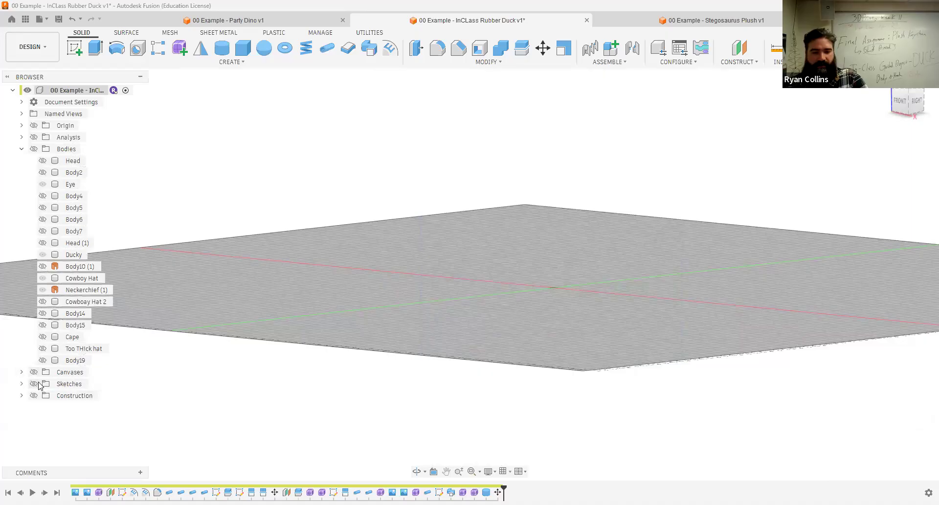
pyautogui.click(22, 372)
pyautogui.click(34, 372)
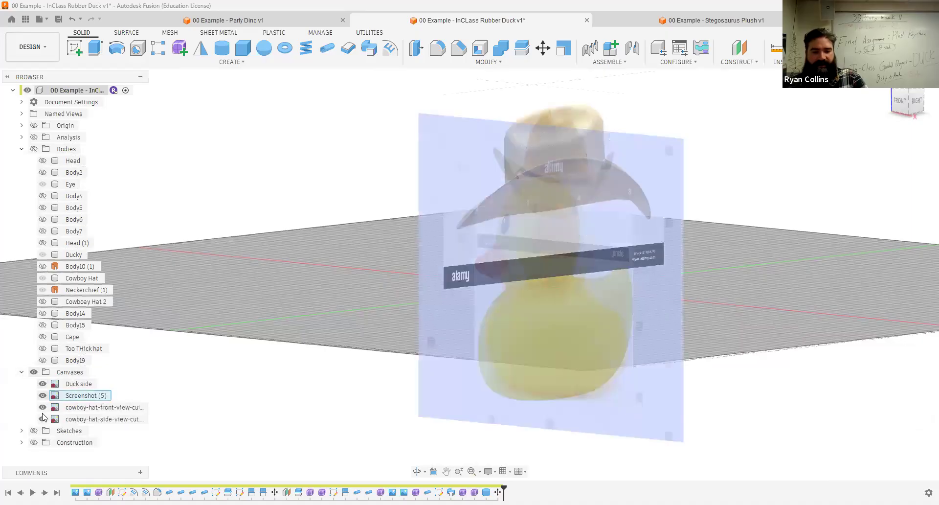
pyautogui.click(42, 407)
pyautogui.click(43, 419)
pyautogui.moveTo(644, 351)
pyautogui.keyDown('shift'); pyautogui.mouseDown(button='middle')
pyautogui.moveTo(585, 354)
pyautogui.moveTo(682, 360)
pyautogui.moveTo(578, 362)
pyautogui.moveTo(660, 358)
pyautogui.moveTo(640, 360)
pyautogui.mouseUp(button='middle'); pyautogui.keyUp('shift')
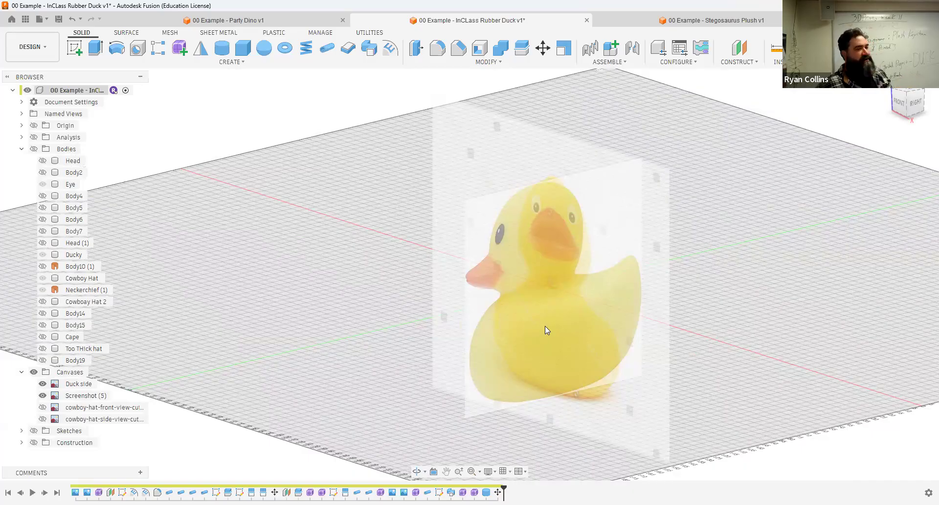
pyautogui.moveTo(622, 256)
pyautogui.keyDown('shift'); pyautogui.mouseDown(button='middle')
pyautogui.moveTo(581, 255)
pyautogui.moveTo(637, 253)
pyautogui.mouseUp(button='middle'); pyautogui.keyUp('shift')
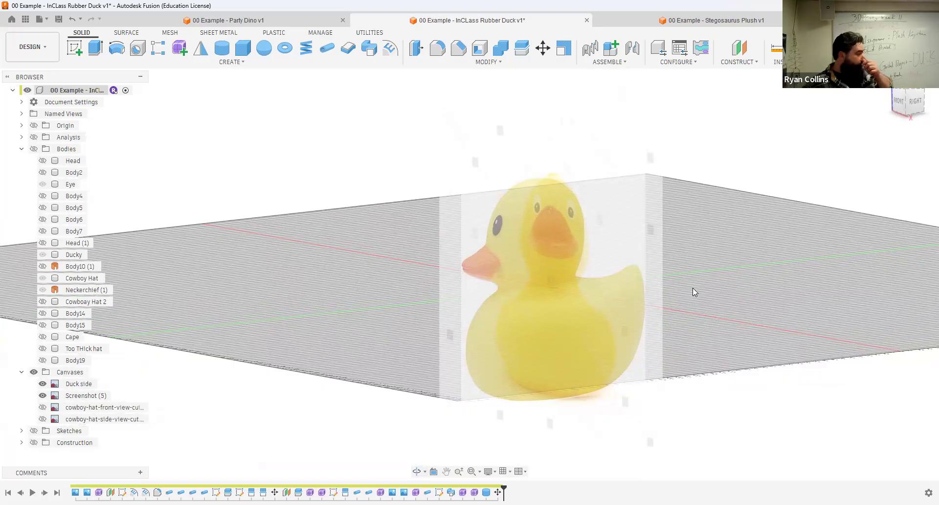
pyautogui.keyDown('shift'); pyautogui.moveTo(627, 321); pyautogui.dragTo(682, 324, button='middle'); pyautogui.keyUp('shift')
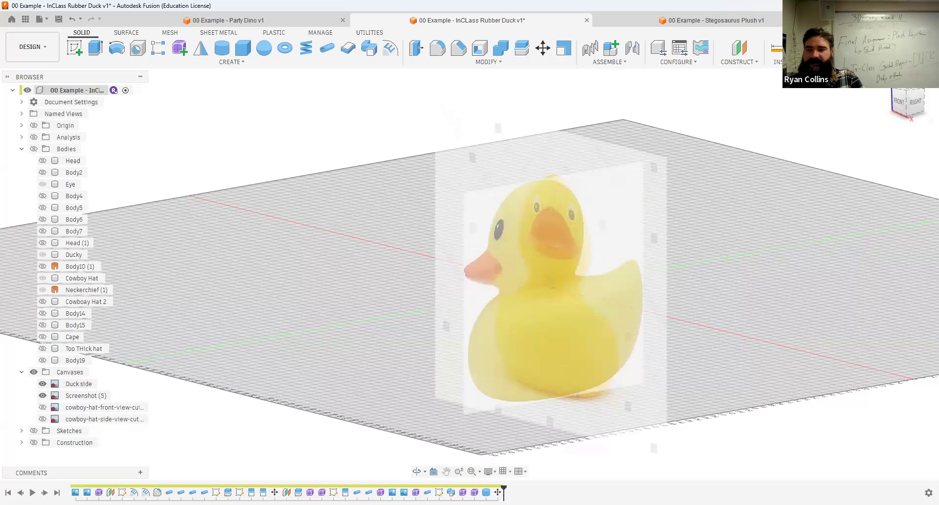
pyautogui.click(831, 62)
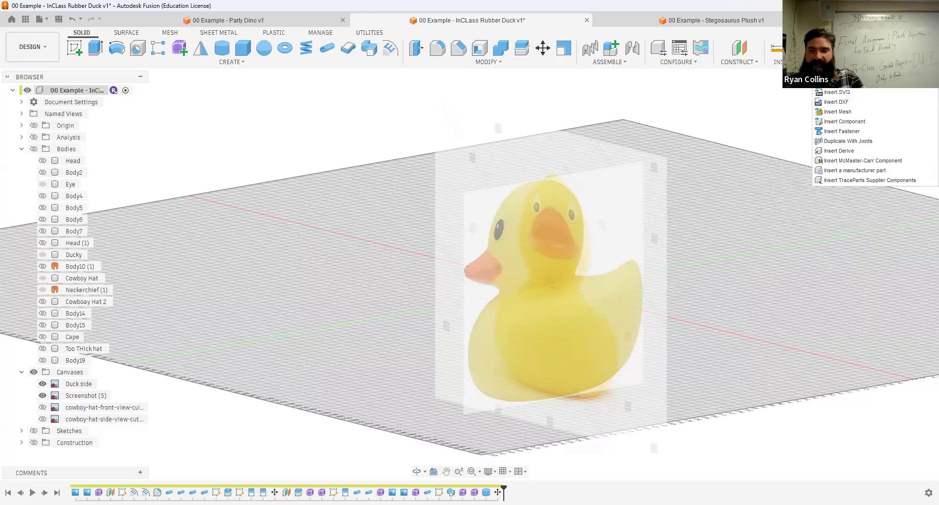
pyautogui.click(845, 121)
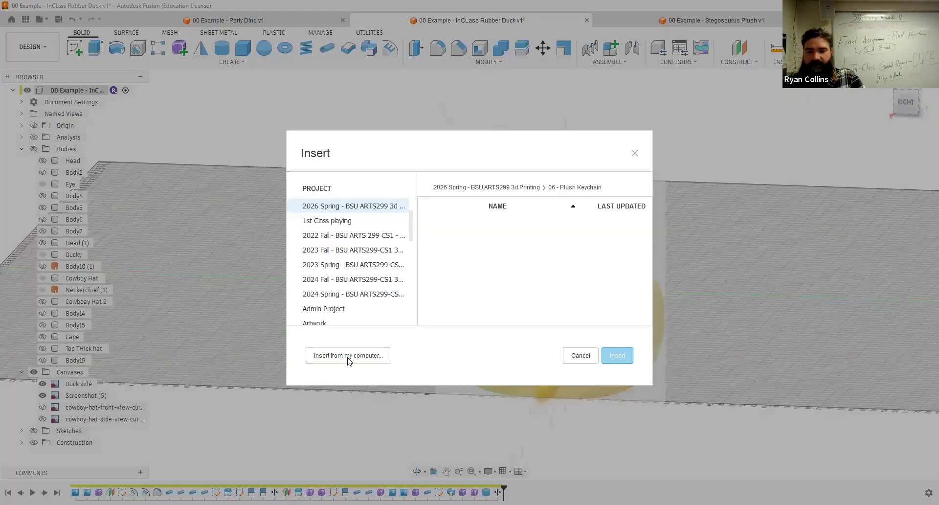
pyautogui.click(349, 361)
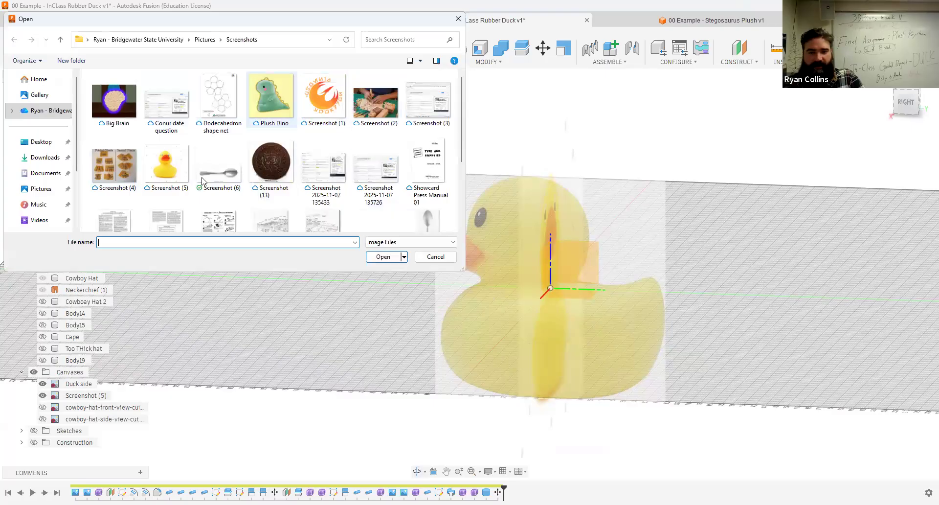
pyautogui.click(167, 176)
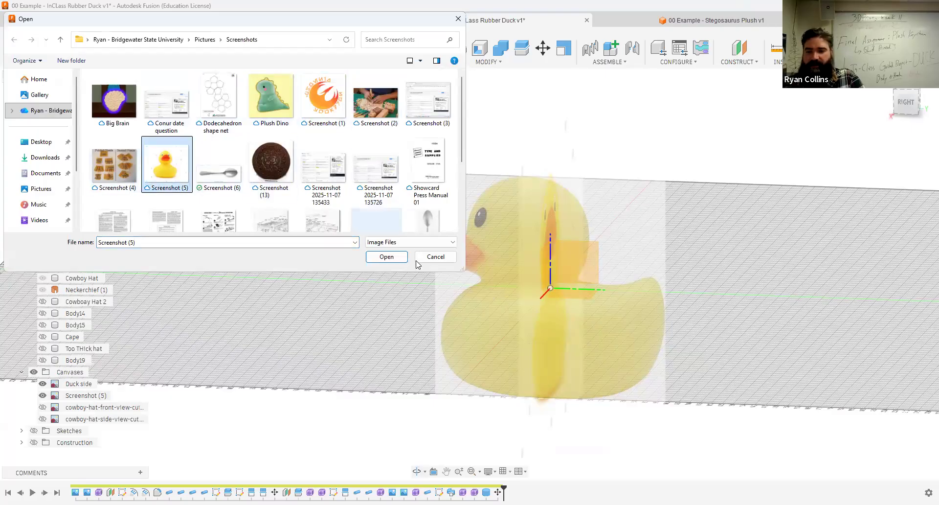
pyautogui.click(435, 259)
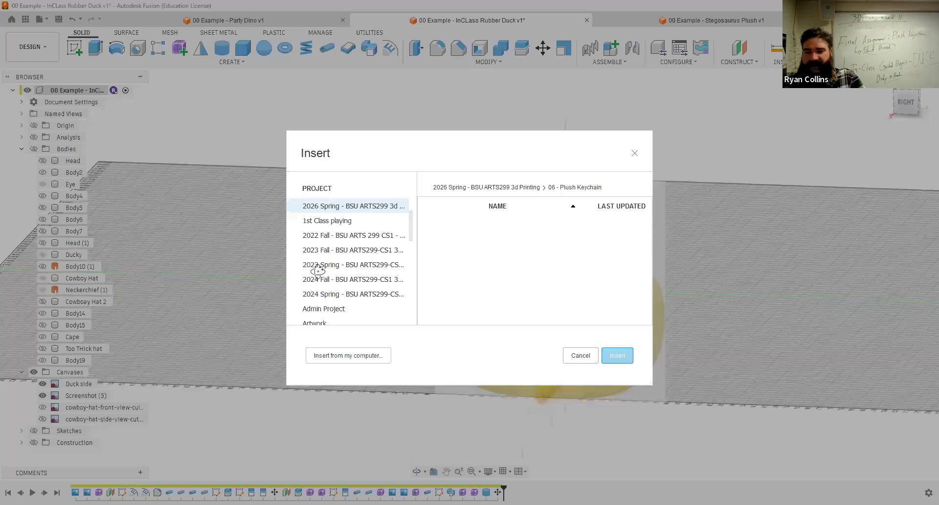
pyautogui.press('Escape')
# Show the cowboy hat front-view and side-view canvases together with the duck reference images
pyautogui.click(42, 408)
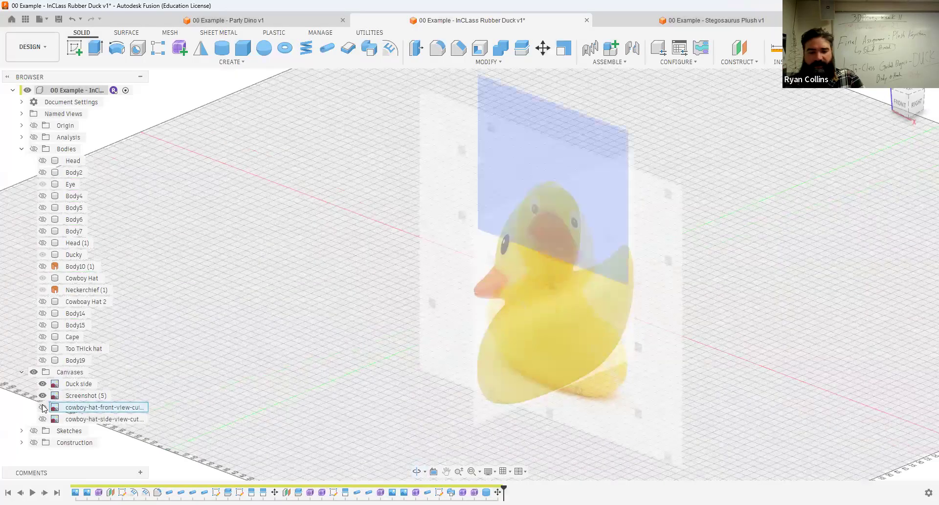
pyautogui.click(34, 431)
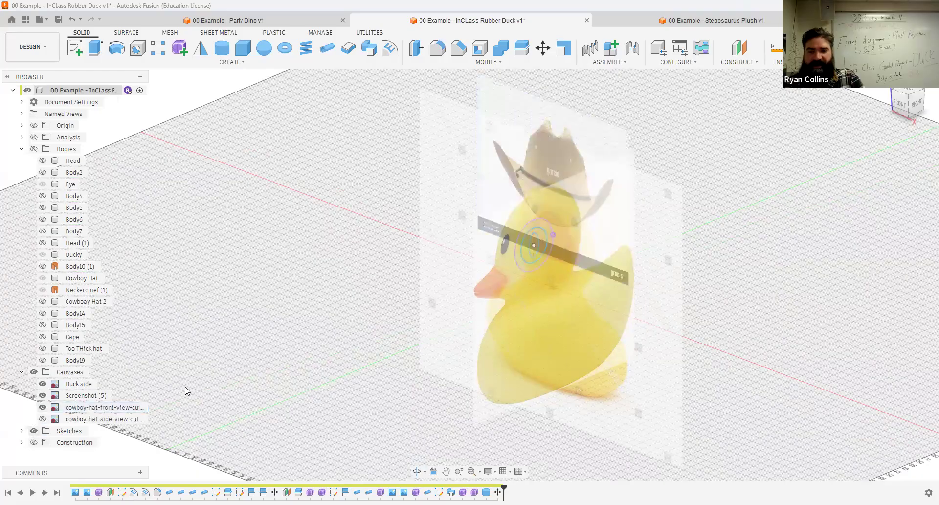
pyautogui.click(42, 419)
pyautogui.click(34, 430)
pyautogui.keyDown('shift'); pyautogui.moveTo(191, 344); pyautogui.dragTo(220, 351, button='middle'); pyautogui.keyUp('shift')
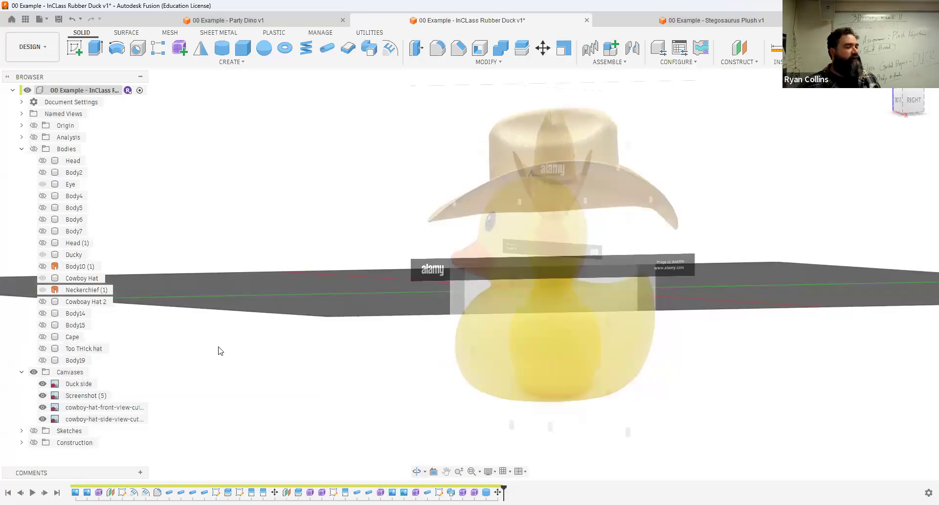
# Switch to the Party Dino example and examine its top hat, feather, face, spots and back spikes
pyautogui.click(259, 21)
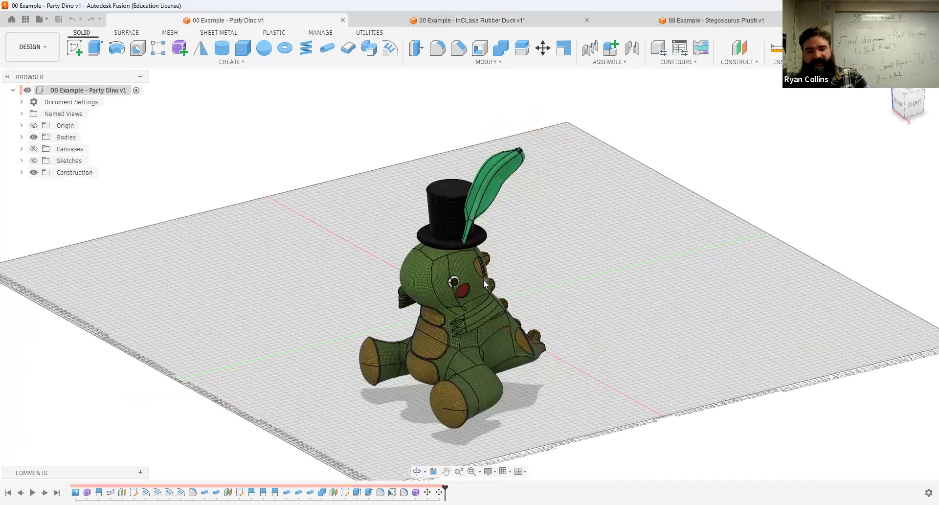
pyautogui.scroll(4, 486, 281)
pyautogui.keyDown('shift'); pyautogui.moveTo(508, 298); pyautogui.dragTo(395, 169, button='middle'); pyautogui.keyUp('shift')
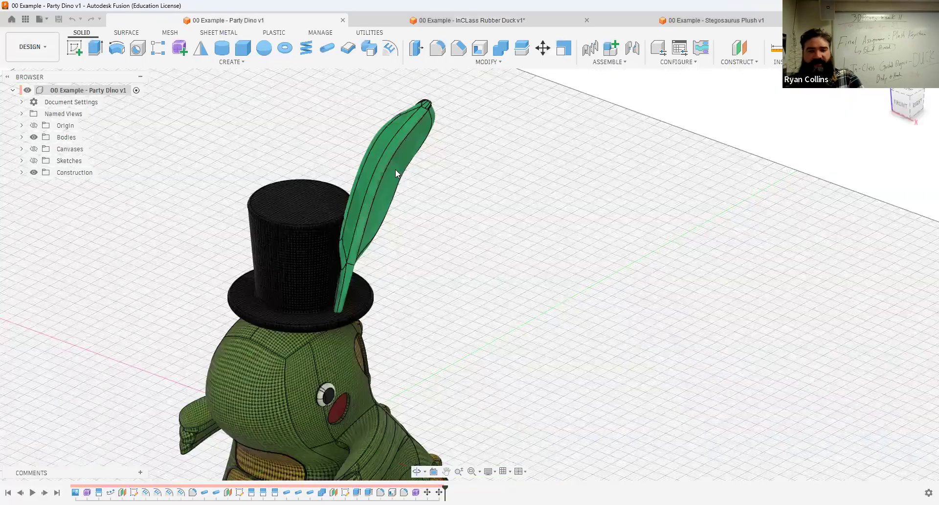
pyautogui.scroll(-2, 562, 383)
pyautogui.keyDown('shift'); pyautogui.moveTo(568, 394); pyautogui.dragTo(472, 354, button='middle'); pyautogui.keyUp('shift')
pyautogui.scroll(6, 491, 354)
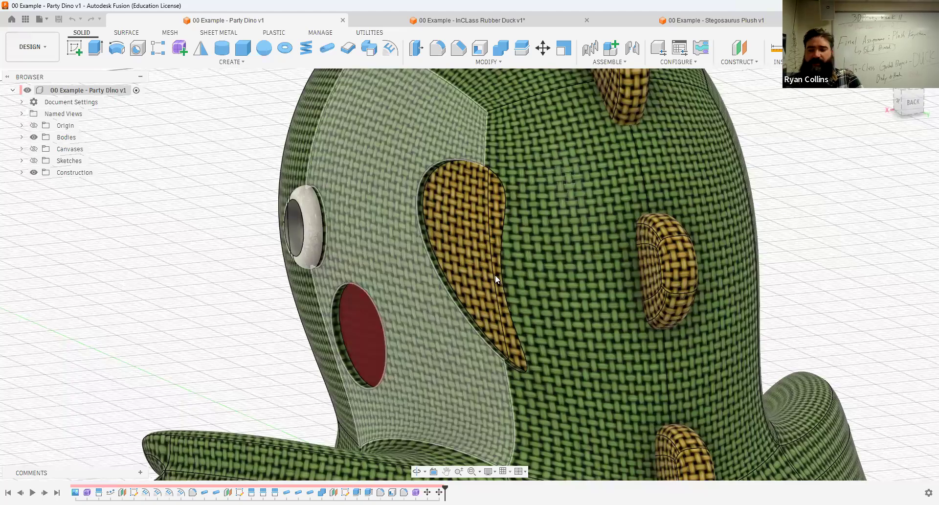
pyautogui.scroll(-5, 495, 274)
pyautogui.keyDown('shift'); pyautogui.moveTo(671, 301); pyautogui.dragTo(504, 297, button='middle'); pyautogui.keyUp('shift')
pyautogui.scroll(3, 523, 356)
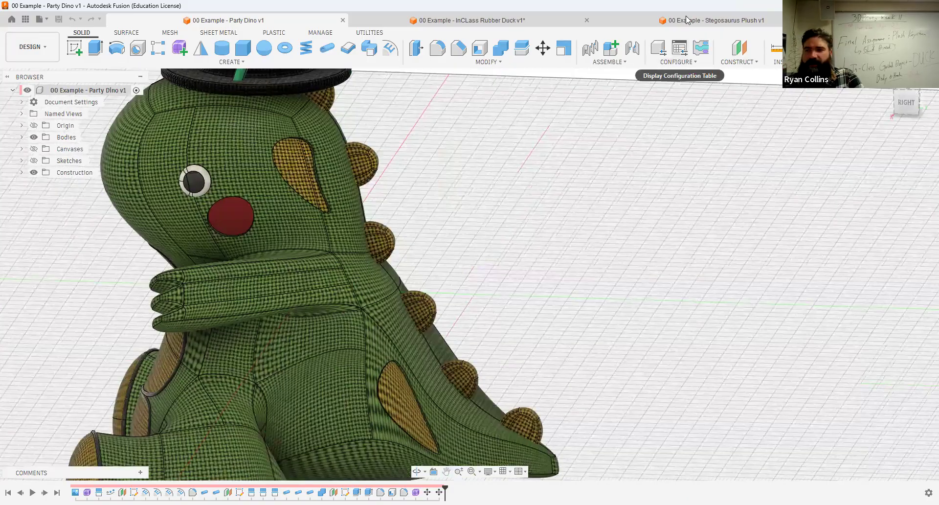
# Switch to the Stegosaurus Plush example and examine the dinosaur on its surfboard
pyautogui.hotkey('ctrl', 'Tab')
pyautogui.keyDown('shift'); pyautogui.moveTo(627, 266); pyautogui.dragTo(631, 206, button='middle'); pyautogui.keyUp('shift')
pyautogui.scroll(5, 556, 277)
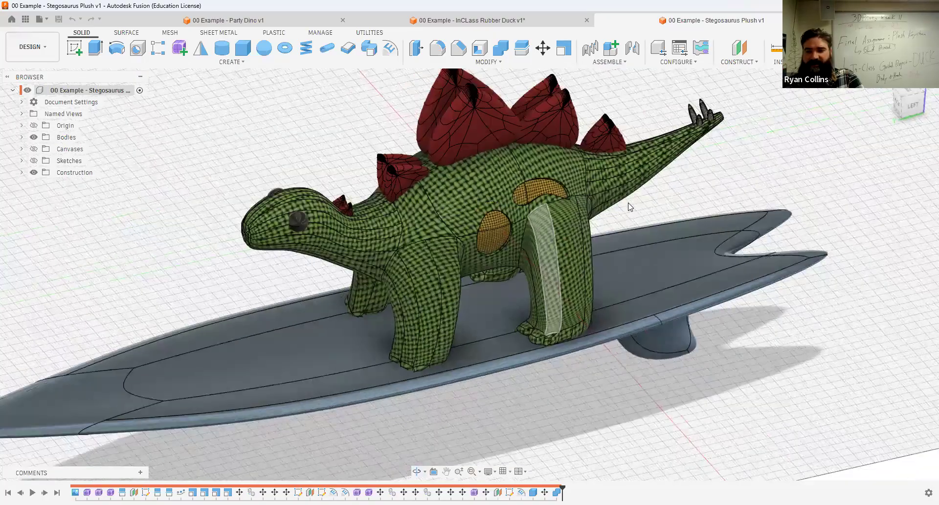
pyautogui.scroll(-4, 632, 204)
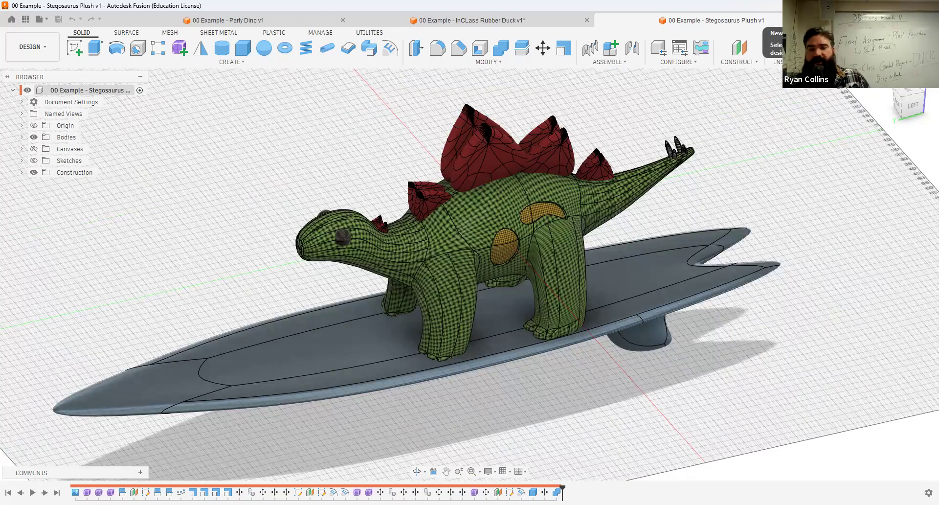
# Create a new hybrid design with the millimeter and gram unit system
pyautogui.click(845, 20)
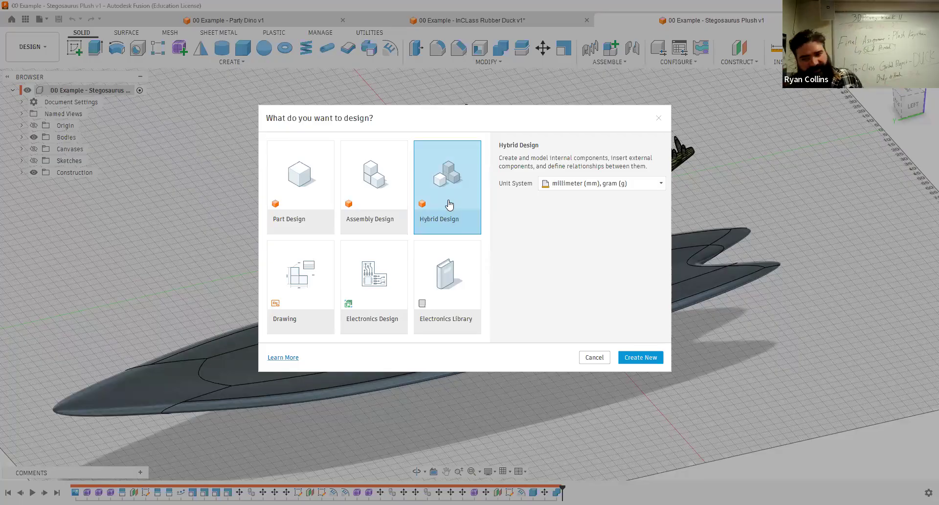
pyautogui.click(648, 358)
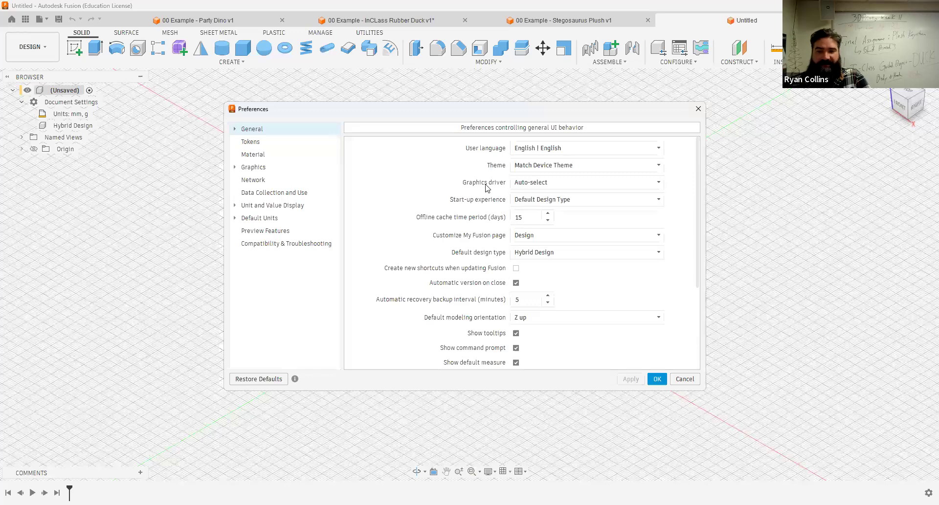
# Choose Hybrid Design as the default design type in the general preferences and review the theme options
pyautogui.click(259, 131)
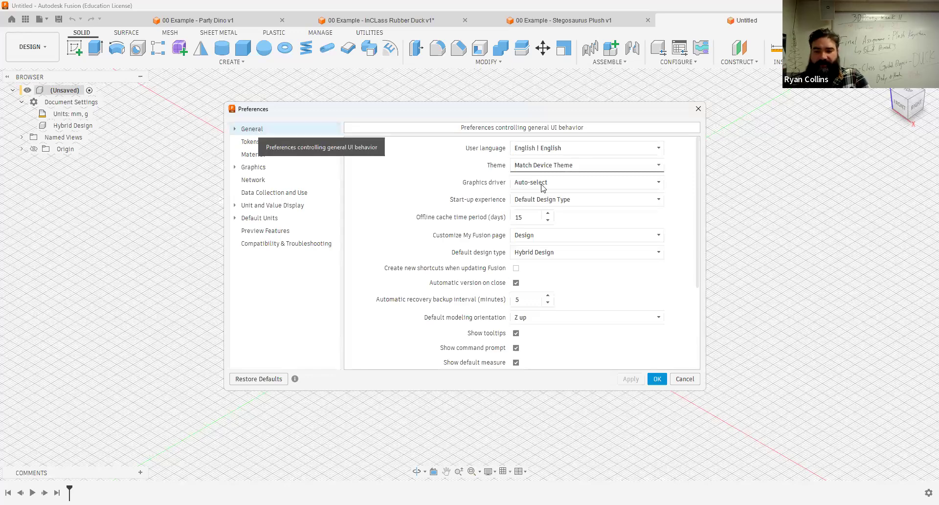
pyautogui.click(557, 253)
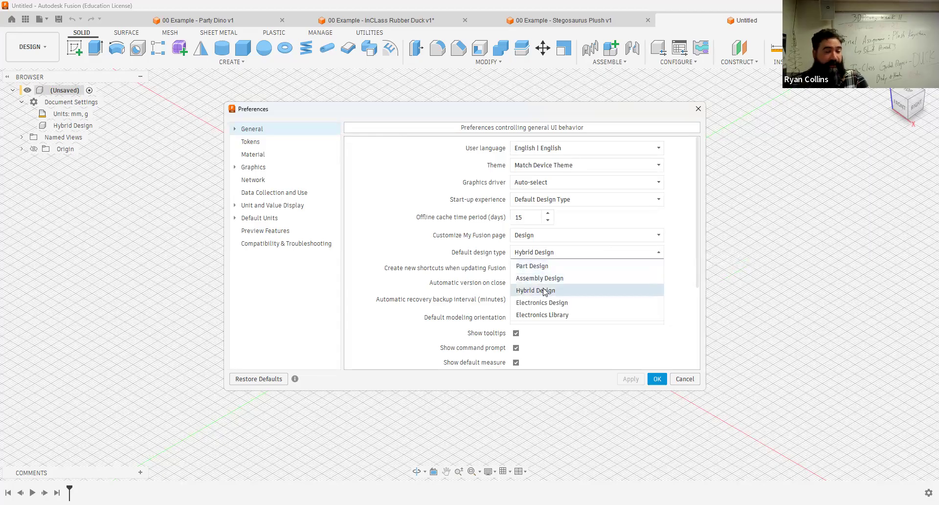
pyautogui.click(544, 290)
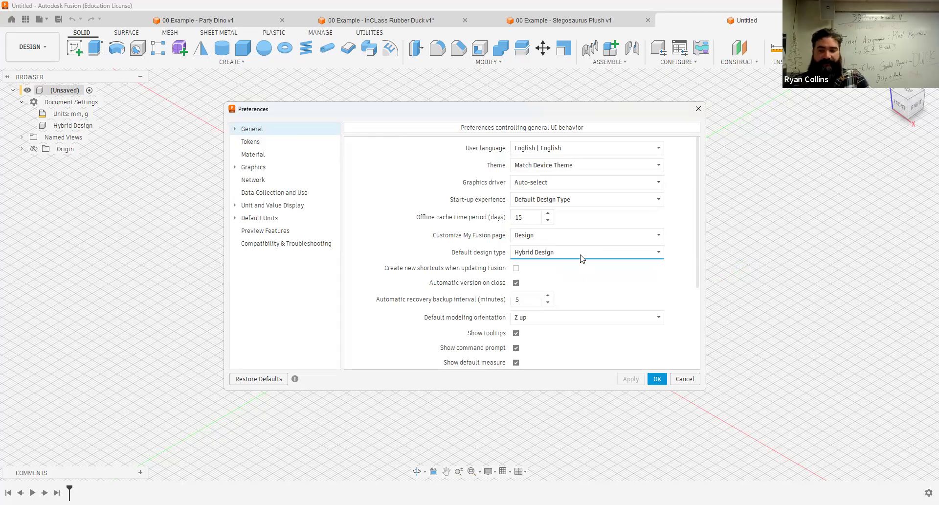
pyautogui.click(582, 238)
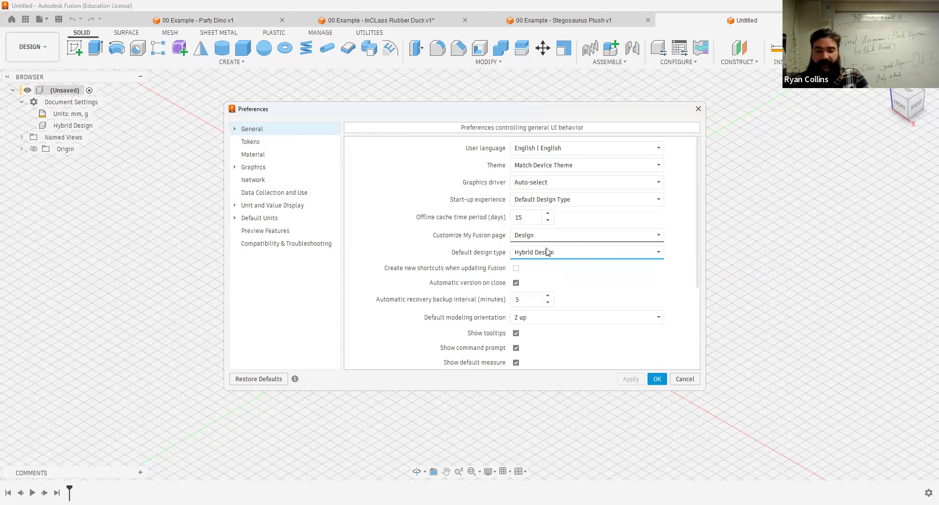
pyautogui.click(540, 250)
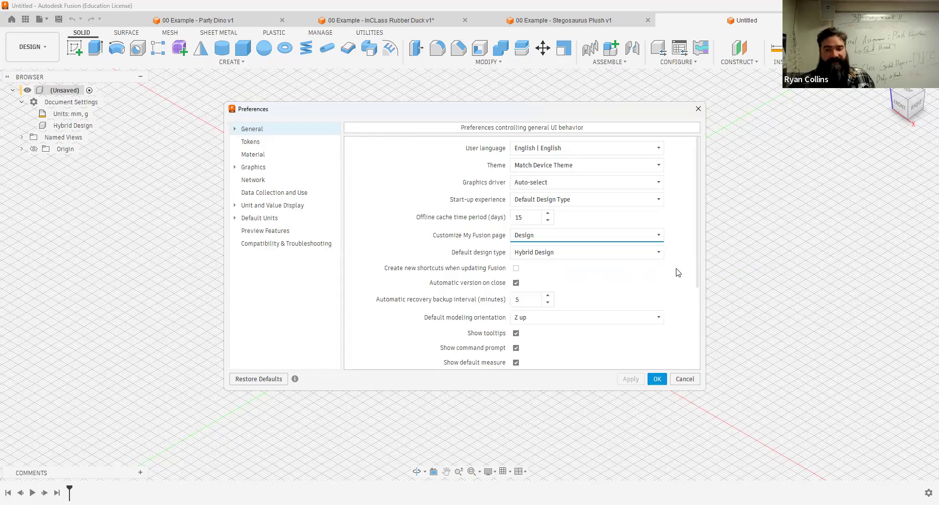
pyautogui.click(578, 166)
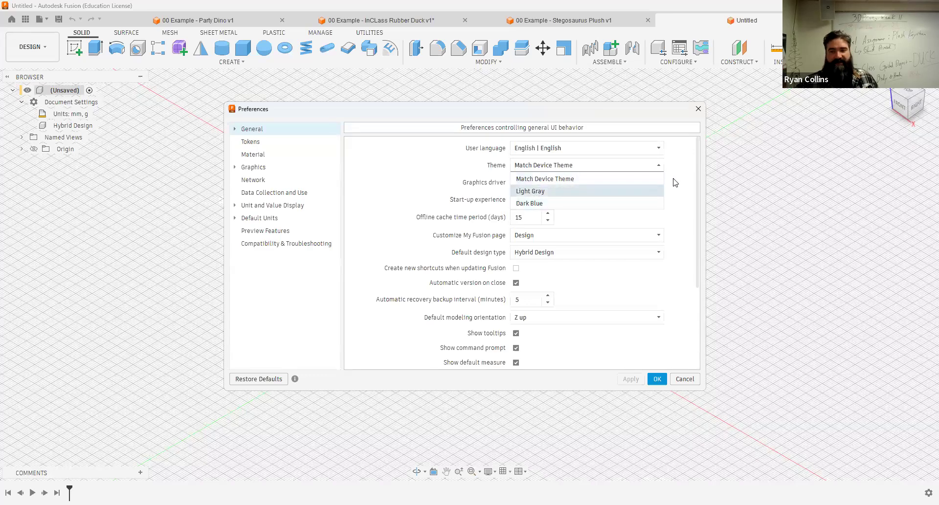
pyautogui.click(537, 283)
# Set the default modeling orientation to Y up and the default orbit type to Free Orbit, and accept the preferences
pyautogui.scroll(-5, 564, 275)
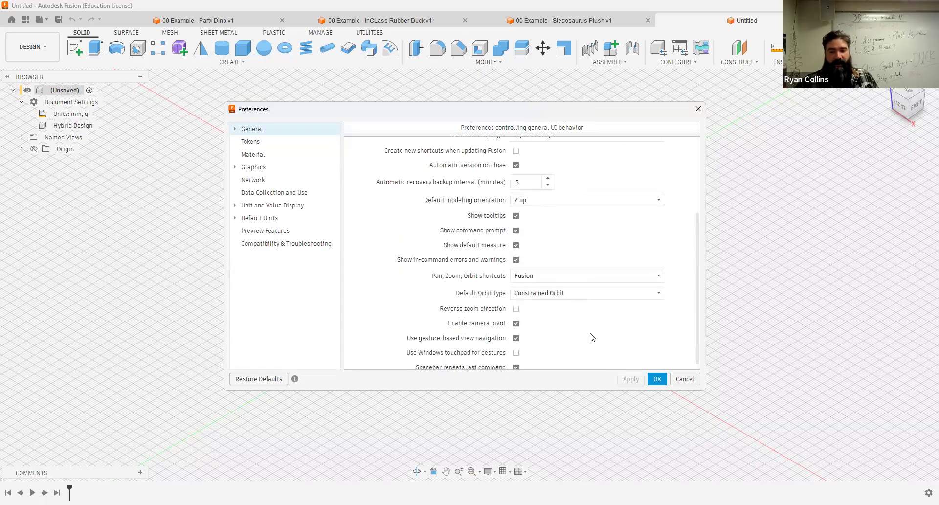
pyautogui.scroll(4, 588, 306)
pyautogui.scroll(1, 588, 310)
pyautogui.scroll(-1, 543, 323)
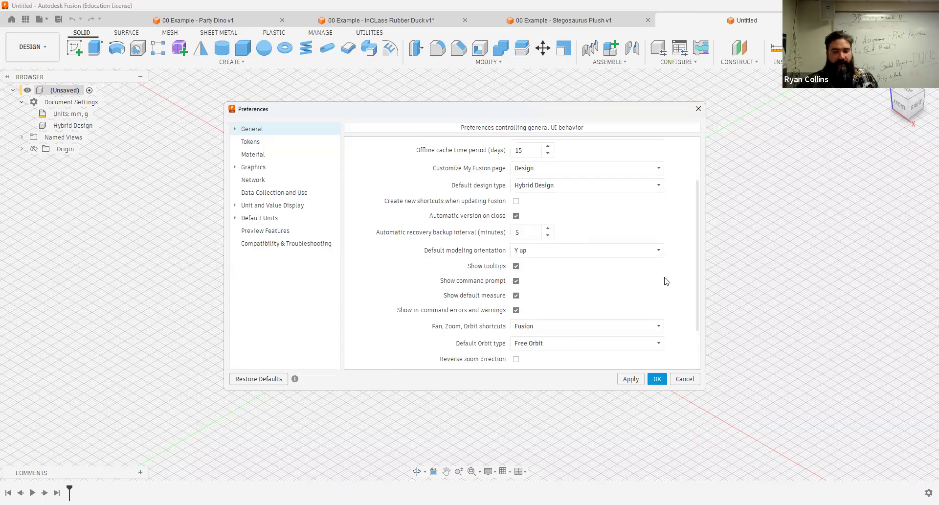
pyautogui.scroll(1, 667, 279)
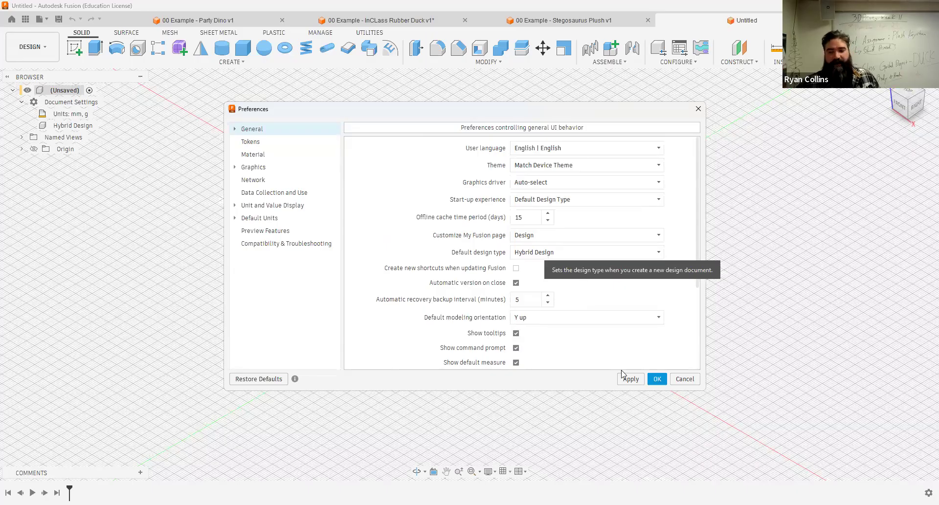
pyautogui.click(656, 379)
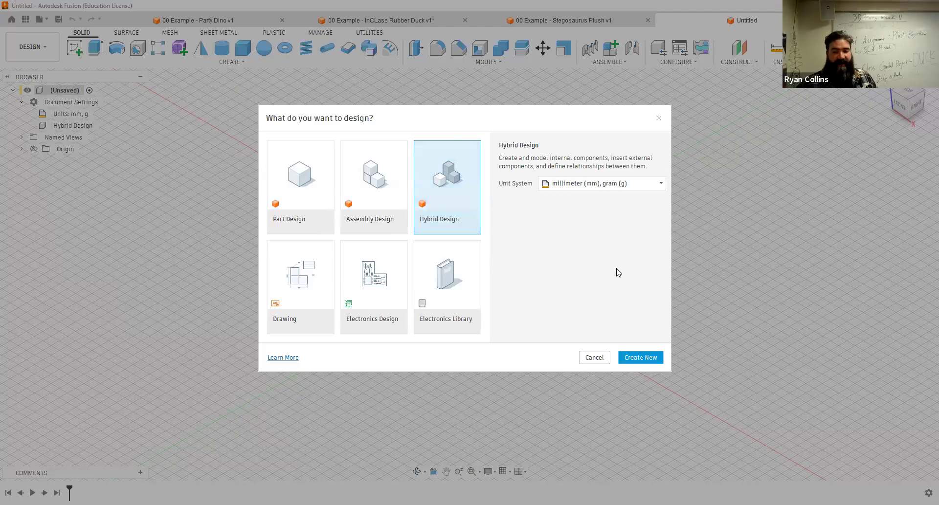
# Create another hybrid design in millimeters and grams that uses the Y up orientation
pyautogui.click(637, 357)
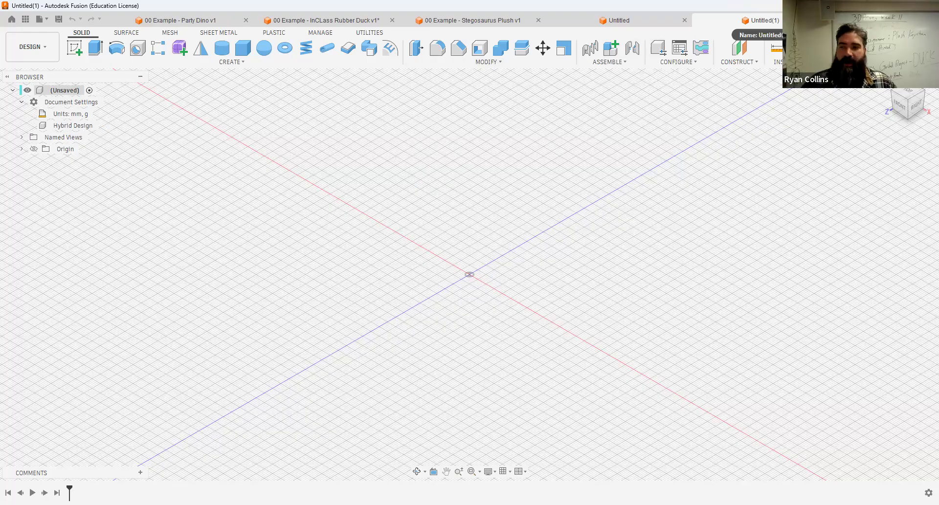
# Close the extra untitled design and load the front-view duck image Screenshot (5) from the computer as a canvas
pyautogui.hotkey('ctrl', 'w')
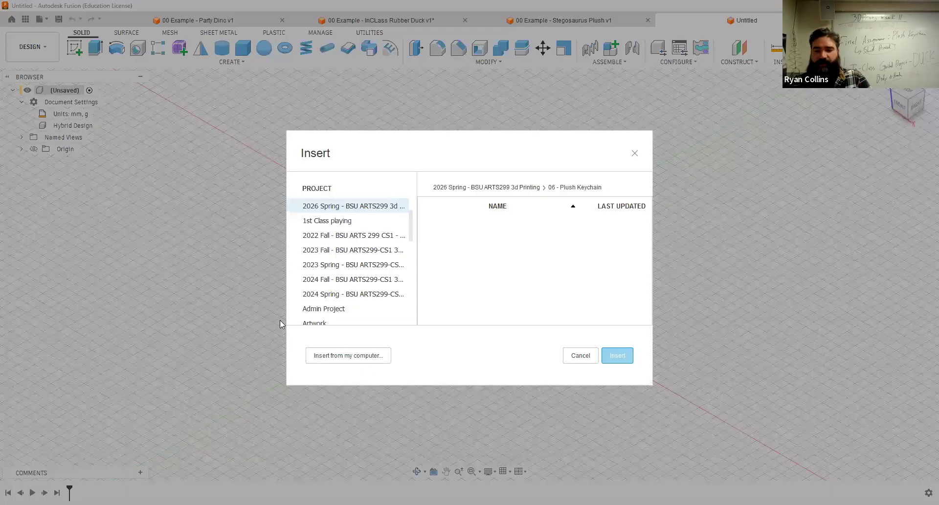
pyautogui.click(343, 353)
pyautogui.scroll(-3, 362, 140)
pyautogui.scroll(3, 362, 139)
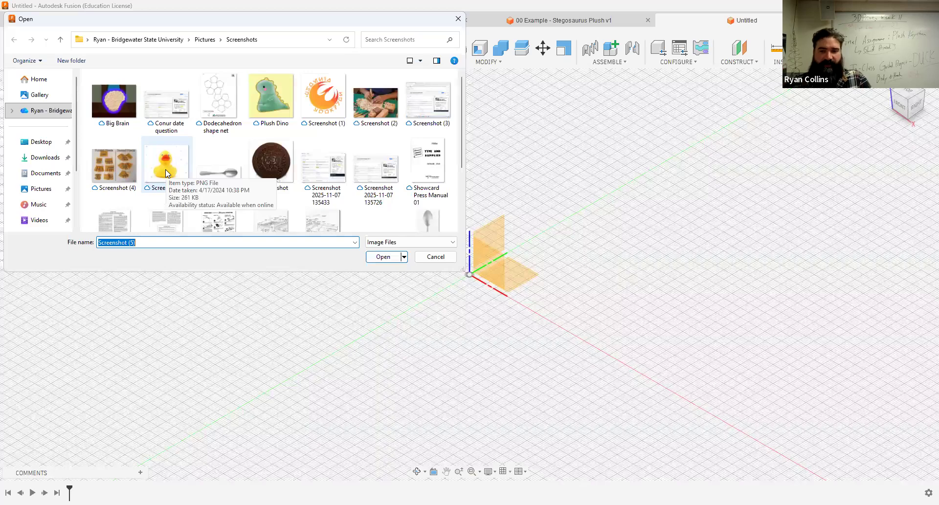
pyautogui.scroll(-2, 165, 169)
pyautogui.scroll(2, 167, 165)
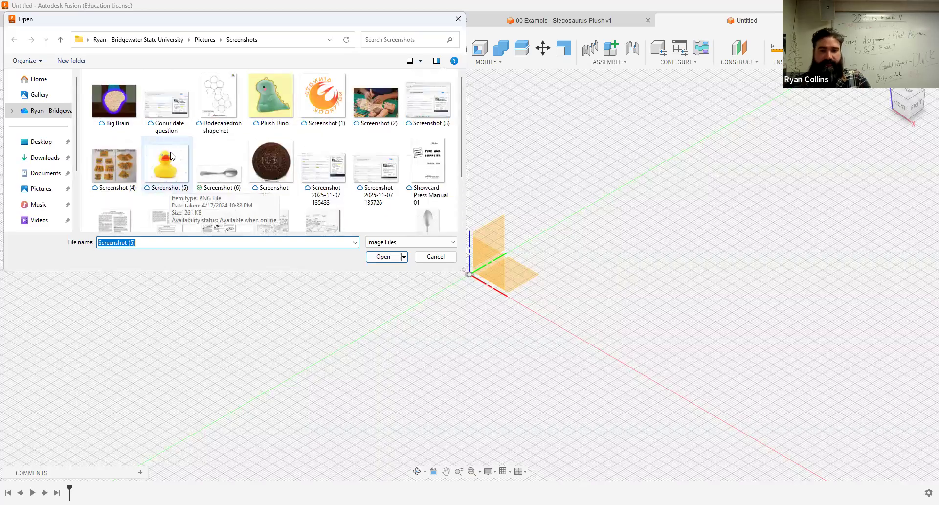
pyautogui.click(171, 155)
pyautogui.click(390, 259)
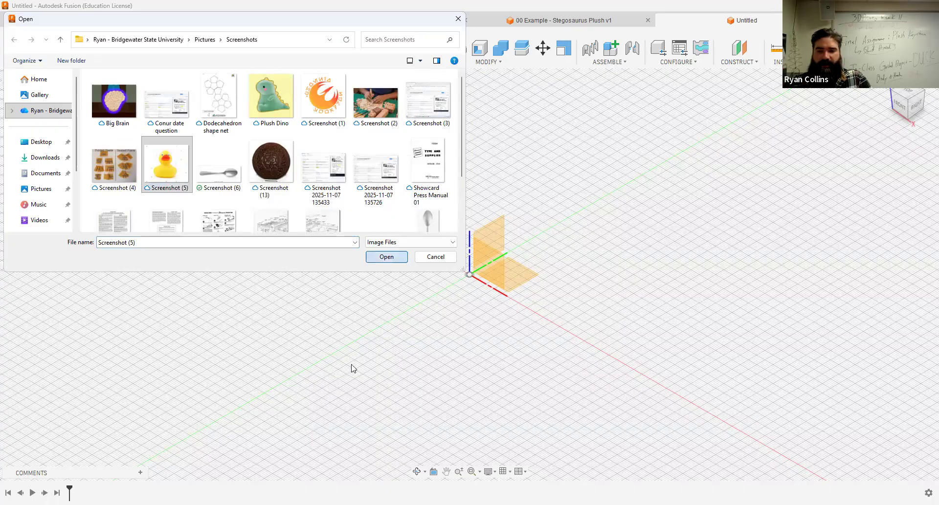
# Place the duck canvas on the XZ plane, rotate it -90 degrees so it stands upright, and move it up 3 mm
pyautogui.keyDown('shift'); pyautogui.moveTo(664, 223); pyautogui.dragTo(514, 286, button='middle'); pyautogui.keyUp('shift')
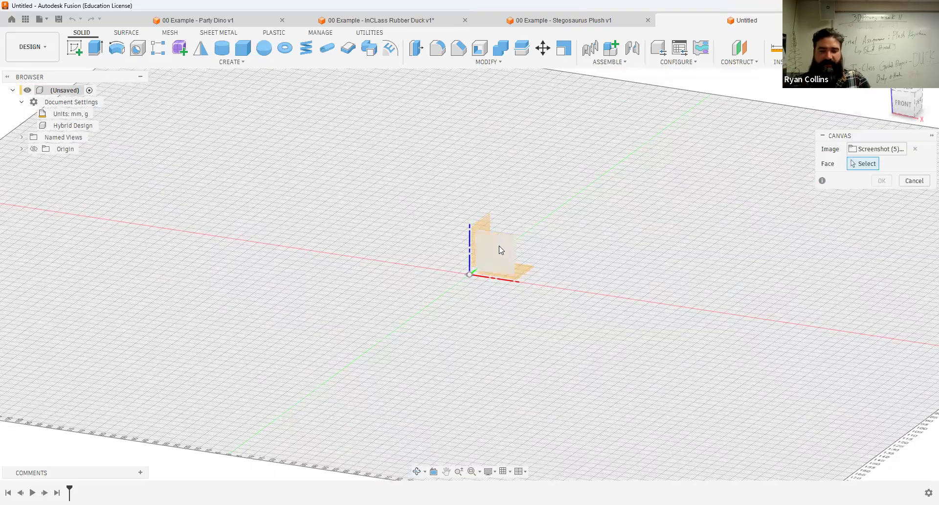
pyautogui.click(483, 282)
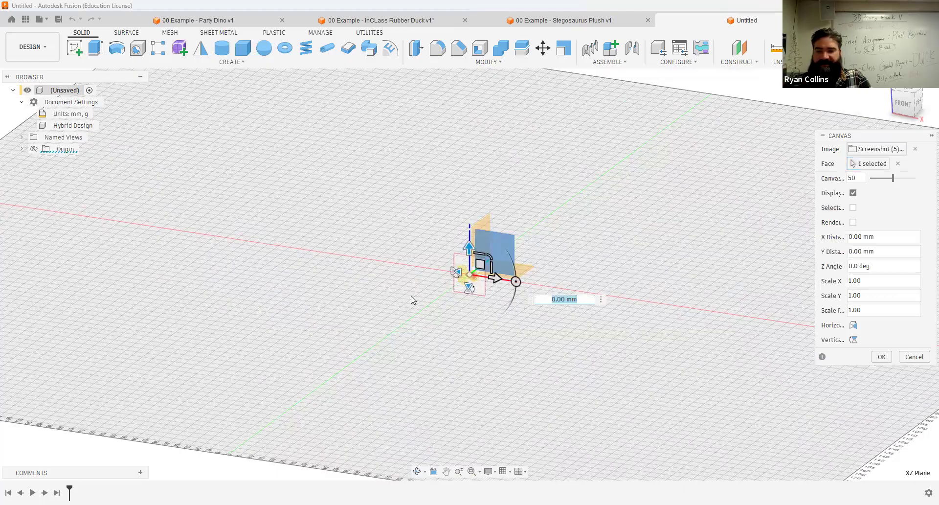
pyautogui.scroll(5, 412, 296)
pyautogui.keyDown('shift'); pyautogui.moveTo(658, 262); pyautogui.dragTo(668, 266, button='middle'); pyautogui.keyUp('shift')
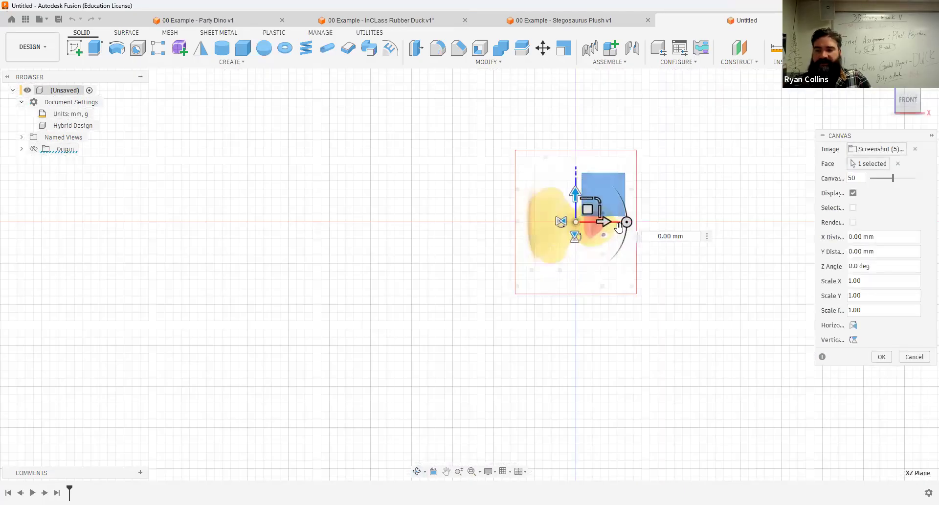
pyautogui.moveTo(578, 169); pyautogui.dragTo(565, 210)
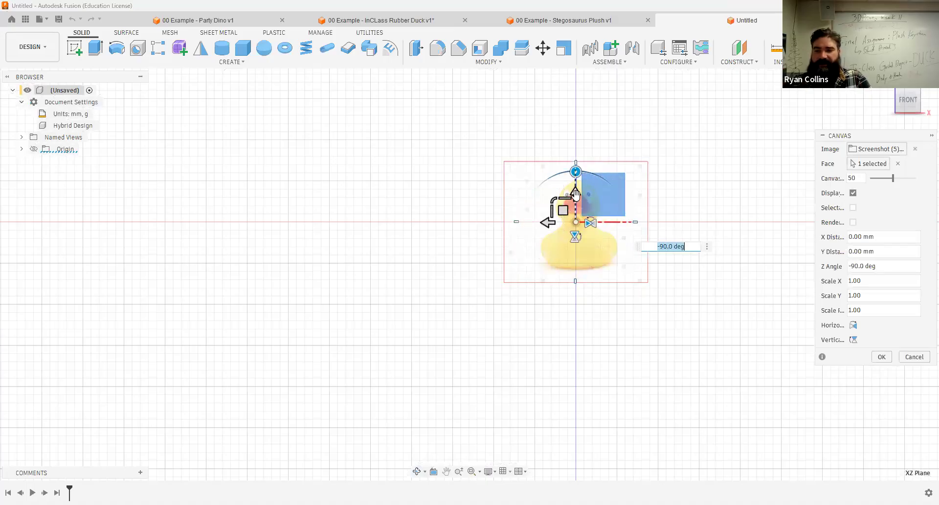
pyautogui.moveTo(575, 193); pyautogui.dragTo(675, 172)
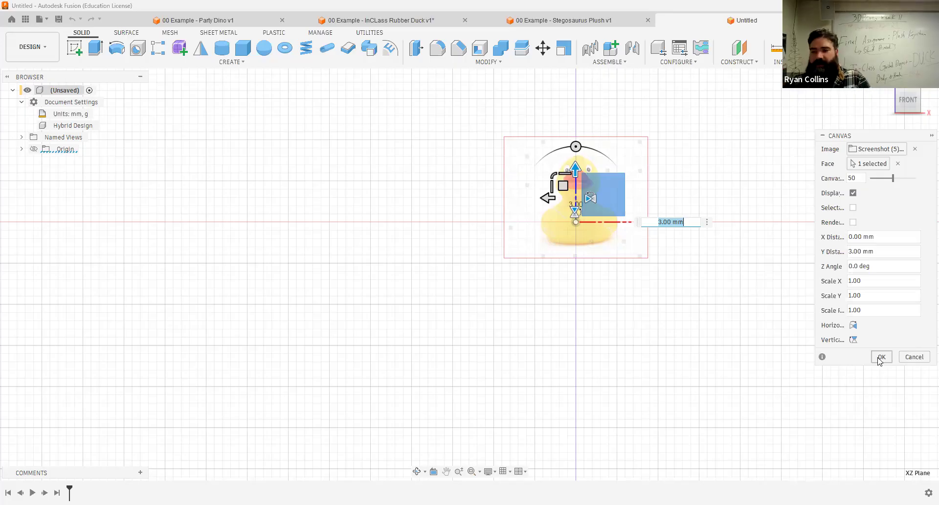
pyautogui.press('Return')
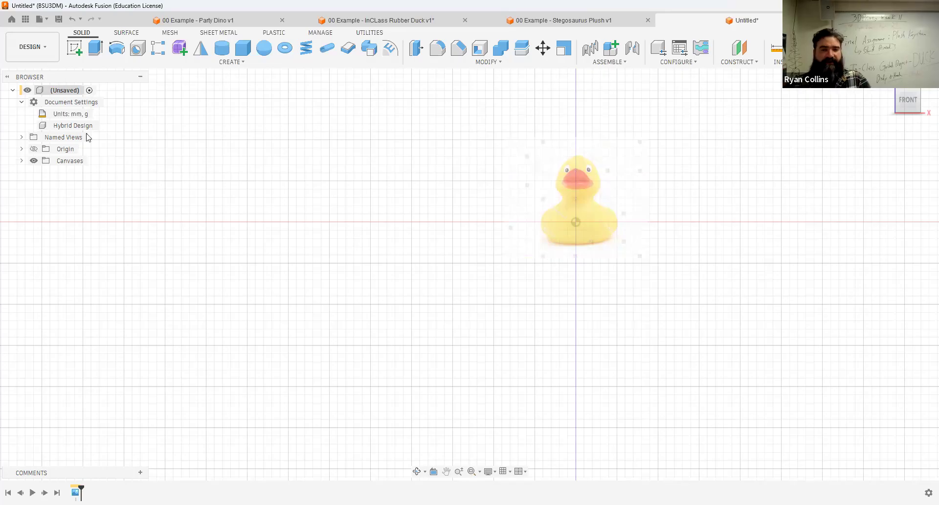
# Calibrate the Screenshot (5) canvas so the duck measures 50 mm from the top of its head to its base
pyautogui.click(21, 162)
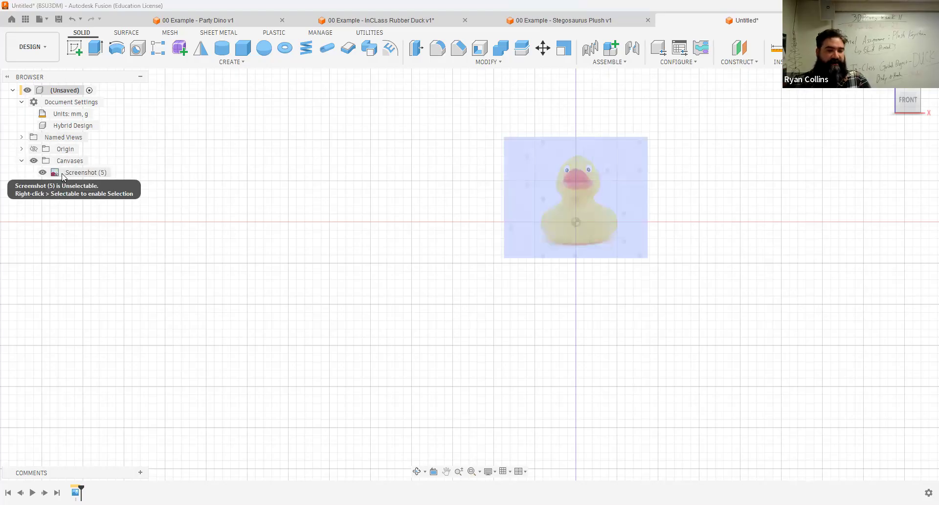
pyautogui.rightClick(63, 174)
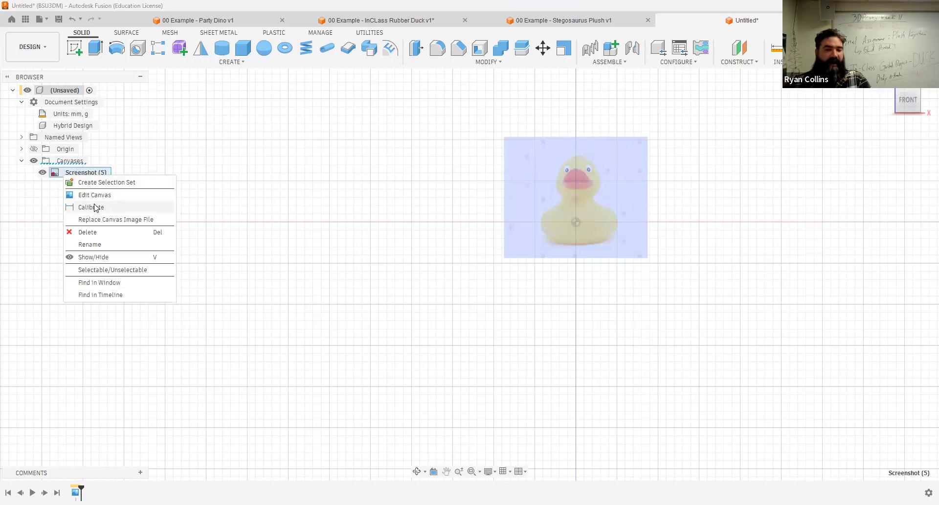
pyautogui.click(96, 208)
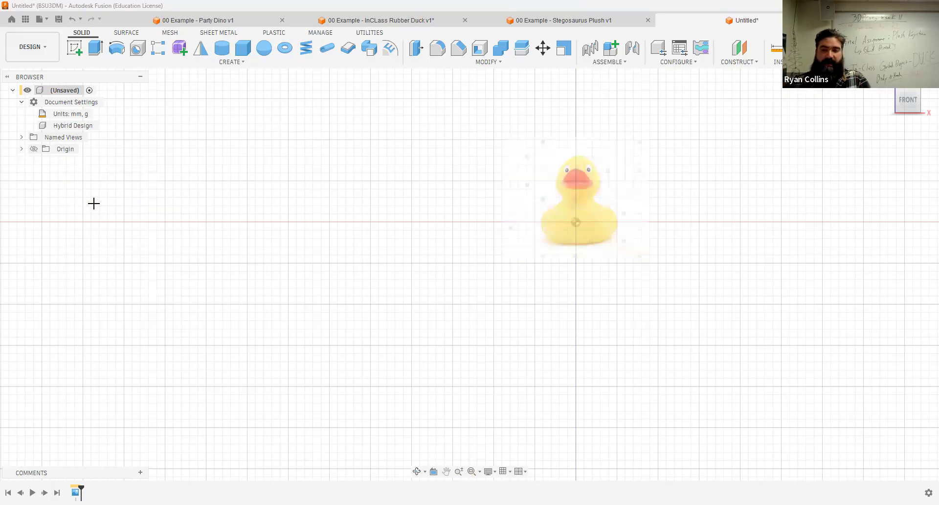
pyautogui.click(579, 156)
pyautogui.click(579, 244)
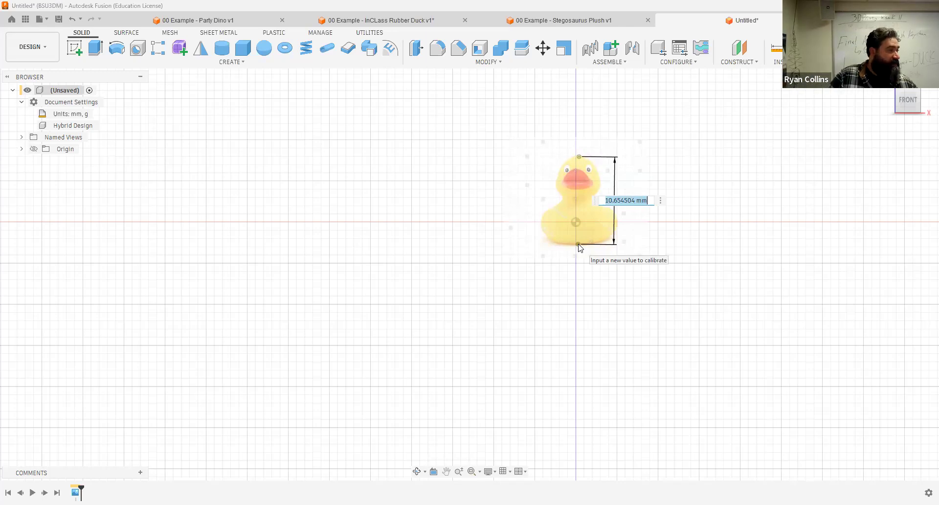
pyautogui.write('50')
pyautogui.press('Return')
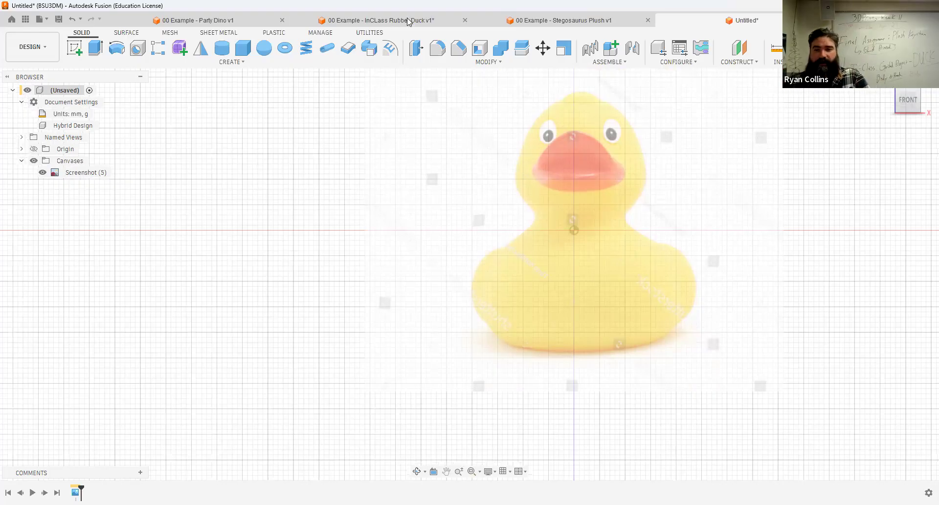
# Examine the side and front reference canvases in the InCLass Rubber Duck example, and return to the untitled design
pyautogui.hotkey('ctrl', 'Tab')
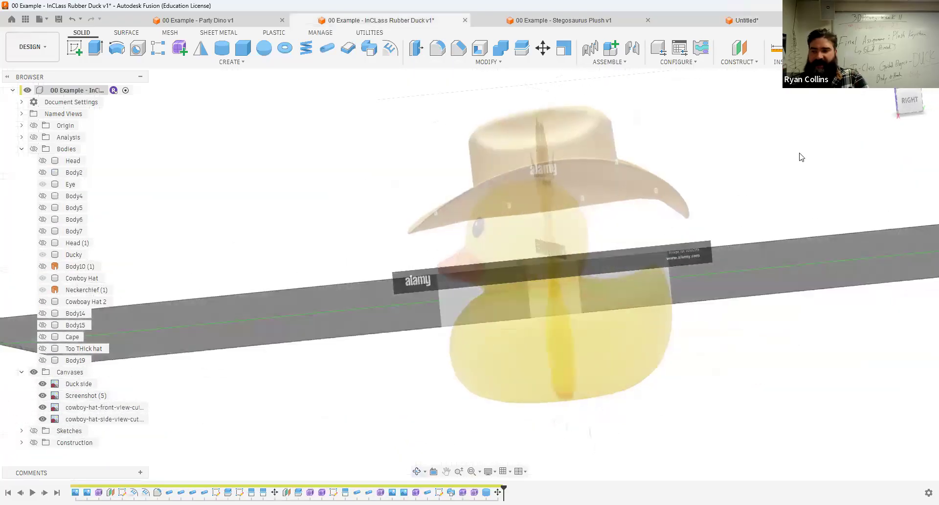
pyautogui.click(910, 100)
pyautogui.moveTo(618, 278)
pyautogui.keyDown('shift'); pyautogui.mouseDown(button='middle')
pyautogui.moveTo(636, 275)
pyautogui.moveTo(584, 278)
pyautogui.moveTo(609, 283)
pyautogui.mouseUp(button='middle'); pyautogui.keyUp('shift')
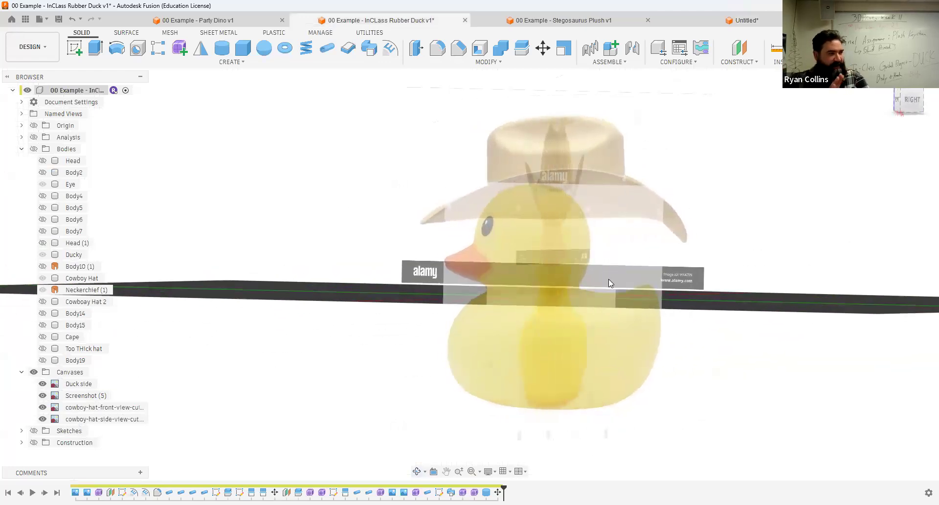
pyautogui.click(727, 26)
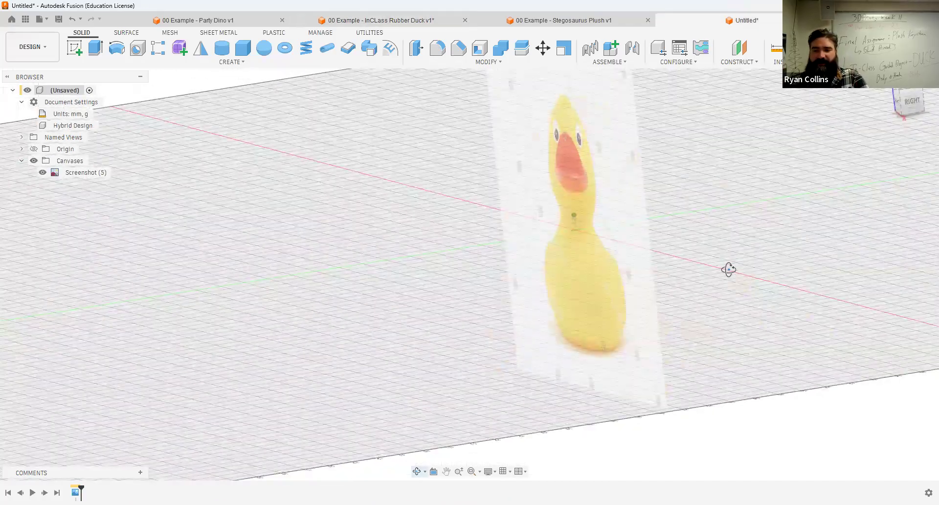
# Set the orbit mode to Constrained Orbit and try it by orbiting around the duck canvas
pyautogui.keyDown('shift'); pyautogui.moveTo(729, 269); pyautogui.dragTo(652, 225, button='middle'); pyautogui.keyUp('shift')
pyautogui.keyDown('shift'); pyautogui.moveTo(553, 182); pyautogui.dragTo(503, 177, button='middle'); pyautogui.keyUp('shift')
pyautogui.keyDown('shift'); pyautogui.moveTo(558, 188); pyautogui.dragTo(561, 131, button='middle'); pyautogui.keyUp('shift')
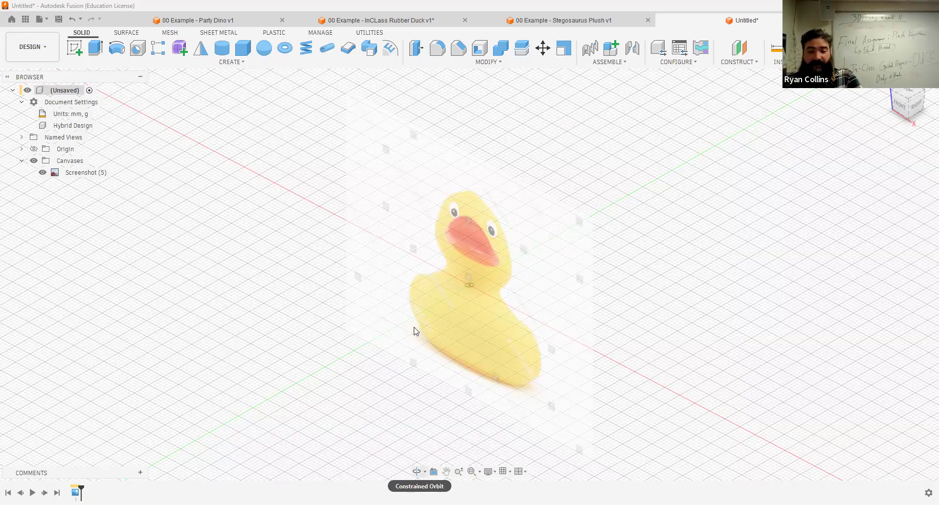
pyautogui.keyDown('shift'); pyautogui.moveTo(479, 267); pyautogui.dragTo(415, 325, button='middle'); pyautogui.keyUp('shift')
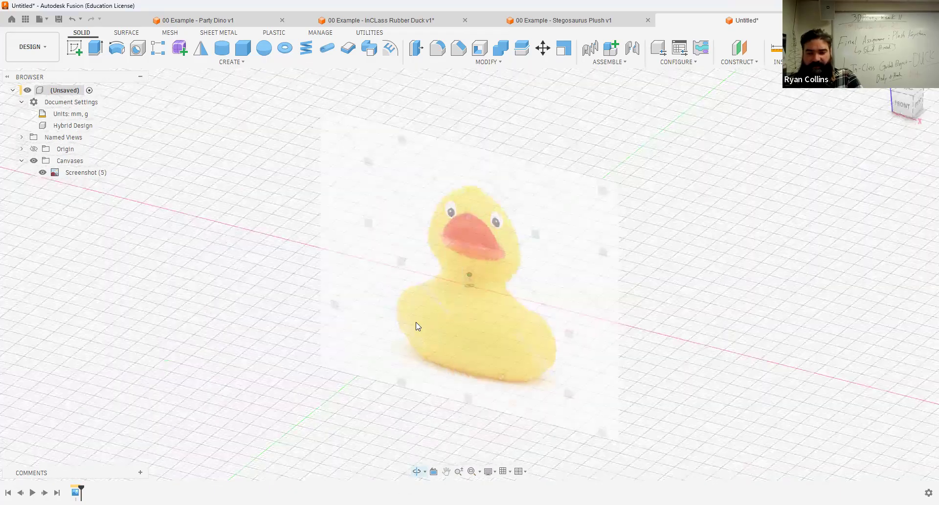
pyautogui.click(425, 473)
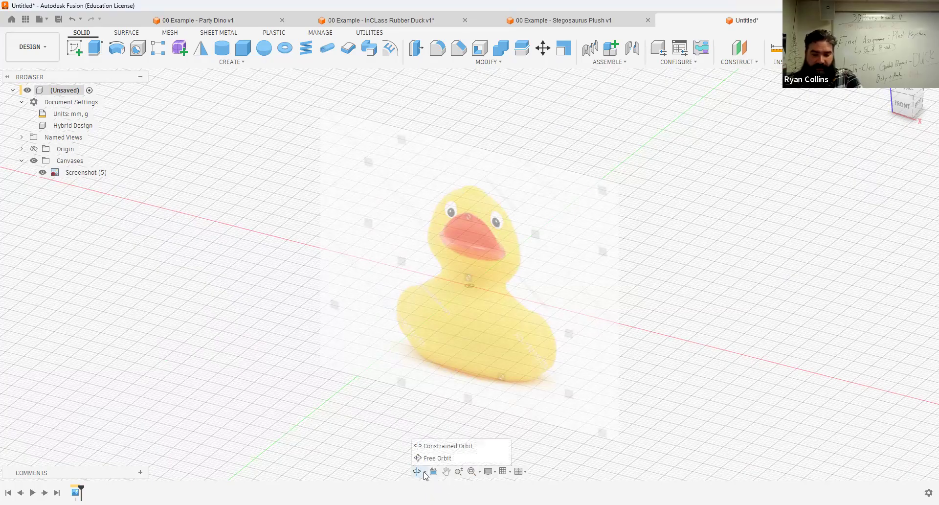
pyautogui.click(432, 446)
pyautogui.moveTo(458, 427); pyautogui.dragTo(593, 294)
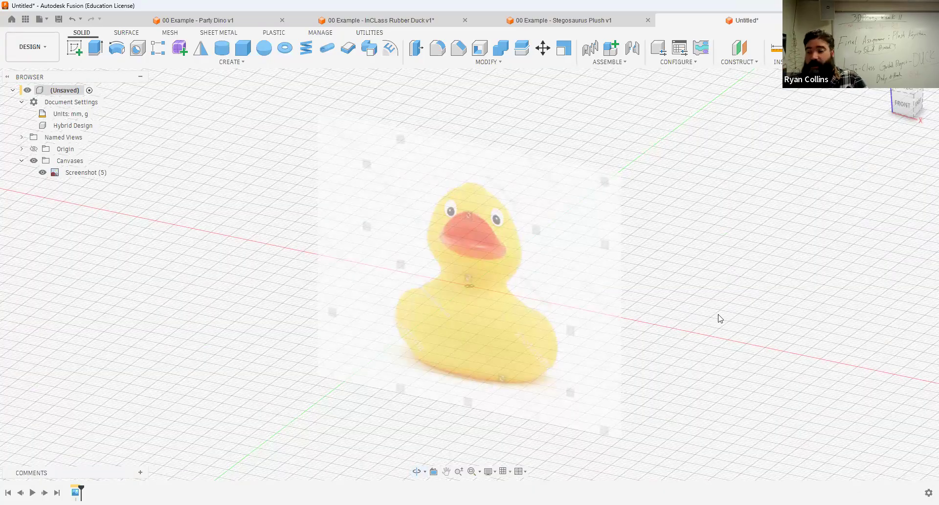
pyautogui.moveTo(648, 318)
pyautogui.keyDown('shift'); pyautogui.mouseDown(button='middle')
pyautogui.moveTo(653, 311)
pyautogui.moveTo(635, 309)
pyautogui.mouseUp(button='middle'); pyautogui.keyUp('shift')
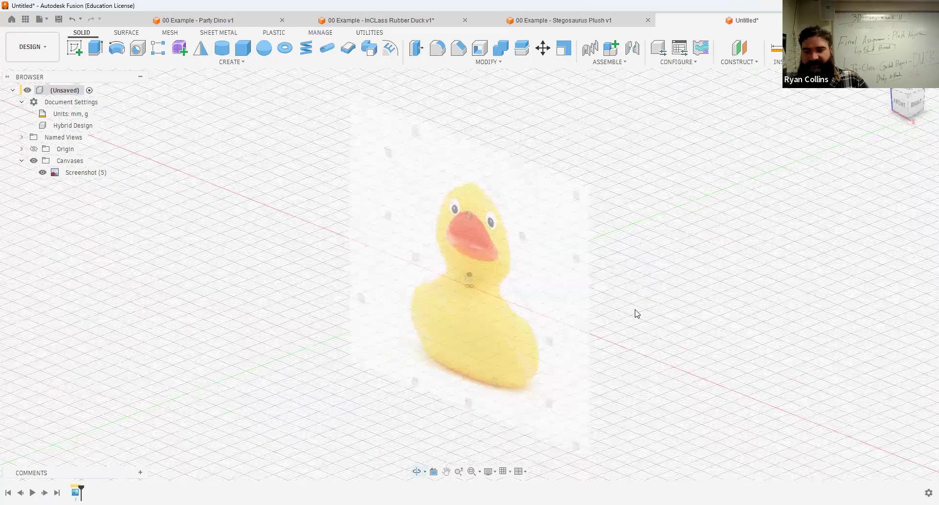
# Save the design as "00- Keychain walk-through duckiy" in the 06 - Plush Keychain folder
pyautogui.hotkey('ctrl', 's')
pyautogui.write('00-')
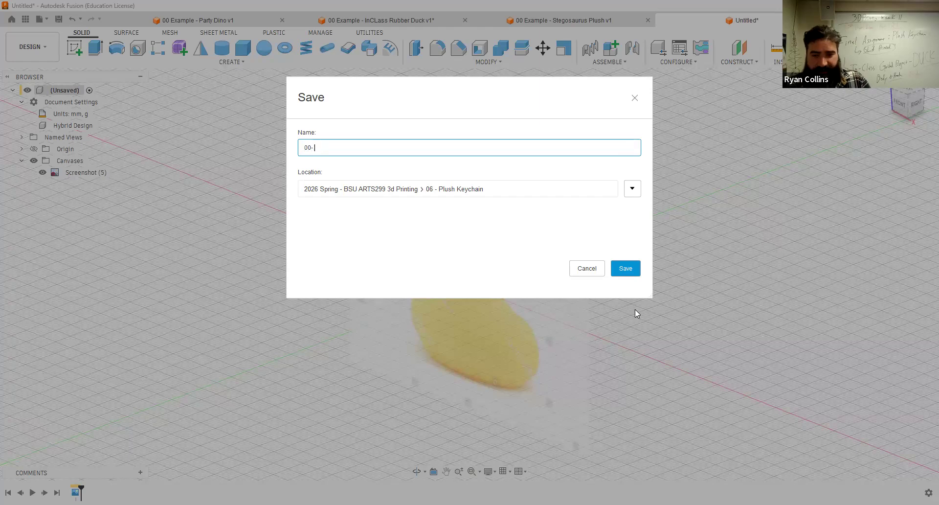
pyautogui.write('Keychain ')
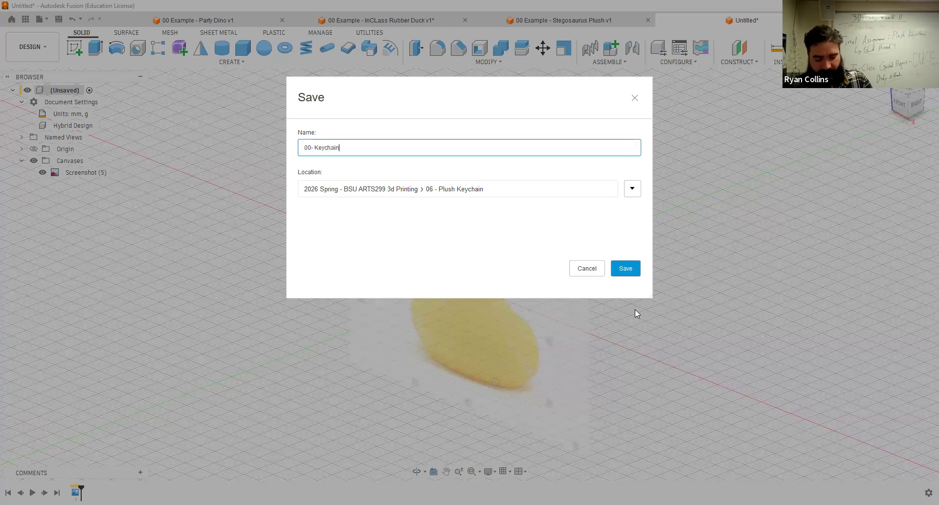
pyautogui.write('walk-throu')
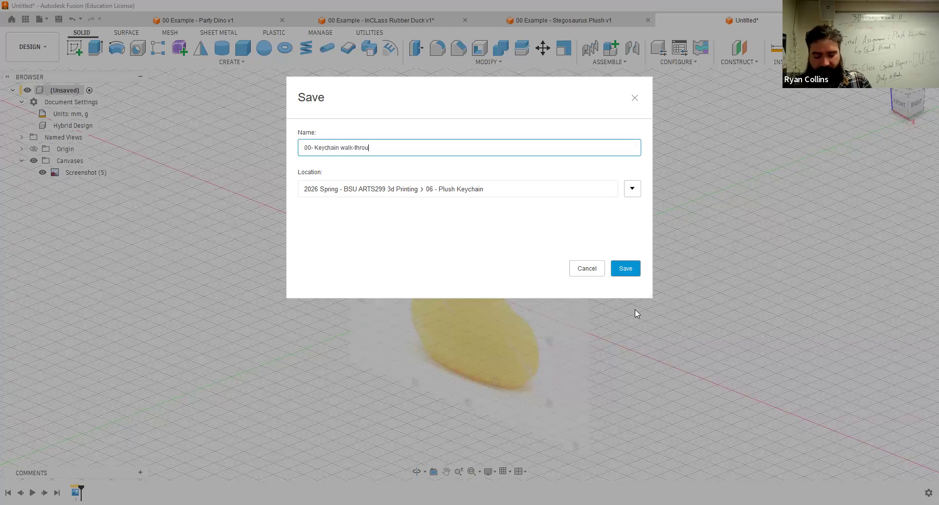
pyautogui.write('gh ducky')
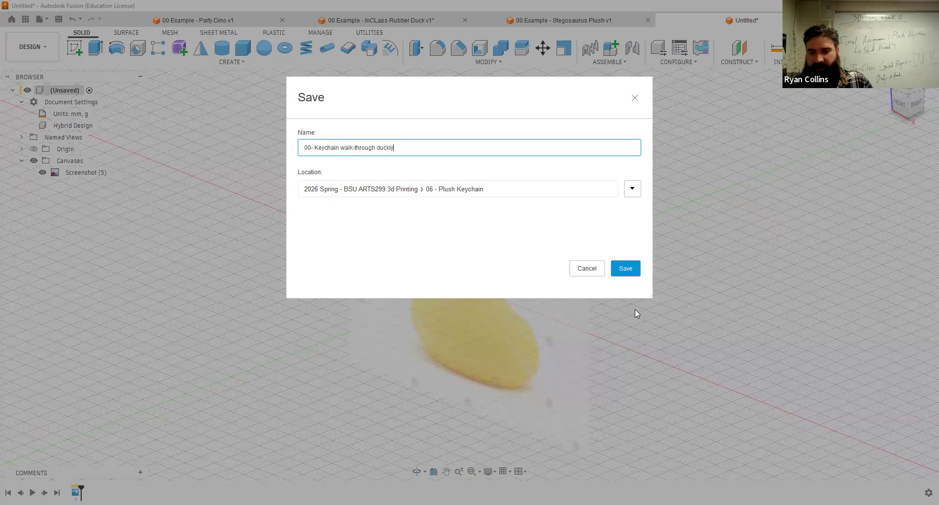
pyautogui.press('Return')
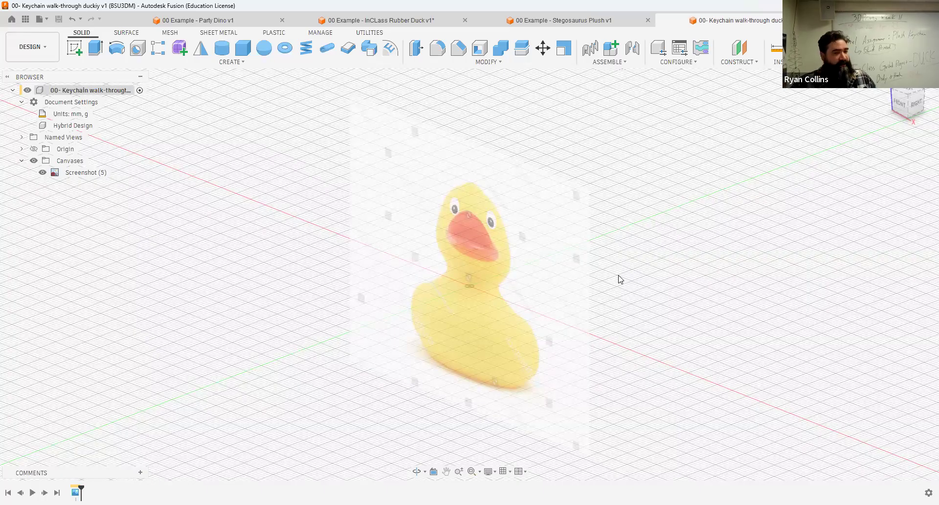
# Inspect the rubber duck example's model and reference images from another angle
pyautogui.click(383, 21)
pyautogui.keyDown('shift'); pyautogui.moveTo(571, 318); pyautogui.dragTo(748, 143, button='middle'); pyautogui.keyUp('shift')
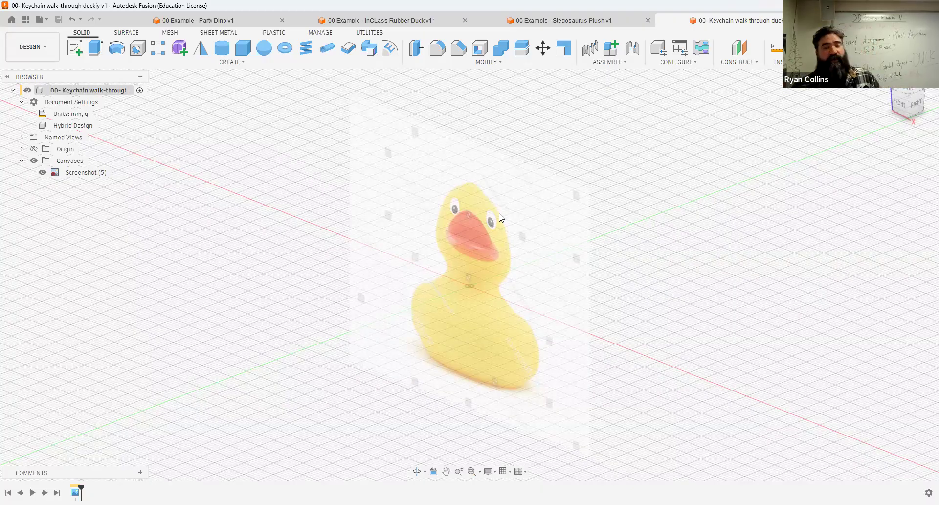
# Create a form and place a box on the side (YZ) plane from a 50 by 20 mm rectangle centred on the origin
pyautogui.click(181, 48)
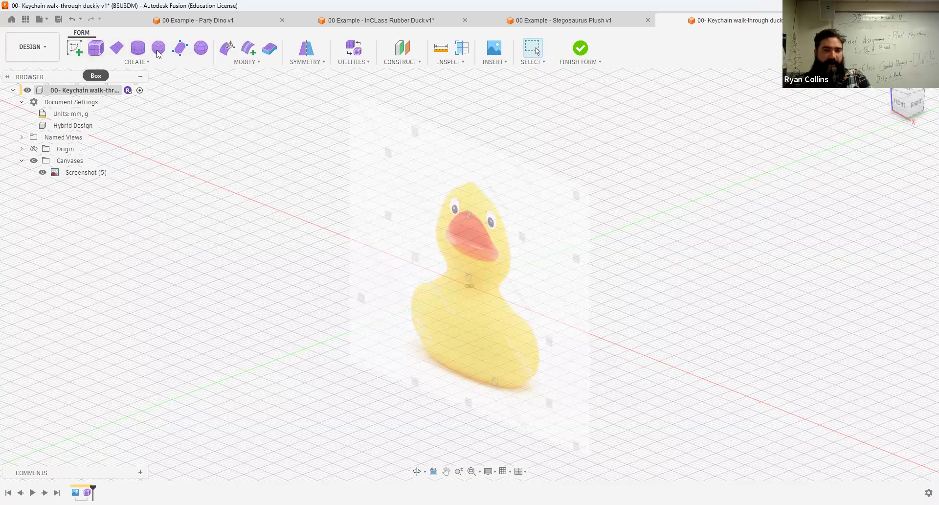
pyautogui.click(96, 49)
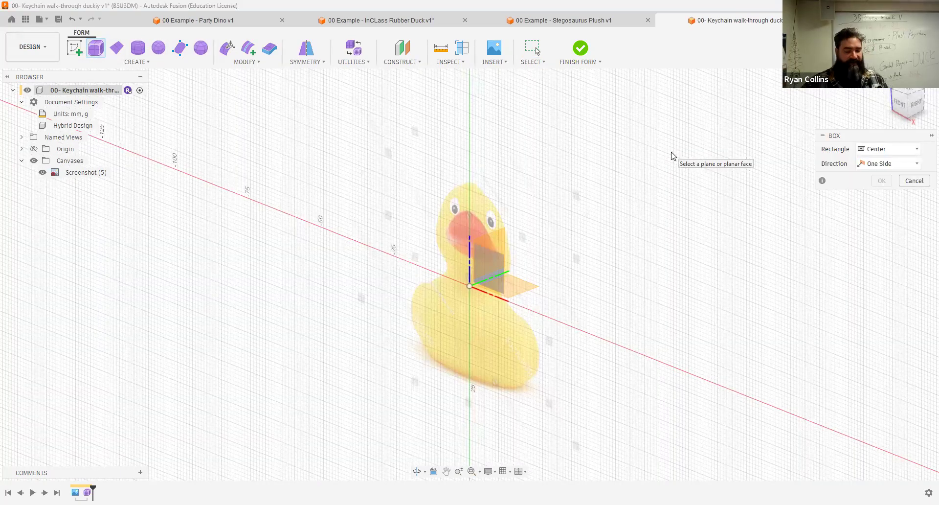
pyautogui.keyDown('shift'); pyautogui.moveTo(611, 216); pyautogui.dragTo(582, 233, button='middle'); pyautogui.keyUp('shift')
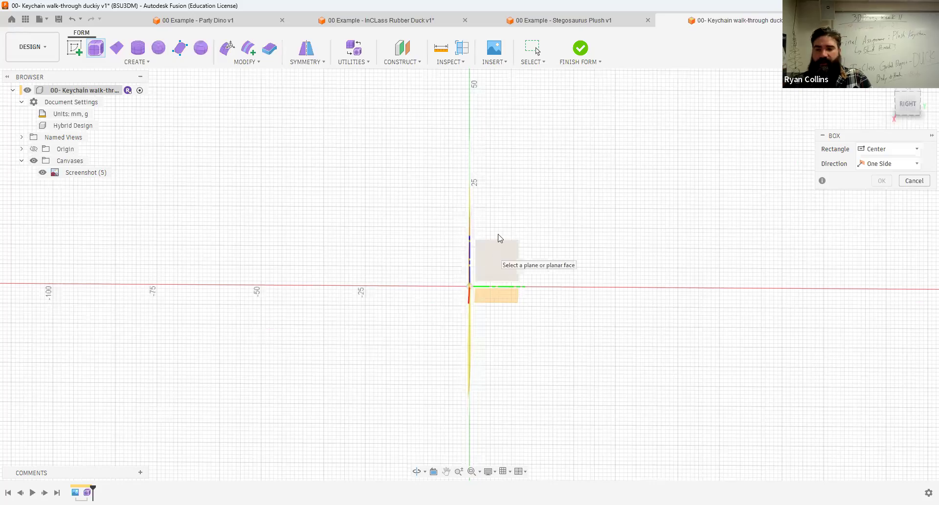
pyautogui.click(470, 288)
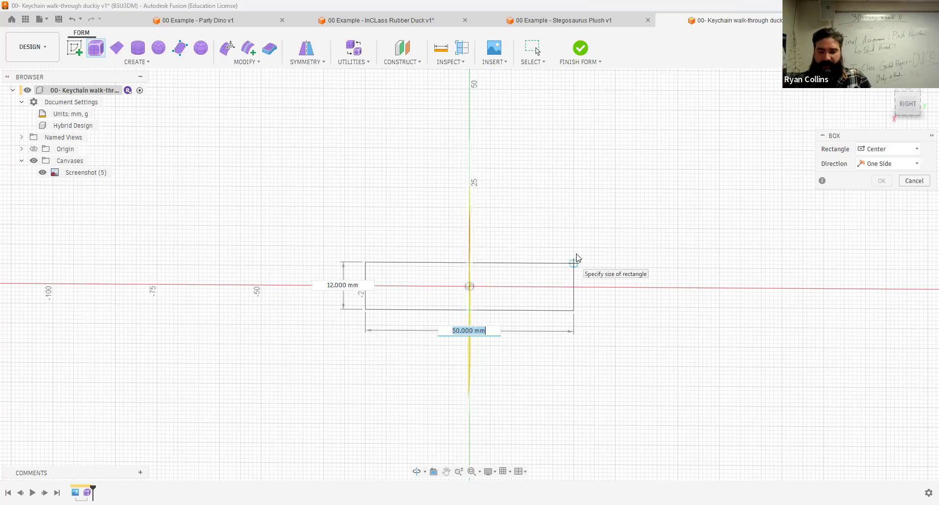
pyautogui.write('50')
pyautogui.press('Tab')
pyautogui.write('20')
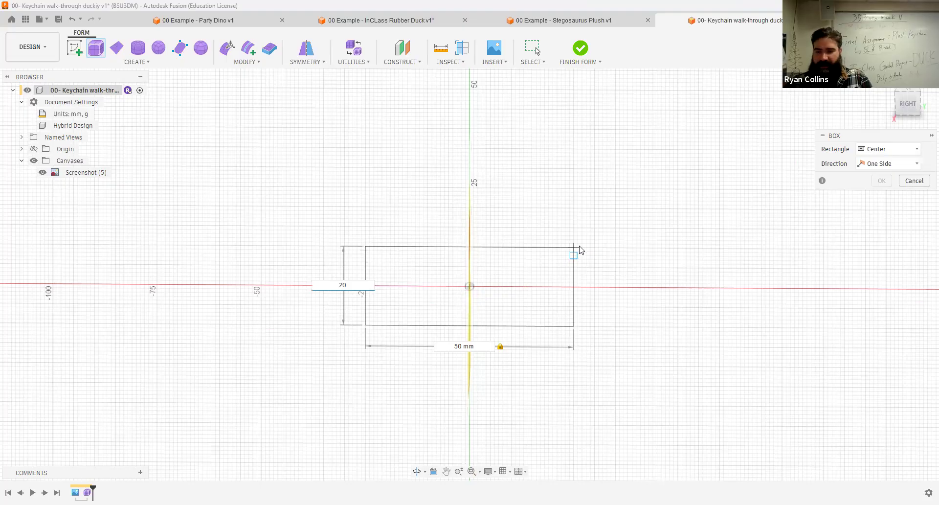
pyautogui.click(577, 246)
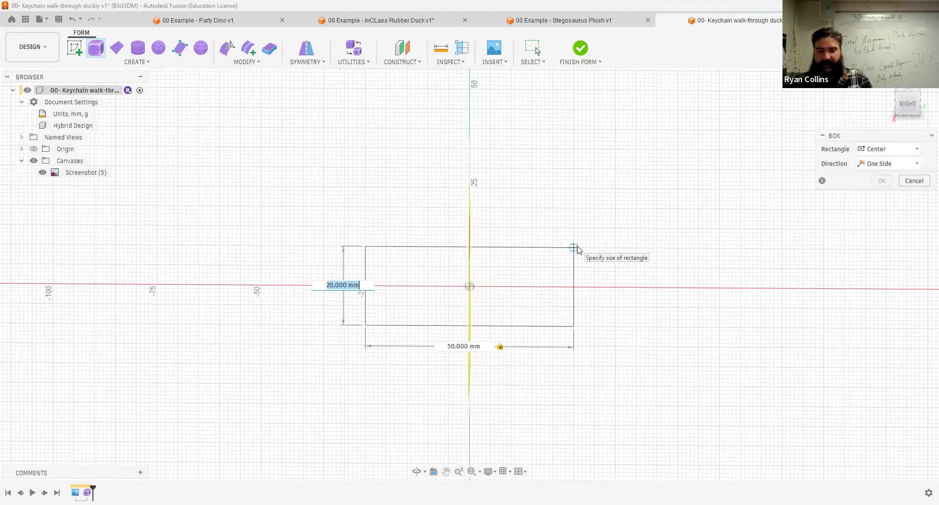
pyautogui.press('Tab')
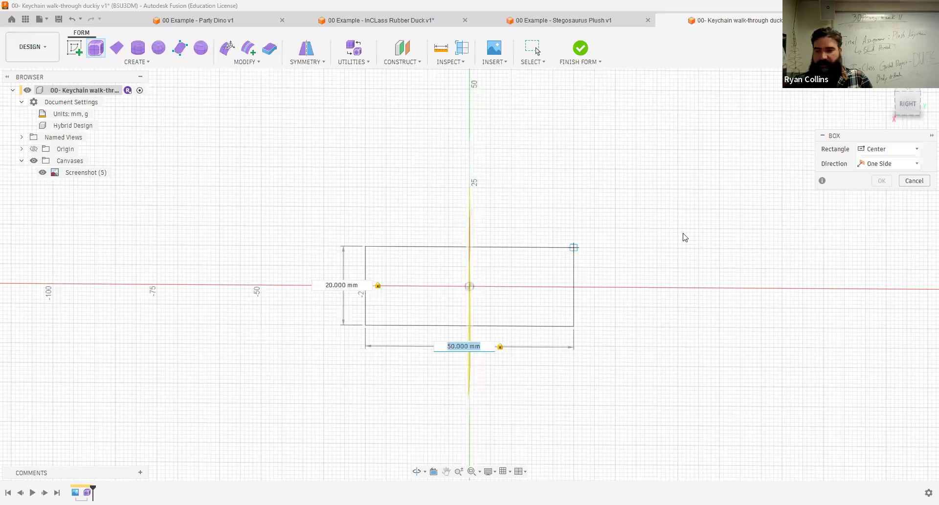
pyautogui.press('Return')
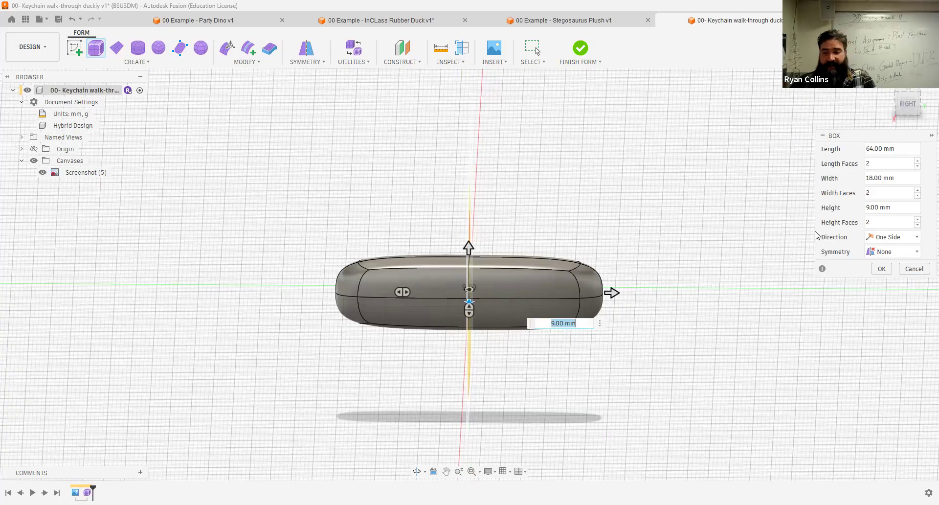
# Set the form box's length to 60 mm, its width to 20 mm and its direction to Symmetric
pyautogui.keyDown('shift'); pyautogui.moveTo(670, 241); pyautogui.dragTo(694, 228, button='middle'); pyautogui.keyUp('shift')
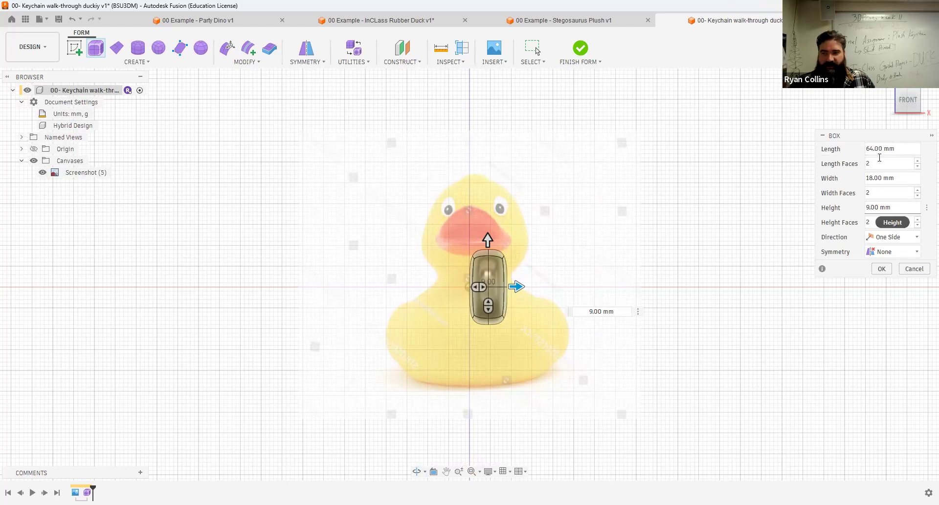
pyautogui.click(854, 147)
pyautogui.write('60')
pyautogui.click(913, 179)
pyautogui.write('20')
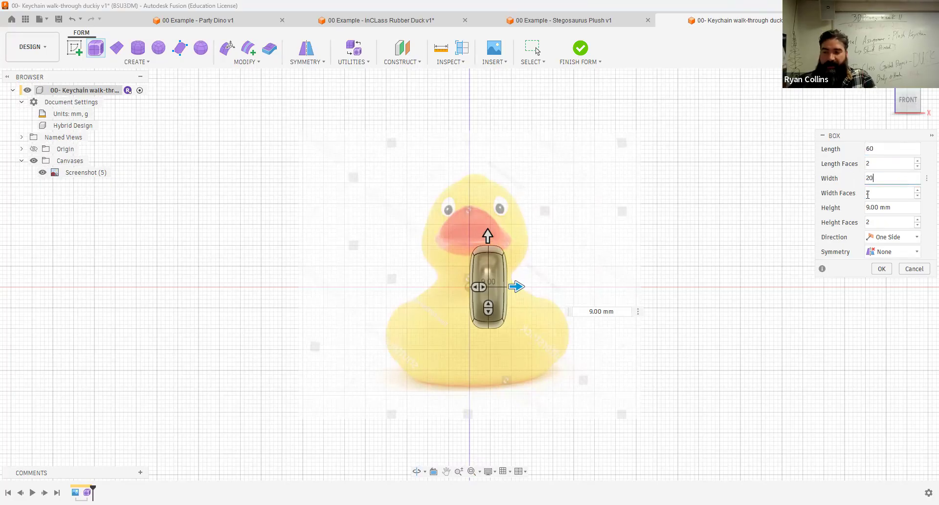
pyautogui.click(877, 238)
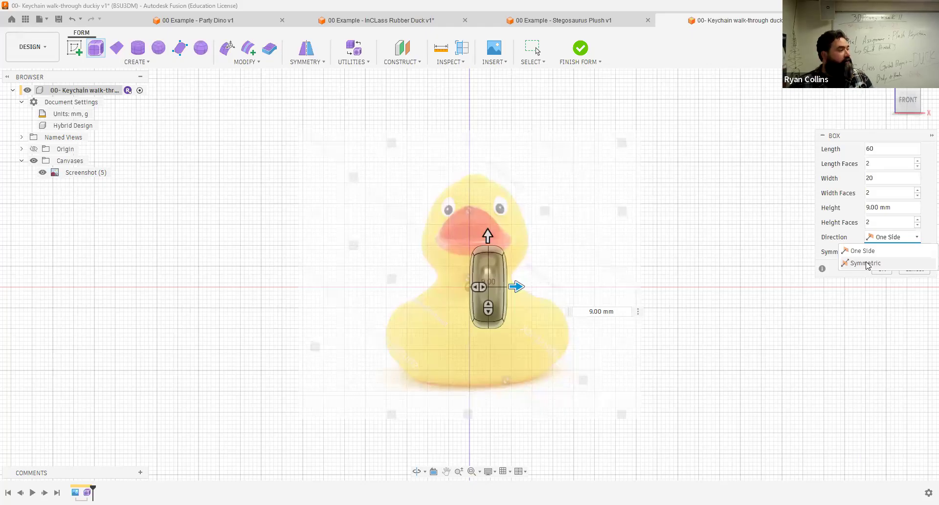
pyautogui.click(865, 263)
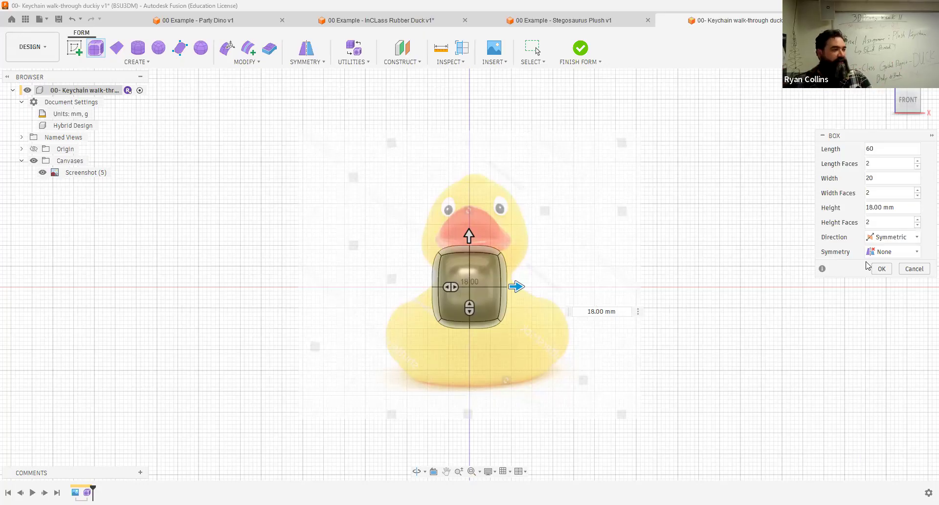
# Set the box's symmetry to Mirror with only Height Symmetry enabled
pyautogui.click(894, 253)
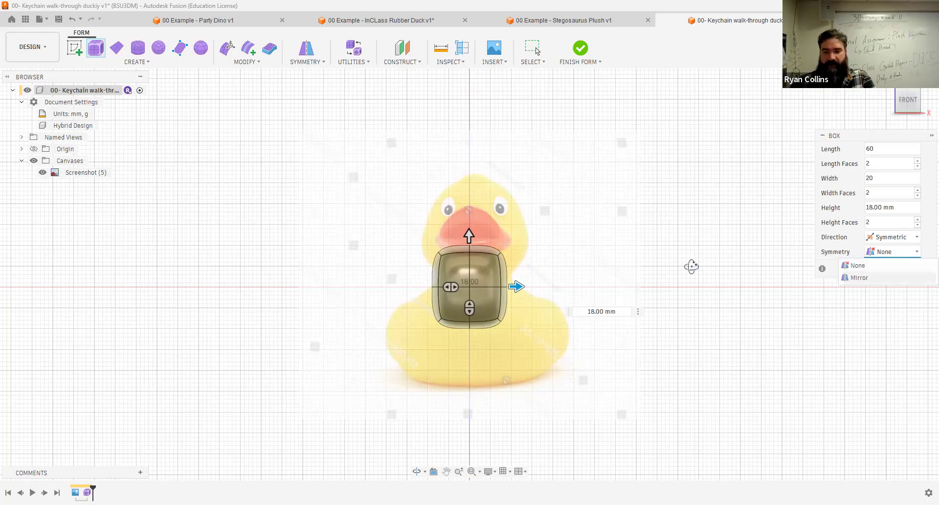
pyautogui.click(861, 277)
pyautogui.click(873, 267)
pyautogui.click(872, 267)
pyautogui.click(873, 282)
pyautogui.click(873, 281)
pyautogui.click(872, 296)
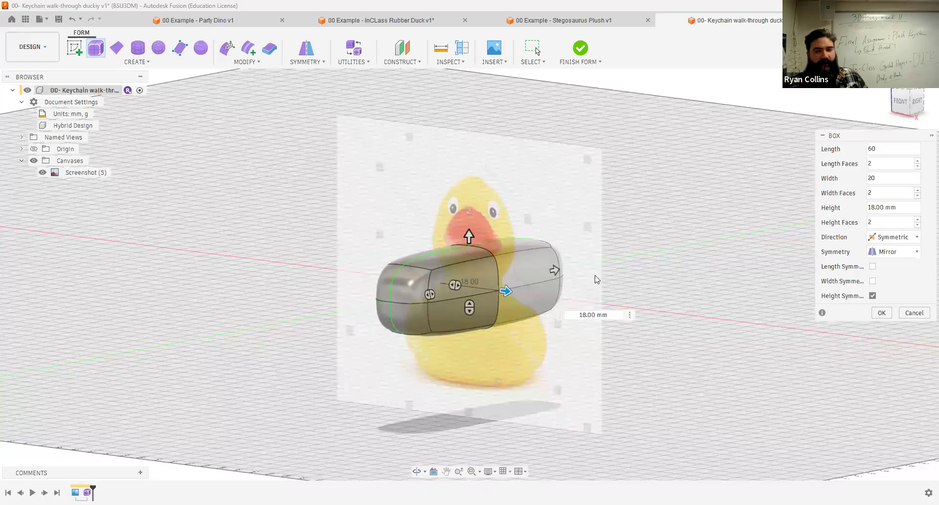
# Try three length faces on the box, set them back to 2, and create the box
pyautogui.keyDown('shift'); pyautogui.moveTo(621, 273); pyautogui.dragTo(594, 276, button='middle'); pyautogui.keyUp('shift')
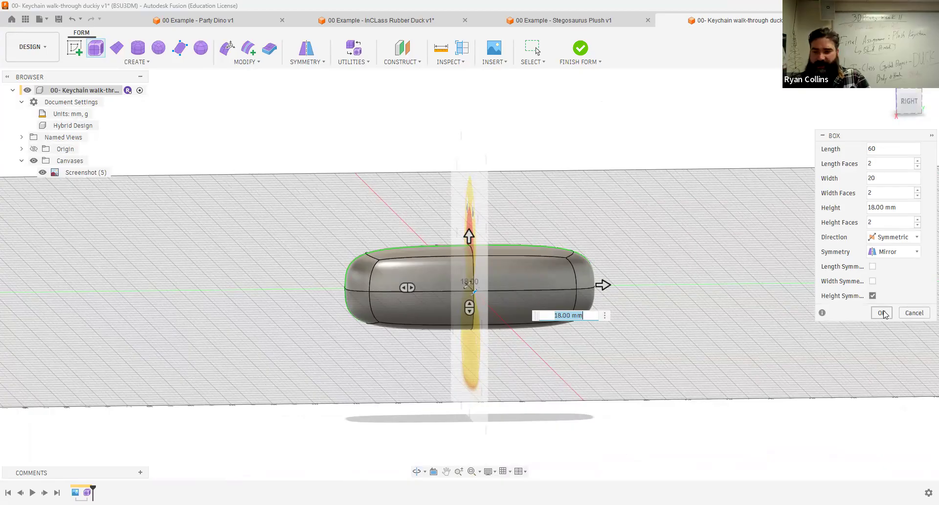
pyautogui.keyDown('shift'); pyautogui.moveTo(657, 262); pyautogui.dragTo(489, 278, button='middle'); pyautogui.keyUp('shift')
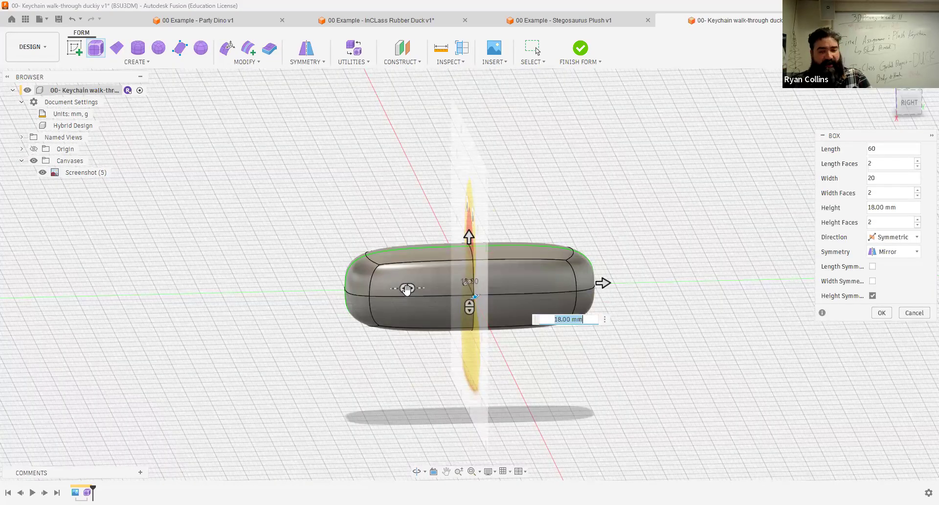
pyautogui.moveTo(407, 289); pyautogui.dragTo(376, 294)
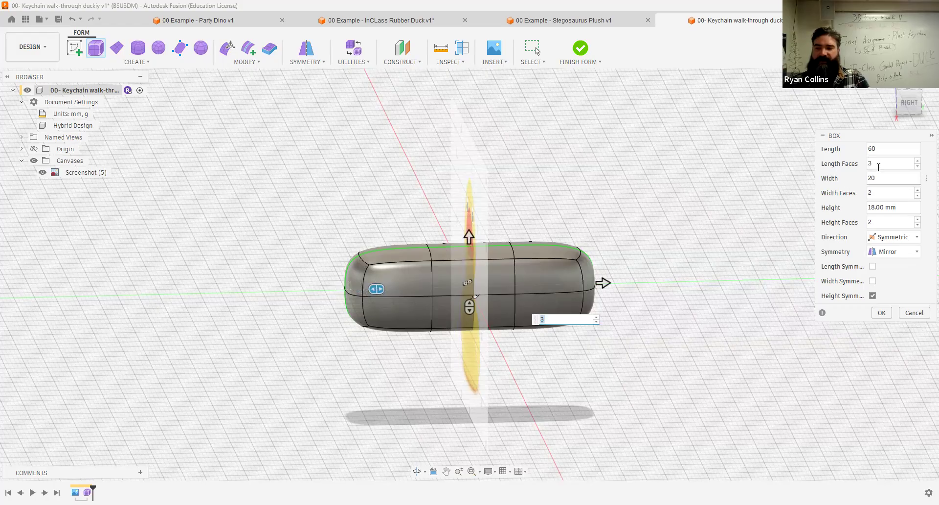
pyautogui.click(843, 168)
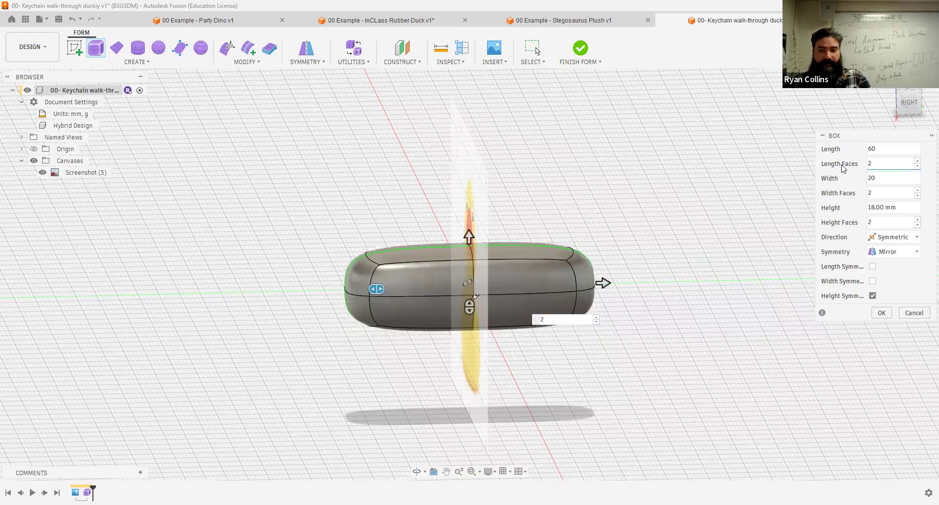
pyautogui.click(881, 311)
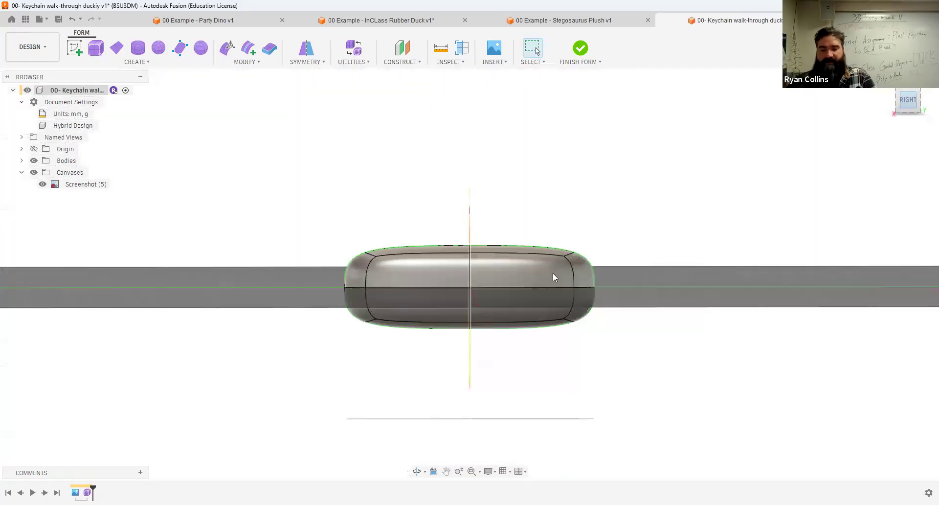
# Try the Shaded with Hidden Edges visual style on the box, and restore Shaded with Visible Edges Only
pyautogui.keyDown('shift'); pyautogui.moveTo(528, 272); pyautogui.dragTo(635, 275, button='middle'); pyautogui.keyUp('shift')
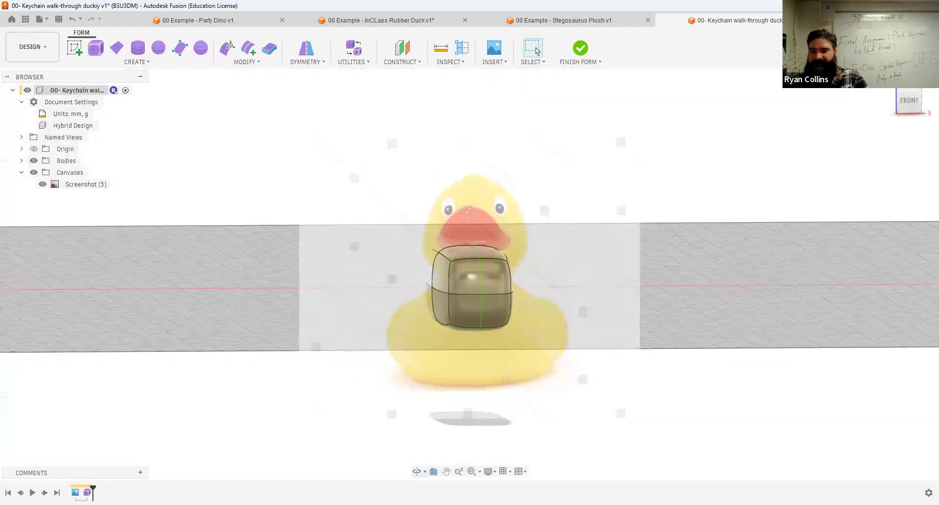
pyautogui.click(909, 100)
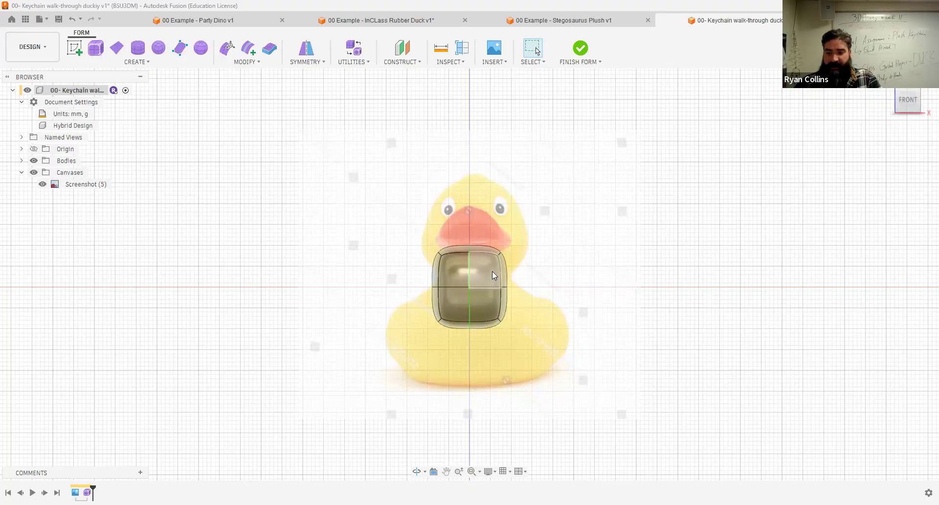
pyautogui.keyDown('shift'); pyautogui.moveTo(492, 271); pyautogui.dragTo(430, 296, button='middle'); pyautogui.keyUp('shift')
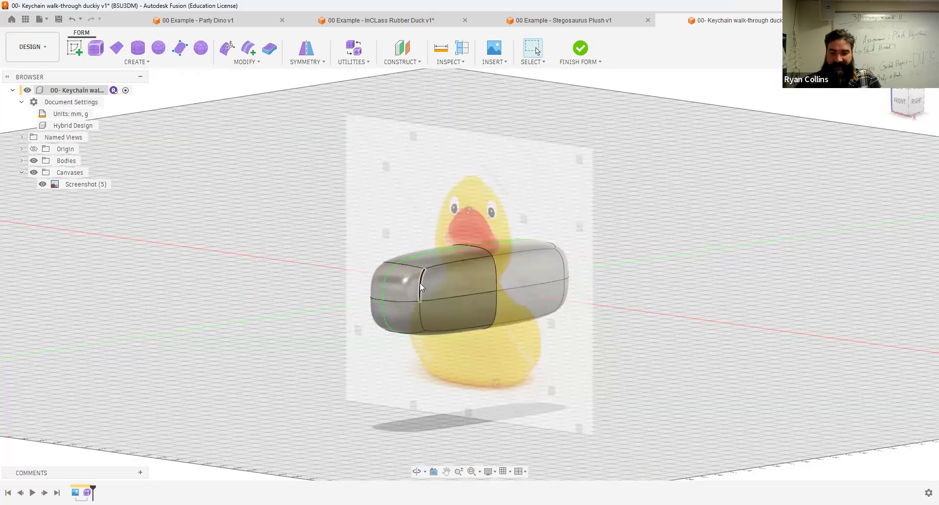
pyautogui.click(490, 473)
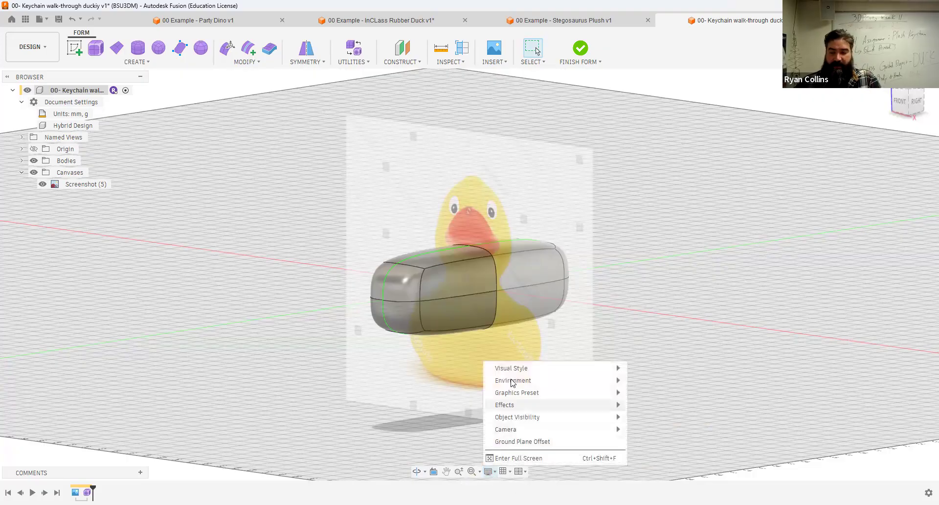
pyautogui.moveTo(513, 368)
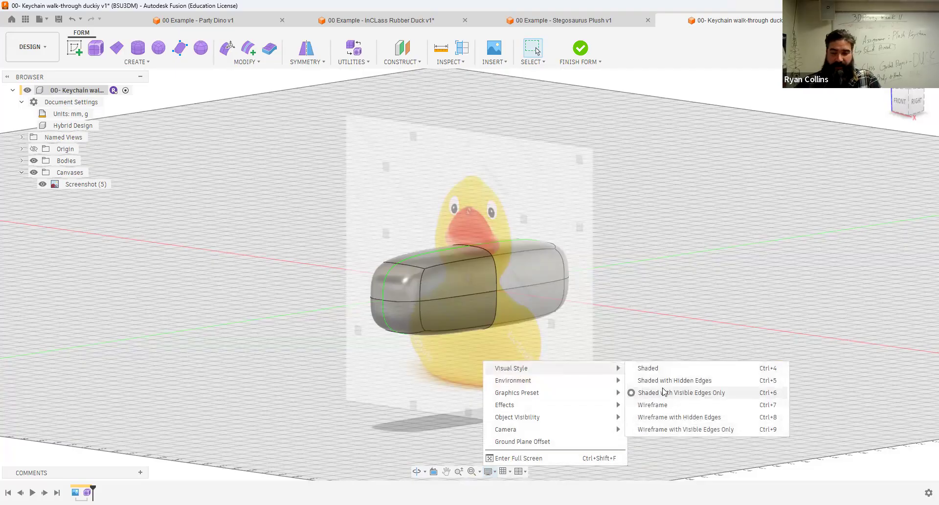
pyautogui.click(668, 381)
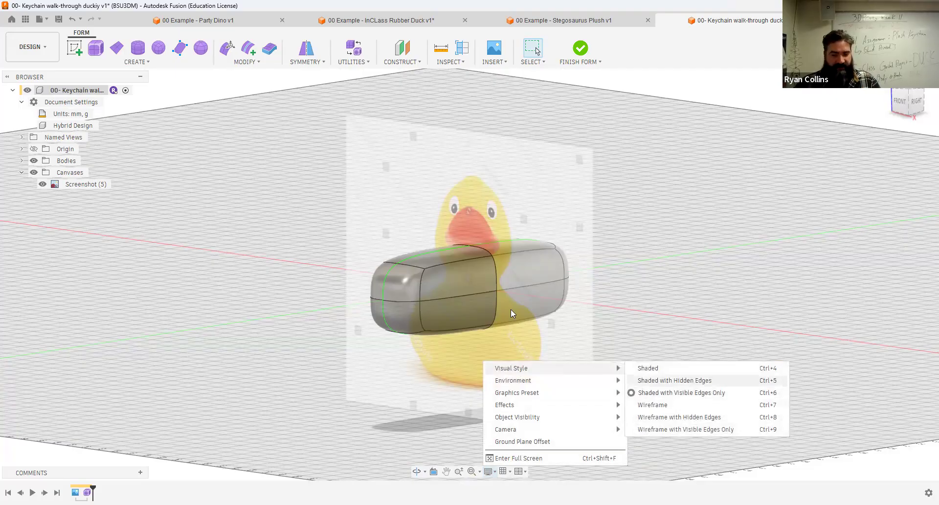
pyautogui.click(489, 471)
pyautogui.moveTo(543, 369)
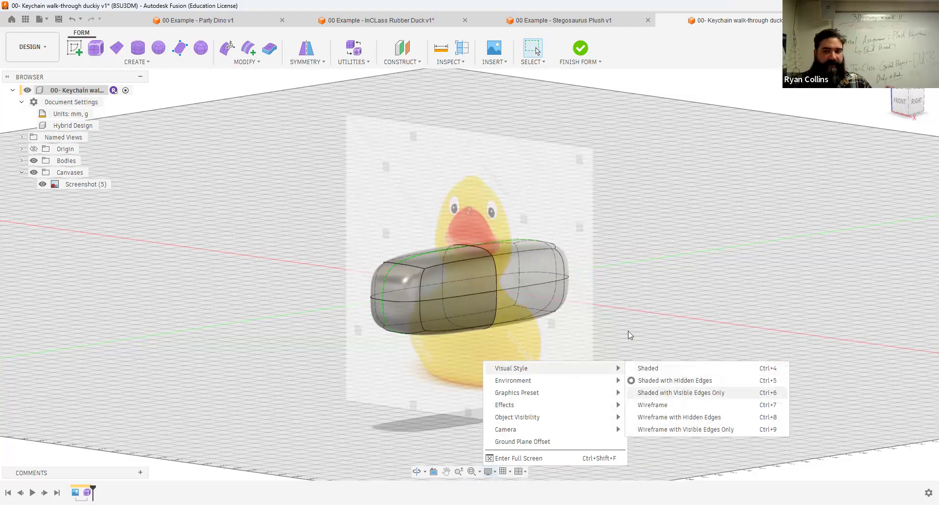
# Move the whole box body -12 mm along Z so it sits over the duck's body on the front canvas
pyautogui.click(900, 103)
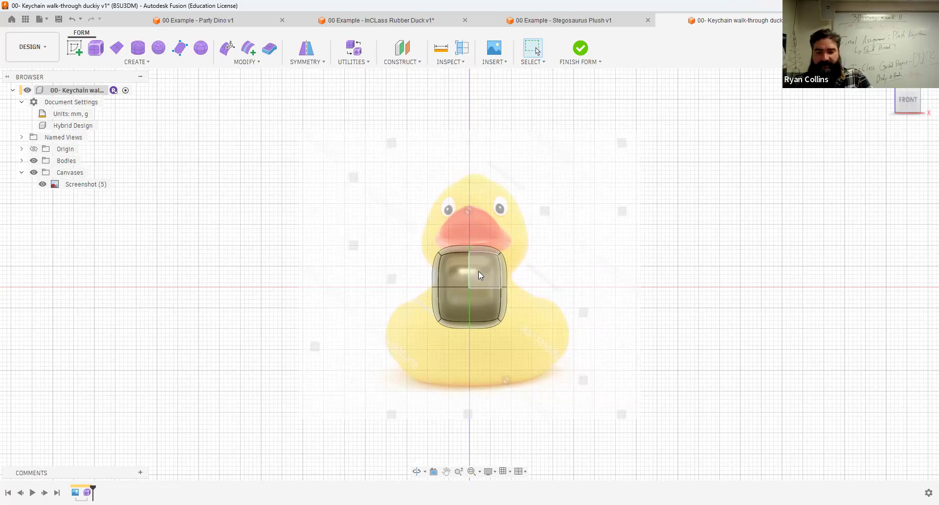
pyautogui.click(478, 271)
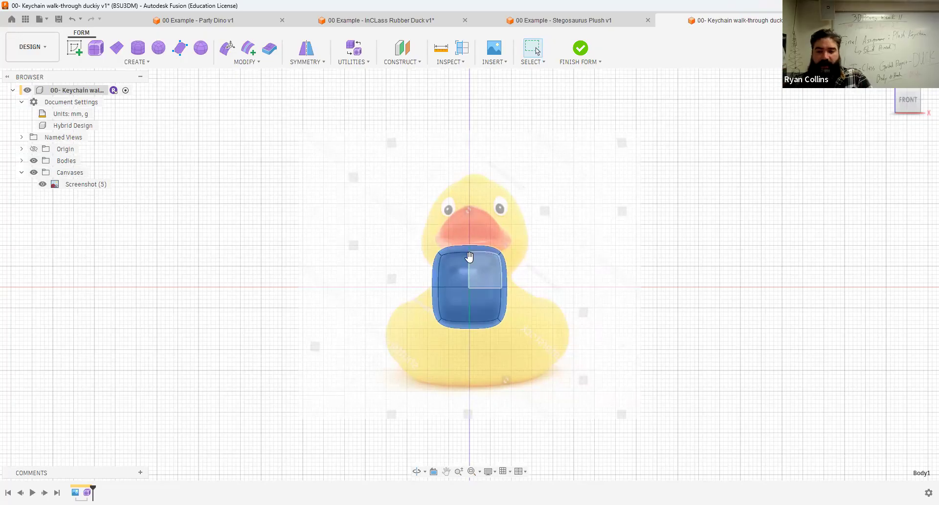
pyautogui.press('m')
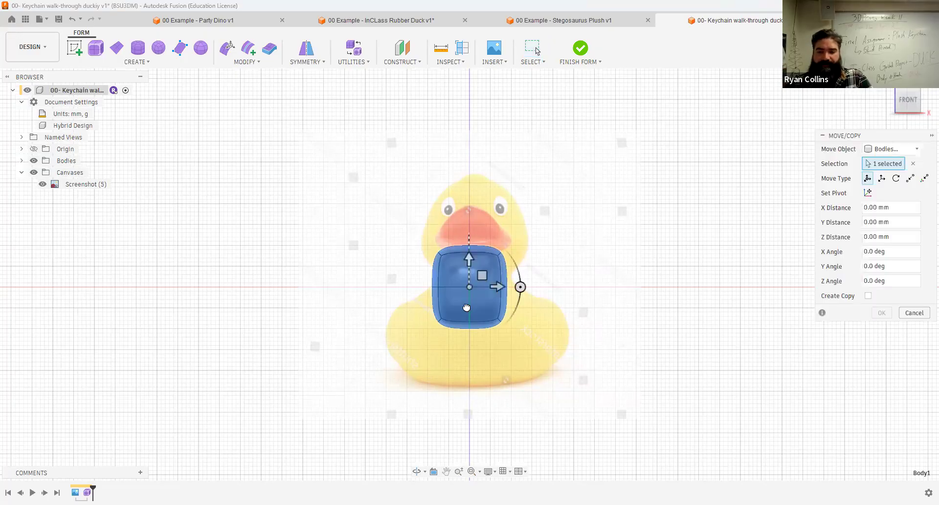
pyautogui.moveTo(471, 276); pyautogui.dragTo(471, 327)
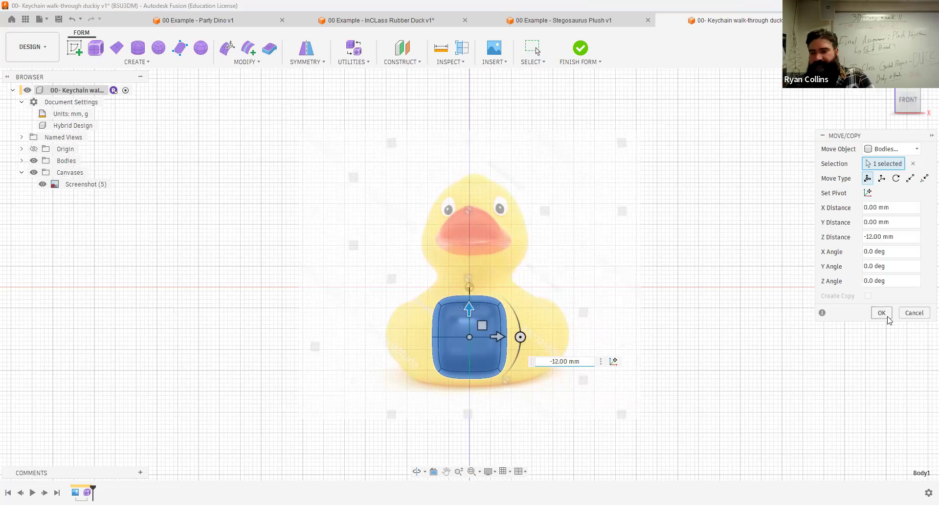
pyautogui.keyDown('shift'); pyautogui.moveTo(800, 262); pyautogui.dragTo(770, 259, button='middle'); pyautogui.keyUp('shift')
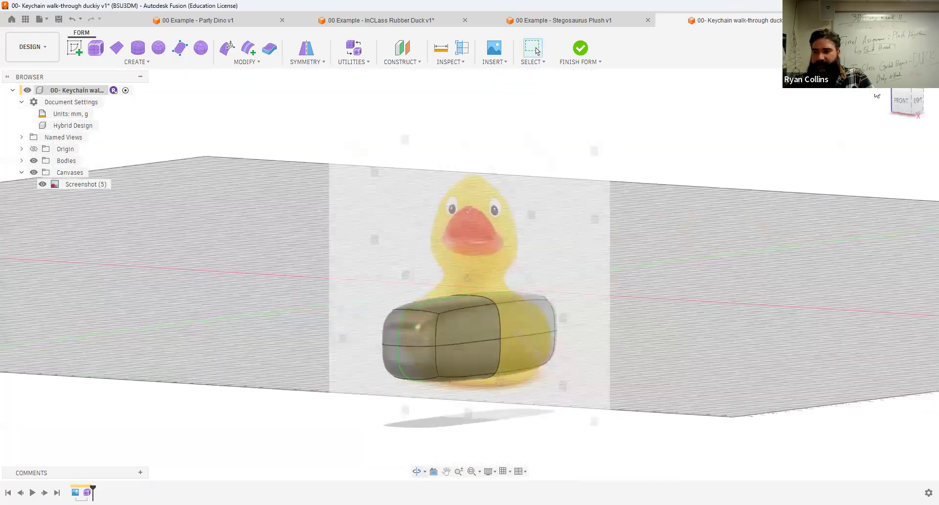
# Examine the box body against the duck canvas from the side and above, and in the multiple-views layout
pyautogui.click(918, 102)
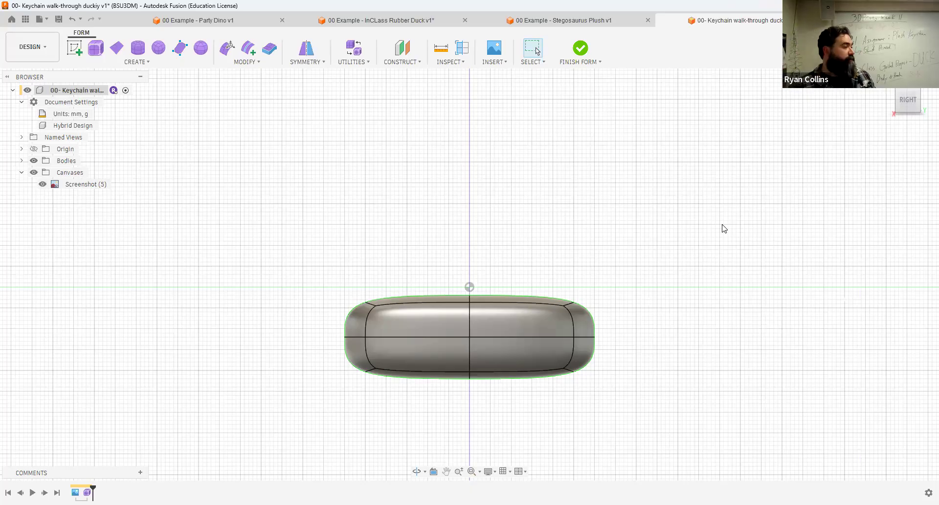
pyautogui.hotkey('shift', '1')
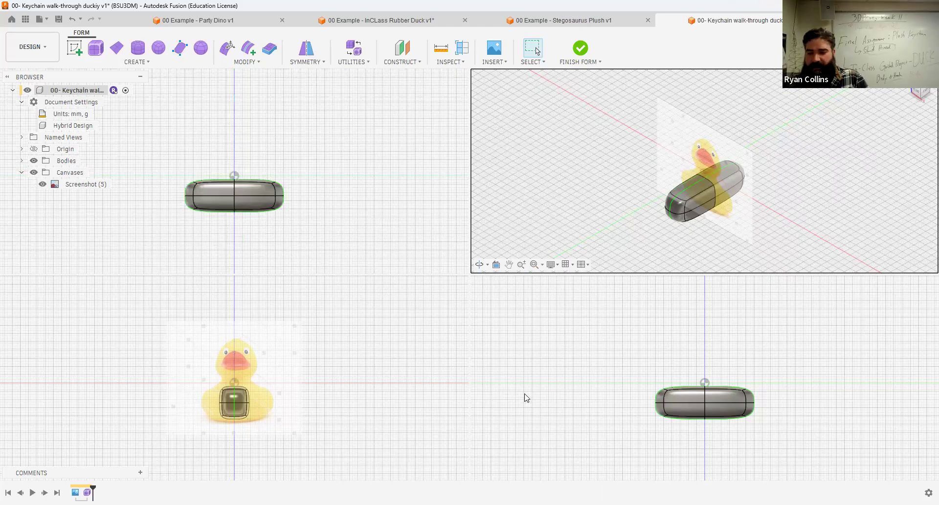
pyautogui.hotkey('shift', '1')
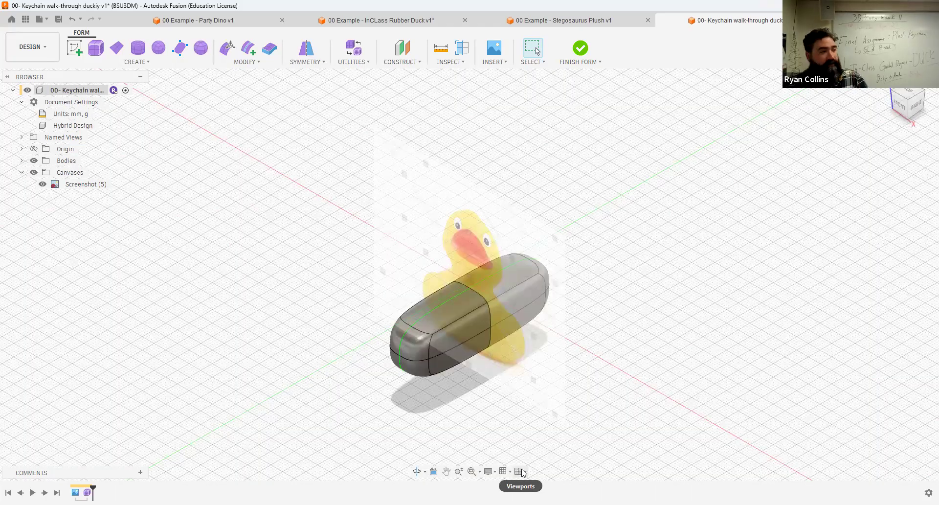
pyautogui.click(520, 471)
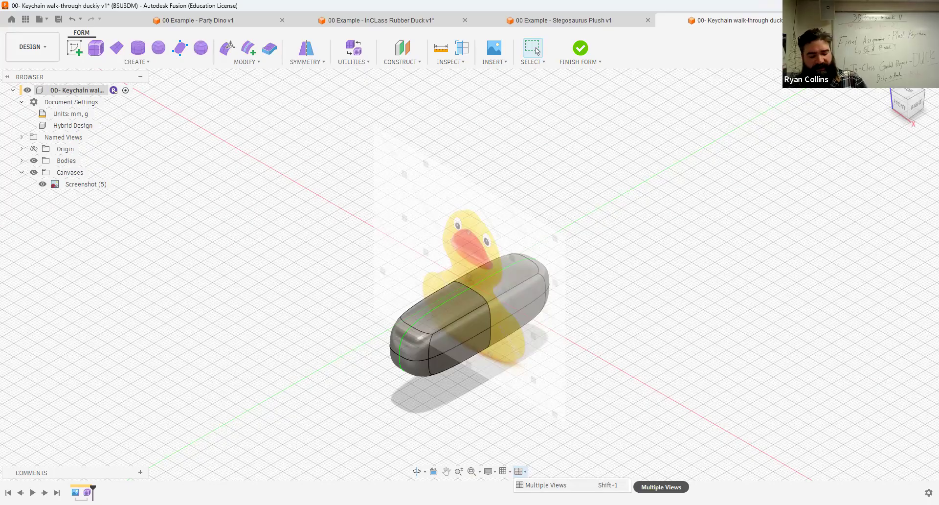
pyautogui.hotkey('shift', '1')
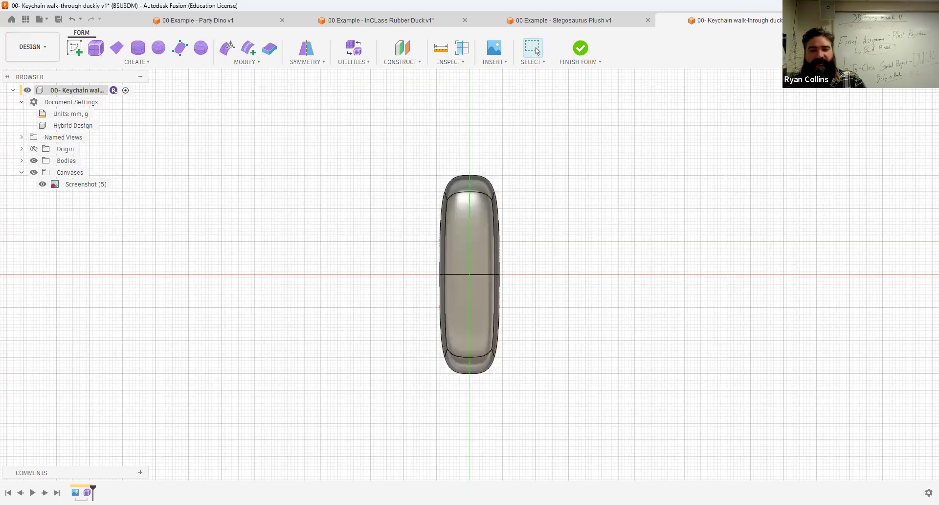
pyautogui.hotkey('shift', '1')
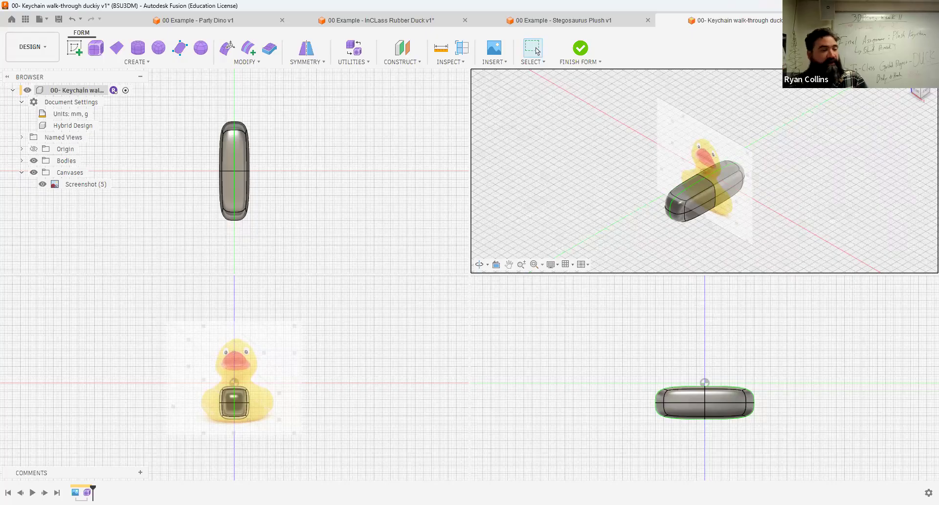
pyautogui.hotkey('shift', '1')
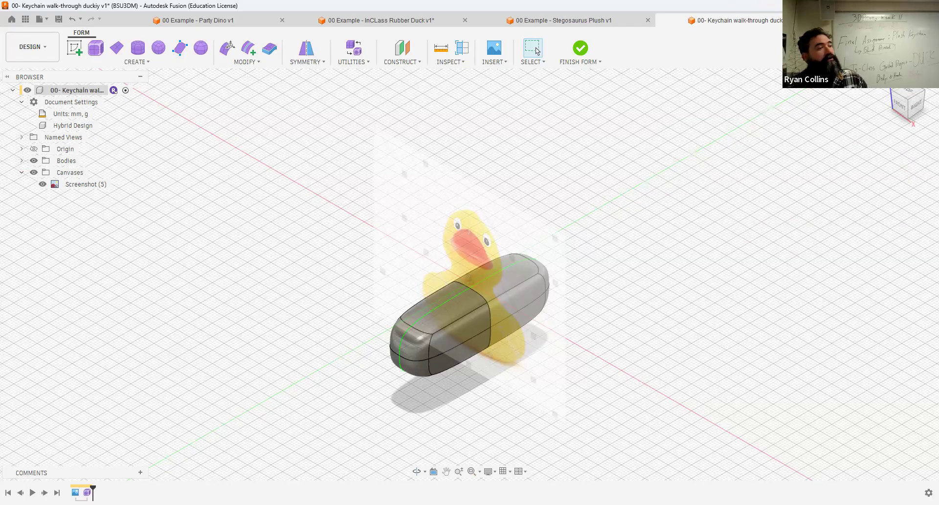
pyautogui.click(917, 107)
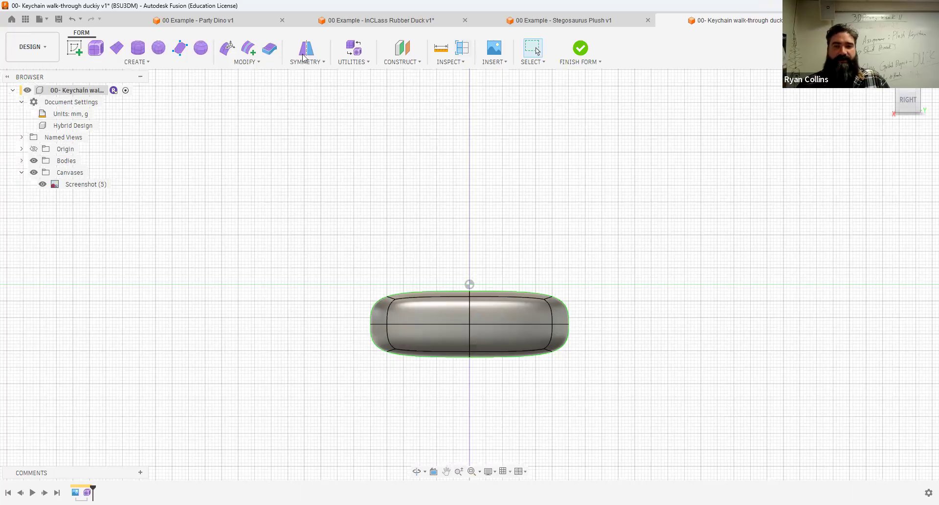
# Study the side-view duck canvas in the InClass Rubber Duck example as a profile reference, and return to the keychain design
pyautogui.click(350, 20)
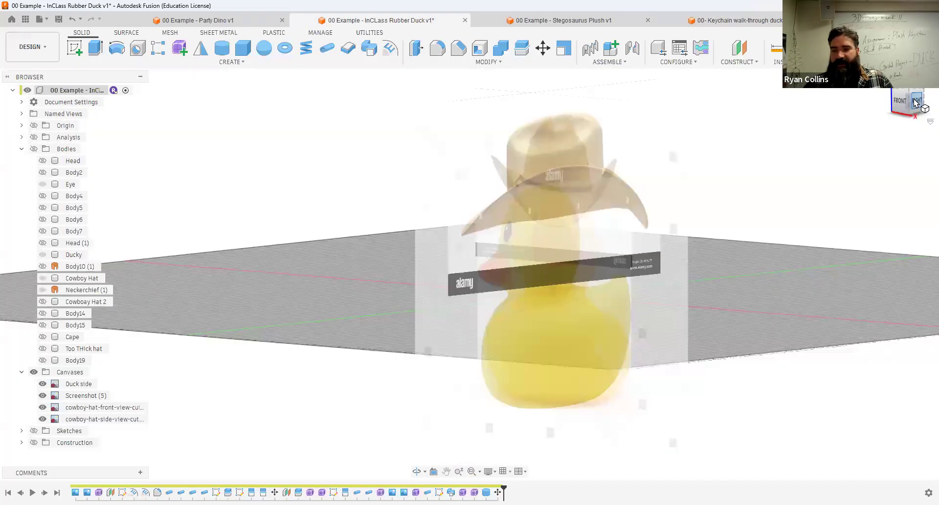
pyautogui.click(915, 101)
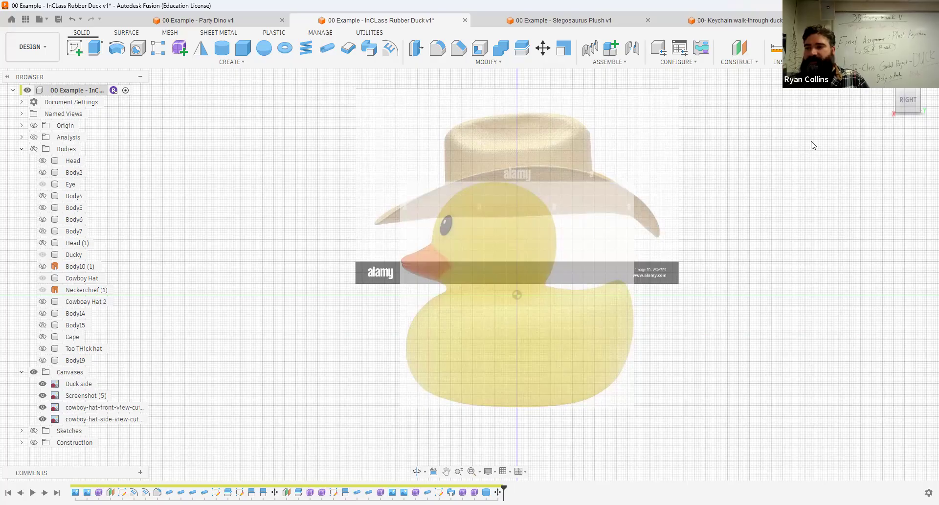
pyautogui.click(750, 22)
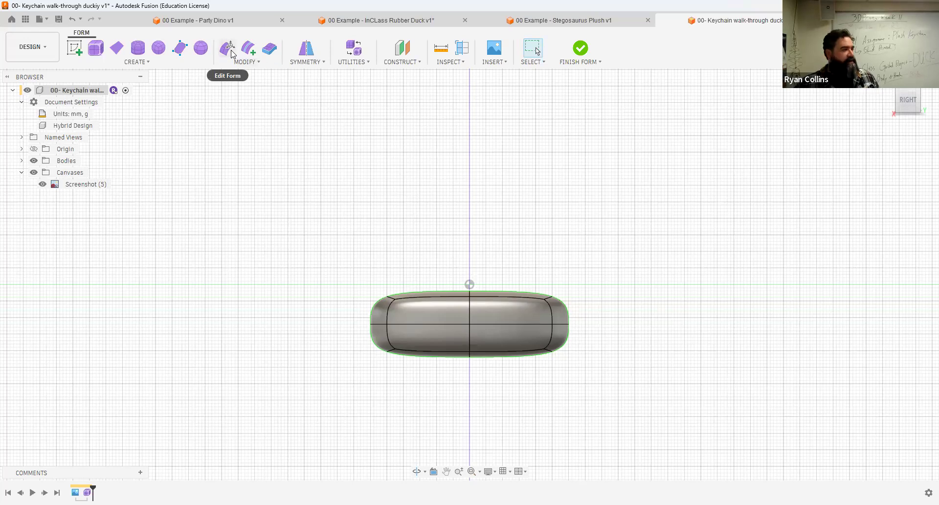
# Scale the whole box body down along its length in Edit Form, with a final scale factor of about 0.904
pyautogui.click(242, 62)
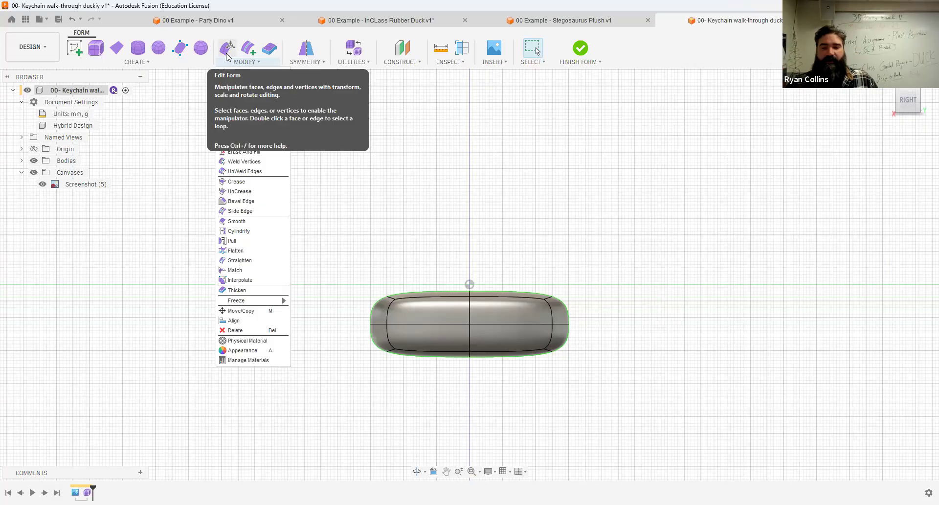
pyautogui.click(227, 53)
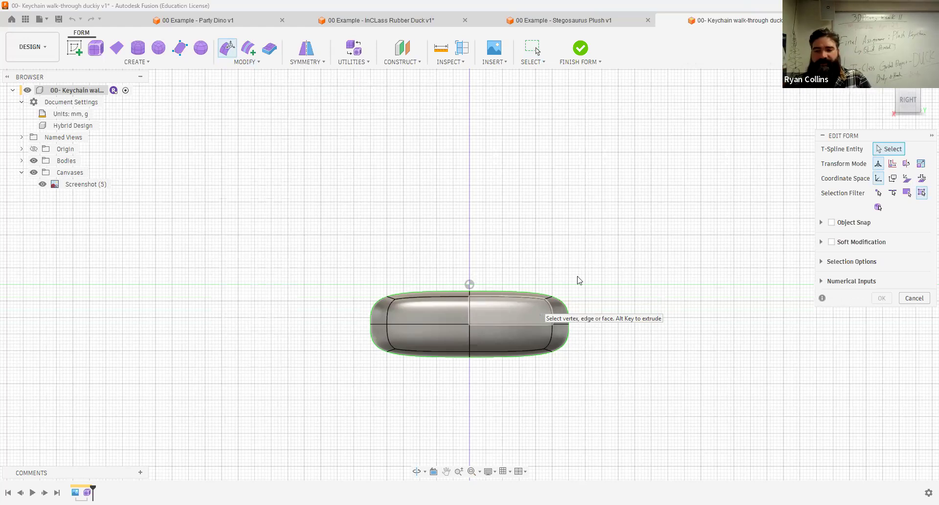
pyautogui.click(494, 314)
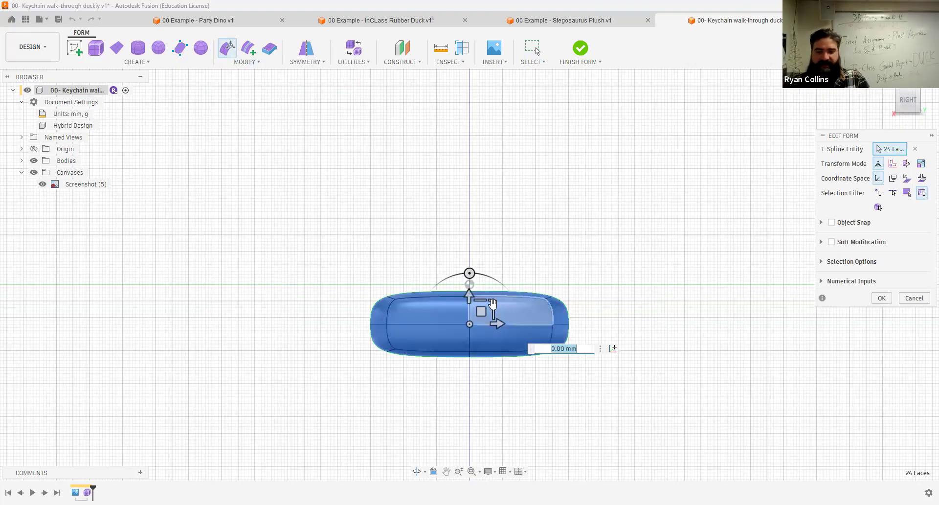
pyautogui.scroll(3, 477, 332)
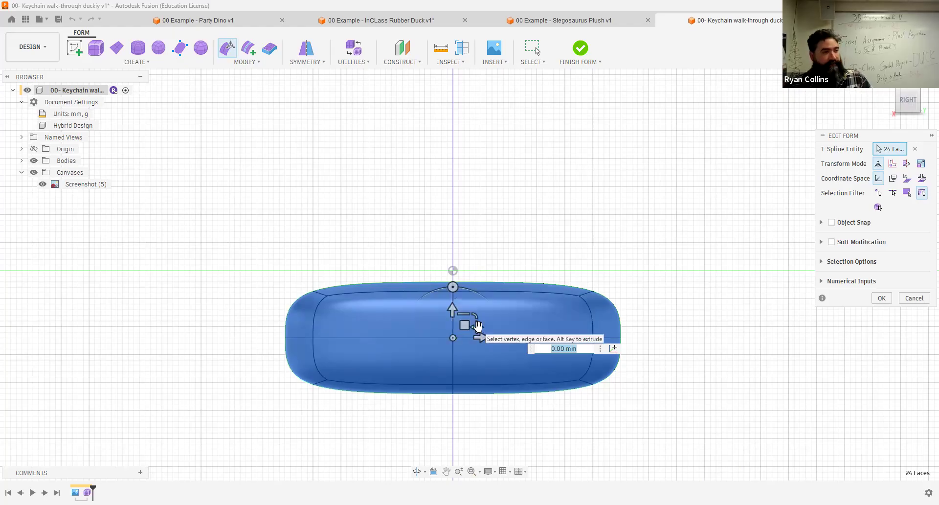
pyautogui.moveTo(466, 325); pyautogui.dragTo(473, 326)
pyautogui.moveTo(457, 332)
pyautogui.keyDown('shift'); pyautogui.mouseDown(button='middle')
pyautogui.moveTo(490, 335)
pyautogui.moveTo(450, 336)
pyautogui.moveTo(472, 326)
pyautogui.mouseUp(button='middle'); pyautogui.keyUp('shift')
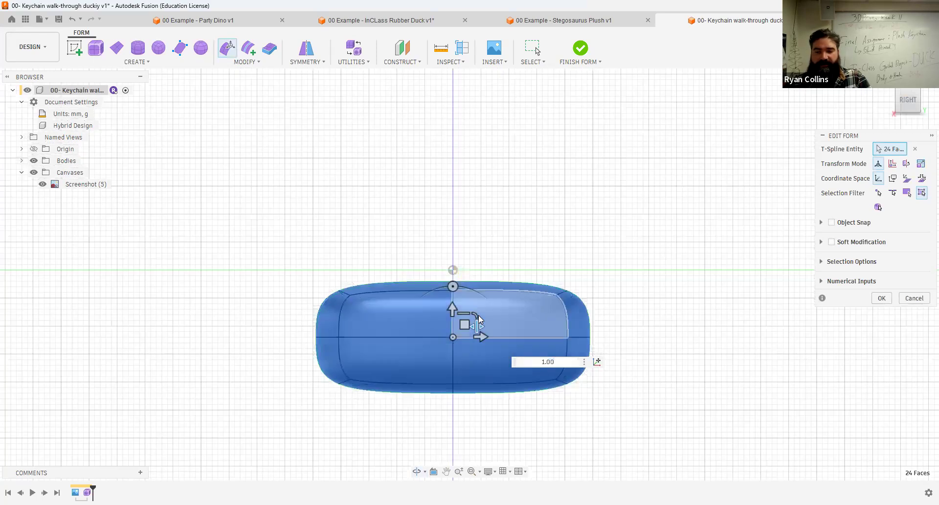
pyautogui.moveTo(479, 318); pyautogui.dragTo(482, 310)
pyautogui.hotkey('ctrl', 'z')
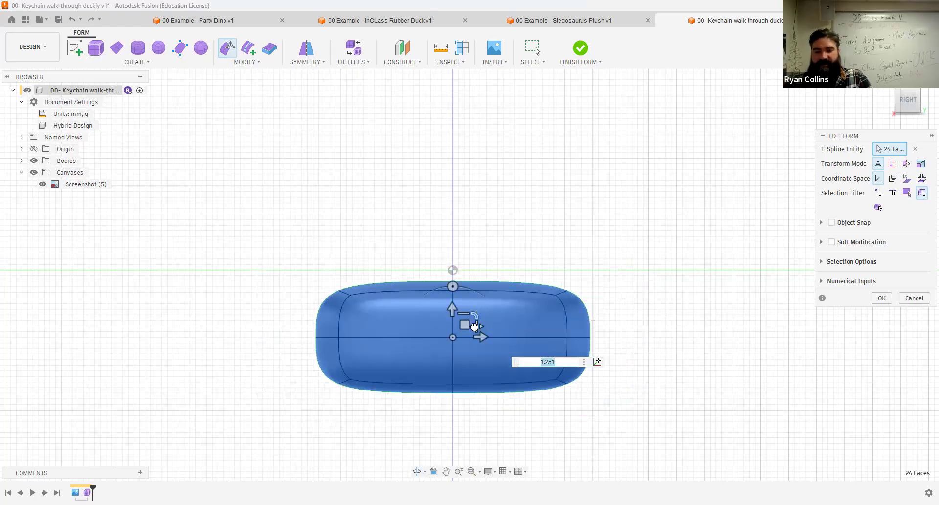
pyautogui.moveTo(474, 326); pyautogui.dragTo(462, 327)
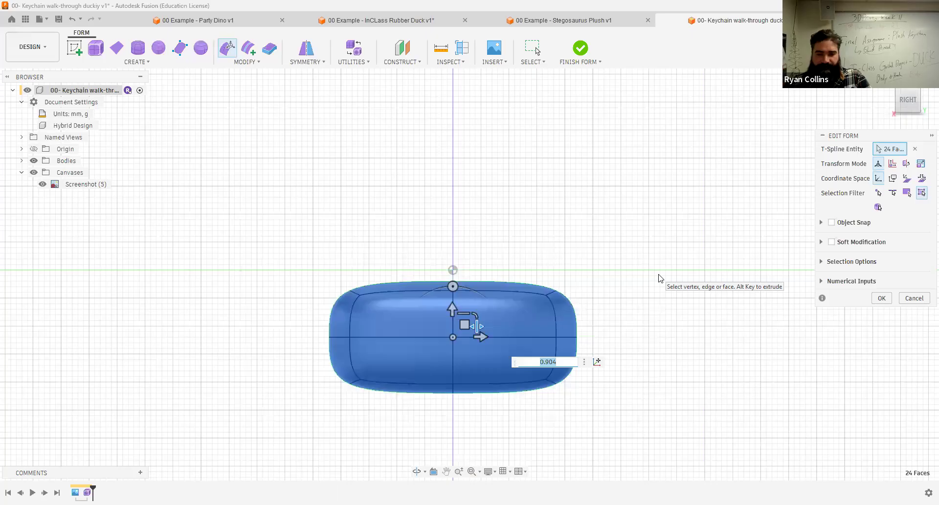
pyautogui.press('Escape')
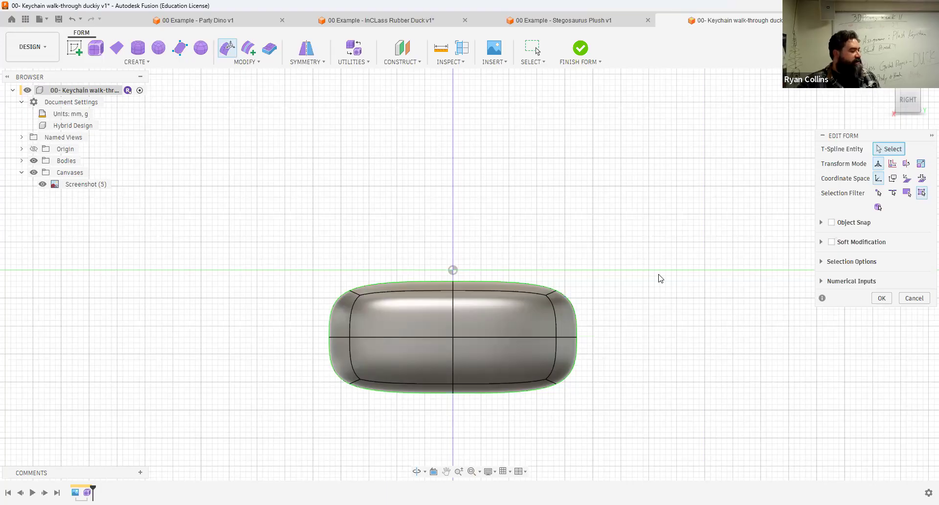
# Try the Vertex, Edge and Face selection filters in Edit Form, and set the filter to Edge
pyautogui.click(878, 193)
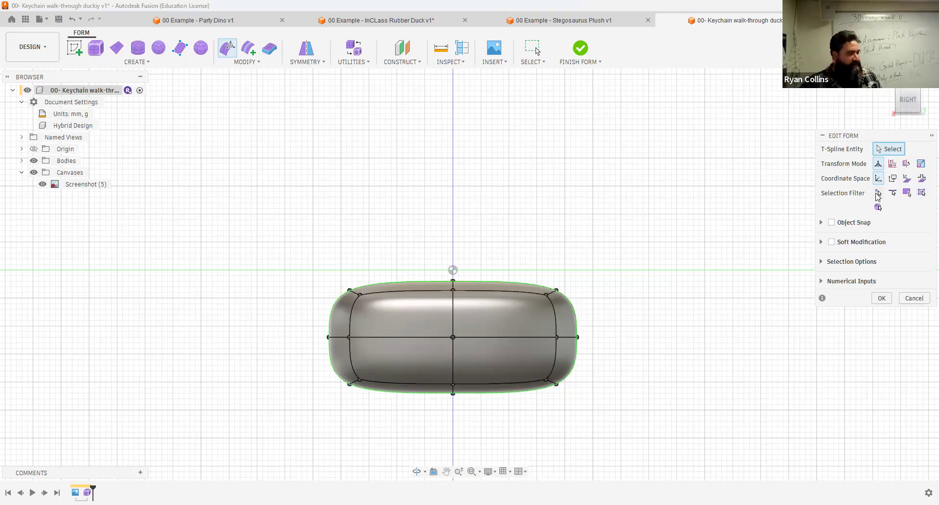
pyautogui.click(893, 194)
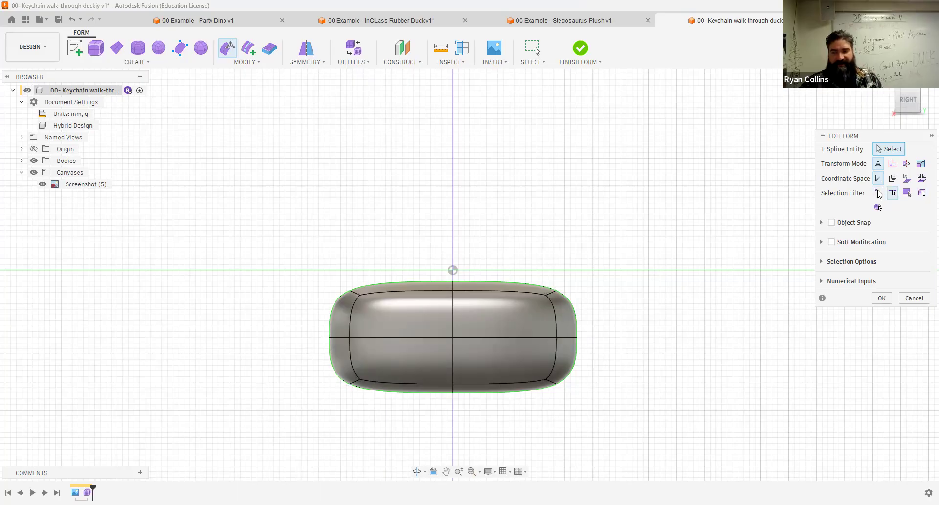
pyautogui.doubleClick(556, 333)
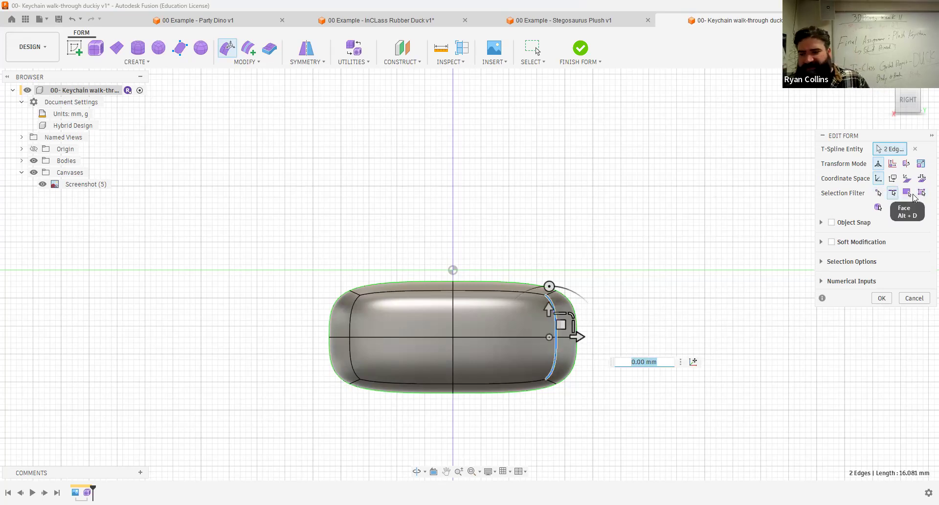
pyautogui.click(910, 193)
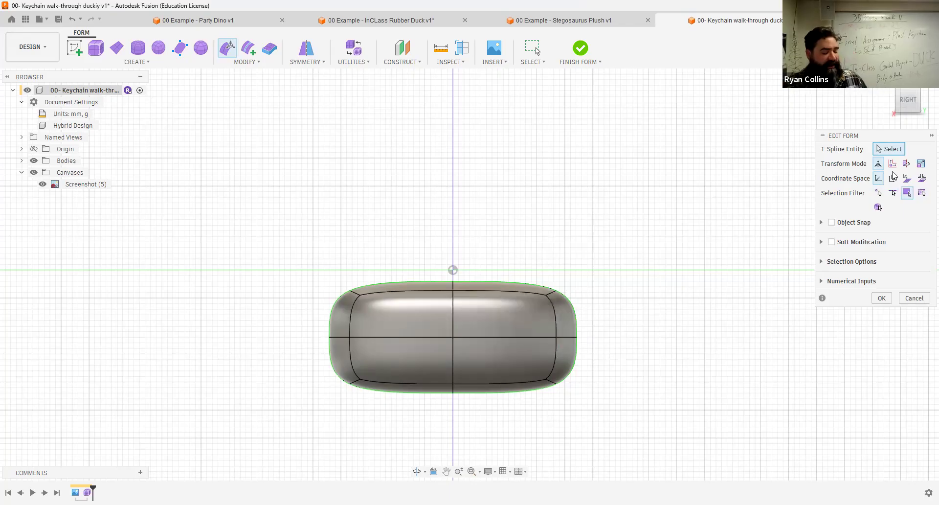
pyautogui.click(907, 194)
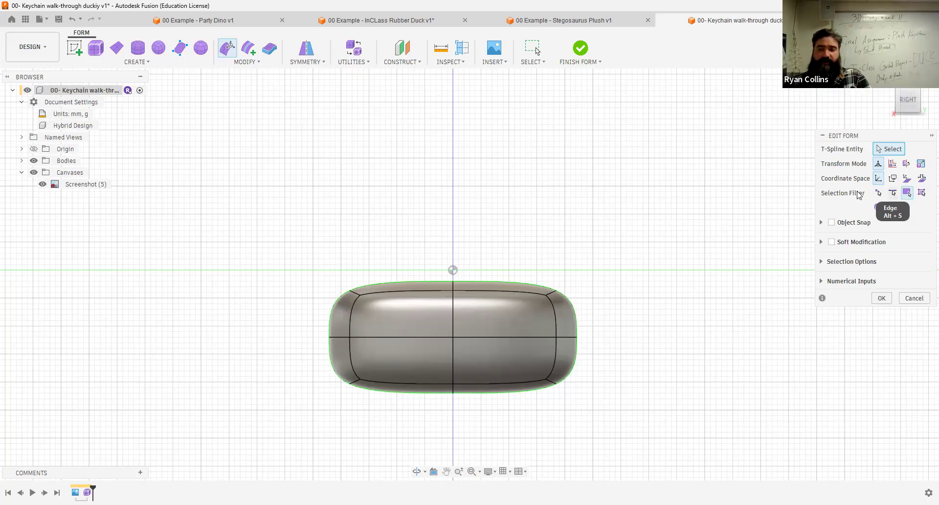
pyautogui.click(896, 194)
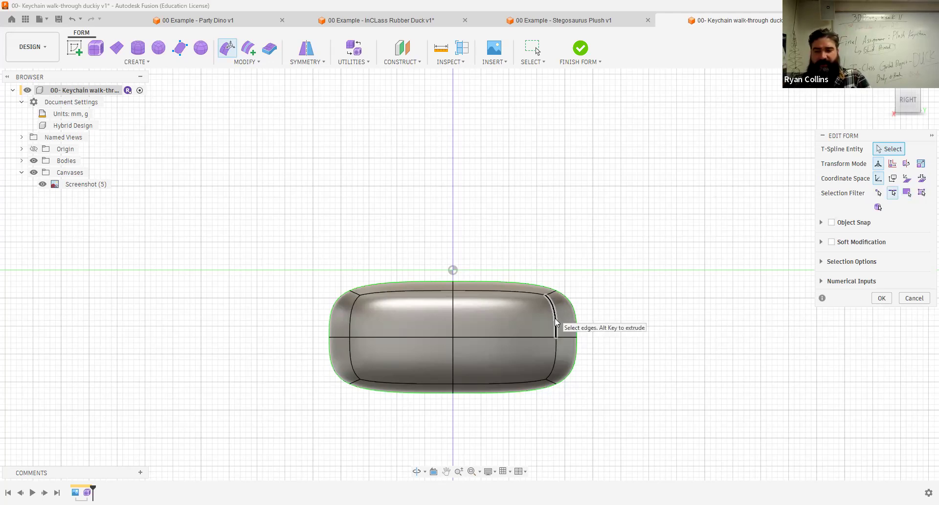
# Try moving a single edge at the body's tail end 2 mm outward, and clear the edge selection in the side view
pyautogui.keyDown('shift'); pyautogui.moveTo(596, 303); pyautogui.dragTo(576, 303, button='middle'); pyautogui.keyUp('shift')
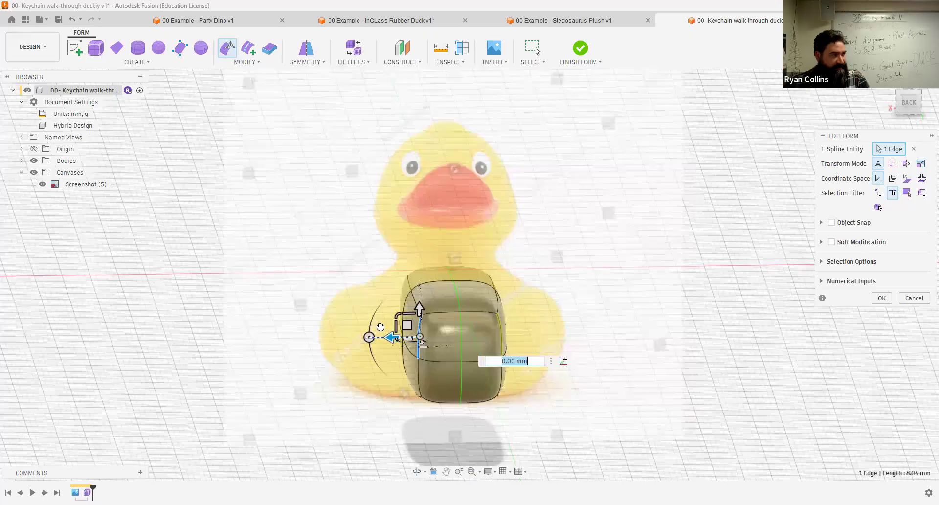
pyautogui.write('2')
pyautogui.press('Return')
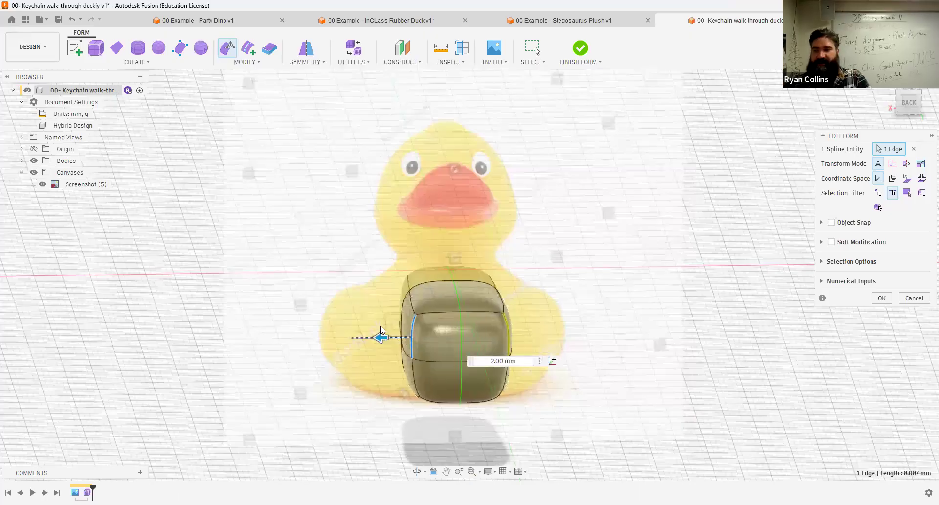
pyautogui.click(867, 108)
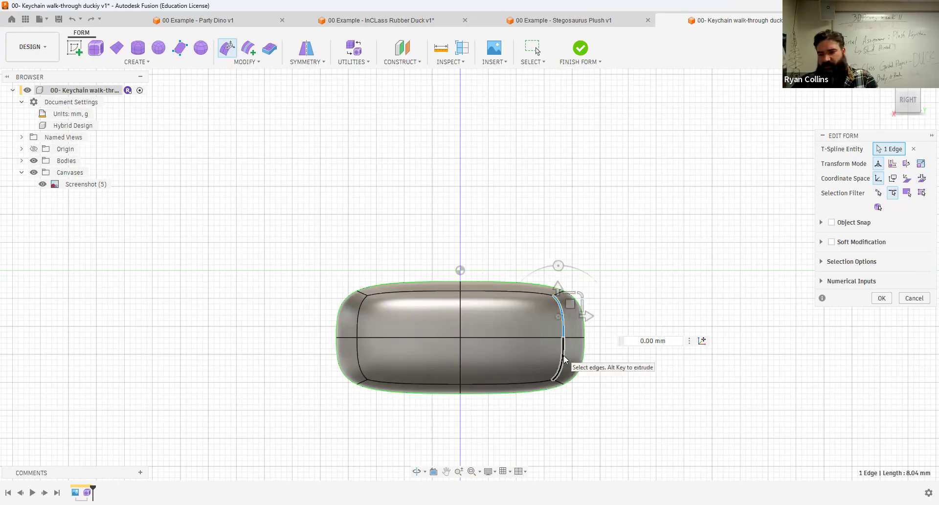
pyautogui.click(547, 245)
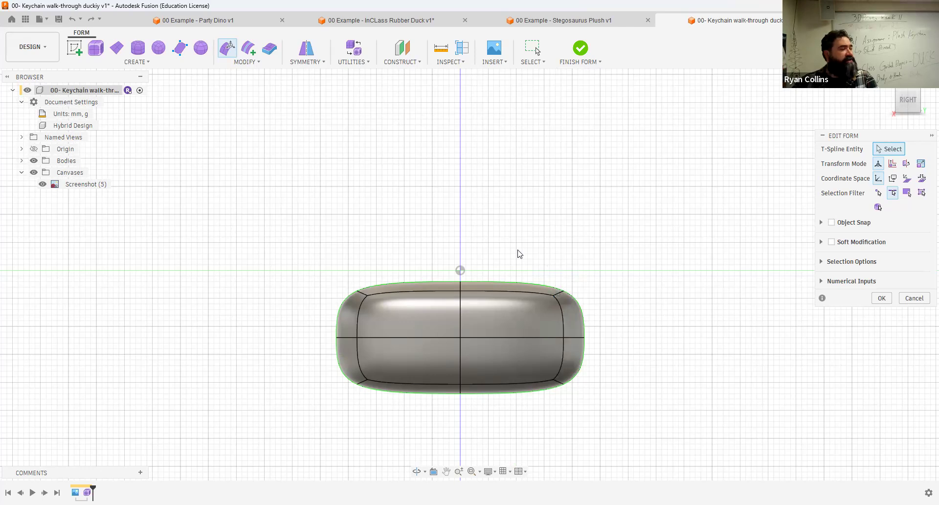
# Select all 12 edges at the body's tail end in the side view and rotate them -25 degrees
pyautogui.moveTo(522, 240); pyautogui.dragTo(626, 439)
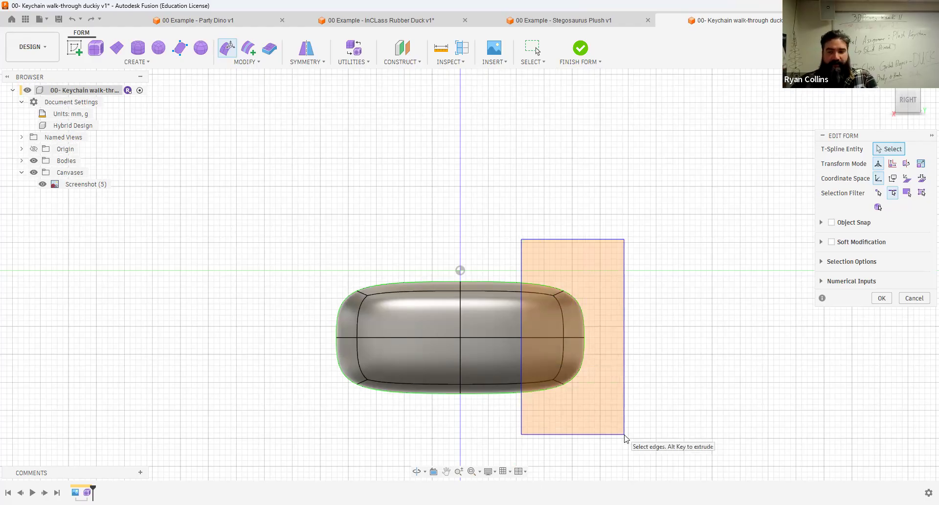
pyautogui.moveTo(516, 245); pyautogui.dragTo(516, 245)
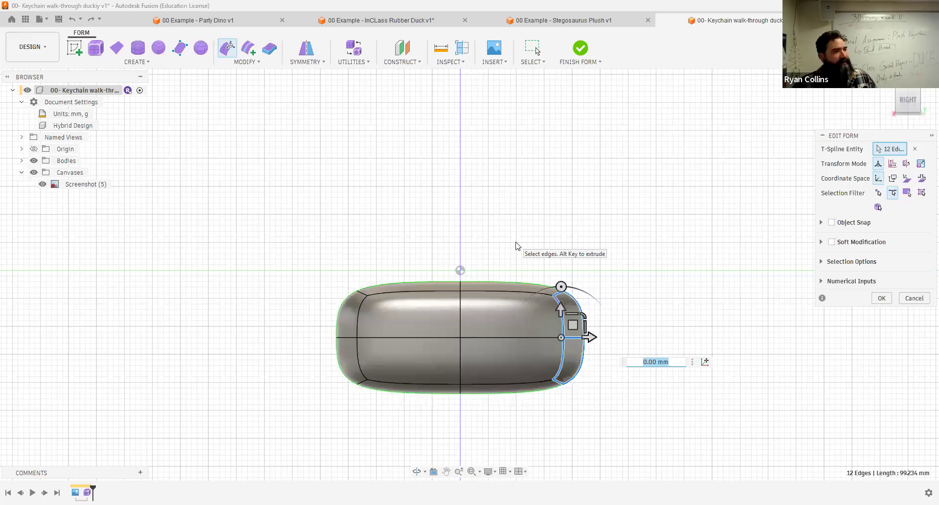
pyautogui.moveTo(522, 247); pyautogui.dragTo(636, 451)
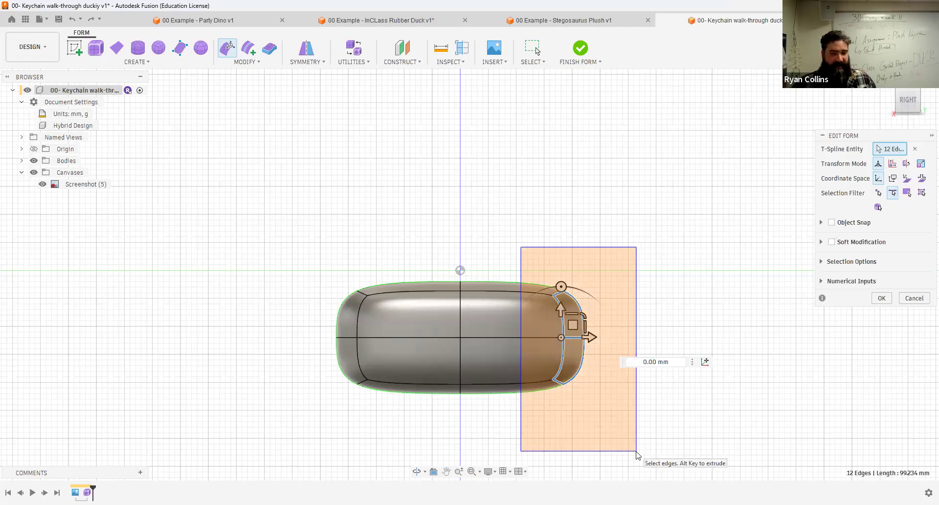
pyautogui.moveTo(636, 451); pyautogui.dragTo(637, 451)
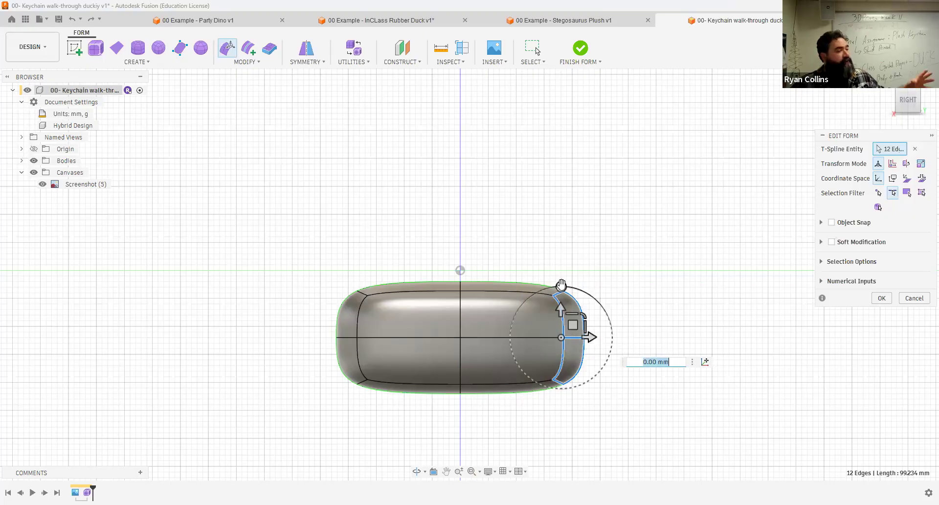
pyautogui.moveTo(561, 284); pyautogui.dragTo(590, 280)
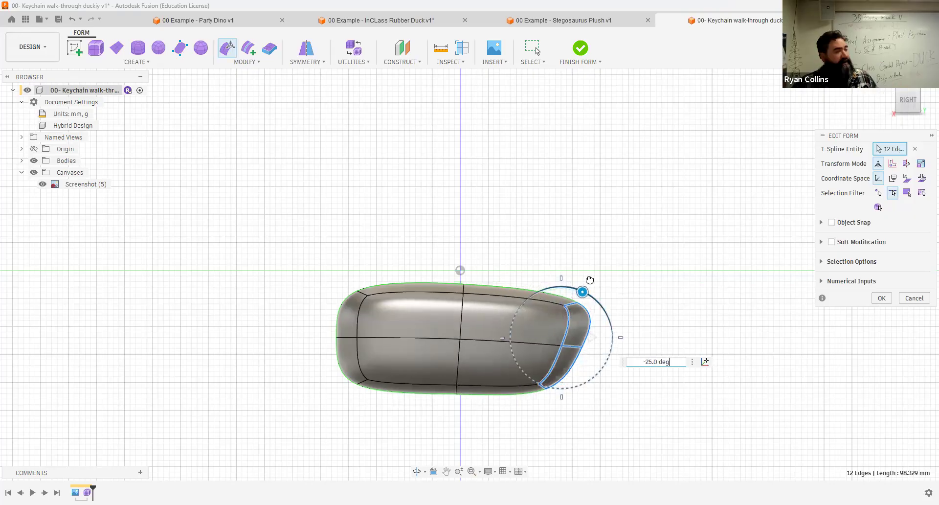
pyautogui.press('Return')
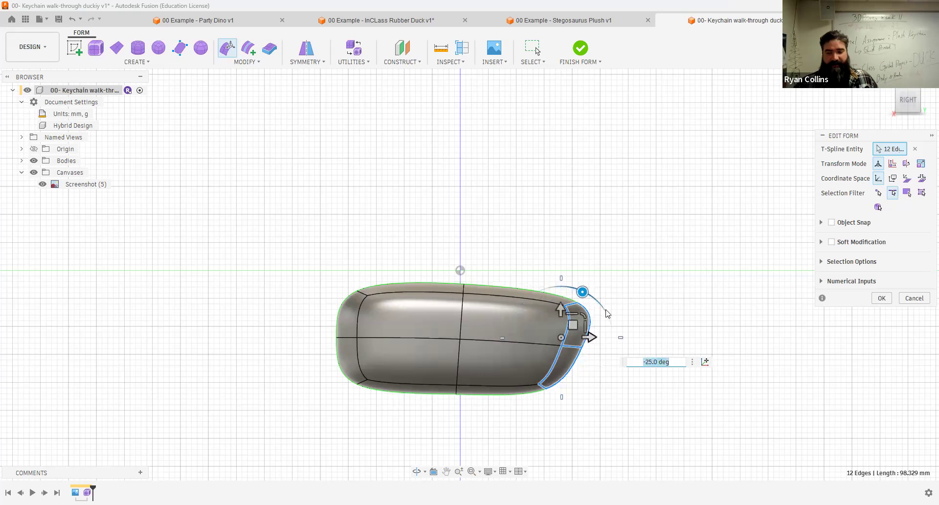
# Move the 12 selected tail-end edges about 1.57 mm inward and 2.36 mm up in the side view
pyautogui.click(572, 325)
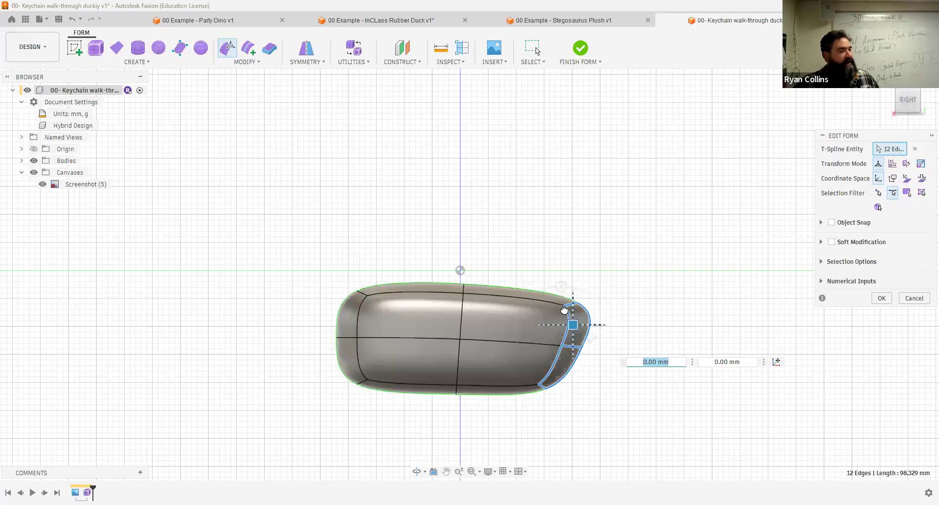
pyautogui.moveTo(572, 324); pyautogui.dragTo(564, 307)
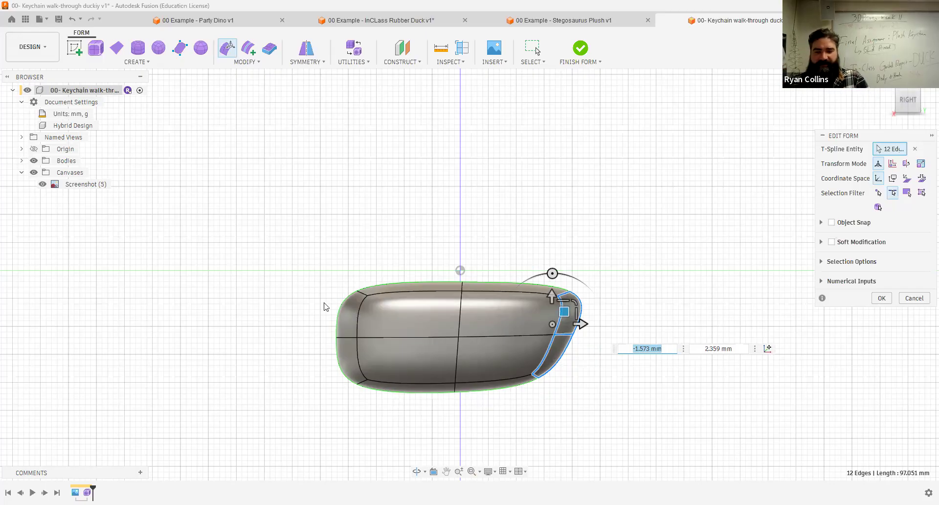
# Select the 12 edges at the body's front end, scale them vertically by about 1.245, and finish the form edit
pyautogui.moveTo(269, 223); pyautogui.dragTo(398, 429)
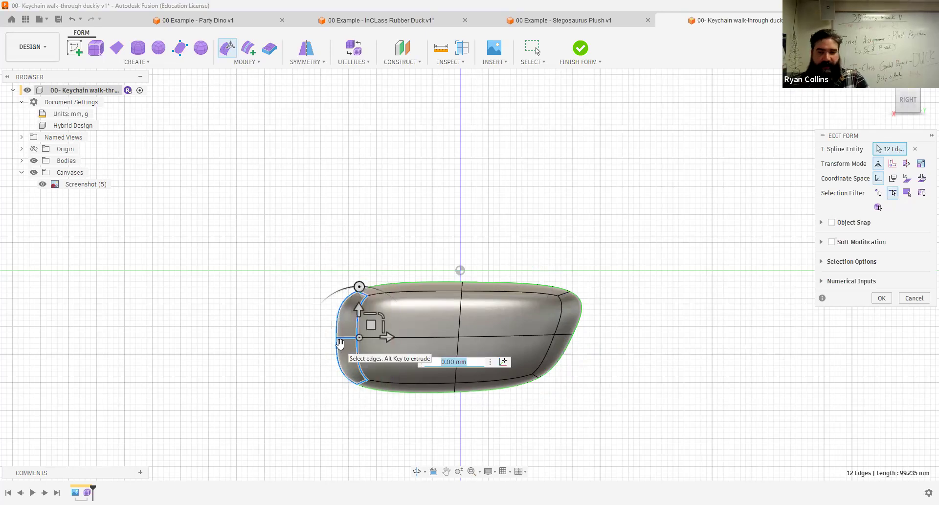
pyautogui.moveTo(373, 319); pyautogui.dragTo(370, 313)
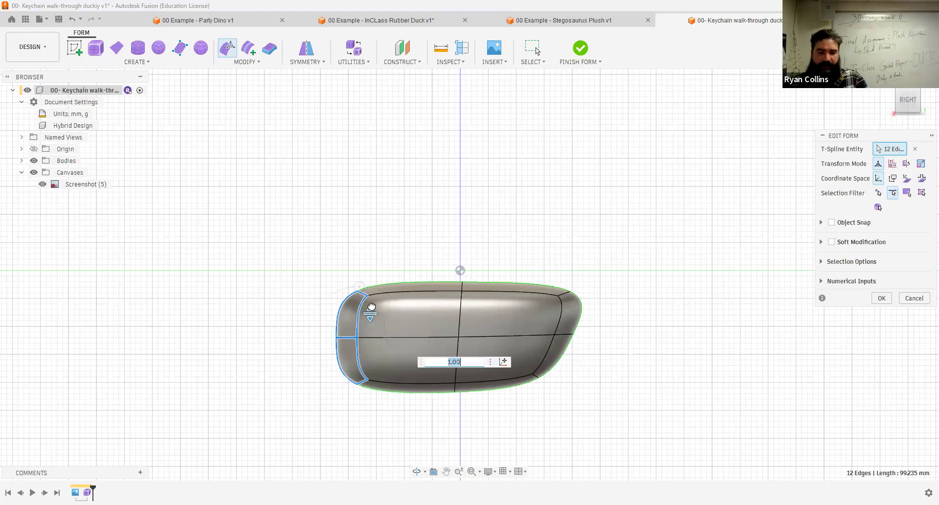
pyautogui.write('1.323')
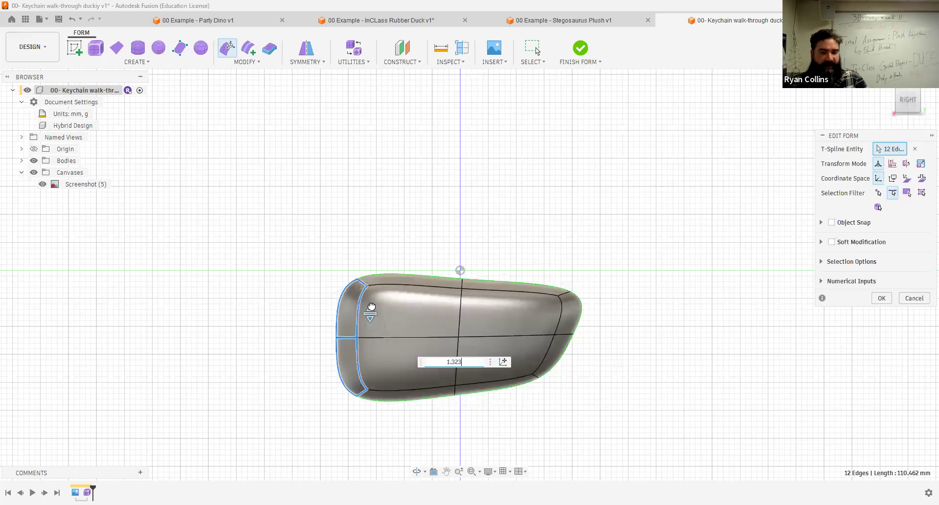
pyautogui.moveTo(372, 311); pyautogui.dragTo(372, 307)
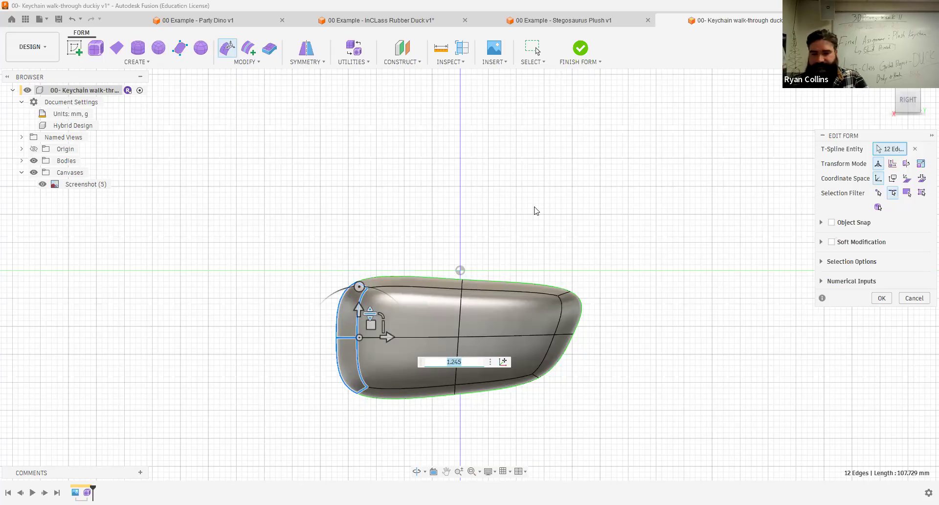
pyautogui.press('Escape')
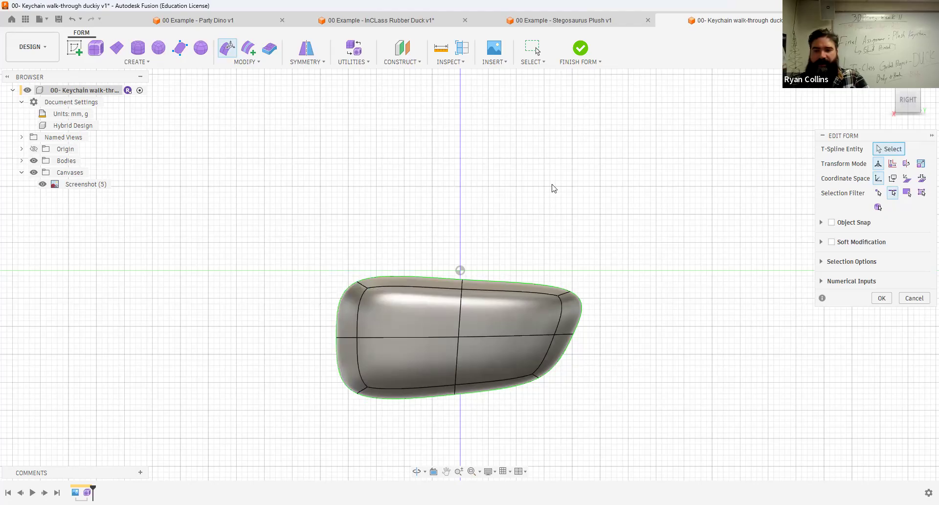
pyautogui.hotkey('ctrl', 'Tab')
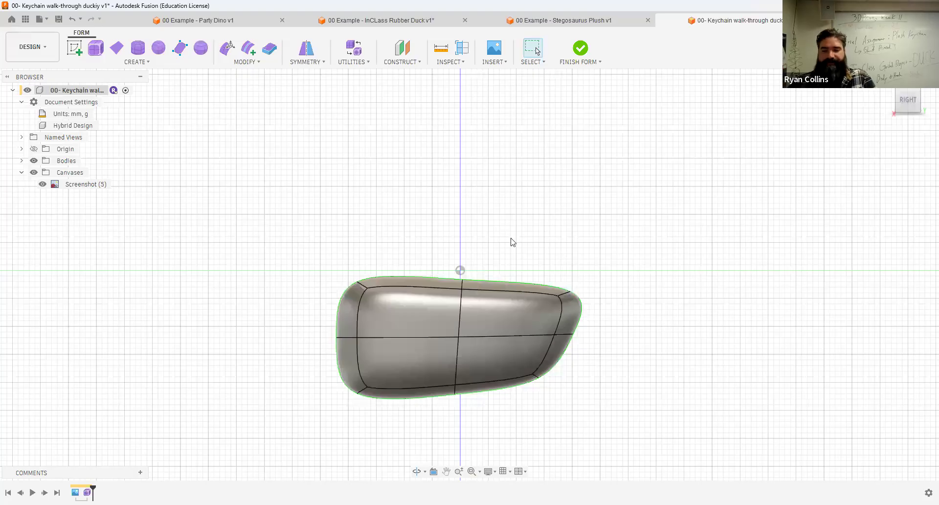
# Move the single edge at the tail's upper corner about 4.02 mm inward and 4.63 mm up with Edit Form
pyautogui.click(229, 50)
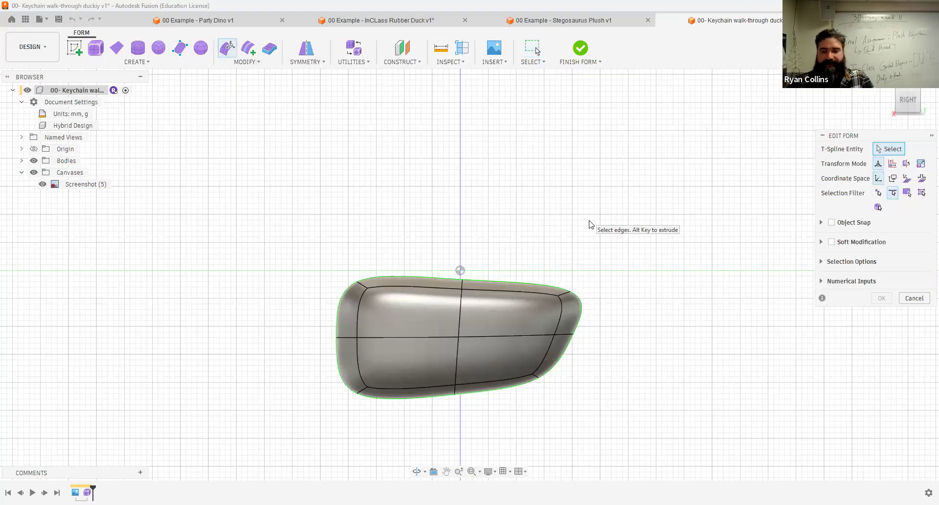
pyautogui.click(563, 296)
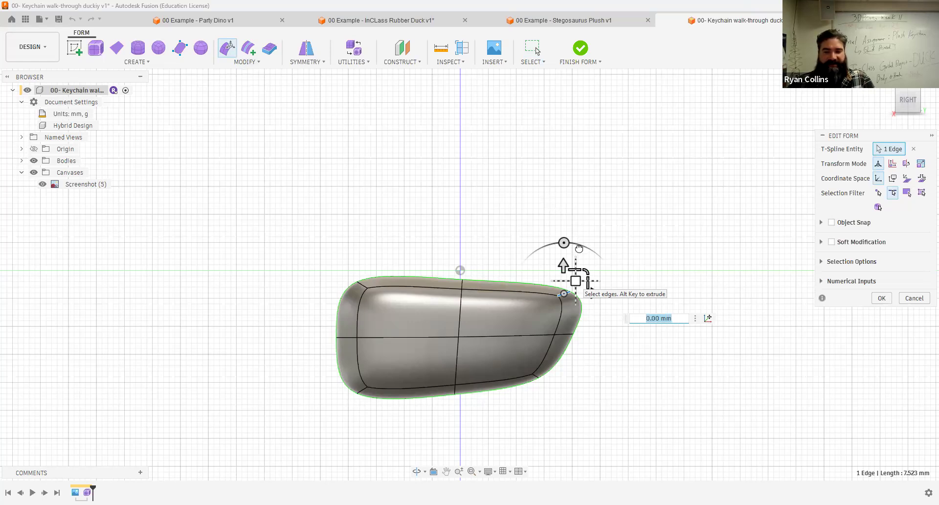
pyautogui.moveTo(575, 280); pyautogui.dragTo(558, 240)
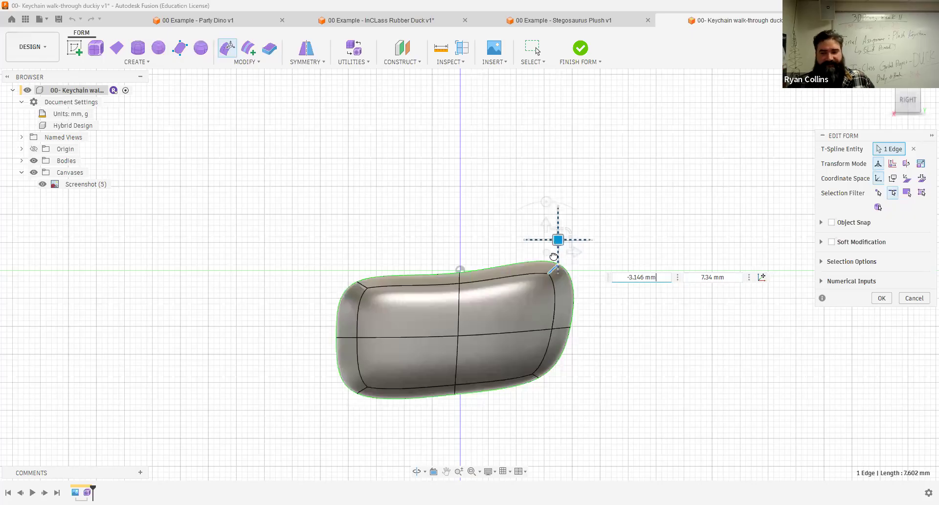
pyautogui.moveTo(554, 256); pyautogui.dragTo(553, 255)
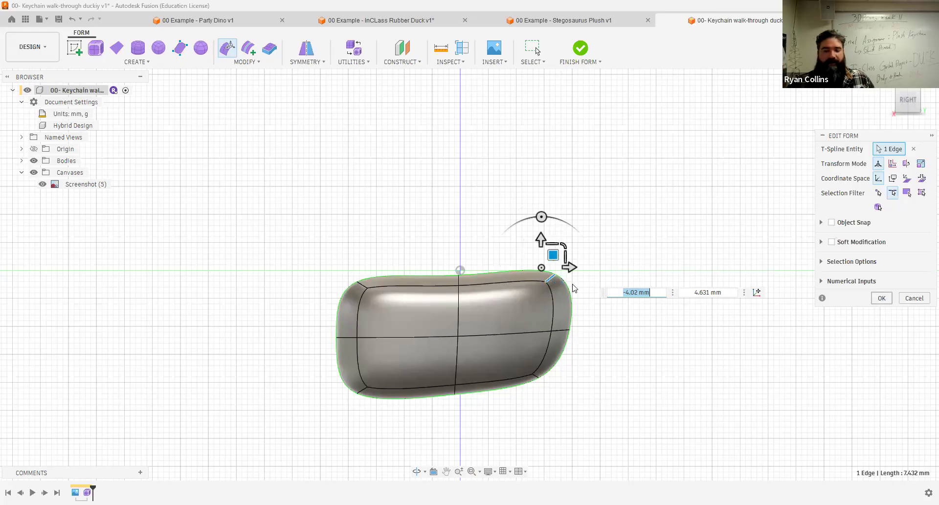
pyautogui.press('Return')
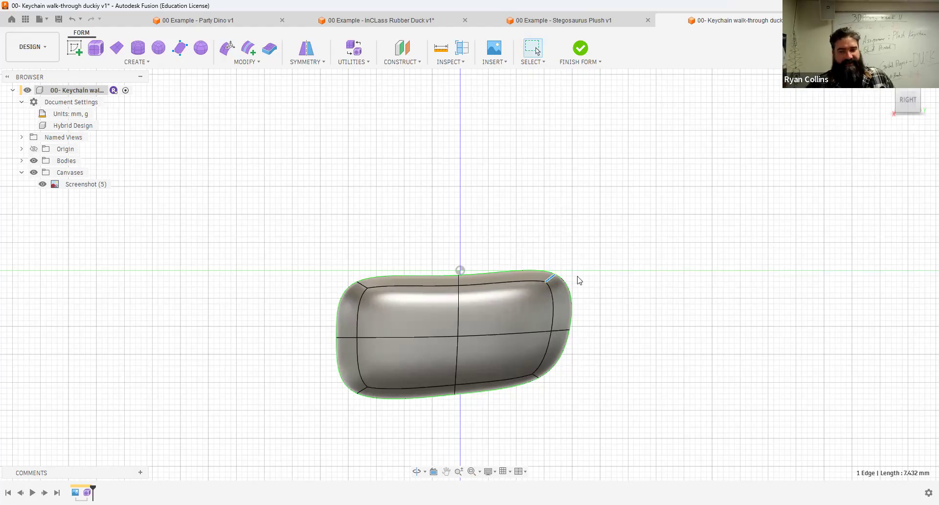
pyautogui.click(604, 266)
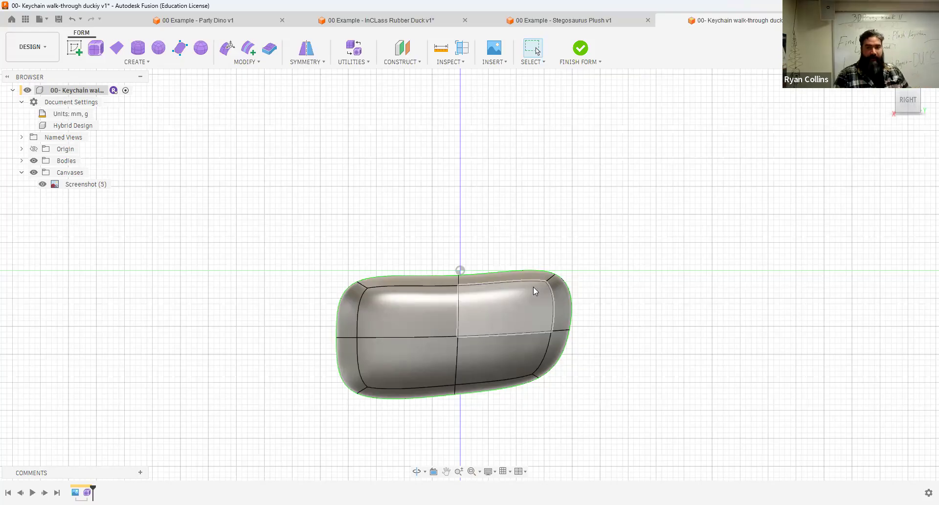
# Insert edges on both sides of the tail's upper corner edge in Simple mode at insert location 0.5
pyautogui.click(247, 62)
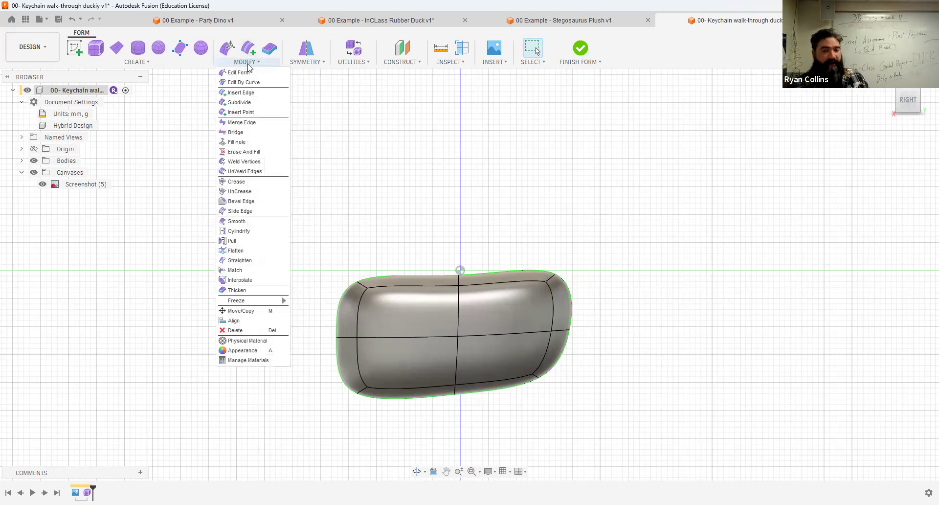
pyautogui.click(250, 94)
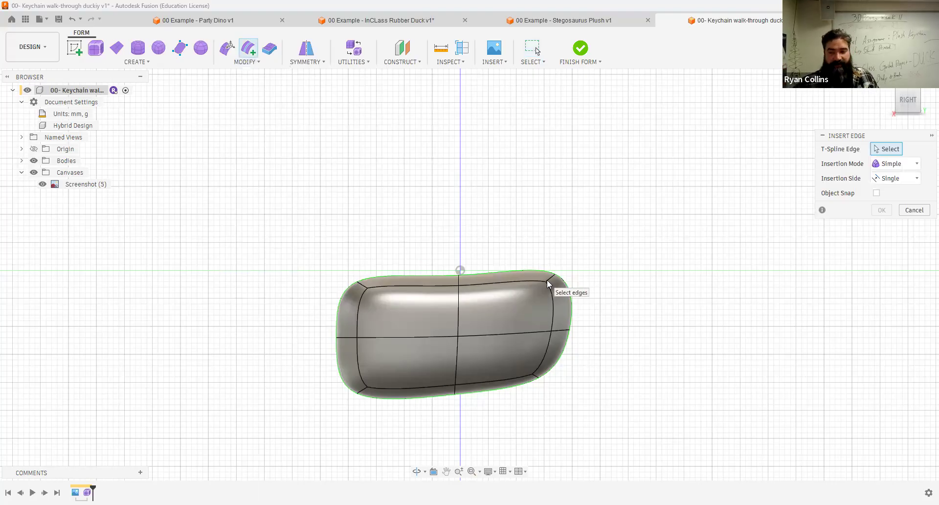
pyautogui.scroll(3, 552, 281)
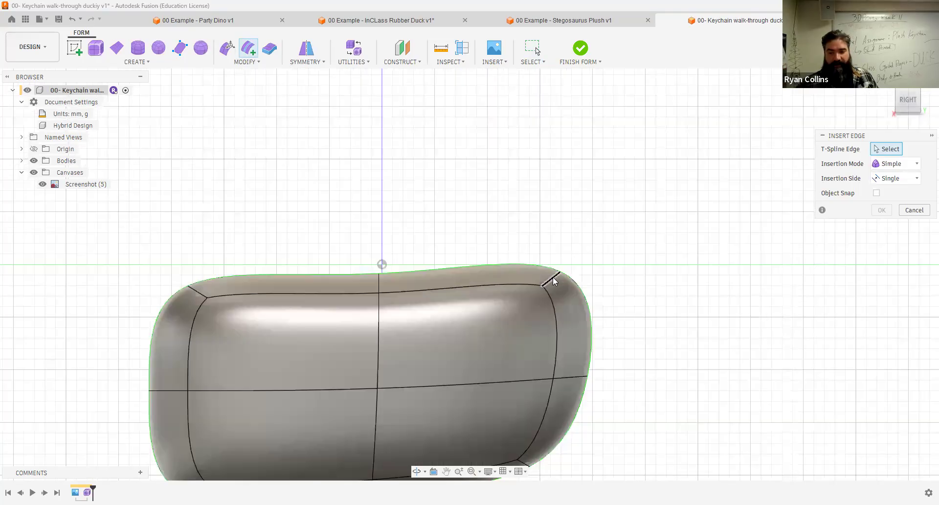
pyautogui.click(554, 280)
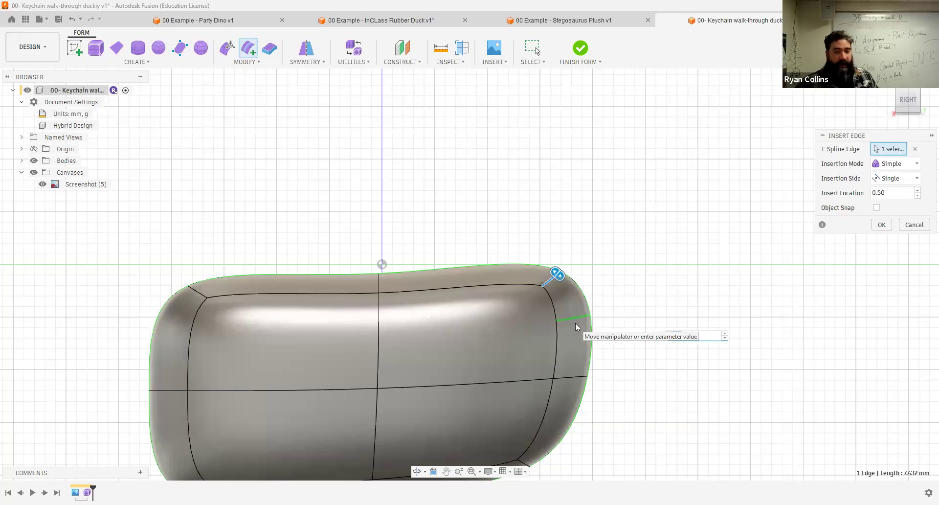
pyautogui.click(888, 181)
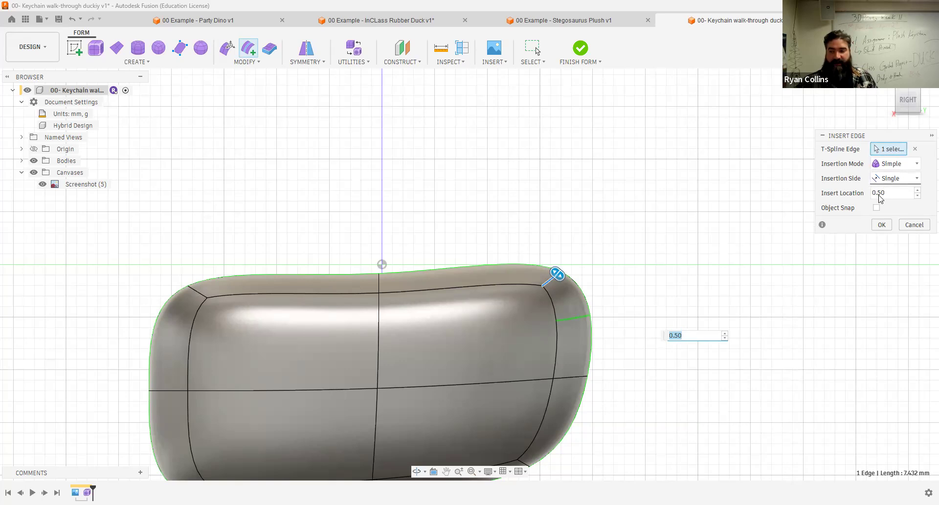
pyautogui.click(878, 204)
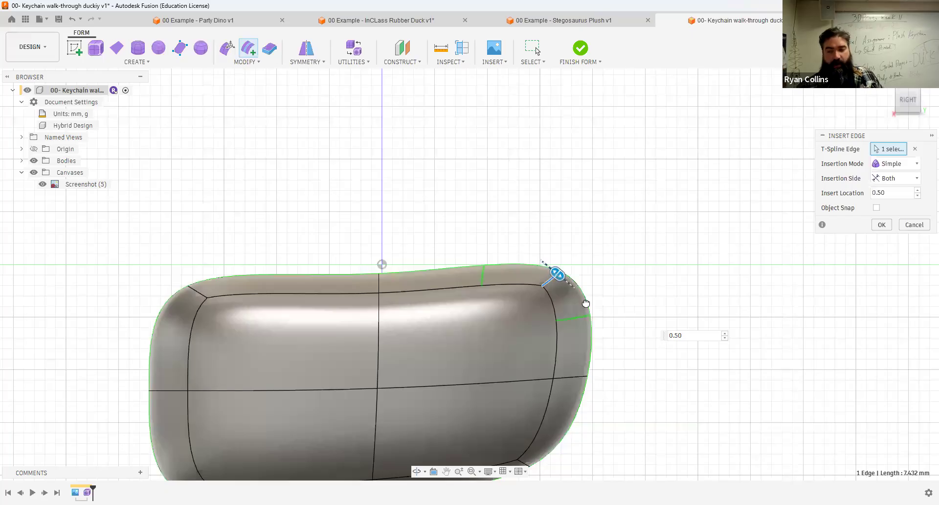
pyautogui.moveTo(570, 287); pyautogui.dragTo(691, 314)
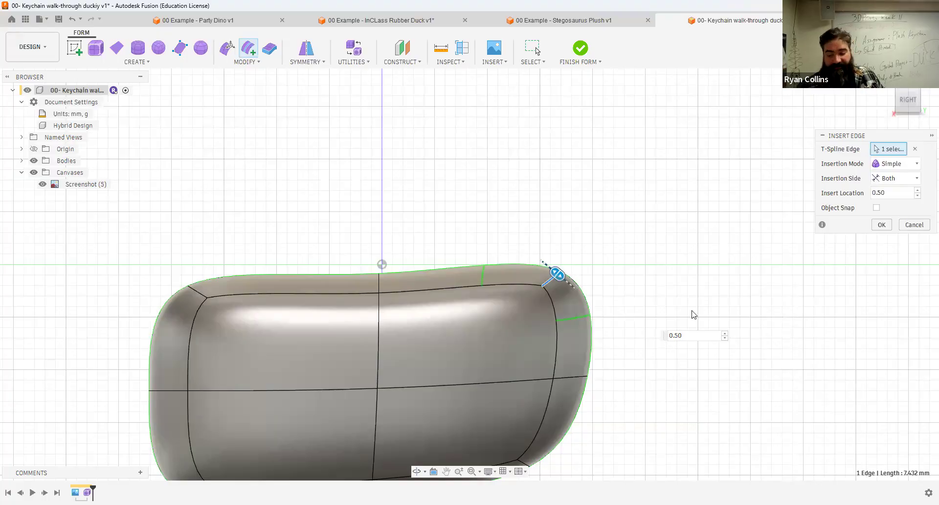
pyautogui.write('.5')
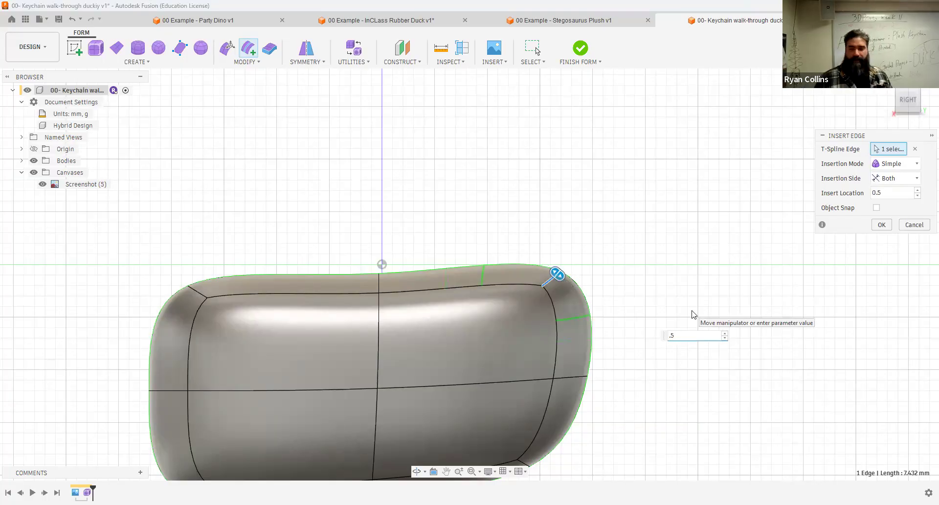
pyautogui.click(882, 224)
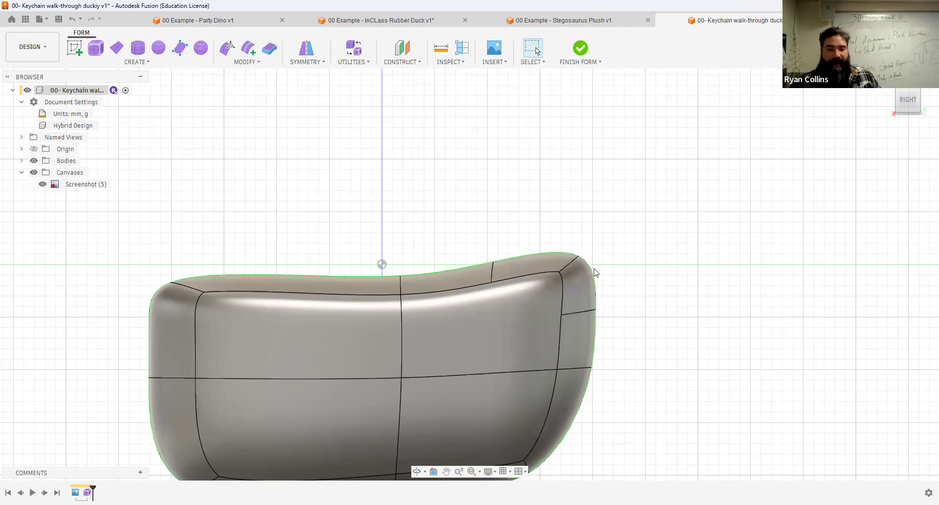
# Use the Face filter in Edit Form to move the tail's upper corner face about 0.65 mm inward and 2.32 mm up
pyautogui.click(228, 49)
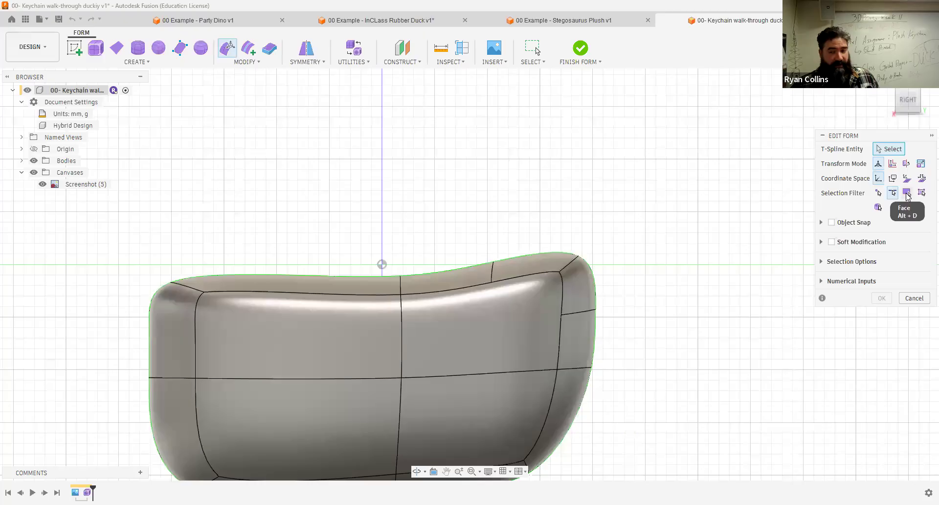
pyautogui.click(906, 193)
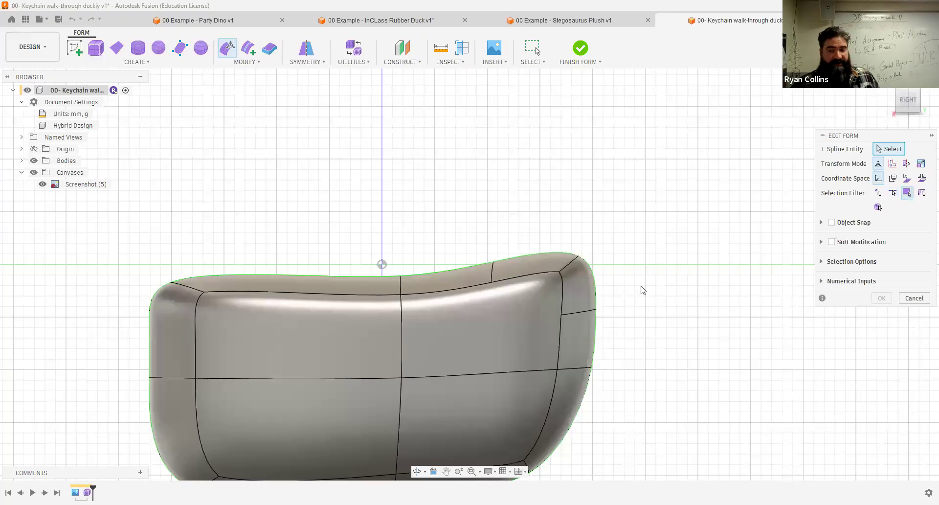
pyautogui.click(577, 297)
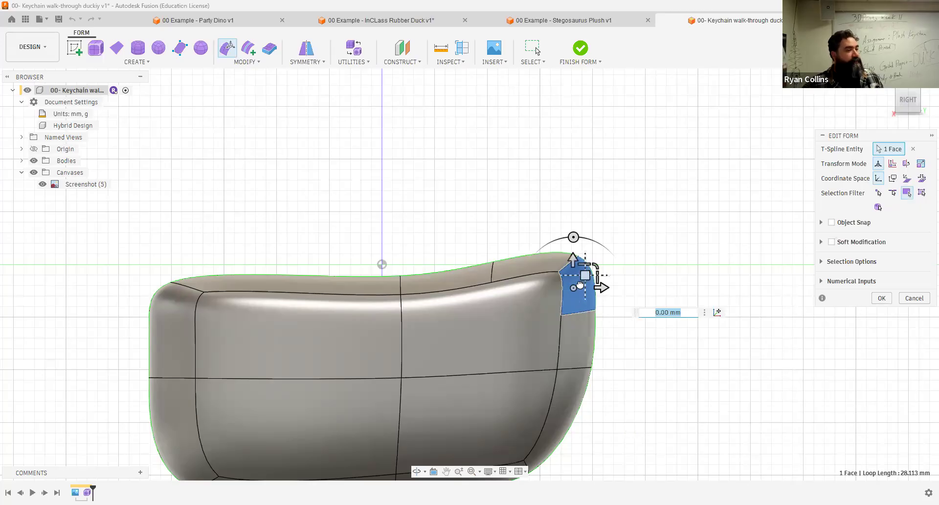
pyautogui.moveTo(579, 277); pyautogui.dragTo(579, 275)
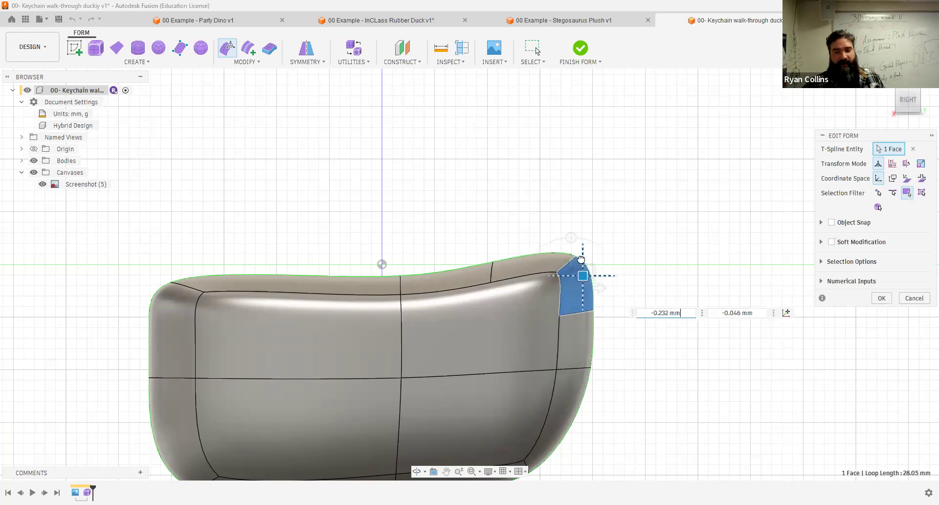
pyautogui.moveTo(576, 254); pyautogui.dragTo(576, 253)
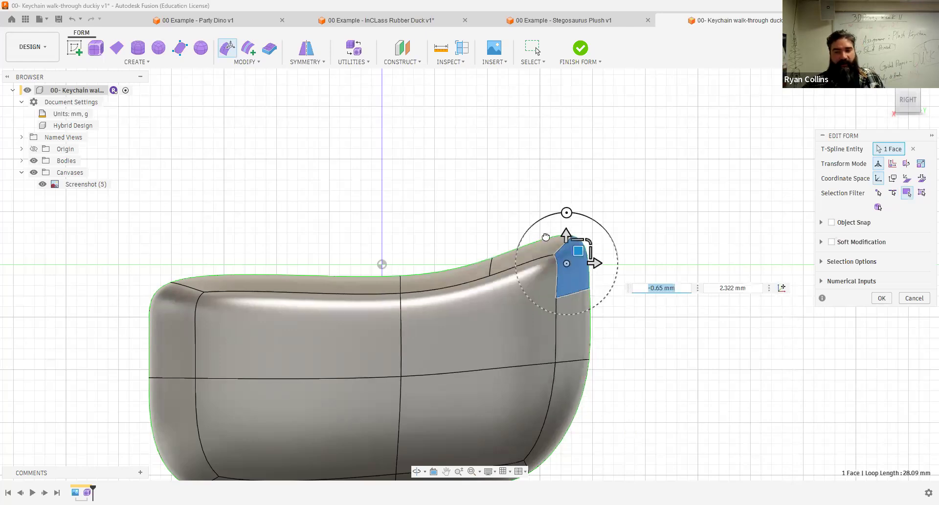
# Rotate the upper tail face 45 degrees toward the body's front and raise it about 0.33 mm
pyautogui.moveTo(567, 212); pyautogui.dragTo(530, 228)
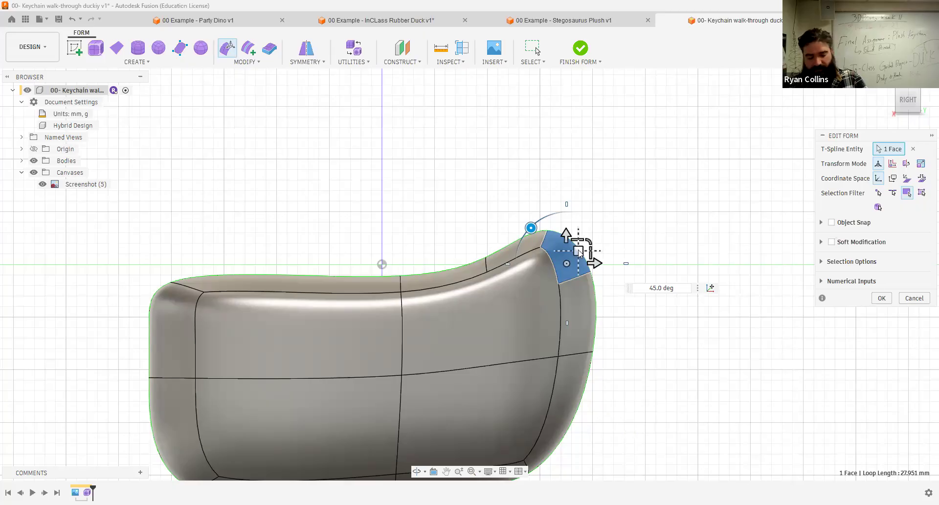
pyautogui.moveTo(579, 252); pyautogui.dragTo(579, 253)
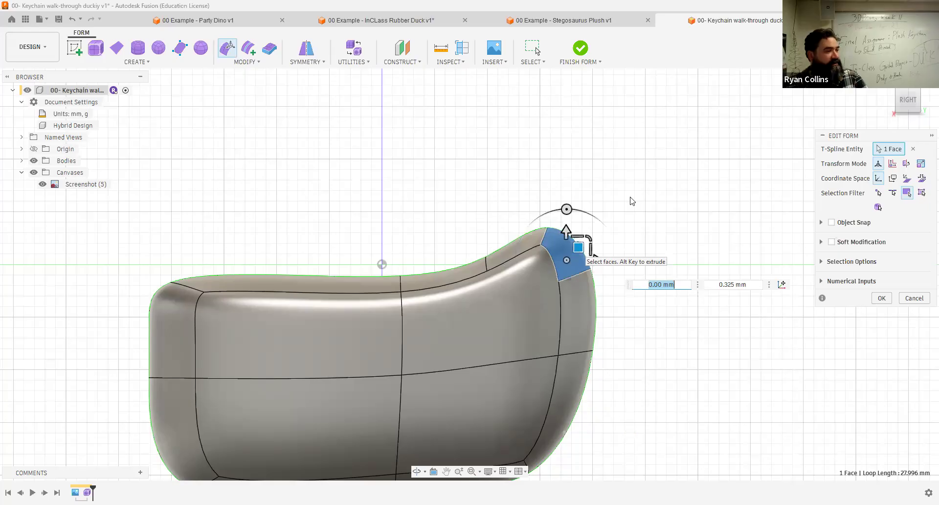
# Try extruding the upper tail face diagonally up and outward twice, and inspect the mirrored tail from behind
pyautogui.moveTo(580, 253); pyautogui.dragTo(631, 200)
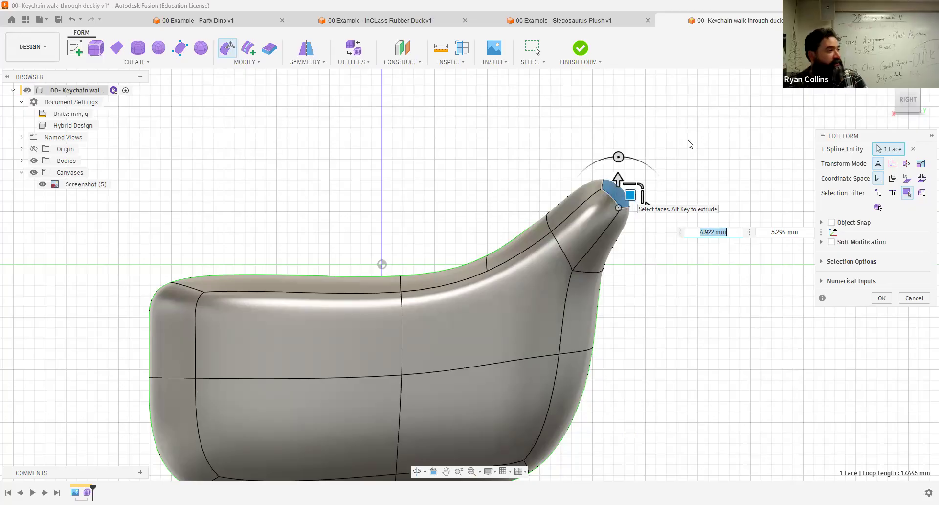
pyautogui.keyDown('alt'); pyautogui.moveTo(630, 194); pyautogui.dragTo(688, 137); pyautogui.keyUp('alt')
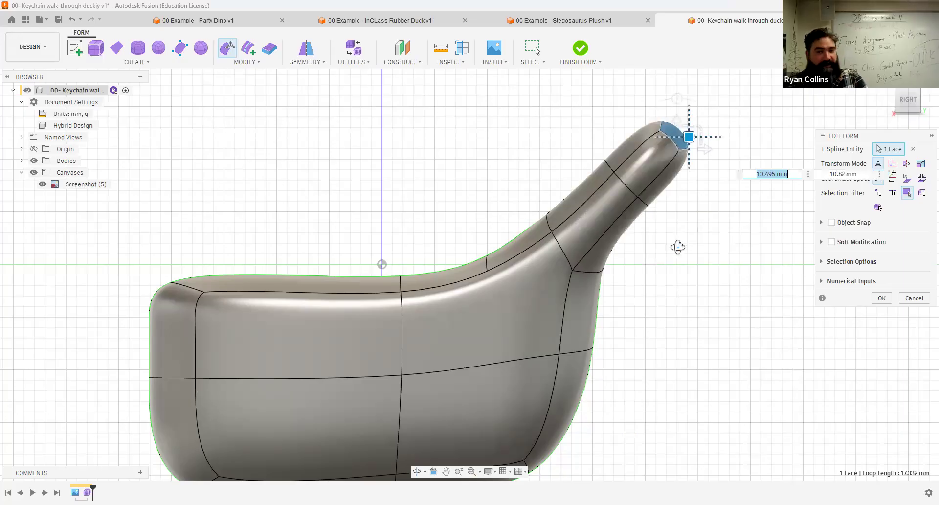
pyautogui.keyDown('shift'); pyautogui.moveTo(677, 245); pyautogui.dragTo(600, 262, button='middle'); pyautogui.keyUp('shift')
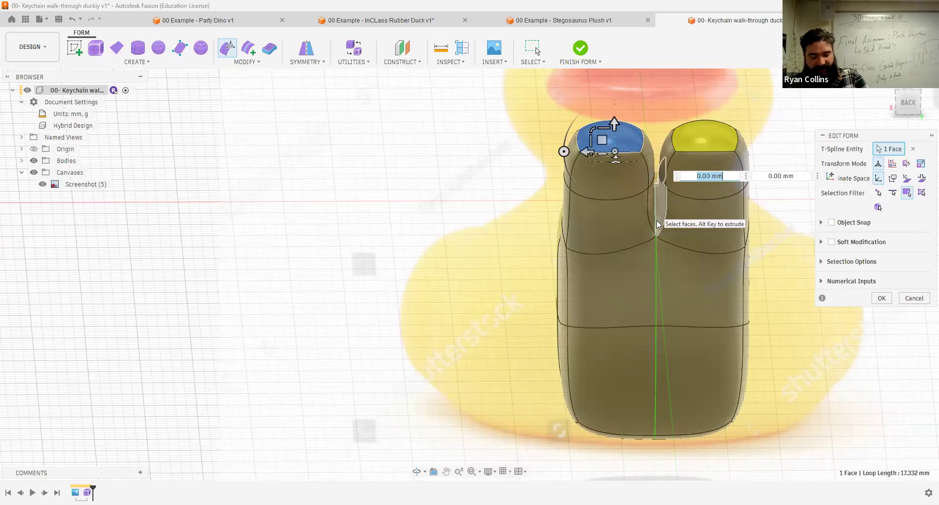
# Undo both tail face extrusions and turn the model back toward the side view
pyautogui.hotkey('ctrl', 'z')
pyautogui.hotkey('ctrl', 'z')
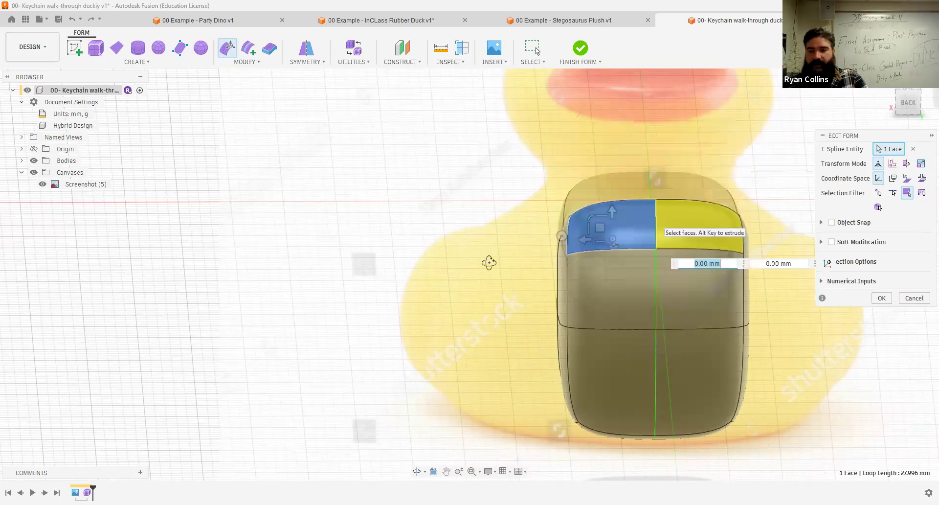
pyautogui.keyDown('shift'); pyautogui.moveTo(492, 263); pyautogui.dragTo(911, 105, button='middle'); pyautogui.keyUp('shift')
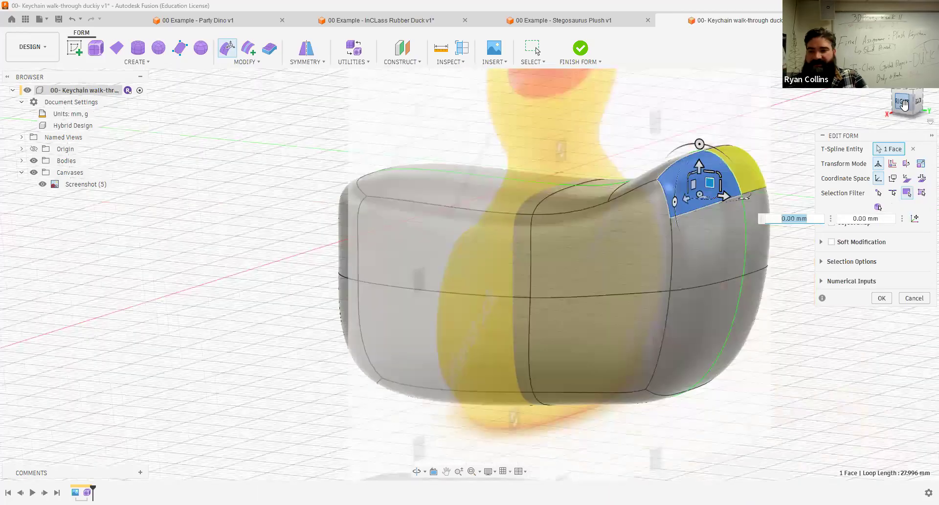
# Set the Selection Filter to All, window-select both upper tail faces, and extrude them about 3.68 mm outward and 2.68 mm up
pyautogui.click(903, 102)
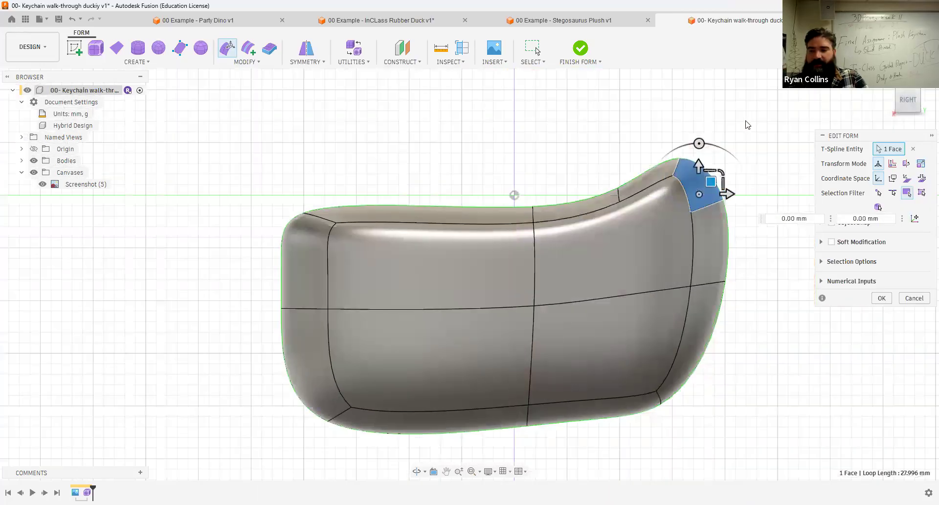
pyautogui.click(699, 183)
pyautogui.moveTo(699, 184); pyautogui.dragTo(623, 209, button='middle')
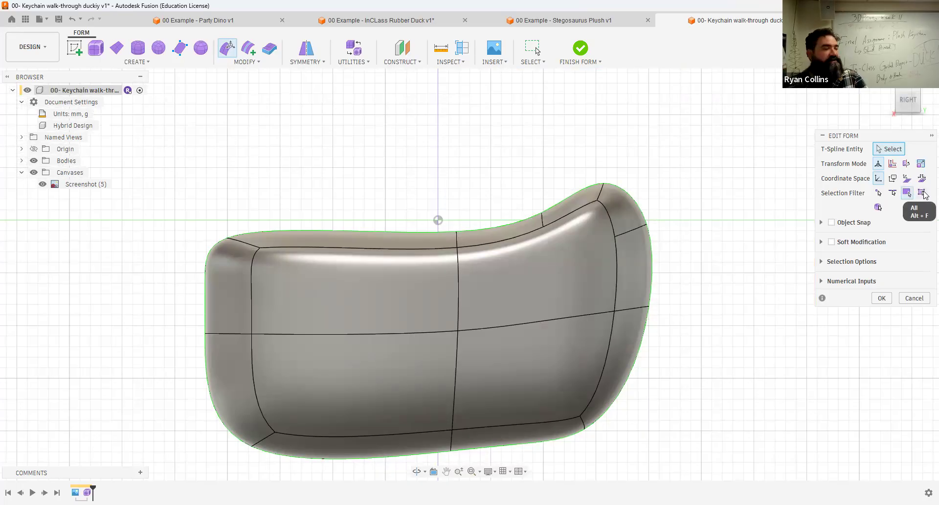
pyautogui.click(922, 193)
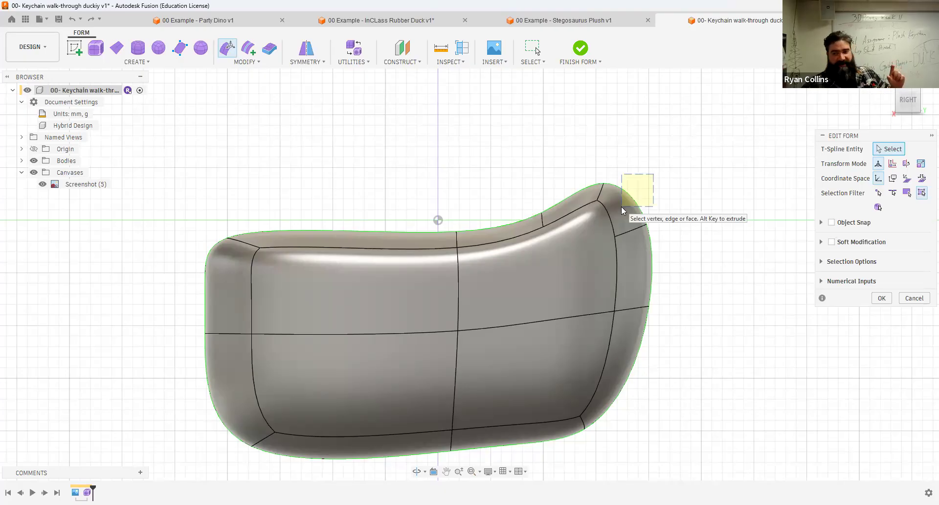
pyautogui.moveTo(622, 205); pyautogui.dragTo(622, 205)
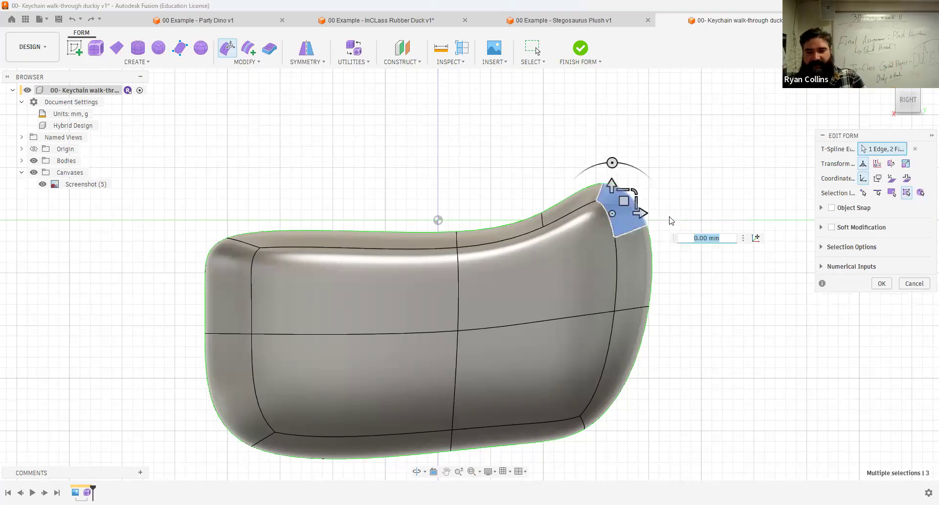
pyautogui.keyDown('shift'); pyautogui.moveTo(668, 215); pyautogui.dragTo(609, 230, button='middle'); pyautogui.keyUp('shift')
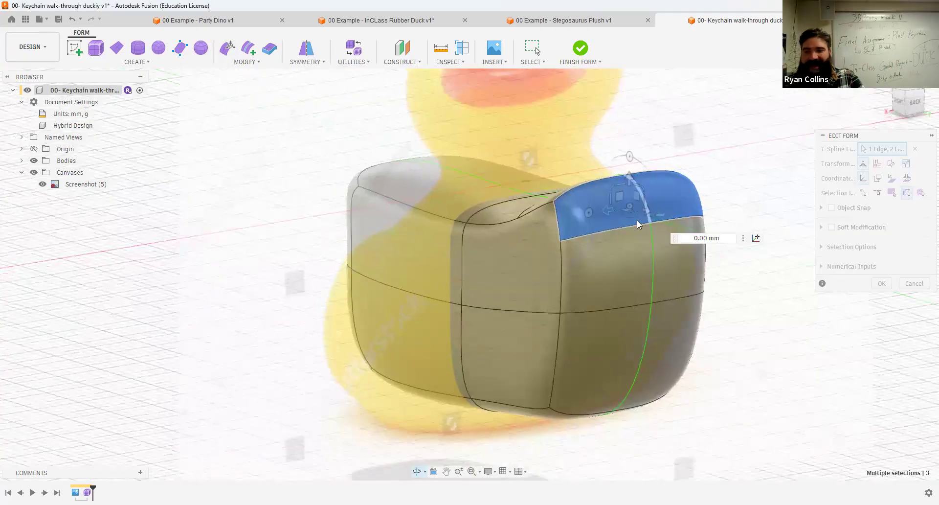
pyautogui.scroll(4, 655, 210)
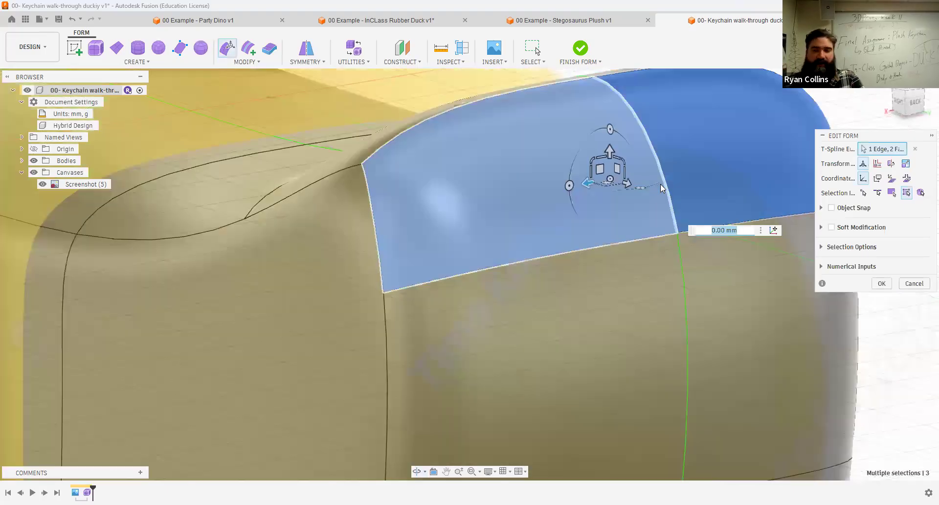
pyautogui.keyDown('shift'); pyautogui.moveTo(427, 249); pyautogui.dragTo(454, 249, button='middle'); pyautogui.keyUp('shift')
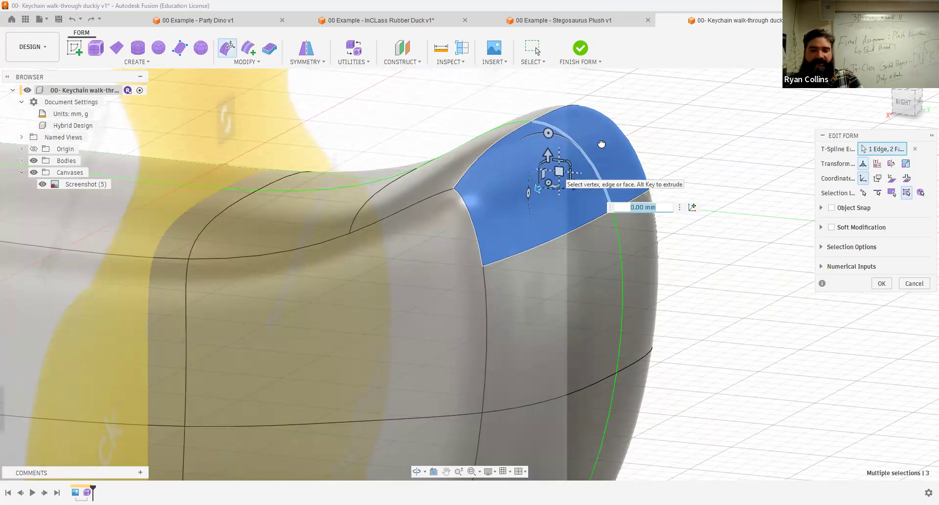
pyautogui.keyDown('alt'); pyautogui.moveTo(631, 124); pyautogui.dragTo(630, 122); pyautogui.keyUp('alt')
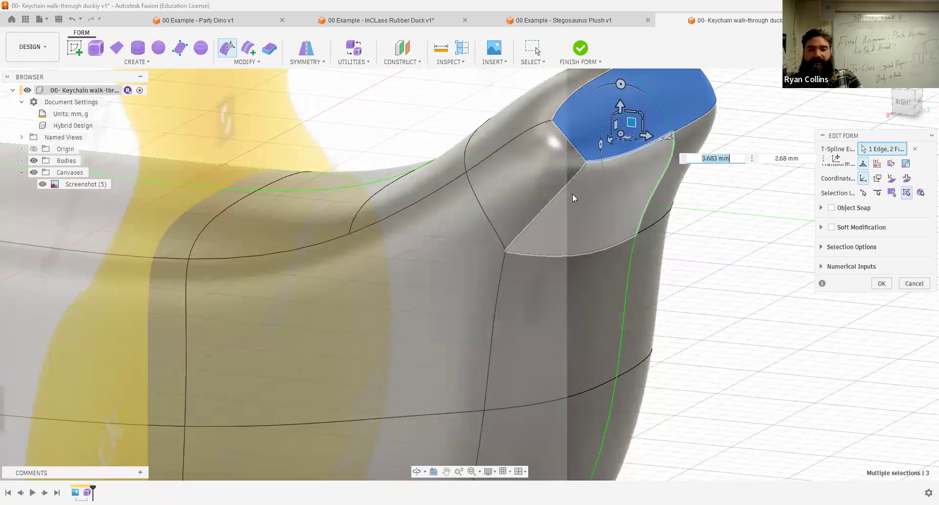
pyautogui.scroll(-3, 559, 218)
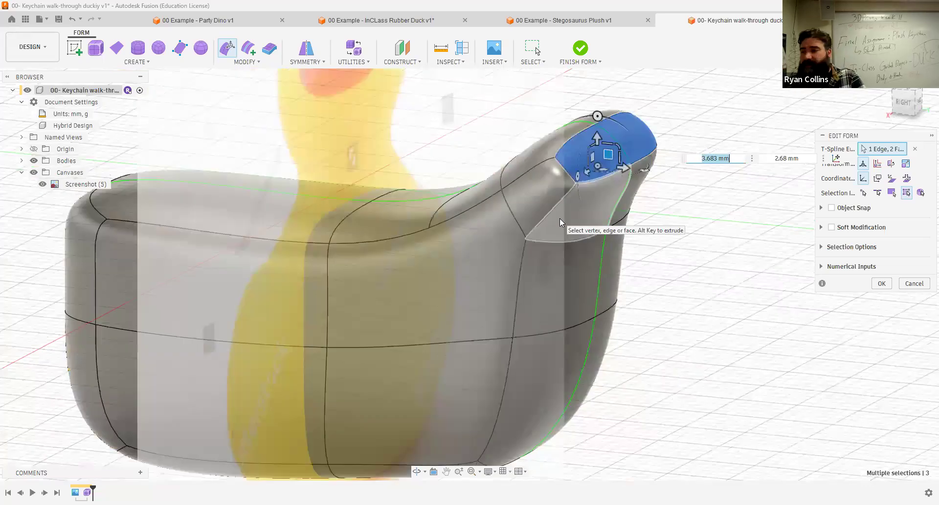
# Taper the extruded tail end in the right view by scaling it in the side plane to a factor of 0.187
pyautogui.click(902, 104)
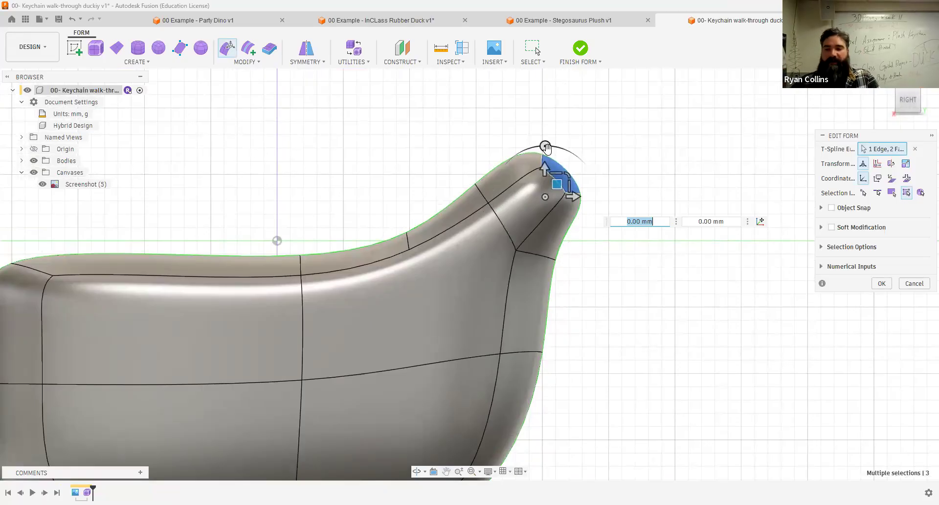
pyautogui.moveTo(528, 152); pyautogui.dragTo(532, 196)
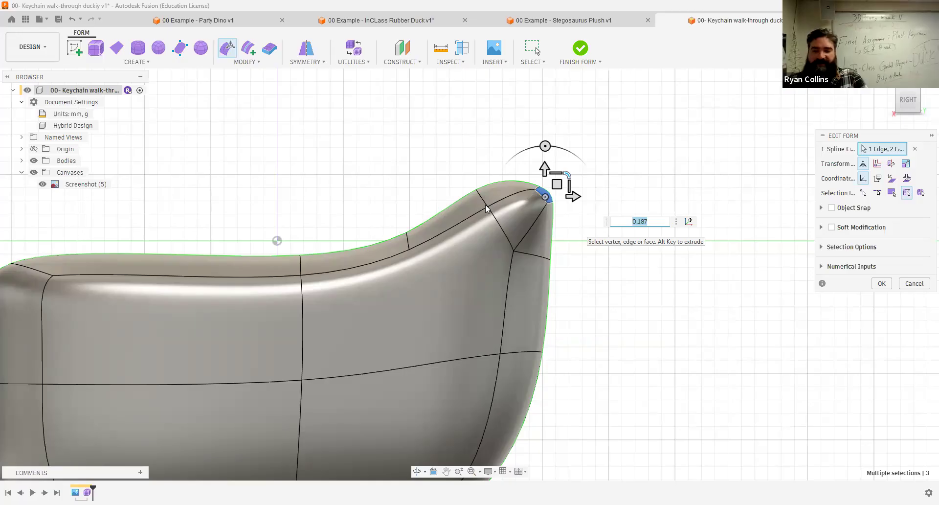
pyautogui.click(463, 212)
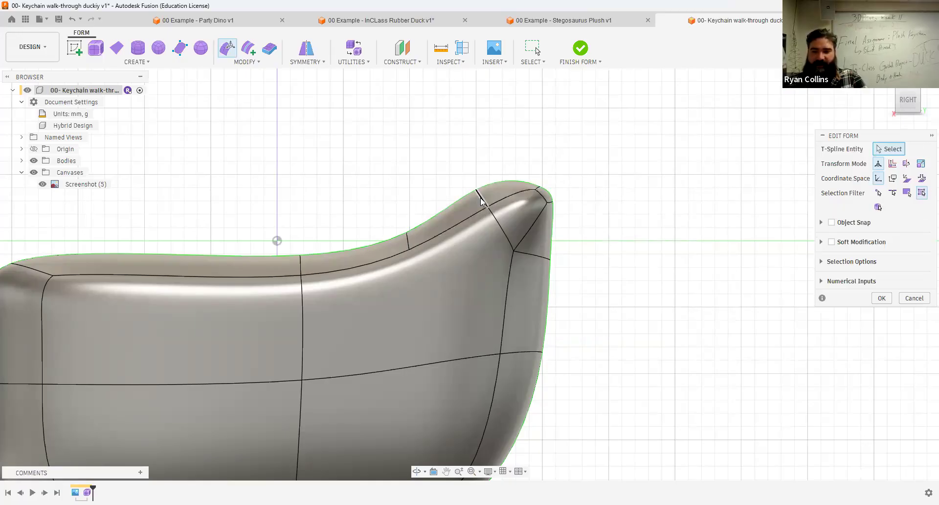
# Lower the top edge at the base of the tail tip about 2.84 mm and rotate it 80 degrees in the side view
pyautogui.click(480, 200)
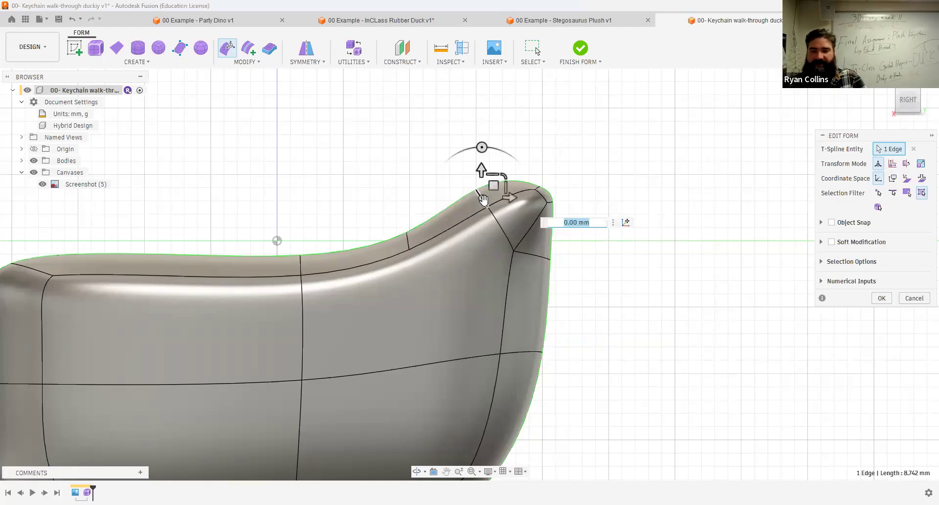
pyautogui.keyDown('shift'); pyautogui.moveTo(462, 214); pyautogui.dragTo(430, 211, button='middle'); pyautogui.keyUp('shift')
pyautogui.click(904, 102)
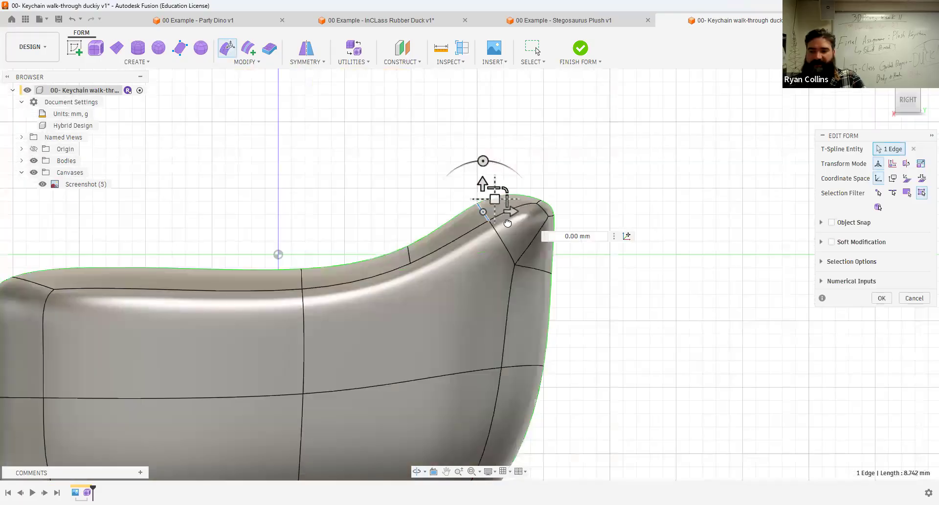
pyautogui.moveTo(497, 235); pyautogui.dragTo(497, 274)
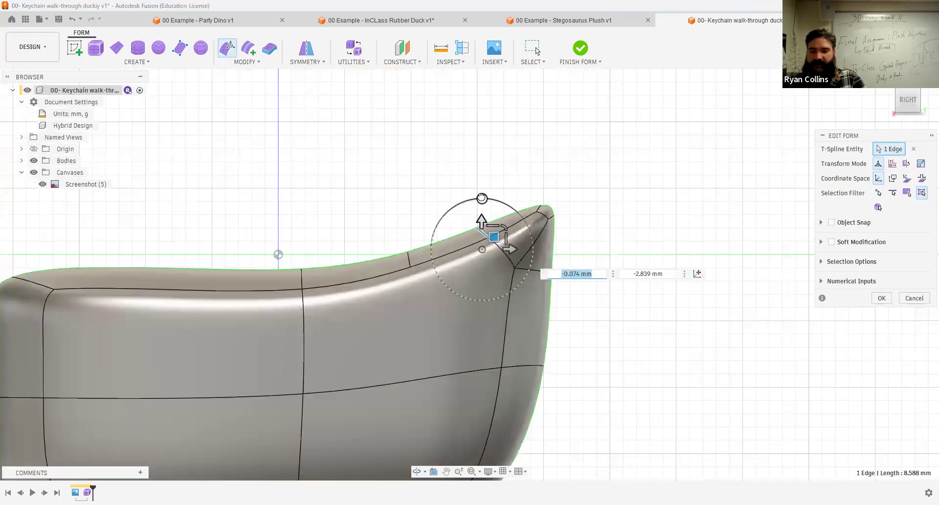
pyautogui.moveTo(455, 233); pyautogui.dragTo(431, 241)
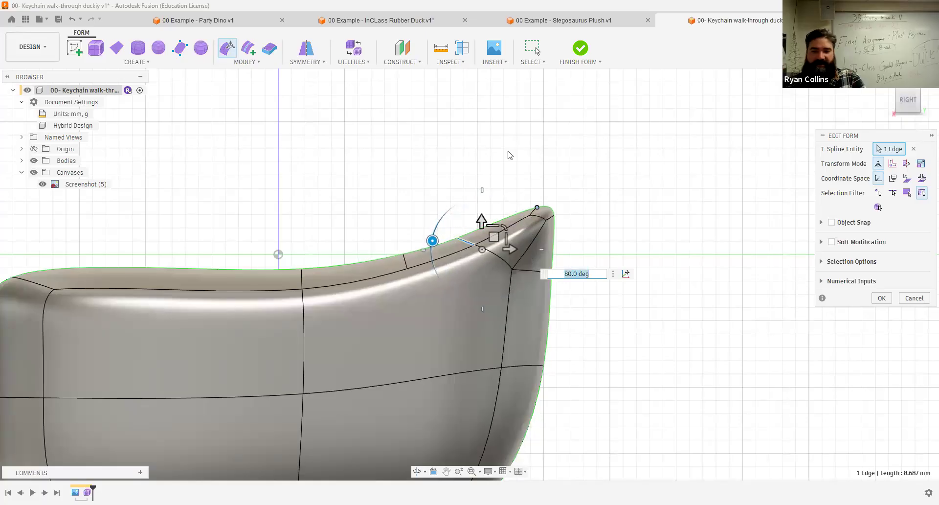
pyautogui.moveTo(400, 168); pyautogui.dragTo(514, 115, button='middle')
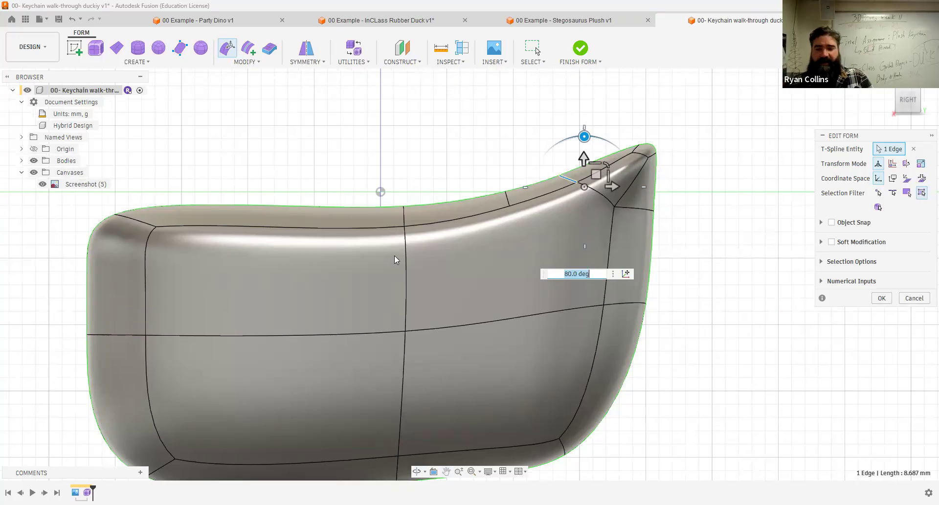
pyautogui.press('Escape')
pyautogui.scroll(-4, 493, 273)
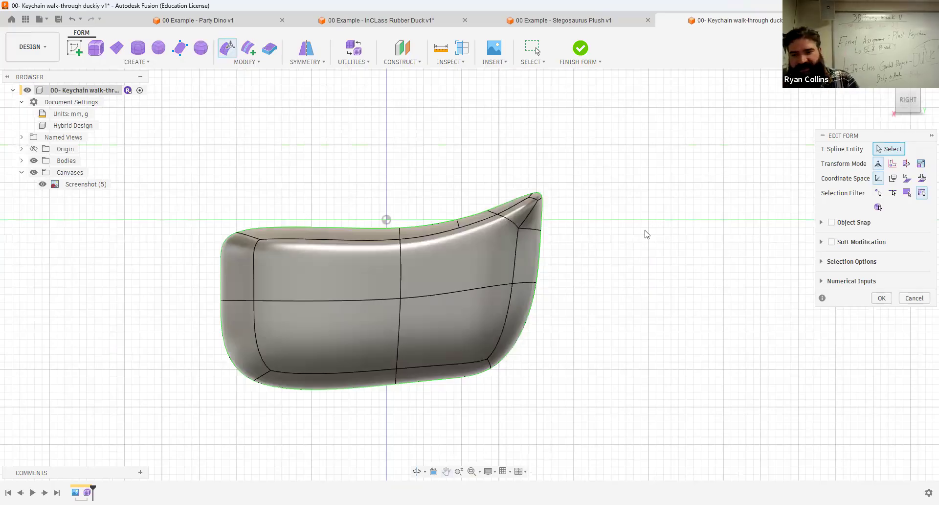
# Save the design with the version description "duck tail"
pyautogui.hotkey('ctrl', 's')
pyautogui.write('duck')
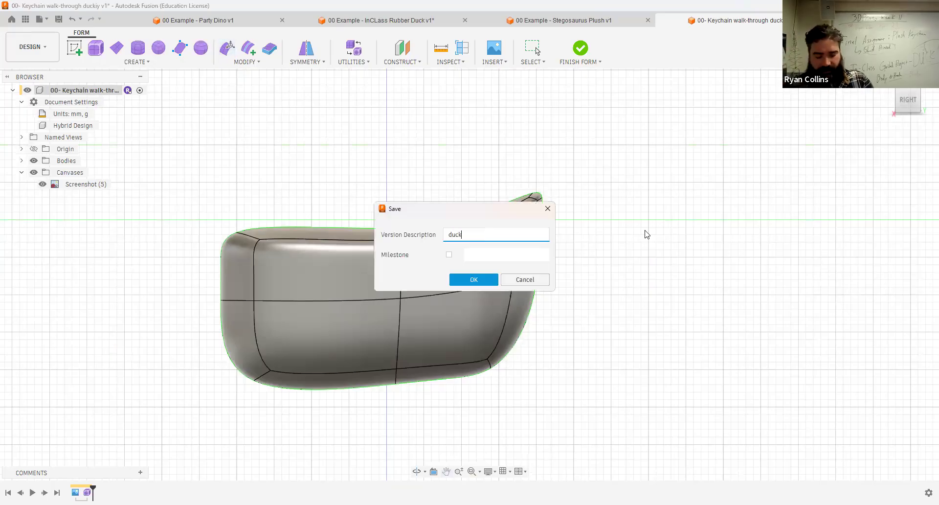
pyautogui.write(' tail')
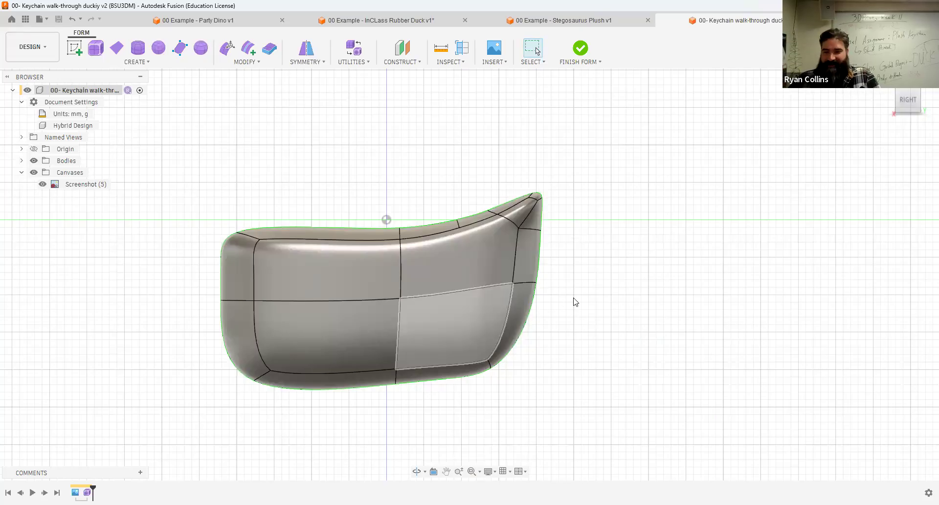
# View the duck body from the front and reopen Edit Form
pyautogui.keyDown('shift'); pyautogui.moveTo(559, 259); pyautogui.dragTo(609, 253, button='middle'); pyautogui.keyUp('shift')
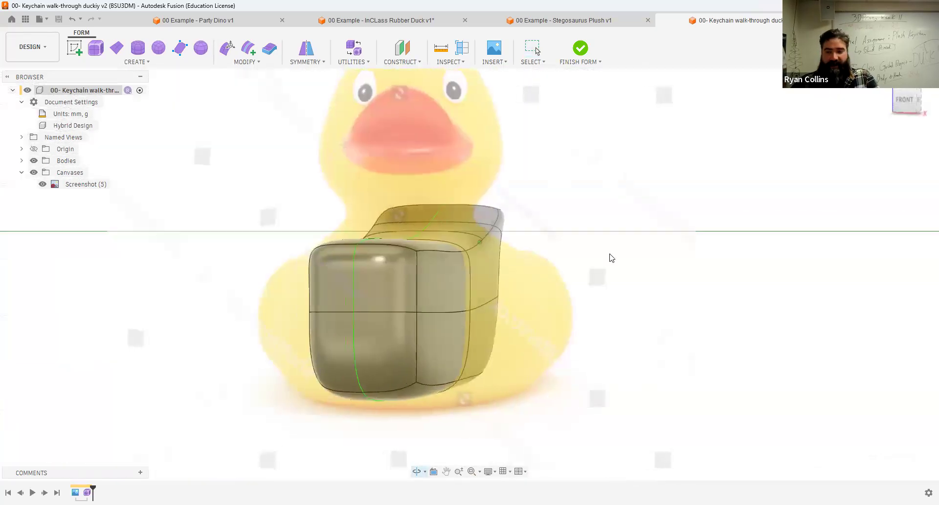
pyautogui.click(906, 101)
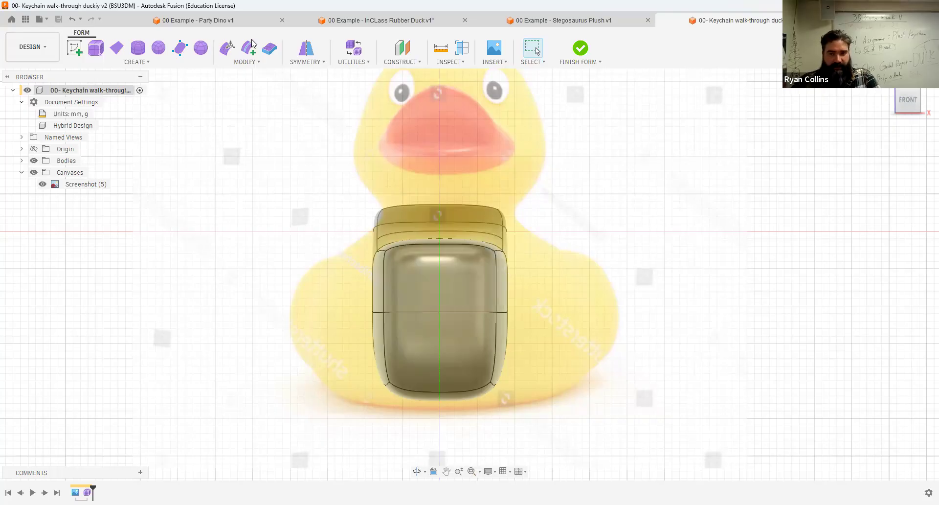
pyautogui.click(226, 47)
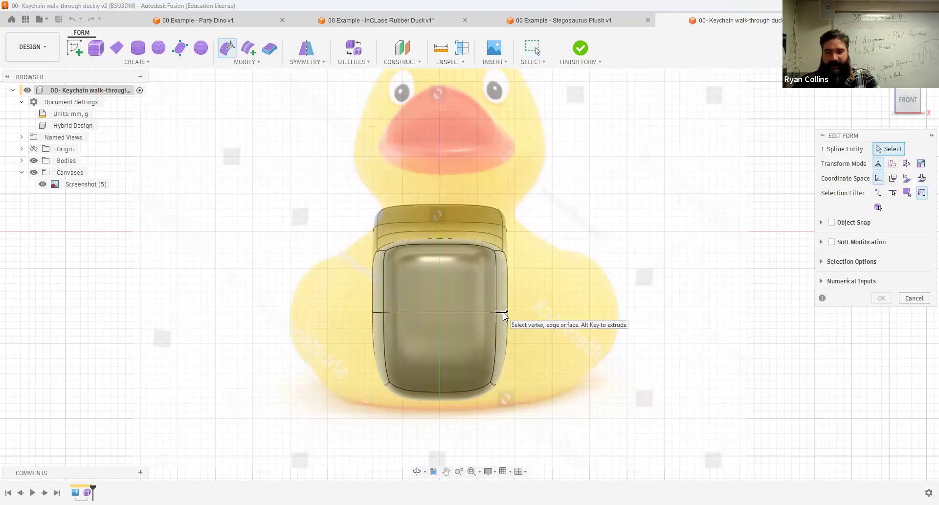
# Try pulling the two middle edges on the body's side 16 mm outward, and undo the move
pyautogui.keyDown('shift'); pyautogui.moveTo(528, 193); pyautogui.dragTo(471, 223, button='middle'); pyautogui.keyUp('shift')
pyautogui.click(554, 299)
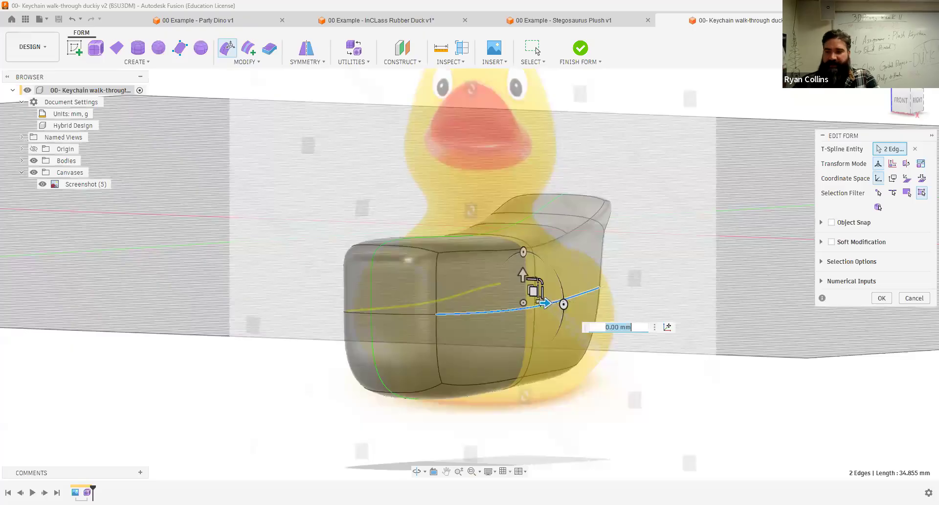
pyautogui.keyDown('shift'); pyautogui.moveTo(662, 272); pyautogui.dragTo(546, 302, button='middle'); pyautogui.keyUp('shift')
pyautogui.moveTo(548, 302); pyautogui.dragTo(667, 294)
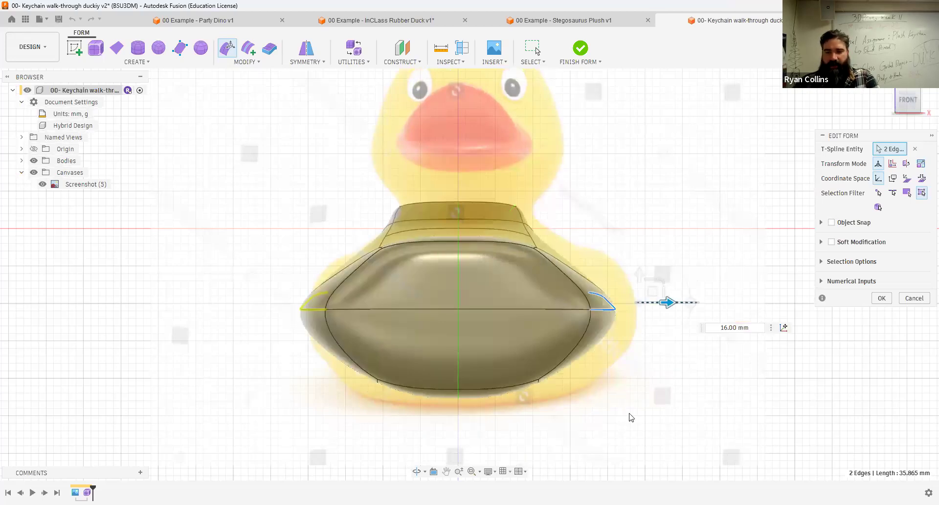
pyautogui.hotkey('ctrl', 'z')
# Try scaling the whole body in width by a factor of 2.366, and undo the scaling
pyautogui.moveTo(314, 167); pyautogui.dragTo(630, 412)
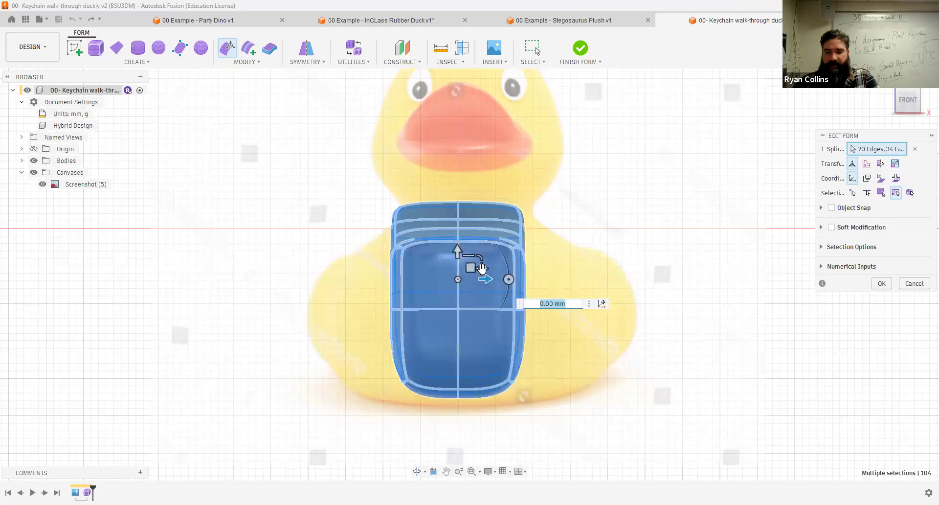
pyautogui.moveTo(495, 270); pyautogui.dragTo(527, 267)
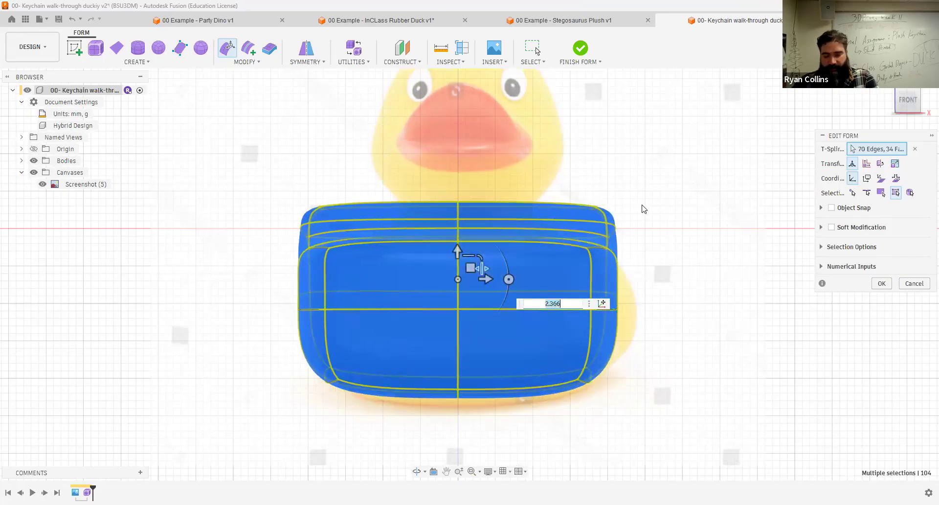
pyautogui.hotkey('ctrl', 'z')
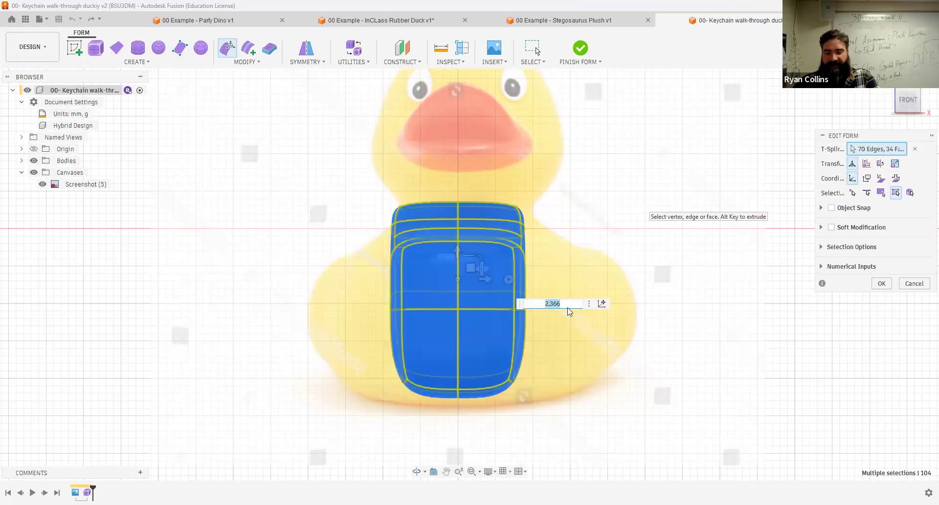
# Select the four large side faces of the body, move them 9 mm outward, and rotate them -20 degrees in the front view
pyautogui.keyDown('shift'); pyautogui.moveTo(571, 295); pyautogui.dragTo(505, 288, button='middle'); pyautogui.keyUp('shift')
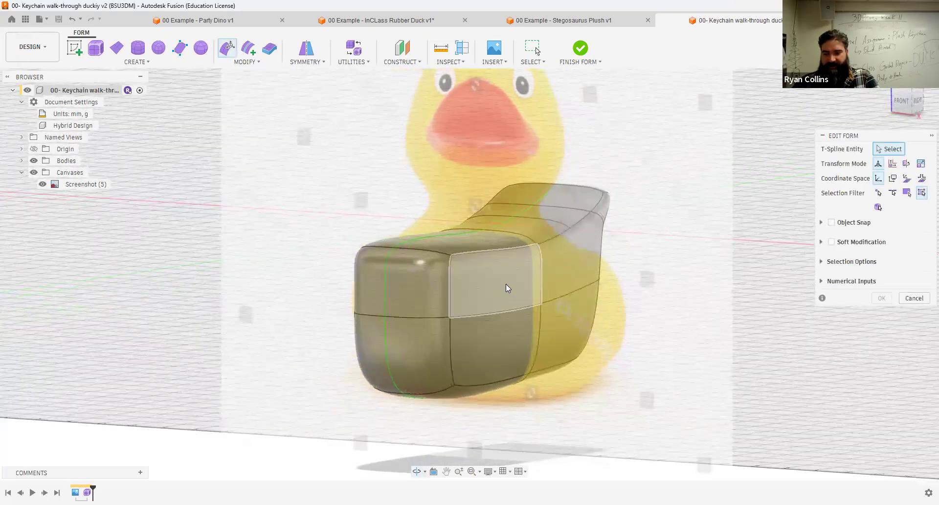
pyautogui.click(513, 338)
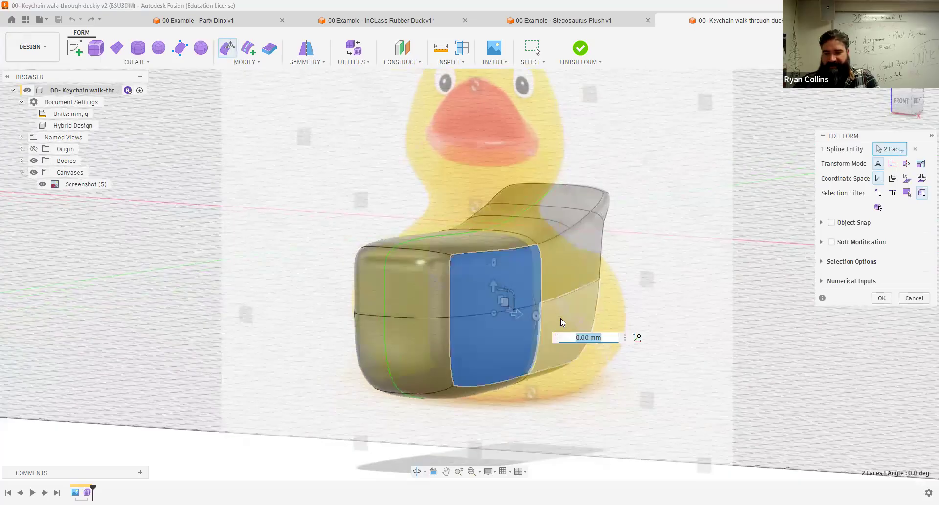
pyautogui.keyDown('shift'); pyautogui.doubleClick(592, 288); pyautogui.keyUp('shift')
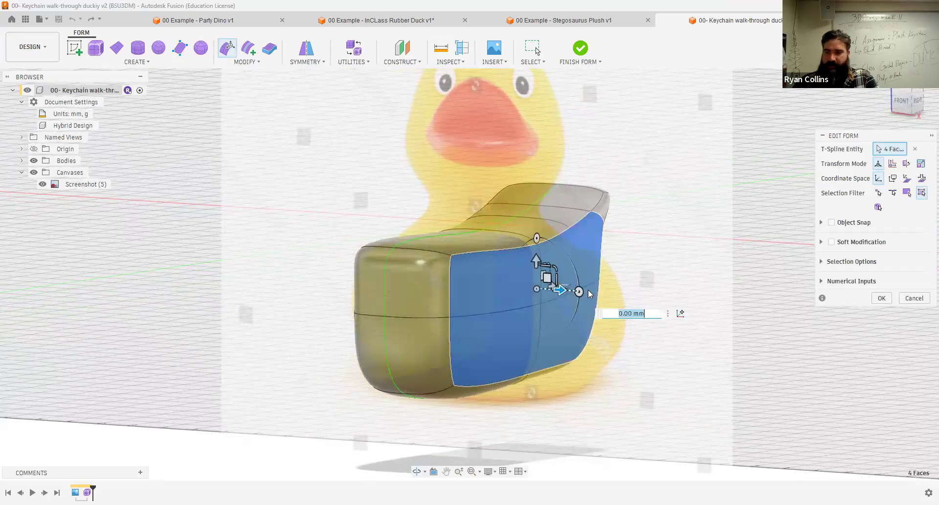
pyautogui.write('4')
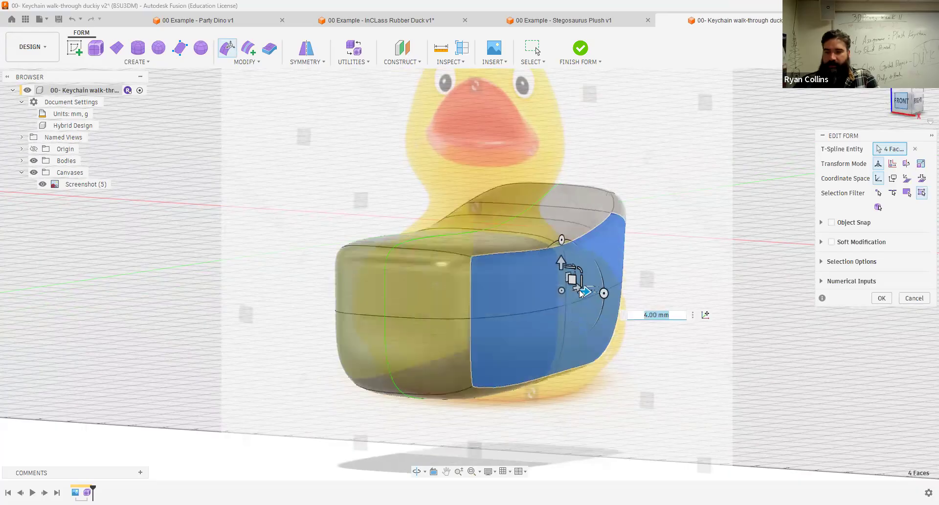
pyautogui.press('Return')
pyautogui.moveTo(584, 290); pyautogui.dragTo(626, 290)
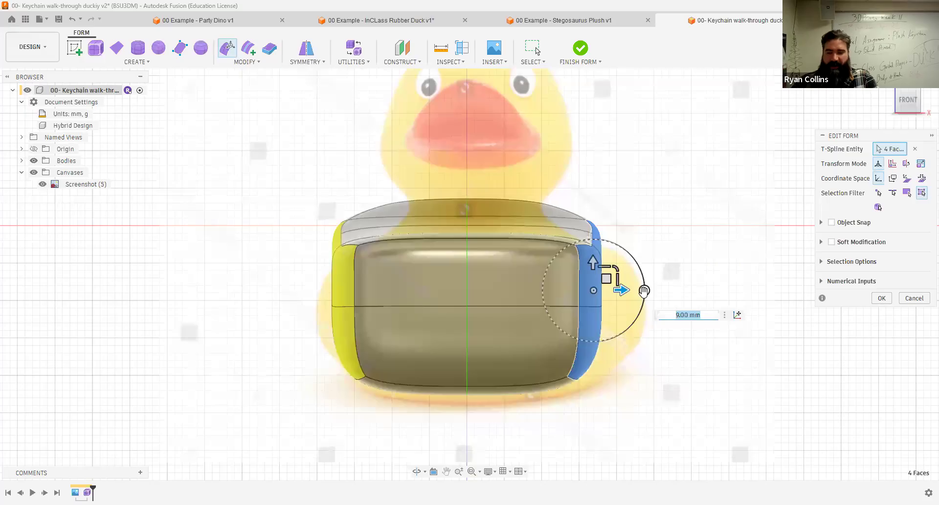
pyautogui.moveTo(643, 291); pyautogui.dragTo(625, 280)
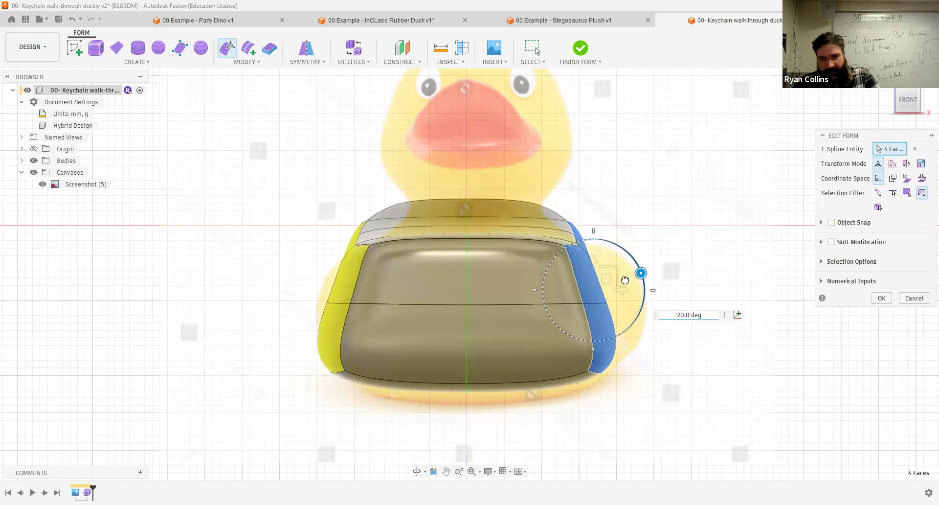
pyautogui.moveTo(625, 280); pyautogui.dragTo(625, 280)
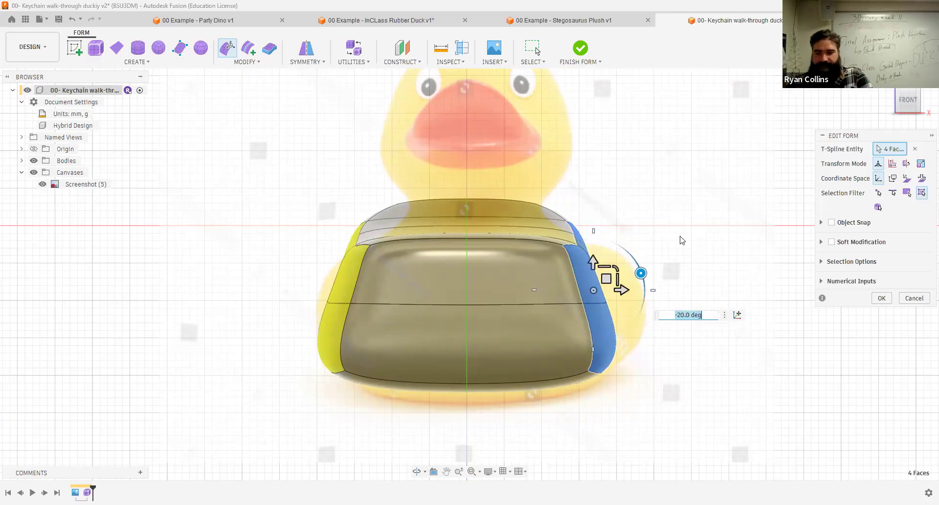
# Deselect the moved side faces and finish the form edit
pyautogui.click(625, 318)
pyautogui.keyDown('shift'); pyautogui.moveTo(624, 318); pyautogui.dragTo(573, 272, button='middle'); pyautogui.keyUp('shift')
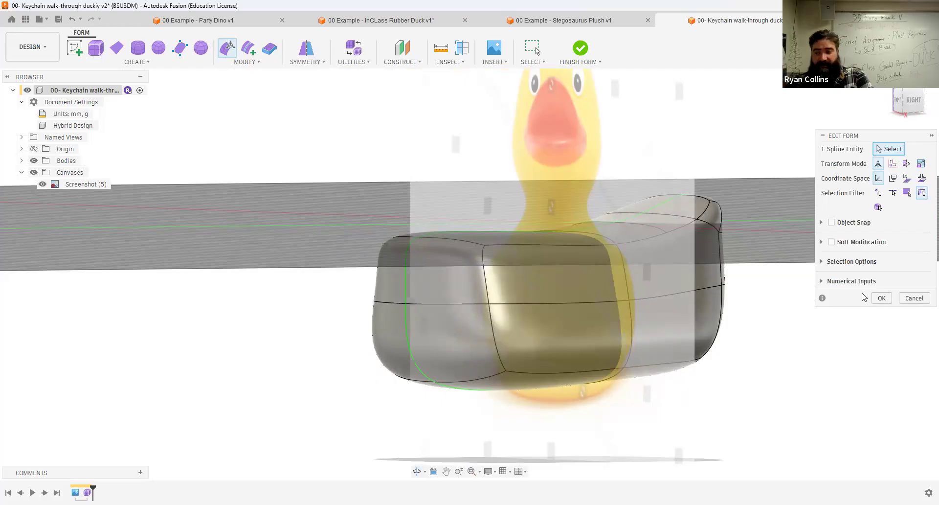
pyautogui.press('Escape')
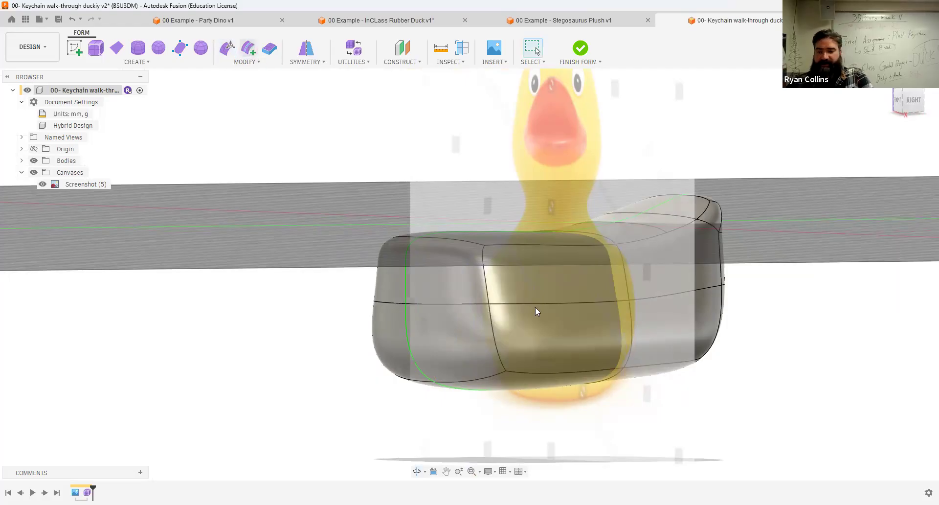
# Try inserting simple single-sided edges at location 0.50 next to the two middle edges on the body's side, and undo the insertion
pyautogui.click(569, 301)
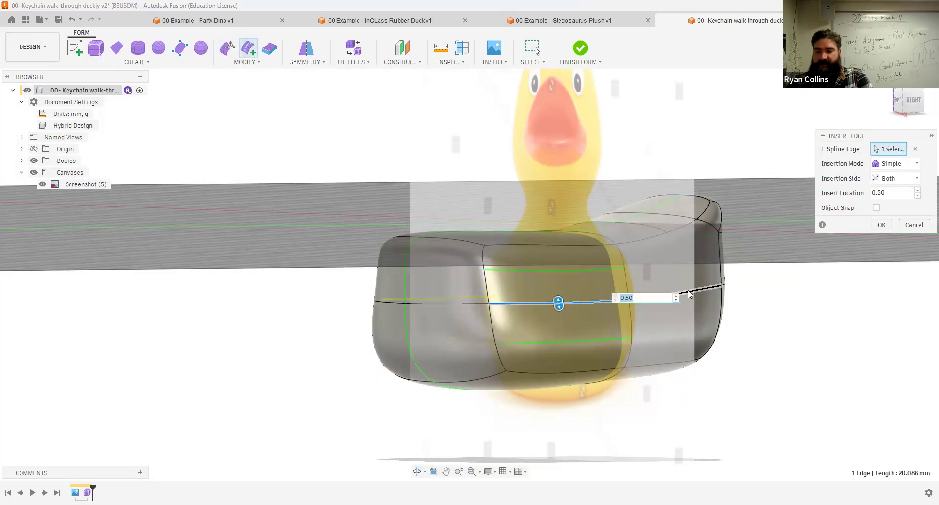
pyautogui.click(688, 291)
pyautogui.click(898, 178)
pyautogui.click(860, 192)
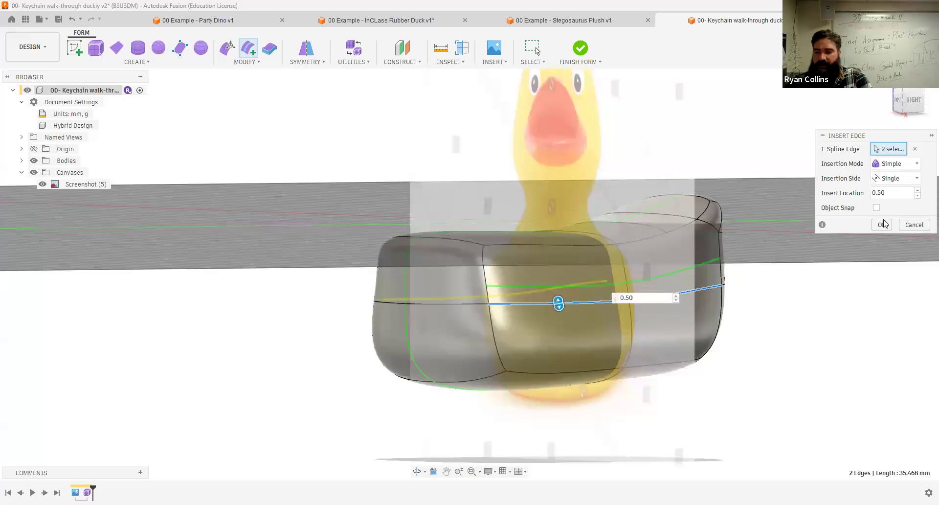
pyautogui.press('Return')
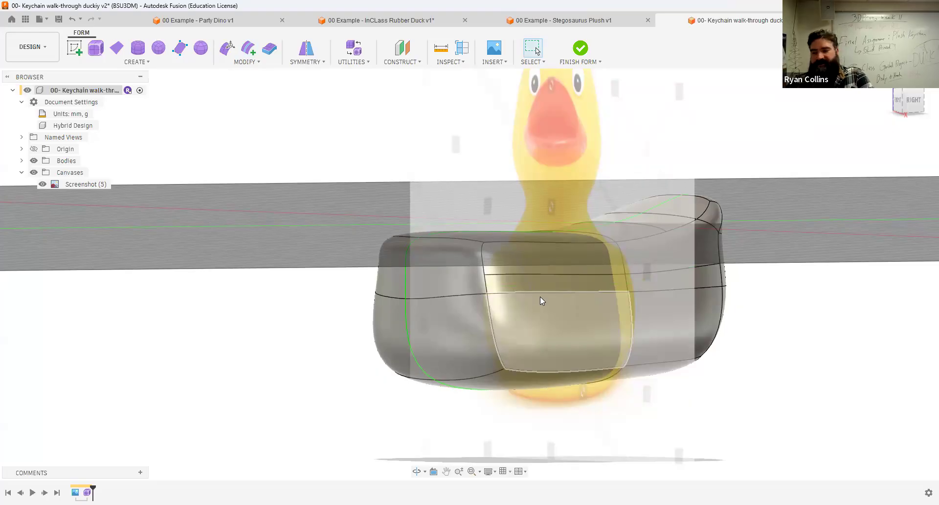
pyautogui.hotkey('ctrl', 'z')
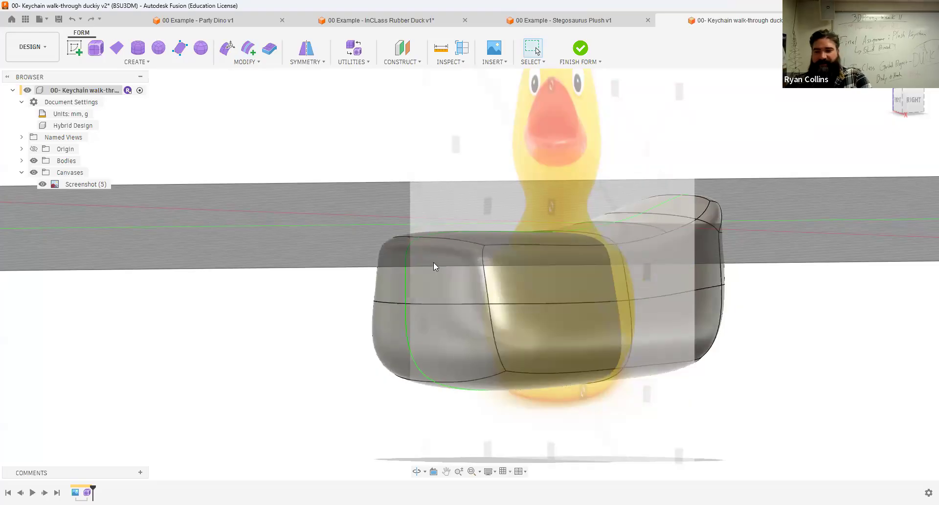
# Move the body's upper front corner edge slightly backward and down in the right view to round the chest with Edit Form
pyautogui.click(898, 100)
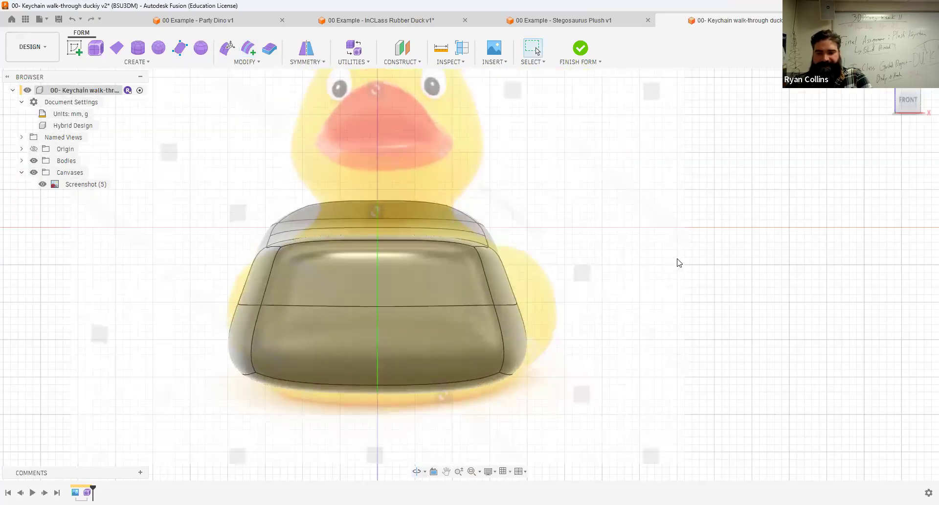
pyautogui.keyDown('shift'); pyautogui.moveTo(683, 270); pyautogui.dragTo(633, 241, button='middle'); pyautogui.keyUp('shift')
pyautogui.keyDown('shift'); pyautogui.moveTo(644, 202); pyautogui.dragTo(887, 101, button='middle'); pyautogui.keyUp('shift')
pyautogui.click(906, 103)
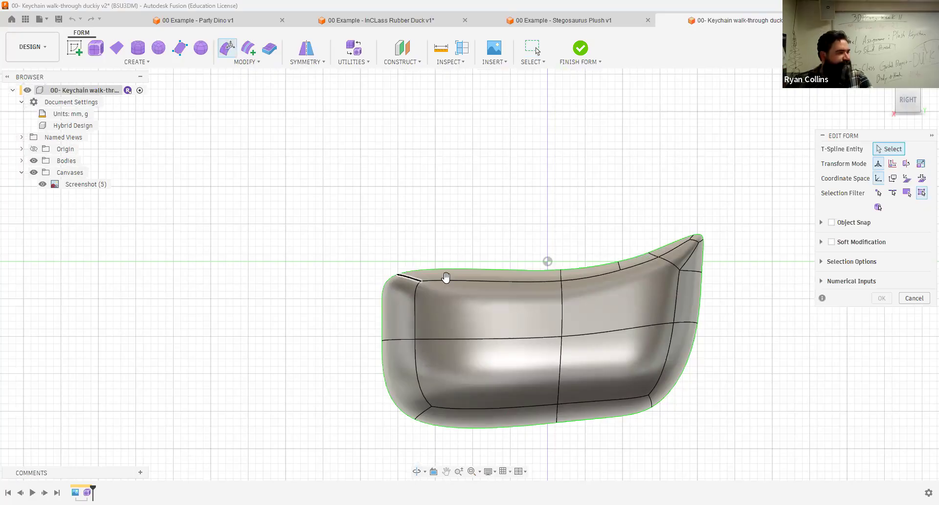
pyautogui.moveTo(445, 277); pyautogui.dragTo(460, 288)
pyautogui.click(881, 299)
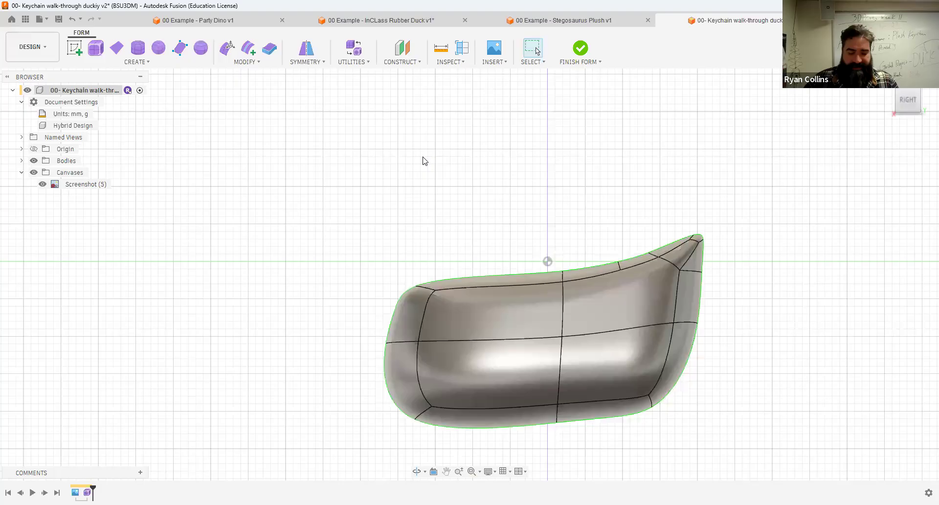
# Save the design with the version description "duck body"
pyautogui.hotkey('ctrl', 's')
pyautogui.write('duck body')
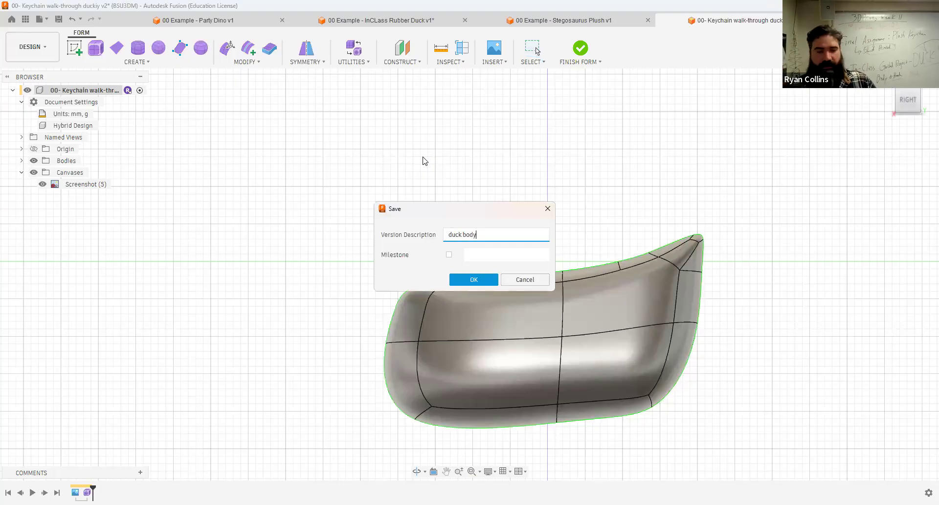
pyautogui.press('Return')
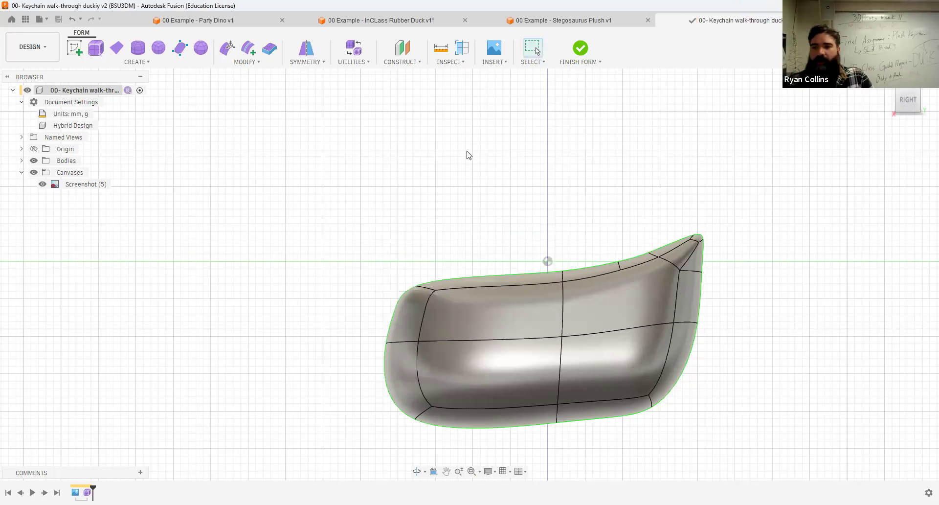
# Place a T-spline sphere for the head on the side plane above the front of the body, with a diameter of 18 mm
pyautogui.keyDown('shift'); pyautogui.moveTo(451, 170); pyautogui.dragTo(501, 182, button='middle'); pyautogui.keyUp('shift')
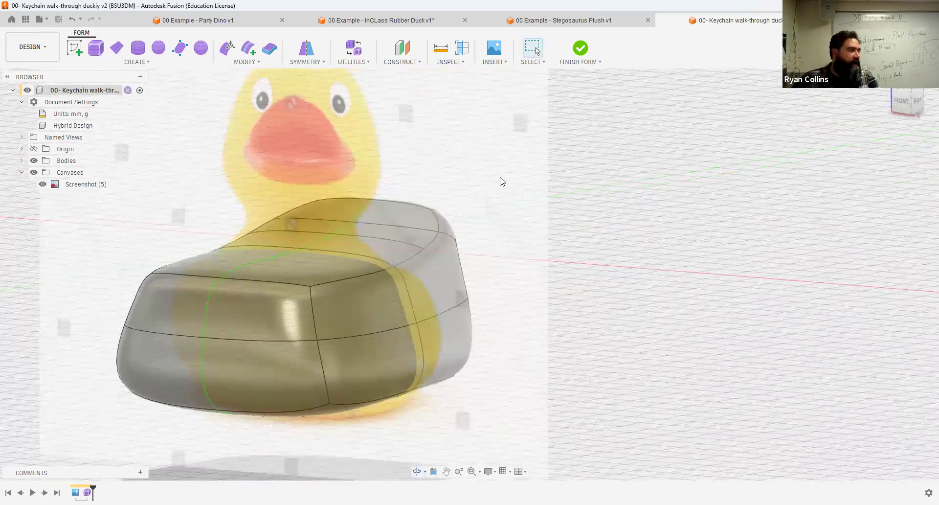
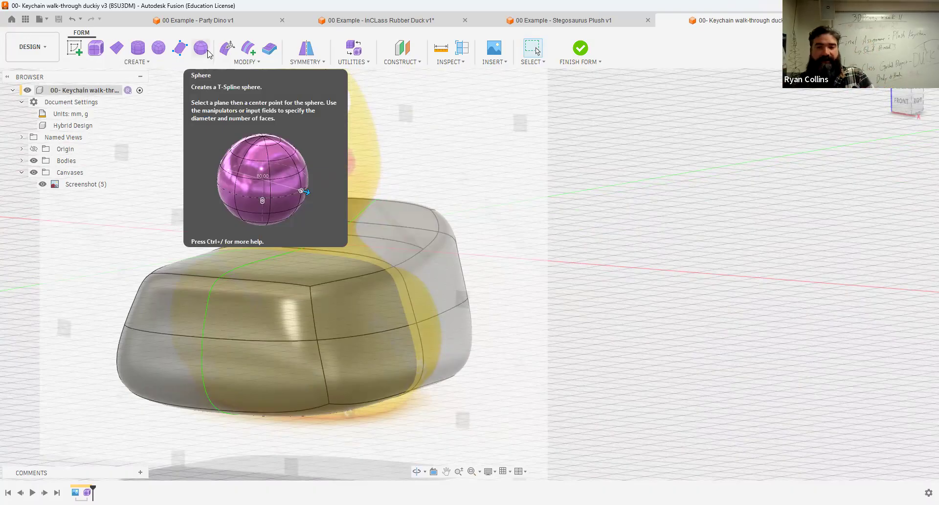
pyautogui.click(208, 51)
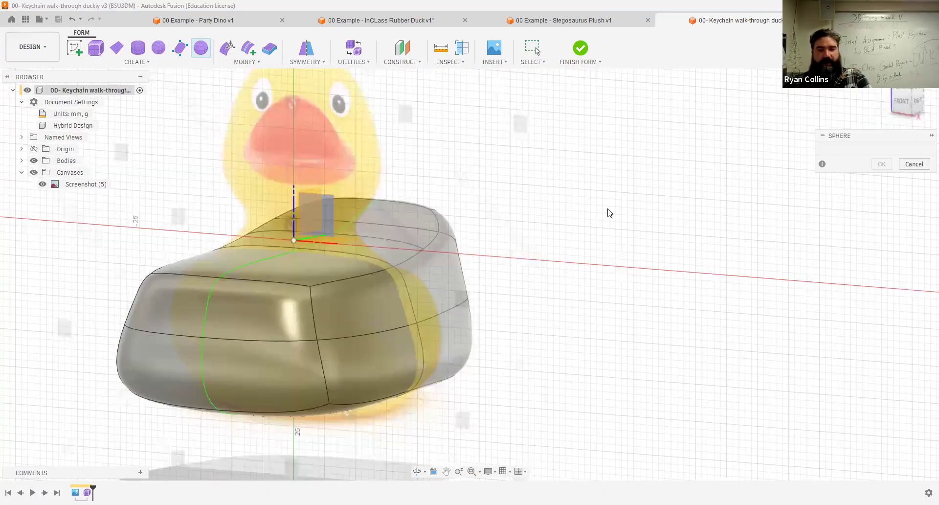
pyautogui.click(560, 205)
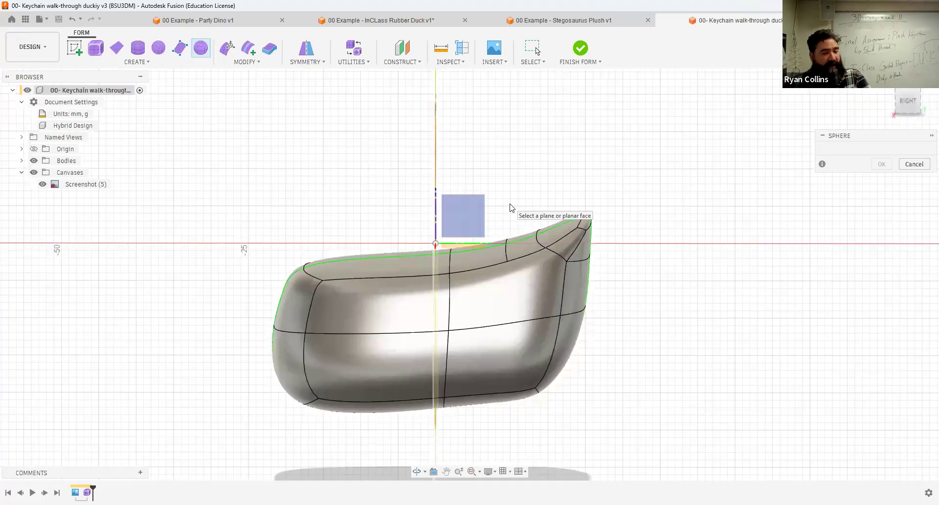
pyautogui.click(475, 210)
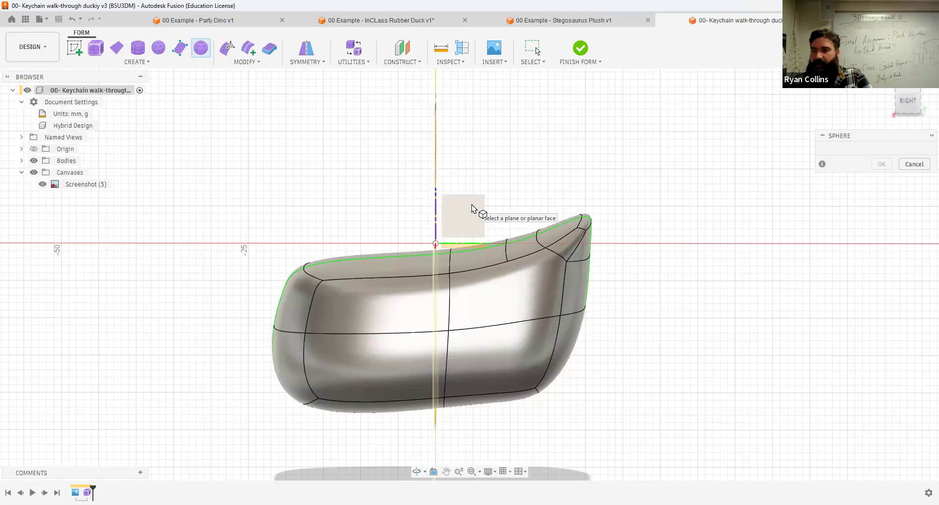
pyautogui.click(372, 186)
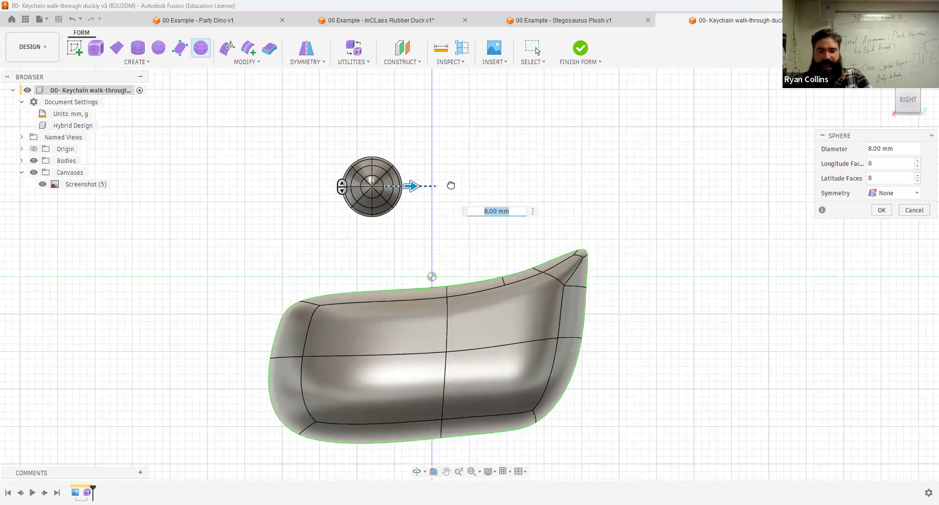
pyautogui.moveTo(413, 186); pyautogui.dragTo(446, 184)
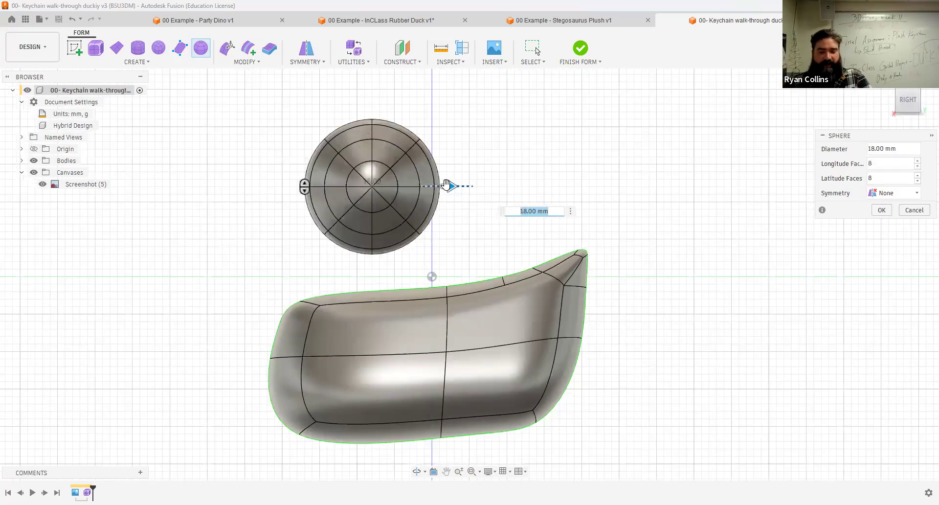
# Give the head sphere mirror symmetry with Height Symmetry enabled and create it with 8 longitude and 8 latitude faces
pyautogui.keyDown('shift'); pyautogui.moveTo(434, 266); pyautogui.dragTo(448, 254, button='middle'); pyautogui.keyUp('shift')
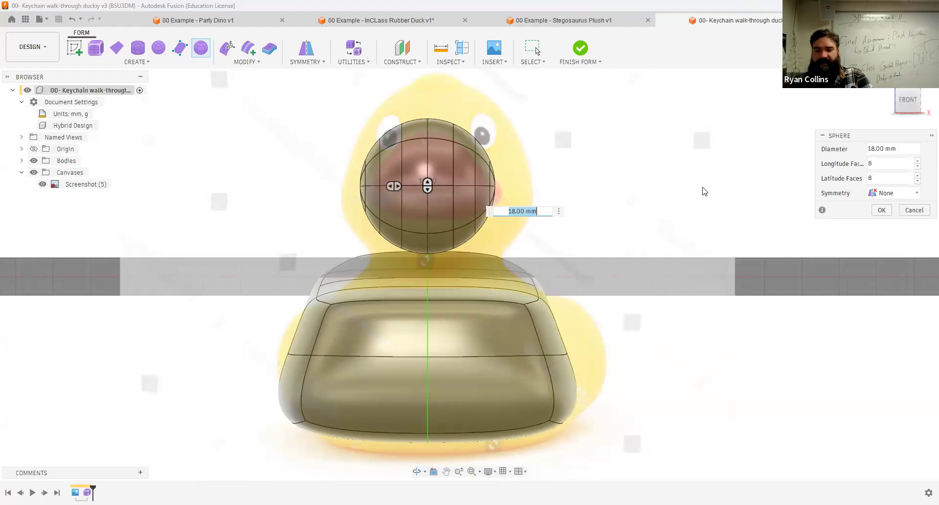
pyautogui.click(885, 193)
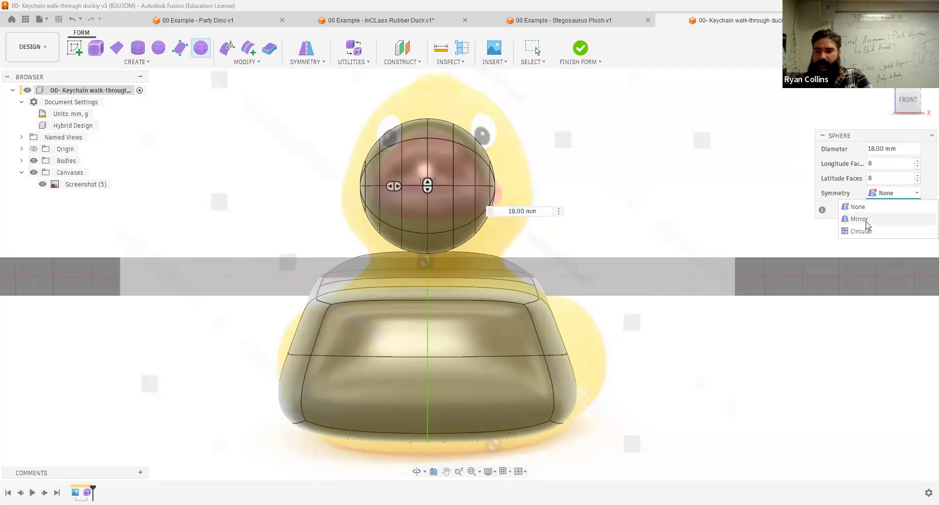
pyautogui.click(867, 223)
pyautogui.click(872, 238)
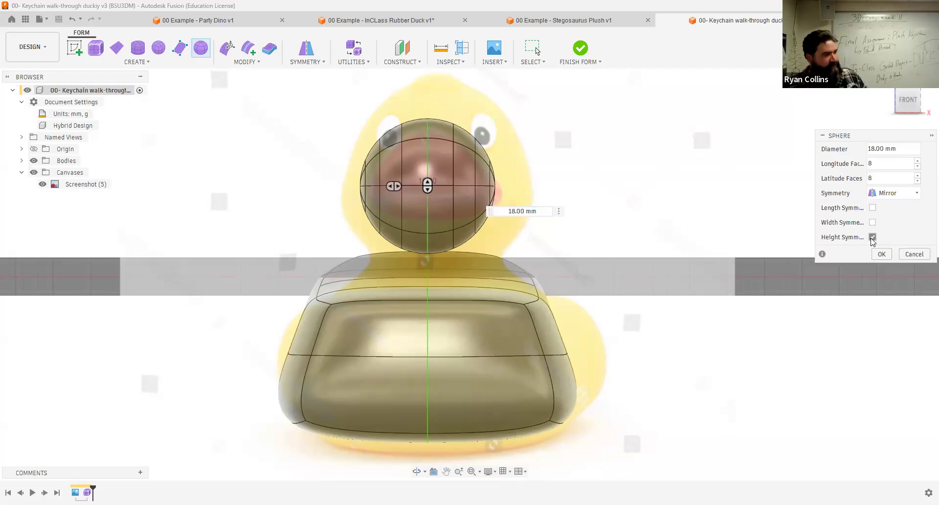
pyautogui.click(885, 258)
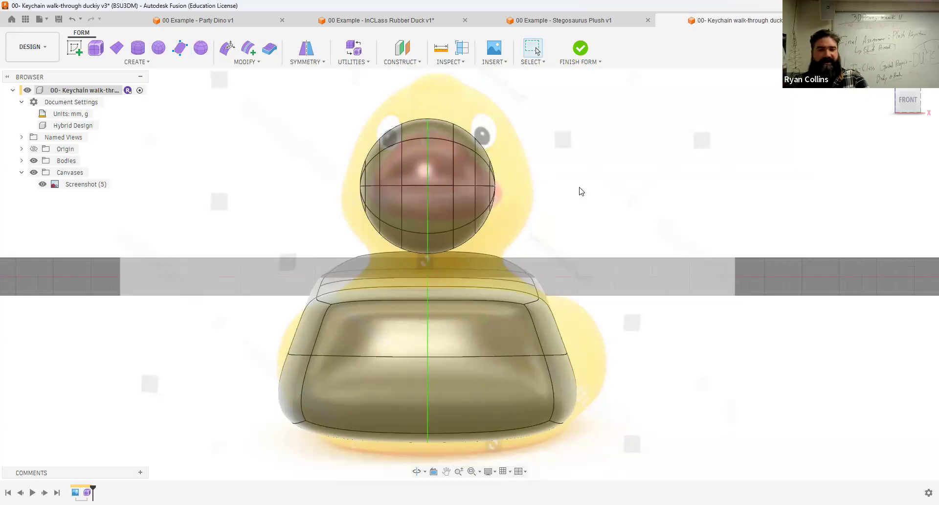
# Try rotating the head sphere -90 degrees in the top view with Move/Copy, rotate it back, and cancel the move
pyautogui.press('m')
pyautogui.click(450, 171)
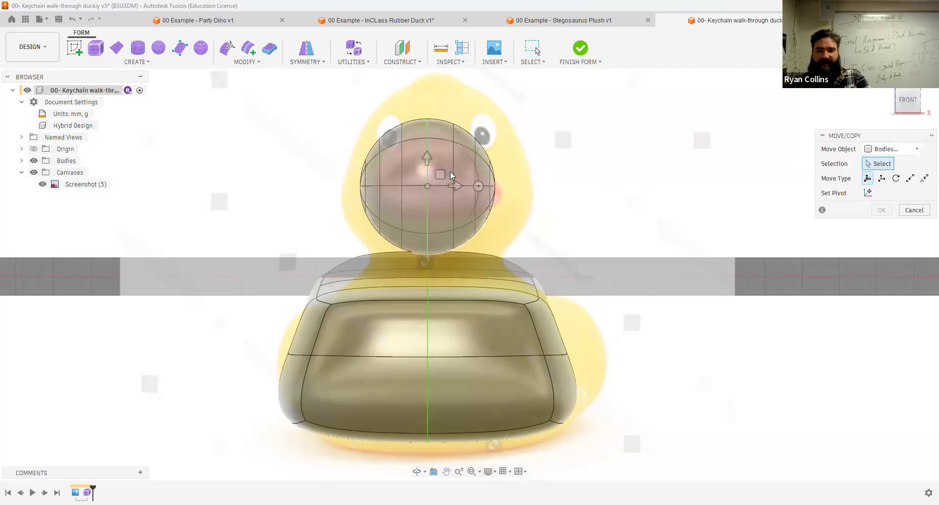
pyautogui.click(473, 190)
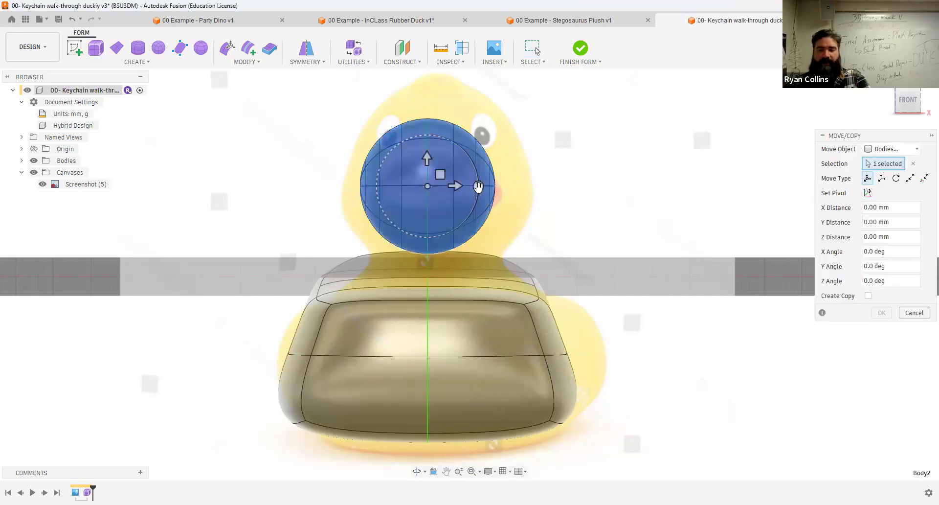
pyautogui.keyDown('shift'); pyautogui.moveTo(674, 186); pyautogui.dragTo(877, 104, button='middle'); pyautogui.keyUp('shift')
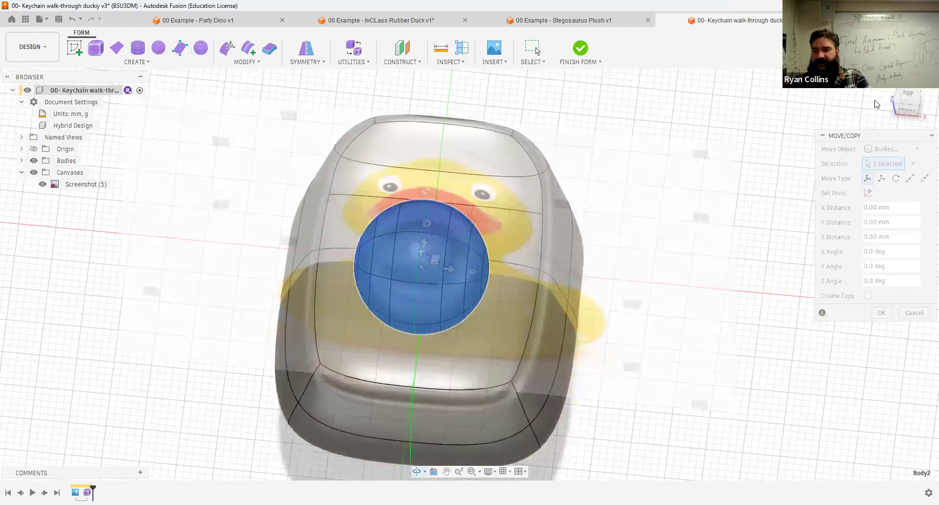
pyautogui.click(908, 96)
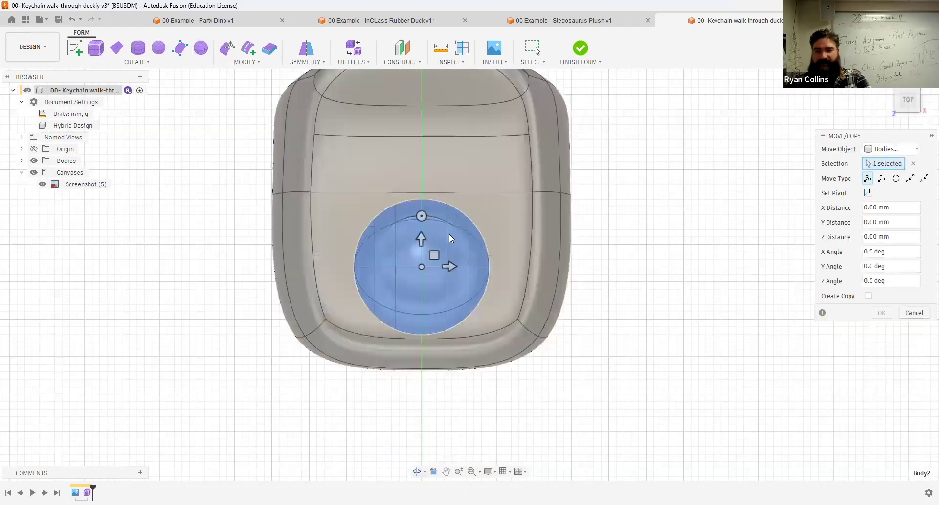
pyautogui.moveTo(421, 214); pyautogui.dragTo(475, 265)
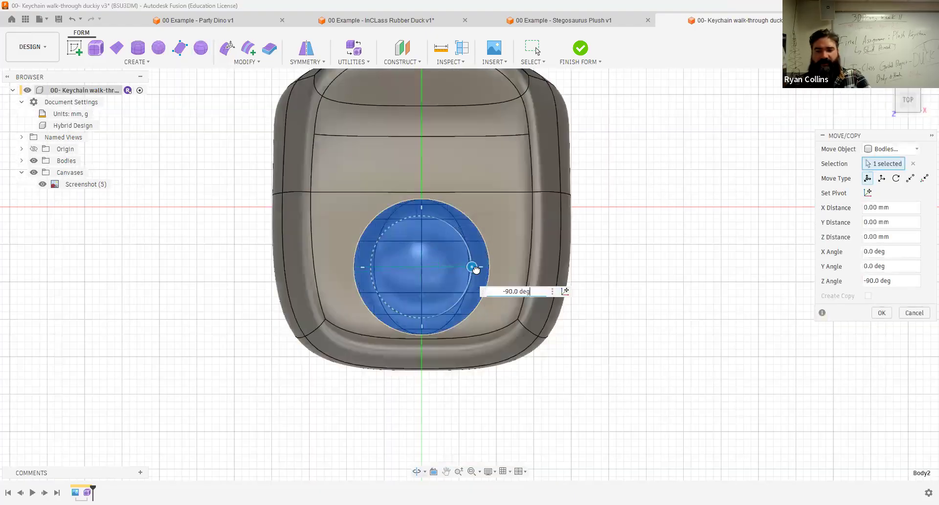
pyautogui.keyDown('shift'); pyautogui.moveTo(665, 222); pyautogui.dragTo(655, 279, button='middle'); pyautogui.keyUp('shift')
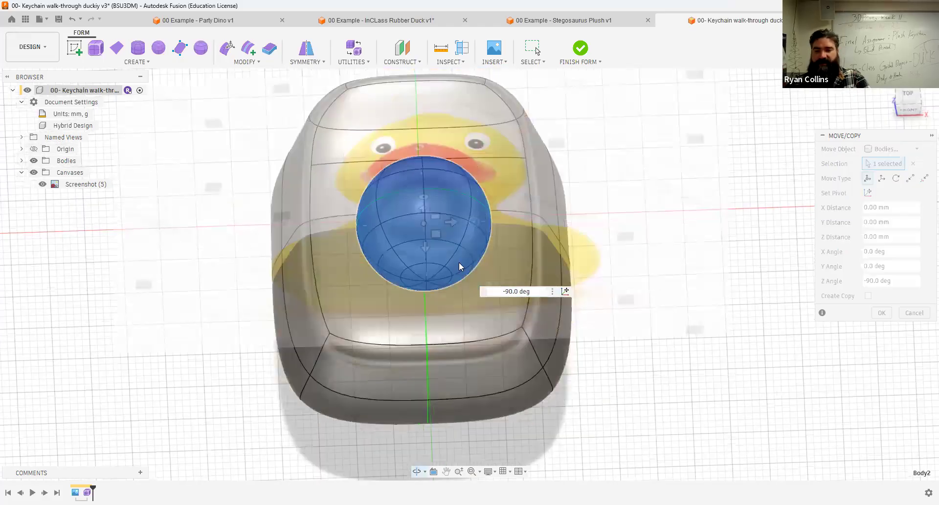
pyautogui.moveTo(473, 260); pyautogui.dragTo(422, 205)
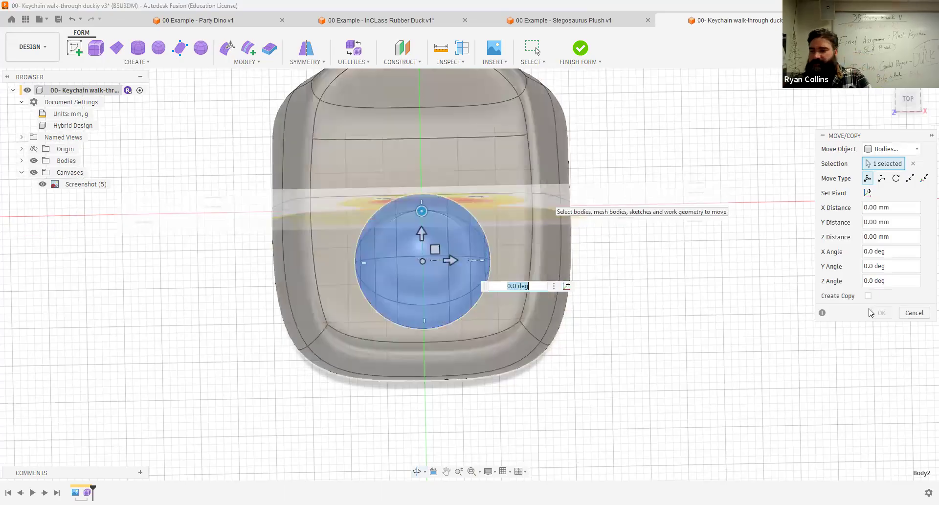
pyautogui.moveTo(631, 278); pyautogui.dragTo(612, 358, button='middle')
pyautogui.click(913, 312)
# View the model from the front and hide the duck's lower body, Body1, leaving the head sphere over the reference image
pyautogui.keyDown('shift'); pyautogui.moveTo(722, 323); pyautogui.dragTo(645, 244, button='middle'); pyautogui.keyUp('shift')
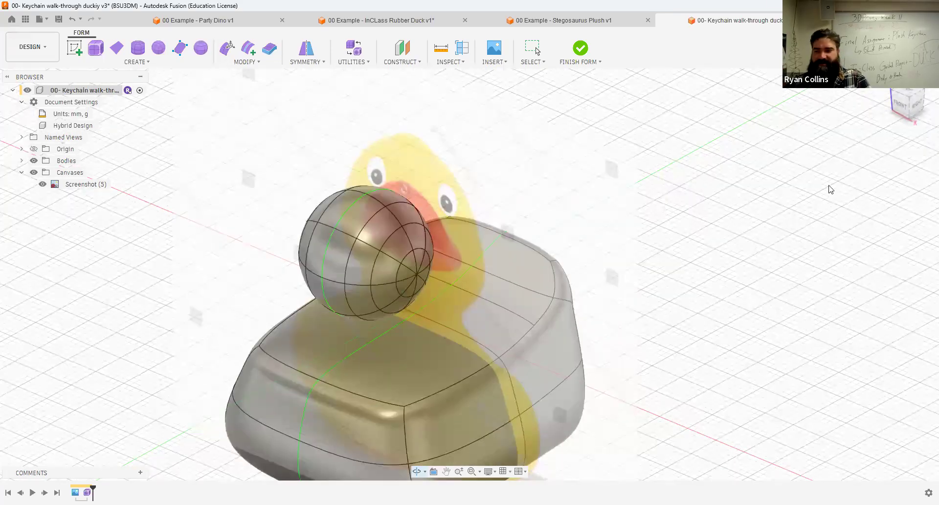
pyautogui.click(915, 104)
pyautogui.keyDown('shift'); pyautogui.moveTo(573, 234); pyautogui.dragTo(639, 236, button='middle'); pyautogui.keyUp('shift')
pyautogui.click(907, 105)
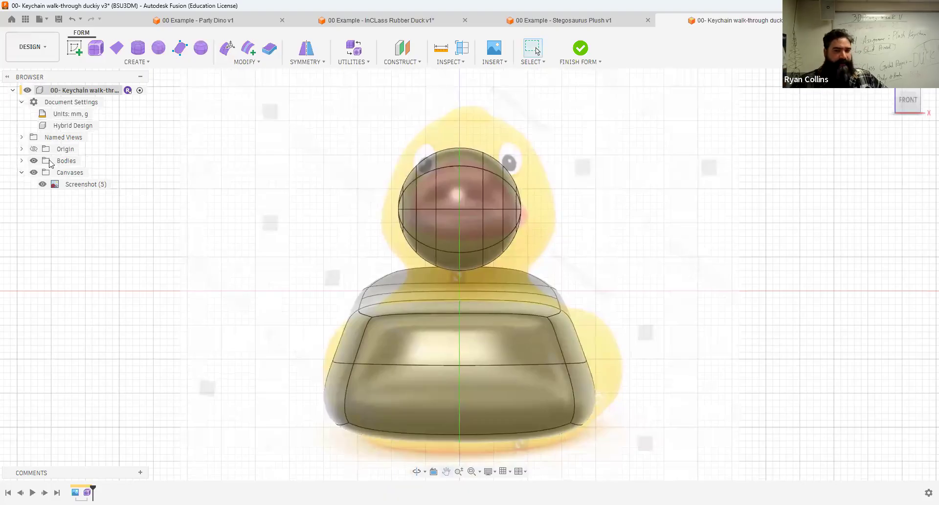
pyautogui.click(68, 161)
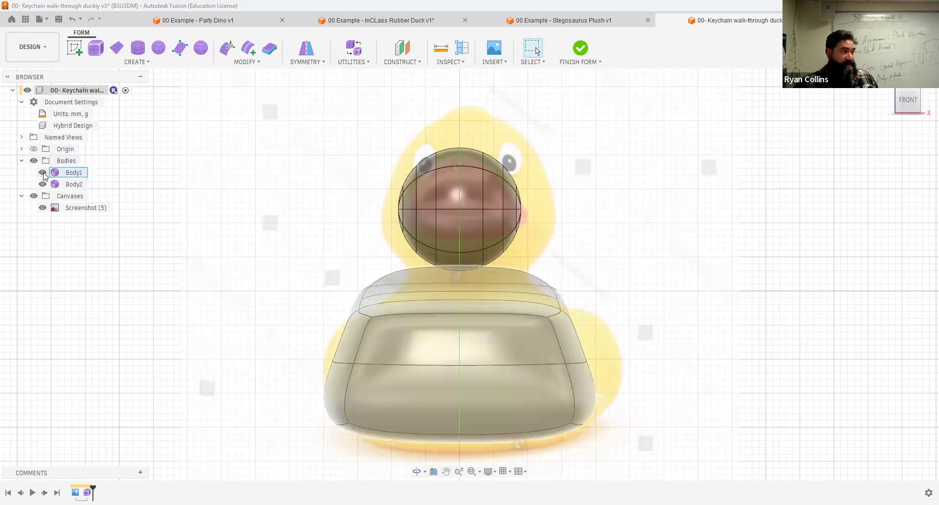
pyautogui.click(43, 173)
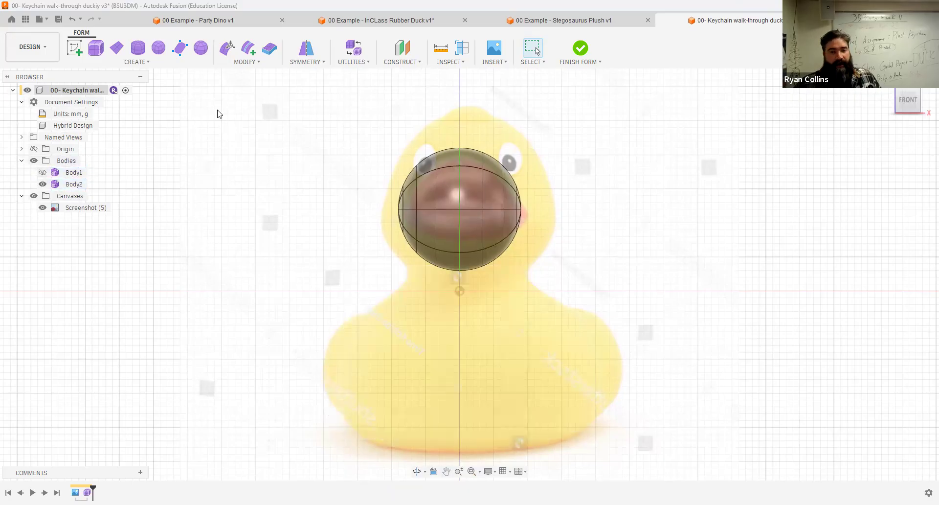
# Try pulling the edge loop on the side of the head sphere outward with Edit Form, and undo the pull
pyautogui.click(227, 48)
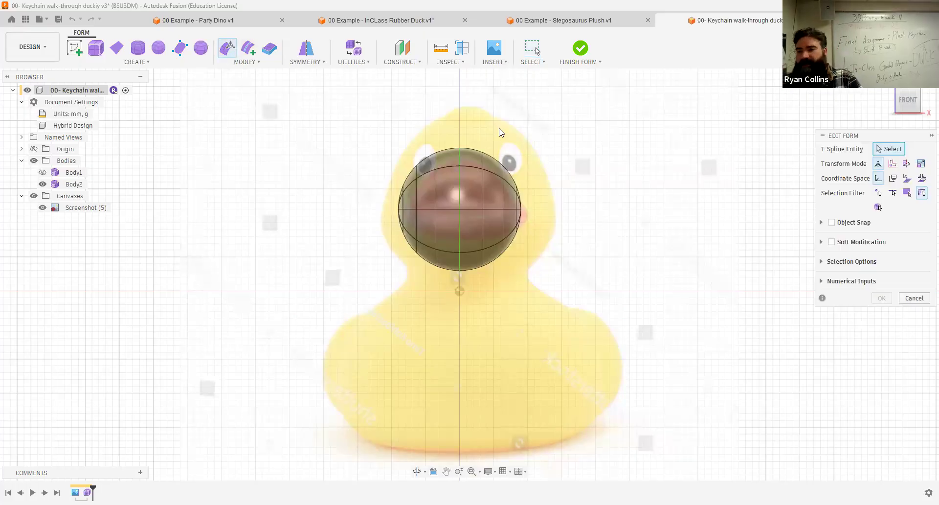
pyautogui.click(893, 192)
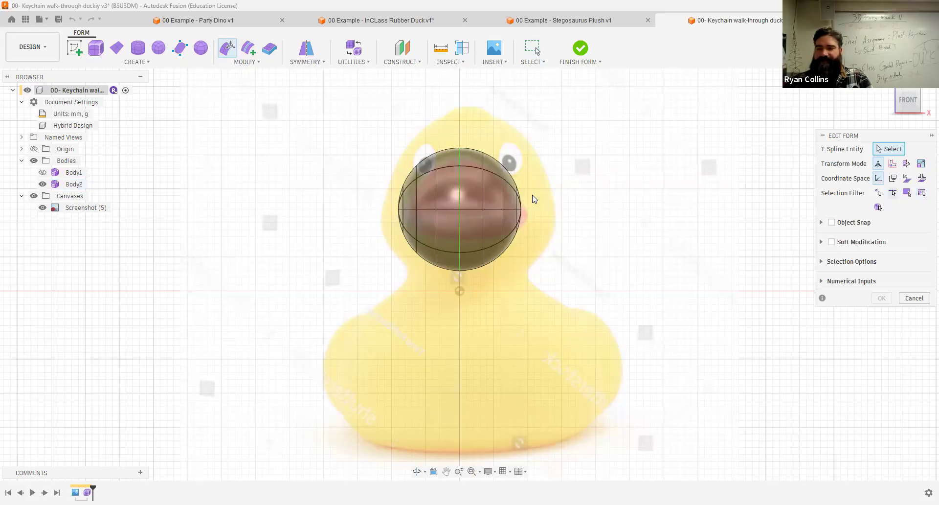
pyautogui.doubleClick(504, 202)
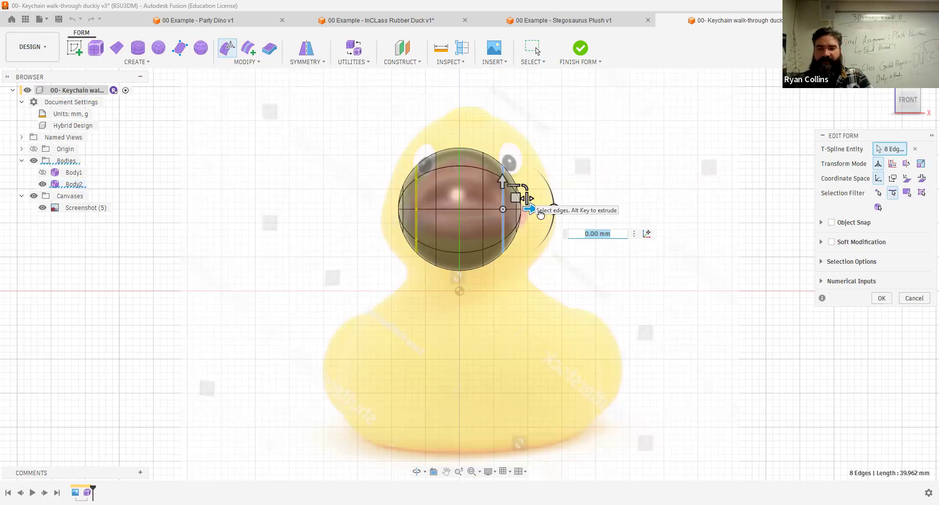
pyautogui.keyDown('shift'); pyautogui.moveTo(582, 208); pyautogui.dragTo(538, 243, button='middle'); pyautogui.keyUp('shift')
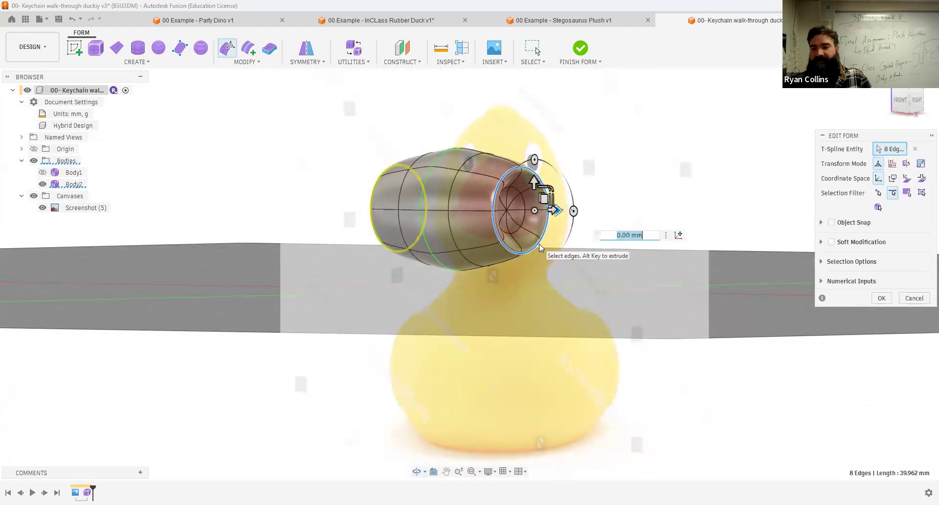
pyautogui.hotkey('ctrl', 'z')
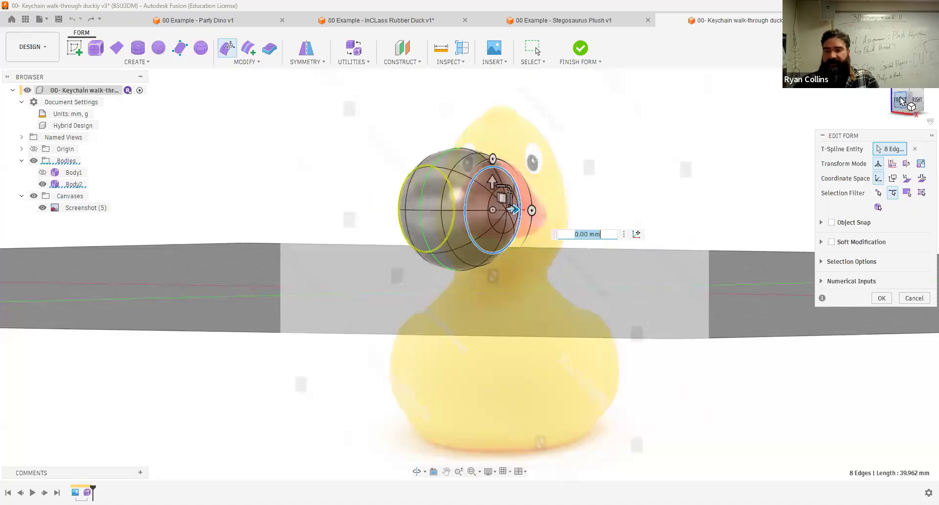
# Widen the head sphere symmetrically in the front view by moving its side edges outward, trying 2 mm before settling on a smaller offset
pyautogui.click(902, 98)
pyautogui.moveTo(479, 136); pyautogui.dragTo(547, 296)
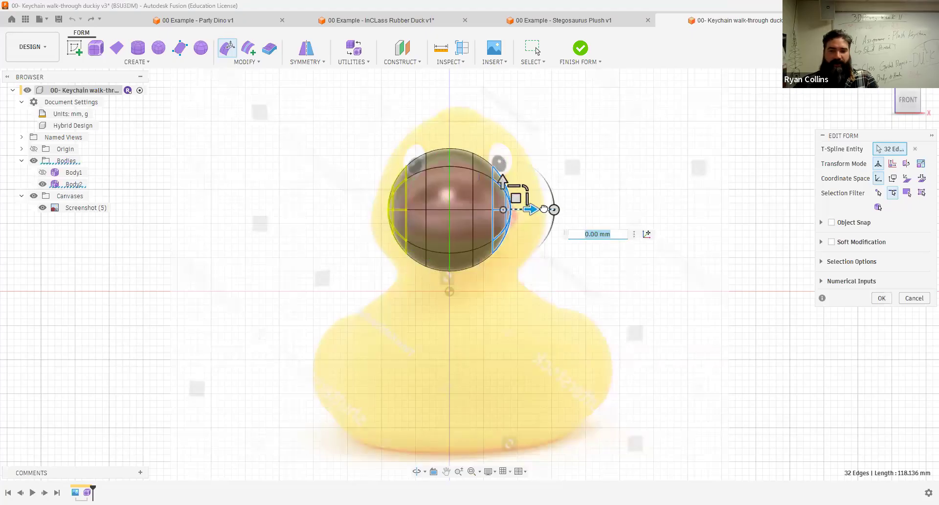
pyautogui.write('2')
pyautogui.press('Return')
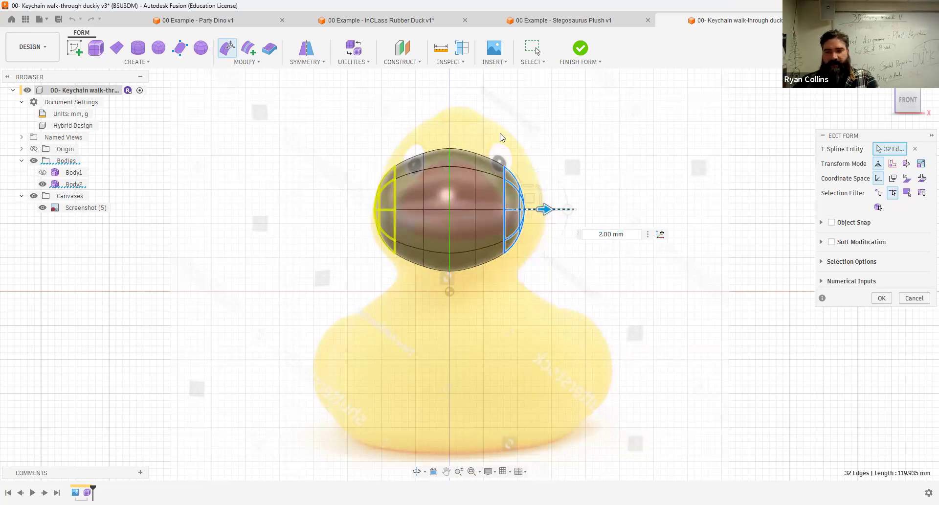
pyautogui.hotkey('ctrl', 'z')
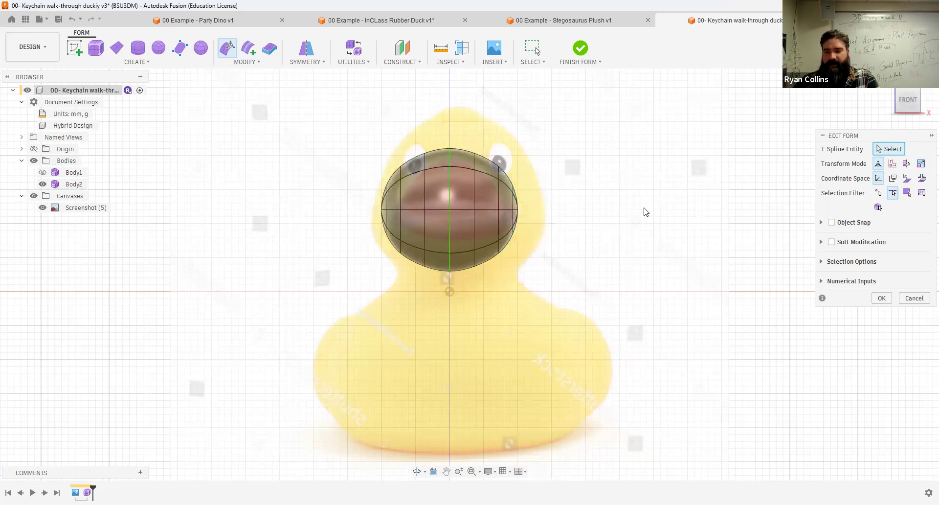
# In the right side view, try pulling a single edge at the front of the head forward about 11 mm, and undo it
pyautogui.keyDown('shift'); pyautogui.moveTo(660, 243); pyautogui.dragTo(624, 243, button='middle'); pyautogui.keyUp('shift')
pyautogui.click(908, 103)
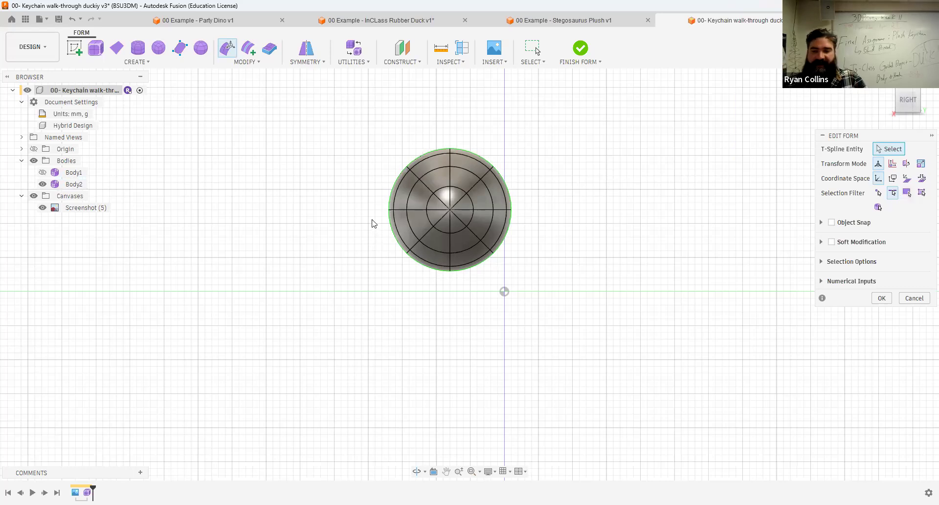
pyautogui.scroll(3, 373, 224)
pyautogui.scroll(1, 573, 172)
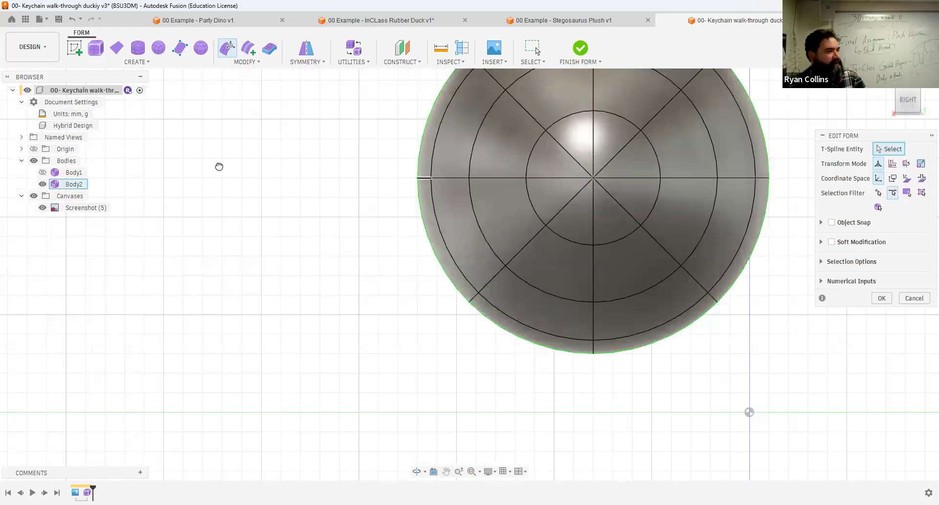
pyautogui.moveTo(219, 167); pyautogui.dragTo(216, 166)
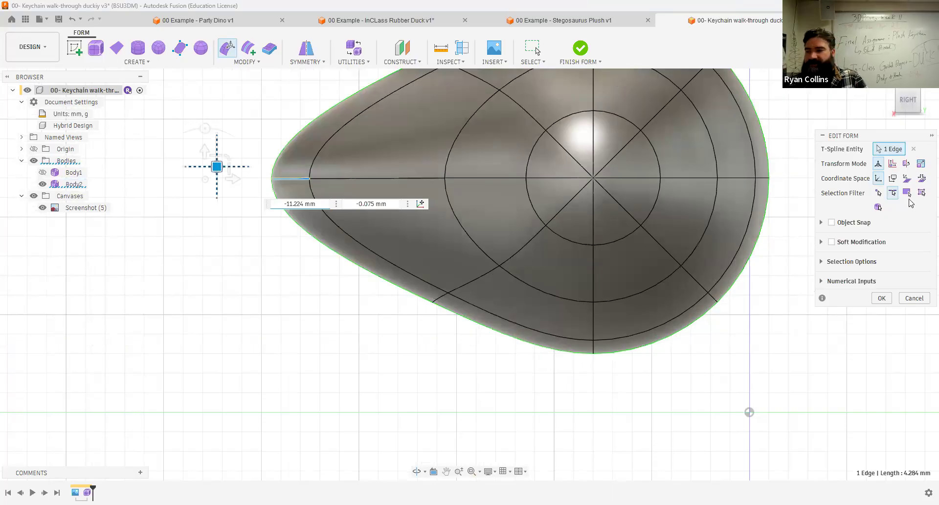
pyautogui.hotkey('ctrl', 'z')
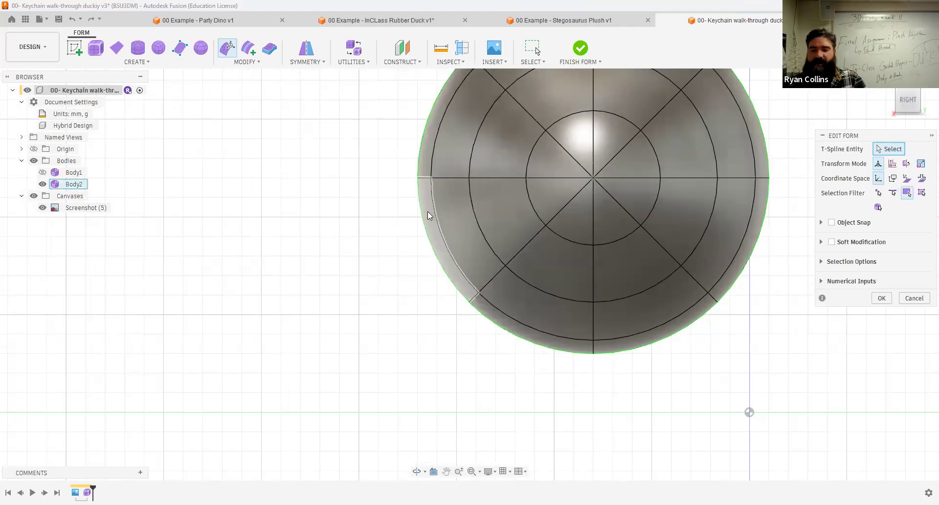
# Try pulling the lower front face of the head forward about 9.6 mm and flattening it vertically, and undo both changes
pyautogui.click(453, 233)
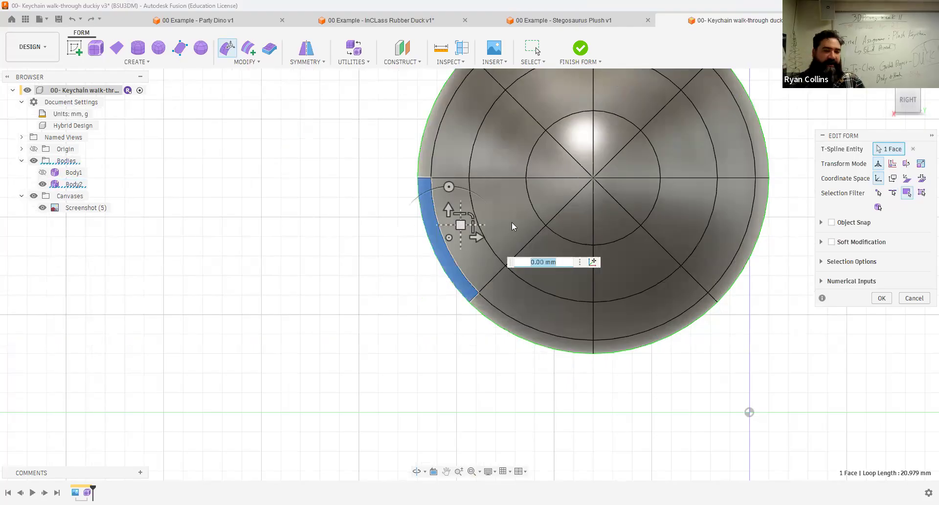
pyautogui.moveTo(472, 208); pyautogui.dragTo(425, 209)
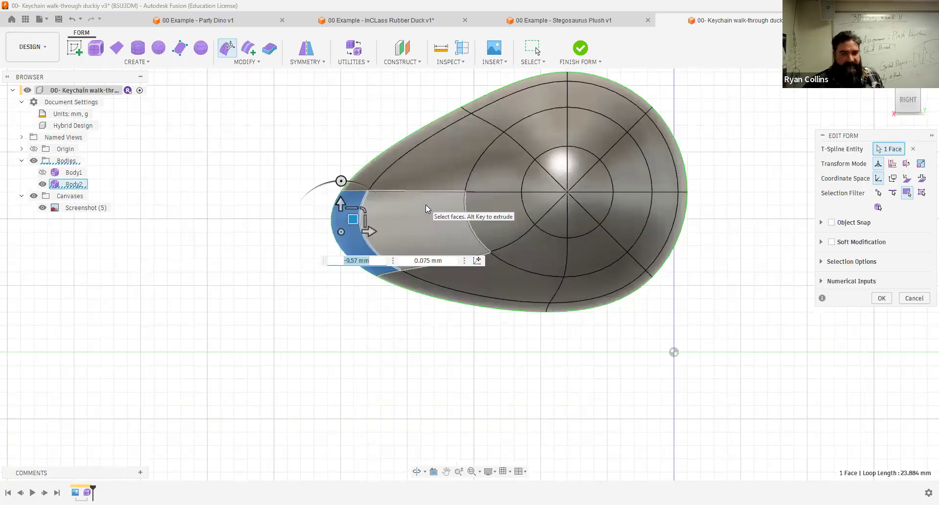
pyautogui.moveTo(353, 208); pyautogui.dragTo(352, 265)
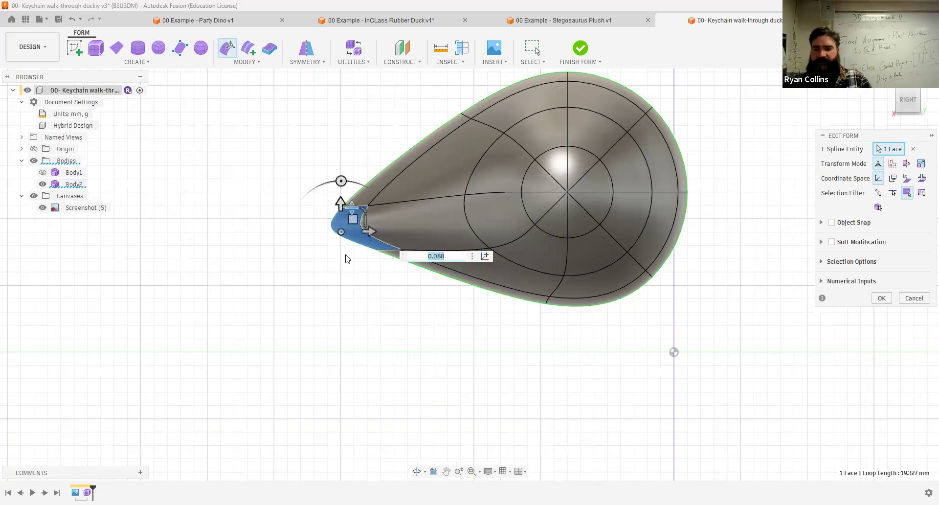
pyautogui.hotkey('ctrl', 'z')
pyautogui.hotkey('ctrl', 'z')
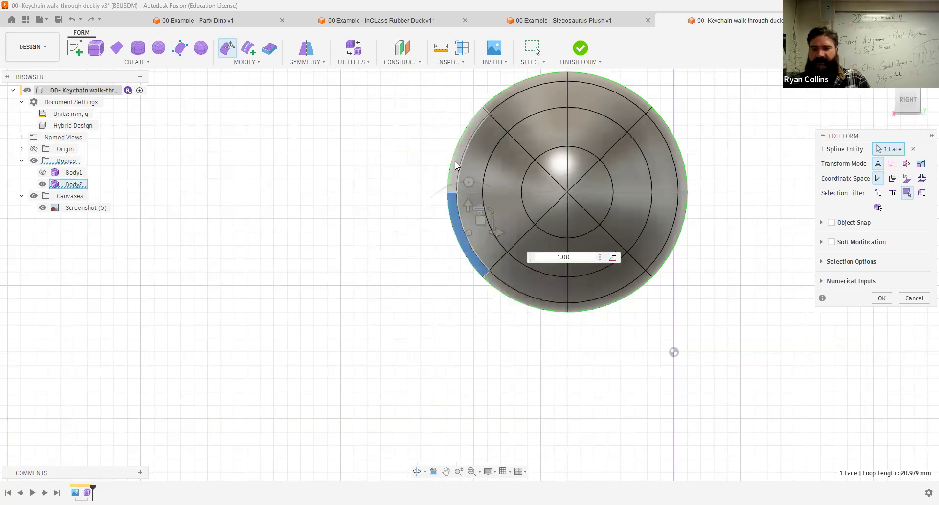
# Stretch the head's two adjacent front faces forward into a beak-like tip, scaled vertically to about 0.228 and rotated 30 degrees
pyautogui.keyDown('shift'); pyautogui.click(452, 181); pyautogui.keyUp('shift')
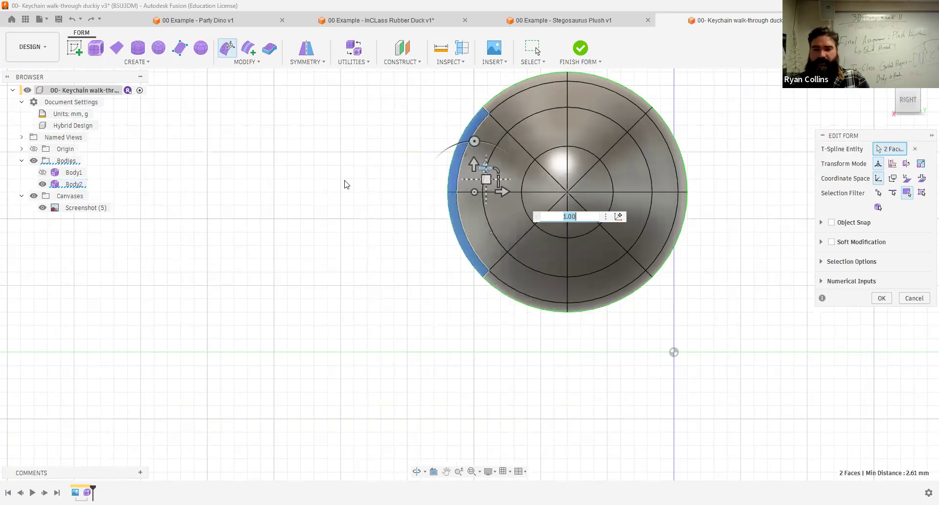
pyautogui.moveTo(338, 175); pyautogui.dragTo(345, 214)
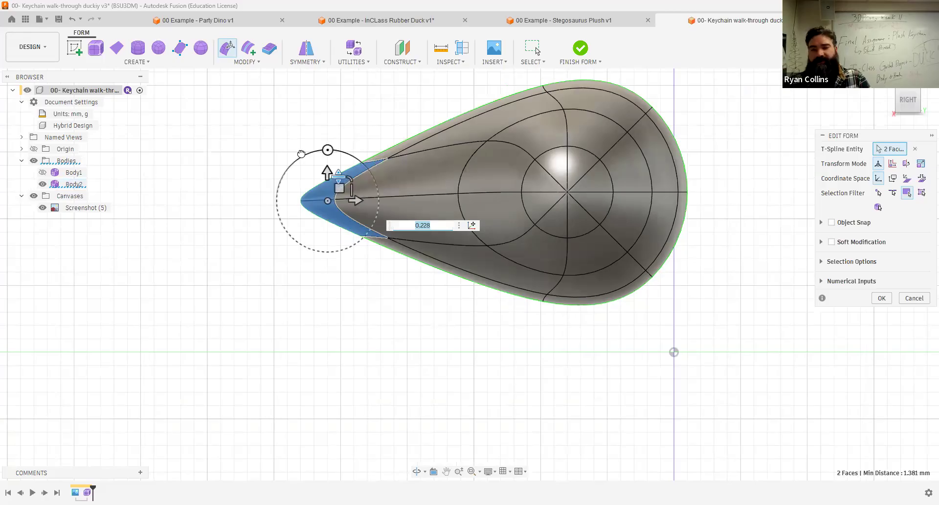
pyautogui.moveTo(328, 149); pyautogui.dragTo(304, 161)
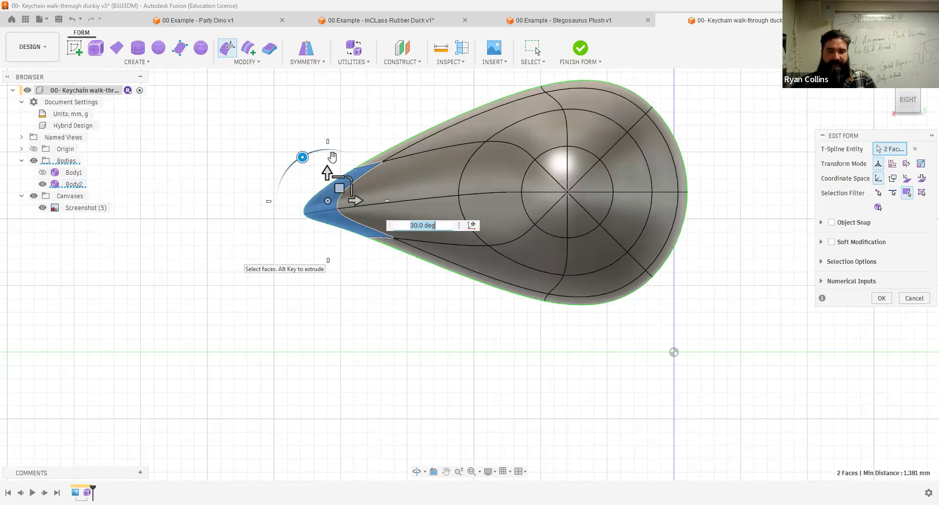
# Select all edges and faces at the beak tip in the right side view and extend them about 7.7 mm forward and 2 mm down
pyautogui.click(296, 175)
pyautogui.moveTo(287, 221); pyautogui.dragTo(328, 213)
pyautogui.keyDown('shift'); pyautogui.moveTo(330, 217); pyautogui.dragTo(382, 205, button='middle'); pyautogui.keyUp('shift')
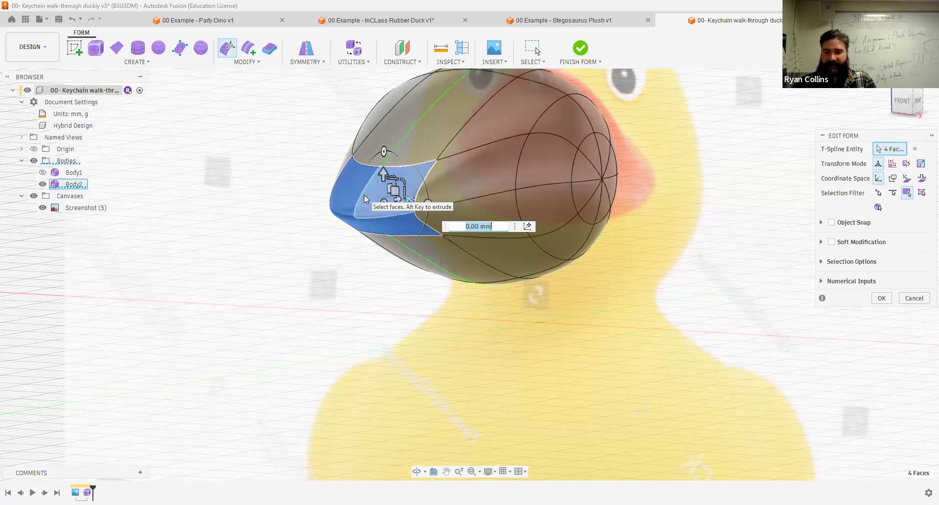
pyautogui.click(921, 194)
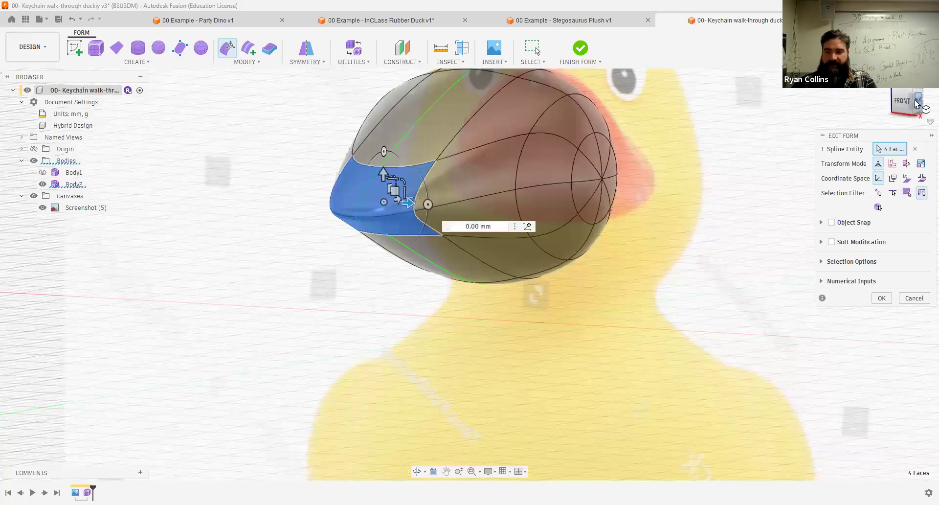
pyautogui.click(916, 101)
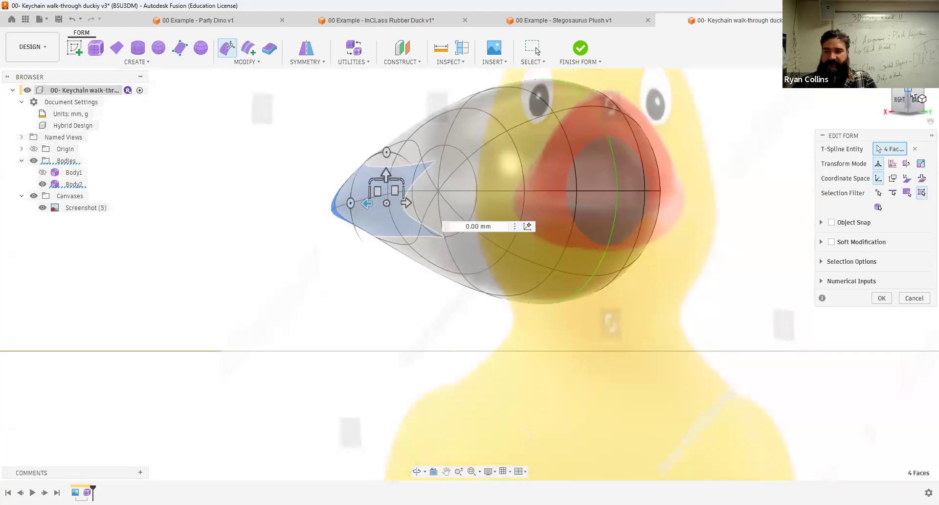
pyautogui.moveTo(358, 163); pyautogui.dragTo(310, 259)
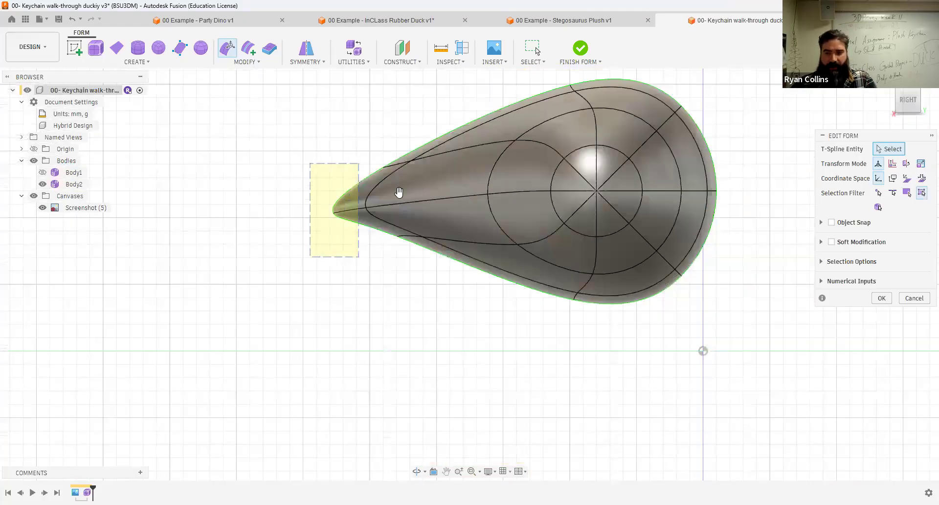
pyautogui.moveTo(402, 190); pyautogui.dragTo(300, 217)
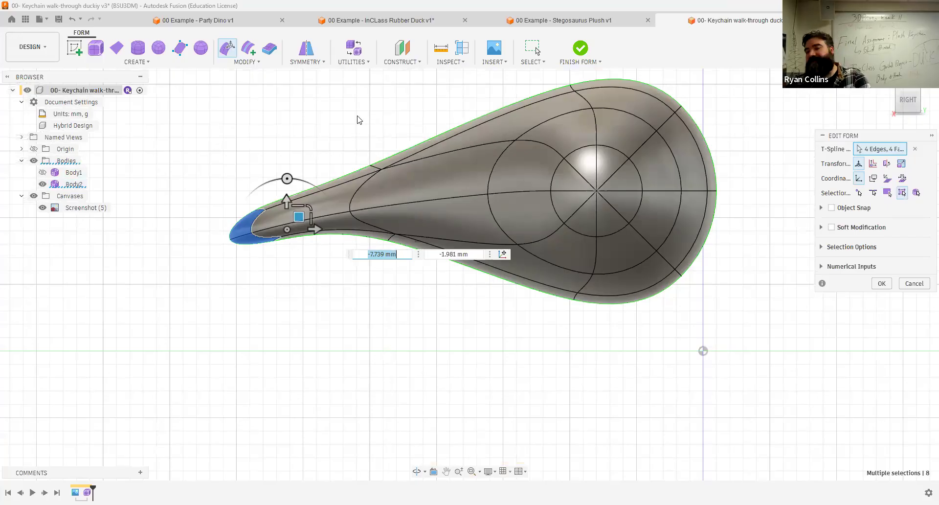
pyautogui.press('Escape')
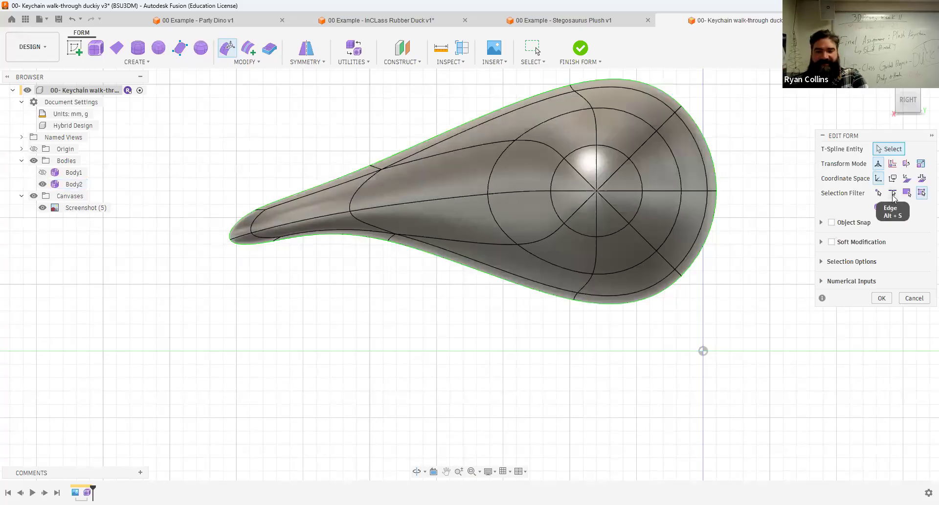
# Move the four-edge loop around the middle of the beak back toward the head and scale it vertically by about 2.258
pyautogui.click(893, 194)
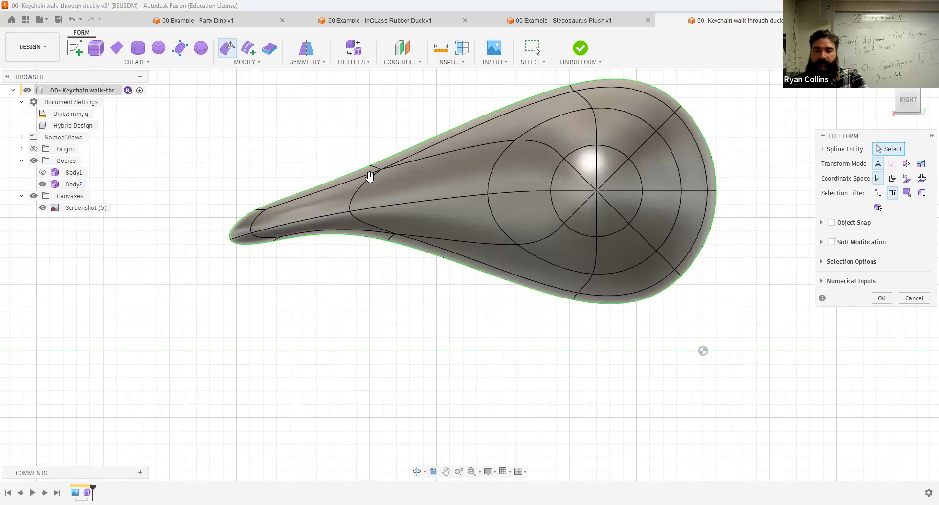
pyautogui.doubleClick(390, 237)
pyautogui.scroll(4, 372, 243)
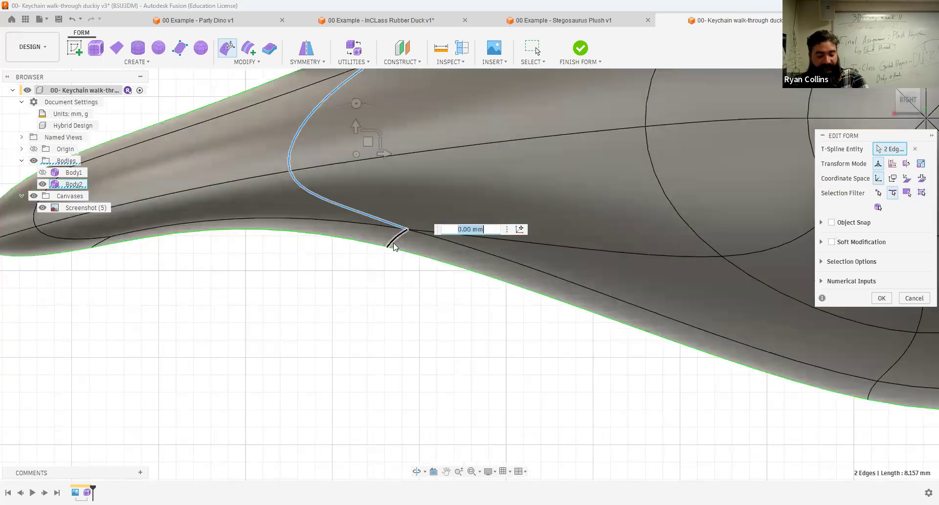
pyautogui.keyDown('shift'); pyautogui.moveTo(401, 267); pyautogui.dragTo(415, 178, button='middle'); pyautogui.keyUp('shift')
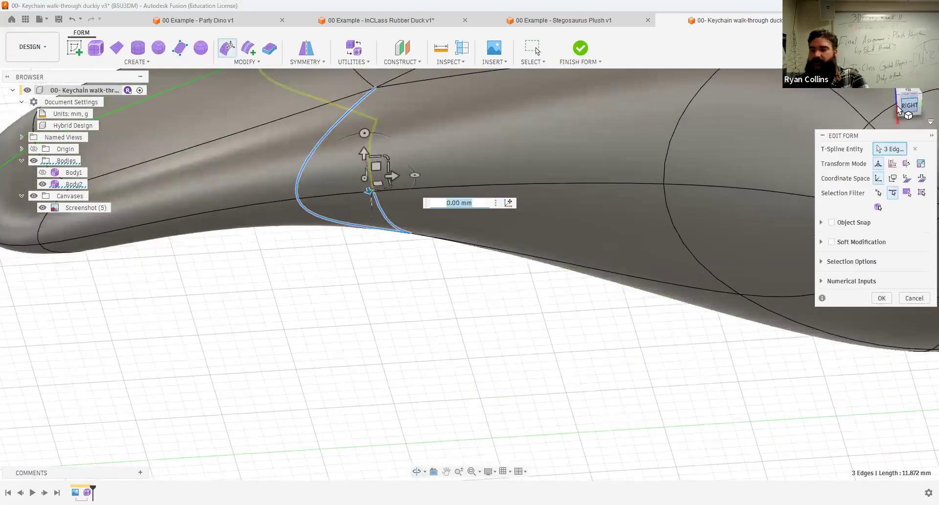
pyautogui.click(900, 108)
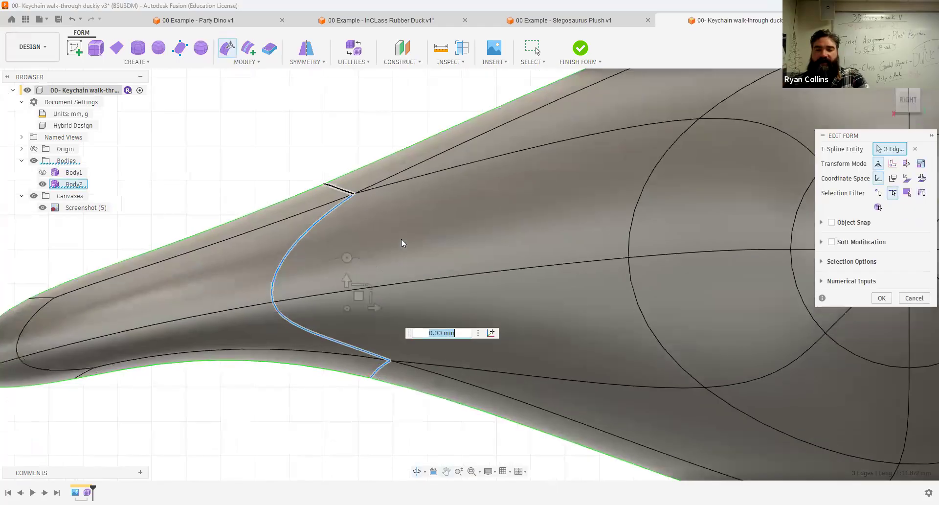
pyautogui.keyDown('shift'); pyautogui.click(345, 190); pyautogui.keyUp('shift')
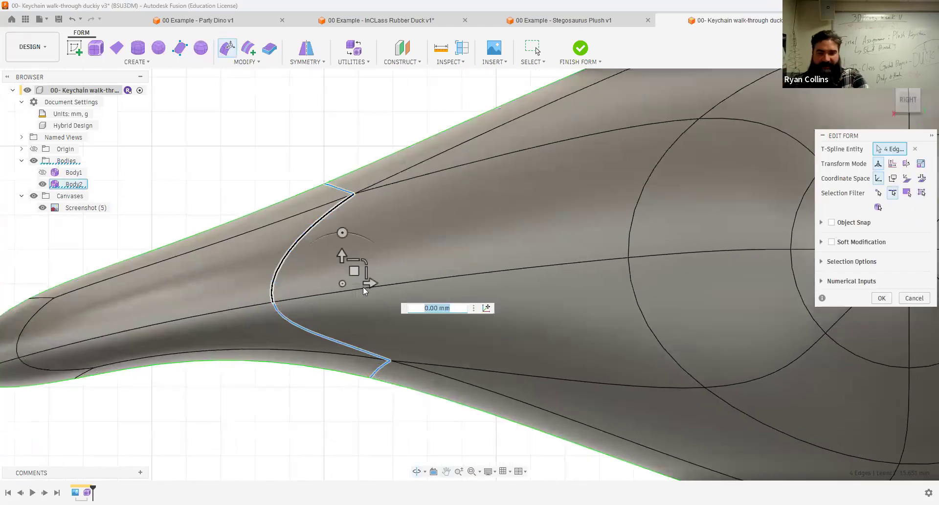
pyautogui.moveTo(365, 269); pyautogui.dragTo(391, 268)
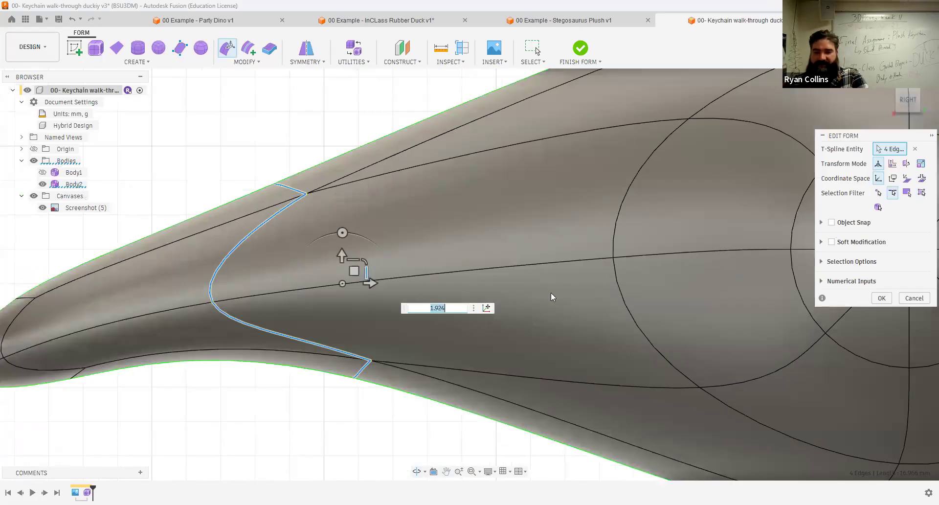
pyautogui.scroll(-3, 562, 270)
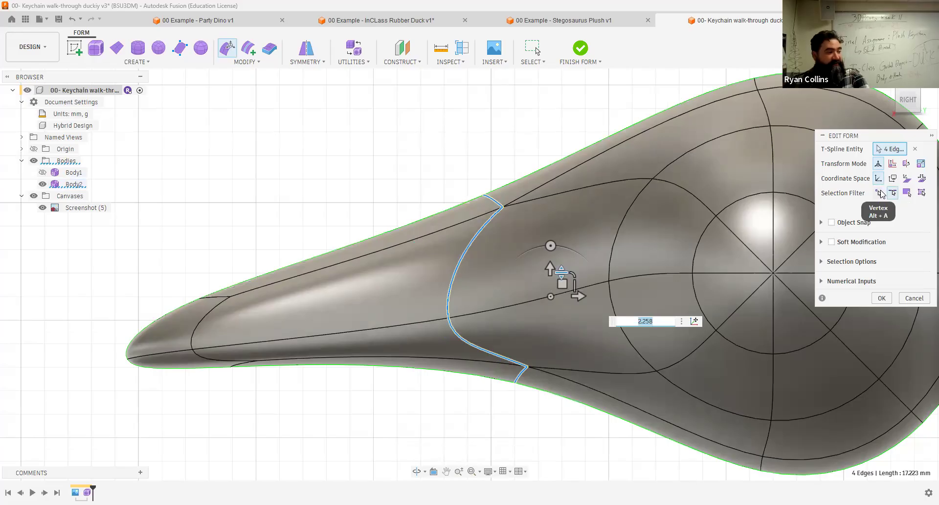
# Move the single vertex at the middle of the beak's side edge loop 7 mm back toward the head
pyautogui.click(880, 193)
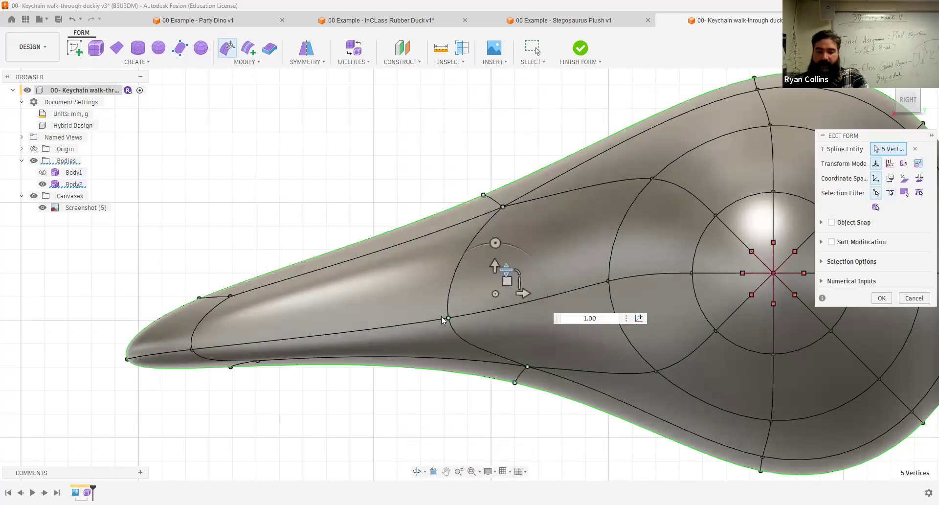
pyautogui.click(448, 318)
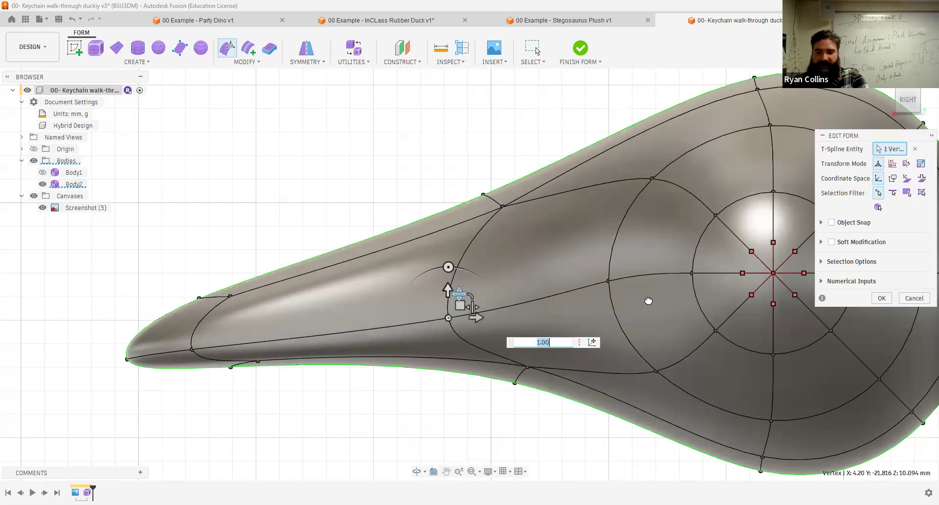
pyautogui.moveTo(480, 317); pyautogui.dragTo(649, 300)
pyautogui.moveTo(404, 313)
pyautogui.keyDown('shift'); pyautogui.mouseDown(button='middle')
pyautogui.moveTo(493, 305)
pyautogui.moveTo(396, 319)
pyautogui.mouseUp(button='middle'); pyautogui.keyUp('shift')
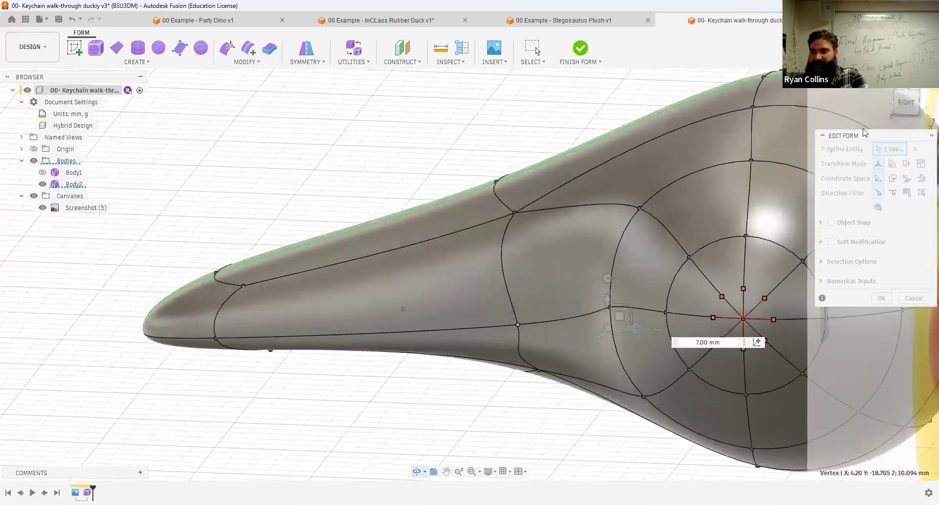
# Return to the right side view and finish the Edit Form changes to the beak
pyautogui.click(905, 101)
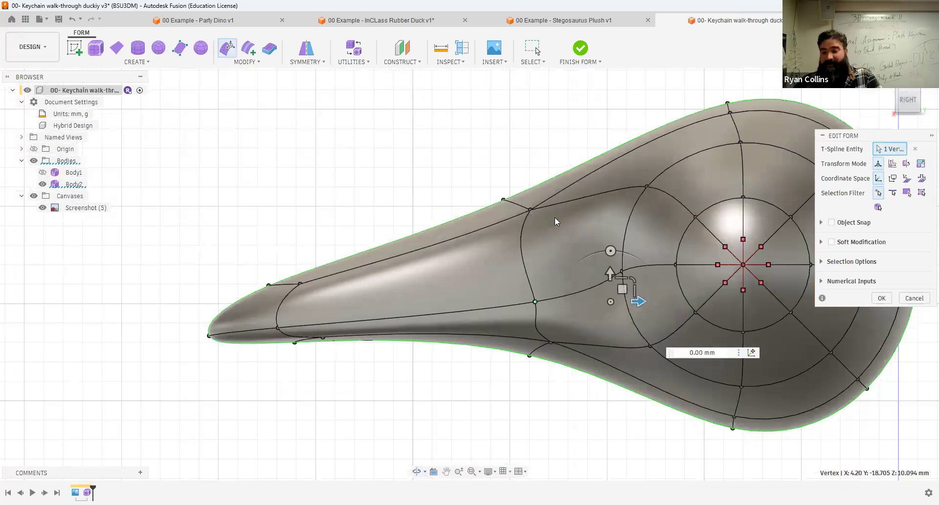
pyautogui.scroll(-3, 415, 223)
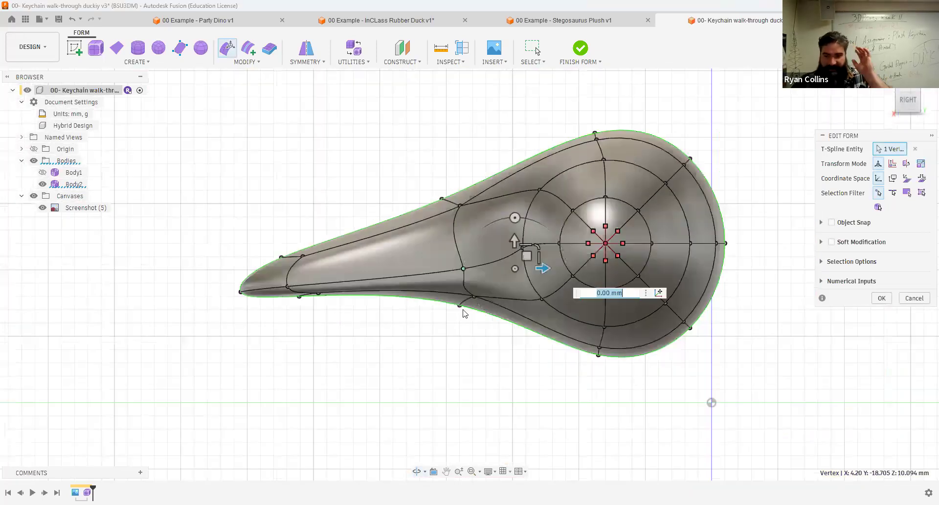
pyautogui.click(881, 299)
pyautogui.scroll(-2, 722, 331)
# Switch to the InClass Rubber Duck example, show its bodies, examine the beak and head shape, and return to the keychain design
pyautogui.click(381, 19)
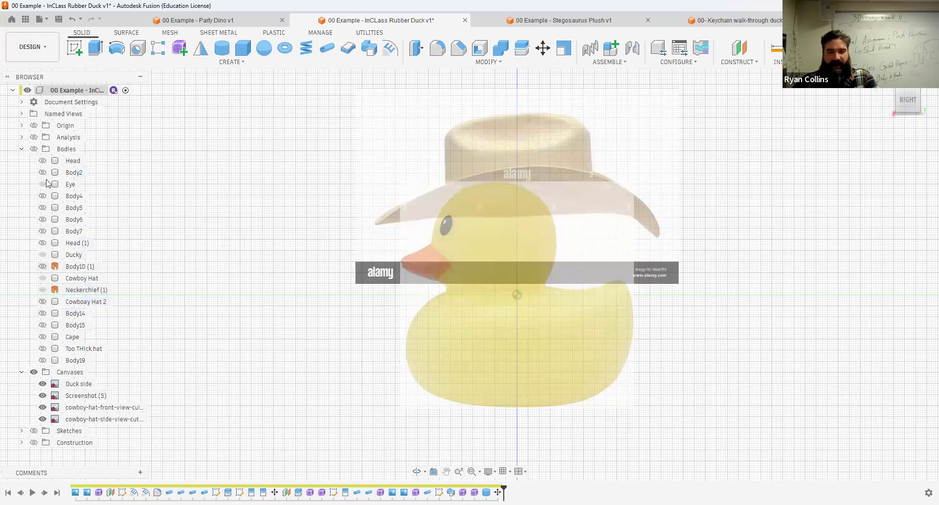
pyautogui.click(33, 149)
pyautogui.scroll(3, 430, 269)
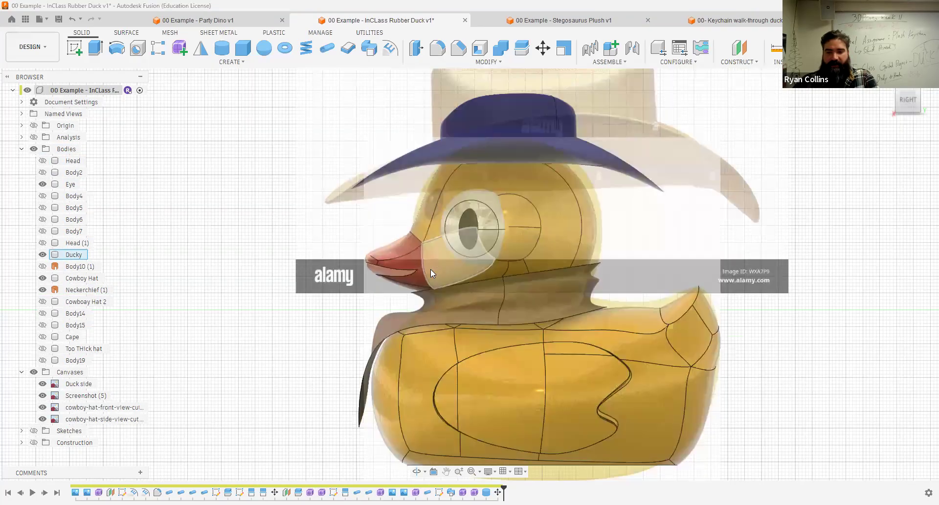
pyautogui.scroll(2, 428, 267)
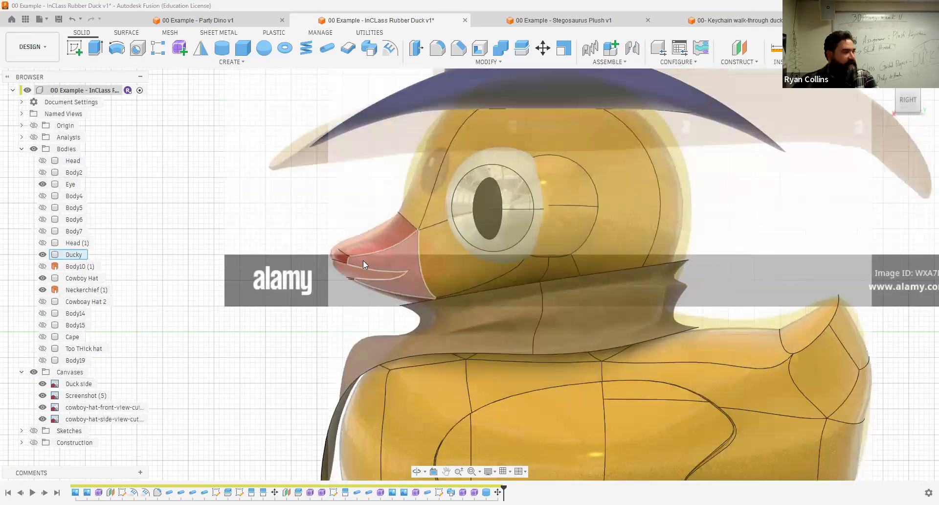
pyautogui.click(702, 22)
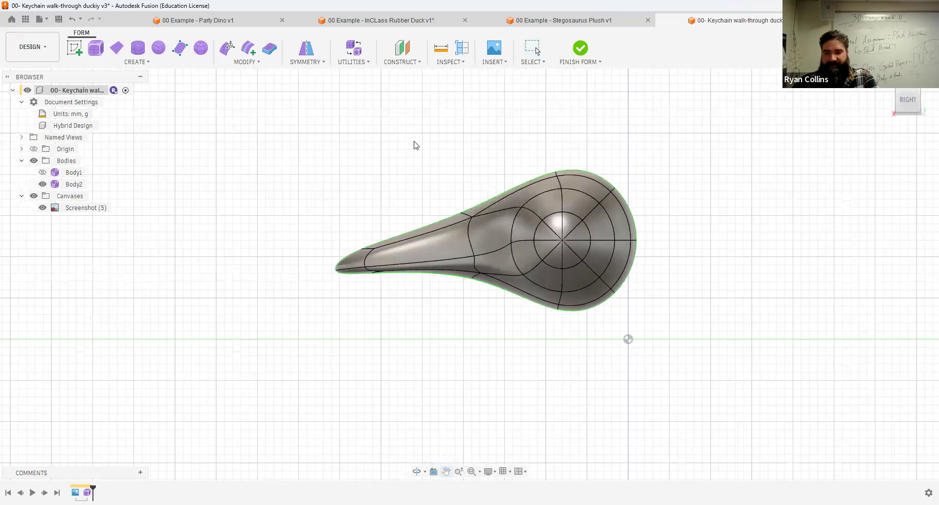
# Show the duck's body together with the head and view both from the right side
pyautogui.click(43, 172)
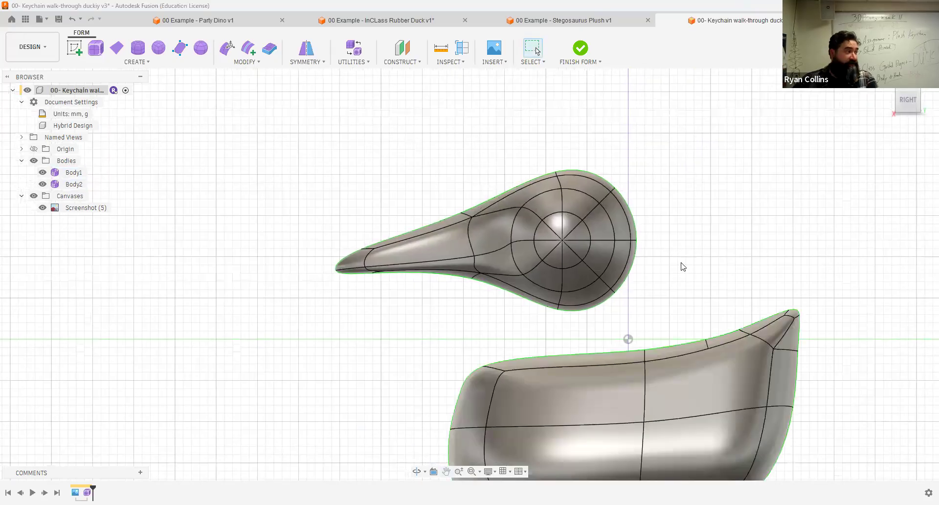
pyautogui.scroll(-1, 682, 267)
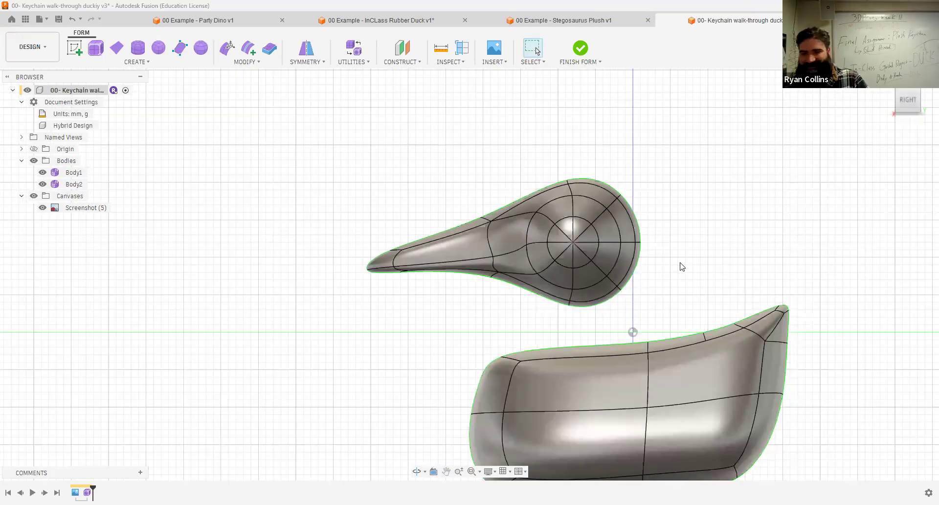
pyautogui.moveTo(682, 267); pyautogui.dragTo(549, 244, button='middle')
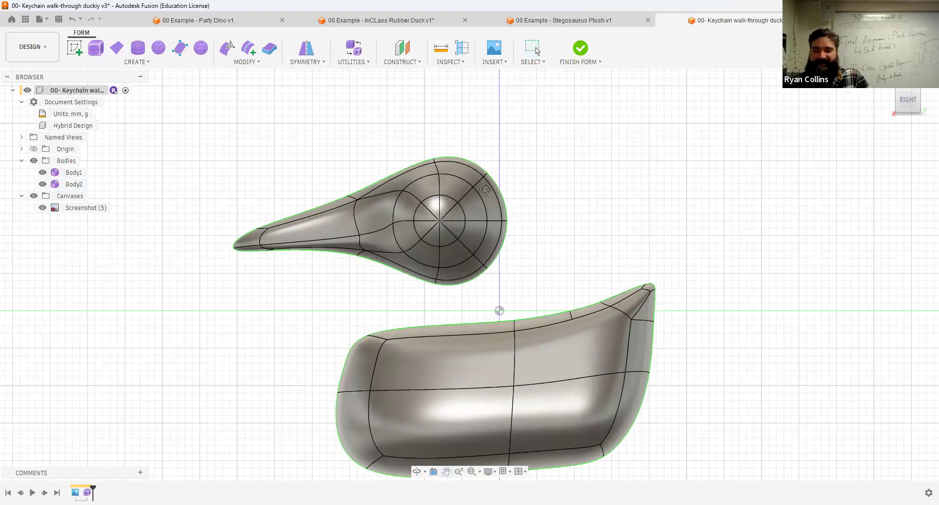
pyautogui.moveTo(545, 177); pyautogui.dragTo(468, 192, button='middle')
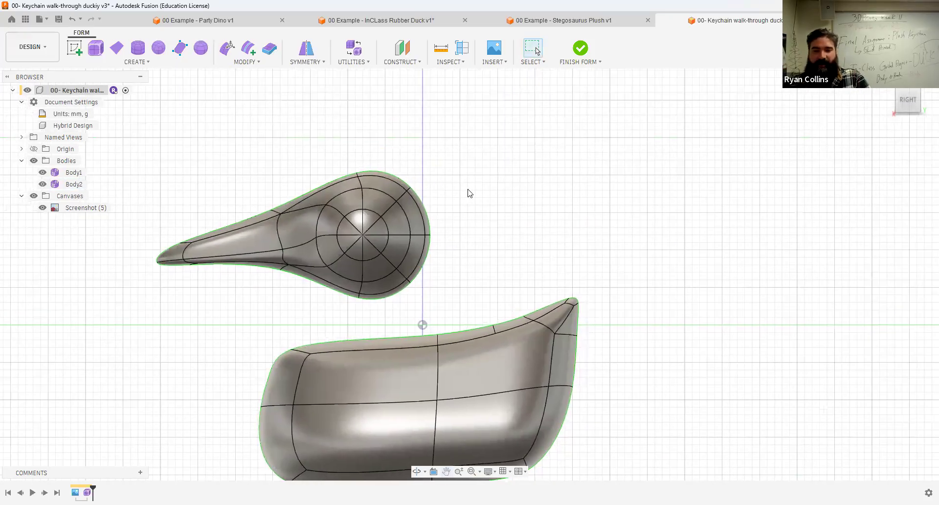
pyautogui.keyDown('shift'); pyautogui.moveTo(498, 213); pyautogui.dragTo(443, 213, button='middle'); pyautogui.keyUp('shift')
pyautogui.click(909, 101)
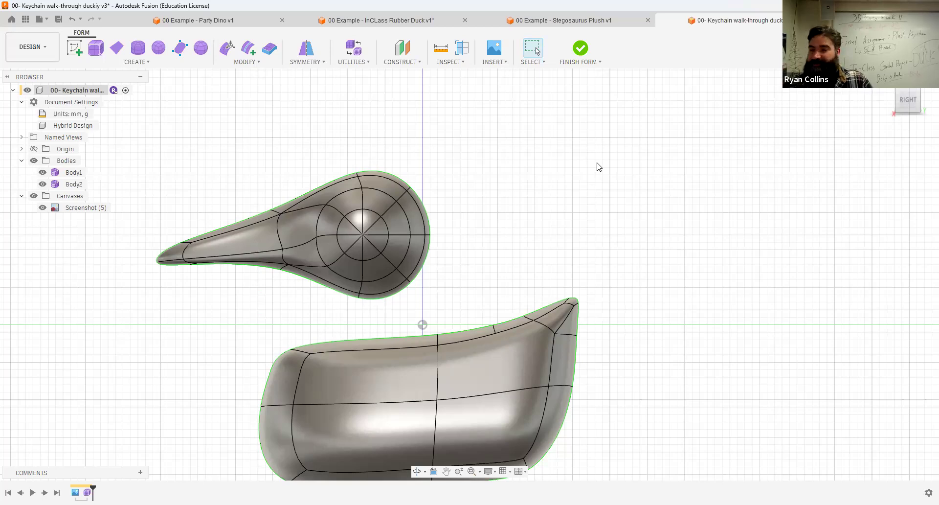
# Save the design as a new version with the description "duck head?"
pyautogui.hotkey('ctrl', 's')
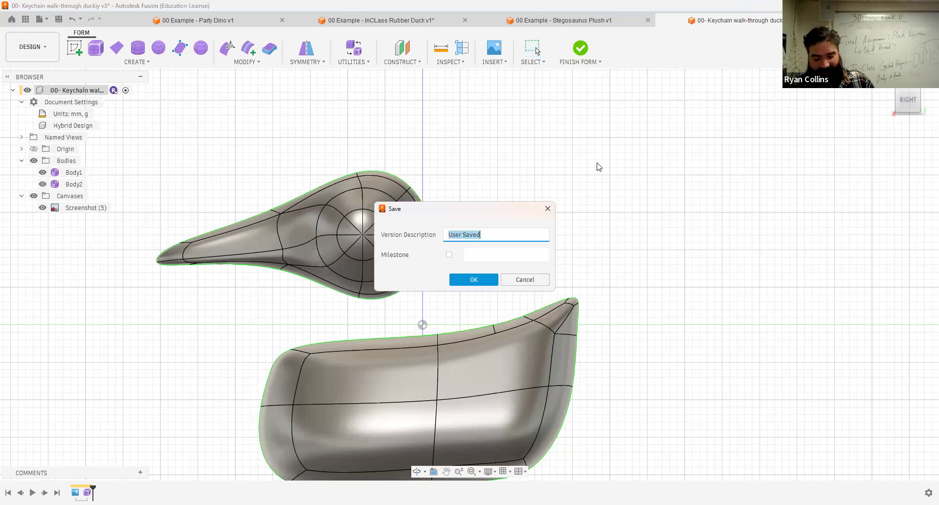
pyautogui.write('duck')
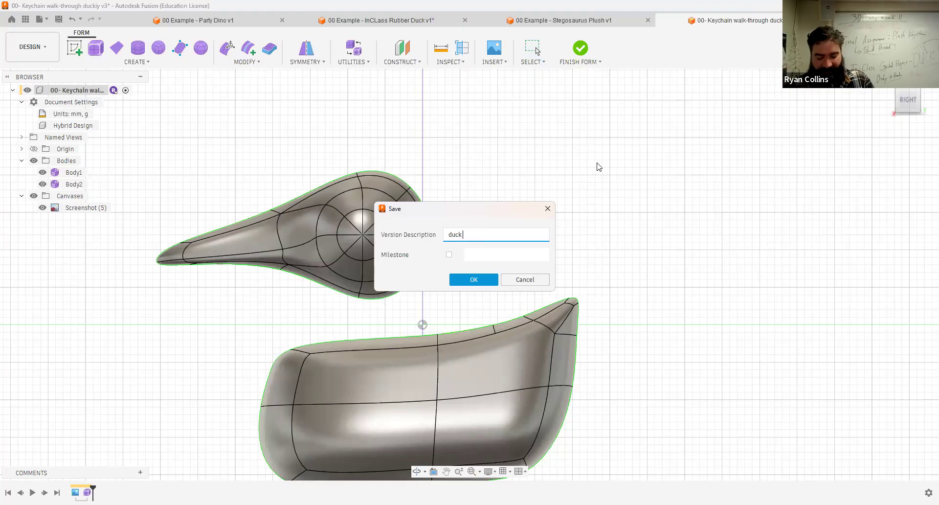
pyautogui.write(' head?')
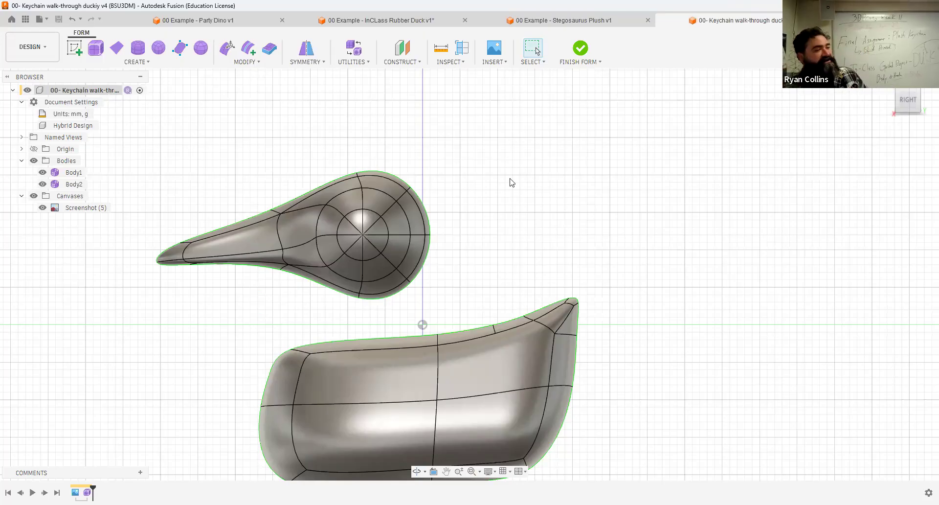
pyautogui.click(250, 61)
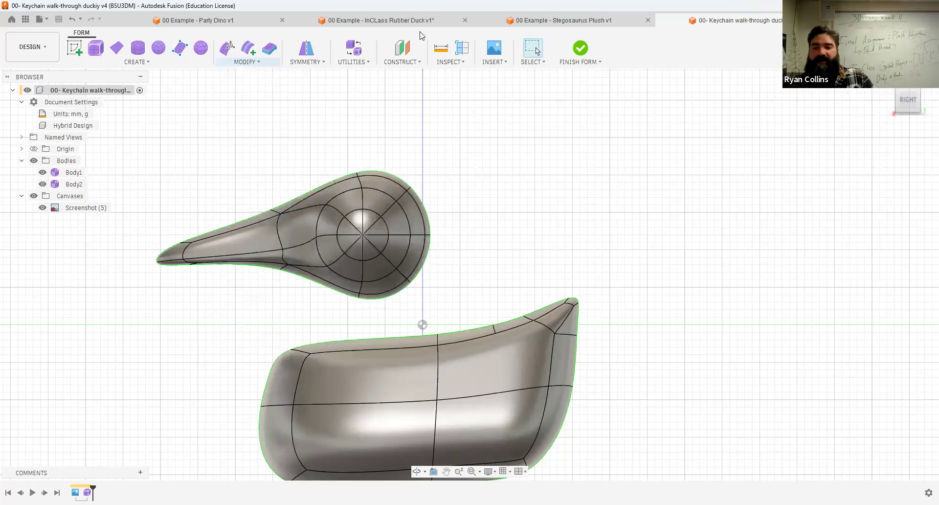
pyautogui.scroll(3, 377, 278)
pyautogui.scroll(-3, 448, 286)
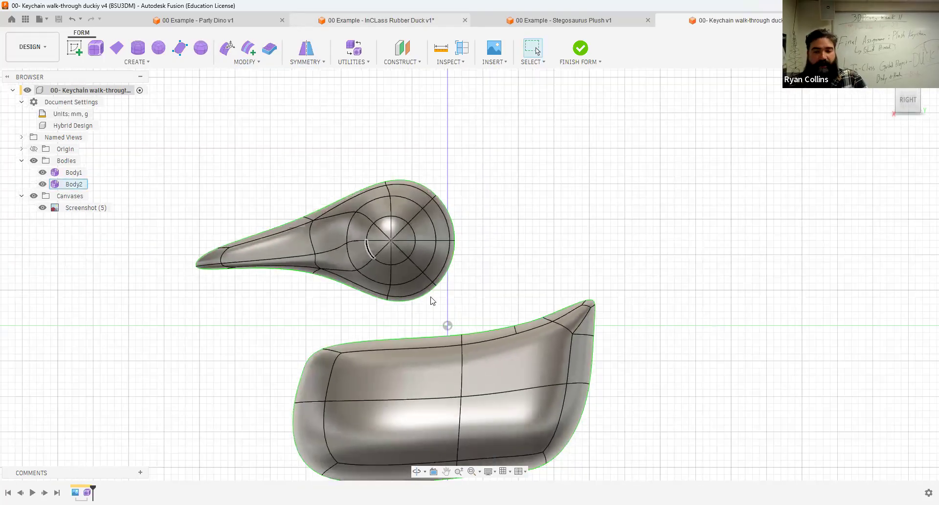
pyautogui.scroll(5, 404, 314)
pyautogui.scroll(-5, 410, 343)
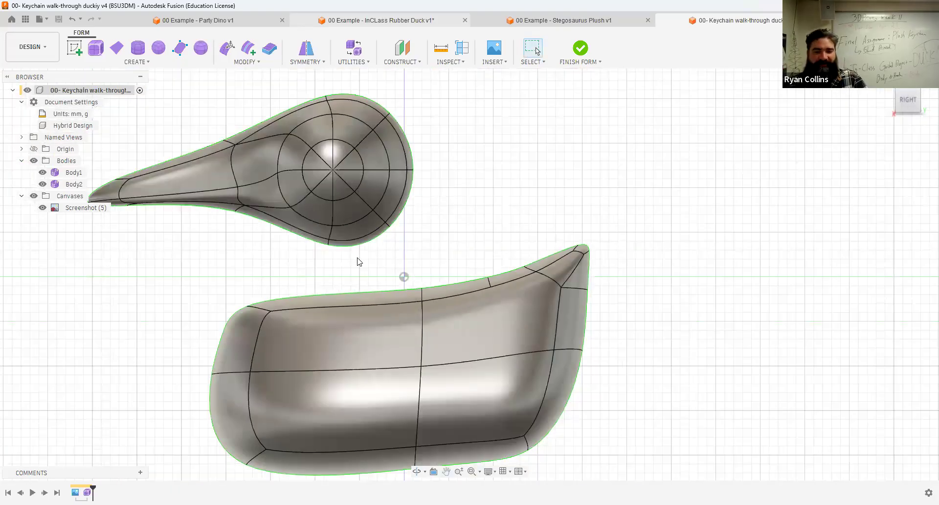
# Hide the canvases and delete the mirrored face pair on the rear underside of the head to open a neck hole
pyautogui.scroll(5, 360, 255)
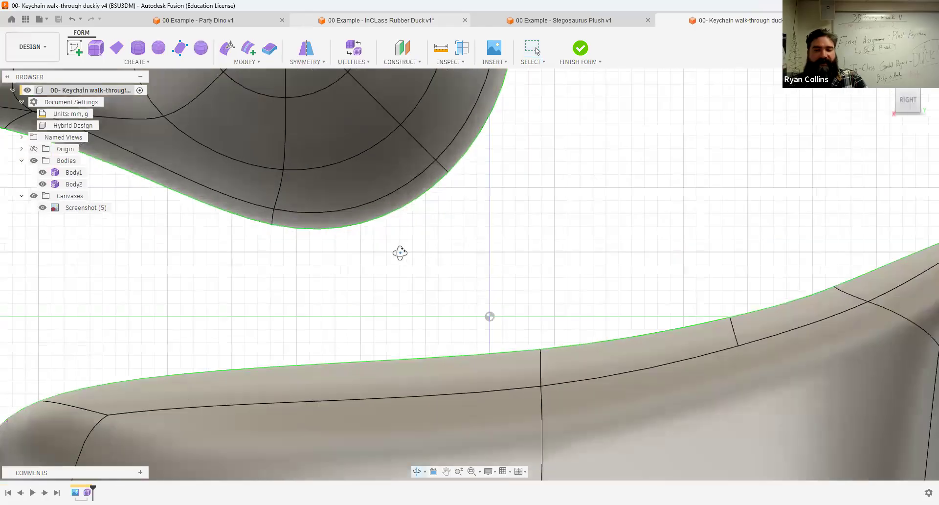
pyautogui.keyDown('shift'); pyautogui.moveTo(398, 253); pyautogui.dragTo(570, 244, button='middle'); pyautogui.keyUp('shift')
pyautogui.moveTo(630, 239); pyautogui.dragTo(58, 274, button='middle')
pyautogui.scroll(-3, 415, 271)
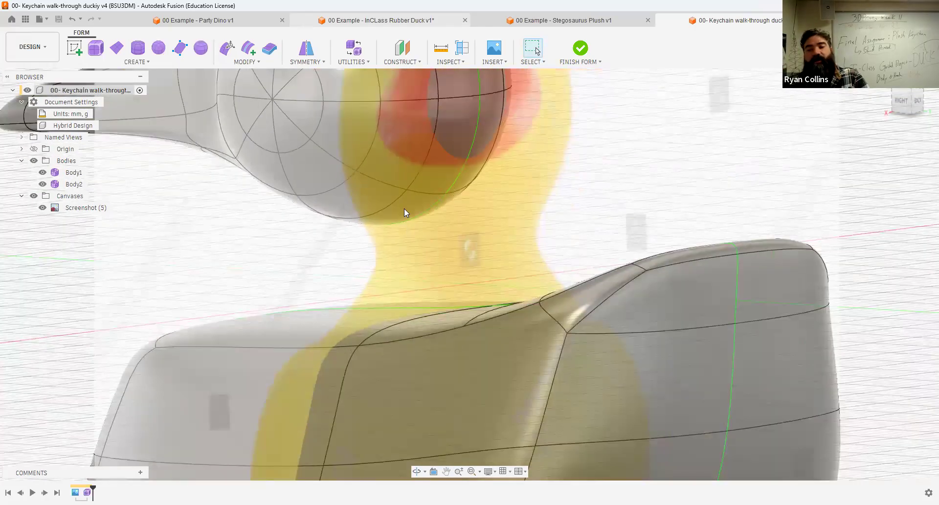
pyautogui.click(404, 213)
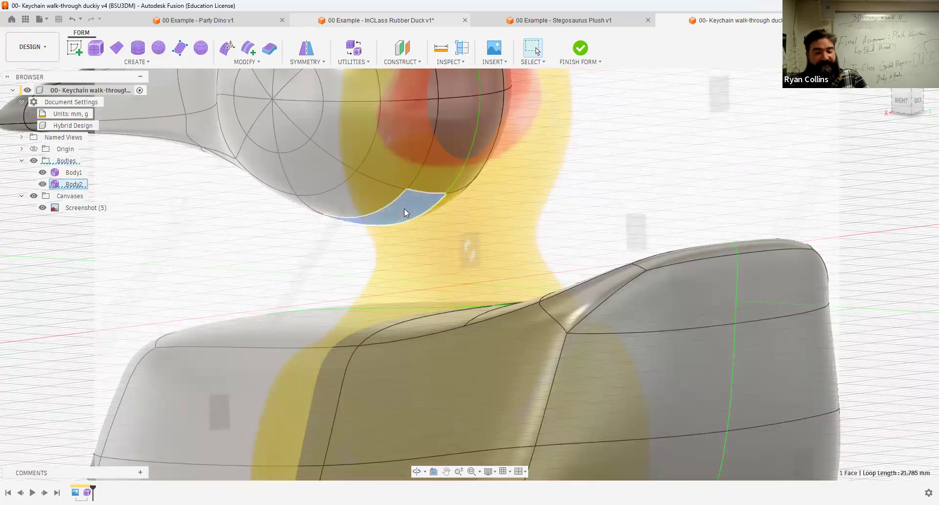
pyautogui.scroll(5, 404, 212)
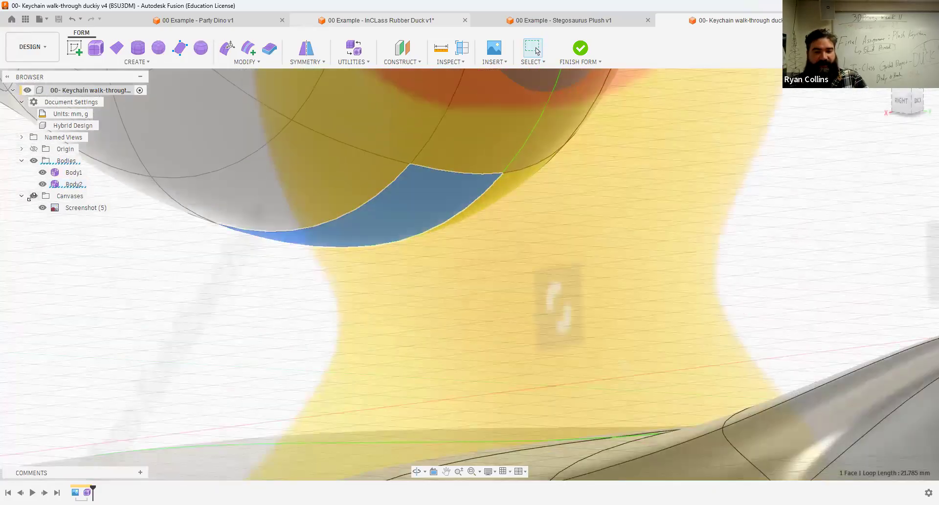
pyautogui.click(32, 197)
pyautogui.keyDown('shift'); pyautogui.moveTo(494, 315); pyautogui.dragTo(519, 267, button='middle'); pyautogui.keyUp('shift')
pyautogui.moveTo(515, 228); pyautogui.dragTo(511, 133, button='middle')
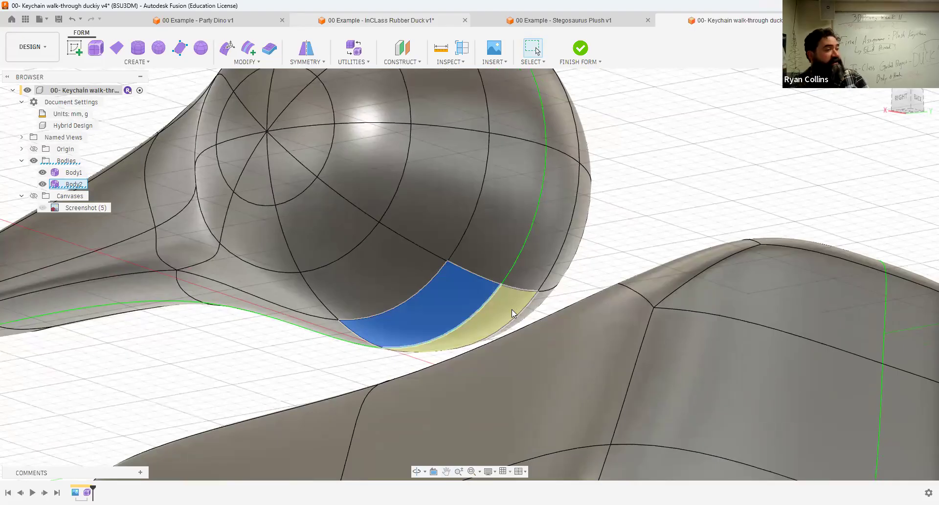
pyautogui.press('Delete')
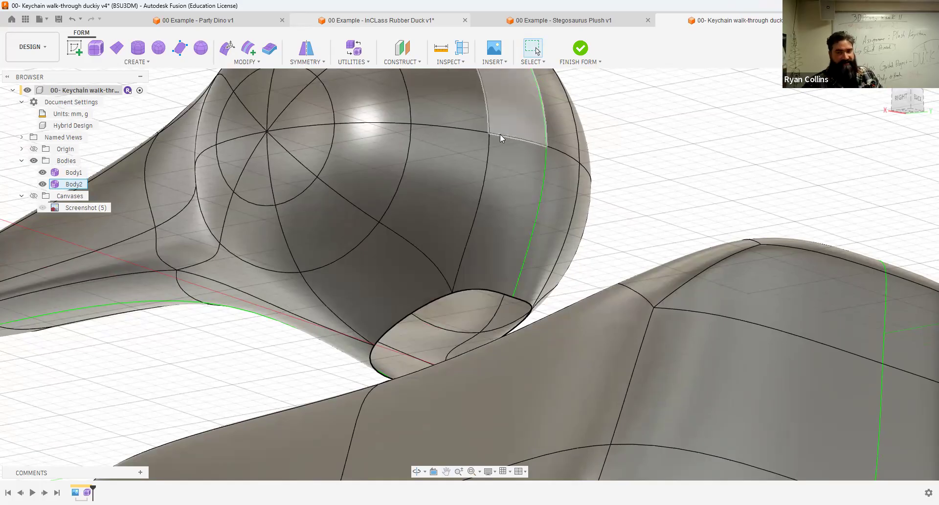
# Try deleting the front pair of top faces on the duck's body, and undo the deletion
pyautogui.moveTo(492, 132); pyautogui.dragTo(483, 210, button='middle')
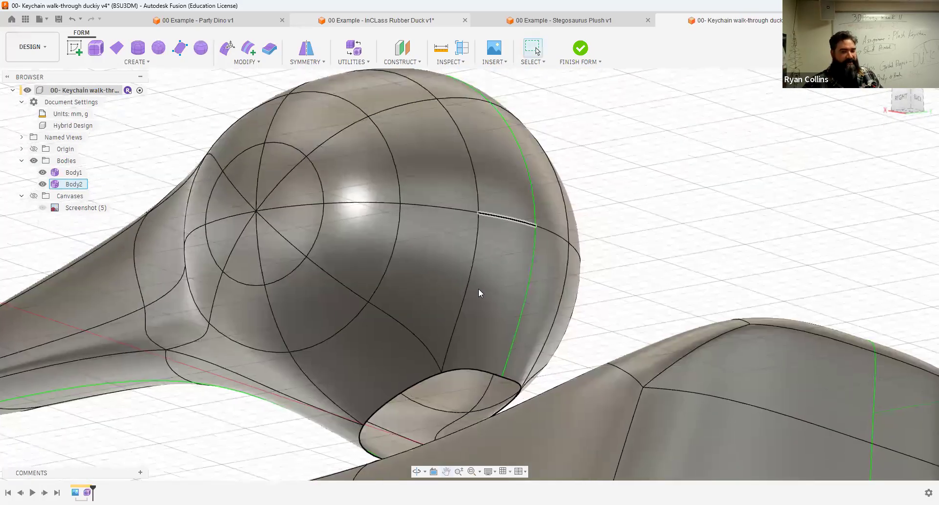
pyautogui.moveTo(445, 393); pyautogui.dragTo(426, 295, button='middle')
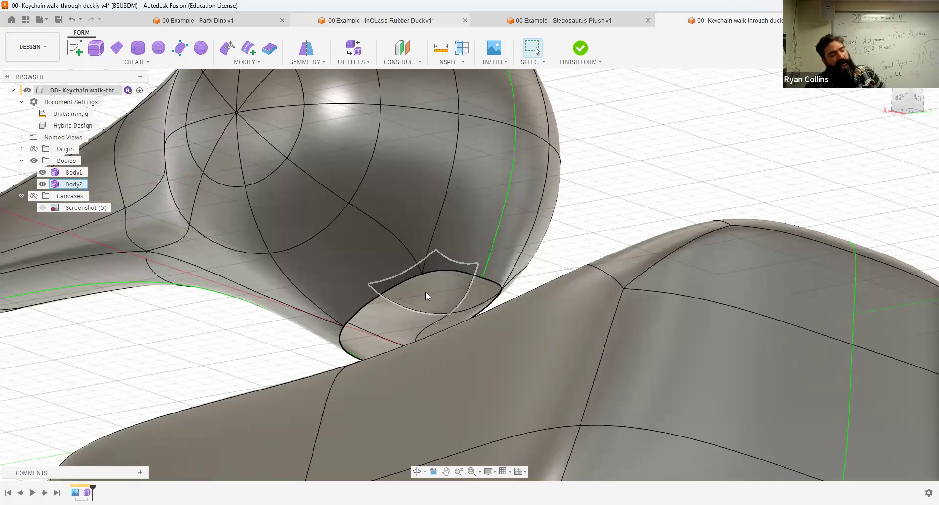
pyautogui.keyDown('shift'); pyautogui.moveTo(421, 276); pyautogui.dragTo(458, 314, button='middle'); pyautogui.keyUp('shift')
pyautogui.scroll(5, 457, 314)
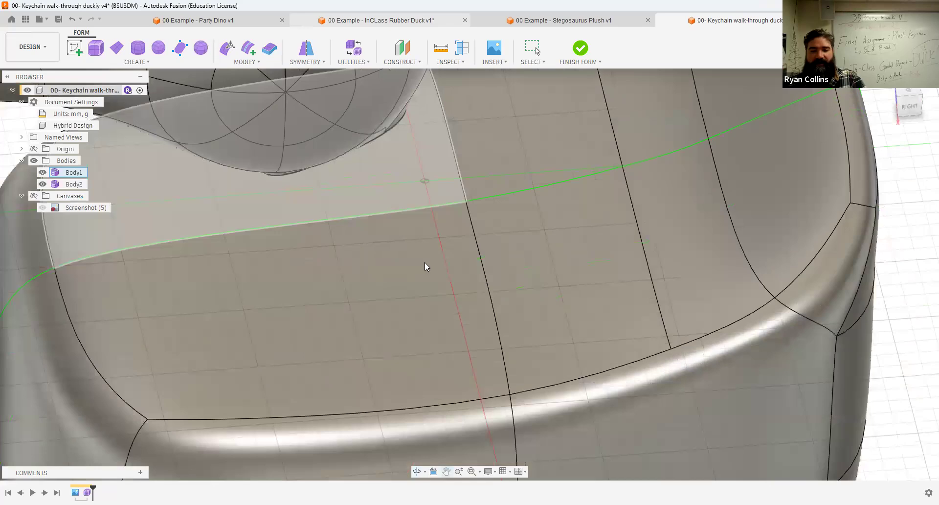
pyautogui.doubleClick(319, 246)
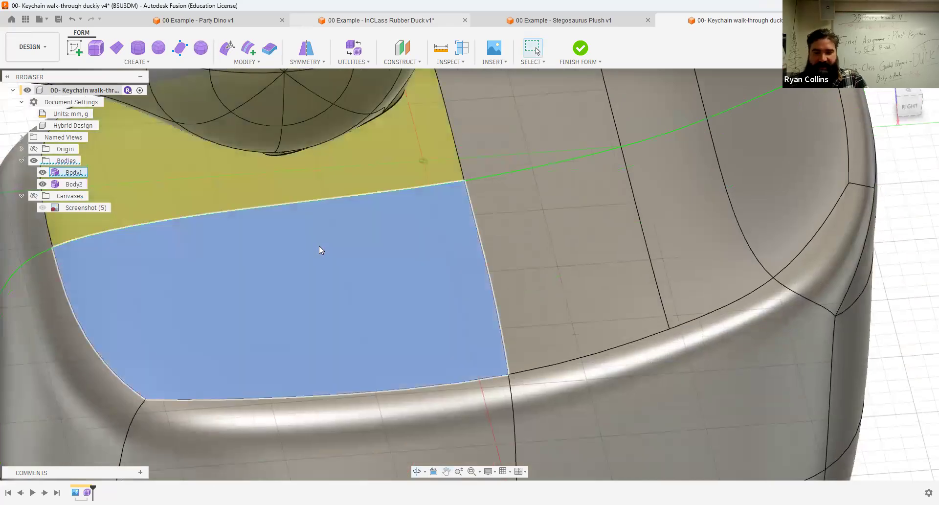
pyautogui.press('Delete')
pyautogui.scroll(-5, 328, 261)
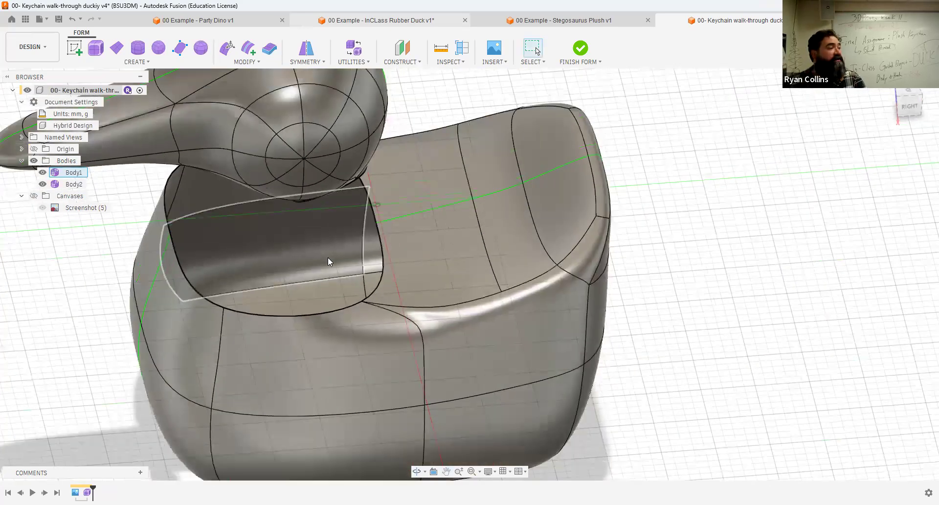
pyautogui.keyDown('shift'); pyautogui.moveTo(329, 259); pyautogui.dragTo(408, 290, button='middle'); pyautogui.keyUp('shift')
pyautogui.hotkey('ctrl', 'z')
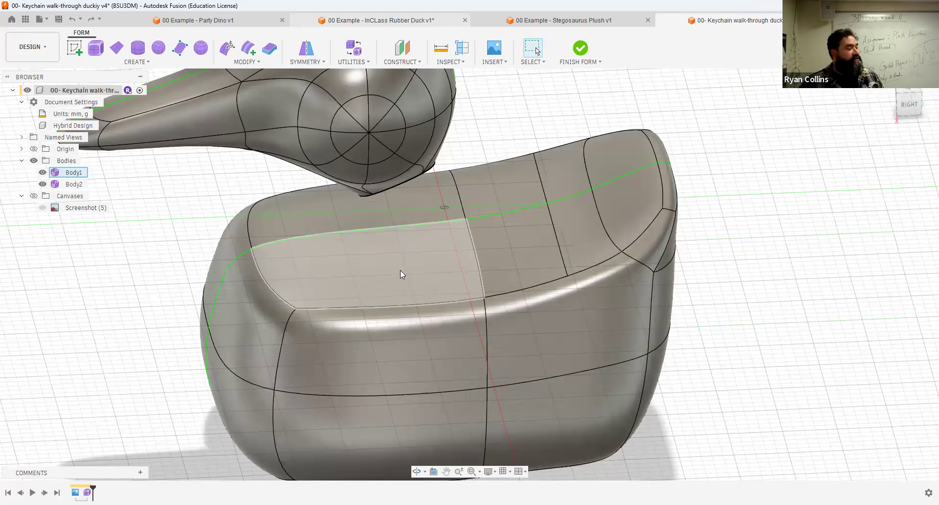
# Insert an edge across the front top faces of the duck's body from their two front edges, in Simple mode, Single side, at location 0.50
pyautogui.click(248, 47)
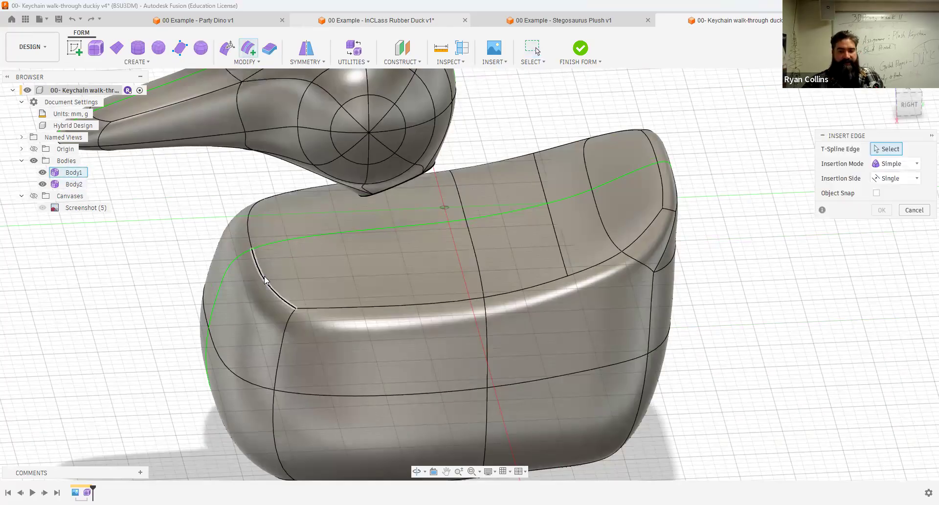
pyautogui.click(264, 280)
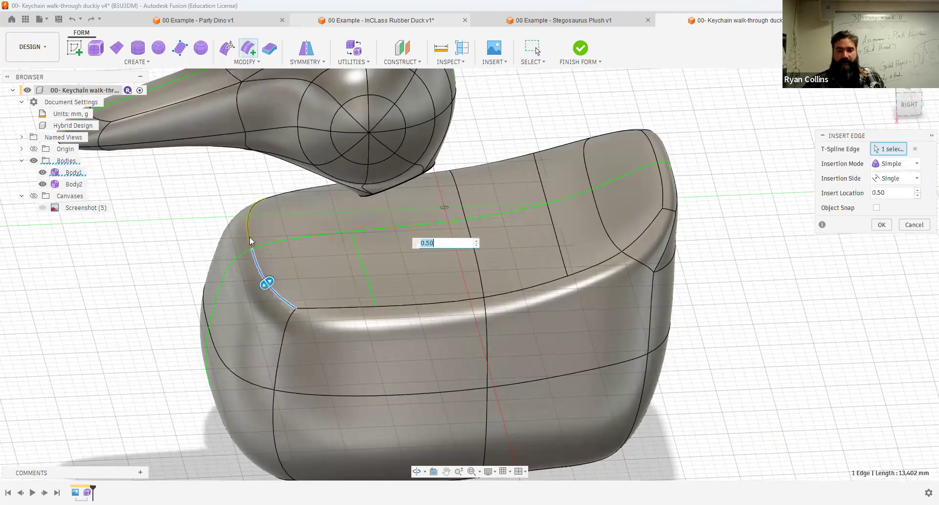
pyautogui.click(258, 252)
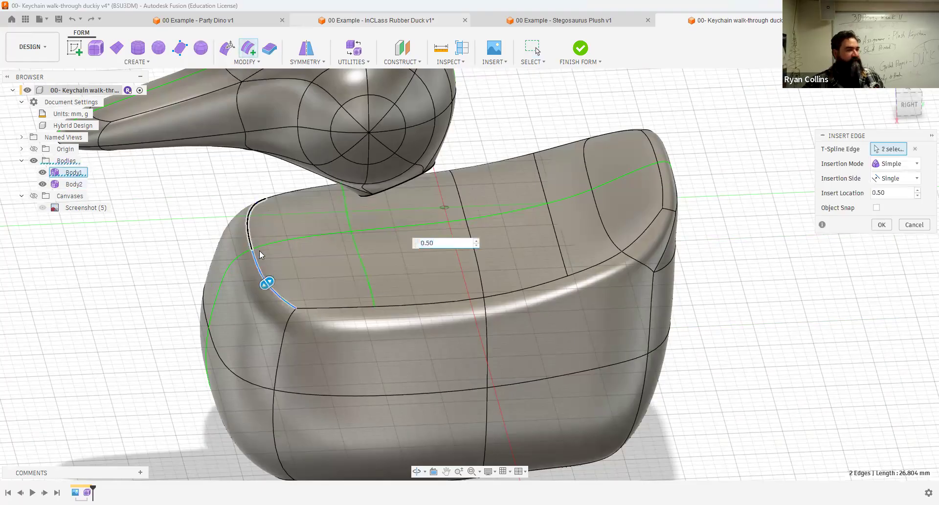
pyautogui.click(898, 179)
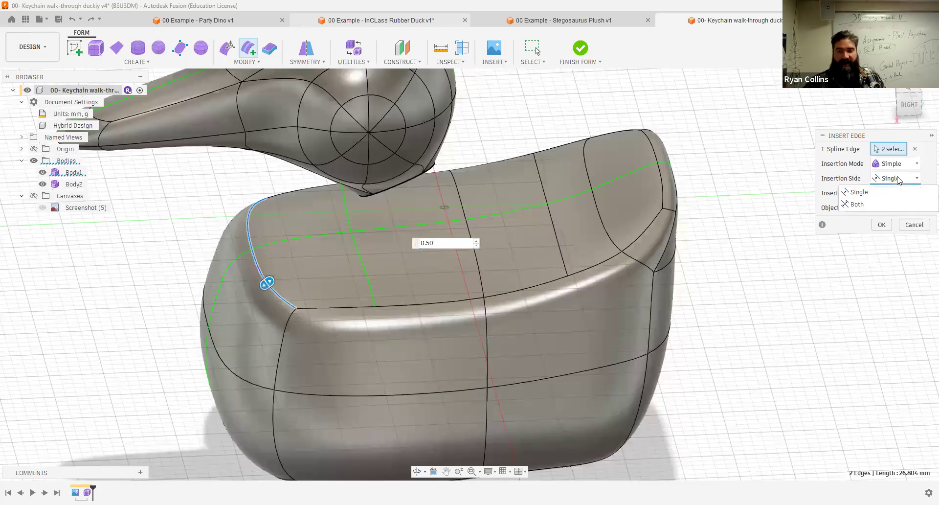
pyautogui.click(394, 262)
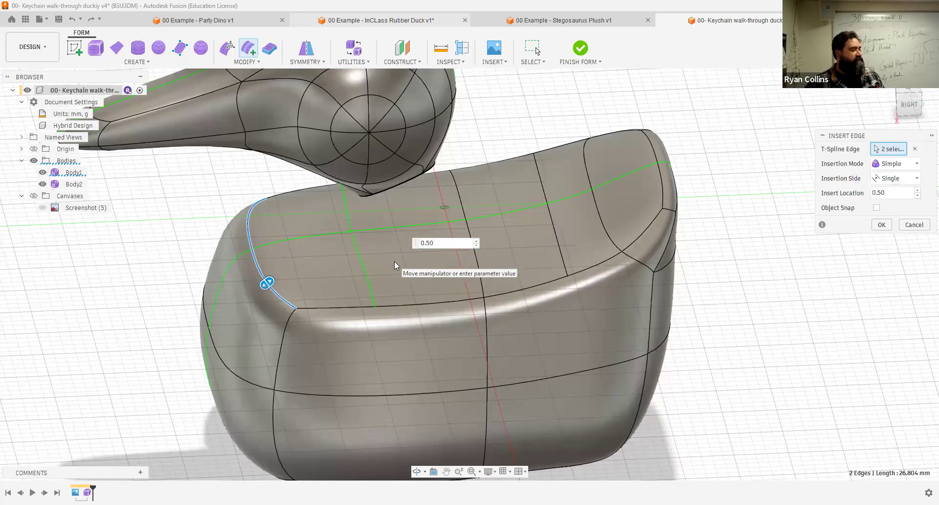
pyautogui.click(886, 226)
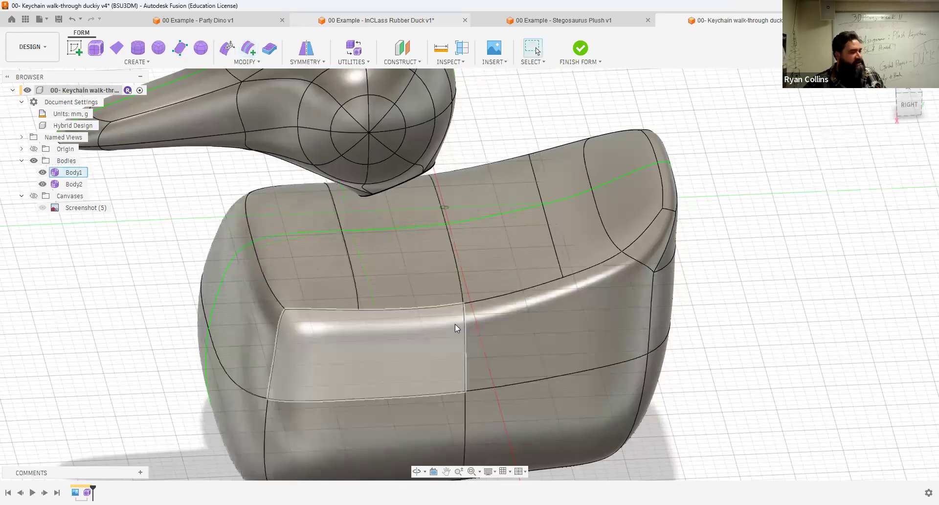
# Delete the narrow mirrored face pair on top of the duck's body to open a neck hole below the head
pyautogui.click(379, 251)
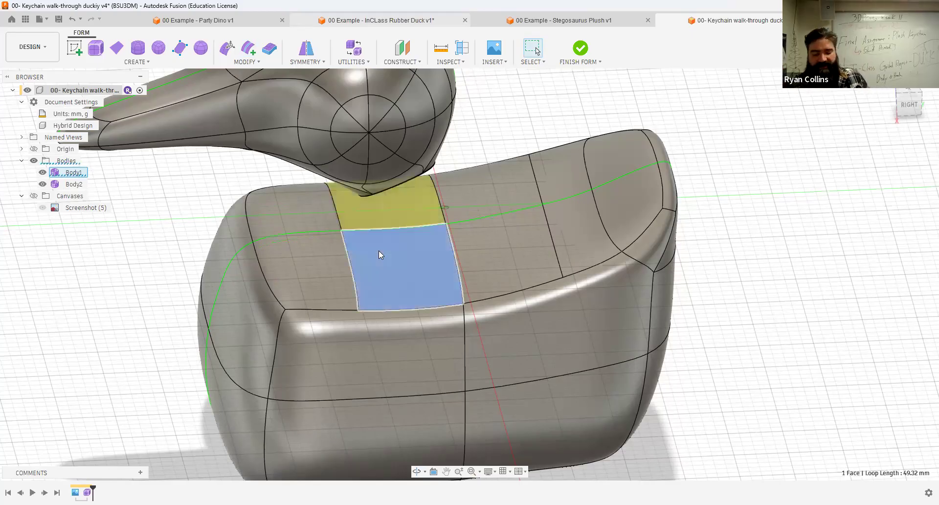
pyautogui.press('Delete')
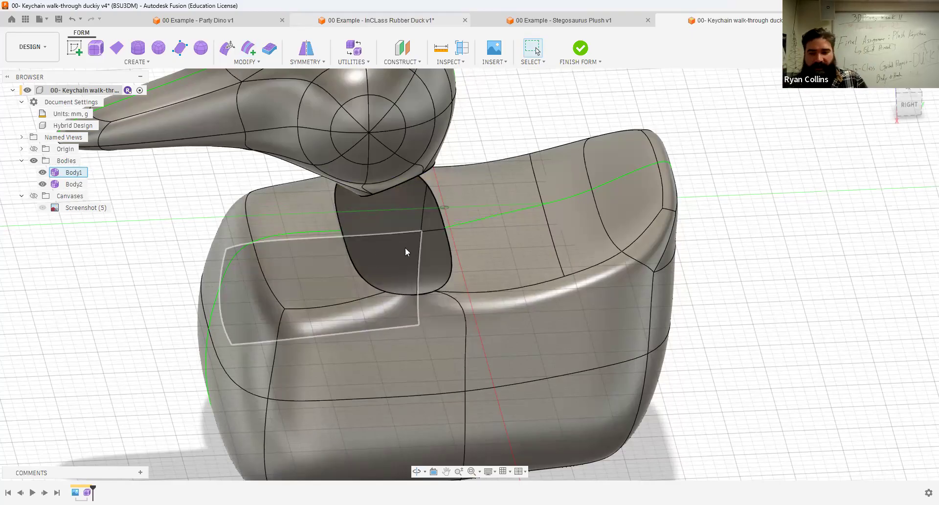
# Select the edge loop around the body's neck hole in Edit Form and scale it across the body's width to about 0.449
pyautogui.scroll(-4, 460, 298)
pyautogui.keyDown('shift'); pyautogui.moveTo(455, 288); pyautogui.dragTo(486, 290, button='middle'); pyautogui.keyUp('shift')
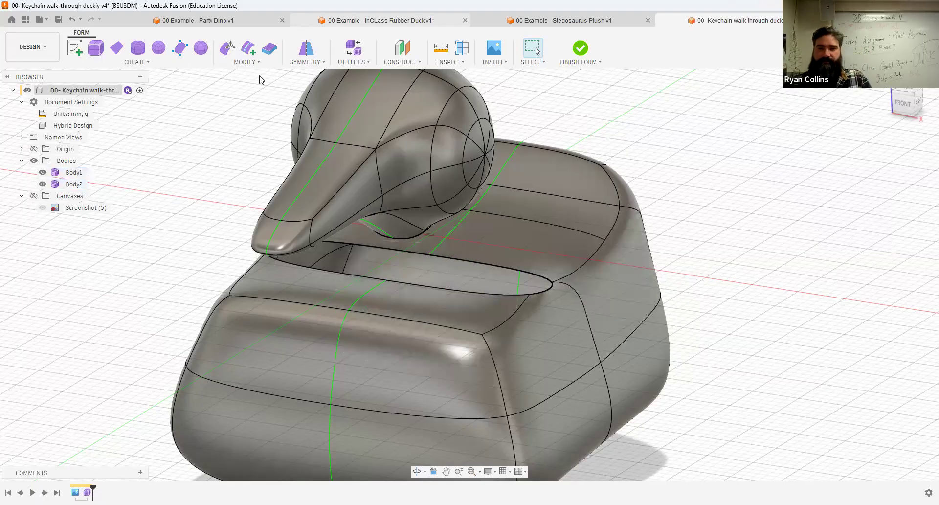
pyautogui.click(228, 48)
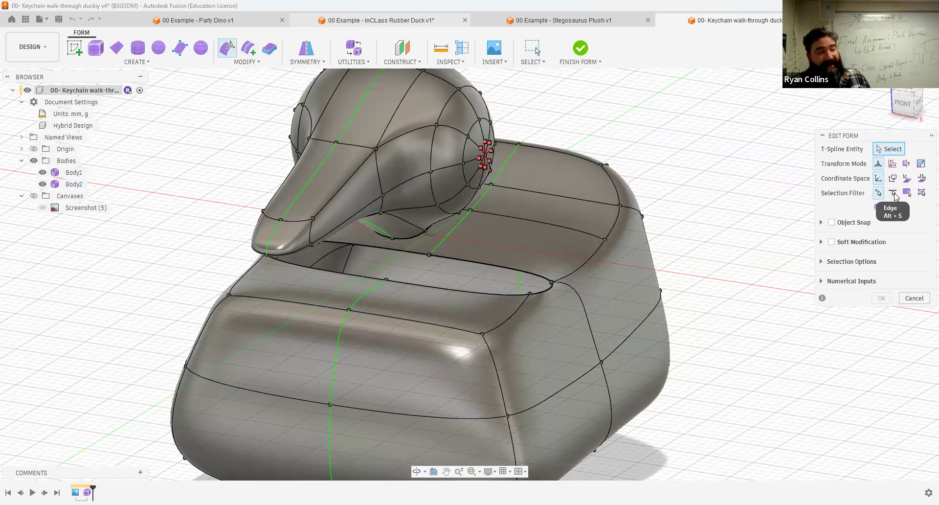
pyautogui.click(894, 194)
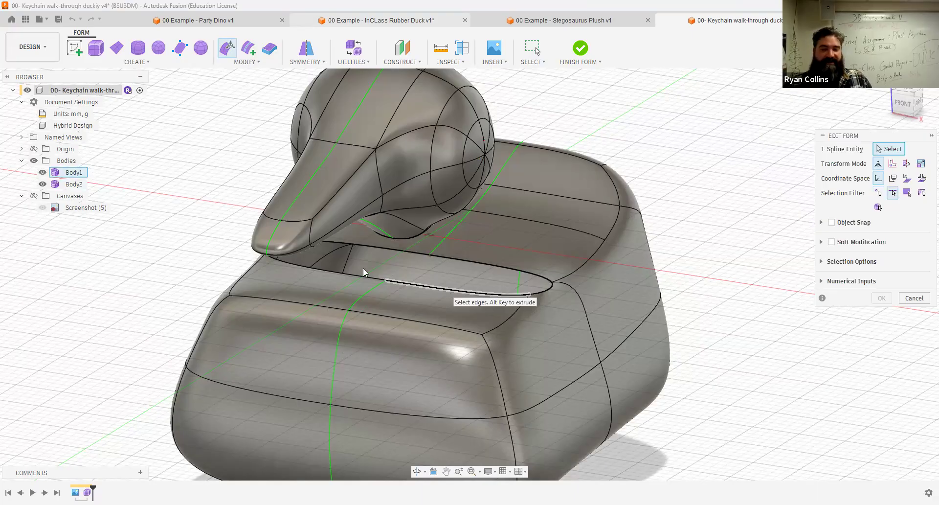
pyautogui.doubleClick(446, 289)
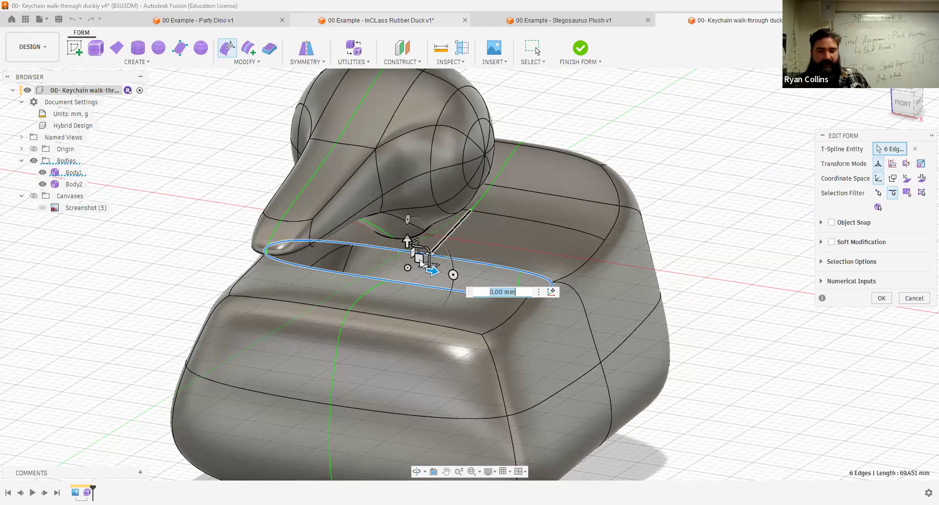
pyautogui.scroll(2, 445, 251)
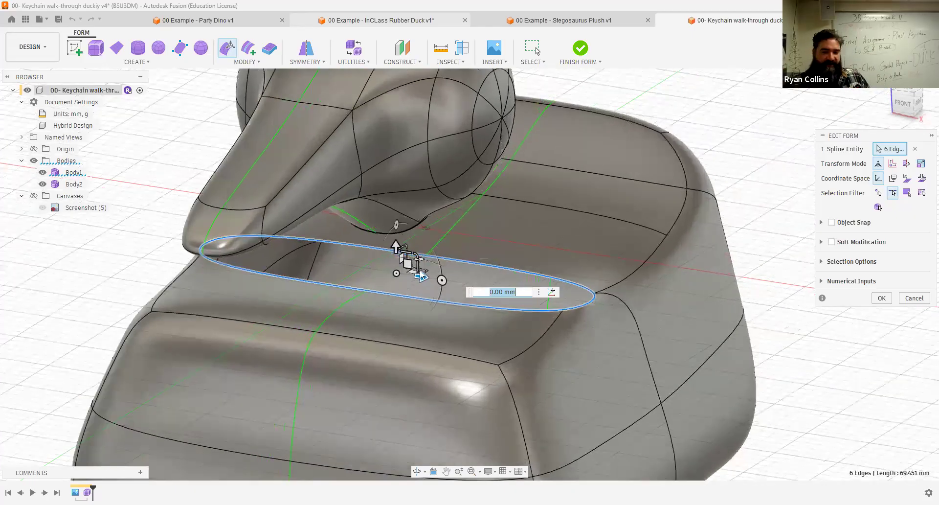
pyautogui.scroll(3, 420, 276)
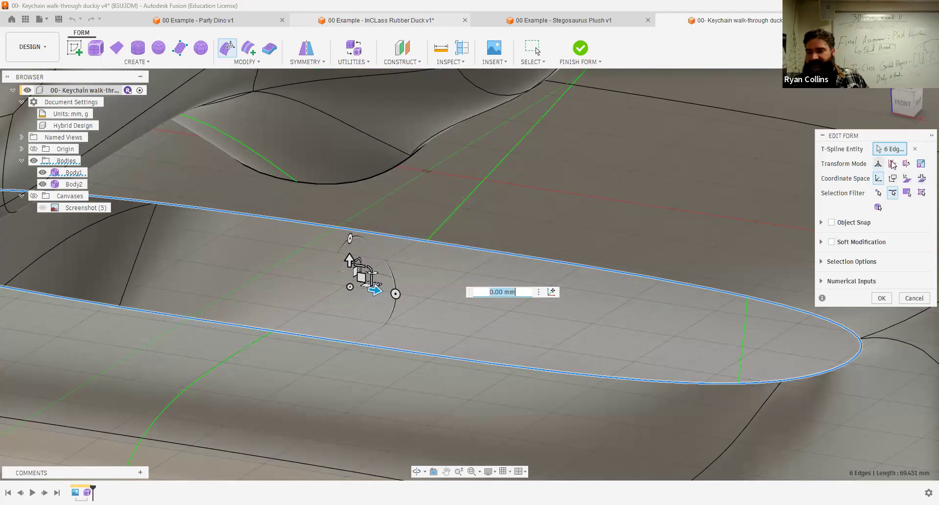
pyautogui.click(922, 164)
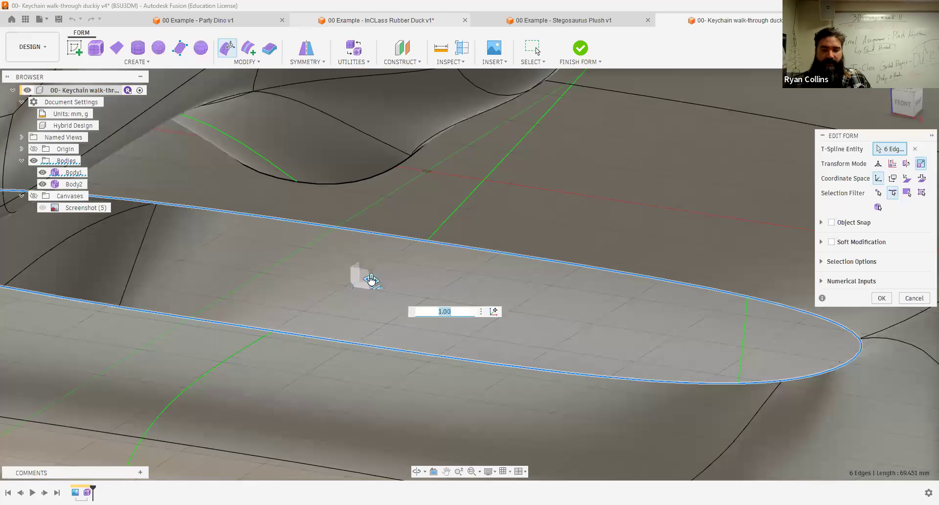
pyautogui.moveTo(351, 282); pyautogui.dragTo(359, 286)
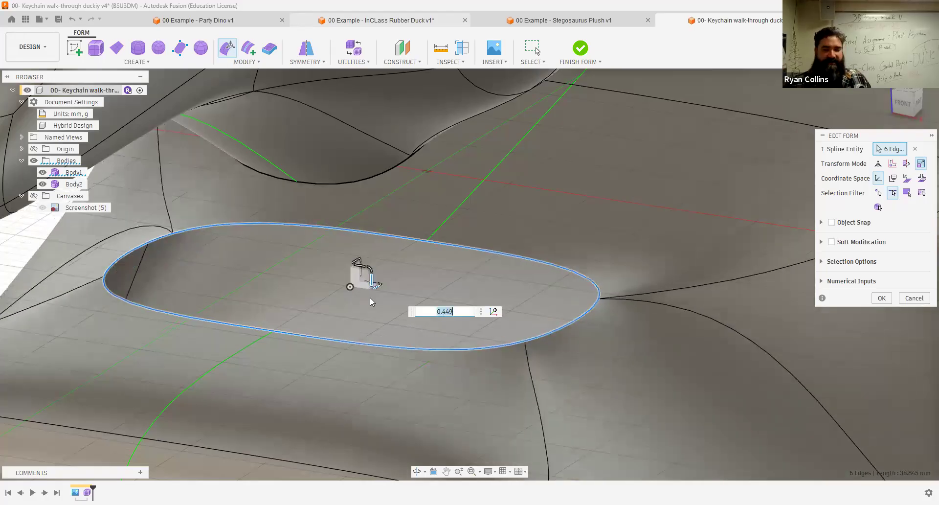
# Rotate the body's neck hole loop 15 degrees to tilt it toward the head's opening, and raise it about 0.66 mm
pyautogui.scroll(-5, 621, 323)
pyautogui.moveTo(621, 323)
pyautogui.keyDown('shift'); pyautogui.mouseDown(button='middle')
pyautogui.moveTo(504, 320)
pyautogui.moveTo(632, 312)
pyautogui.moveTo(562, 327)
pyautogui.moveTo(607, 320)
pyautogui.mouseUp(button='middle'); pyautogui.keyUp('shift')
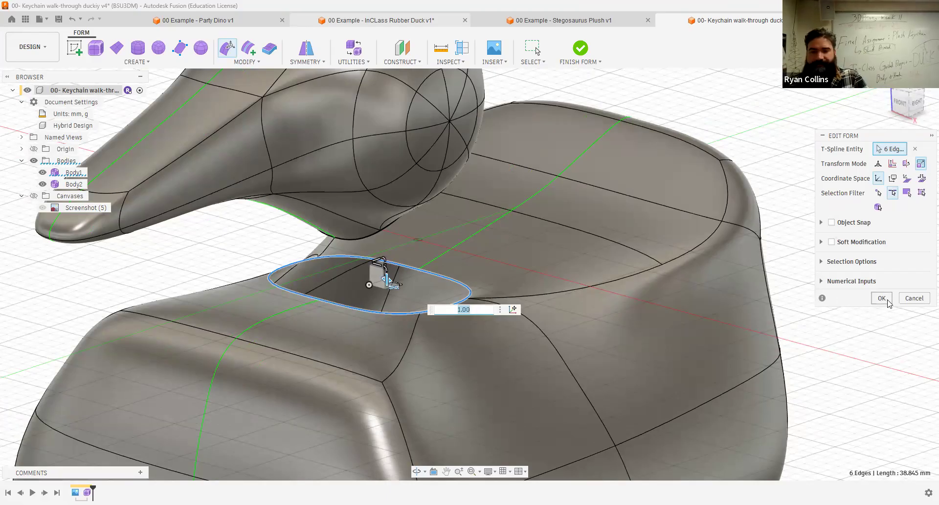
pyautogui.keyDown('shift'); pyautogui.moveTo(721, 318); pyautogui.dragTo(694, 310, button='middle'); pyautogui.keyUp('shift')
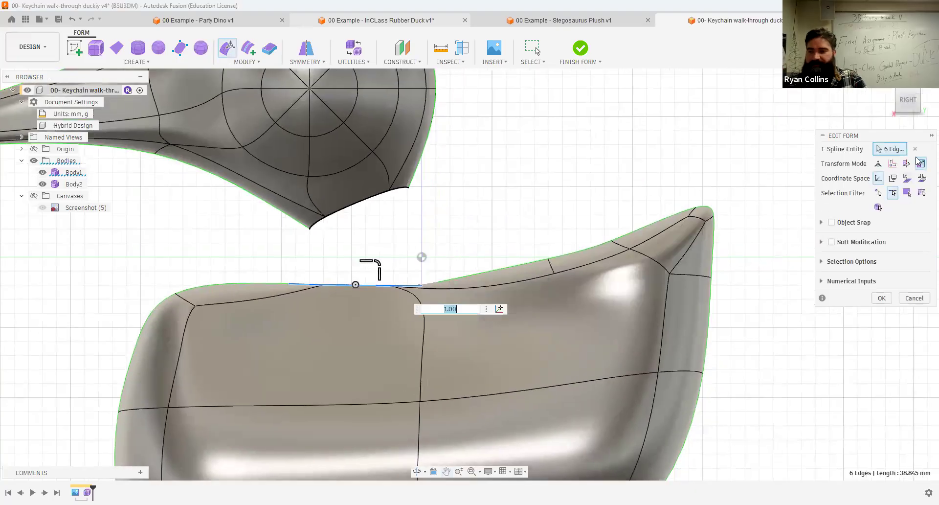
pyautogui.click(877, 164)
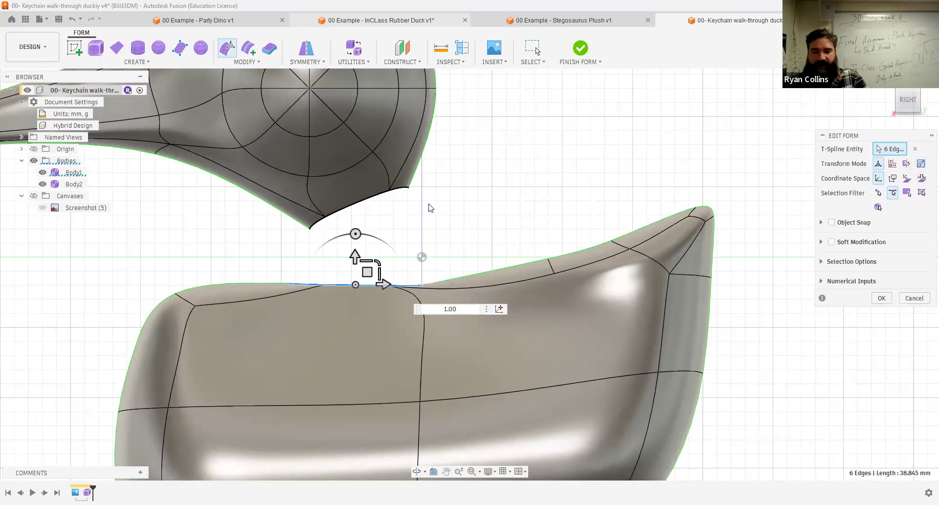
pyautogui.moveTo(341, 268); pyautogui.dragTo(315, 270, button='middle')
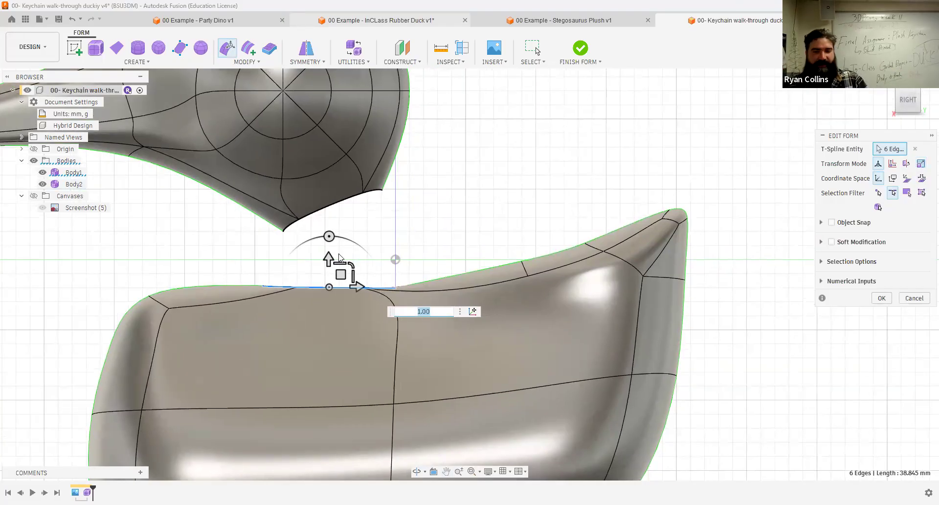
pyautogui.moveTo(328, 232); pyautogui.dragTo(316, 236)
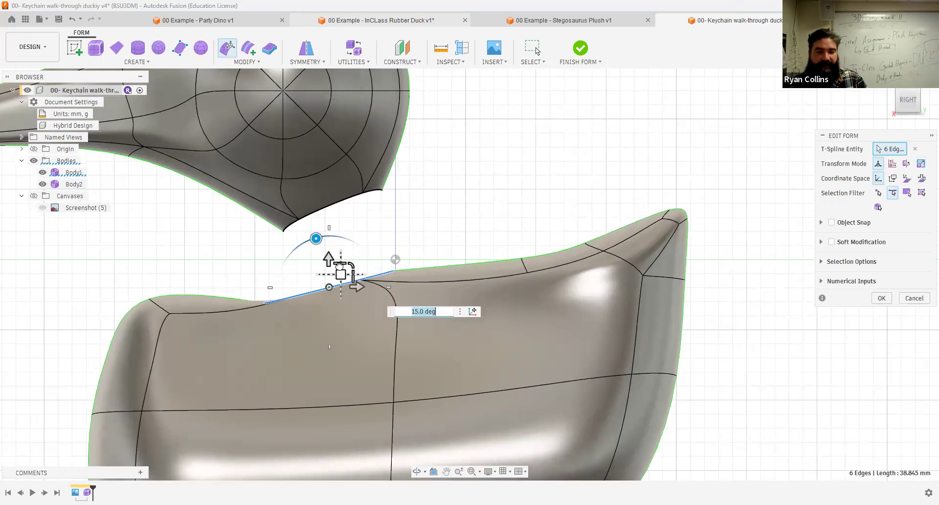
pyautogui.moveTo(340, 266); pyautogui.dragTo(339, 264)
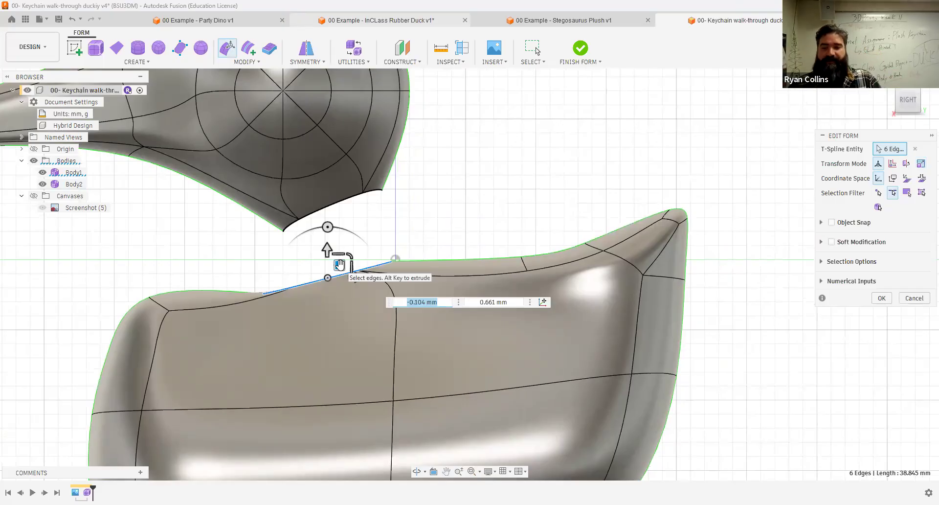
# Finish editing the neck hole and save the design as a new version with the description "neck holes"
pyautogui.keyDown('shift'); pyautogui.moveTo(245, 255); pyautogui.dragTo(149, 236, button='middle'); pyautogui.keyUp('shift')
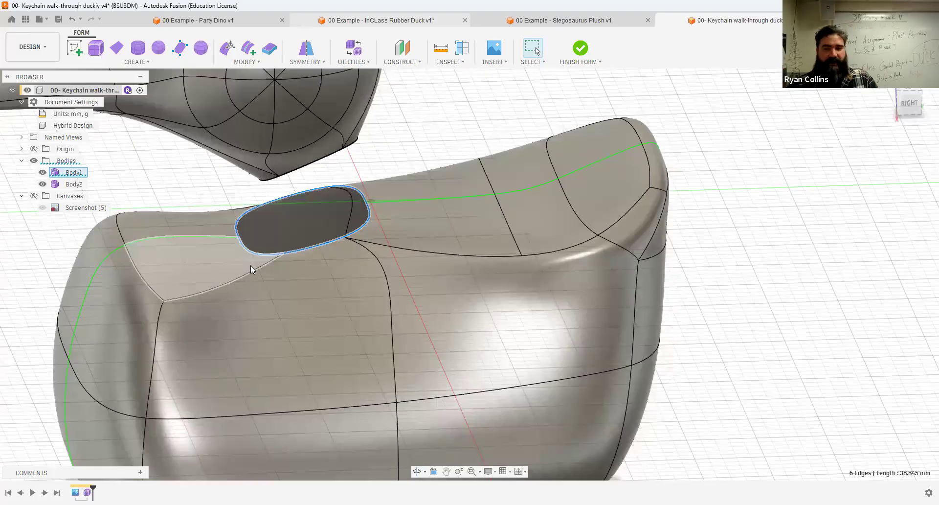
pyautogui.scroll(-4, 250, 265)
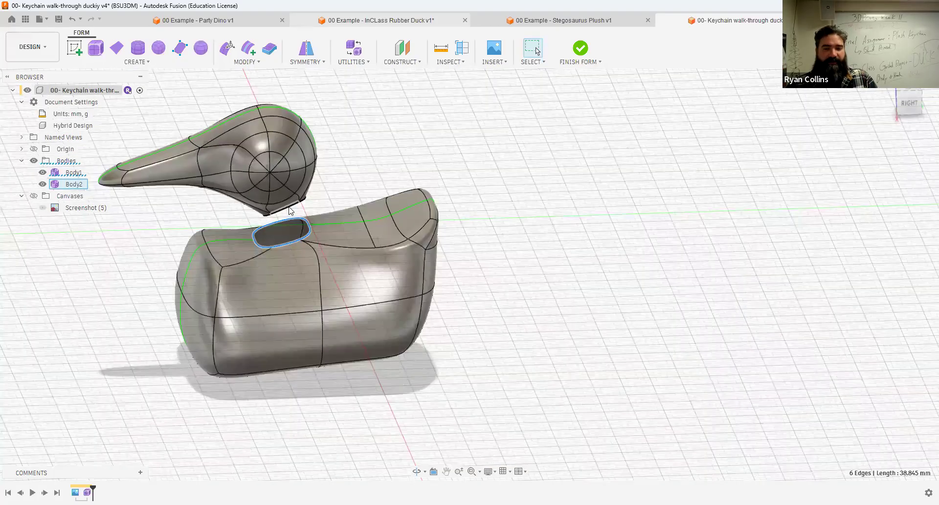
pyautogui.scroll(3, 295, 211)
pyautogui.click(909, 104)
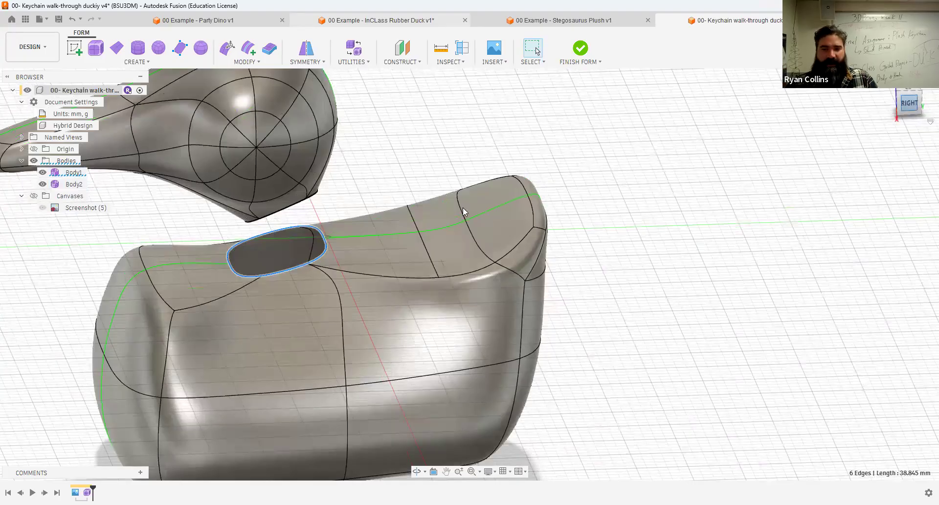
pyautogui.moveTo(403, 185); pyautogui.dragTo(538, 137, button='middle')
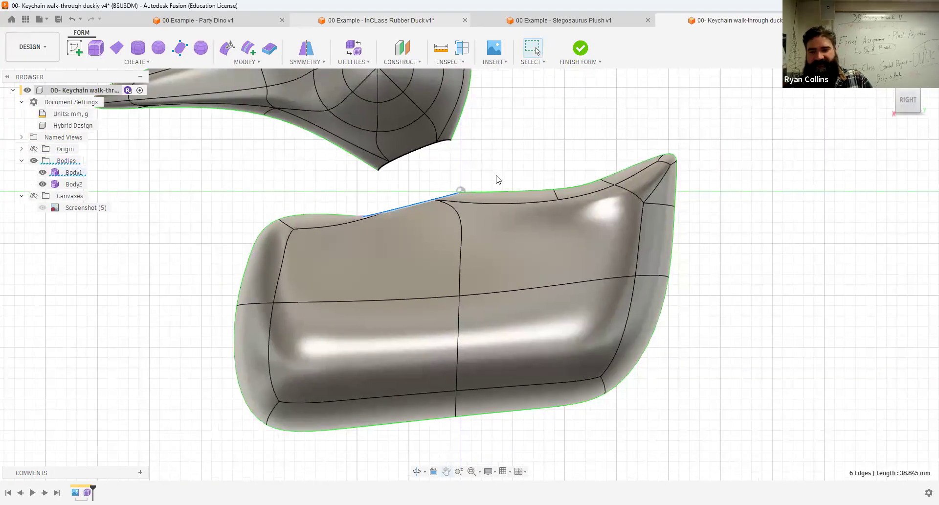
pyautogui.hotkey('ctrl', 's')
pyautogui.write('neck holes')
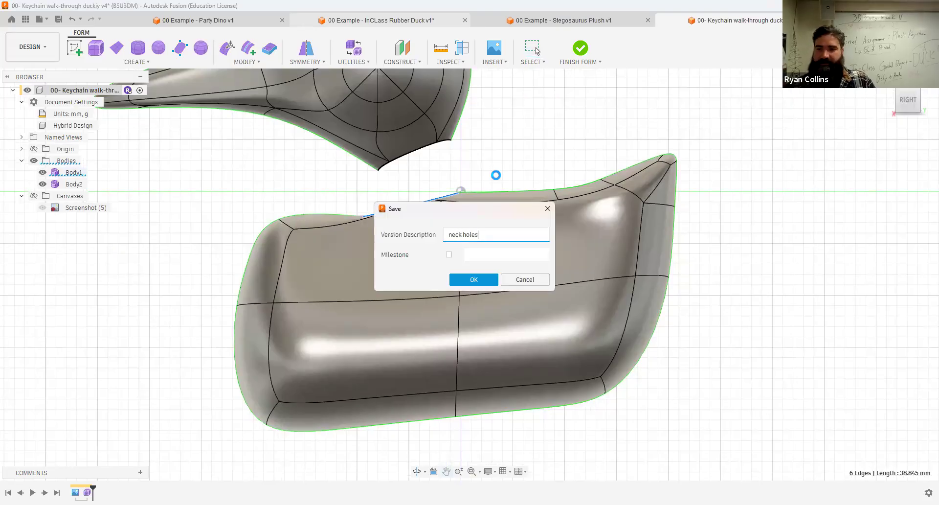
pyautogui.press('Return')
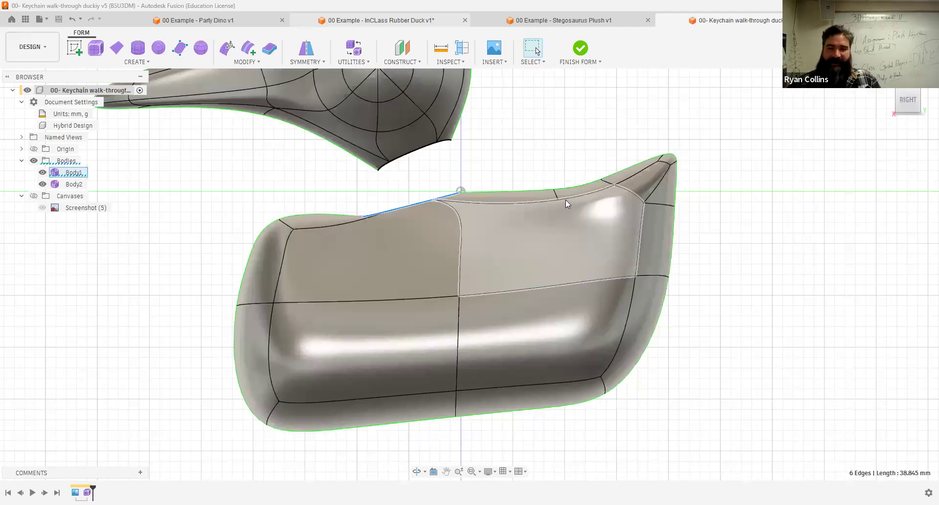
pyautogui.keyDown('shift'); pyautogui.moveTo(296, 228); pyautogui.dragTo(259, 108, button='middle'); pyautogui.keyUp('shift')
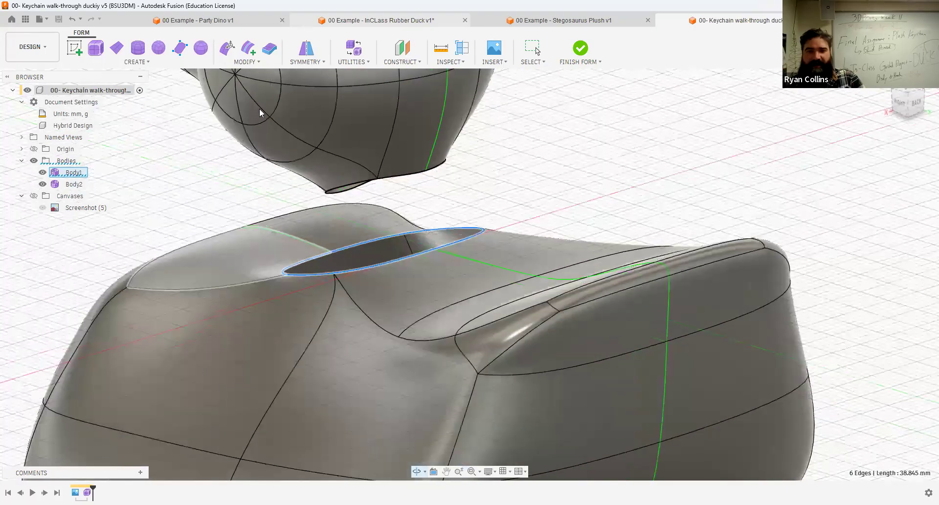
pyautogui.click(247, 61)
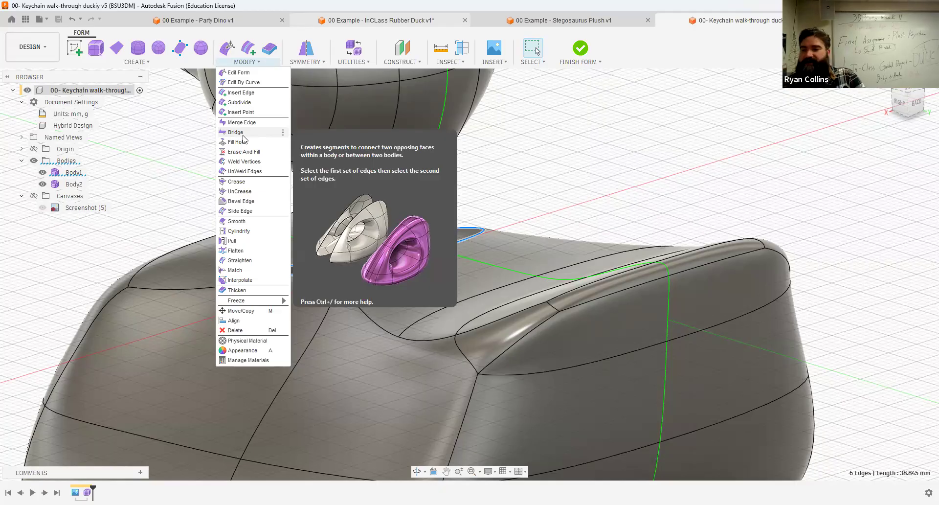
pyautogui.click(242, 135)
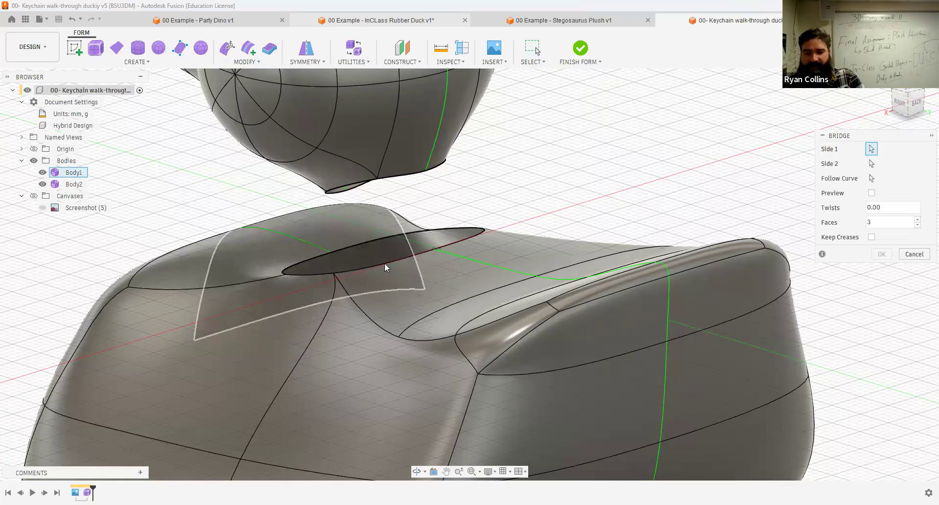
pyautogui.scroll(4, 384, 264)
pyautogui.click(447, 240)
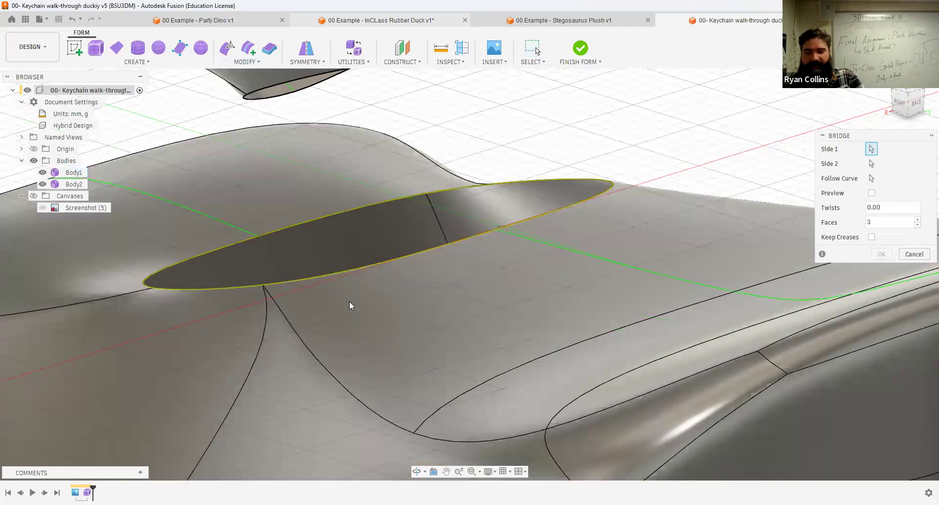
pyautogui.scroll(3, 385, 301)
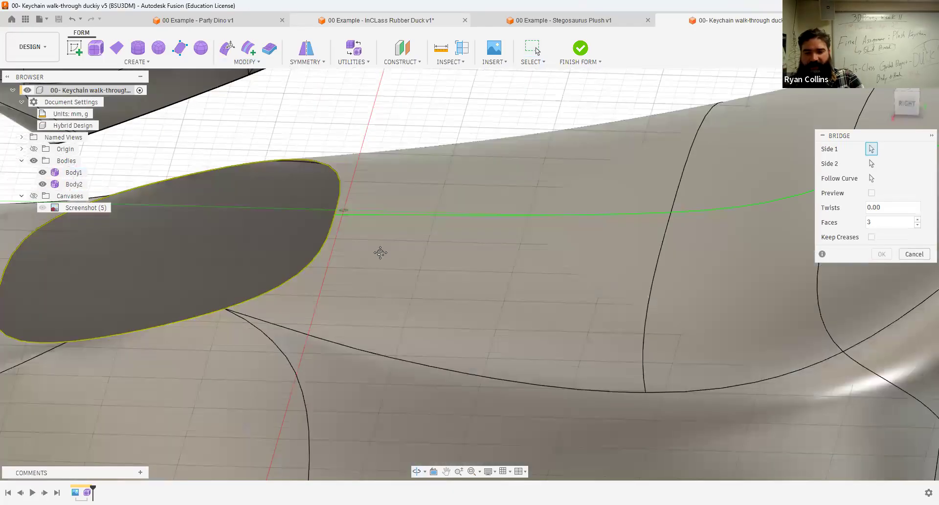
pyautogui.moveTo(380, 252); pyautogui.dragTo(433, 232, button='middle')
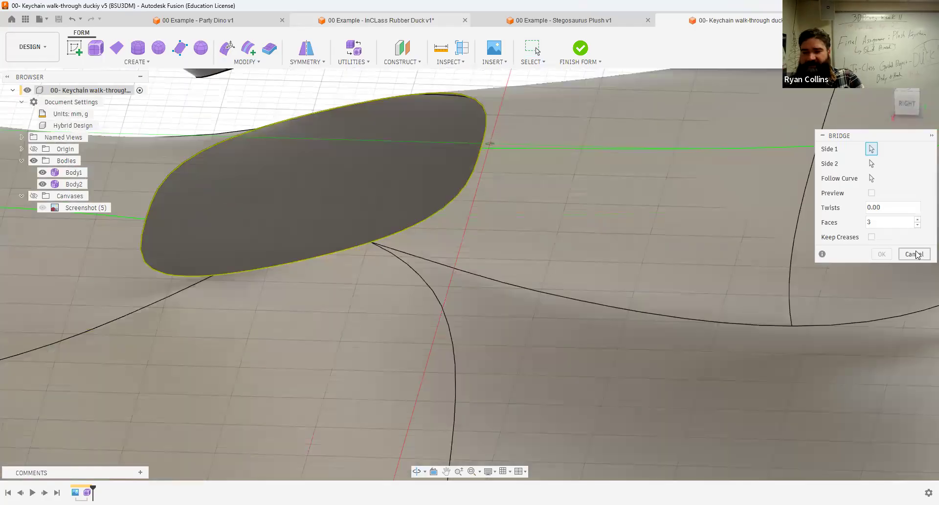
pyautogui.press('Escape')
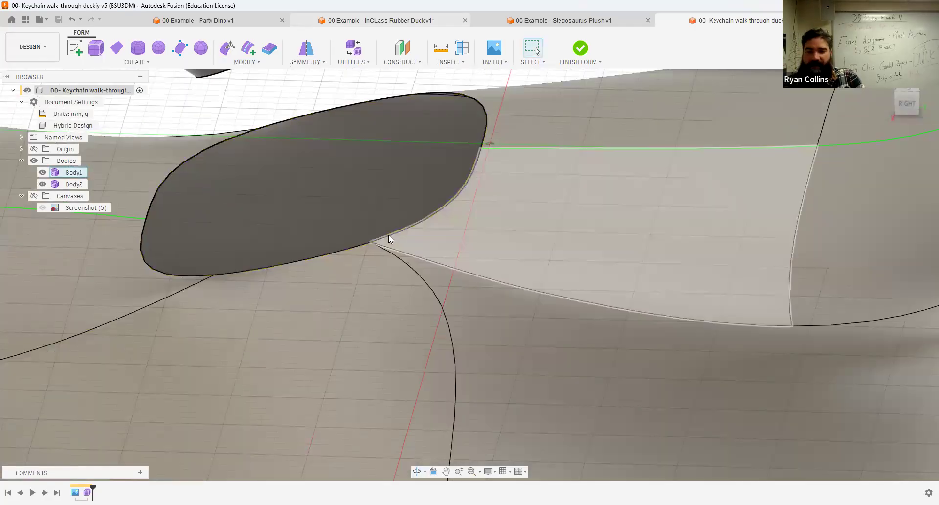
# Highlight the faces bordering the body's neck hole to examine how the surrounding edges divide it
pyautogui.click(427, 277)
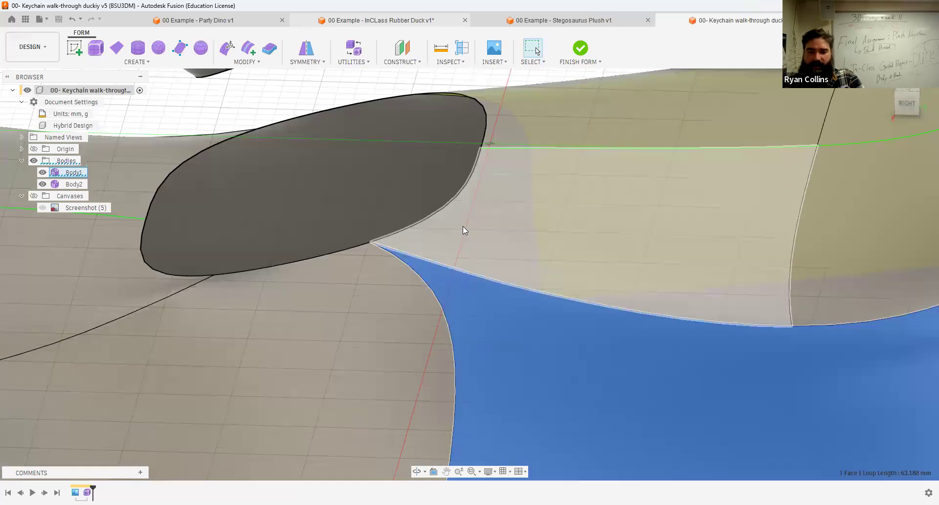
pyautogui.click(463, 226)
pyautogui.keyDown('shift'); pyautogui.click(327, 288); pyautogui.keyUp('shift')
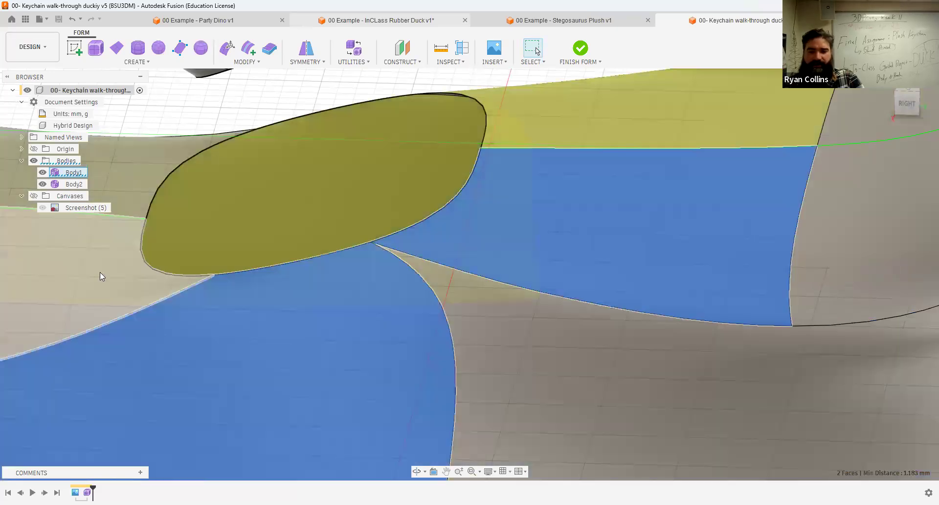
pyautogui.keyDown('shift'); pyautogui.click(99, 272); pyautogui.keyUp('shift')
pyautogui.scroll(-3, 258, 280)
pyautogui.scroll(5, 398, 292)
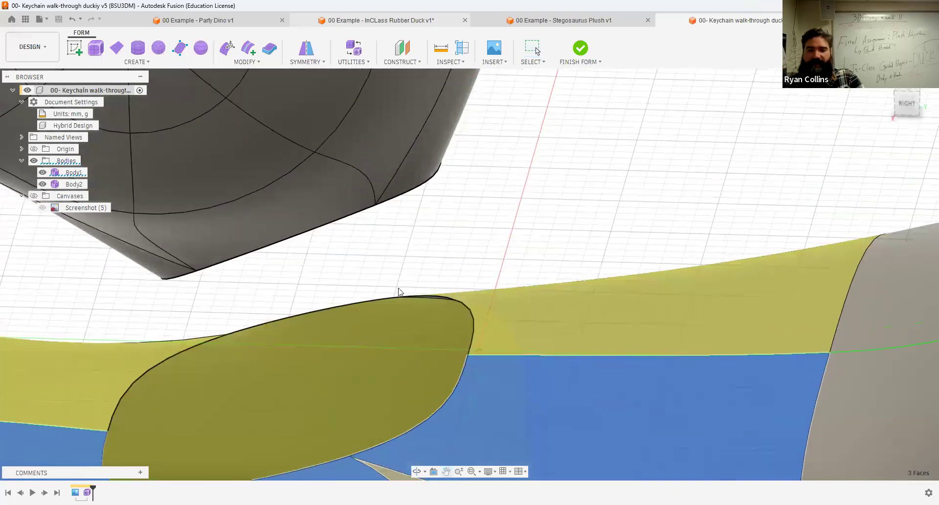
# Highlight the faces bordering the head's neck hole to examine how the surrounding edges divide the opening
pyautogui.moveTo(399, 292); pyautogui.dragTo(397, 307, button='middle')
pyautogui.scroll(3, 390, 253)
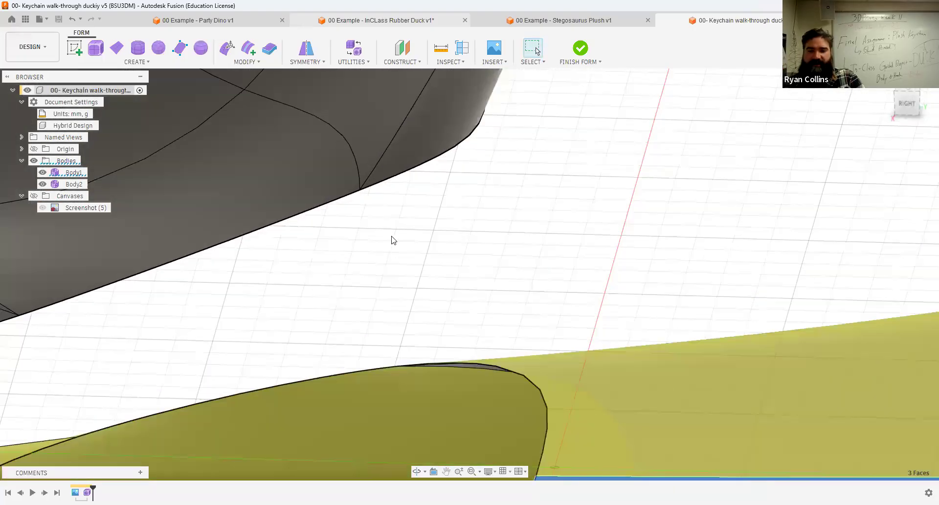
pyautogui.click(391, 228)
pyautogui.click(365, 122)
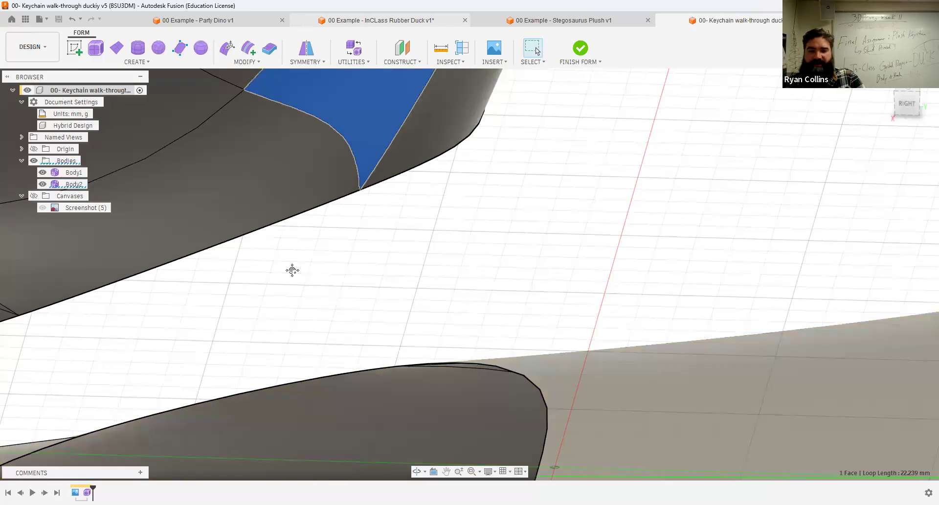
pyautogui.moveTo(291, 268); pyautogui.dragTo(524, 212, button='middle')
pyautogui.keyDown('shift'); pyautogui.click(209, 174); pyautogui.keyUp('shift')
pyautogui.keyDown('shift'); pyautogui.moveTo(320, 268); pyautogui.dragTo(342, 256, button='middle'); pyautogui.keyUp('shift')
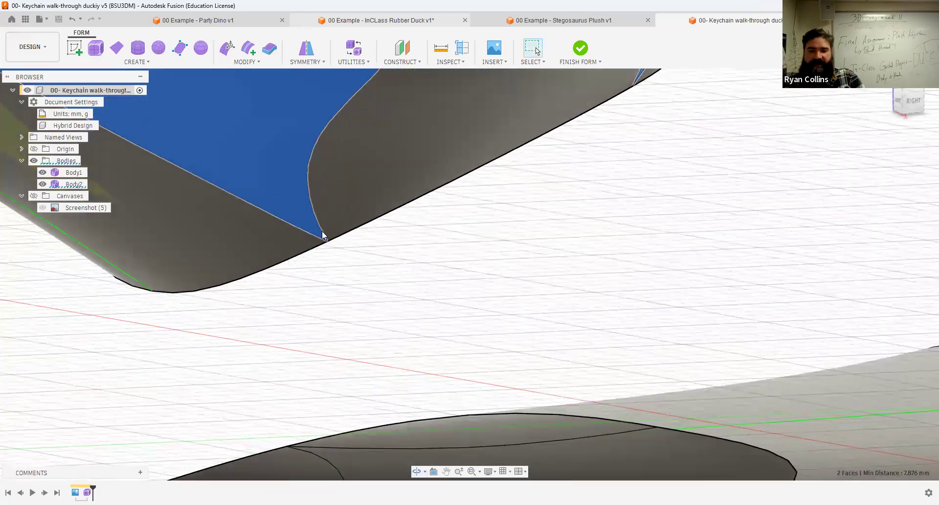
pyautogui.click(348, 266)
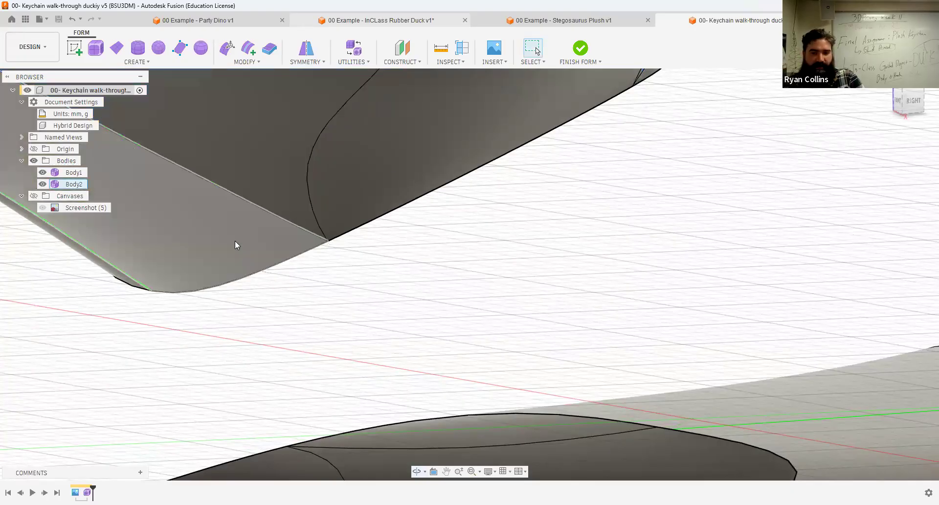
pyautogui.click(234, 244)
pyautogui.keyDown('shift'); pyautogui.moveTo(390, 169); pyautogui.dragTo(555, 198, button='middle'); pyautogui.keyUp('shift')
pyautogui.click(556, 197)
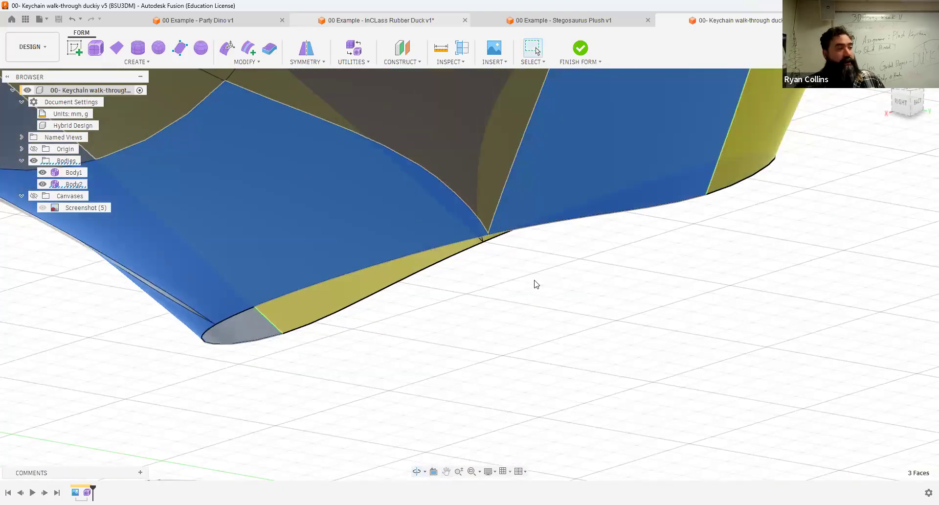
pyautogui.click(536, 284)
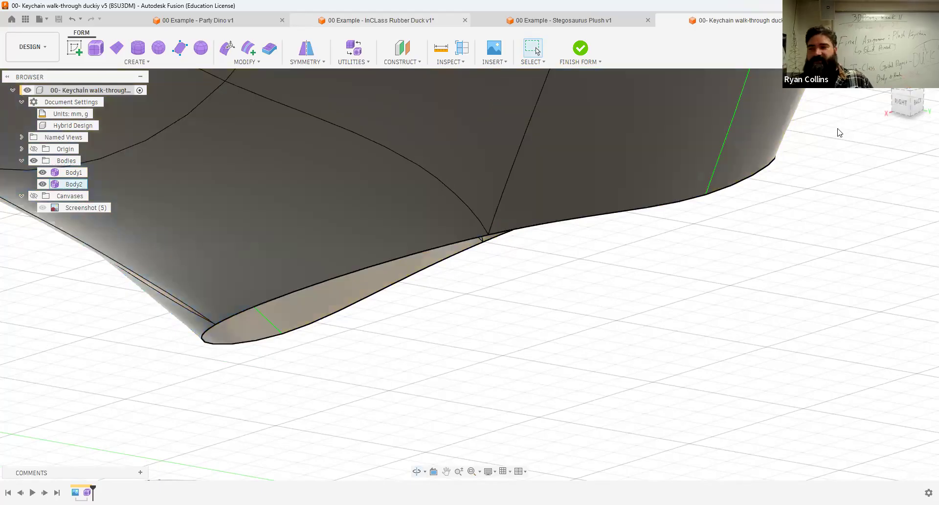
# Start a Bridge with the edge loop around the body's neck hole as its first side
pyautogui.click(901, 102)
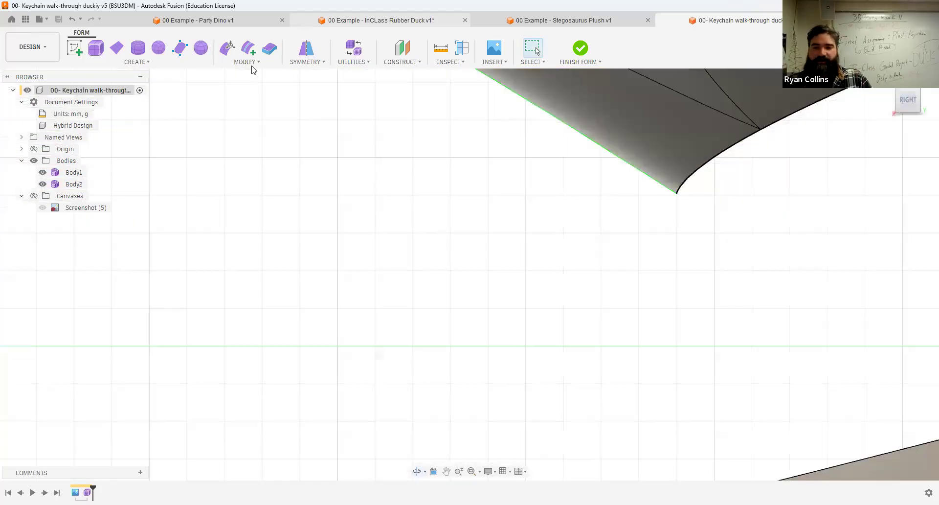
pyautogui.click(247, 62)
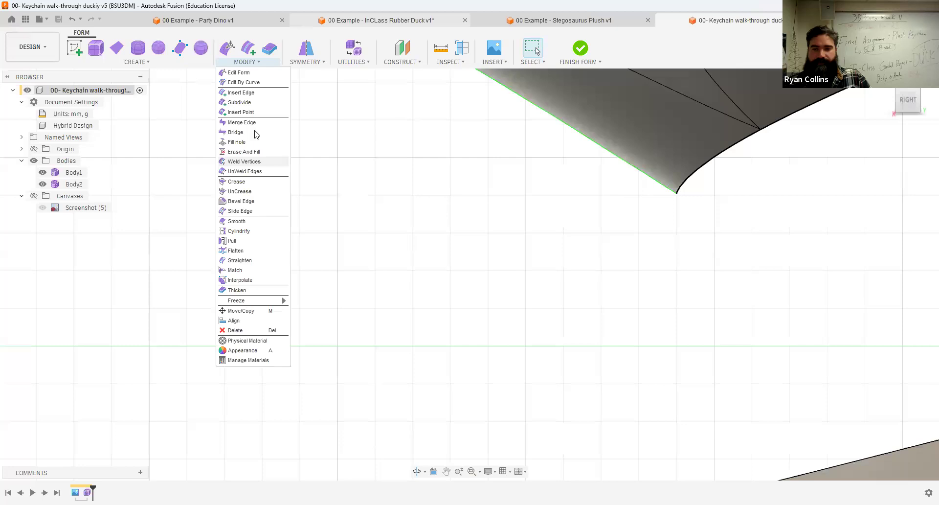
pyautogui.moveTo(510, 260); pyautogui.dragTo(517, 325, button='middle')
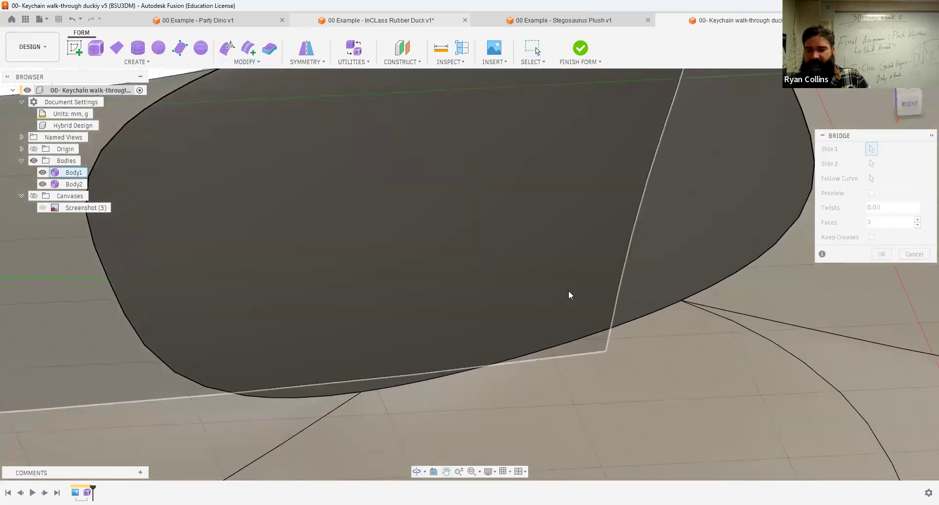
pyautogui.doubleClick(542, 309)
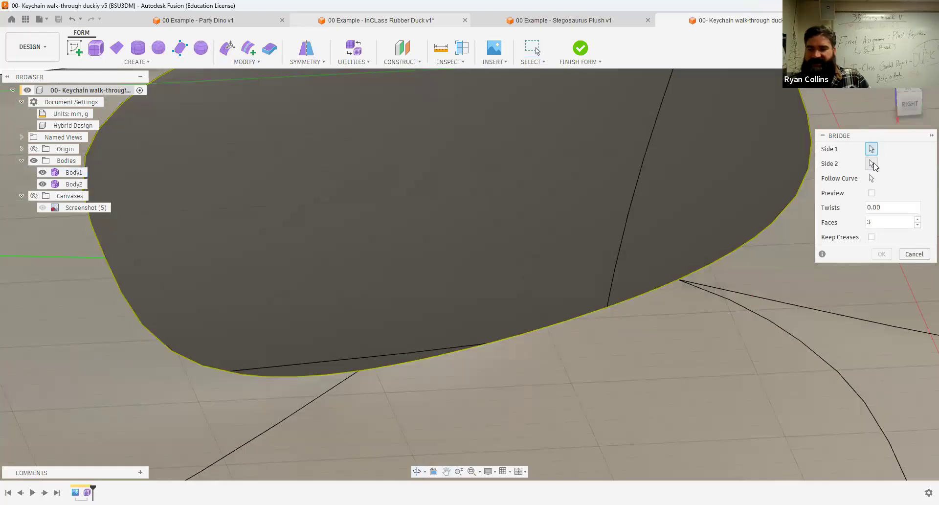
# Pick the edge loop around the head's neck hole as the bridge's second side
pyautogui.click(872, 165)
pyautogui.keyDown('shift'); pyautogui.moveTo(626, 236); pyautogui.dragTo(616, 440, button='middle'); pyautogui.keyUp('shift')
pyautogui.scroll(-2, 507, 287)
pyautogui.moveTo(507, 288); pyautogui.dragTo(548, 416, button='middle')
pyautogui.scroll(3, 550, 140)
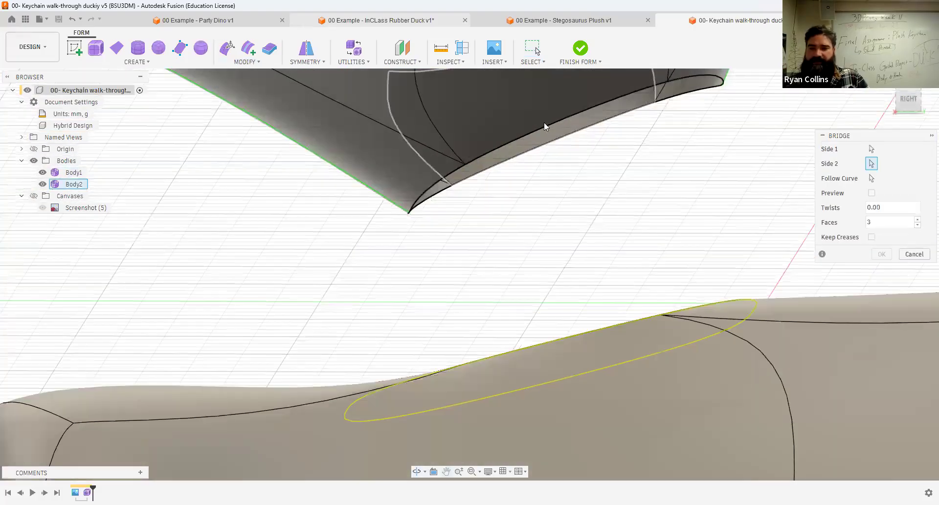
pyautogui.doubleClick(542, 135)
pyautogui.scroll(3, 454, 229)
pyautogui.moveTo(542, 165); pyautogui.dragTo(545, 264, button='middle')
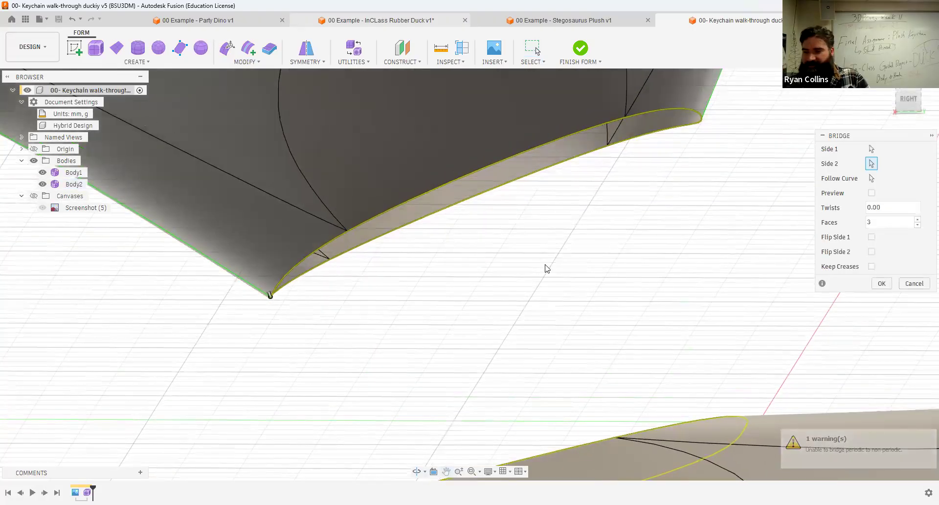
# Compare the direction arrows on both neck loops and turn on the bridge preview
pyautogui.scroll(-5, 489, 277)
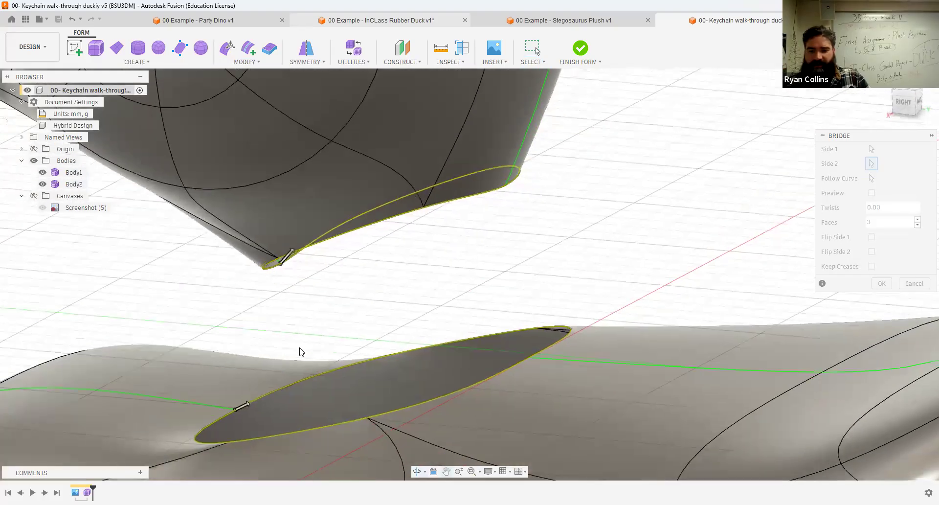
pyautogui.keyDown('shift'); pyautogui.moveTo(300, 296); pyautogui.dragTo(197, 307, button='middle'); pyautogui.keyUp('shift')
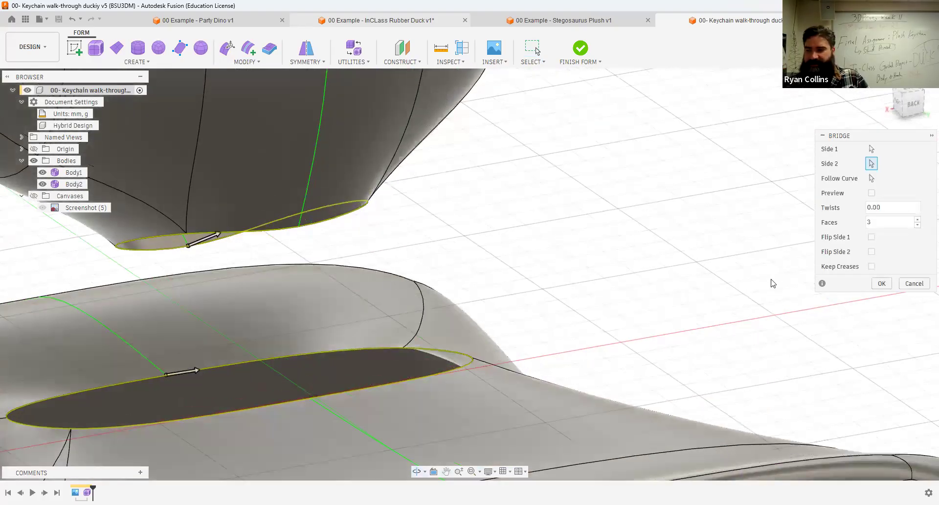
pyautogui.click(872, 193)
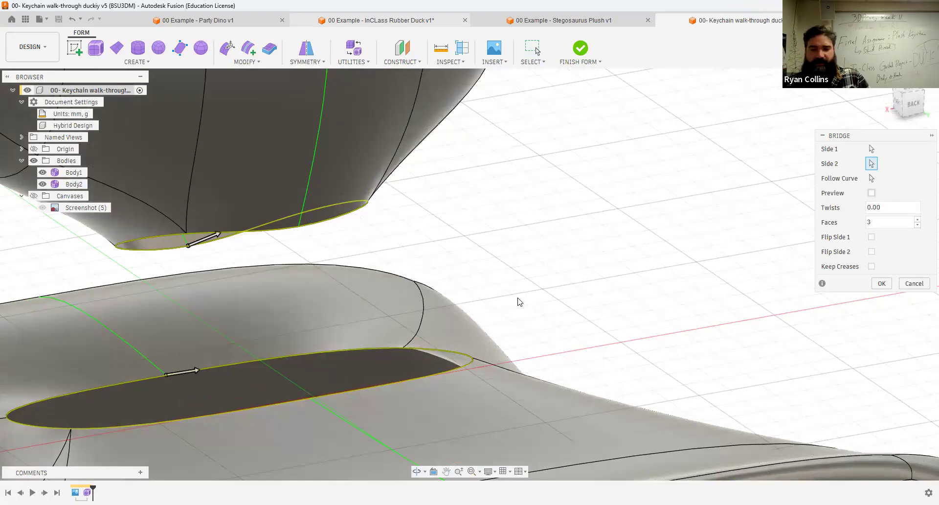
pyautogui.keyDown('shift'); pyautogui.moveTo(517, 299); pyautogui.dragTo(537, 280, button='middle'); pyautogui.keyUp('shift')
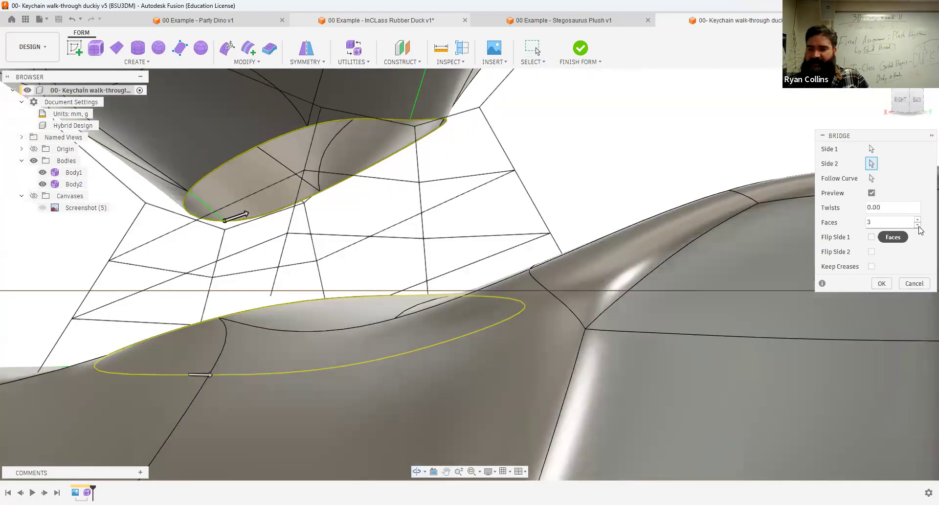
# Set the bridge to 1 face and create the neck joining the head and body
pyautogui.click(917, 225)
pyautogui.click(918, 225)
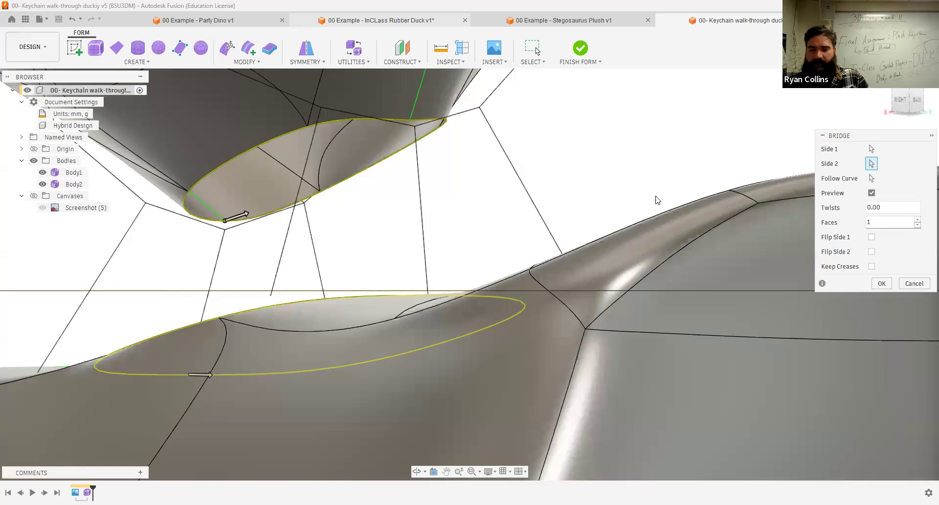
pyautogui.scroll(-2, 621, 189)
pyautogui.scroll(-1, 622, 189)
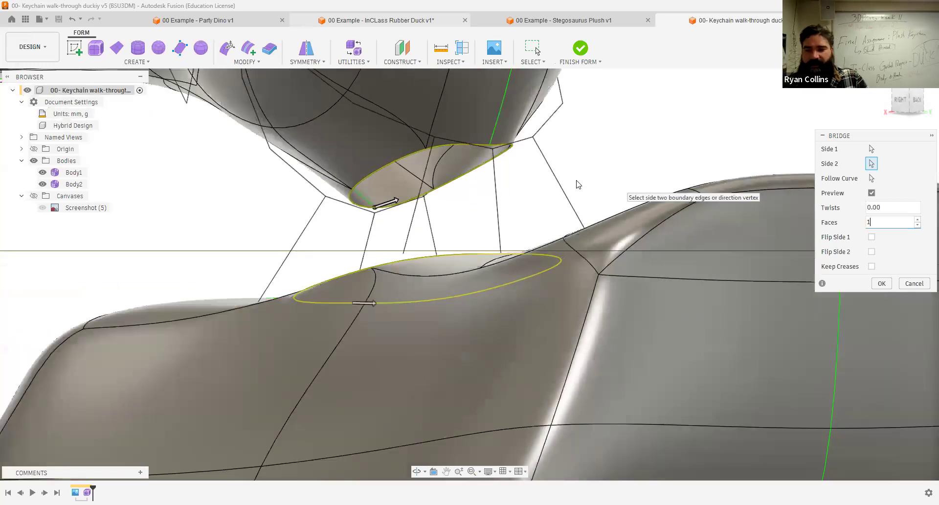
pyautogui.click(879, 286)
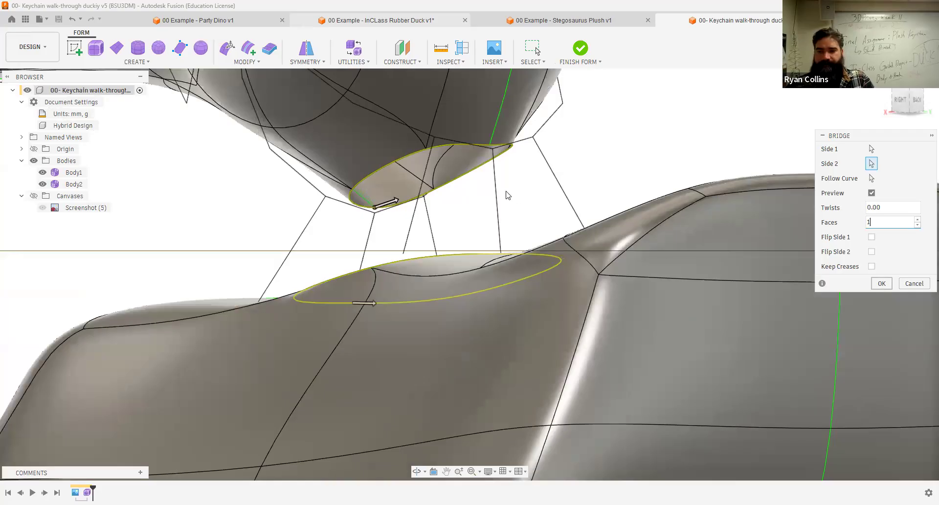
pyautogui.keyDown('shift'); pyautogui.moveTo(536, 191); pyautogui.dragTo(616, 237, button='middle'); pyautogui.keyUp('shift')
pyautogui.scroll(-4, 584, 228)
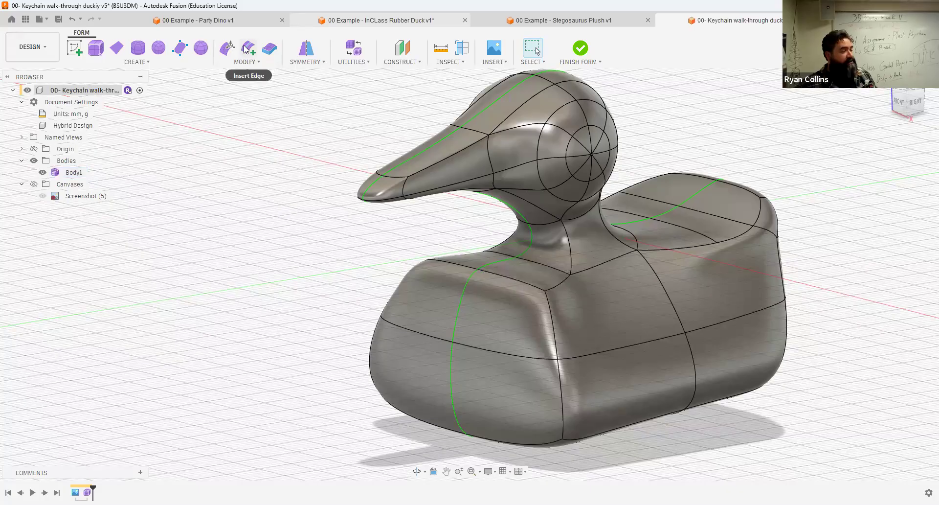
# Try to delete the vertical edge on the side of the bridged neck
pyautogui.click(570, 251)
pyautogui.scroll(5, 571, 252)
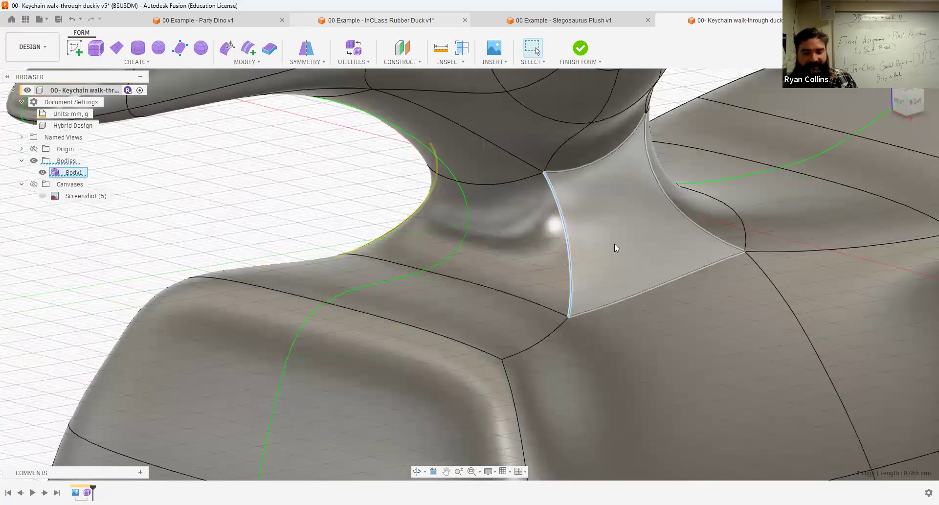
pyautogui.press('Delete')
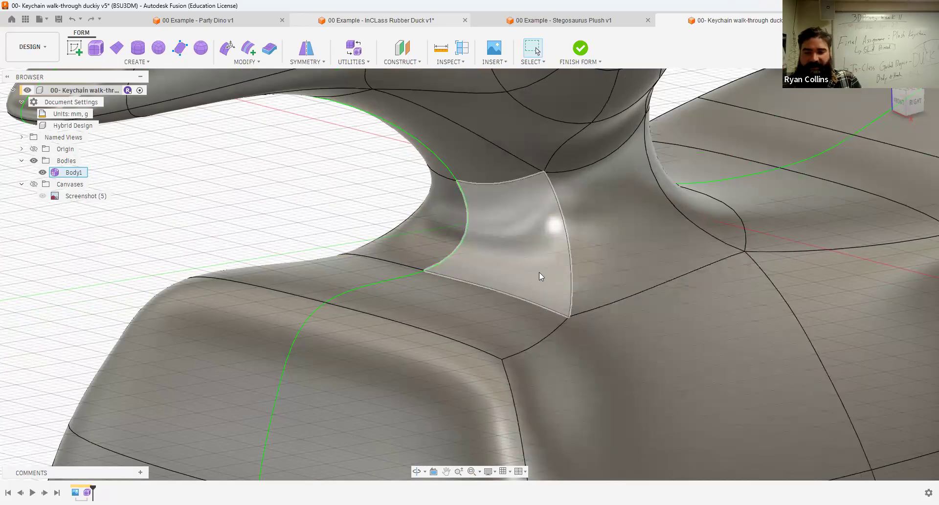
# Save the design as a new version with the description "neck bridge"
pyautogui.scroll(-4, 567, 306)
pyautogui.moveTo(730, 228); pyautogui.dragTo(640, 180, button='middle')
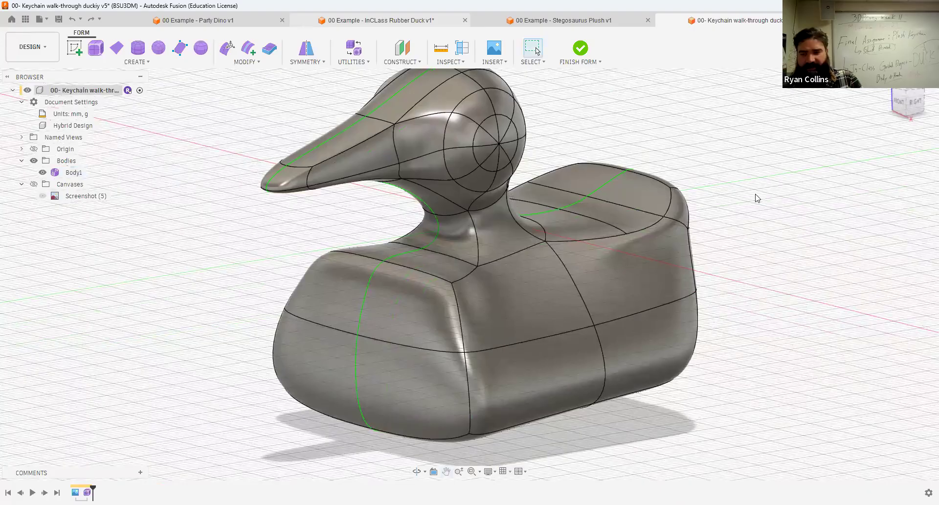
pyautogui.hotkey('ctrl', 's')
pyautogui.write('neck bridge')
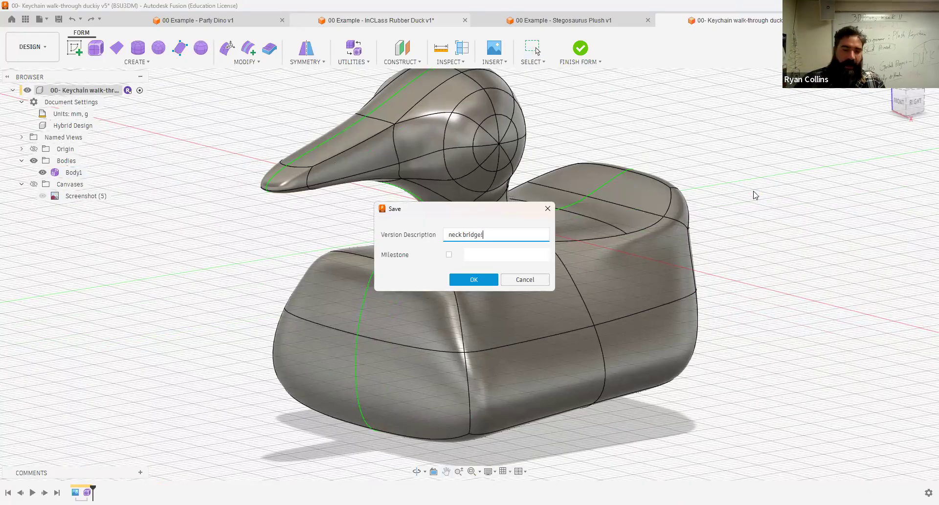
pyautogui.press('Return')
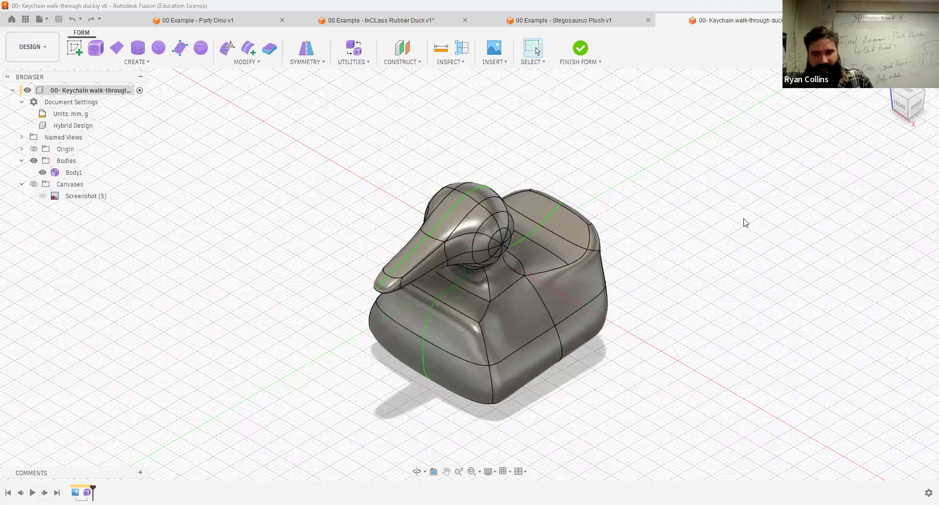
# Start Edit Form on the duck and restrict the selection to vertices for reshaping the front of the body
pyautogui.keyDown('shift'); pyautogui.moveTo(671, 206); pyautogui.dragTo(688, 226, button='middle'); pyautogui.keyUp('shift')
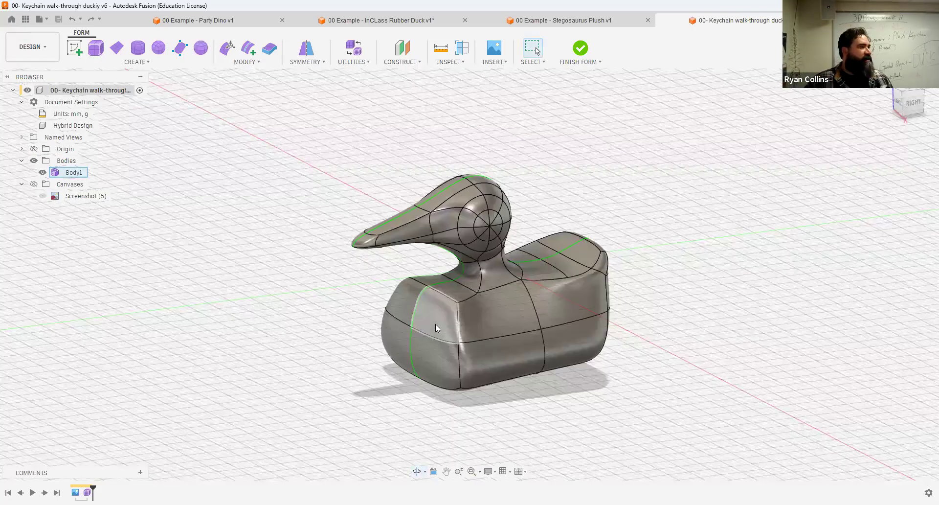
pyautogui.keyDown('shift'); pyautogui.moveTo(478, 297); pyautogui.dragTo(504, 331, button='middle'); pyautogui.keyUp('shift')
pyautogui.hotkey('shift', 'F6')
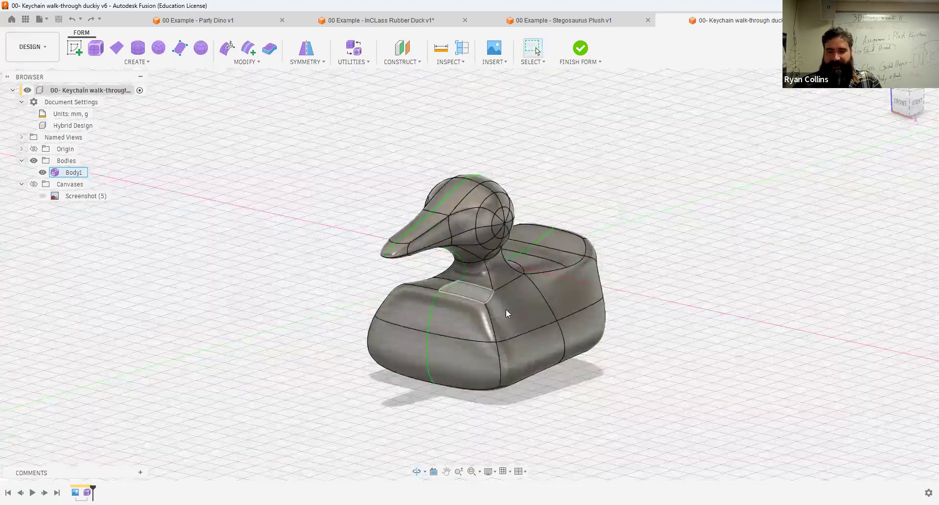
pyautogui.click(224, 47)
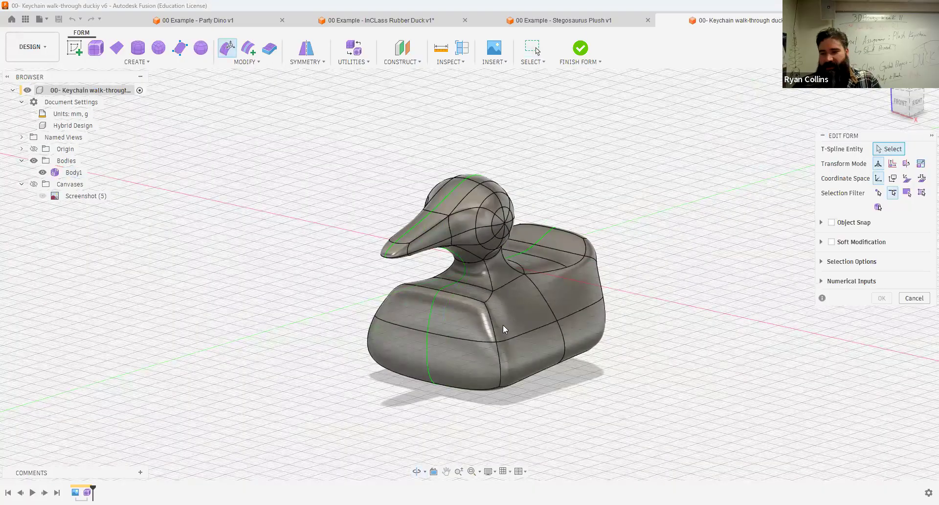
pyautogui.doubleClick(495, 352)
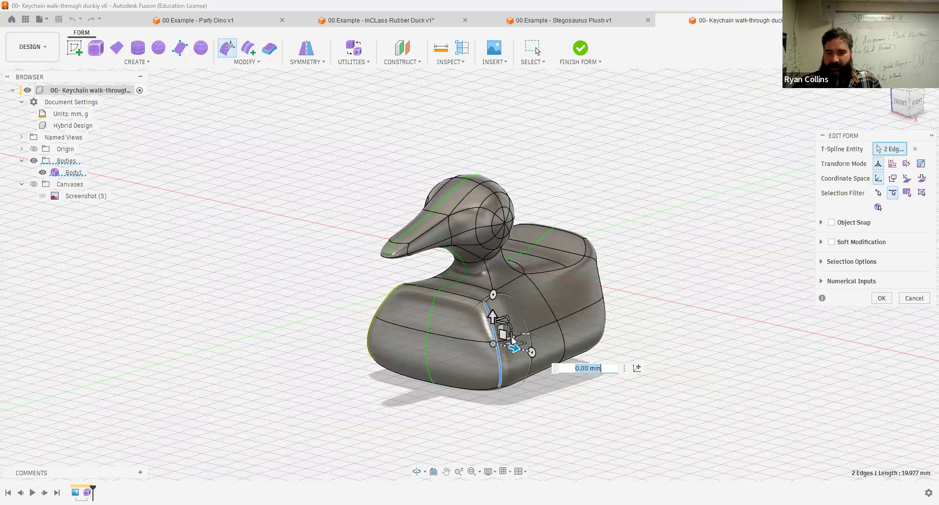
pyautogui.press('Escape')
pyautogui.scroll(5, 456, 345)
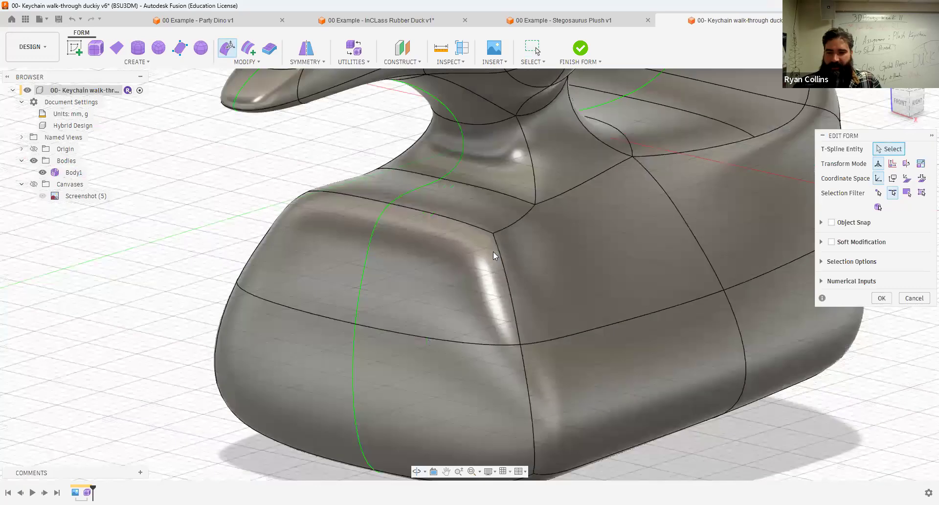
pyautogui.click(504, 265)
pyautogui.click(878, 192)
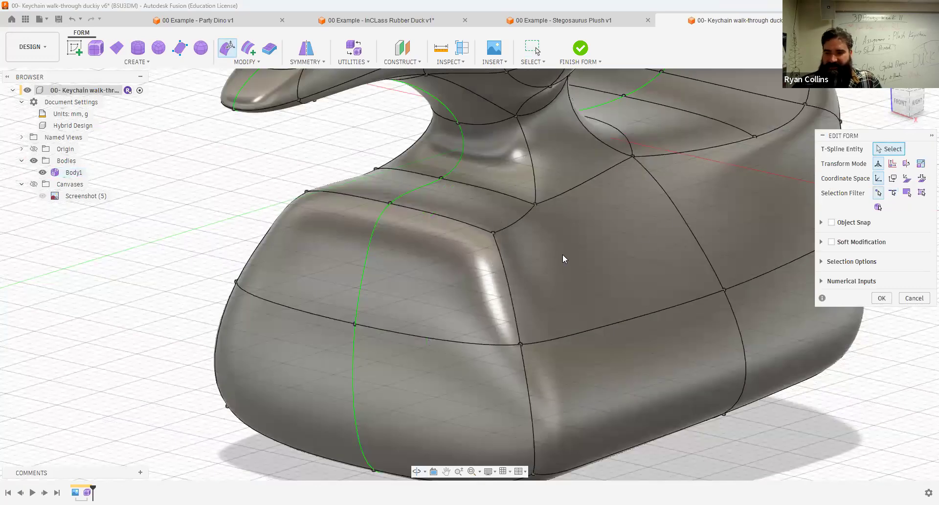
# In the front view, move the upper corner vertex of the duck's chest about 2.6 mm inward and 1.9 mm down
pyautogui.click(899, 104)
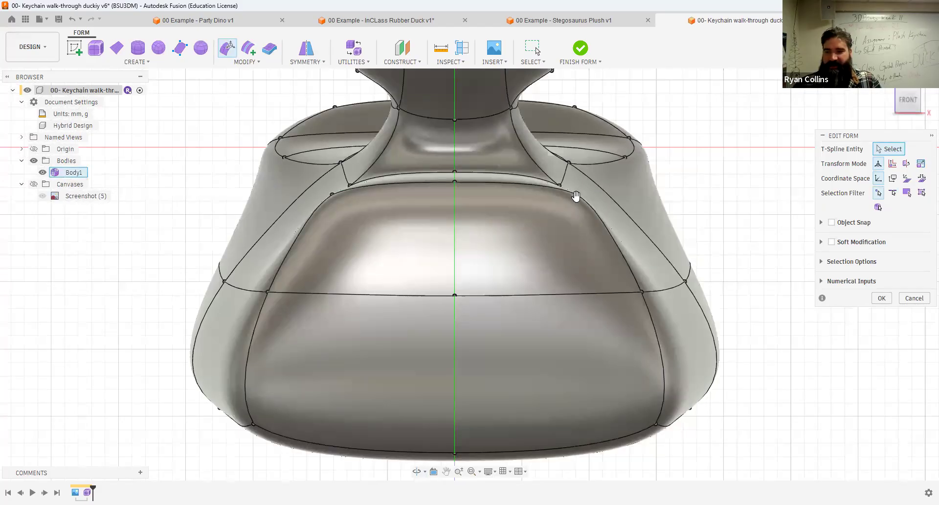
pyautogui.moveTo(576, 197); pyautogui.dragTo(637, 295)
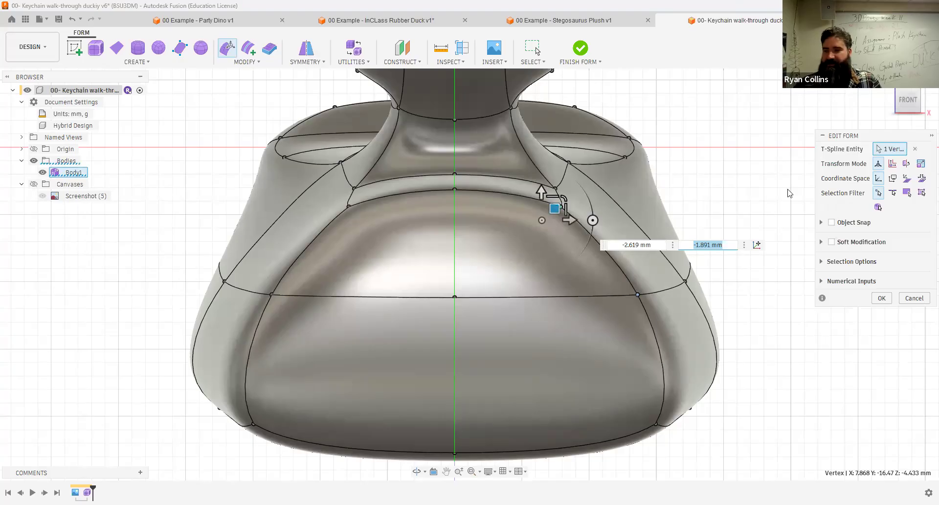
pyautogui.moveTo(673, 220); pyautogui.dragTo(583, 232, button='middle')
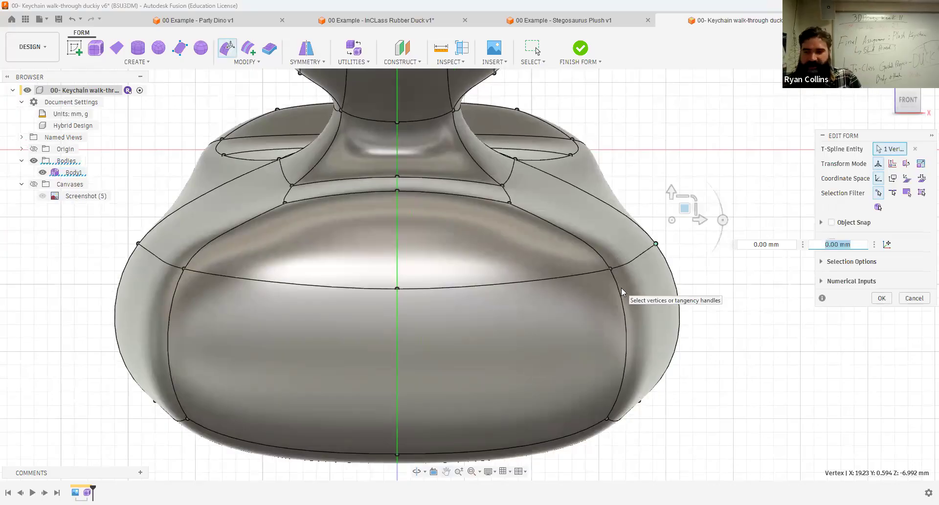
# Undo the last vertex move, pull the mid-height chest vertex about 3.3 mm outward and 2.7 mm up, and show the reference canvas
pyautogui.hotkey('ctrl', 'z')
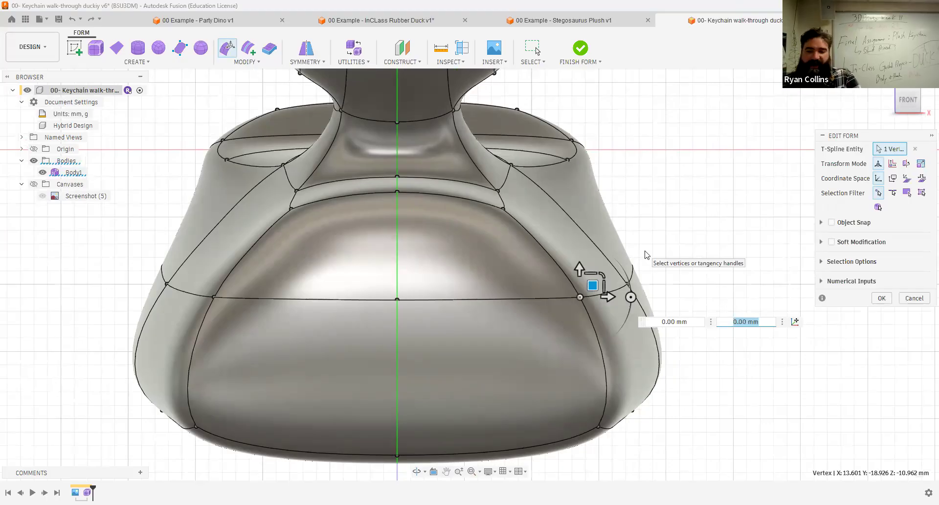
pyautogui.moveTo(628, 253); pyautogui.dragTo(638, 249)
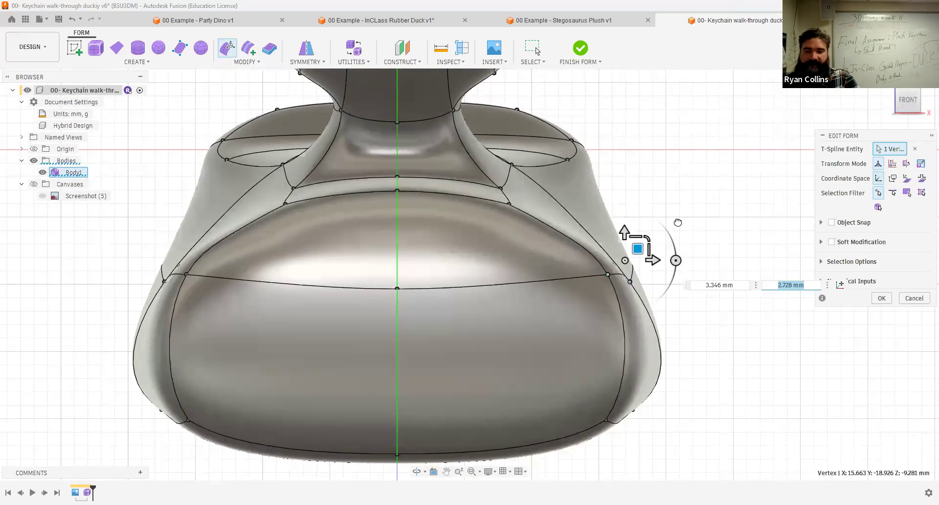
pyautogui.click(34, 184)
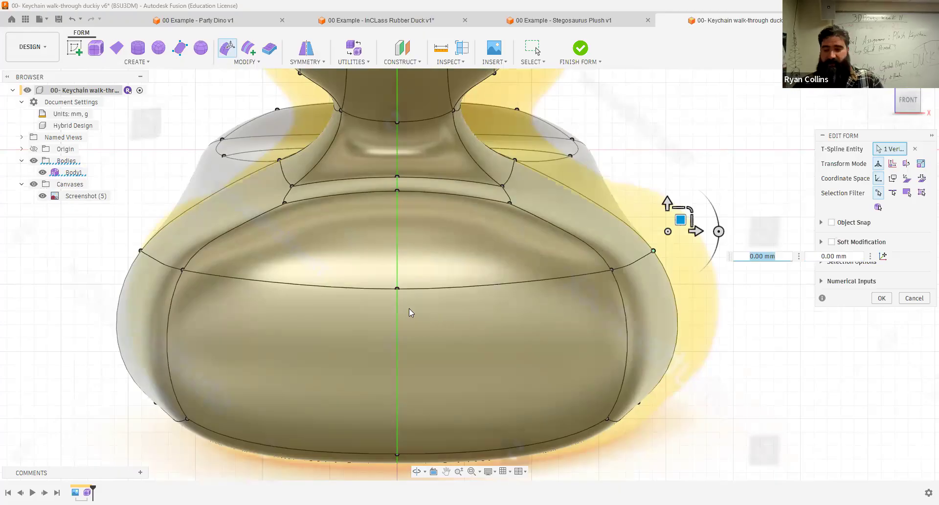
# In the side view, move the lower front body vertices about 2.9 mm toward the tail and 3.8 mm up
pyautogui.keyDown('shift'); pyautogui.moveTo(533, 264); pyautogui.dragTo(372, 249, button='middle'); pyautogui.keyUp('shift')
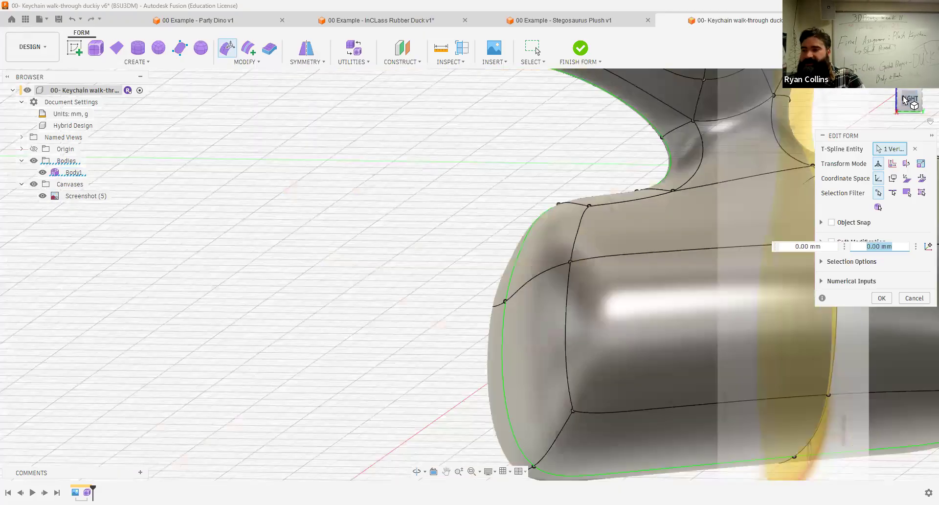
pyautogui.moveTo(520, 255); pyautogui.dragTo(395, 220, button='middle')
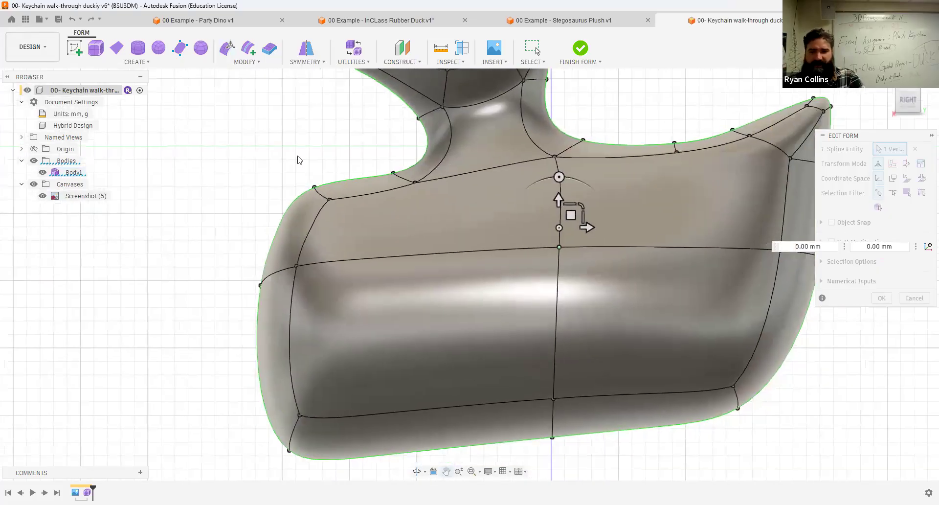
pyautogui.click(228, 382)
pyautogui.moveTo(229, 381); pyautogui.dragTo(360, 482)
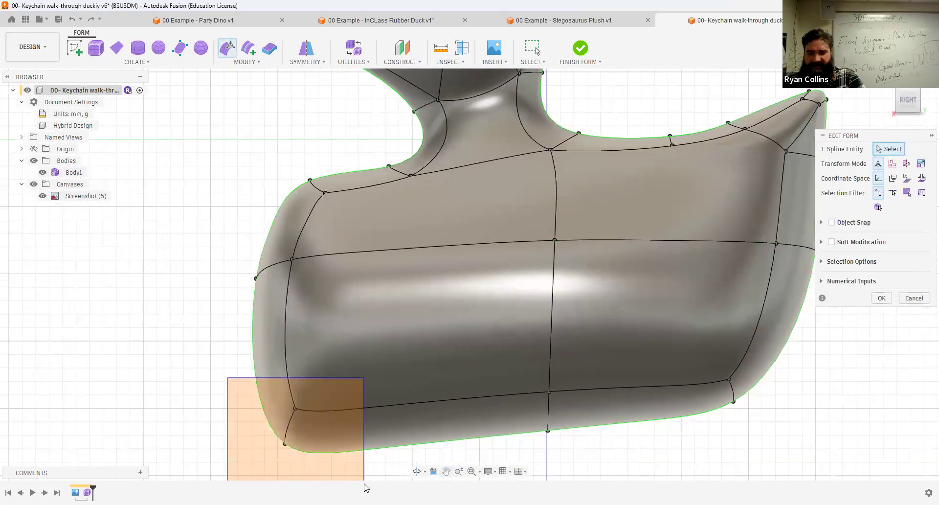
pyautogui.moveTo(339, 384); pyautogui.dragTo(342, 353)
pyautogui.scroll(-1, 439, 305)
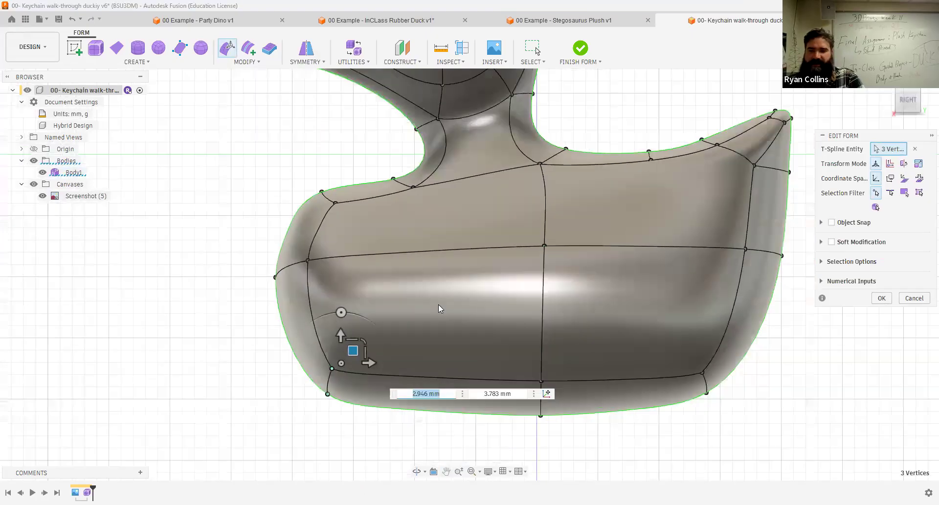
pyautogui.scroll(-2, 439, 307)
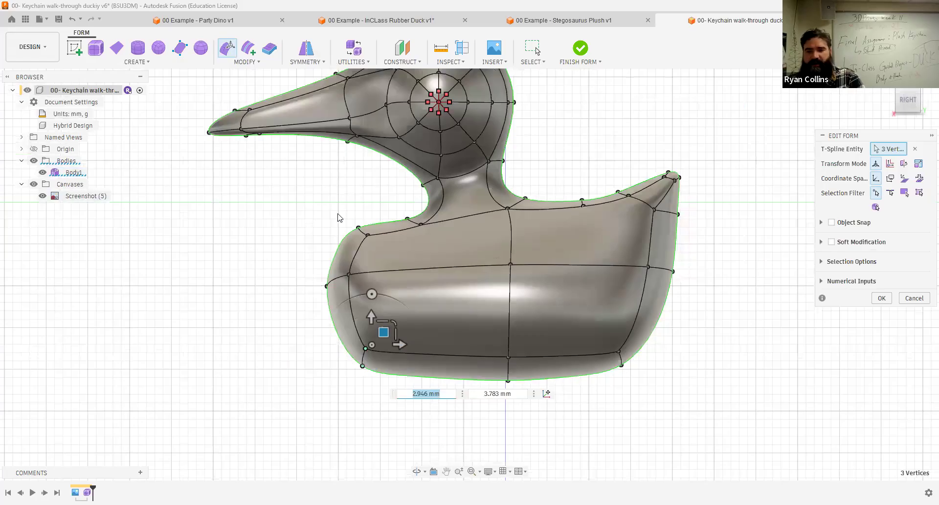
# Move the three upper chest vertices about 1.3 mm toward the tail and 1.1 mm down, and finish the form edit
pyautogui.moveTo(334, 199); pyautogui.dragTo(387, 229)
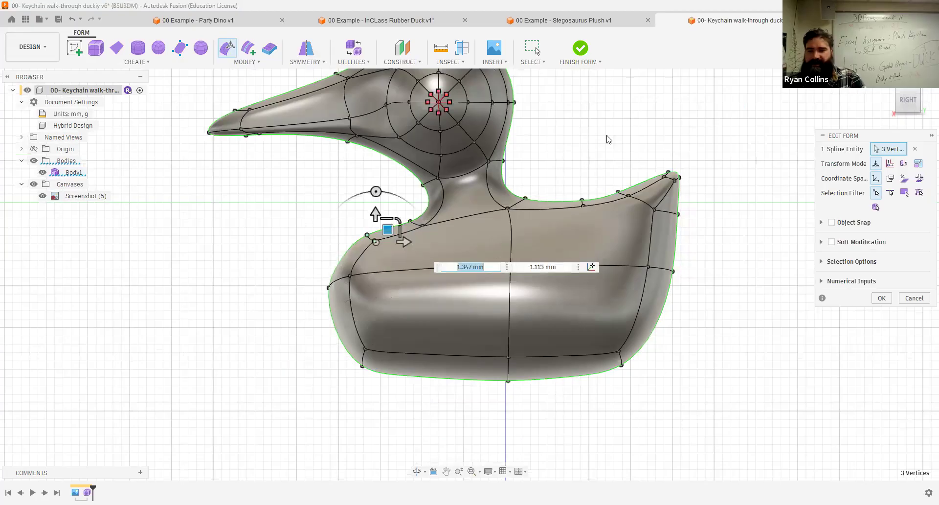
pyautogui.click(687, 268)
pyautogui.scroll(-3, 687, 268)
pyautogui.moveTo(660, 320); pyautogui.dragTo(580, 309, button='middle')
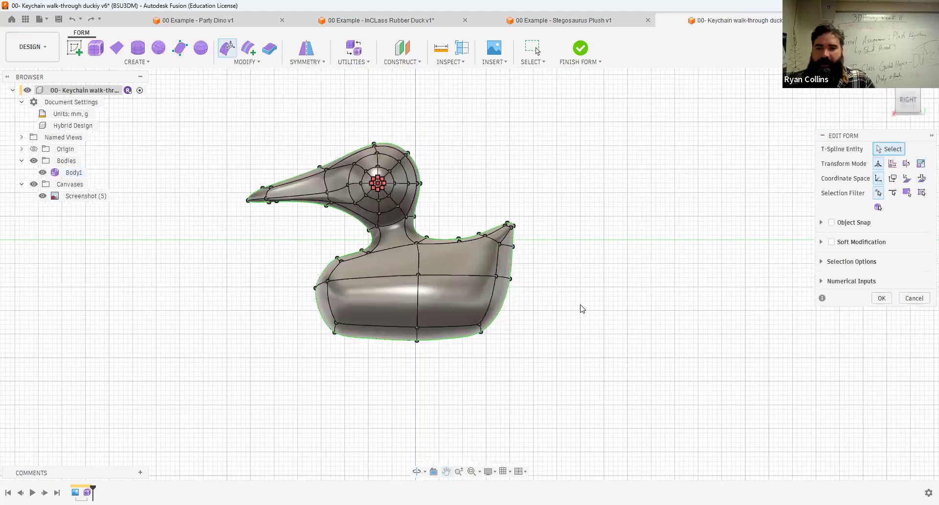
pyautogui.click(882, 298)
# Crease the four connected edges running from the tail's upper rim down the side of its rear face to the base
pyautogui.keyDown('shift'); pyautogui.moveTo(562, 300); pyautogui.dragTo(658, 294, button='middle'); pyautogui.keyUp('shift')
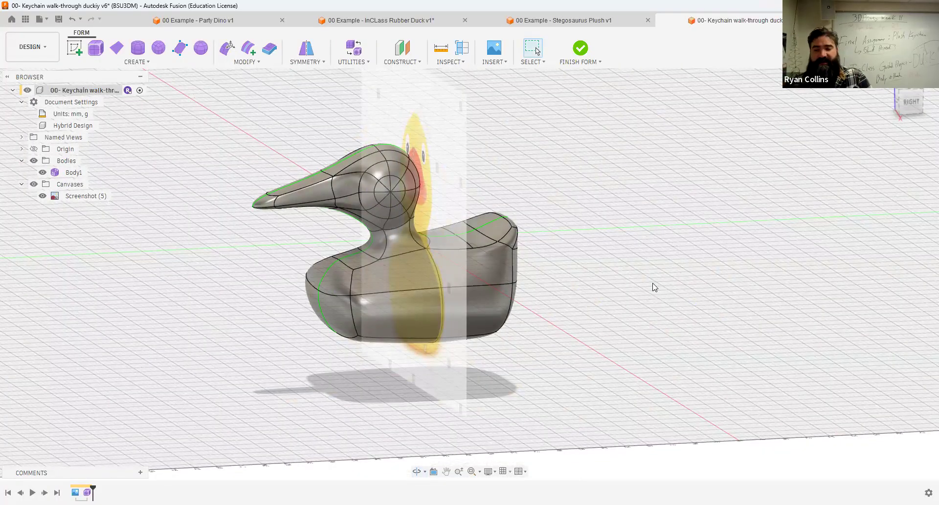
pyautogui.scroll(6, 541, 226)
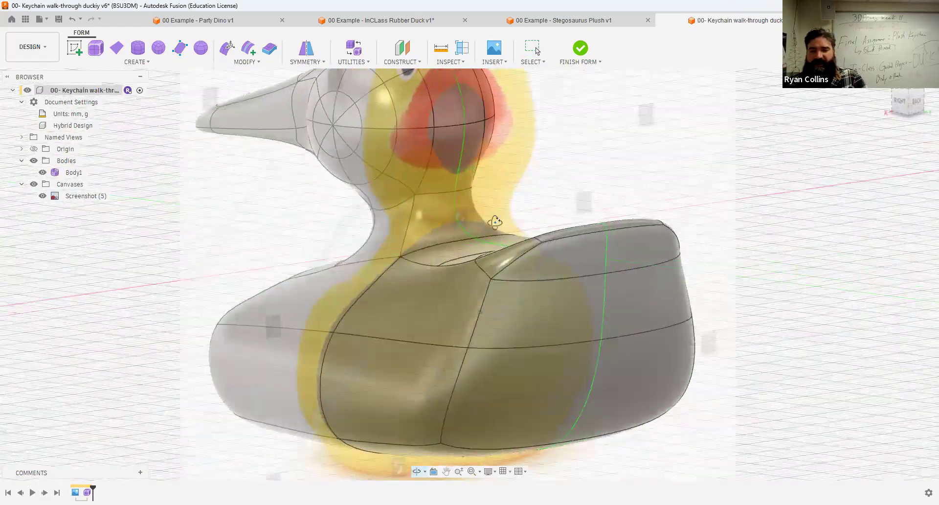
pyautogui.keyDown('shift'); pyautogui.moveTo(495, 223); pyautogui.dragTo(503, 218, button='middle'); pyautogui.keyUp('shift')
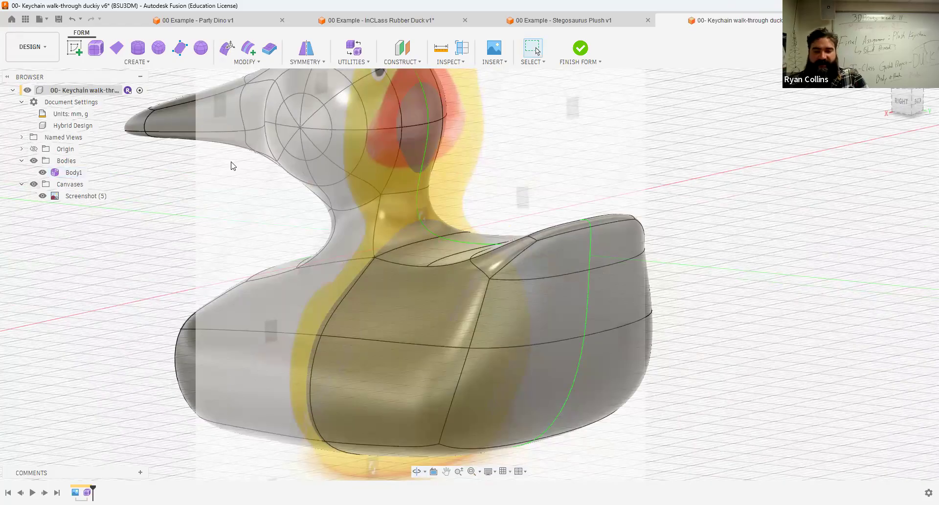
pyautogui.click(244, 64)
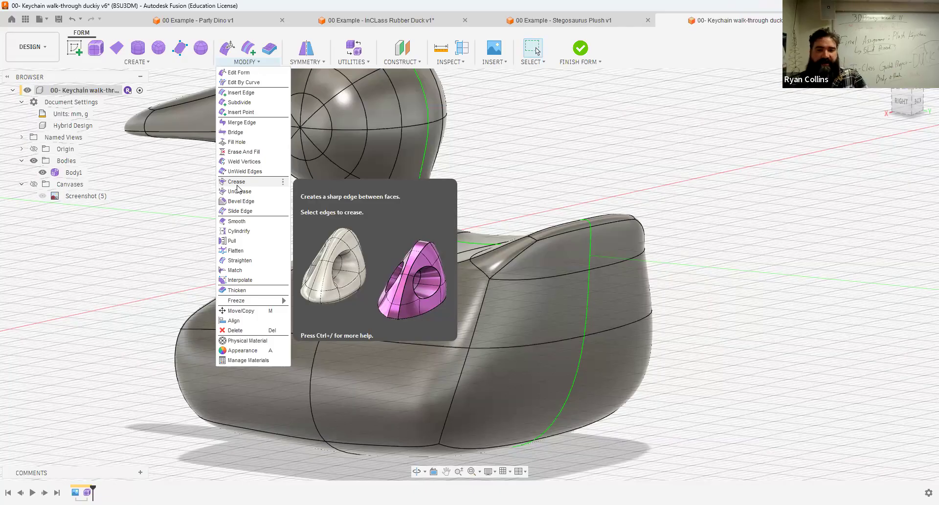
pyautogui.click(237, 182)
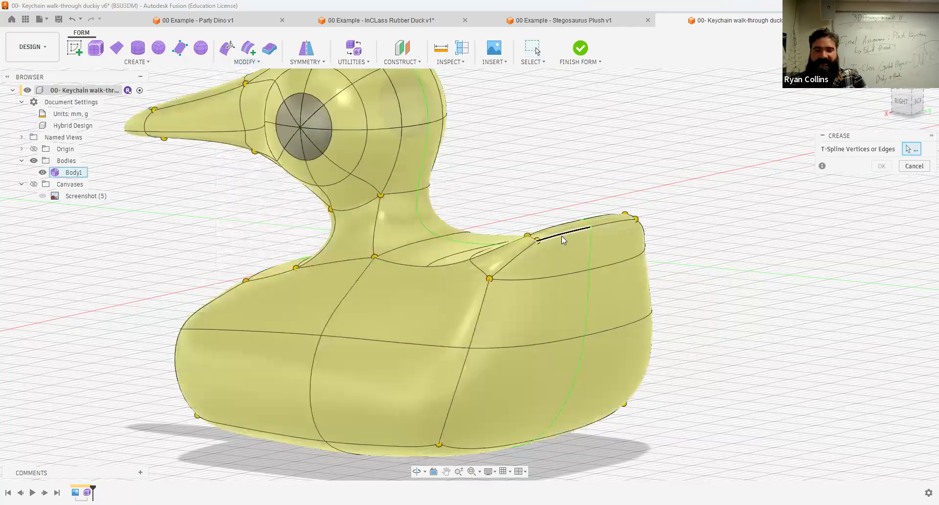
pyautogui.click(561, 235)
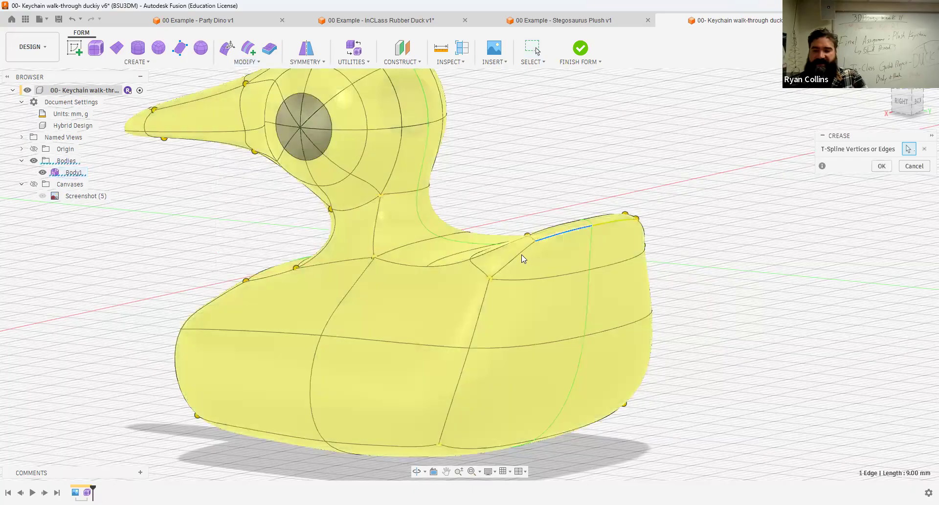
pyautogui.click(521, 254)
pyautogui.scroll(8, 521, 254)
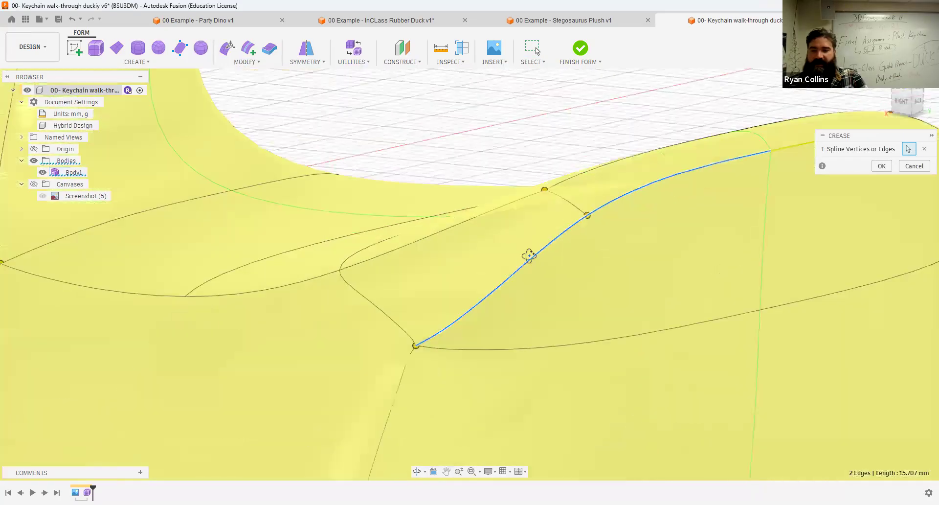
pyautogui.moveTo(572, 242); pyautogui.dragTo(139, 217, button='middle')
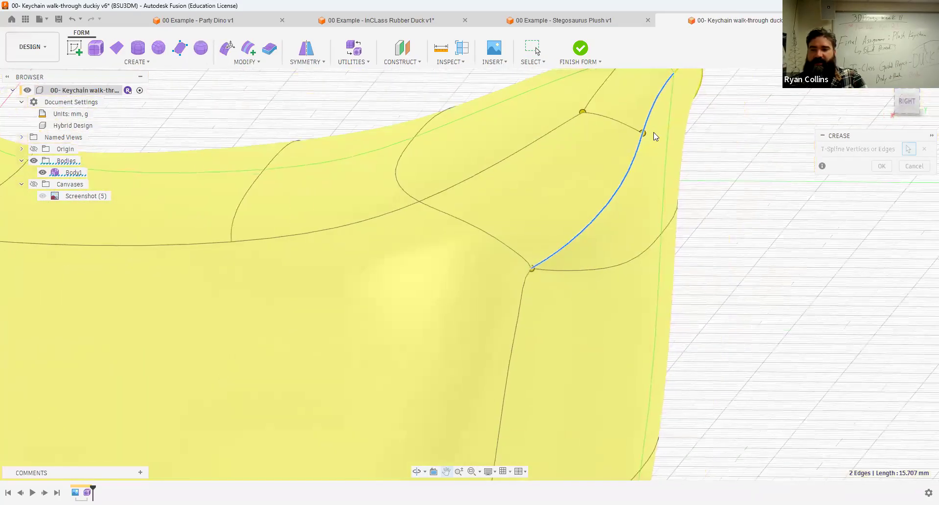
pyautogui.keyDown('shift'); pyautogui.moveTo(707, 147); pyautogui.dragTo(704, 167, button='middle'); pyautogui.keyUp('shift')
pyautogui.click(534, 301)
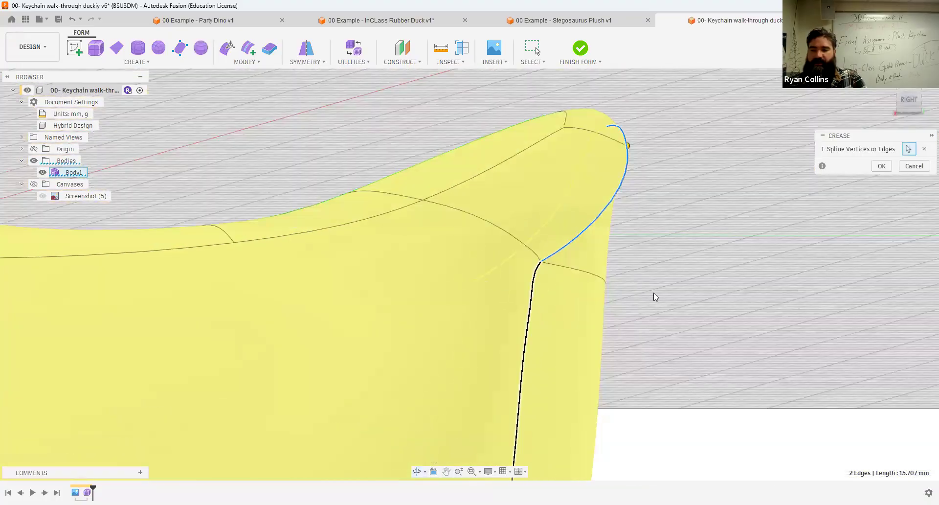
pyautogui.keyDown('shift'); pyautogui.moveTo(653, 293); pyautogui.dragTo(782, 101, button='middle'); pyautogui.keyUp('shift')
pyautogui.scroll(-3, 573, 311)
pyautogui.keyDown('shift'); pyautogui.moveTo(455, 367); pyautogui.dragTo(383, 274, button='middle'); pyautogui.keyUp('shift')
pyautogui.click(345, 263)
pyautogui.keyDown('shift'); pyautogui.moveTo(533, 352); pyautogui.dragTo(606, 348, button='middle'); pyautogui.keyUp('shift')
pyautogui.scroll(-3, 606, 352)
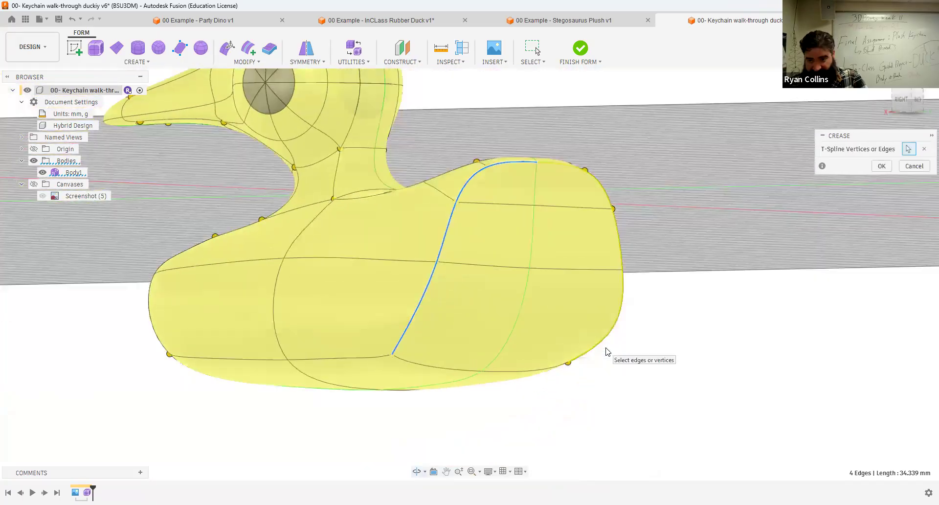
pyautogui.keyDown('shift'); pyautogui.moveTo(689, 303); pyautogui.dragTo(725, 306, button='middle'); pyautogui.keyUp('shift')
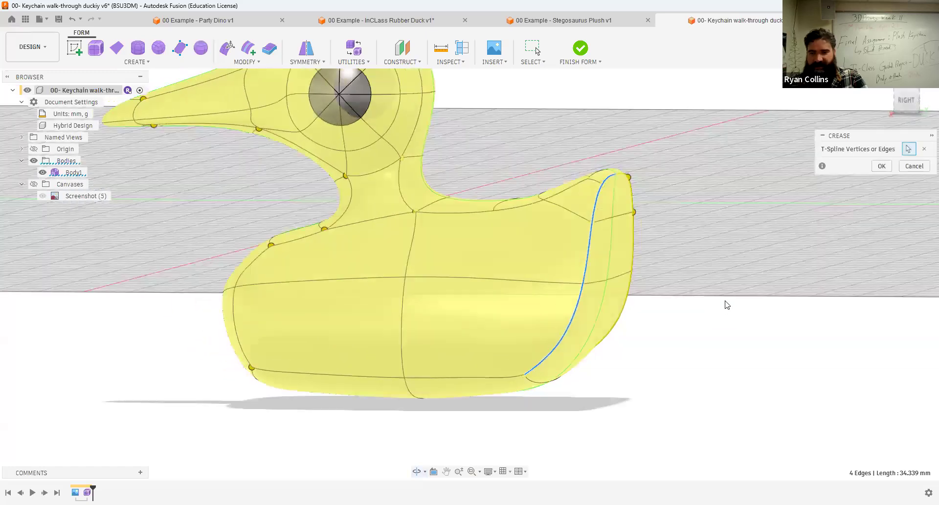
pyautogui.click(882, 167)
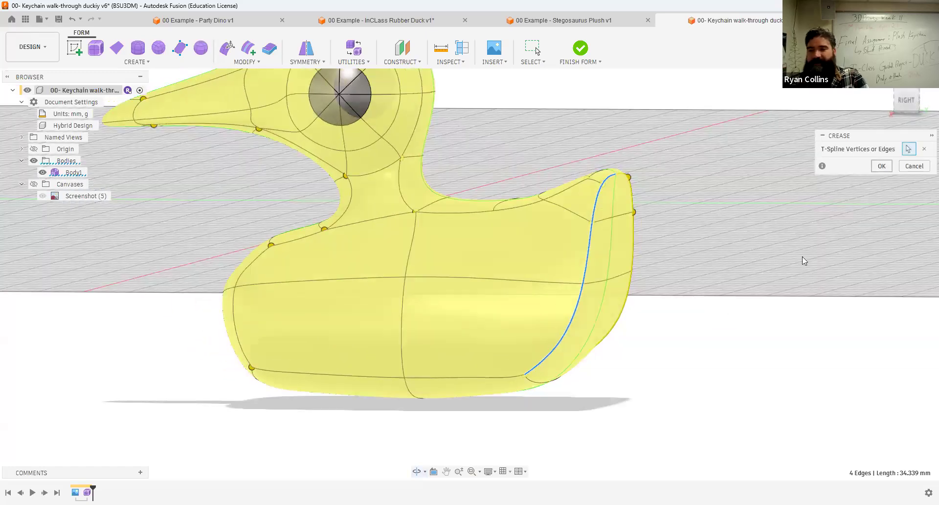
# Move the duck's whole head about 46 mm forward and 29.5 mm up from the body, and rotate it 35 degrees downward
pyautogui.keyDown('shift'); pyautogui.moveTo(782, 253); pyautogui.dragTo(826, 256, button='middle'); pyautogui.keyUp('shift')
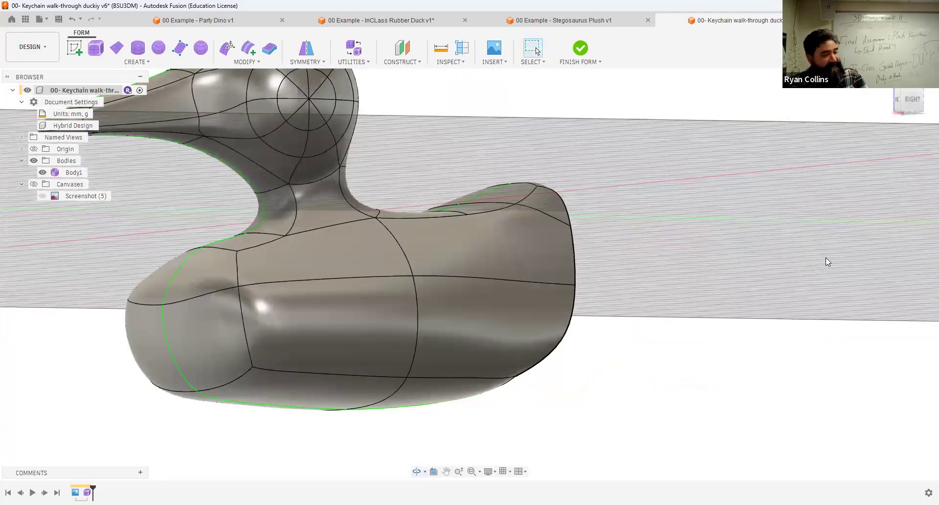
pyautogui.keyDown('shift'); pyautogui.moveTo(818, 257); pyautogui.dragTo(589, 183, button='middle'); pyautogui.keyUp('shift')
pyautogui.click(906, 103)
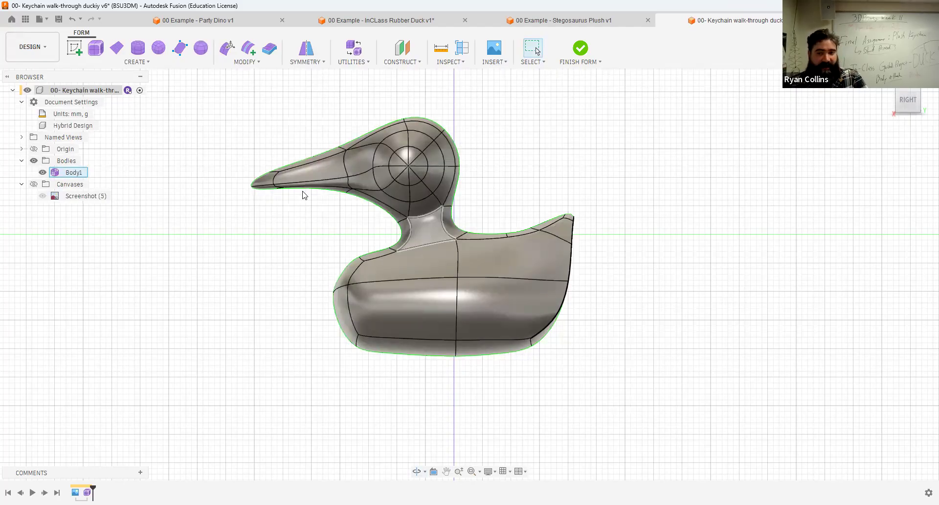
pyautogui.click(227, 49)
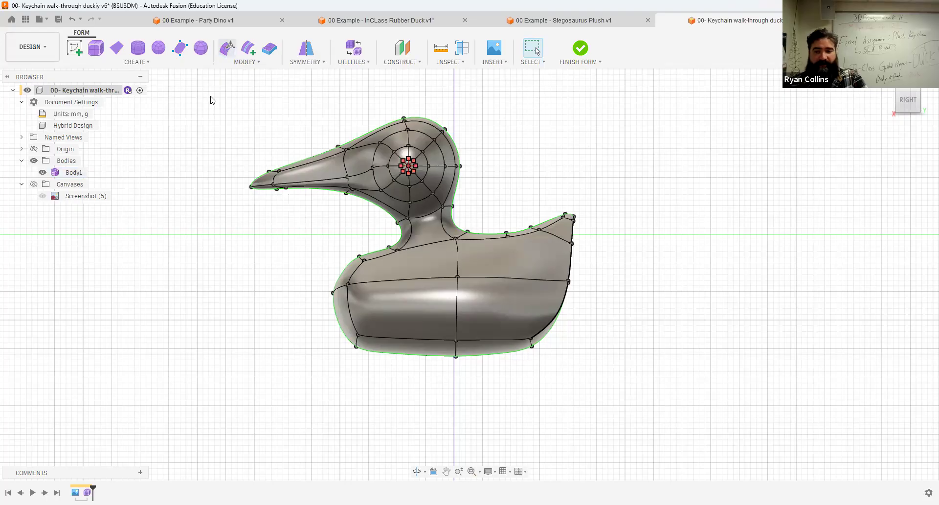
pyautogui.moveTo(210, 97); pyautogui.dragTo(470, 222)
pyautogui.click(898, 195)
pyautogui.moveTo(446, 239); pyautogui.dragTo(474, 222)
pyautogui.scroll(-3, 474, 222)
pyautogui.moveTo(435, 177); pyautogui.dragTo(389, 150, button='middle')
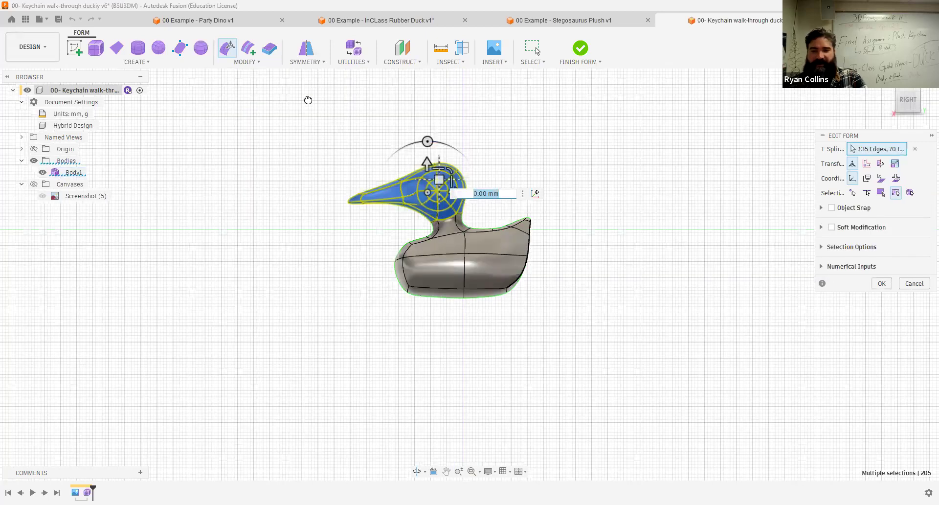
pyautogui.moveTo(290, 87); pyautogui.dragTo(290, 85)
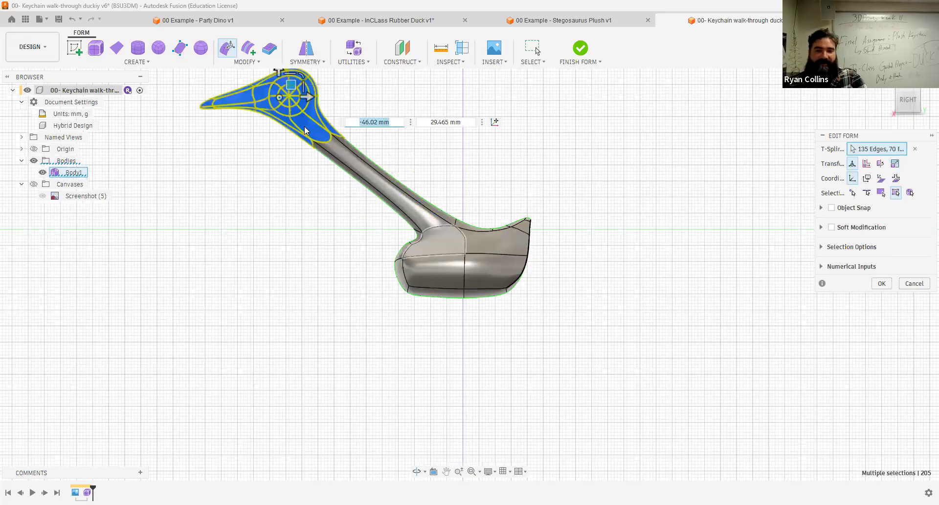
pyautogui.moveTo(417, 250); pyautogui.dragTo(412, 305, button='middle')
pyautogui.moveTo(274, 101); pyautogui.dragTo(245, 112)
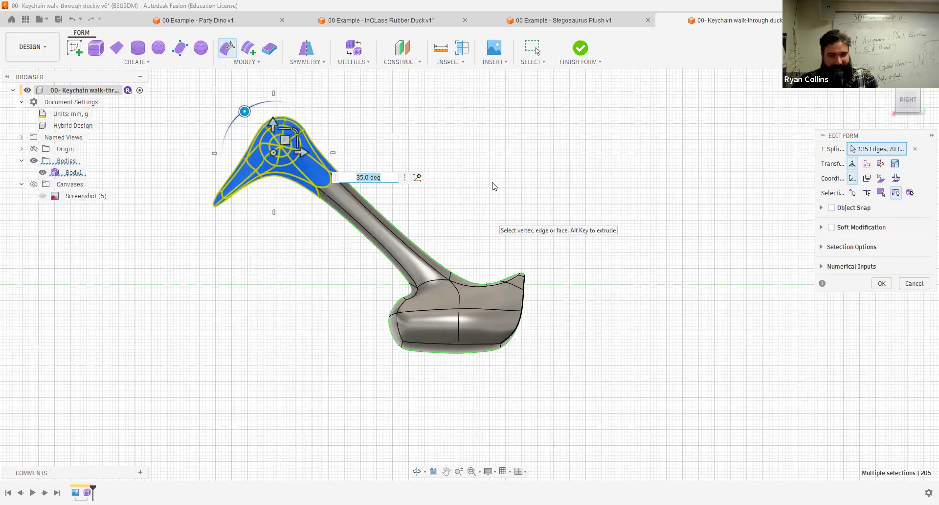
# Select the three connected centre edges along the back of the head and neck and pull them about 20.8 mm backward and 19.3 mm up
pyautogui.keyDown('shift'); pyautogui.moveTo(520, 193); pyautogui.dragTo(489, 211, button='middle'); pyautogui.keyUp('shift')
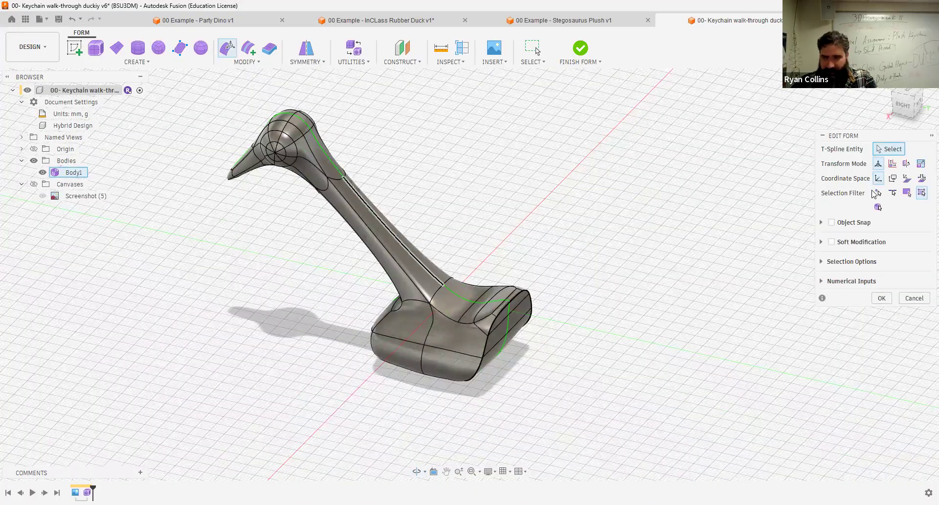
pyautogui.click(892, 193)
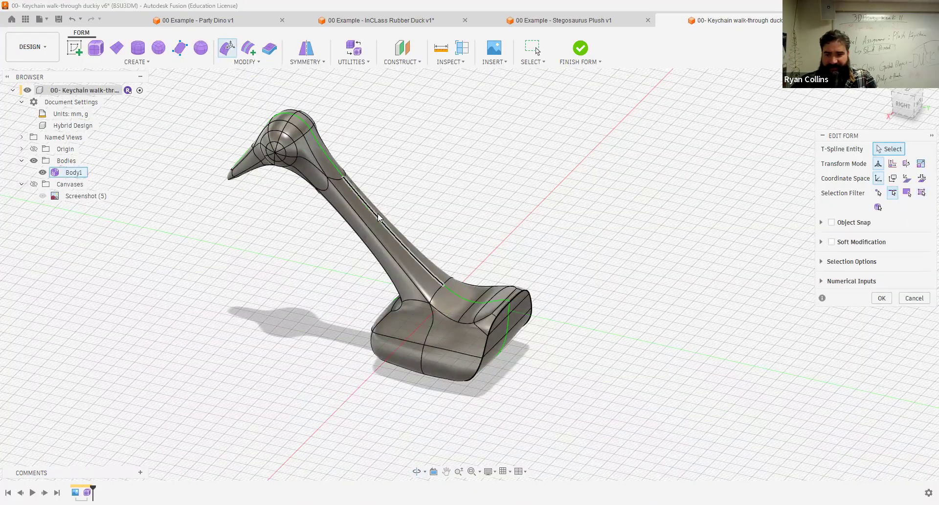
pyautogui.doubleClick(301, 119)
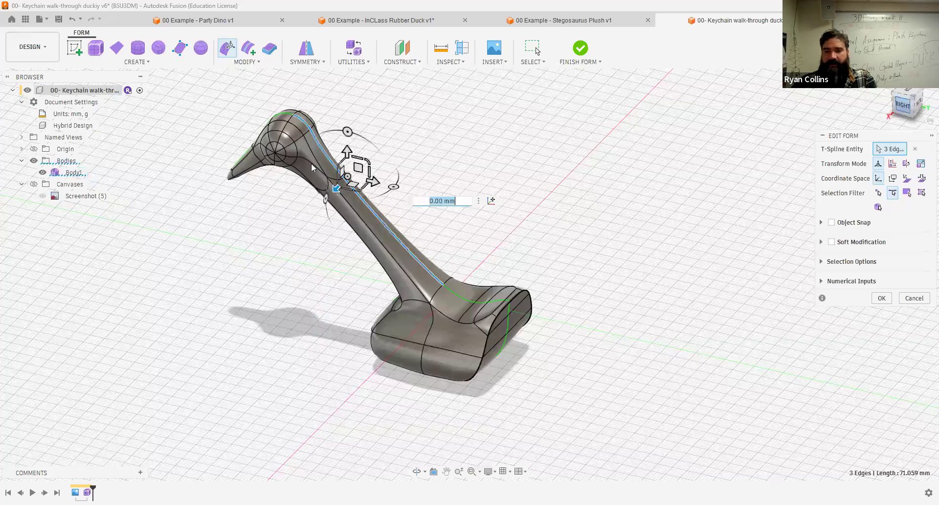
pyautogui.click(358, 166)
pyautogui.moveTo(403, 116); pyautogui.dragTo(424, 103)
pyautogui.keyDown('shift'); pyautogui.moveTo(582, 214); pyautogui.dragTo(530, 239, button='middle'); pyautogui.keyUp('shift')
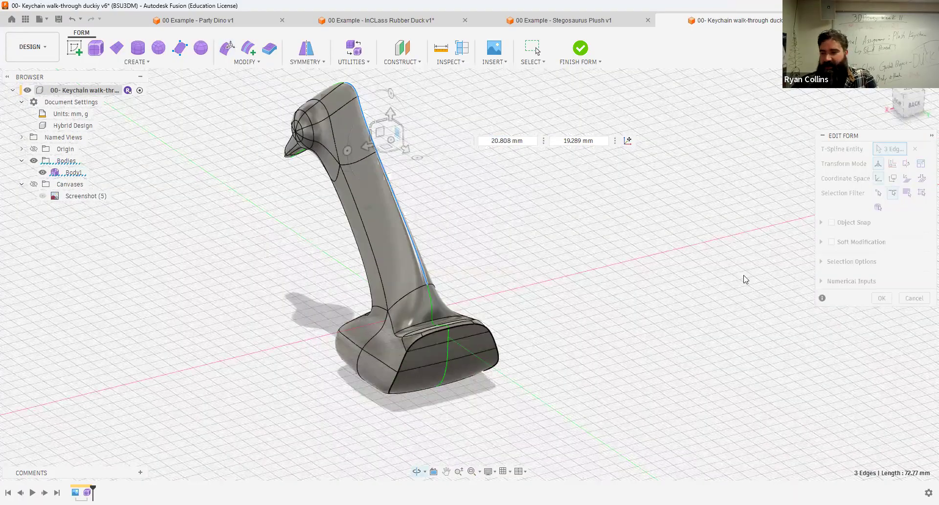
# Insert edges on both sides of the four centre edges along the back of the head and neck, at location 0.225
pyautogui.click(888, 299)
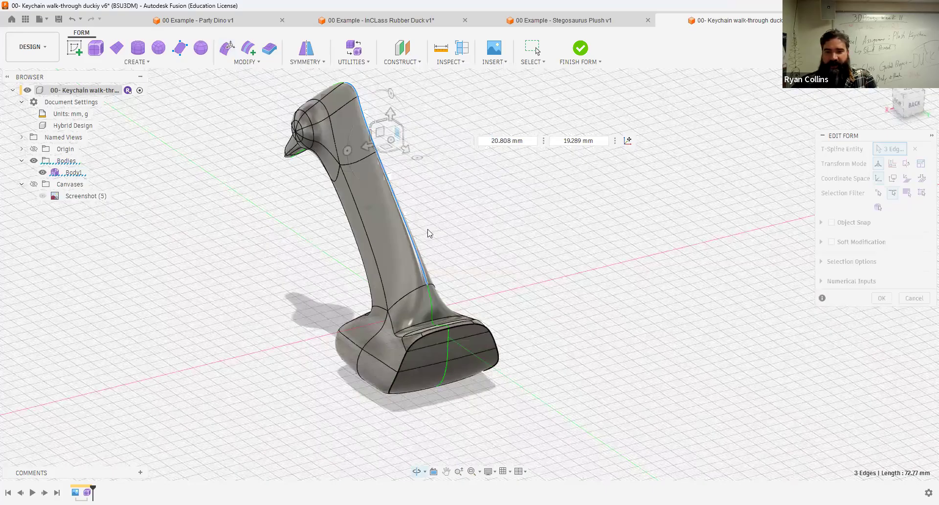
pyautogui.click(248, 46)
pyautogui.click(373, 218)
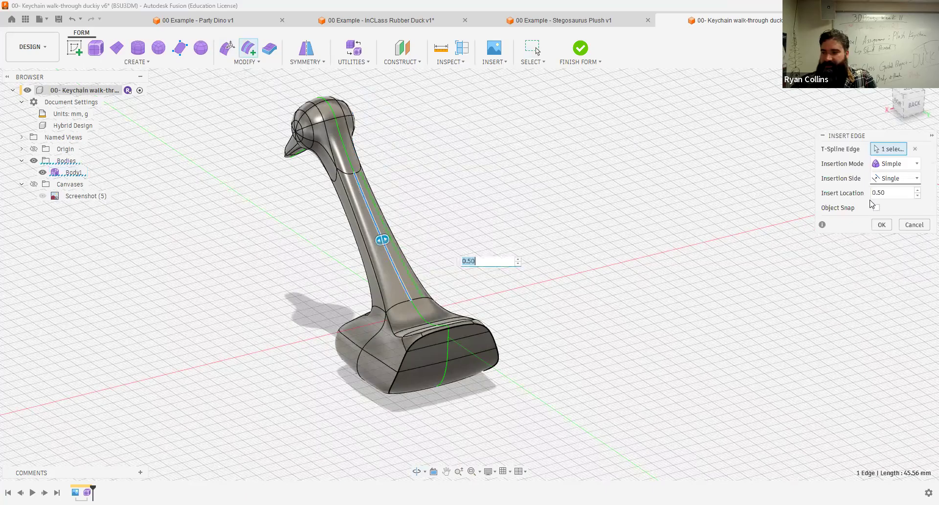
pyautogui.click(889, 179)
pyautogui.click(857, 204)
pyautogui.scroll(4, 373, 166)
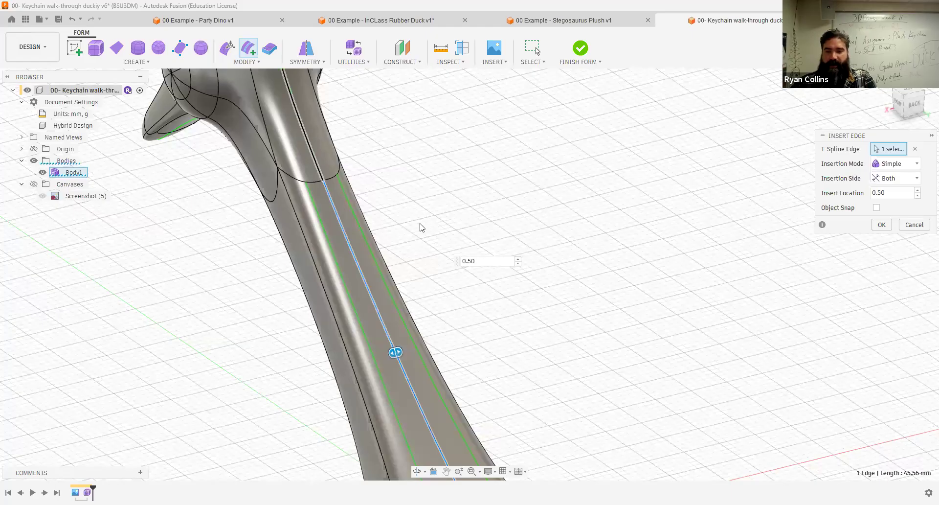
pyautogui.doubleClick(423, 352)
pyautogui.scroll(-3, 423, 352)
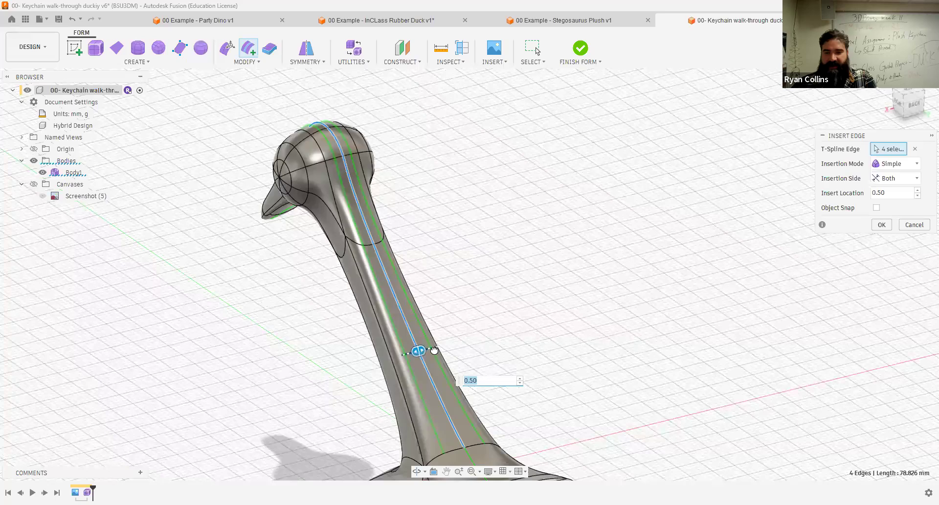
pyautogui.write('0.225')
pyautogui.click(882, 225)
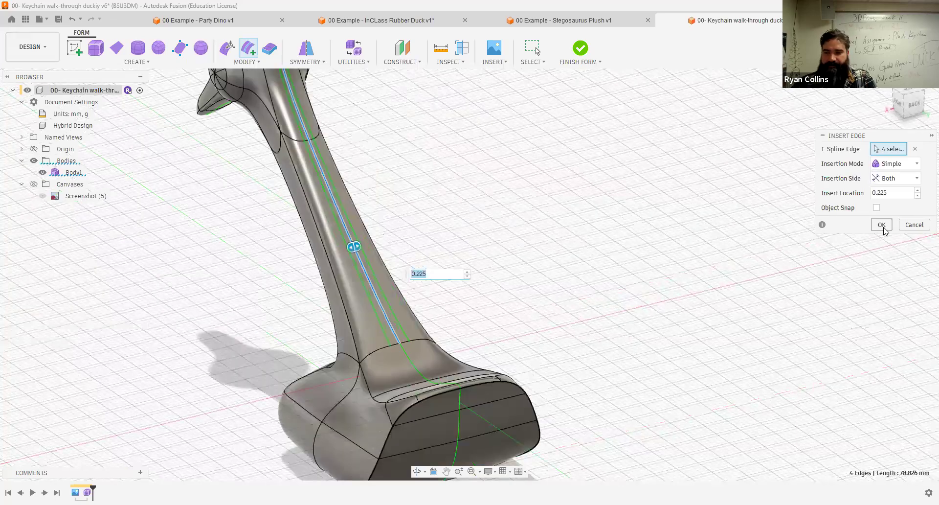
# Select the four connected centre edges along the back of the head and neck and pull them outward into a thin fin
pyautogui.moveTo(312, 144); pyautogui.dragTo(350, 269, button='middle')
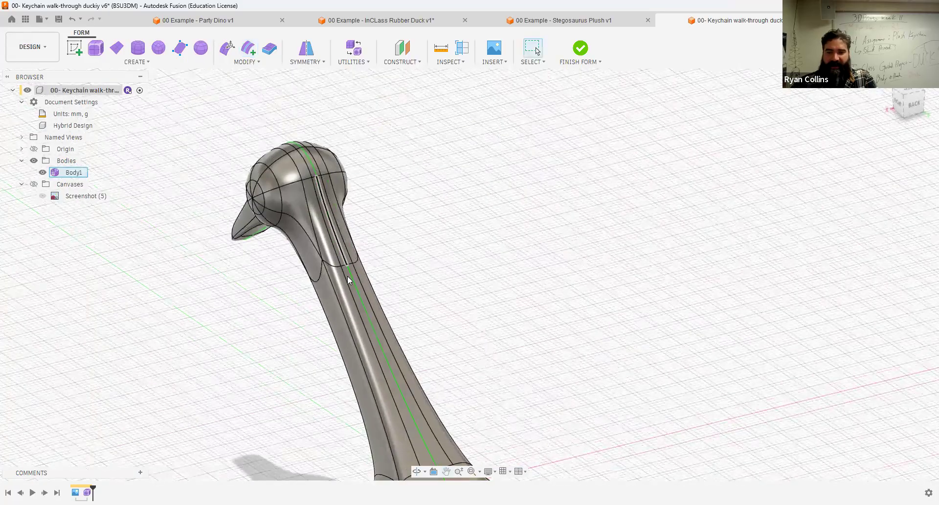
pyautogui.click(228, 48)
pyautogui.click(371, 326)
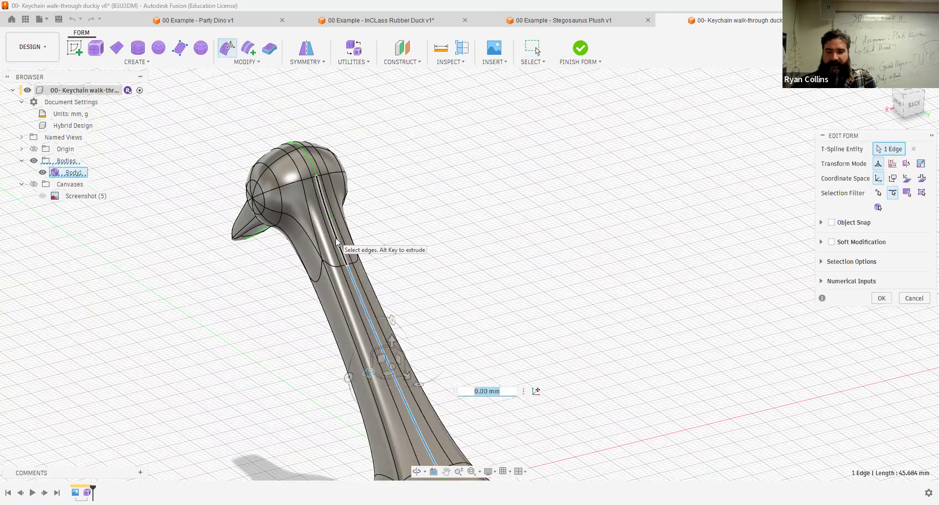
pyautogui.doubleClick(299, 147)
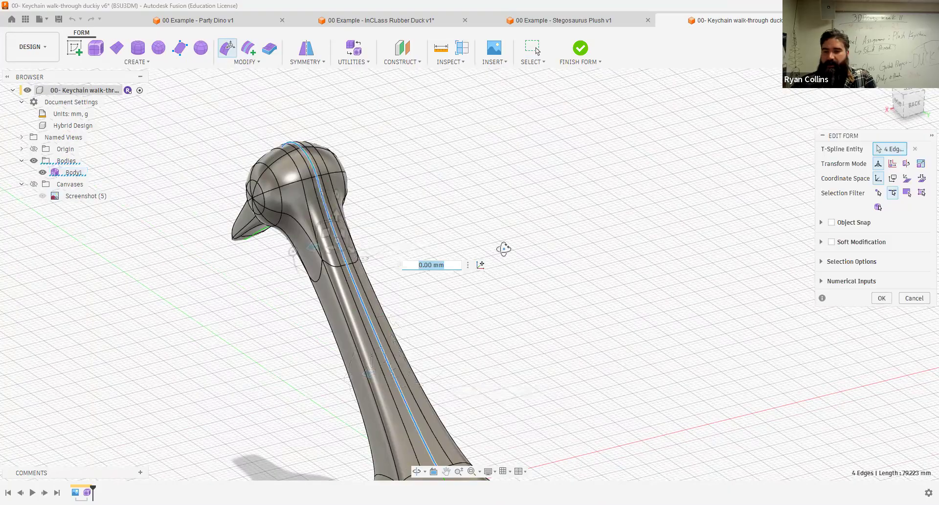
pyautogui.keyDown('shift'); pyautogui.moveTo(533, 246); pyautogui.dragTo(356, 205, button='middle'); pyautogui.keyUp('shift')
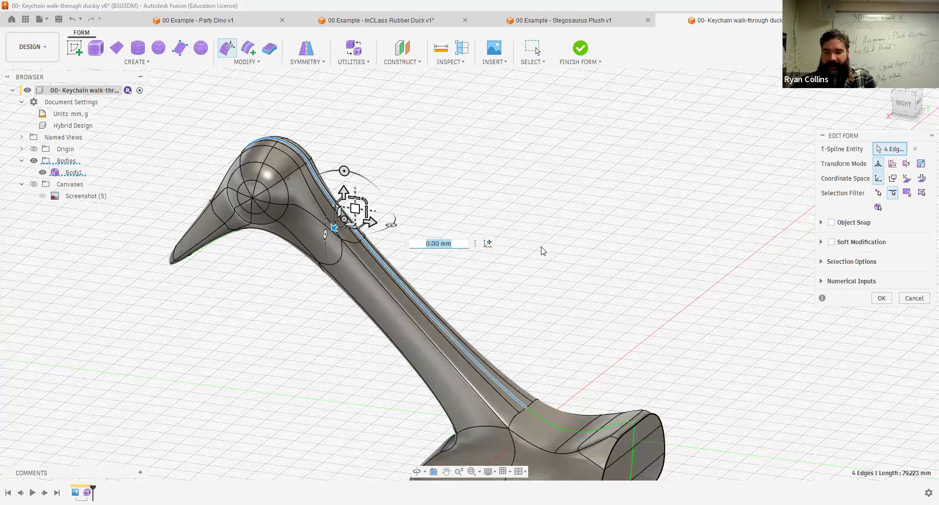
pyautogui.hotkey('ctrl', 'z')
pyautogui.scroll(3, 442, 333)
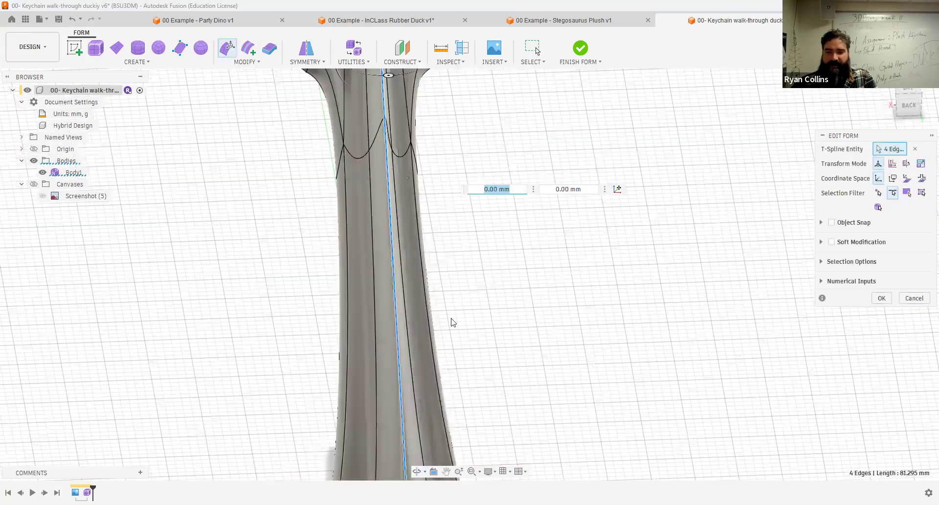
pyautogui.keyDown('shift'); pyautogui.moveTo(451, 318); pyautogui.dragTo(346, 202, button='middle'); pyautogui.keyUp('shift')
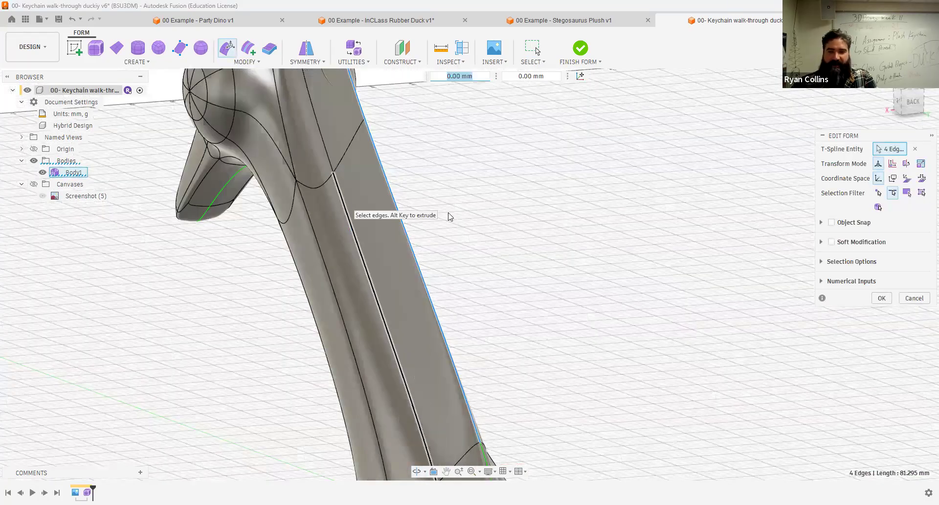
pyautogui.scroll(-5, 453, 210)
pyautogui.keyDown('shift'); pyautogui.moveTo(455, 203); pyautogui.dragTo(497, 204, button='middle'); pyautogui.keyUp('shift')
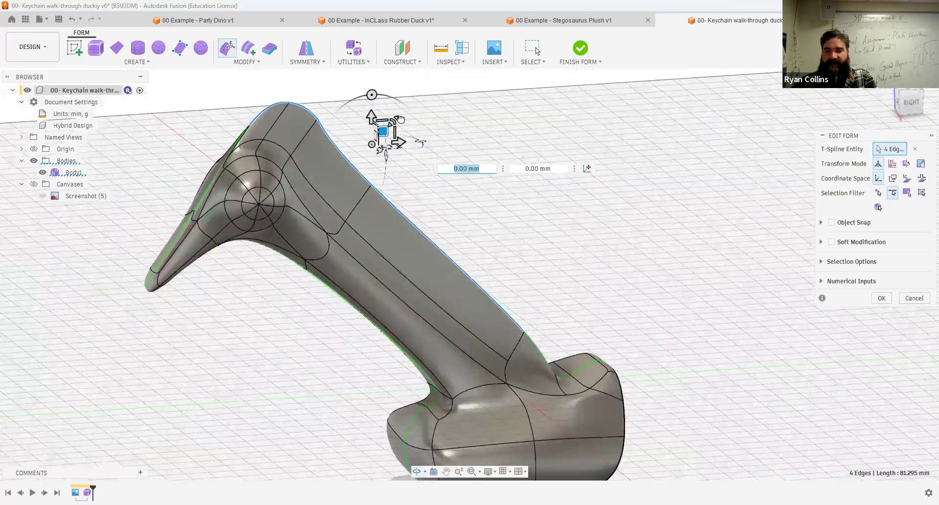
# Scale the fin's four edges by about 1.554 in the side plane and move them about 6.3 mm forward and 7.5 mm up
pyautogui.moveTo(399, 119); pyautogui.dragTo(530, 335)
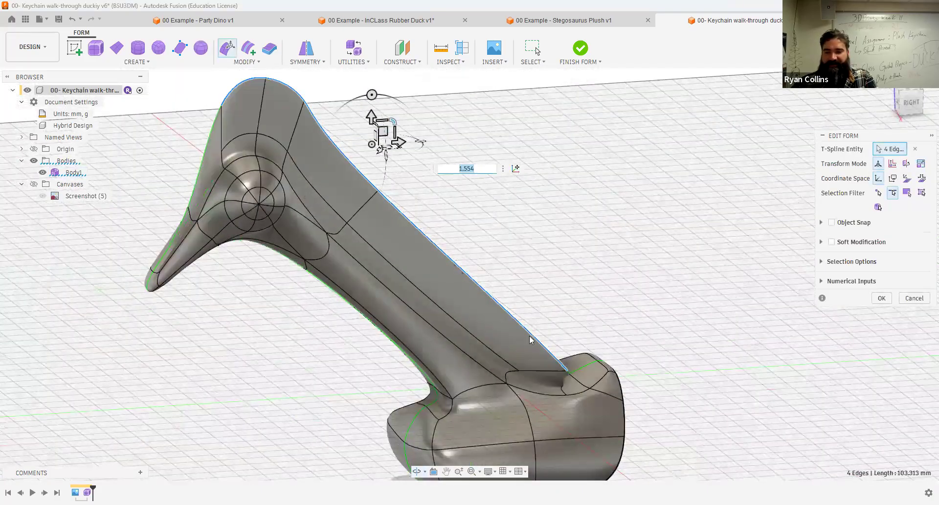
pyautogui.scroll(5, 531, 341)
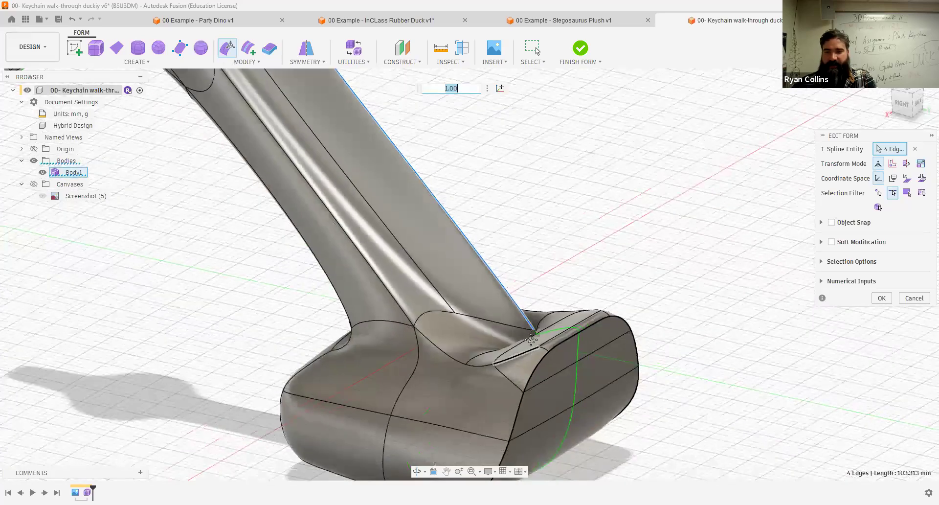
pyautogui.scroll(-5, 474, 198)
pyautogui.moveTo(479, 190); pyautogui.dragTo(457, 156)
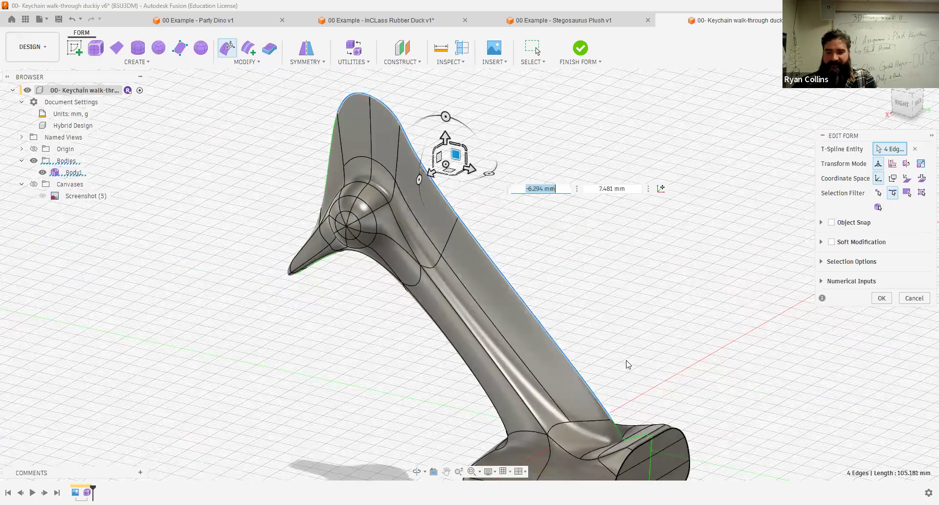
pyautogui.keyDown('shift'); pyautogui.moveTo(587, 320); pyautogui.dragTo(601, 345, button='middle'); pyautogui.keyUp('shift')
pyautogui.keyDown('shift'); pyautogui.moveTo(598, 283); pyautogui.dragTo(595, 280, button='middle'); pyautogui.keyUp('shift')
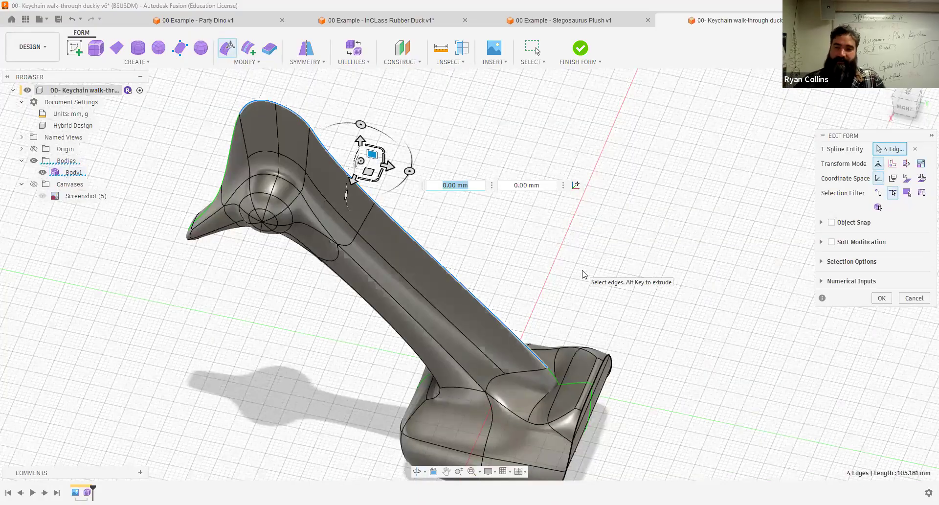
# Examine the junction where the fin's lower end meets the body in front of the tail, and leave the form edit
pyautogui.click(554, 295)
pyautogui.scroll(3, 553, 374)
pyautogui.moveTo(543, 416); pyautogui.dragTo(540, 298, button='middle')
pyautogui.scroll(5, 510, 303)
pyautogui.scroll(-3, 491, 327)
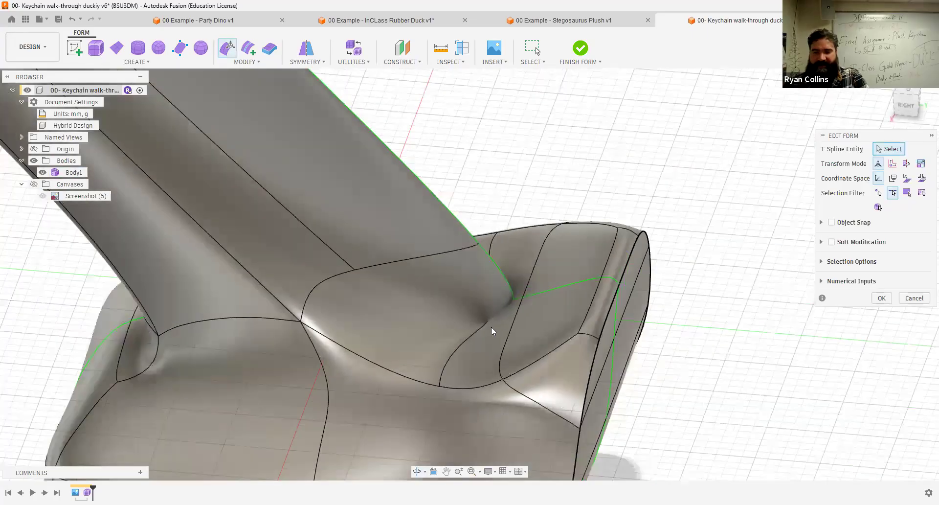
pyautogui.scroll(5, 506, 322)
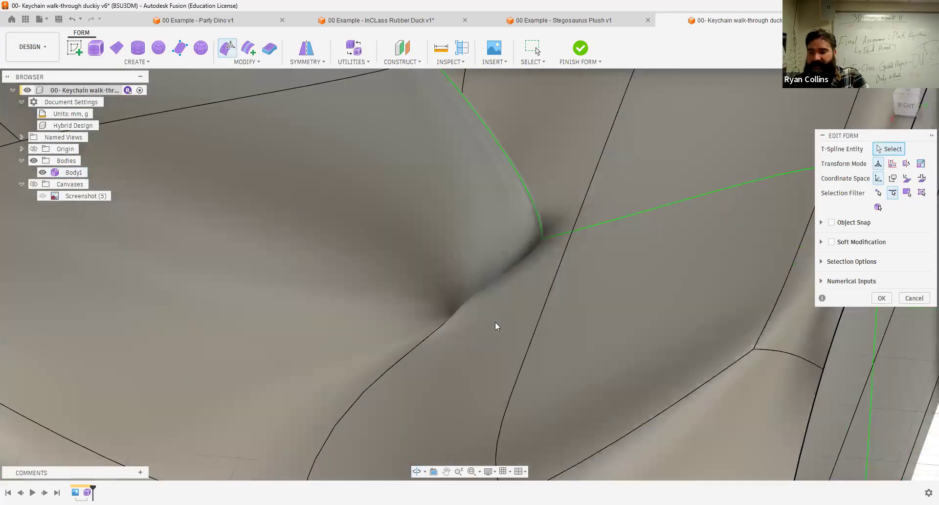
pyautogui.press('Escape')
pyautogui.scroll(-8, 604, 333)
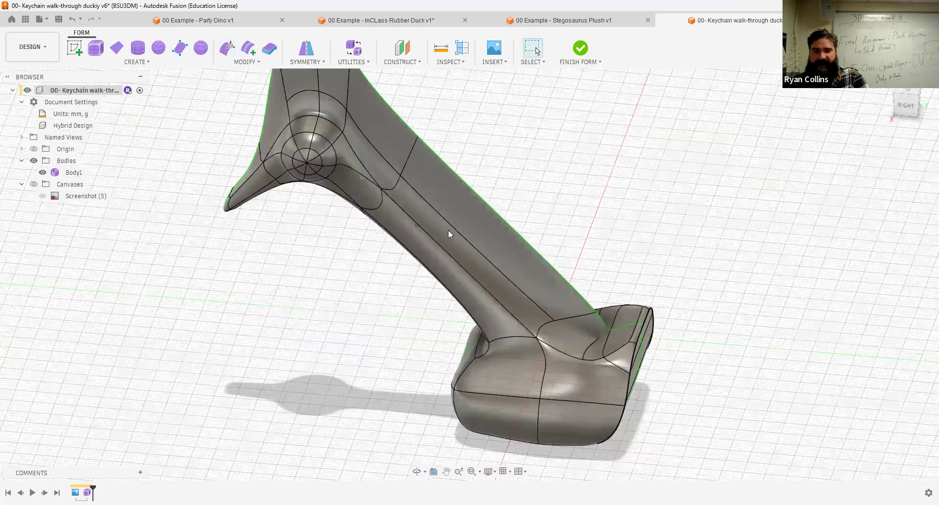
pyautogui.keyDown('shift'); pyautogui.moveTo(524, 220); pyautogui.dragTo(544, 266, button='middle'); pyautogui.keyUp('shift')
pyautogui.scroll(-3, 543, 262)
pyautogui.moveTo(623, 233); pyautogui.dragTo(578, 245, button='middle')
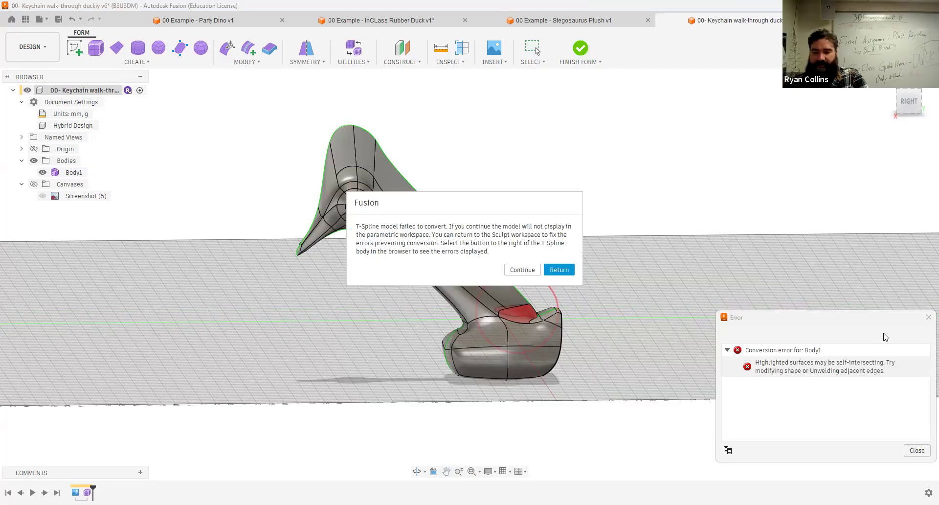
# Try continuing out of the form without fixing the body, and undo to return to sculpting
pyautogui.click(534, 270)
pyautogui.click(534, 269)
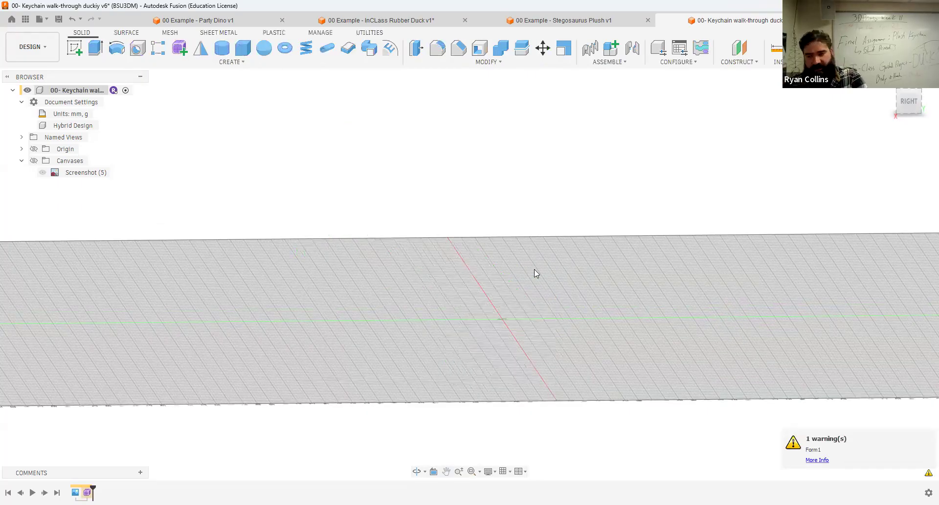
pyautogui.hotkey('ctrl', 'z')
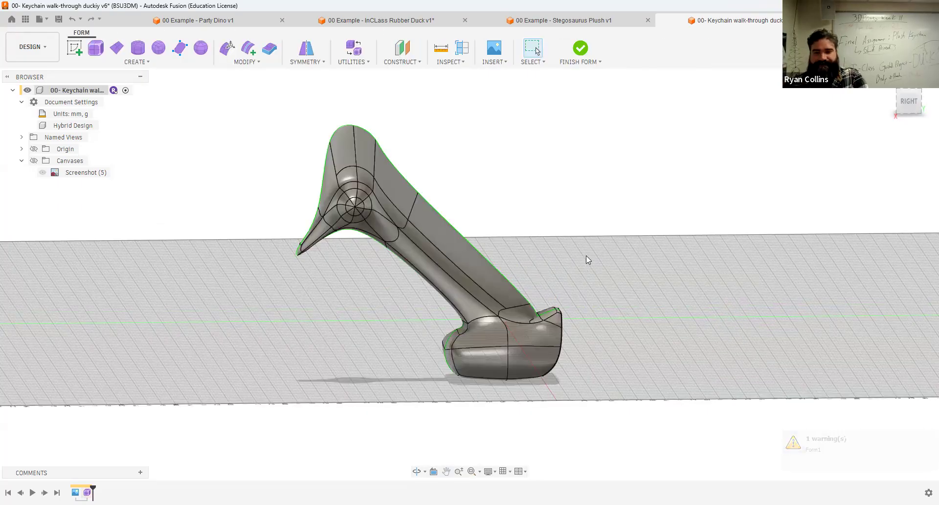
# Try to finish the form, return to sculpting, and examine the highlighted surfaces at the base of the neck
pyautogui.scroll(4, 532, 299)
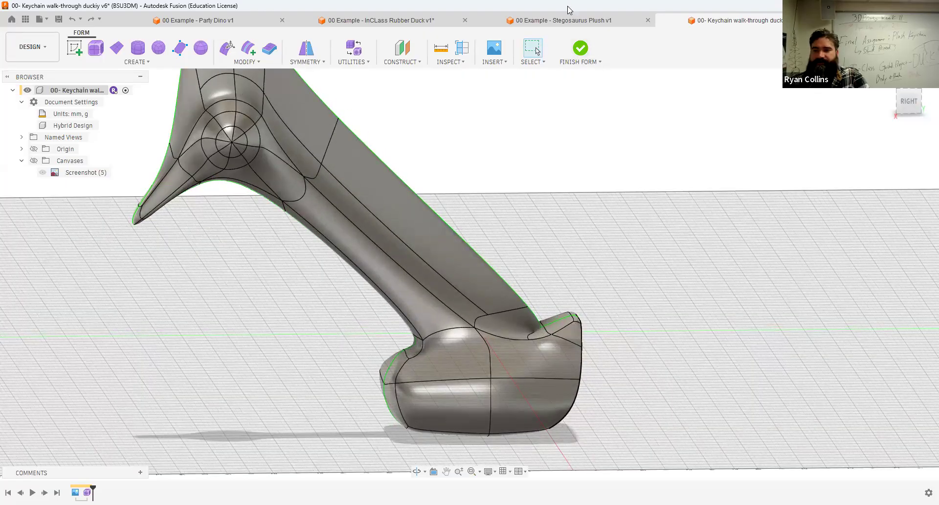
pyautogui.click(581, 48)
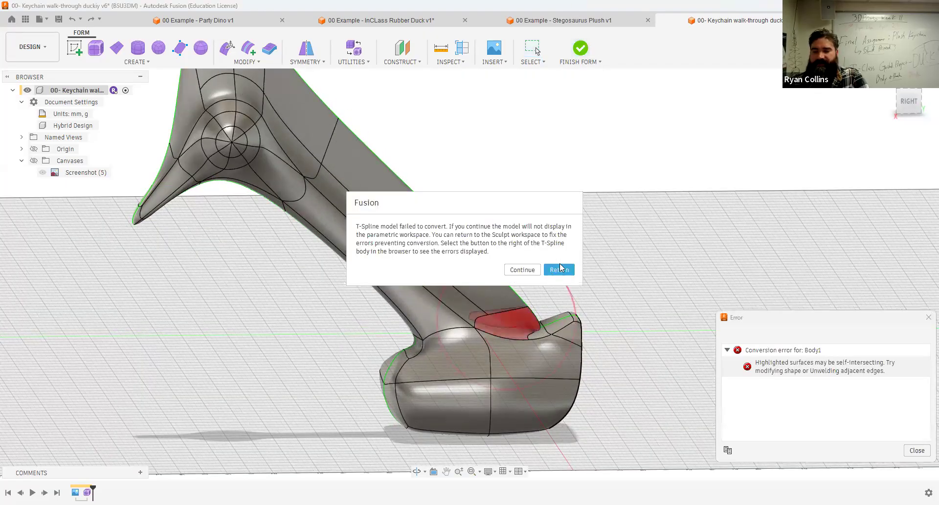
pyautogui.scroll(4, 525, 336)
pyautogui.keyDown('shift'); pyautogui.moveTo(538, 321); pyautogui.dragTo(484, 203, button='middle'); pyautogui.keyUp('shift')
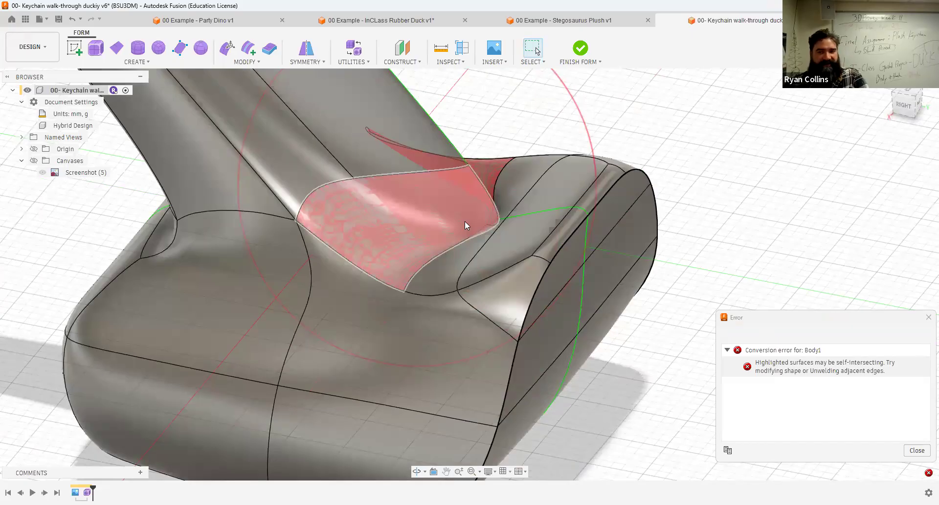
pyautogui.scroll(-3, 465, 221)
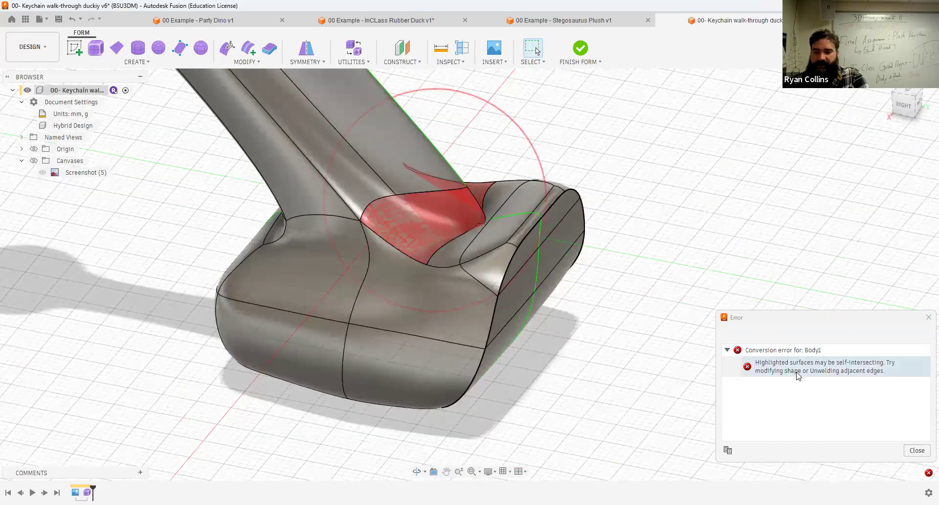
# Run Repair Body on the duck with AutoRepair at a weld tolerance of 0.01 mm, and accept the repair
pyautogui.click(363, 62)
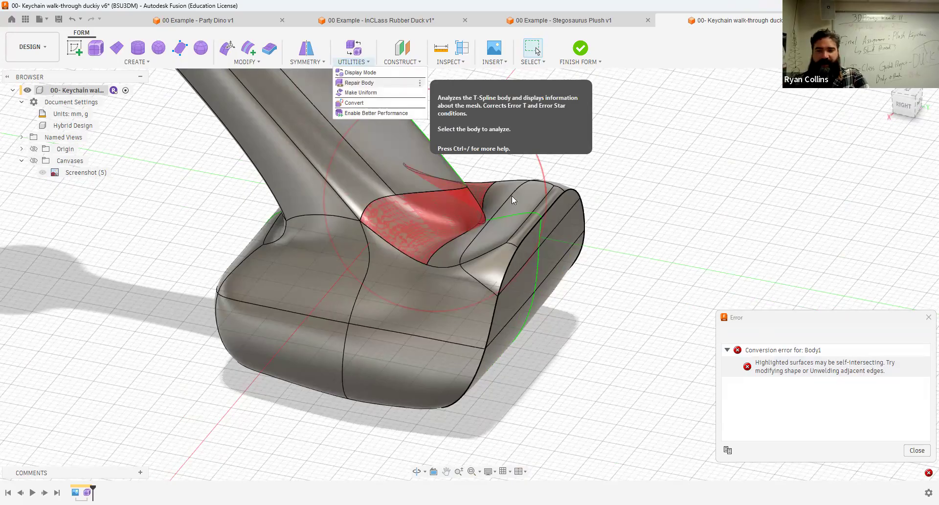
pyautogui.keyDown('shift'); pyautogui.moveTo(526, 246); pyautogui.dragTo(499, 247, button='middle'); pyautogui.keyUp('shift')
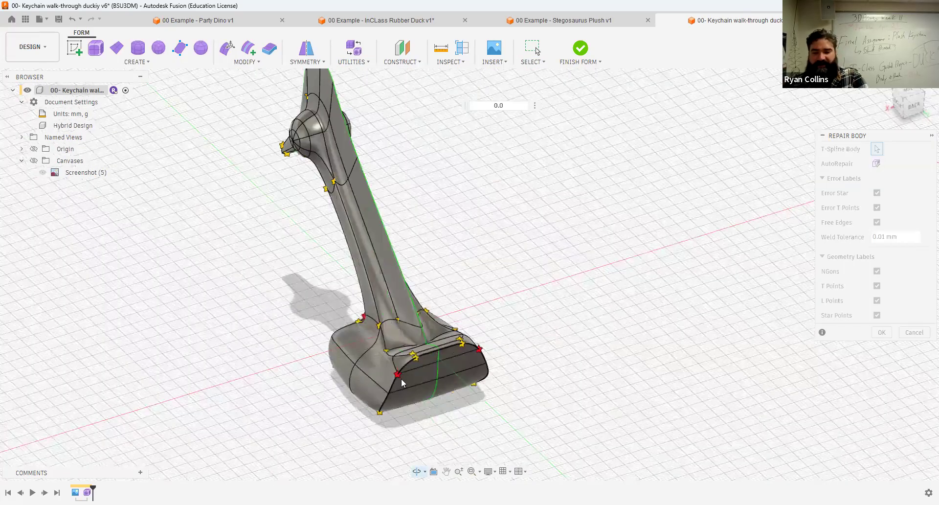
pyautogui.scroll(5, 405, 379)
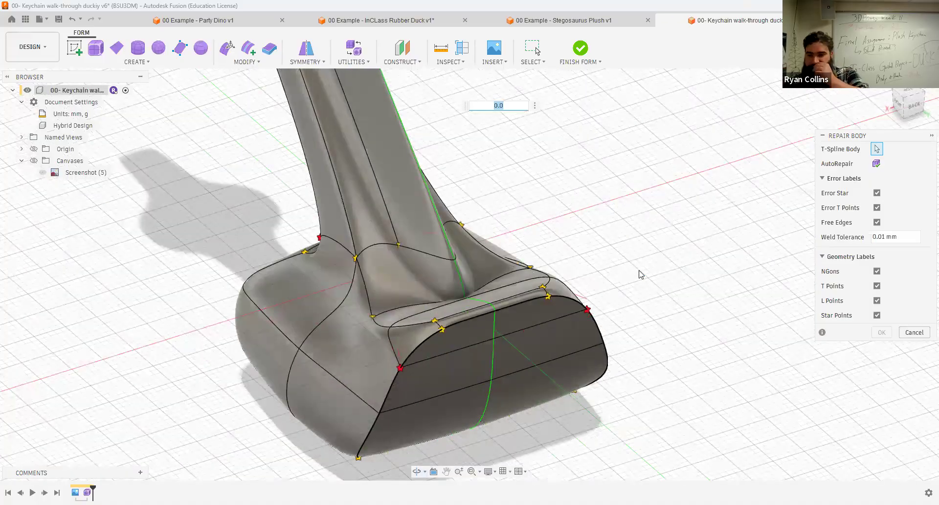
pyautogui.click(877, 163)
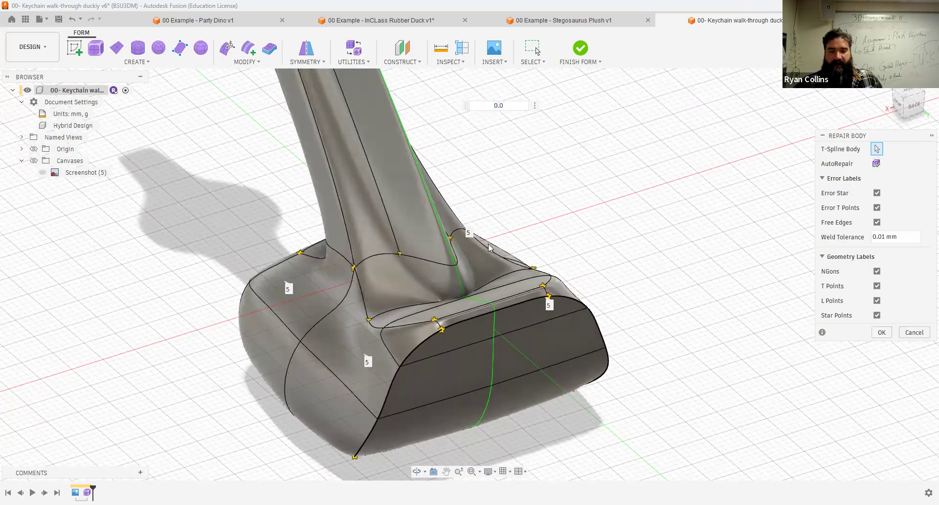
pyautogui.scroll(-3, 464, 251)
pyautogui.keyDown('shift'); pyautogui.moveTo(509, 237); pyautogui.dragTo(473, 289, button='middle'); pyautogui.keyUp('shift')
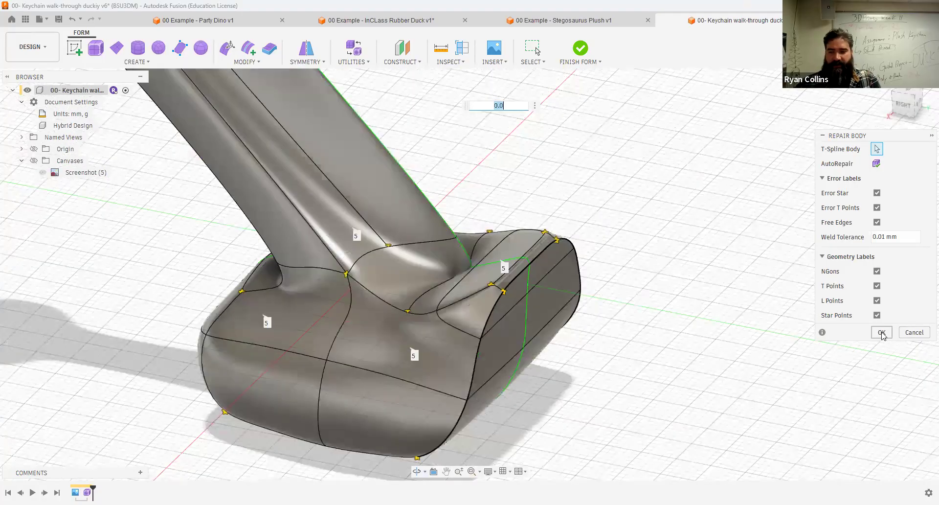
pyautogui.click(882, 334)
# Try to finish the repaired form, return to sculpting, and review the conversion error and its highlighted surfaces
pyautogui.click(581, 51)
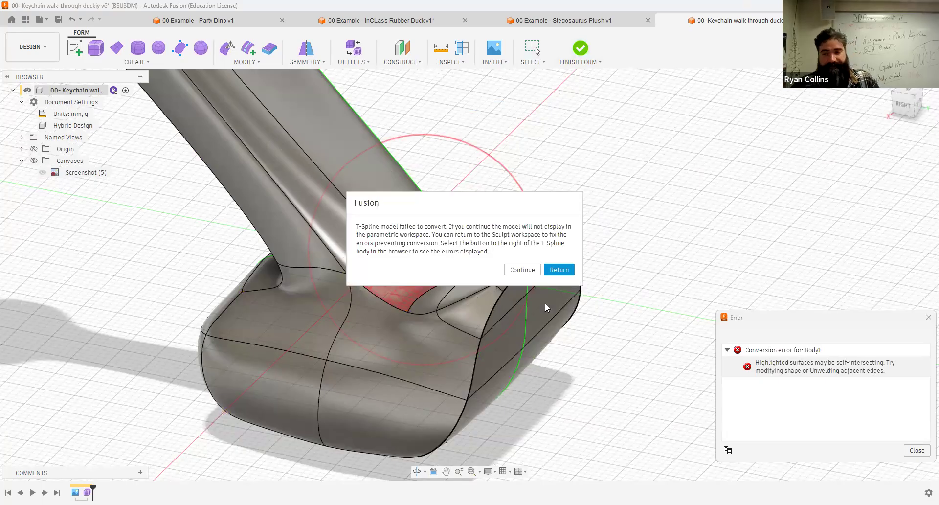
pyautogui.click(557, 270)
pyautogui.click(849, 373)
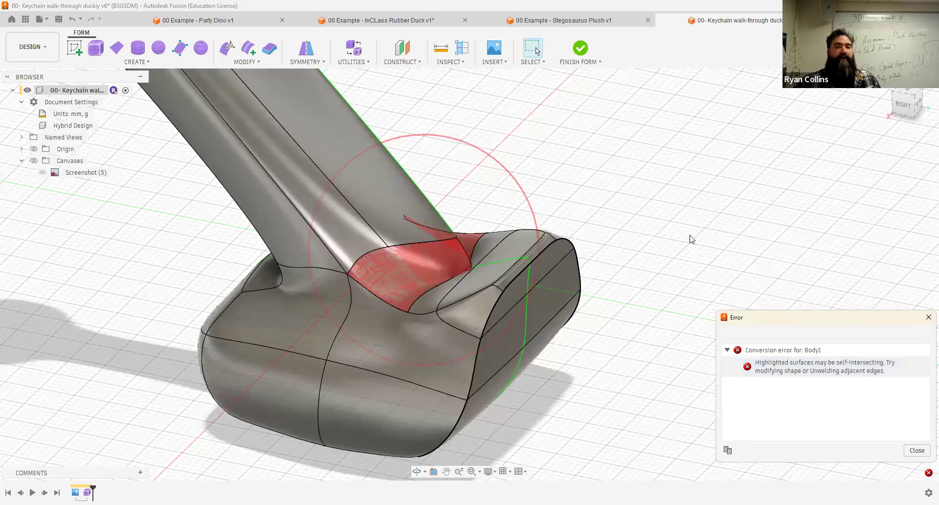
pyautogui.scroll(-5, 692, 239)
pyautogui.scroll(1, 459, 165)
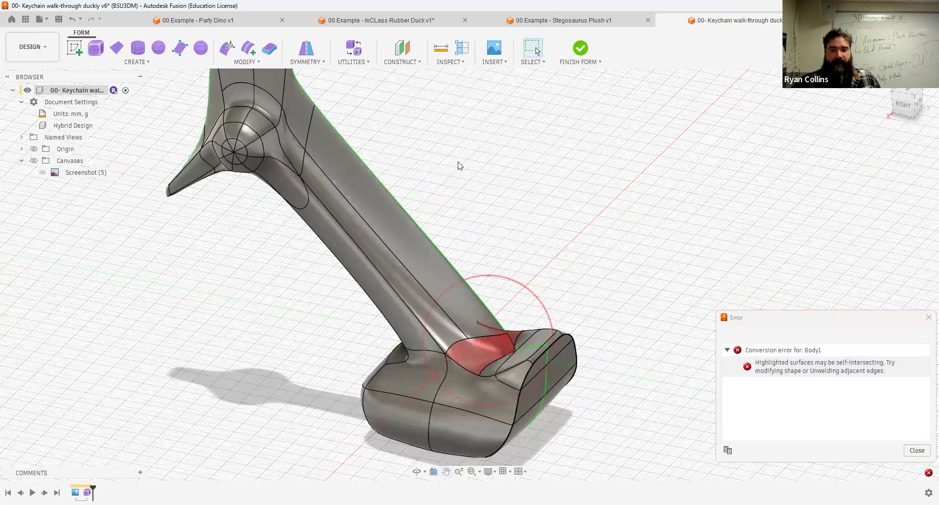
pyautogui.click(358, 60)
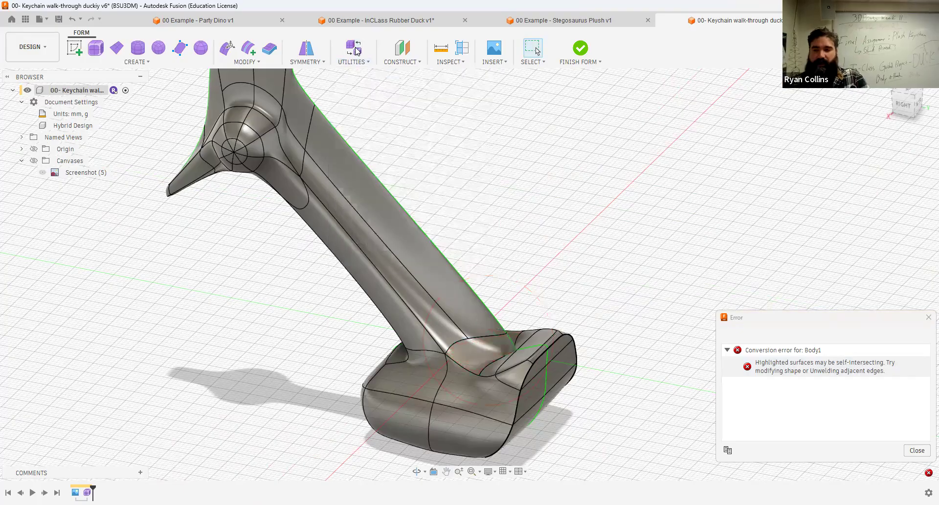
# Switch the duck body to Box Display and examine the vertex protruding through the body behind the neck base
pyautogui.click(357, 50)
pyautogui.click(414, 213)
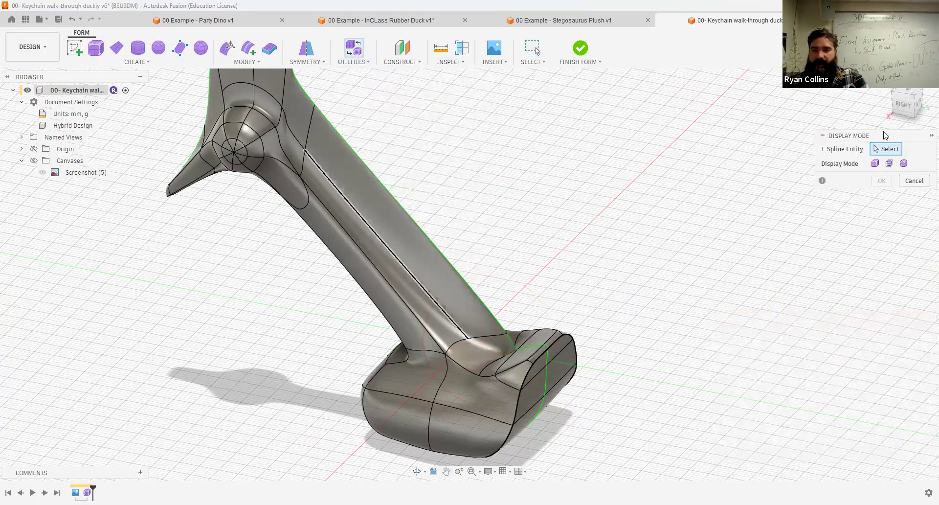
pyautogui.click(875, 163)
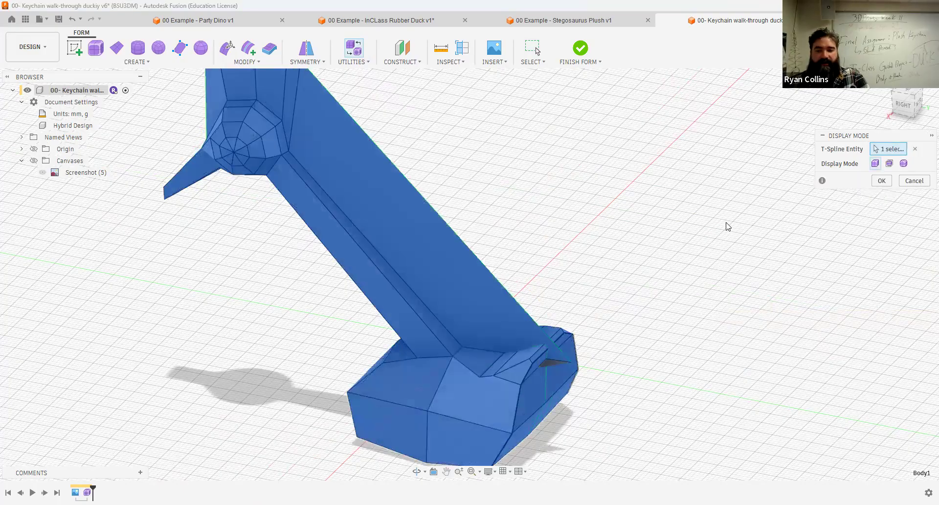
pyautogui.keyDown('shift'); pyautogui.moveTo(666, 214); pyautogui.dragTo(709, 216, button='middle'); pyautogui.keyUp('shift')
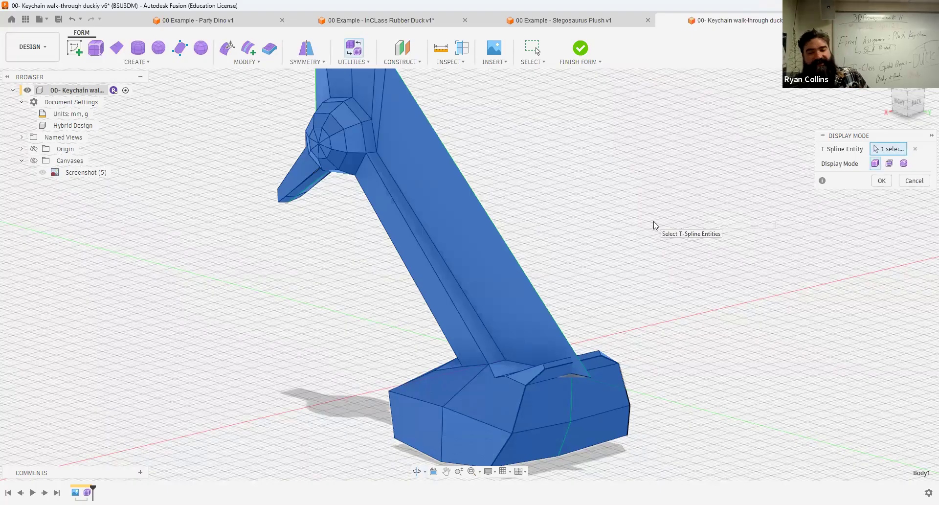
pyautogui.scroll(2, 596, 284)
pyautogui.keyDown('shift'); pyautogui.moveTo(594, 281); pyautogui.dragTo(575, 333, button='middle'); pyautogui.keyUp('shift')
pyautogui.scroll(1, 436, 345)
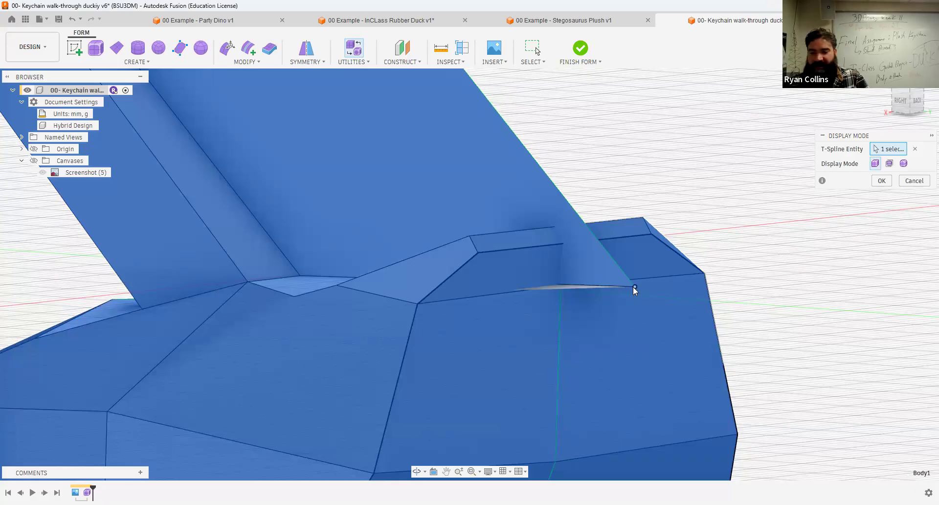
pyautogui.moveTo(633, 286)
pyautogui.keyDown('shift'); pyautogui.mouseDown(button='middle')
pyautogui.moveTo(665, 287)
pyautogui.moveTo(633, 288)
pyautogui.mouseUp(button='middle'); pyautogui.keyUp('shift')
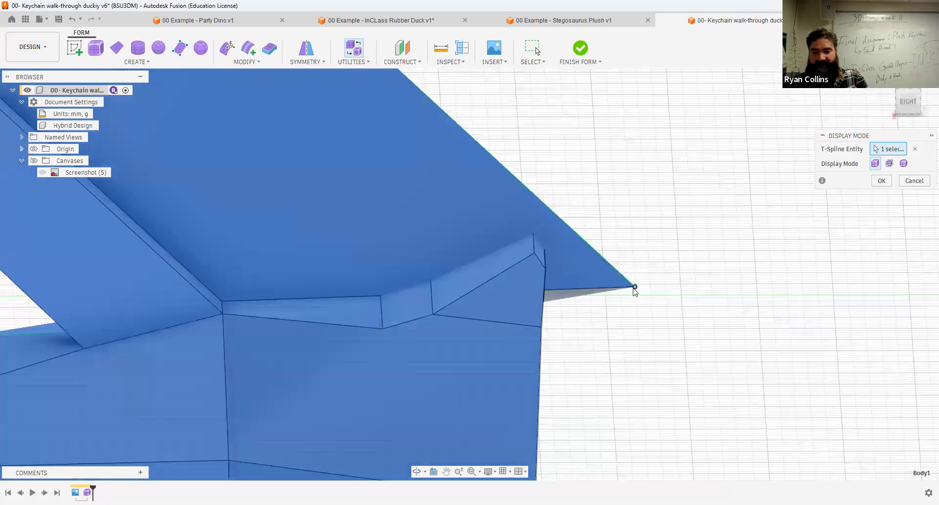
# Move the protruding center vertex behind the neck base forward and up with Edit Form, to about Y 4.0, Z 8.6 mm
pyautogui.click(230, 49)
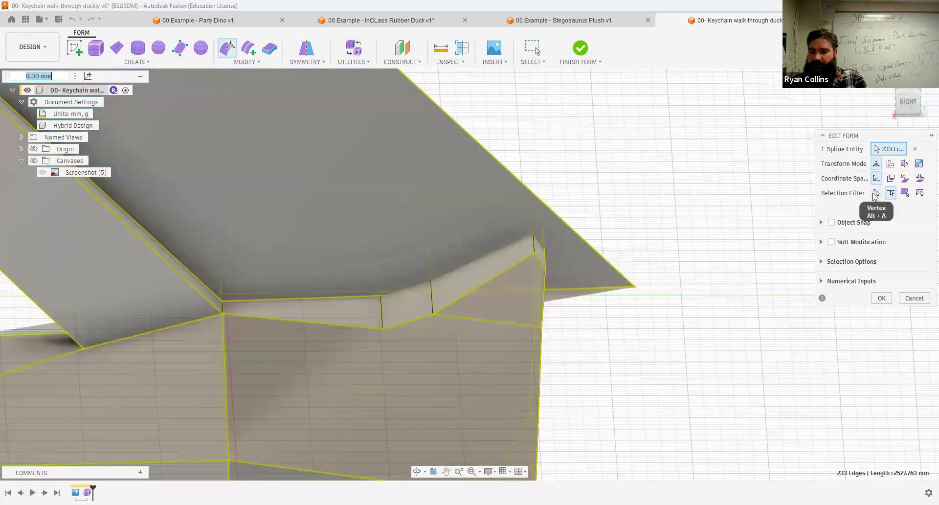
pyautogui.click(875, 195)
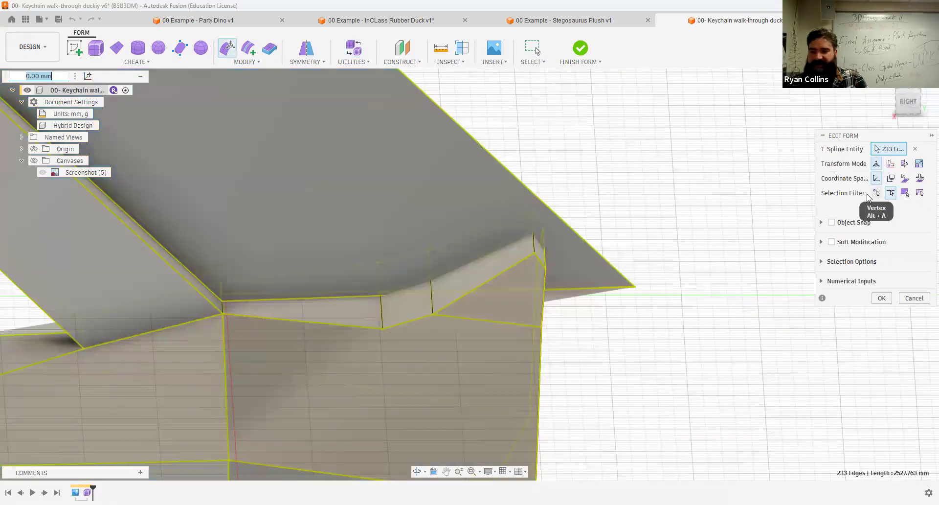
pyautogui.click(635, 287)
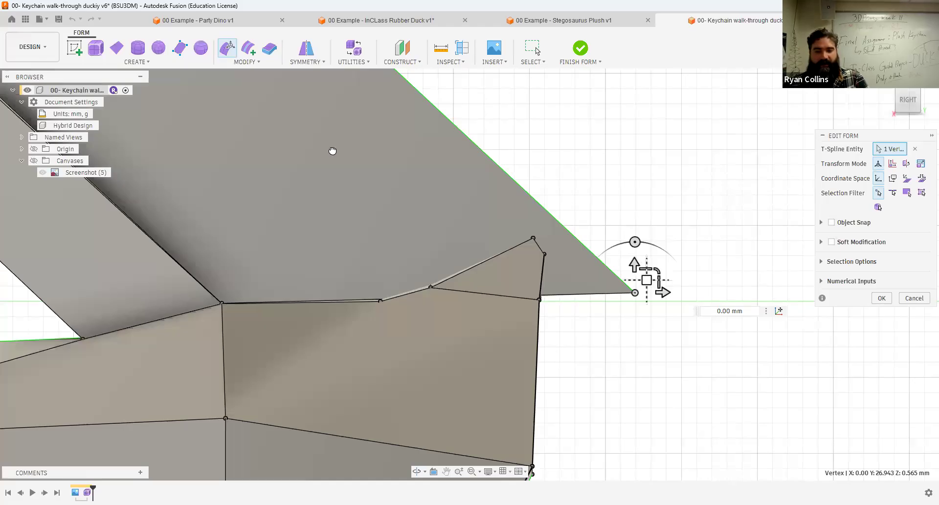
pyautogui.keyDown('shift'); pyautogui.moveTo(530, 290); pyautogui.dragTo(289, 286, button='middle'); pyautogui.keyUp('shift')
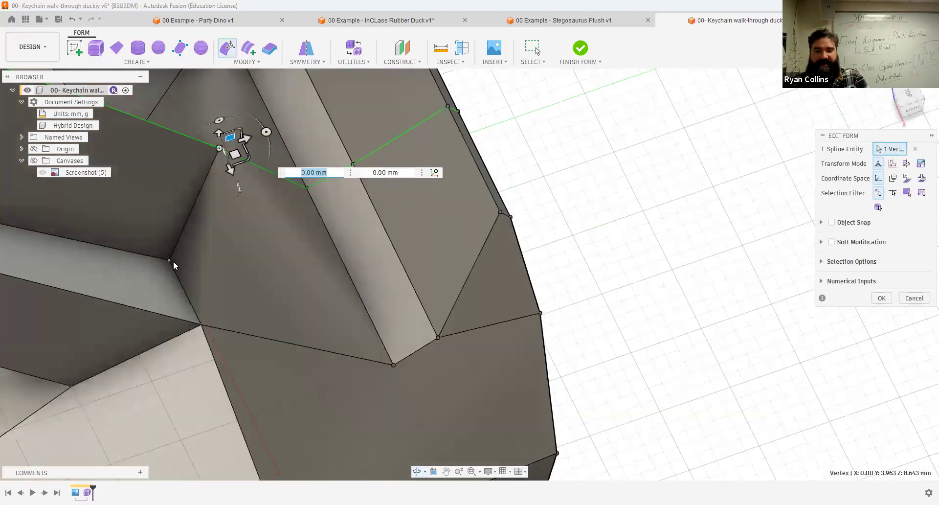
pyautogui.keyDown('shift'); pyautogui.moveTo(251, 243); pyautogui.dragTo(331, 265, button='middle'); pyautogui.keyUp('shift')
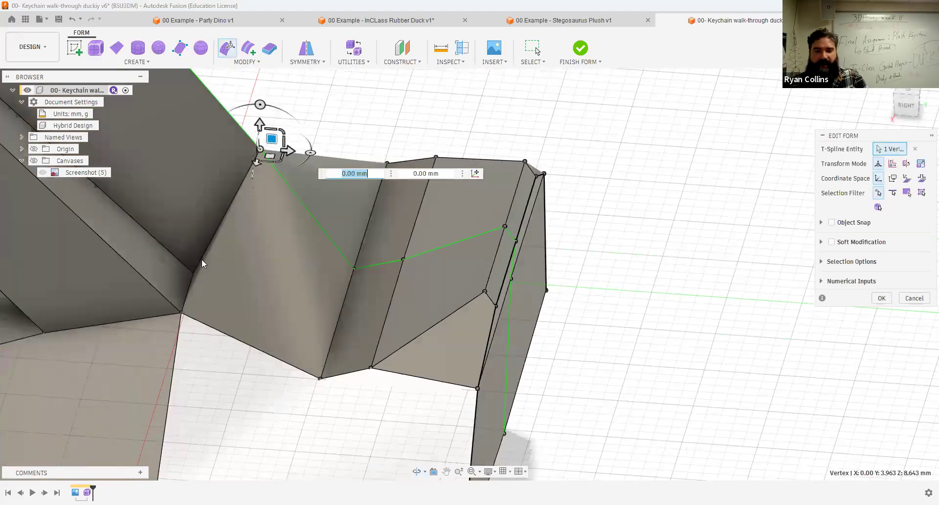
pyautogui.scroll(1, 188, 274)
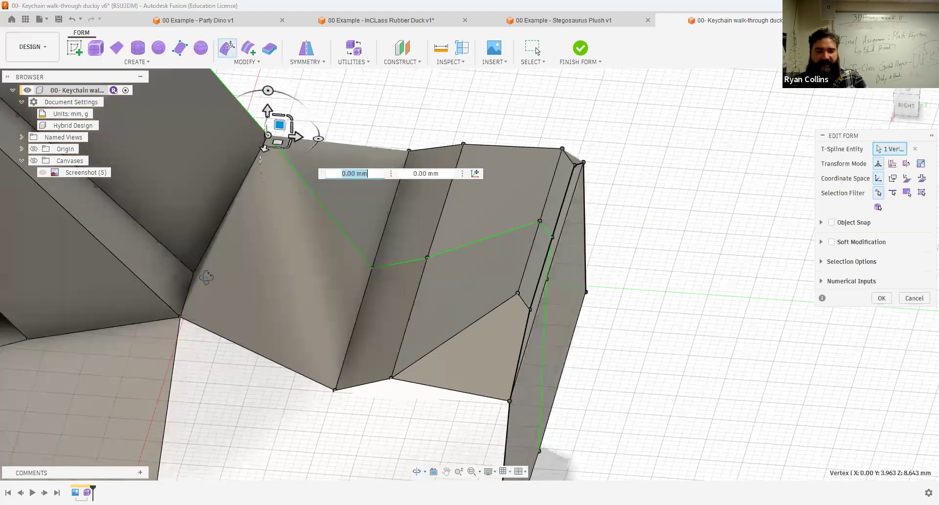
pyautogui.scroll(3, 190, 274)
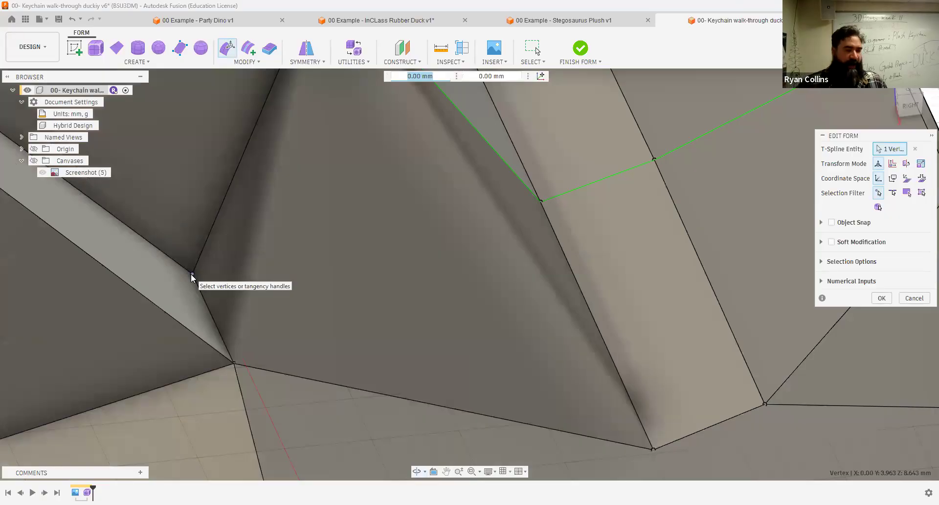
pyautogui.scroll(-4, 519, 230)
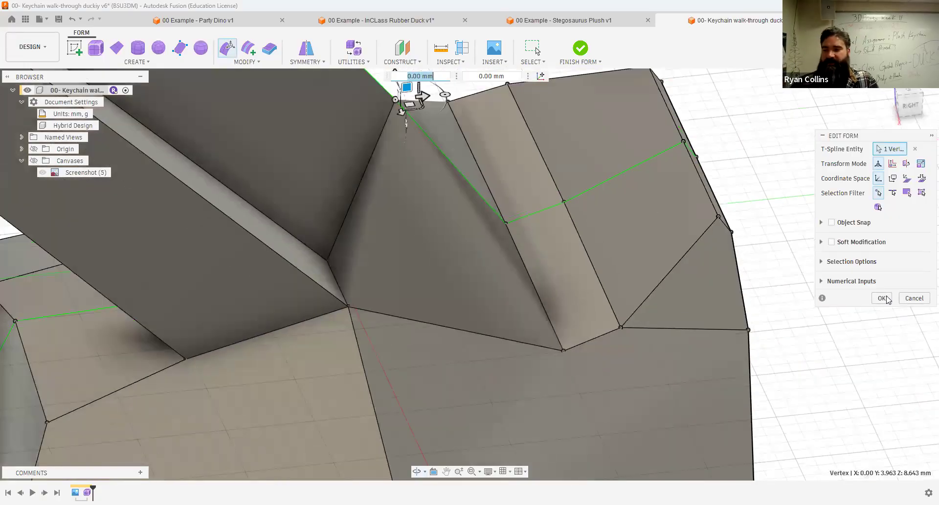
pyautogui.press('Return')
pyautogui.scroll(-2, 899, 98)
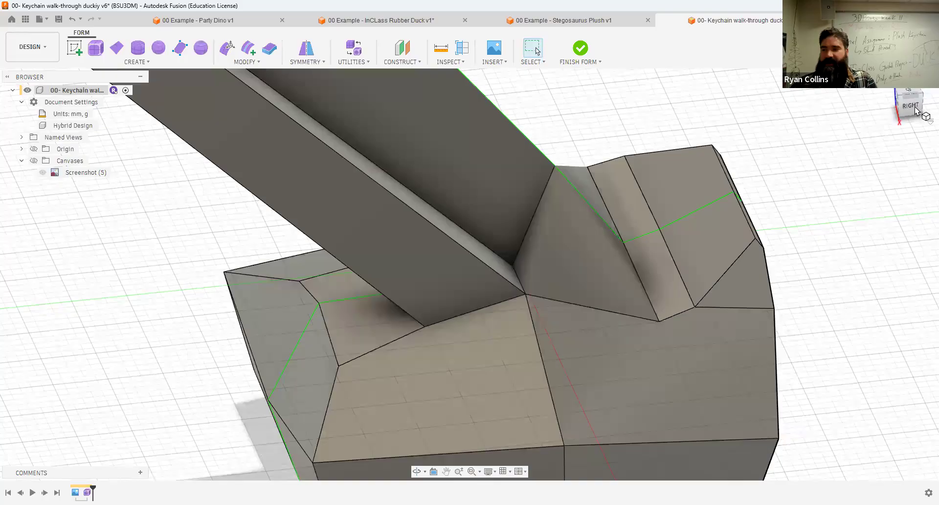
# Finish the form and inspect the converted duck body around the neck base and head
pyautogui.keyDown('shift'); pyautogui.moveTo(755, 147); pyautogui.dragTo(553, 134, button='middle'); pyautogui.keyUp('shift')
pyautogui.click(581, 49)
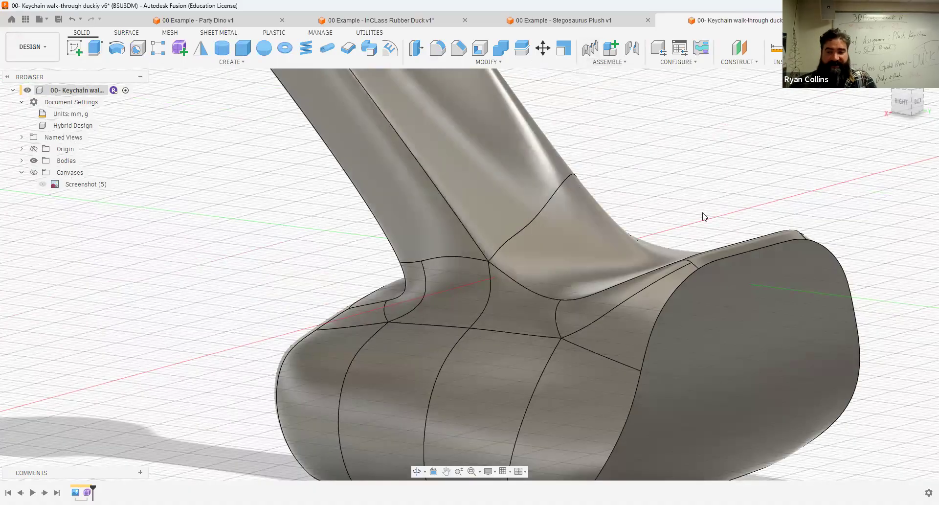
pyautogui.scroll(-4, 635, 279)
pyautogui.keyDown('shift'); pyautogui.moveTo(636, 279); pyautogui.dragTo(527, 225, button='middle'); pyautogui.keyUp('shift')
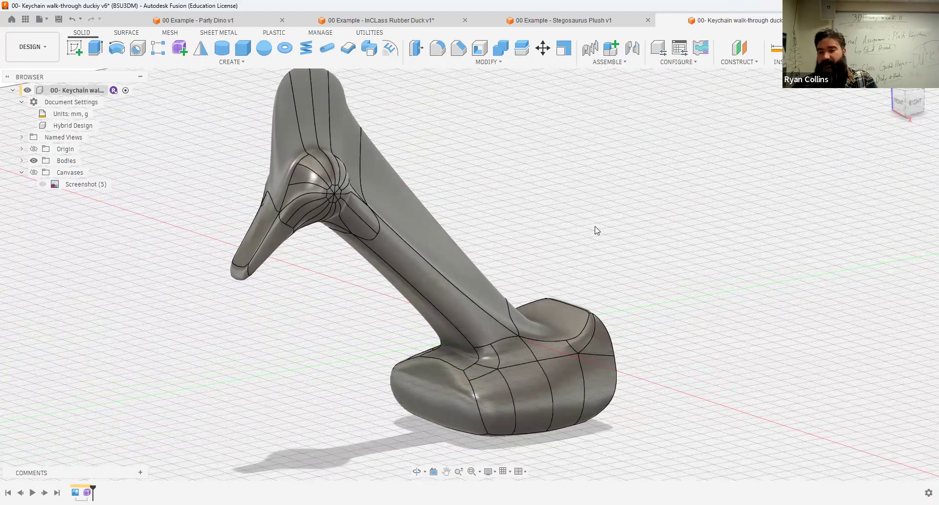
pyautogui.keyDown('shift'); pyautogui.moveTo(558, 233); pyautogui.dragTo(588, 239, button='middle'); pyautogui.keyUp('shift')
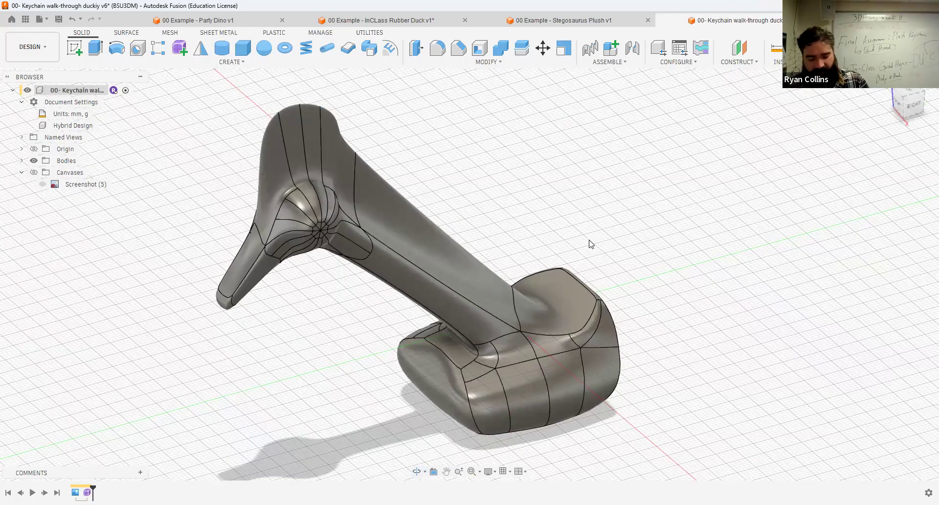
# Save the design with the version description "finsh form"
pyautogui.hotkey('ctrl', 's')
pyautogui.write('finsh form')
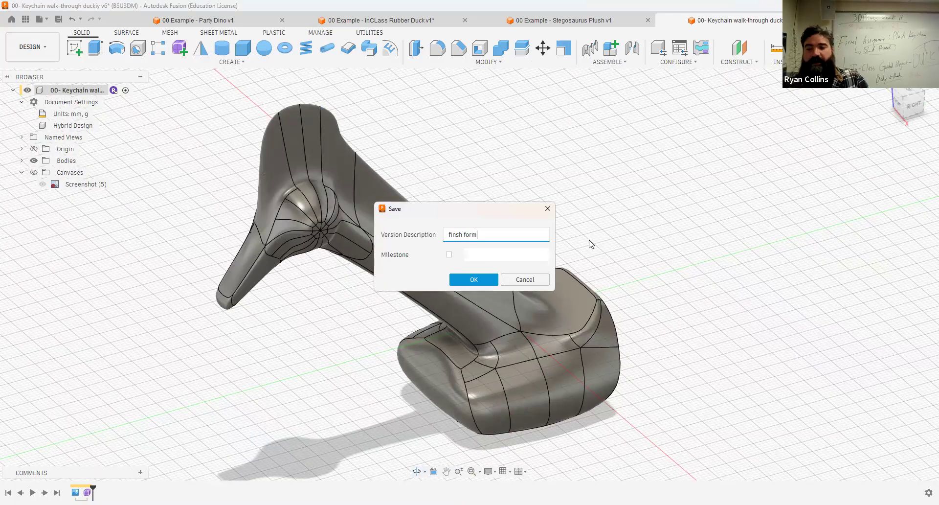
pyautogui.press('Return')
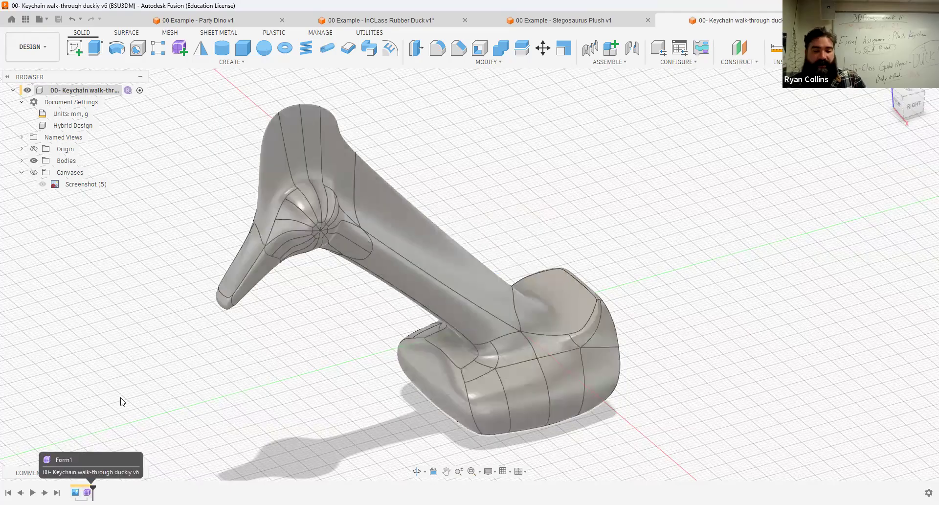
# Reopen the duck form for editing, run Repair Body with AutoRepair, and review the labels around the neck base
pyautogui.rightClick(87, 492)
pyautogui.click(119, 401)
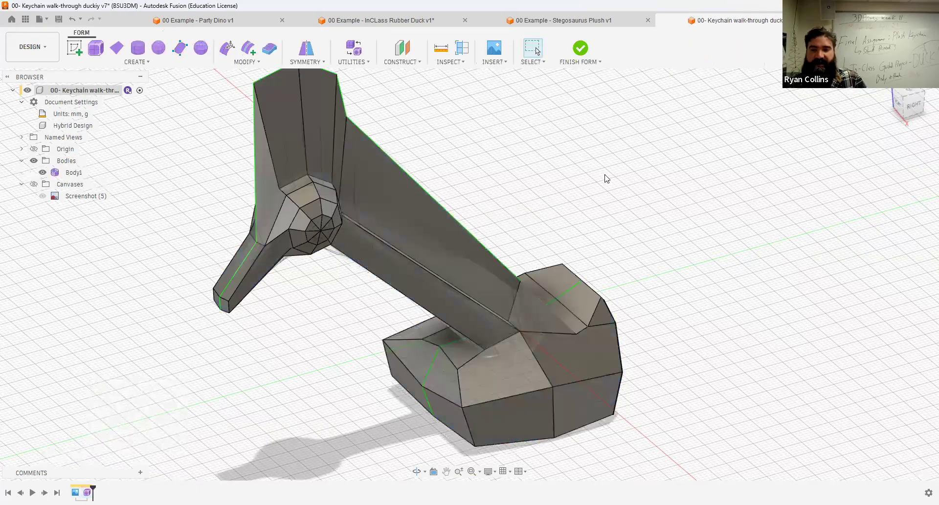
pyautogui.click(361, 62)
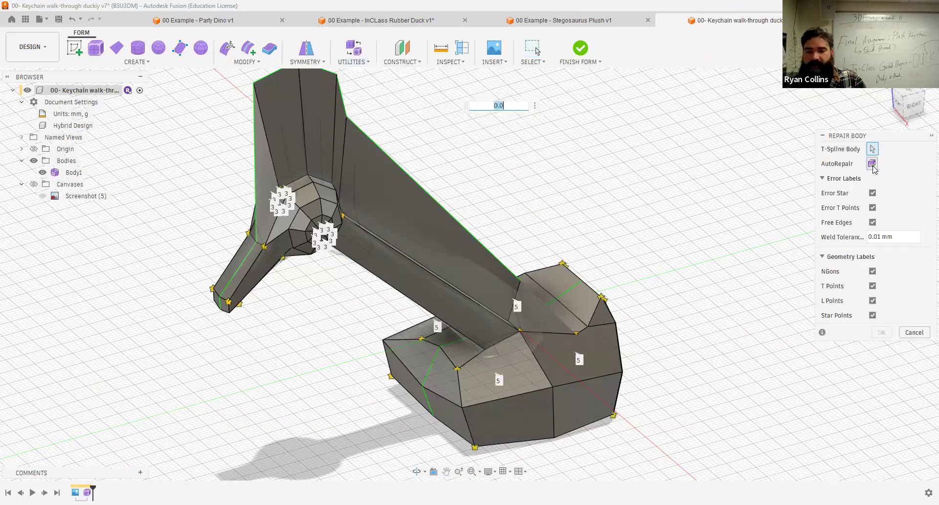
pyautogui.click(872, 165)
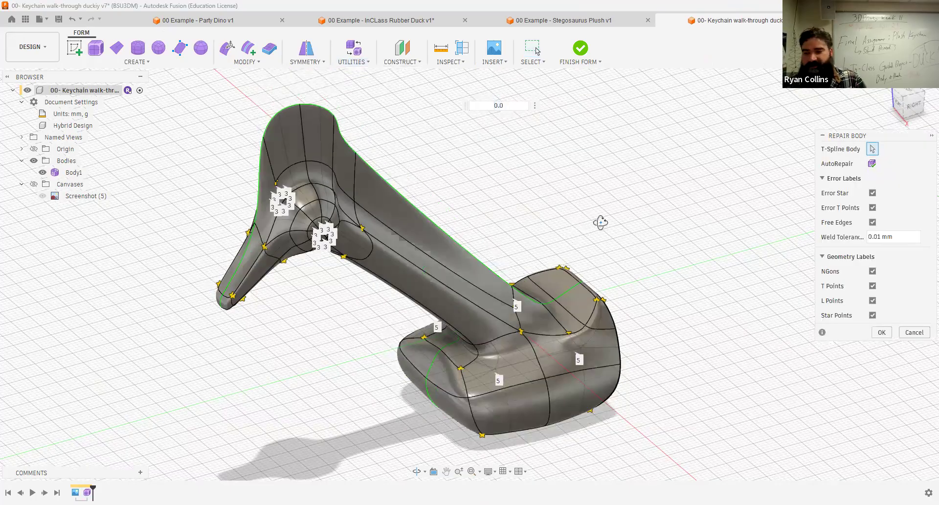
pyautogui.keyDown('shift'); pyautogui.moveTo(600, 223); pyautogui.dragTo(602, 228, button='middle'); pyautogui.keyUp('shift')
pyautogui.scroll(2, 597, 309)
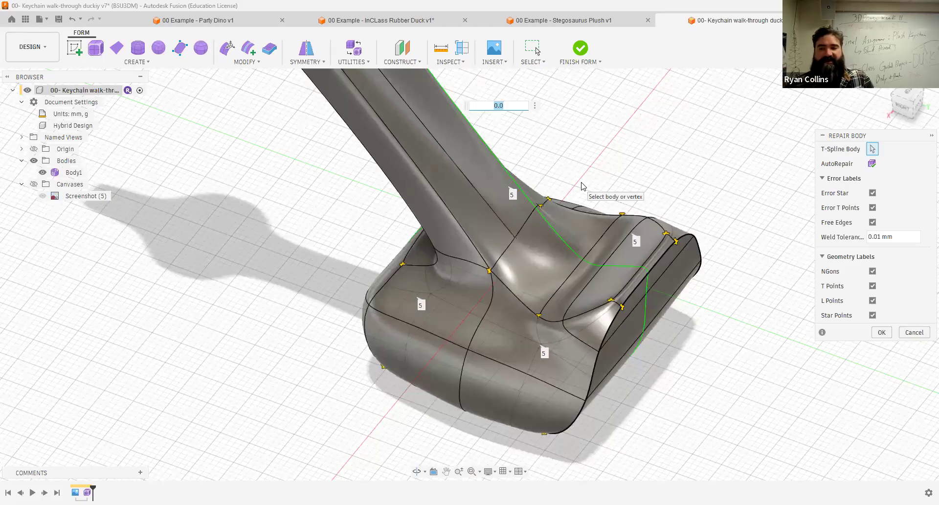
# Switch the duck body back to Box Display and accept the display mode
pyautogui.click(351, 50)
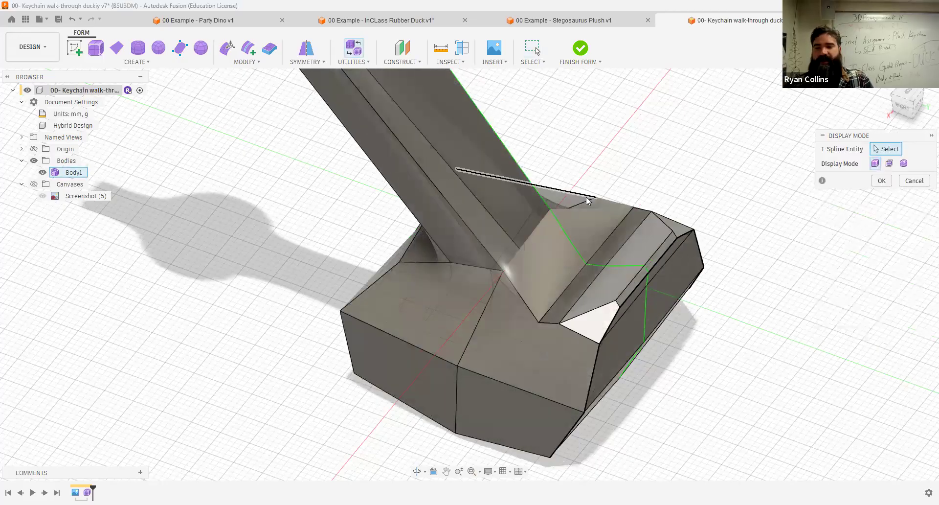
pyautogui.keyDown('shift'); pyautogui.moveTo(524, 138); pyautogui.dragTo(425, 240, button='middle'); pyautogui.keyUp('shift')
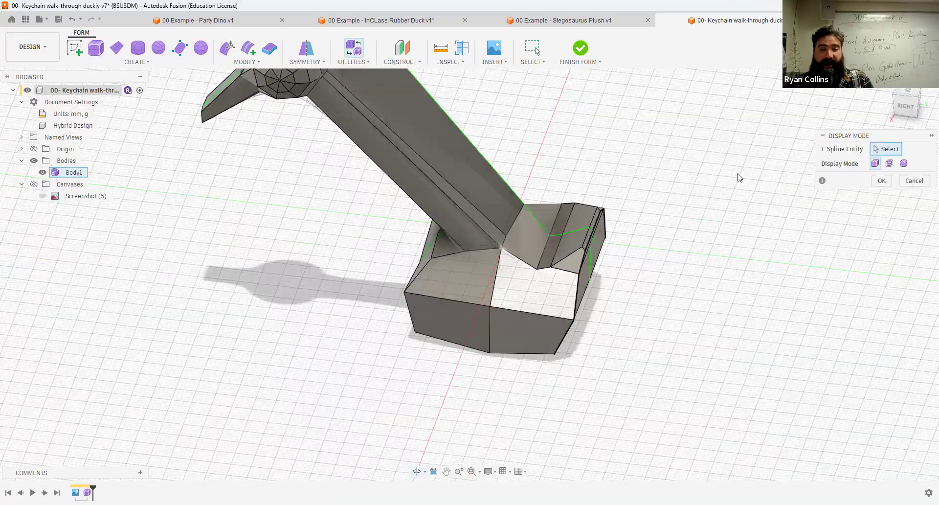
pyautogui.scroll(-3, 738, 178)
pyautogui.click(881, 181)
# Crease the inner loop of eight edges around the star point on the side of the duck's head
pyautogui.keyDown('shift'); pyautogui.moveTo(482, 161); pyautogui.dragTo(399, 252, button='middle'); pyautogui.keyUp('shift')
pyautogui.scroll(3, 398, 252)
pyautogui.scroll(1, 479, 245)
pyautogui.keyDown('shift'); pyautogui.moveTo(514, 266); pyautogui.dragTo(442, 173, button='middle'); pyautogui.keyUp('shift')
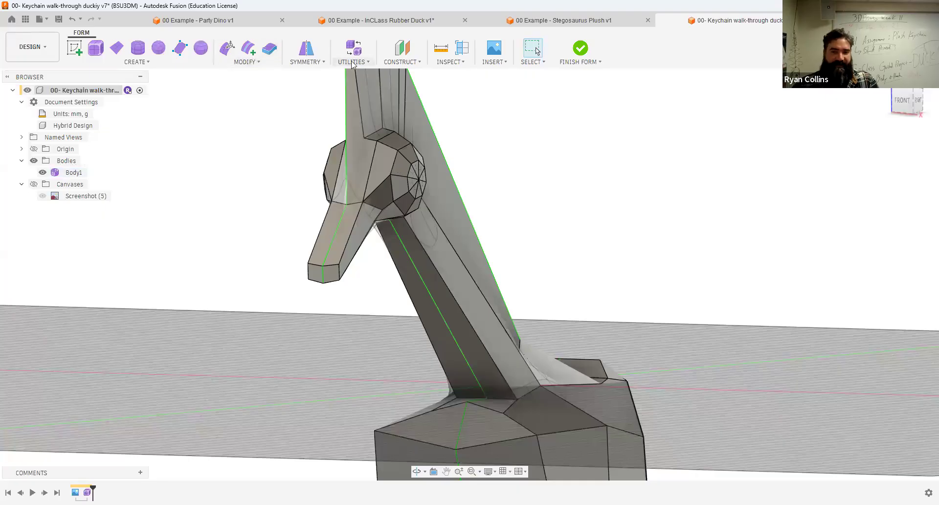
pyautogui.click(247, 64)
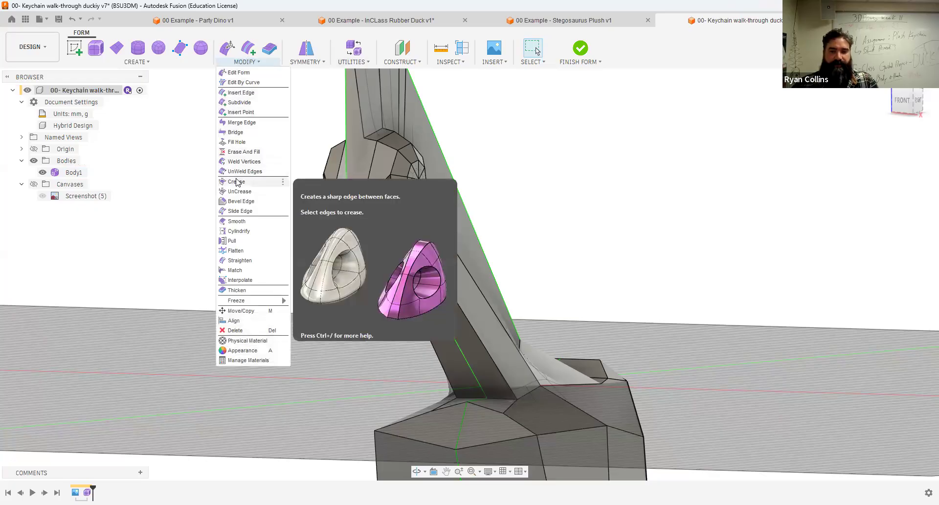
pyautogui.scroll(4, 410, 174)
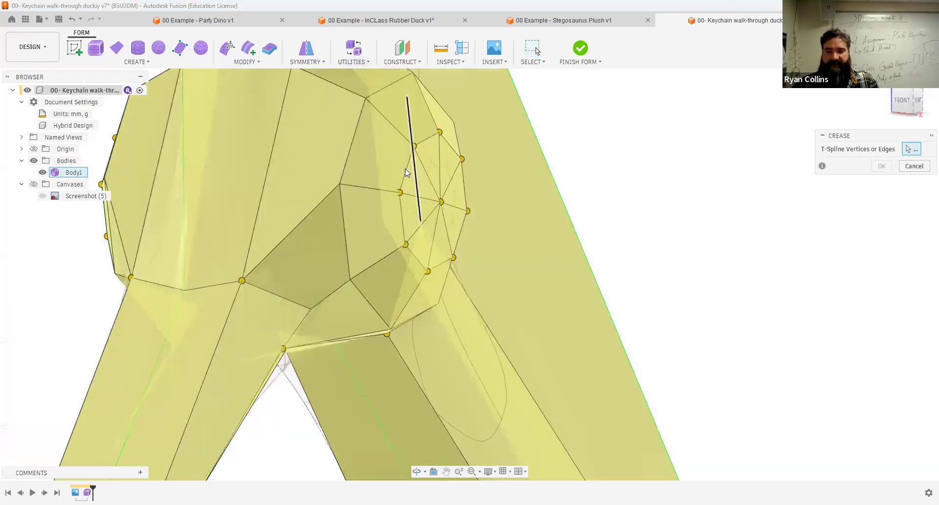
pyautogui.click(404, 168)
pyautogui.click(404, 234)
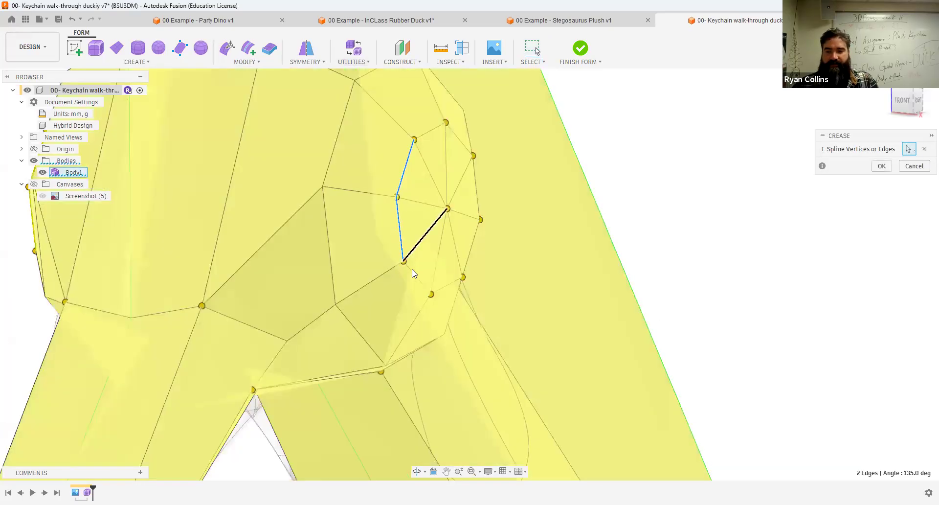
pyautogui.click(410, 275)
pyautogui.click(467, 254)
pyautogui.doubleClick(482, 191)
pyautogui.click(432, 130)
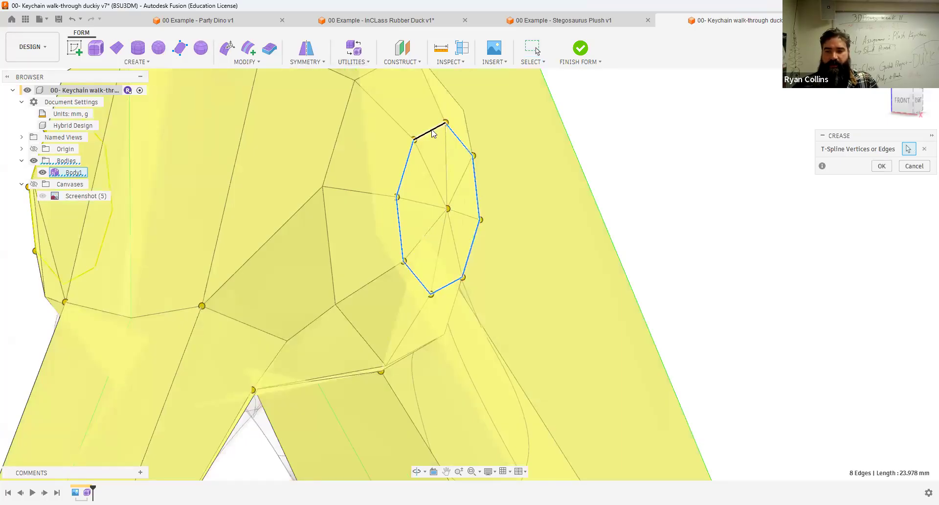
pyautogui.click(882, 166)
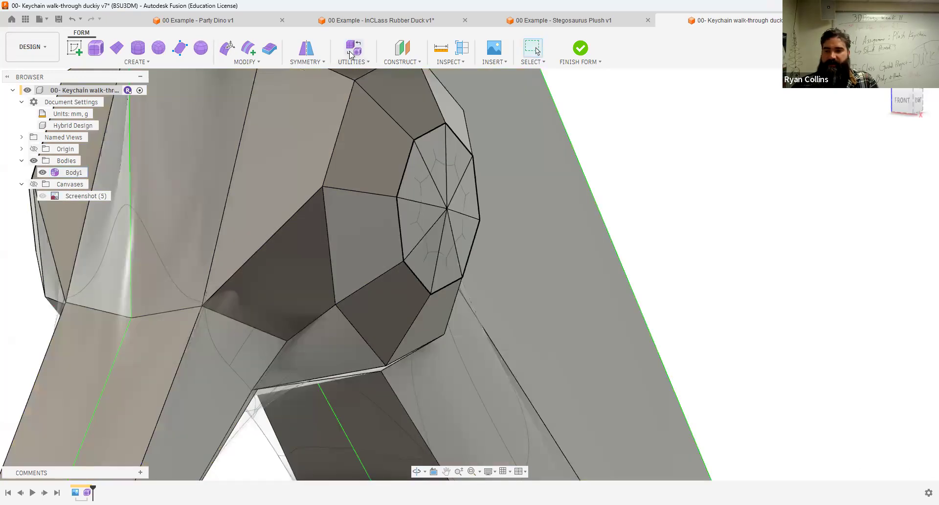
# Switch the duck body to Smooth Display and inspect the creased circle on the side of the head
pyautogui.click(350, 53)
pyautogui.click(903, 163)
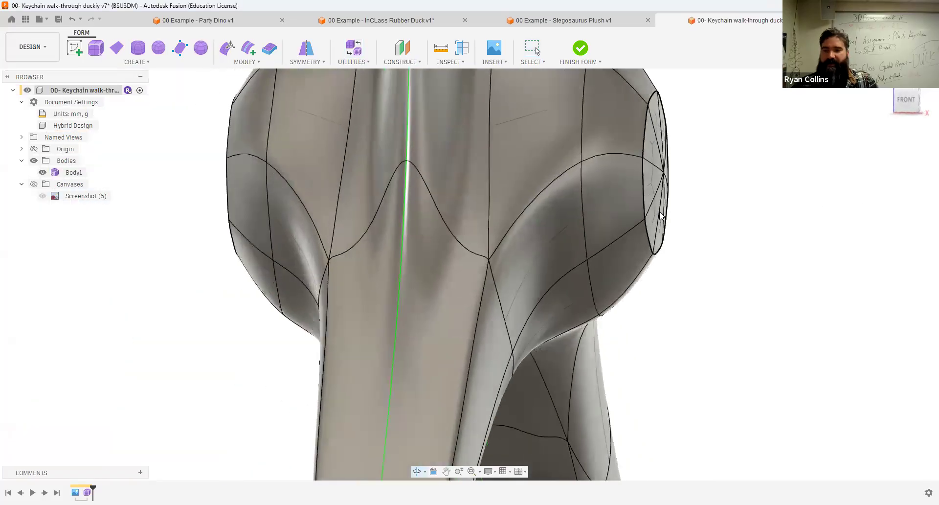
pyautogui.keyDown('shift'); pyautogui.moveTo(661, 215); pyautogui.dragTo(568, 278, button='middle'); pyautogui.keyUp('shift')
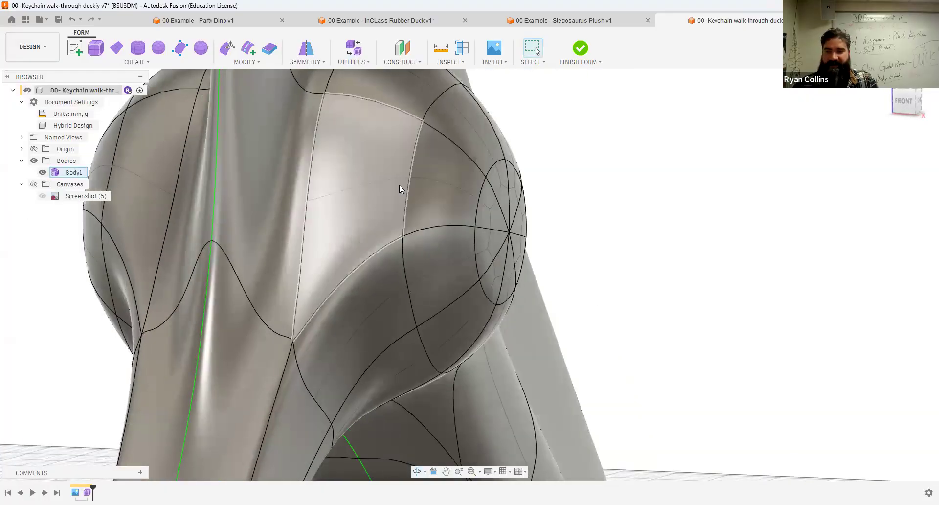
# Crease the outer loop of eight edges around the eye area on the side of the duck's head
pyautogui.click(246, 62)
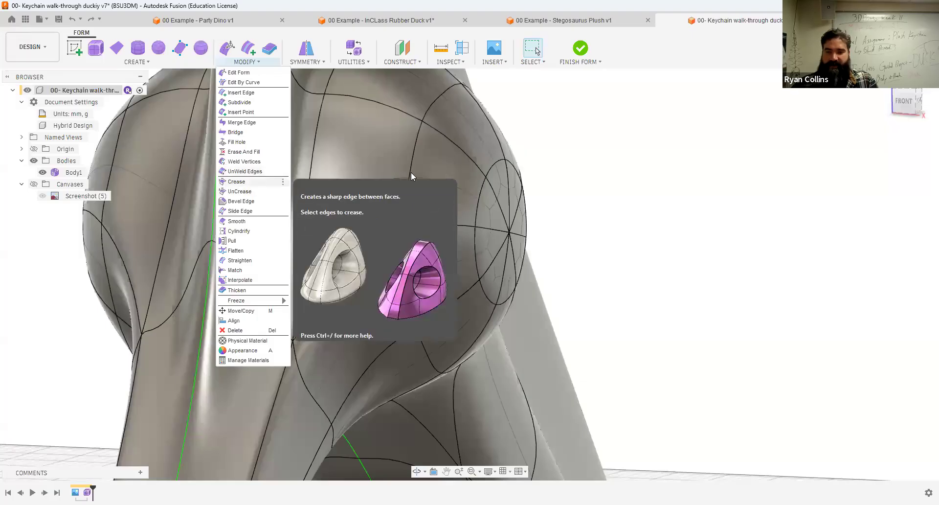
pyautogui.doubleClick(407, 267)
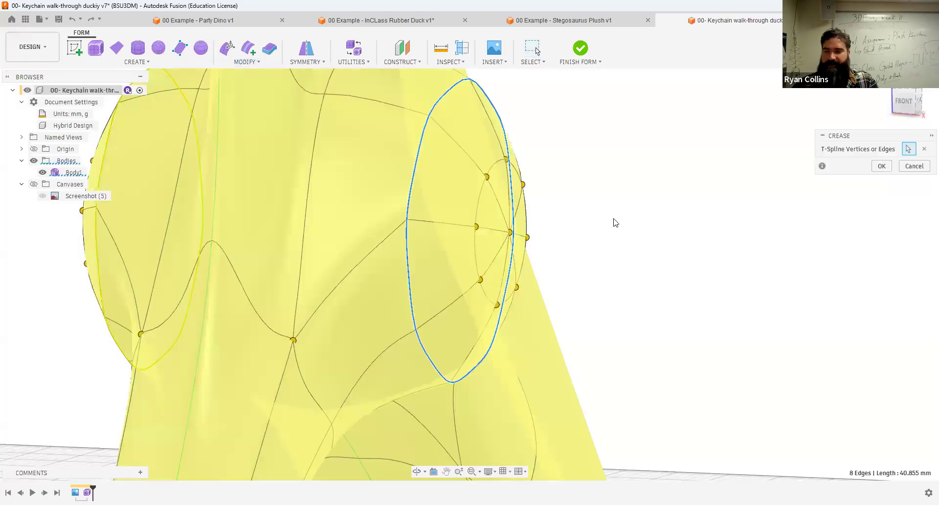
pyautogui.click(884, 167)
pyautogui.keyDown('shift'); pyautogui.moveTo(680, 192); pyautogui.dragTo(621, 214, button='middle'); pyautogui.keyUp('shift')
pyautogui.scroll(-2, 638, 202)
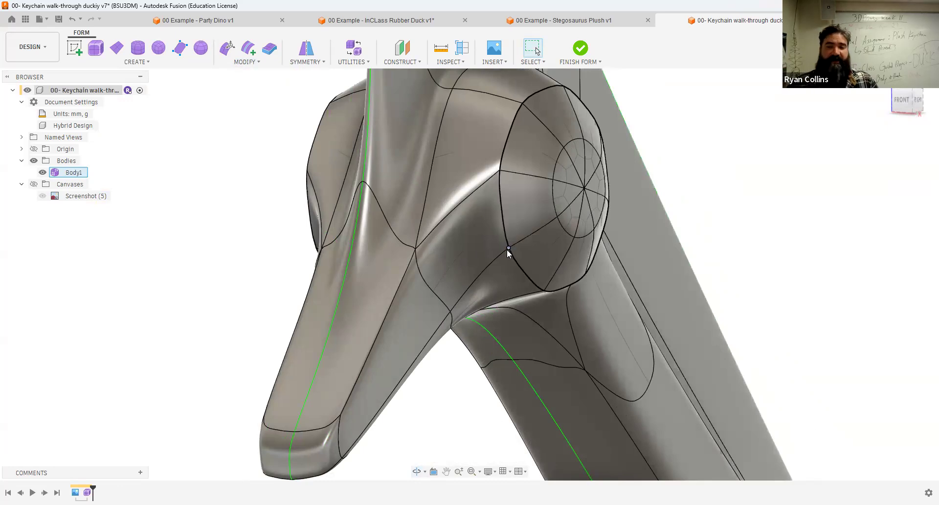
# Insert a single-sided Simple edge loop just outside the creased eye circle at an insert location of about 0.132
pyautogui.click(249, 48)
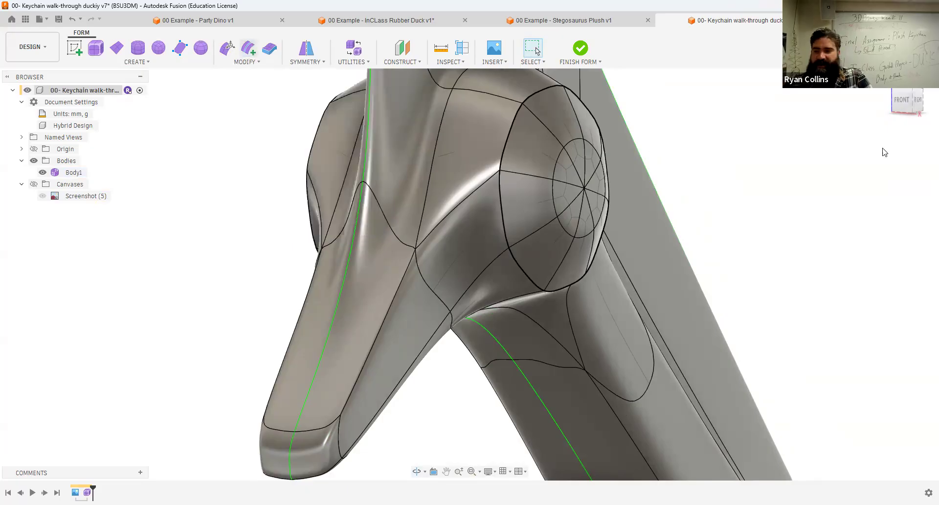
pyautogui.doubleClick(507, 137)
pyautogui.click(889, 182)
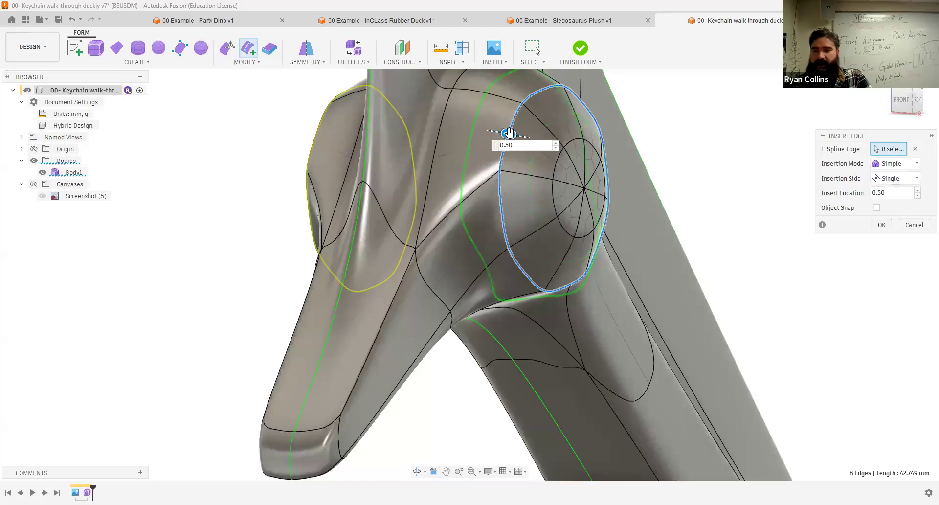
pyautogui.moveTo(560, 145); pyautogui.dragTo(561, 145)
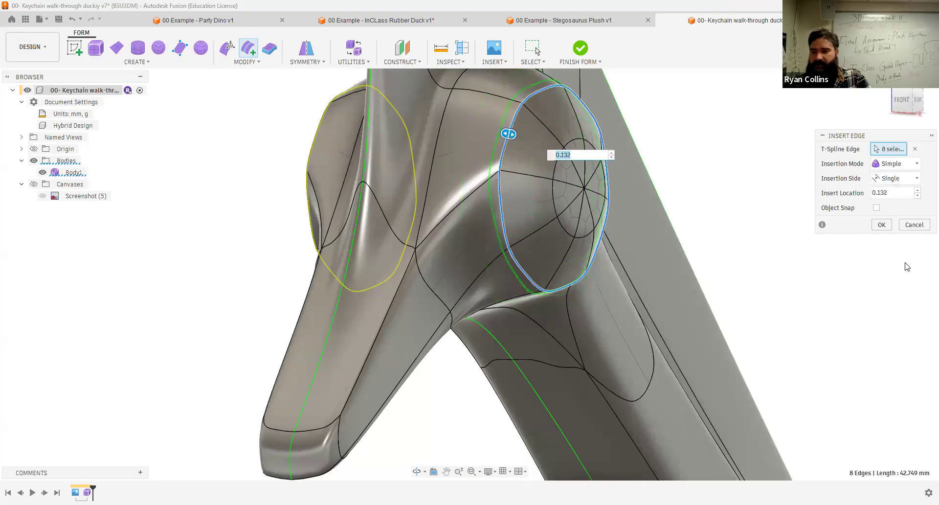
pyautogui.click(884, 224)
# Scale the newly inserted eight-edge loop around the eye up uniformly by about 1.777 with Edit Form
pyautogui.moveTo(616, 232)
pyautogui.keyDown('shift'); pyautogui.mouseDown(button='middle')
pyautogui.moveTo(608, 239)
pyautogui.moveTo(621, 231)
pyautogui.mouseUp(button='middle'); pyautogui.keyUp('shift')
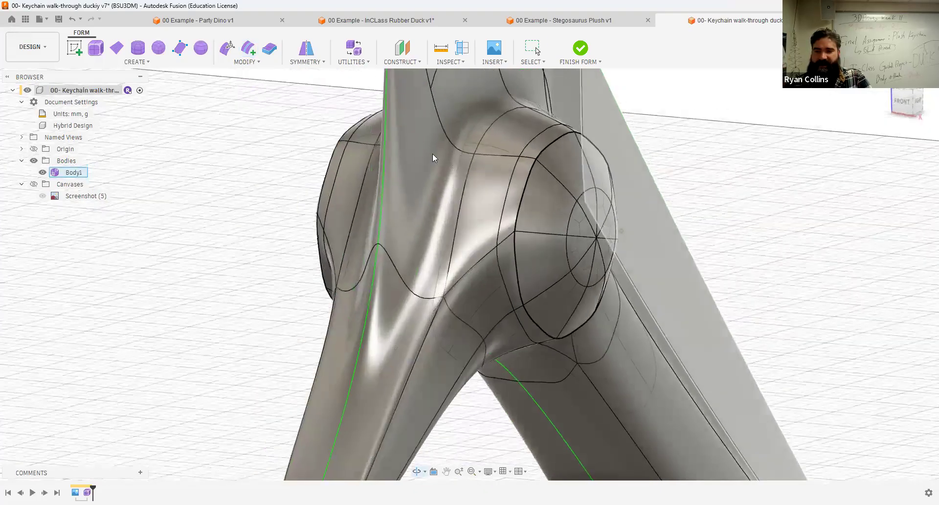
pyautogui.click(227, 48)
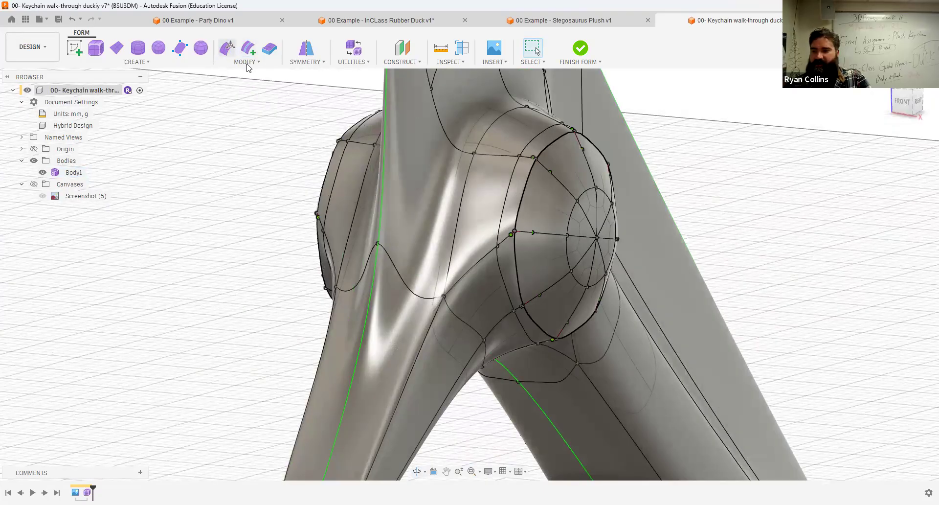
pyautogui.click(511, 178)
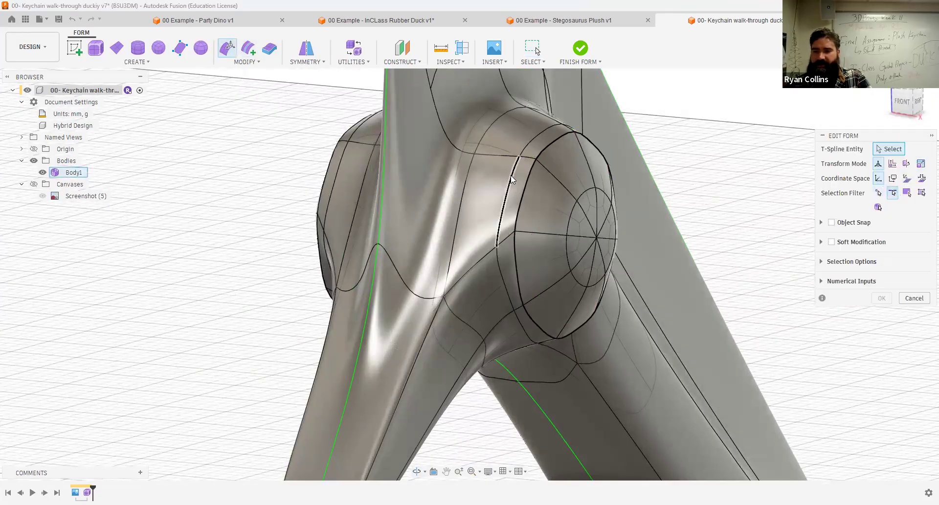
pyautogui.doubleClick(511, 178)
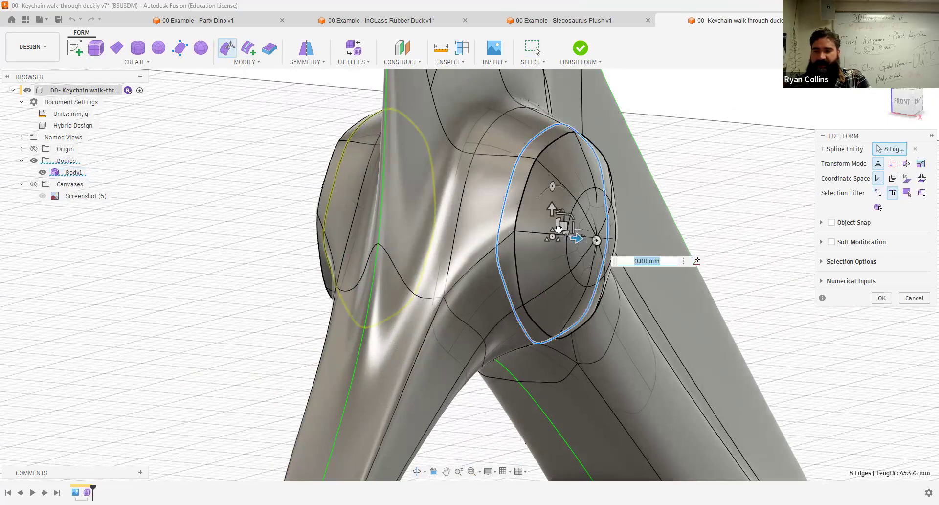
pyautogui.moveTo(562, 225); pyautogui.dragTo(580, 193)
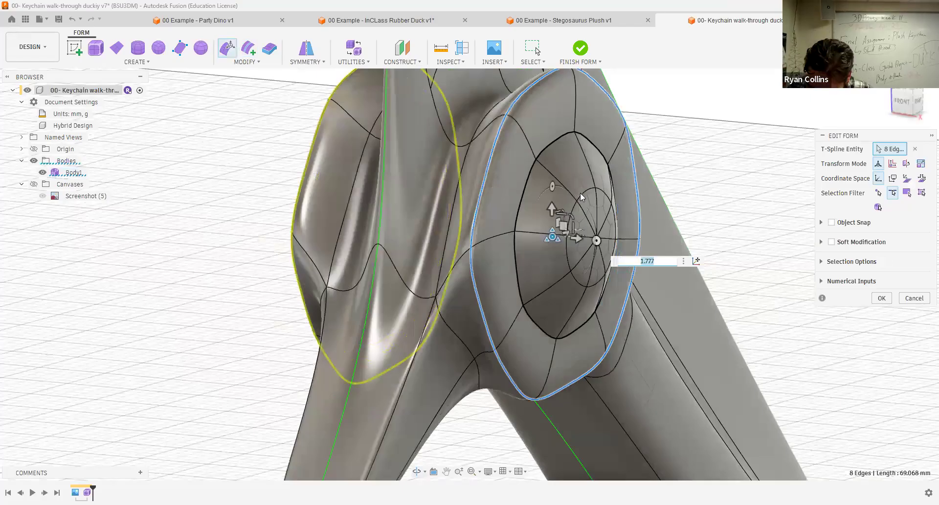
pyautogui.scroll(-1, 709, 267)
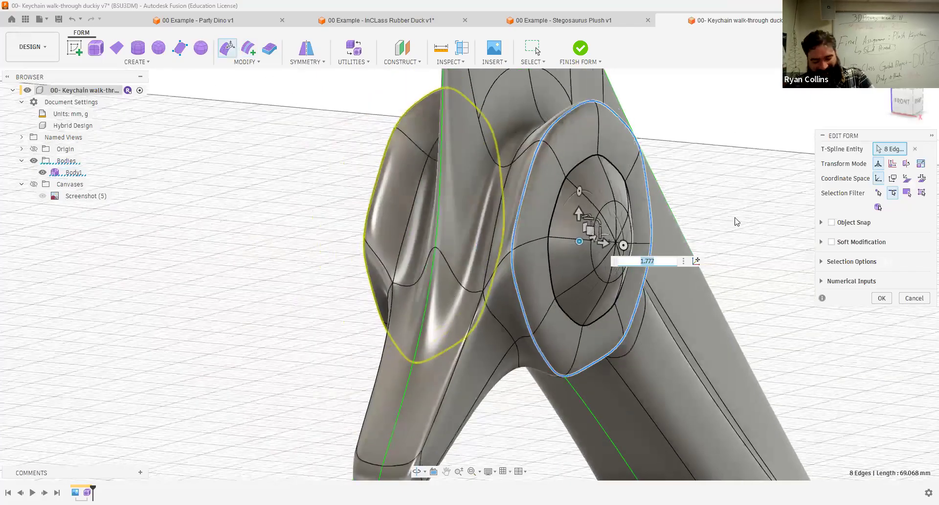
# Scale the eight-edge loop around the eye down uniformly by about 0.768 and accept the form edit
pyautogui.keyDown('shift'); pyautogui.moveTo(708, 201); pyautogui.dragTo(760, 204, button='middle'); pyautogui.keyUp('shift')
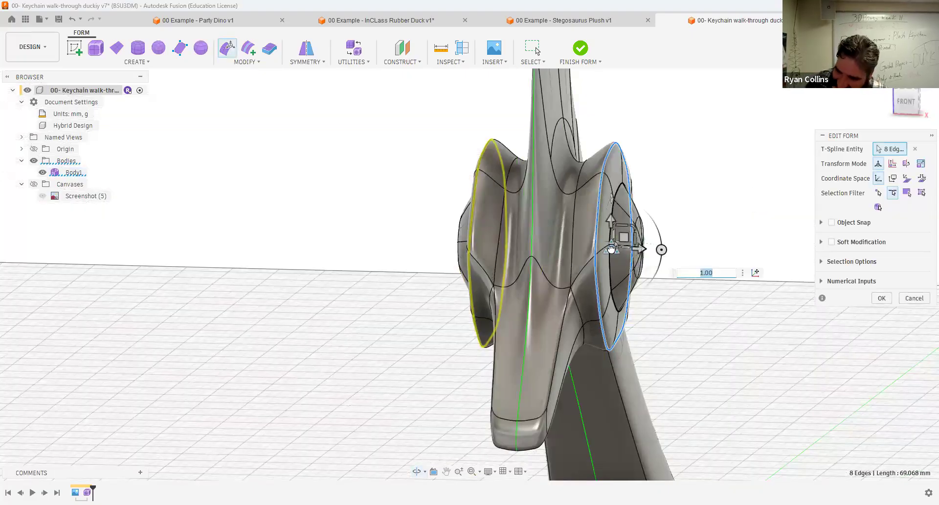
pyautogui.moveTo(611, 250); pyautogui.dragTo(605, 255)
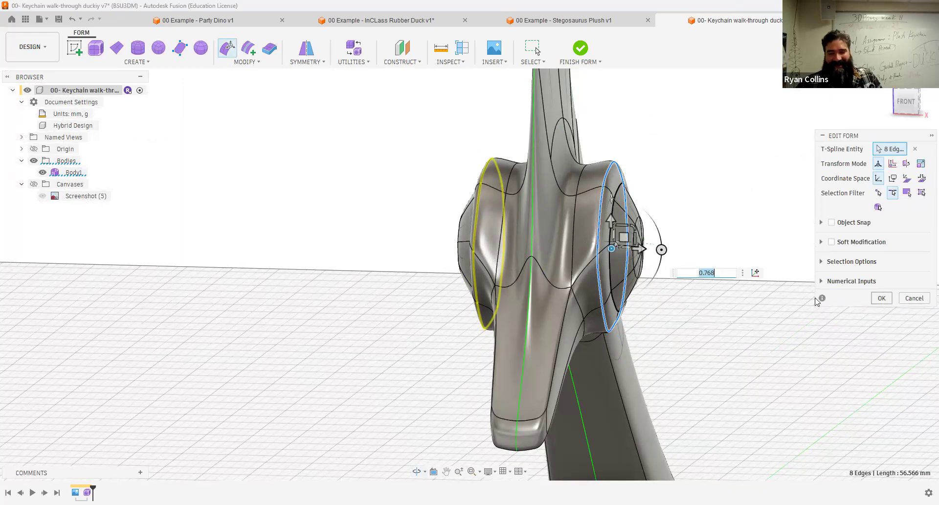
pyautogui.press('Return')
pyautogui.moveTo(636, 272); pyautogui.dragTo(568, 275, button='middle')
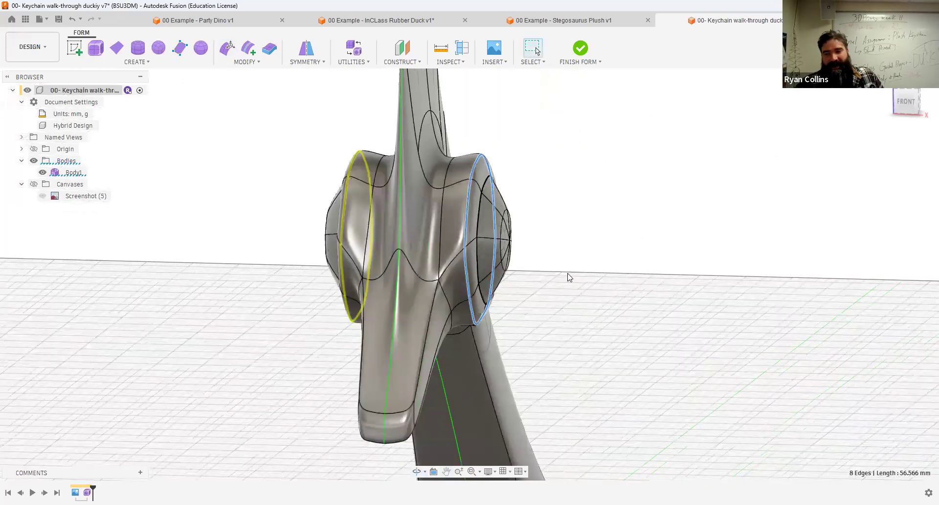
pyautogui.click(567, 276)
pyautogui.scroll(3, 562, 282)
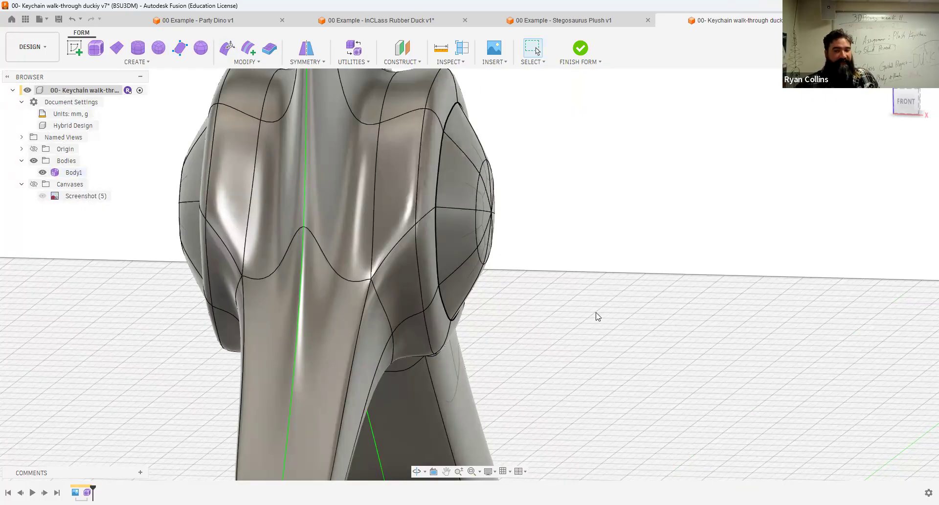
pyautogui.scroll(-2, 596, 316)
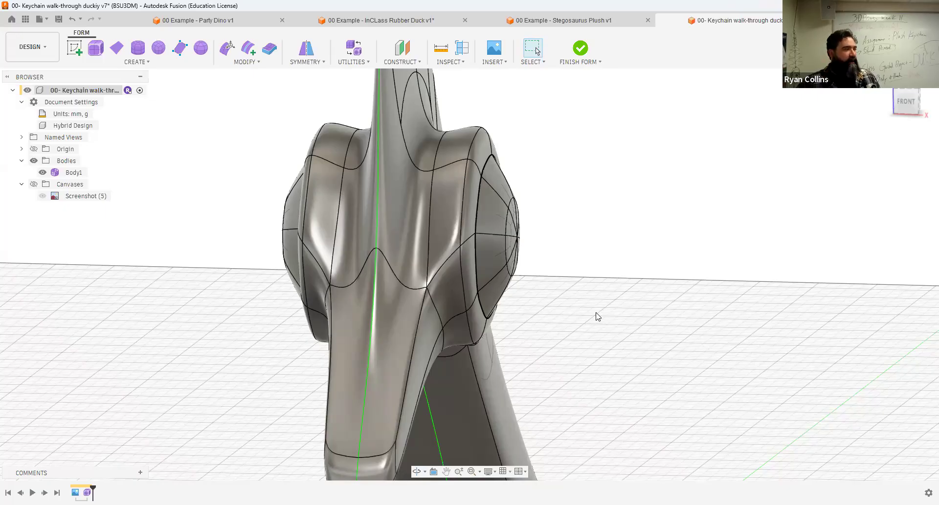
# Finish the form to convert the duck into a solid body, and inspect the eye and the overall shape
pyautogui.keyDown('shift'); pyautogui.moveTo(614, 316); pyautogui.dragTo(599, 230, button='middle'); pyautogui.keyUp('shift')
pyautogui.click(579, 48)
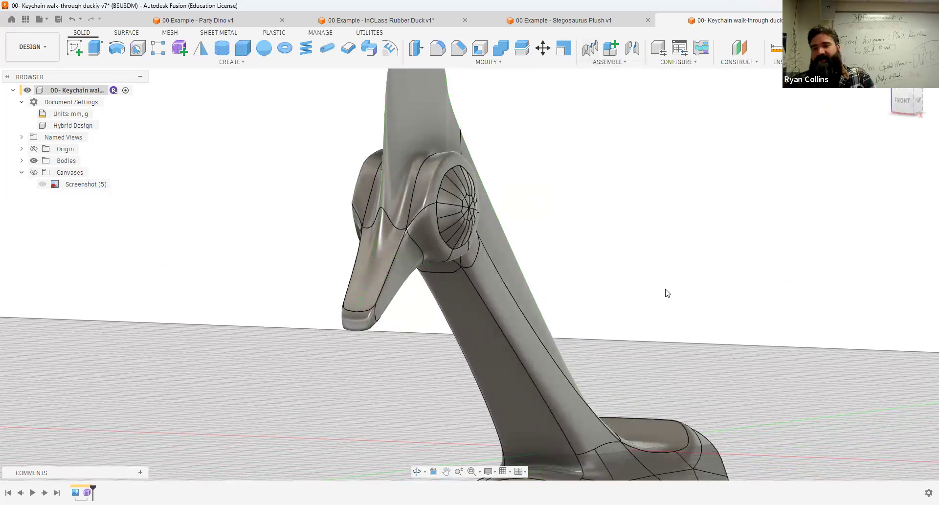
pyautogui.keyDown('shift'); pyautogui.moveTo(666, 274); pyautogui.dragTo(642, 271, button='middle'); pyautogui.keyUp('shift')
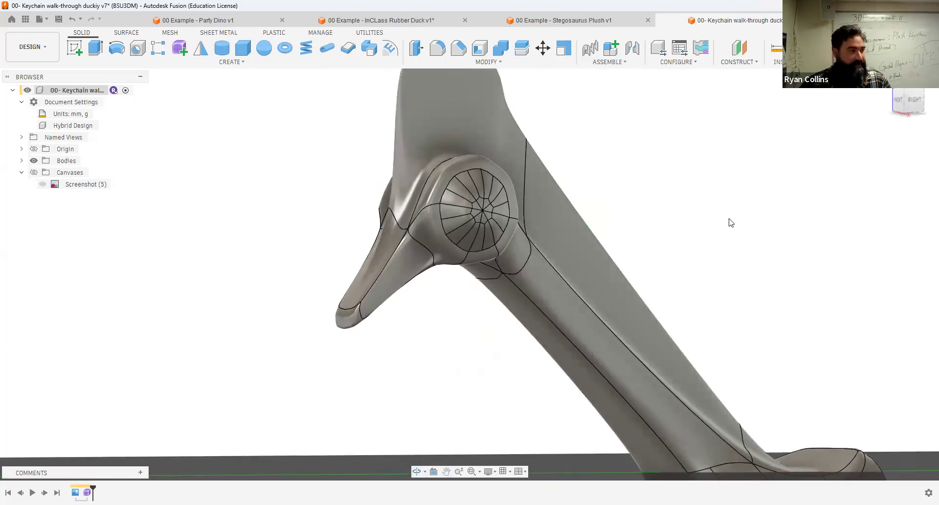
pyautogui.scroll(-5, 713, 299)
pyautogui.keyDown('shift'); pyautogui.moveTo(628, 261); pyautogui.dragTo(641, 221, button='middle'); pyautogui.keyUp('shift')
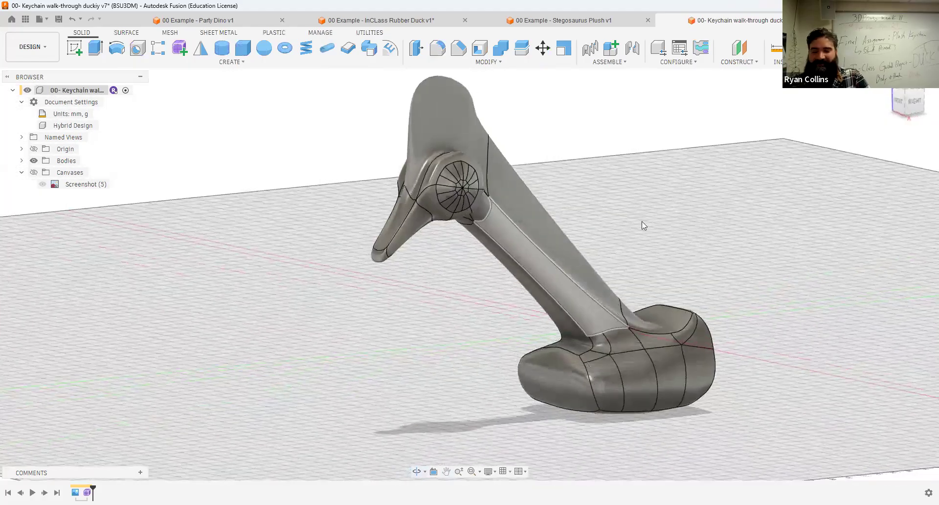
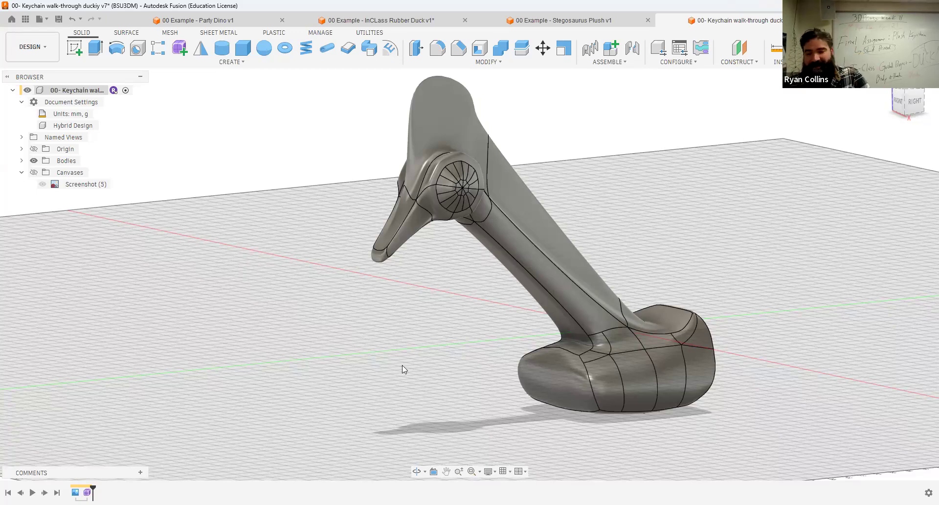
# Save the design with the version description "eye added"
pyautogui.hotkey('ctrl', 's')
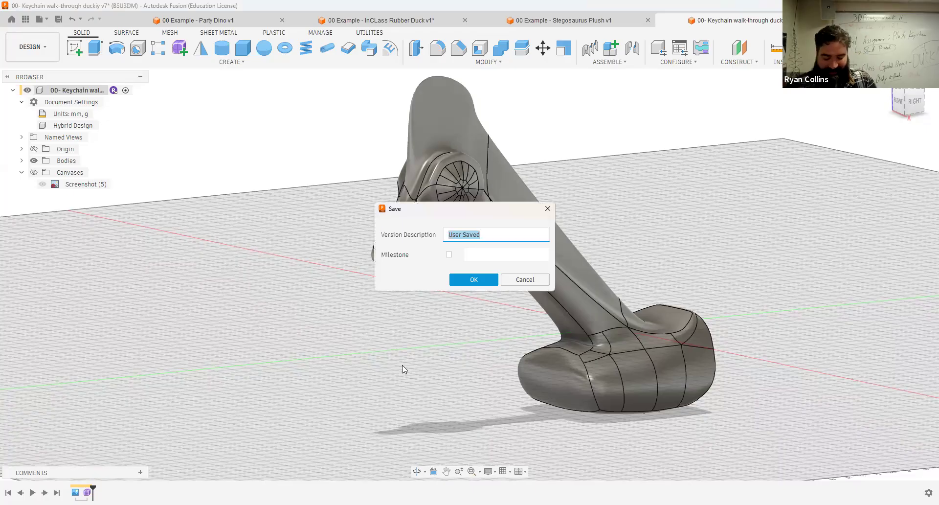
pyautogui.write('eye added')
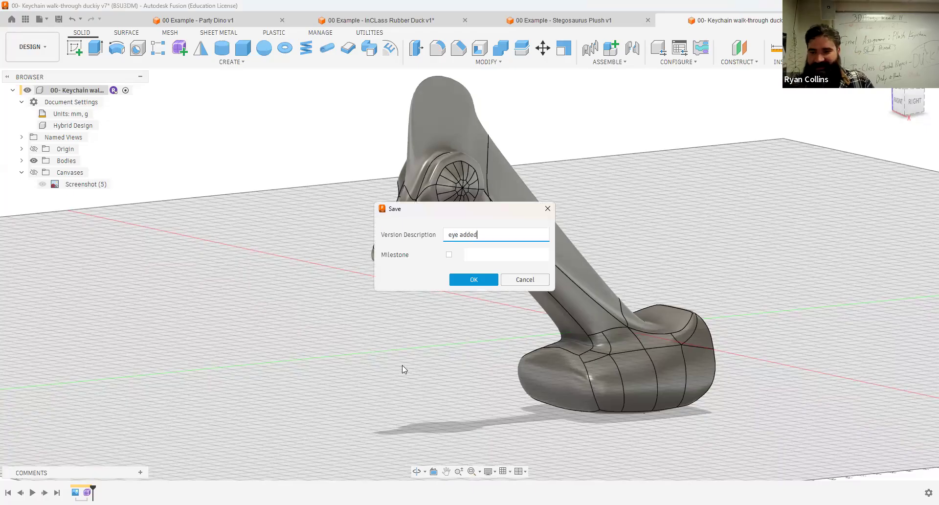
pyautogui.press('Return')
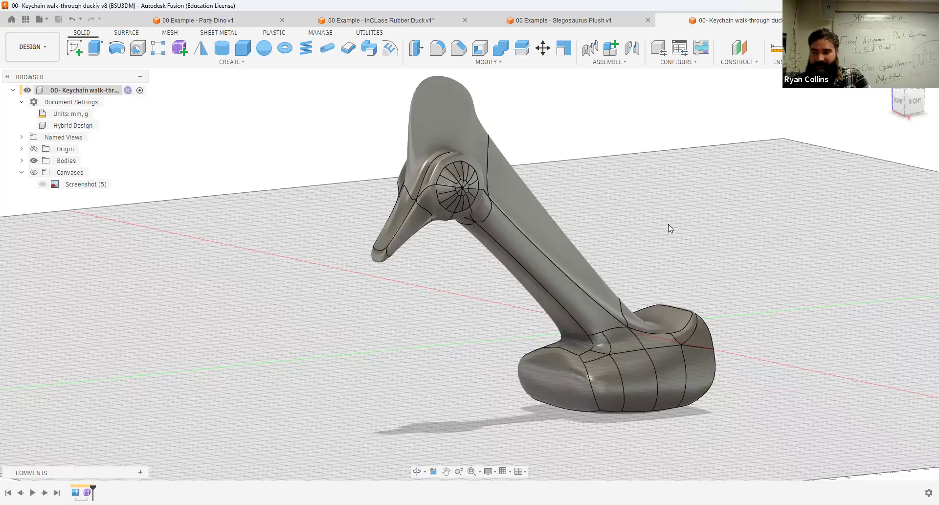
# Apply the Mirror appearance from the Fusion library to the whole duck body and inspect the reflections on its surface
pyautogui.press('a')
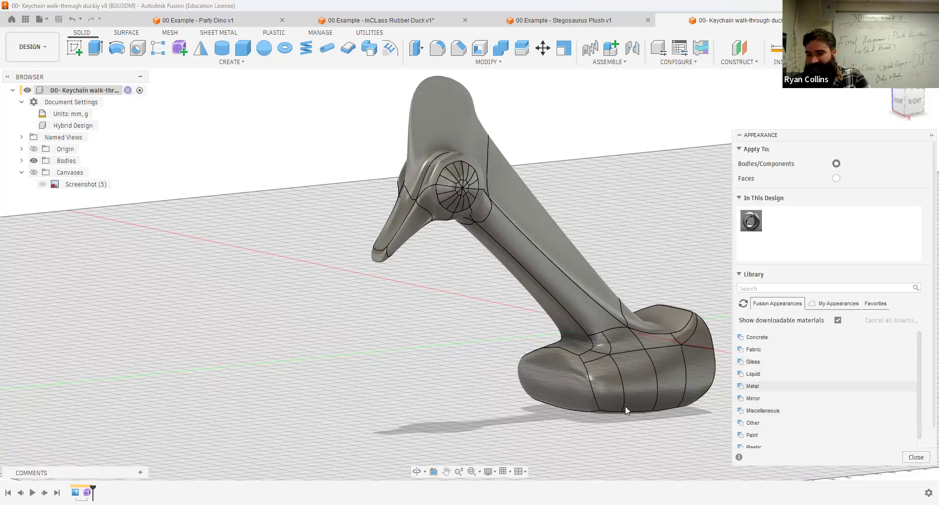
pyautogui.click(765, 389)
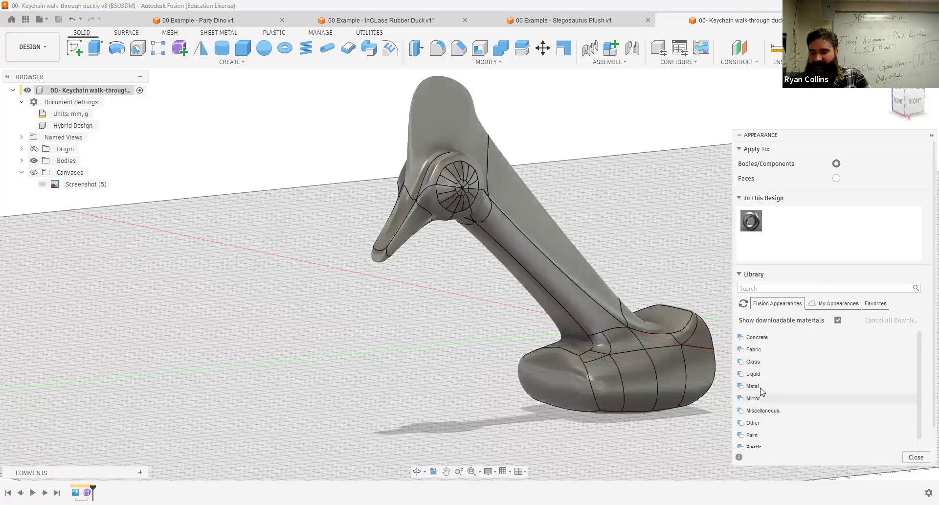
pyautogui.scroll(-3, 771, 431)
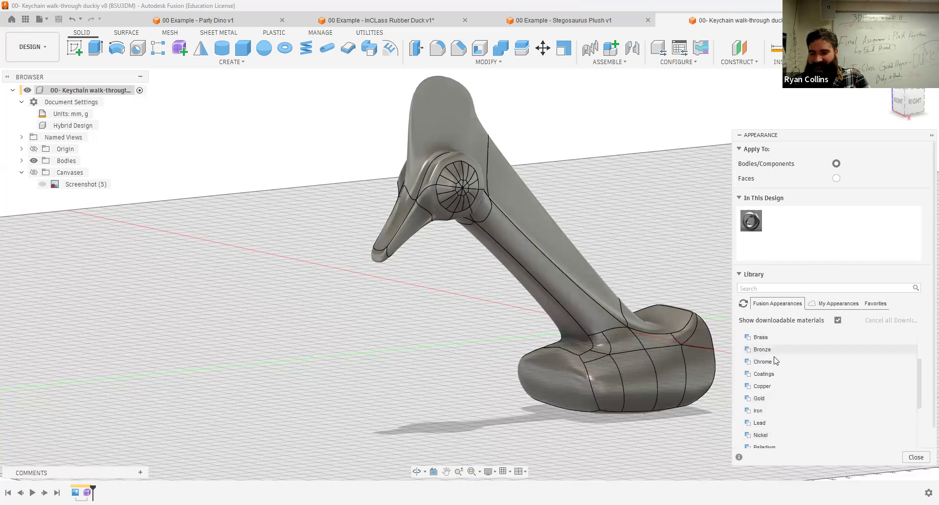
pyautogui.scroll(3, 768, 410)
pyautogui.click(756, 390)
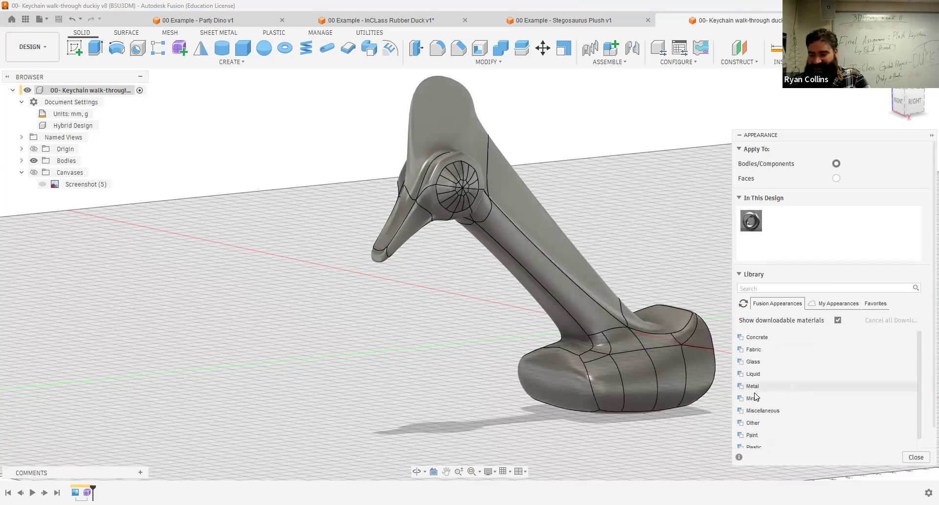
pyautogui.click(761, 399)
pyautogui.moveTo(756, 416); pyautogui.dragTo(653, 344)
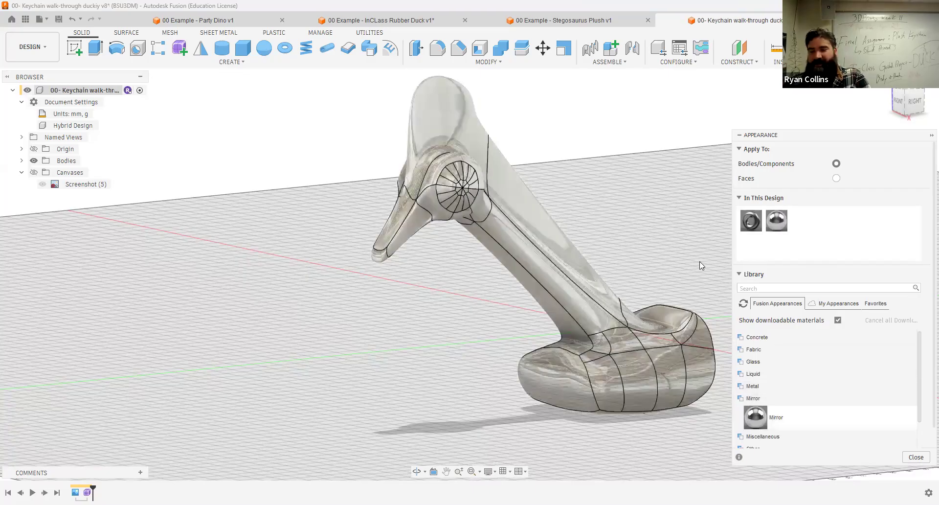
pyautogui.keyDown('shift'); pyautogui.moveTo(673, 259); pyautogui.dragTo(627, 328, button='middle'); pyautogui.keyUp('shift')
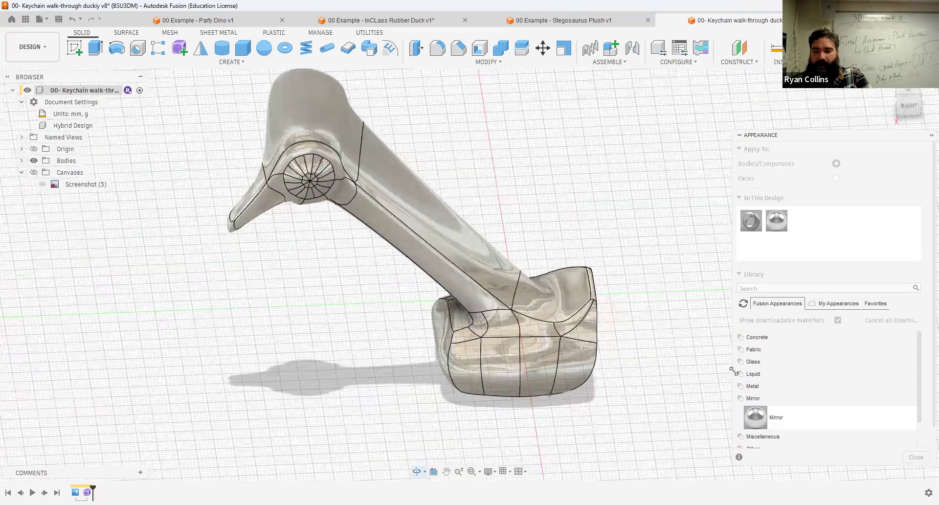
pyautogui.keyDown('shift'); pyautogui.moveTo(733, 370); pyautogui.dragTo(758, 397, button='middle'); pyautogui.keyUp('shift')
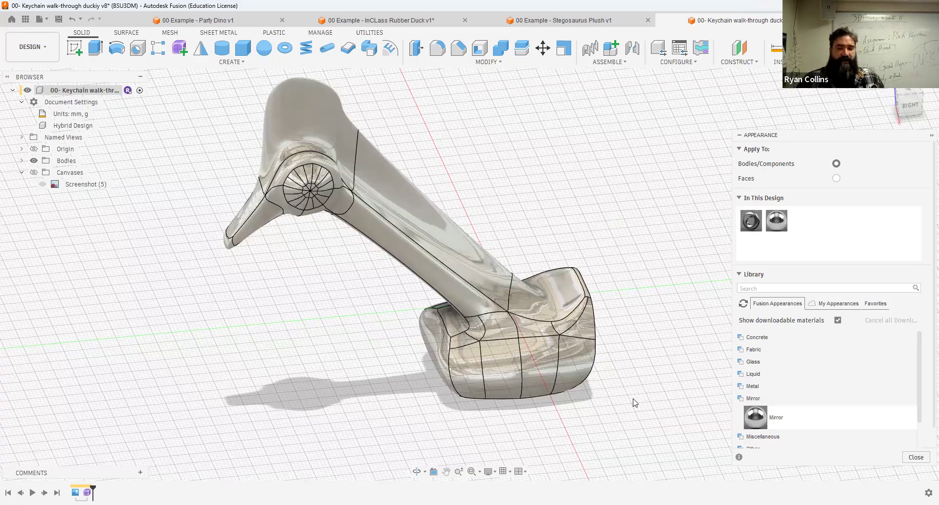
pyautogui.scroll(5, 588, 398)
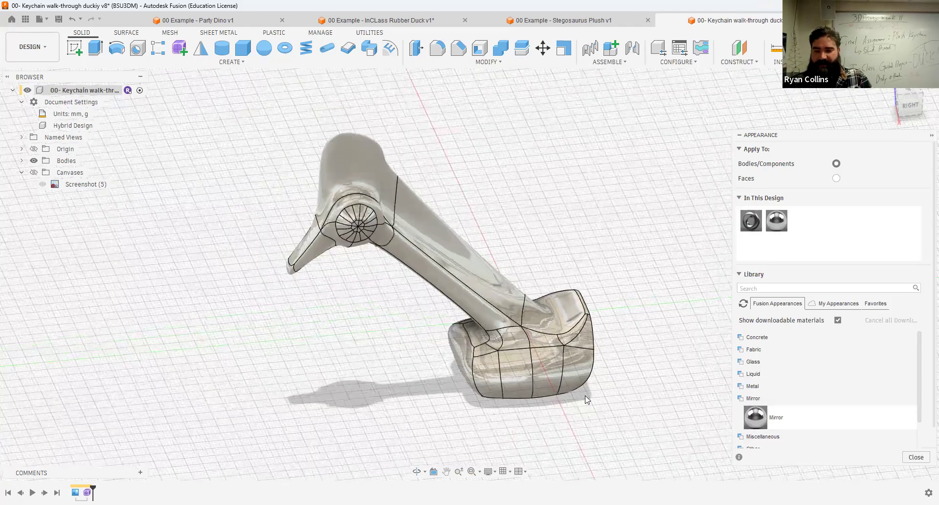
pyautogui.scroll(5, 602, 394)
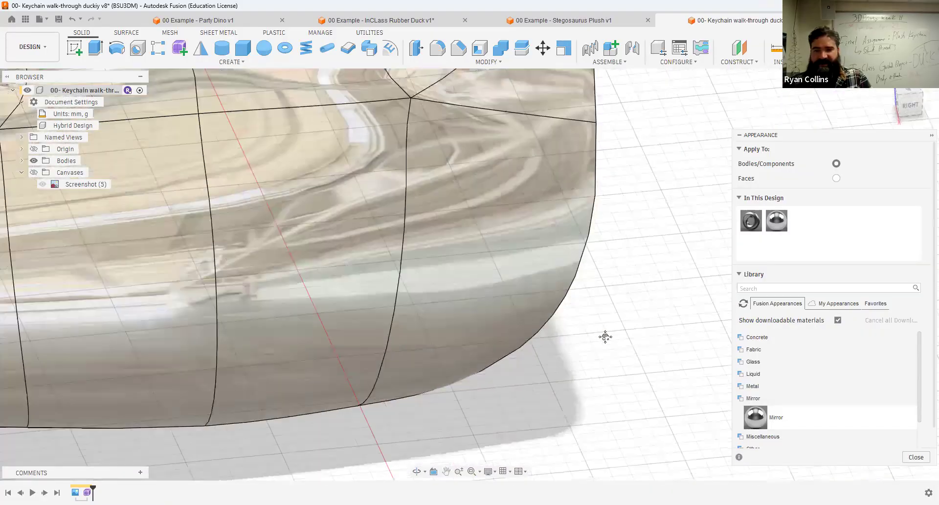
pyautogui.scroll(-4, 598, 392)
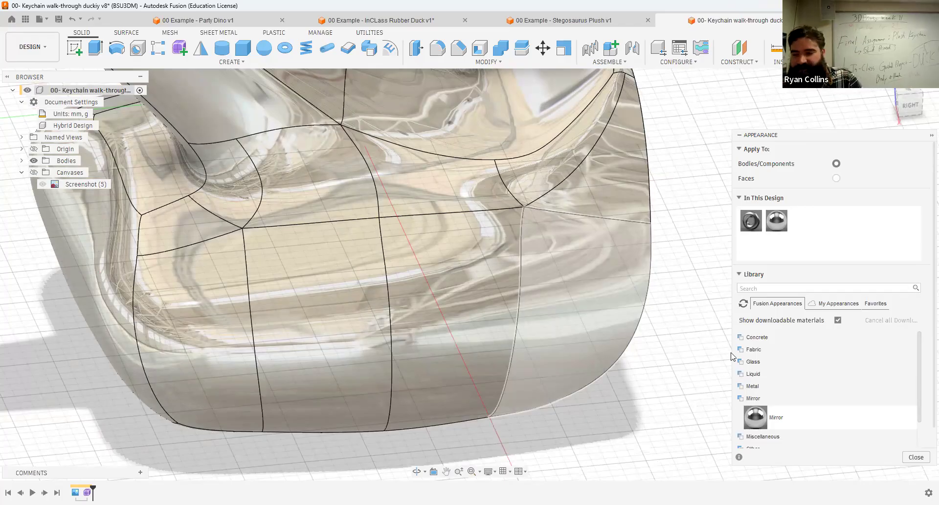
# Find the metallic paints in the Fusion appearance library and download Paint - Metallic (Black)
pyautogui.scroll(-5, 784, 371)
pyautogui.scroll(-1, 625, 395)
pyautogui.scroll(-3, 724, 372)
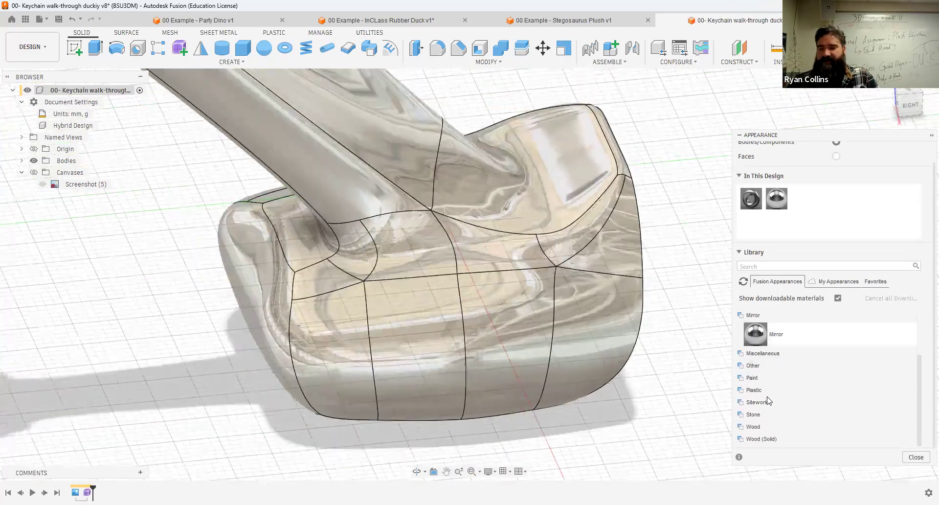
pyautogui.scroll(2, 782, 376)
pyautogui.scroll(-5, 727, 363)
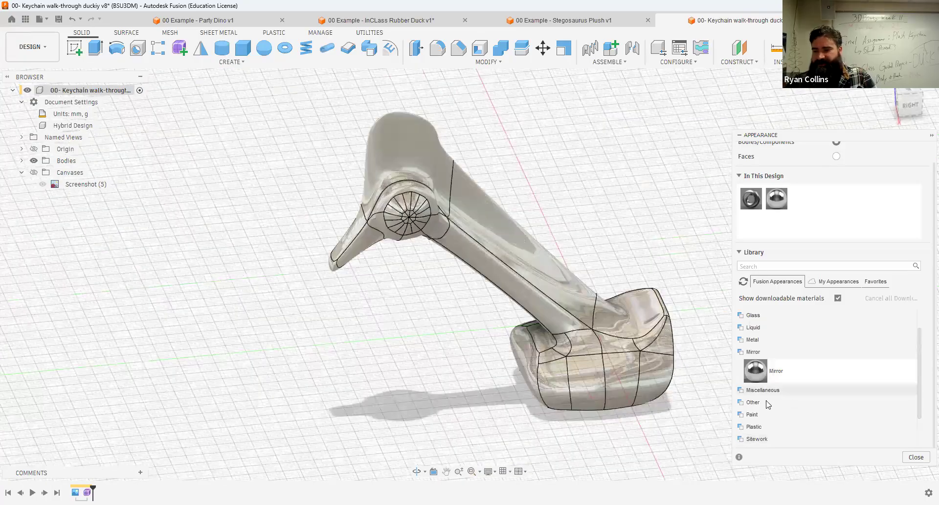
pyautogui.click(763, 418)
pyautogui.click(758, 354)
pyautogui.scroll(-2, 806, 389)
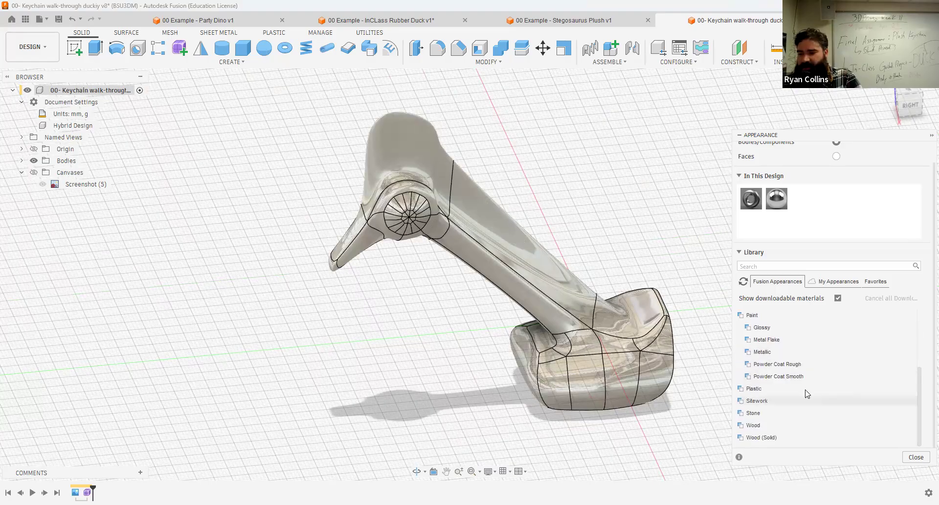
pyautogui.click(788, 352)
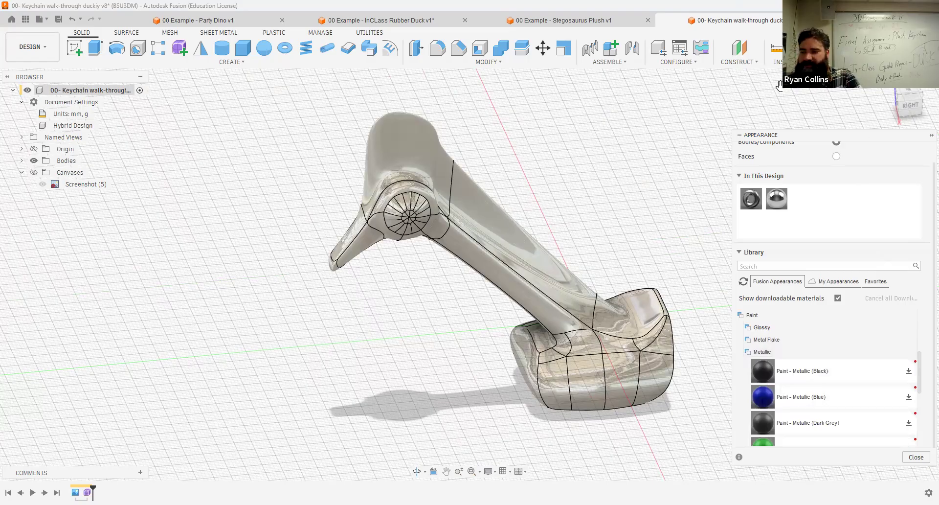
pyautogui.moveTo(782, 135); pyautogui.dragTo(701, 85)
pyautogui.click(827, 322)
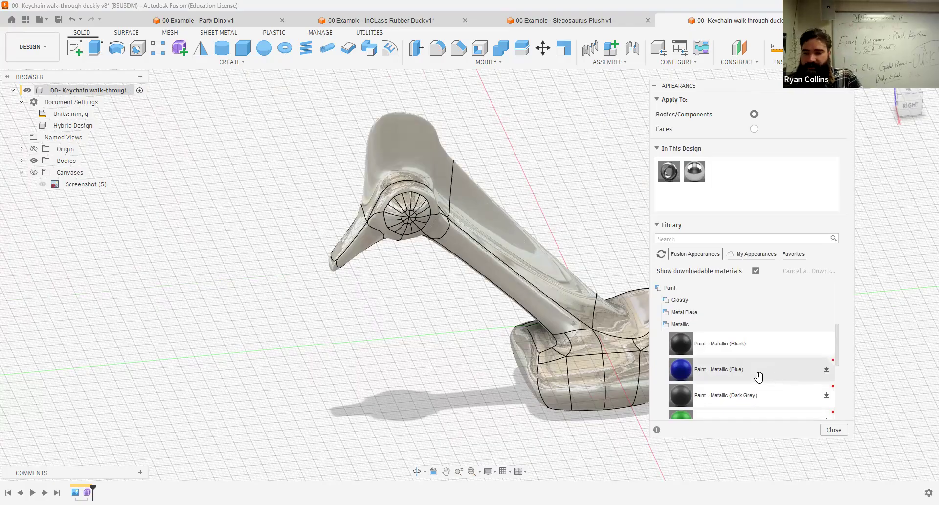
# Download Paint - Metallic (Yellow) and apply it to the whole duck body
pyautogui.scroll(-4, 759, 376)
pyautogui.scroll(4, 760, 367)
pyautogui.scroll(-1, 765, 362)
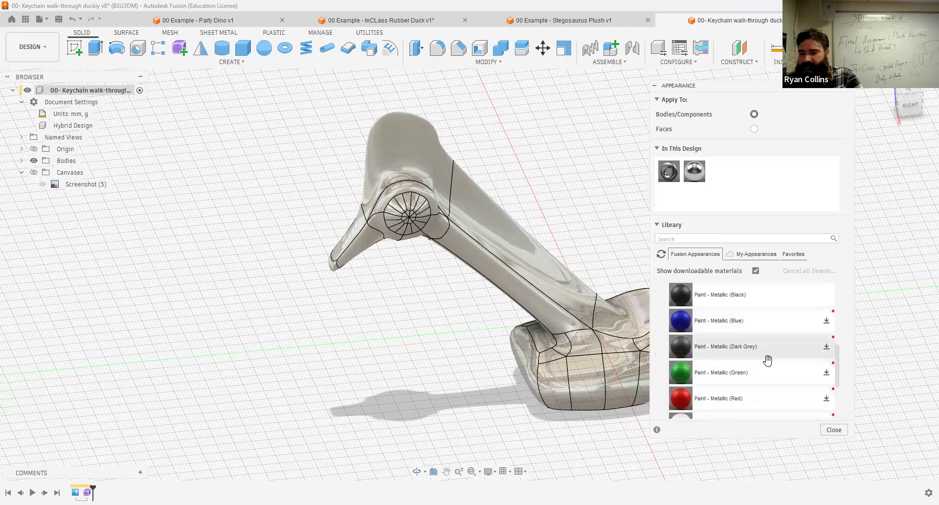
pyautogui.scroll(-3, 761, 376)
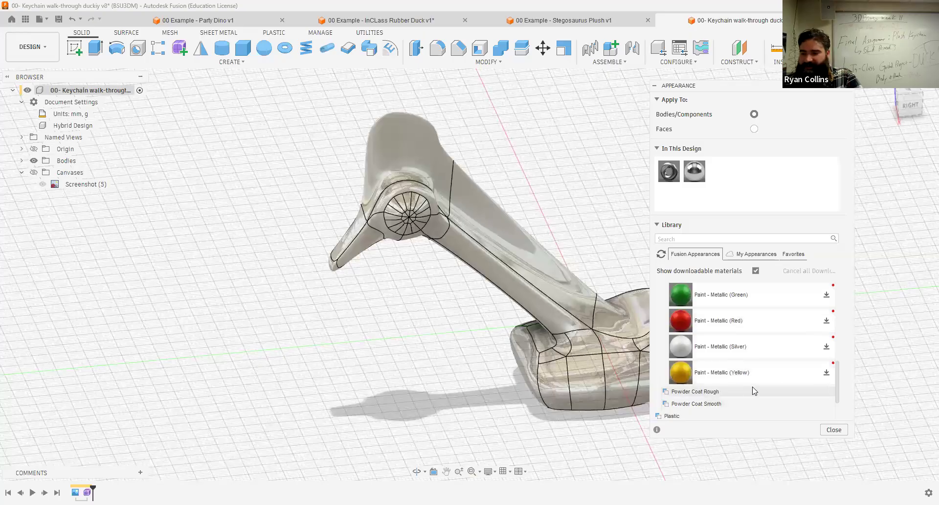
pyautogui.click(826, 372)
pyautogui.moveTo(685, 373); pyautogui.dragTo(592, 338)
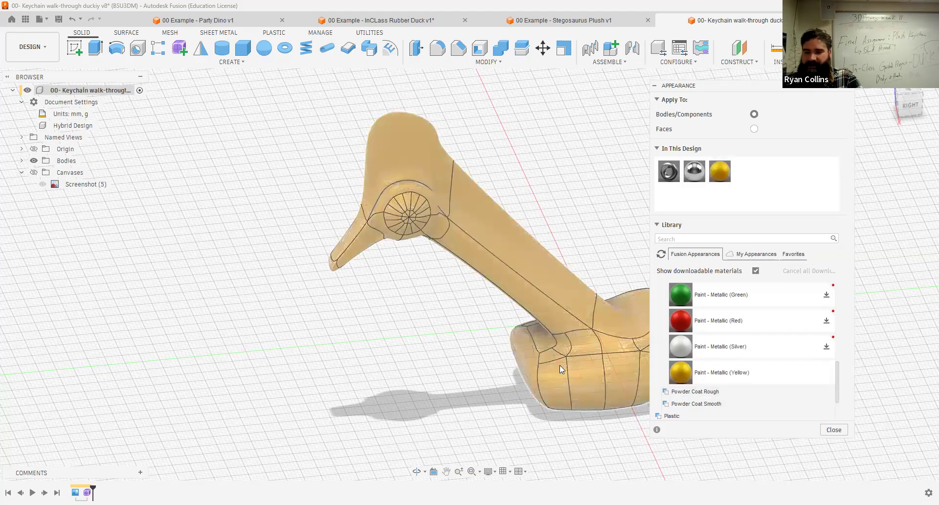
pyautogui.press('F6')
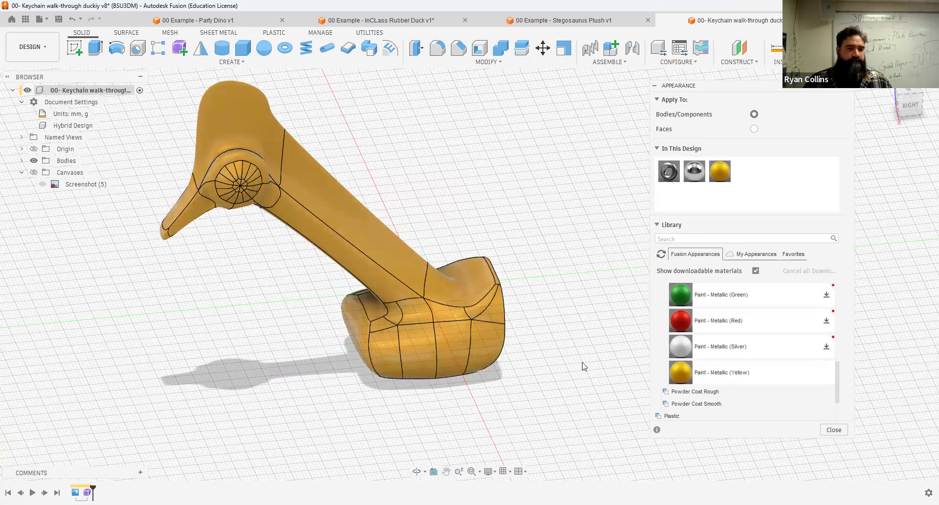
# Switch to applying appearances to faces, download Paint - Metallic (Red), and apply it to the top head face and the upper neck face
pyautogui.click(754, 130)
pyautogui.click(826, 321)
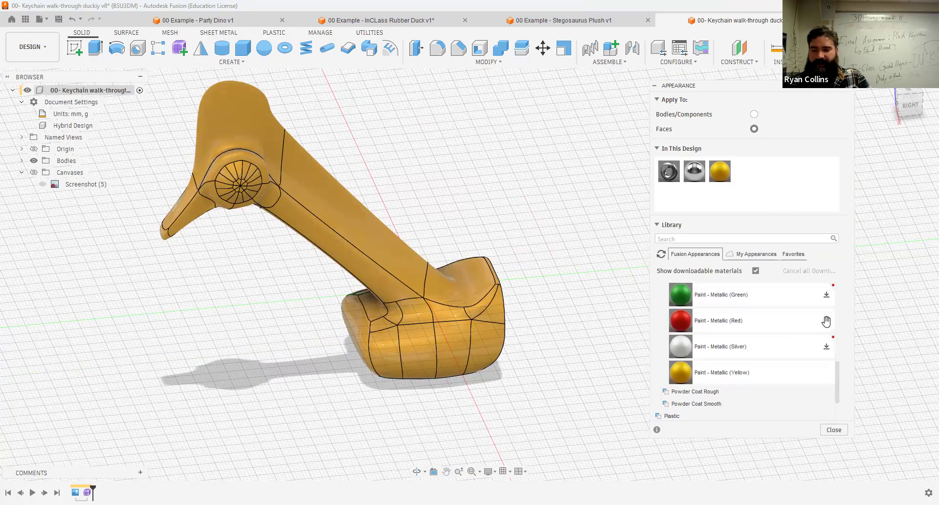
pyautogui.moveTo(680, 320)
pyautogui.mouseDown()
pyautogui.moveTo(653, 278)
pyautogui.moveTo(597, 239)
pyautogui.moveTo(244, 112)
pyautogui.mouseUp()
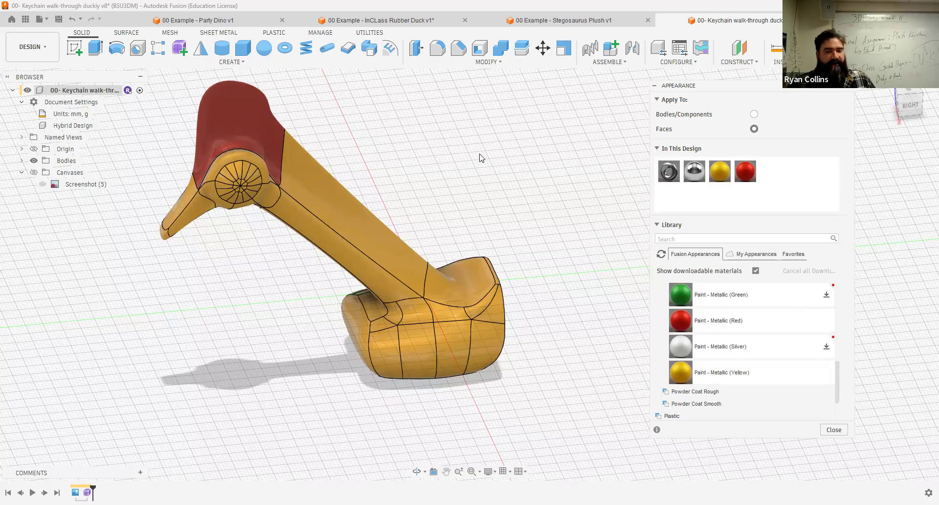
pyautogui.moveTo(684, 320)
pyautogui.mouseDown()
pyautogui.moveTo(443, 227)
pyautogui.moveTo(391, 236)
pyautogui.mouseUp()
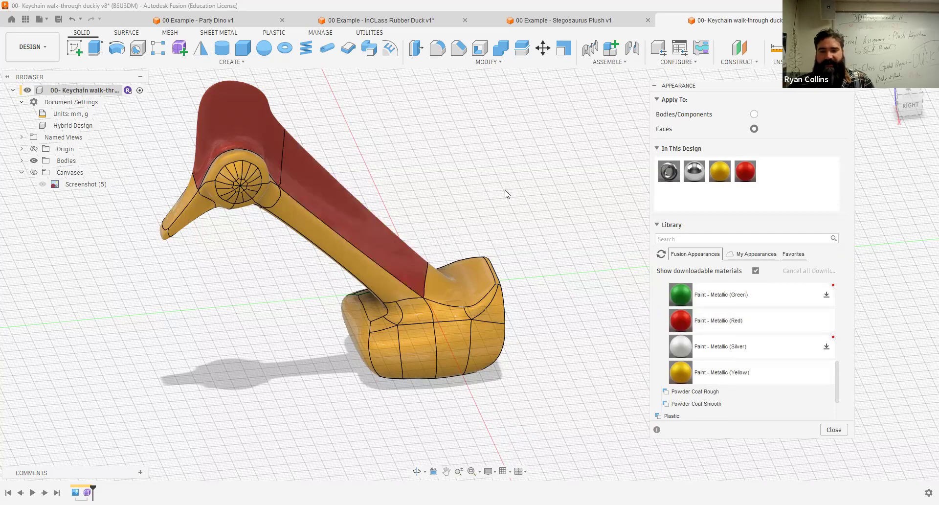
# Download Paint - Metallic (Silver) and apply it to a single outer wedge face of the eye
pyautogui.moveTo(378, 187); pyautogui.dragTo(505, 180)
pyautogui.keyDown('shift'); pyautogui.moveTo(506, 181); pyautogui.dragTo(506, 181, button='middle'); pyautogui.keyUp('shift')
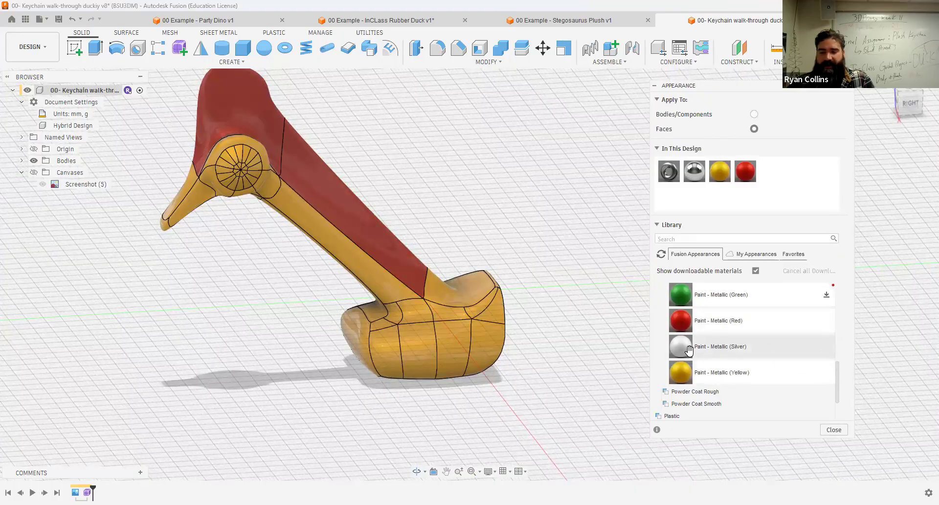
pyautogui.scroll(3, 251, 199)
pyautogui.moveTo(482, 200)
pyautogui.keyDown('shift'); pyautogui.mouseDown(button='middle')
pyautogui.moveTo(475, 186)
pyautogui.moveTo(477, 195)
pyautogui.mouseUp(button='middle'); pyautogui.keyUp('shift')
pyautogui.moveTo(248, 163); pyautogui.dragTo(260, 205, button='middle')
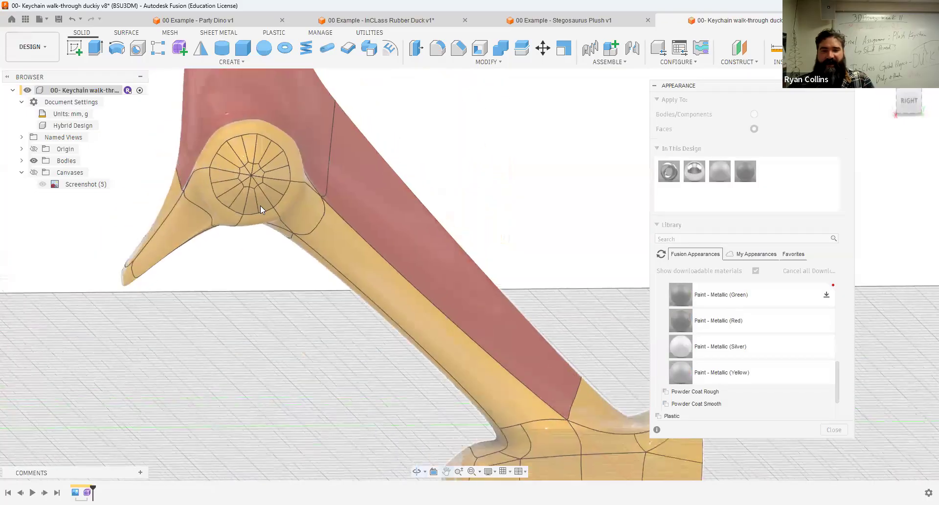
pyautogui.scroll(3, 260, 205)
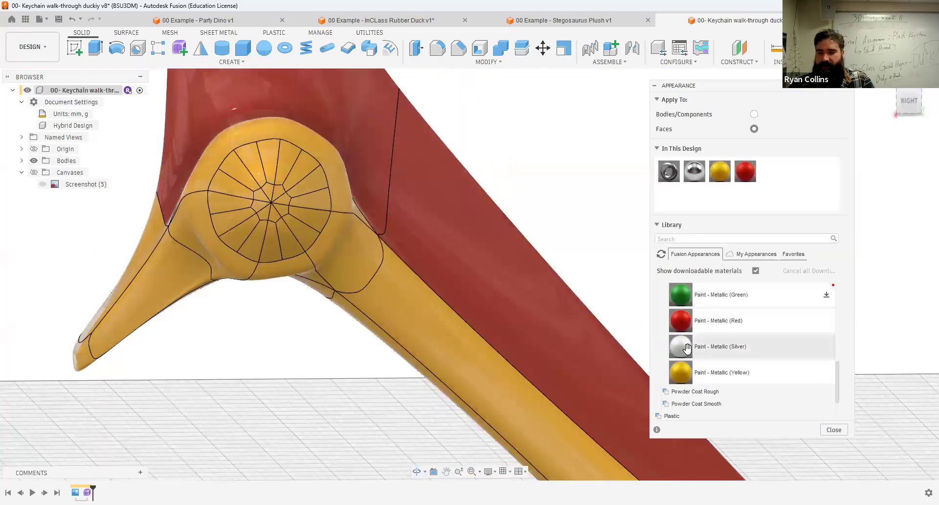
pyautogui.moveTo(687, 348); pyautogui.dragTo(308, 183)
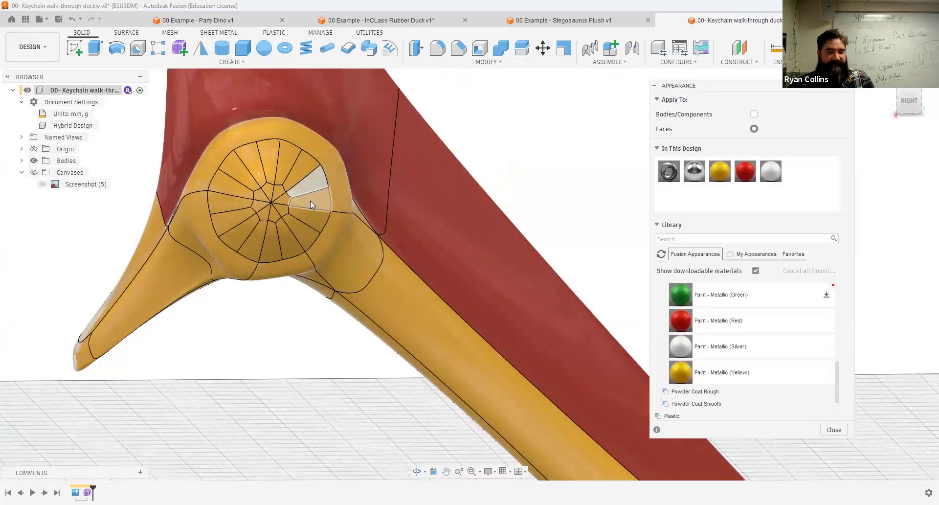
# Select the eye's faces, including all outer wedges and inner centre faces, and apply Paint - Metallic (Silver) to them
pyautogui.moveTo(306, 218)
pyautogui.mouseDown()
pyautogui.moveTo(254, 229)
pyautogui.moveTo(267, 211)
pyautogui.mouseUp()
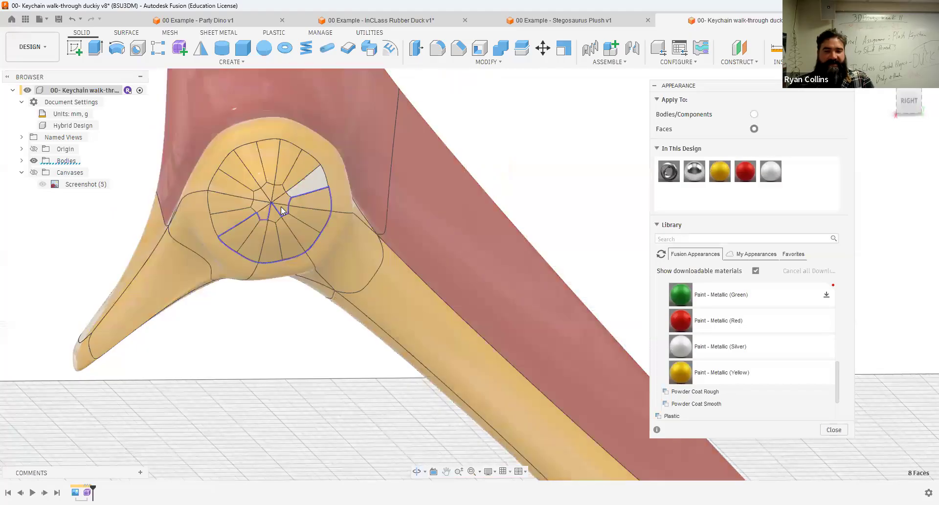
pyautogui.click(281, 208)
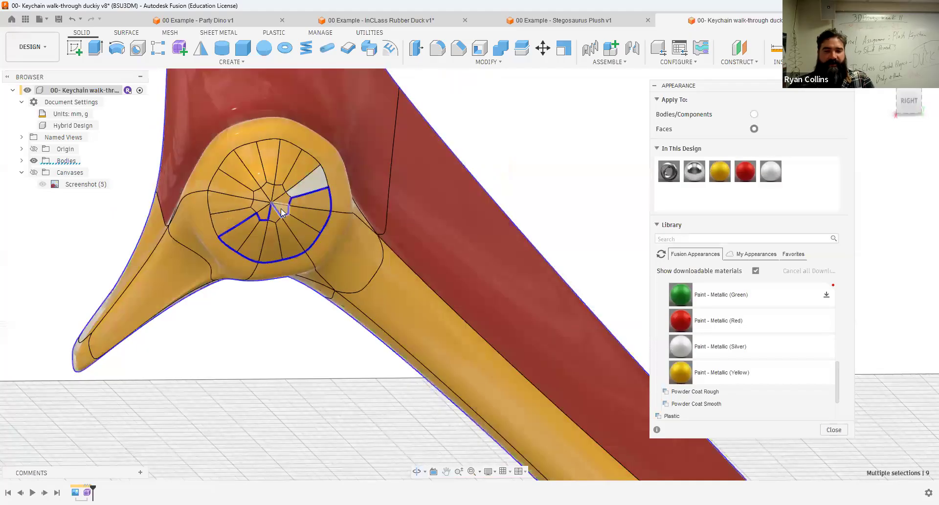
pyautogui.click(283, 199)
pyautogui.click(280, 187)
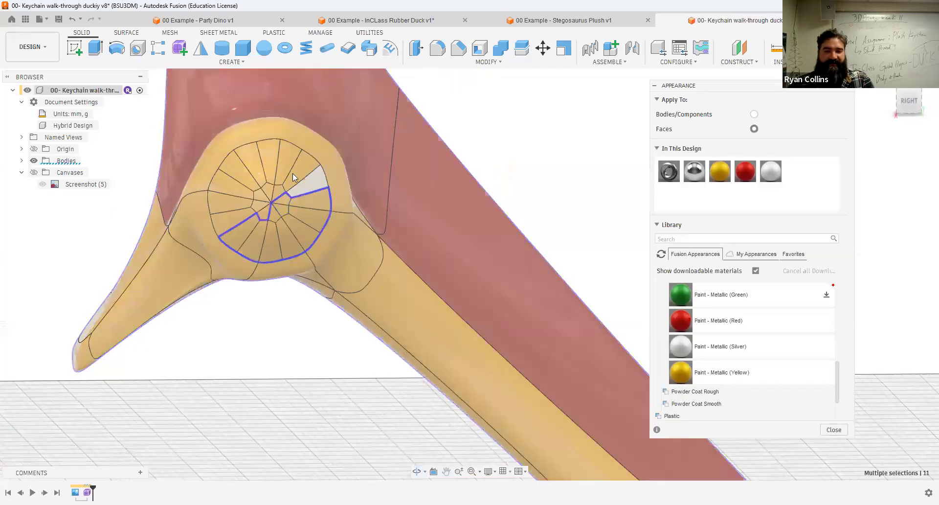
pyautogui.keyDown('ctrl'); pyautogui.click(298, 173); pyautogui.keyUp('ctrl')
pyautogui.keyDown('ctrl'); pyautogui.click(285, 165); pyautogui.keyUp('ctrl')
pyautogui.keyDown('ctrl'); pyautogui.click(308, 180); pyautogui.keyUp('ctrl')
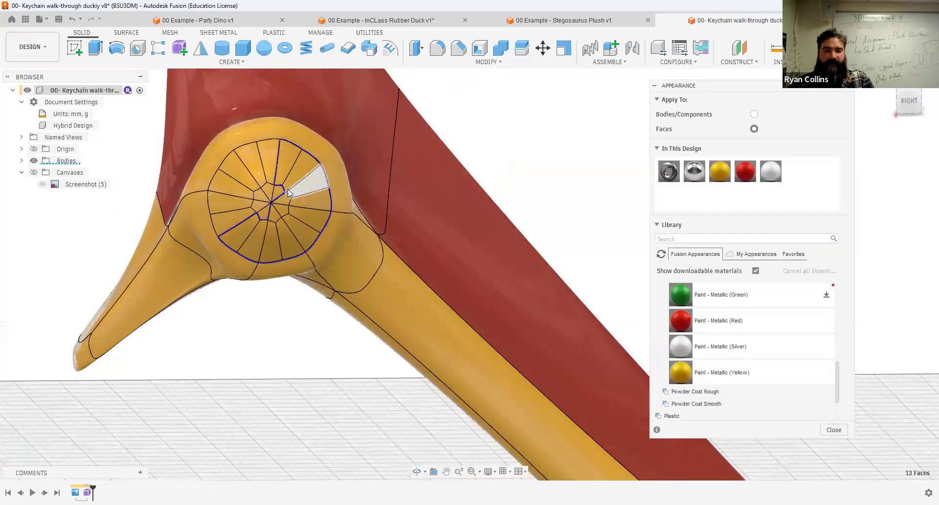
pyautogui.keyDown('ctrl'); pyautogui.click(256, 166); pyautogui.keyUp('ctrl')
pyautogui.keyDown('ctrl'); pyautogui.click(236, 169); pyautogui.keyUp('ctrl')
pyautogui.keyDown('ctrl'); pyautogui.click(228, 184); pyautogui.keyUp('ctrl')
pyautogui.keyDown('ctrl'); pyautogui.click(223, 203); pyautogui.keyUp('ctrl')
pyautogui.keyDown('ctrl'); pyautogui.click(225, 218); pyautogui.keyUp('ctrl')
pyautogui.keyDown('ctrl'); pyautogui.click(252, 213); pyautogui.keyUp('ctrl')
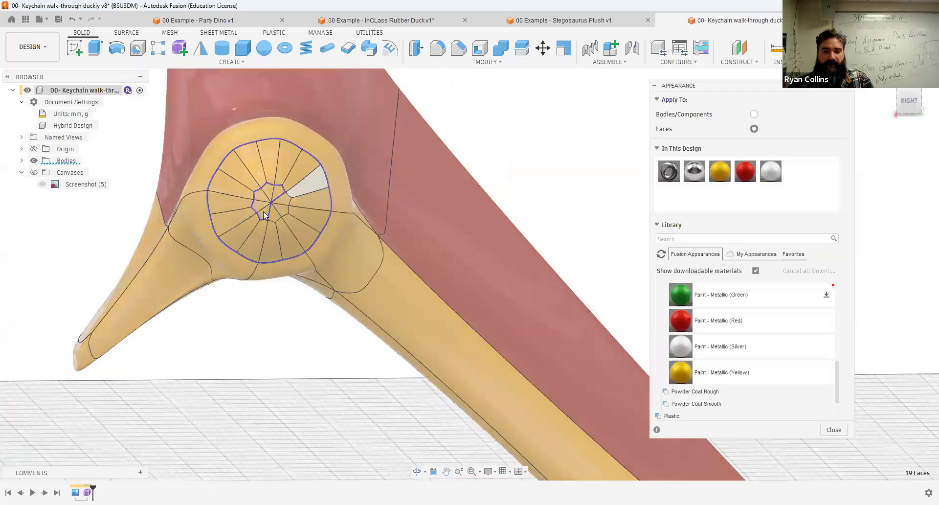
pyautogui.keyDown('ctrl'); pyautogui.click(269, 189); pyautogui.keyUp('ctrl')
pyautogui.keyDown('ctrl'); pyautogui.click(262, 194); pyautogui.keyUp('ctrl')
pyautogui.keyDown('ctrl'); pyautogui.click(263, 213); pyautogui.keyUp('ctrl')
pyautogui.keyDown('ctrl'); pyautogui.click(263, 212); pyautogui.keyUp('ctrl')
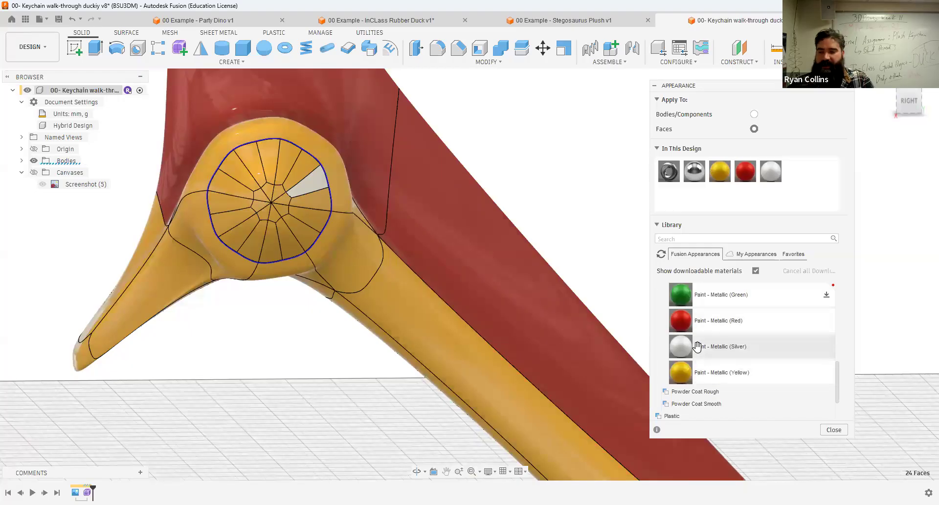
pyautogui.moveTo(697, 346); pyautogui.dragTo(301, 202)
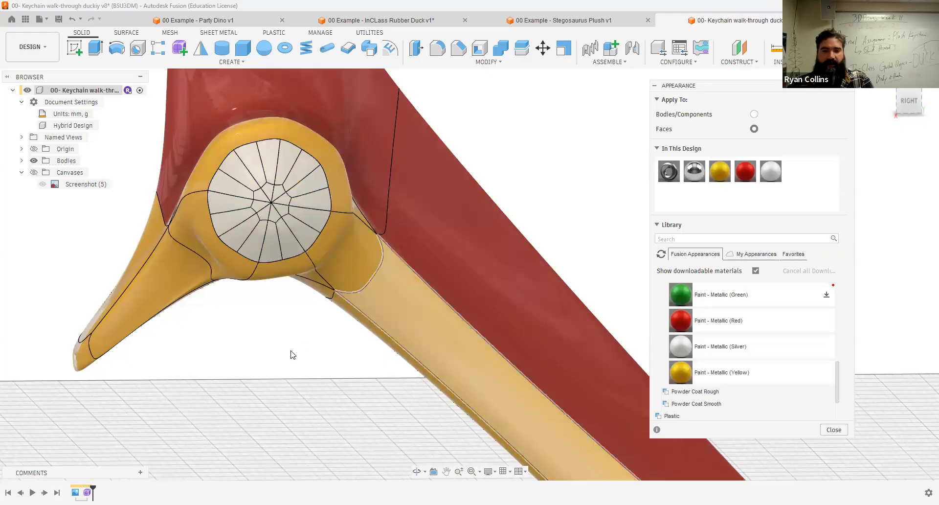
# Try Paint - Metallic (Black) on one outer wedge of the eye, undo it, and reopen the Appearance command for faces
pyautogui.scroll(3, 714, 352)
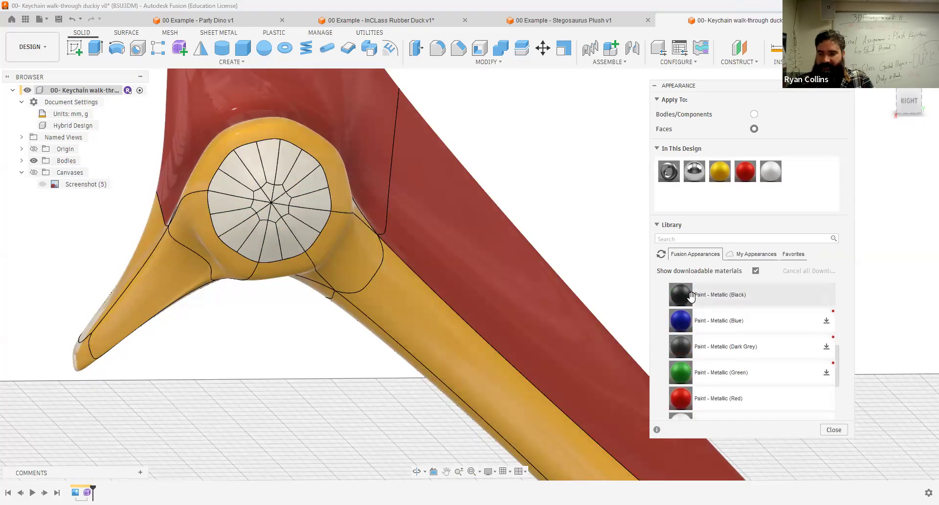
pyautogui.moveTo(690, 296)
pyautogui.mouseDown()
pyautogui.moveTo(313, 204)
pyautogui.moveTo(275, 206)
pyautogui.moveTo(308, 202)
pyautogui.mouseUp()
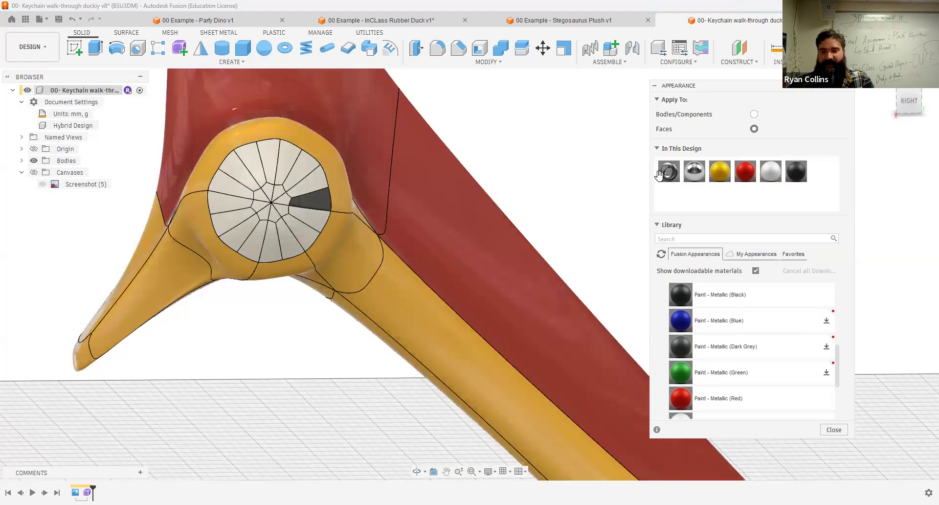
pyautogui.hotkey('ctrl', 'z')
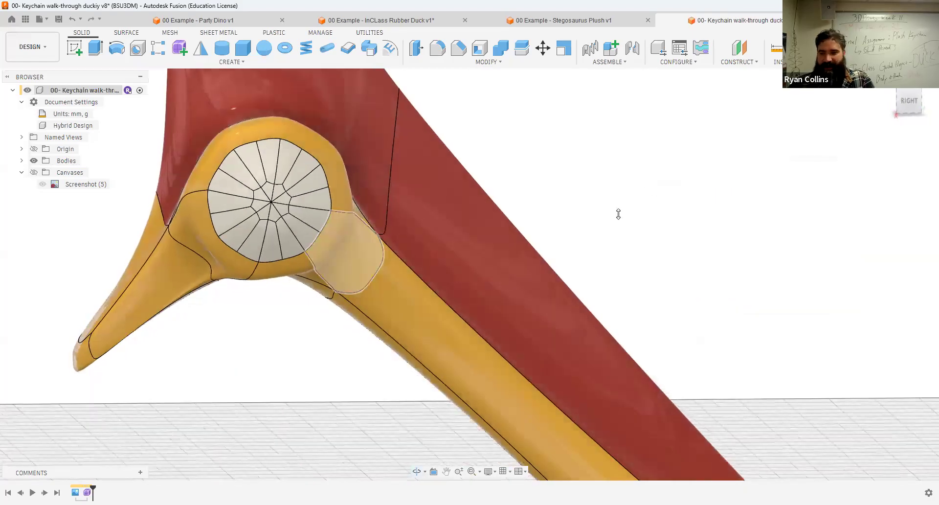
pyautogui.press('a')
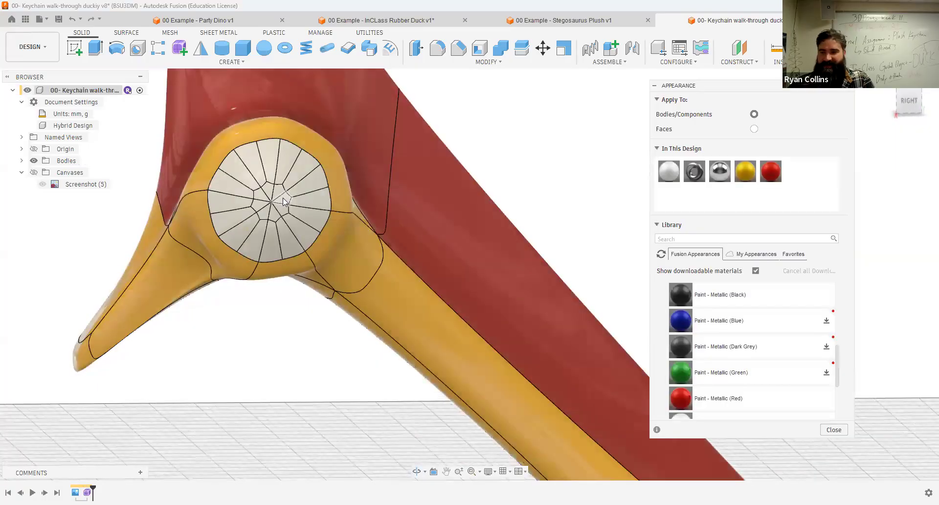
pyautogui.click(753, 129)
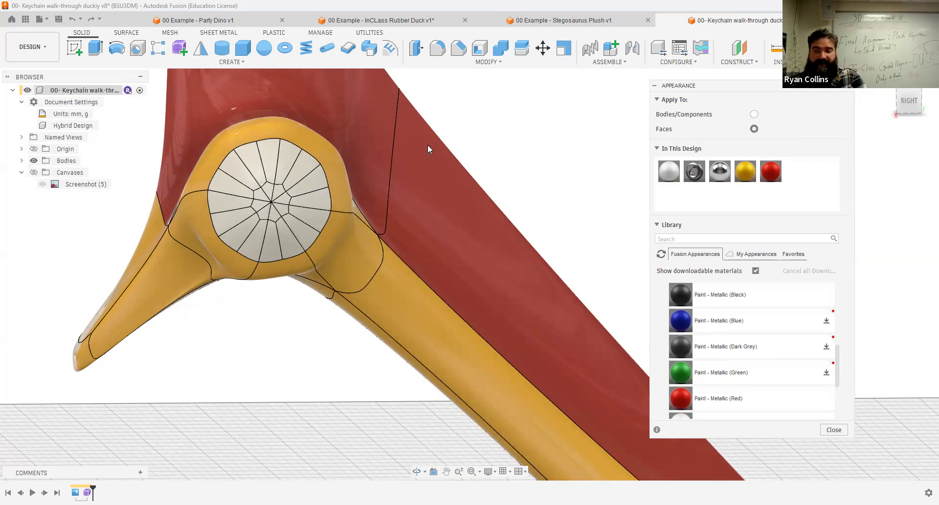
# Try to apply Paint - Metallic (Black) to seven small faces at the centre of the eye, cancelling the removal of face appearances
pyautogui.scroll(5, 239, 226)
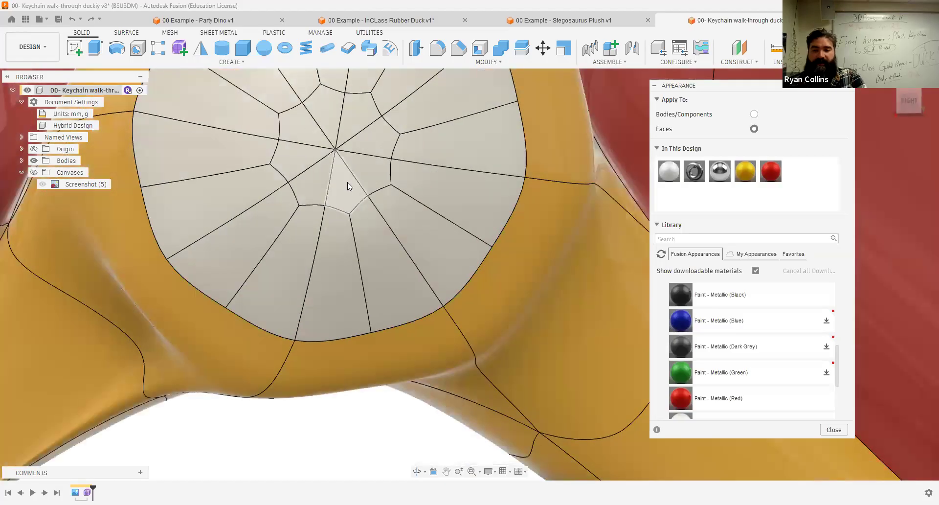
pyautogui.keyDown('ctrl'); pyautogui.click(362, 172); pyautogui.keyUp('ctrl')
pyautogui.keyDown('ctrl'); pyautogui.click(372, 145); pyautogui.keyUp('ctrl')
pyautogui.keyDown('ctrl'); pyautogui.click(360, 128); pyautogui.keyUp('ctrl')
pyautogui.keyDown('ctrl'); pyautogui.click(325, 119); pyautogui.keyUp('ctrl')
pyautogui.keyDown('ctrl'); pyautogui.click(302, 136); pyautogui.keyUp('ctrl')
pyautogui.keyDown('ctrl'); pyautogui.click(308, 166); pyautogui.keyUp('ctrl')
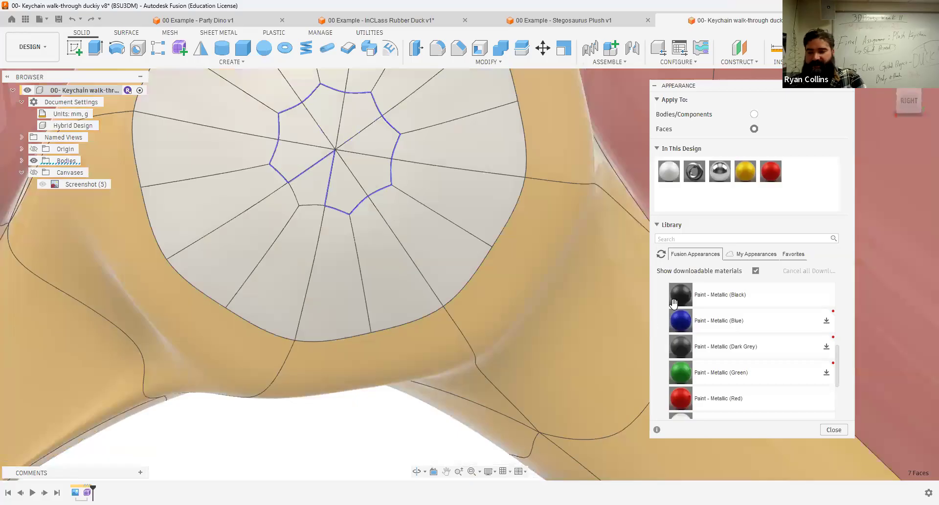
pyautogui.moveTo(681, 296)
pyautogui.mouseDown()
pyautogui.moveTo(340, 151)
pyautogui.moveTo(359, 170)
pyautogui.mouseUp()
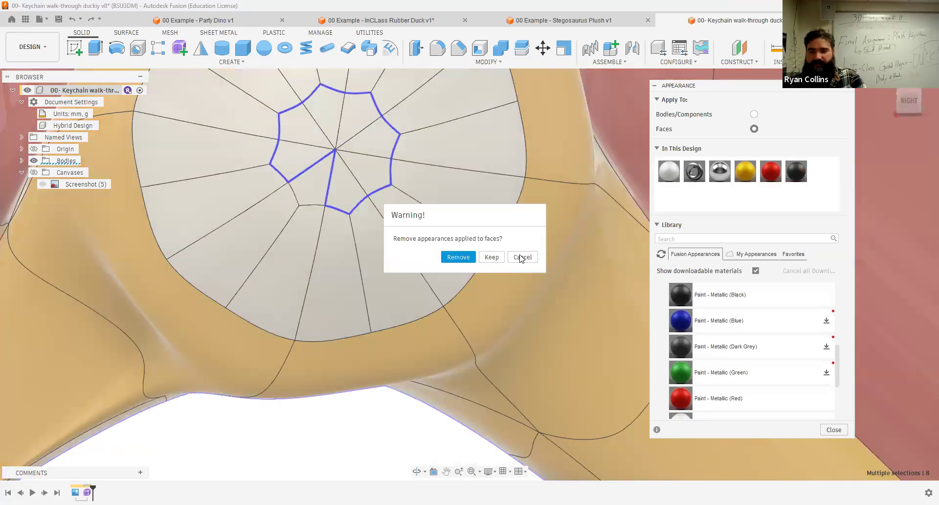
pyautogui.click(522, 256)
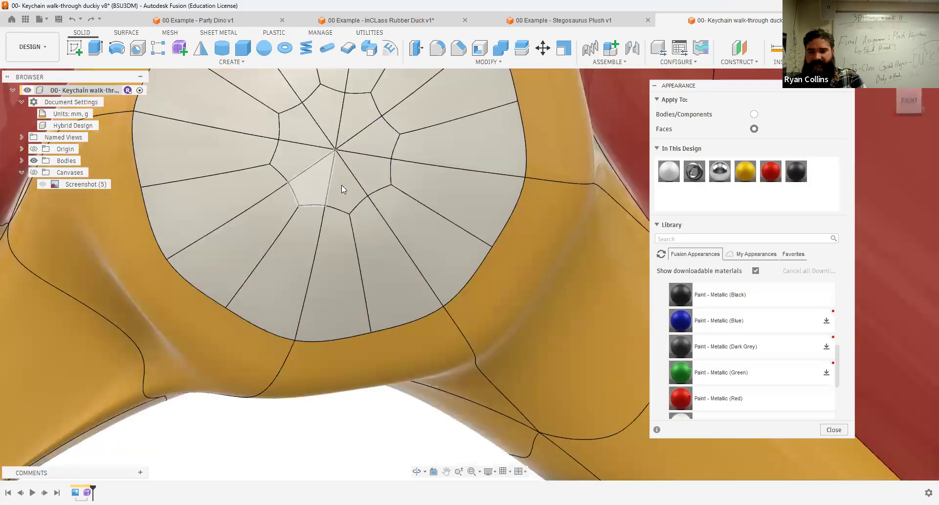
# Select the eight small faces at the centre of the eye, apply Paint - Metallic (Black) to them, and exit Appearance
pyautogui.click(341, 184)
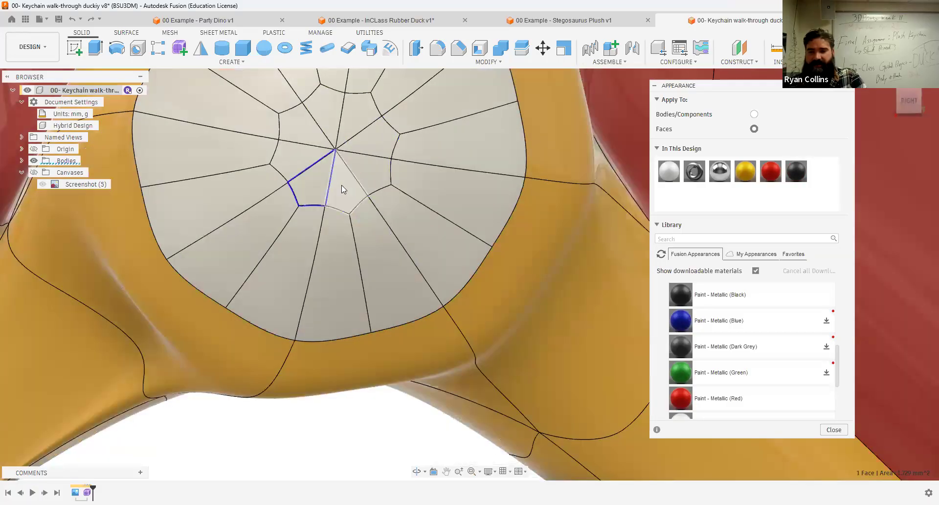
pyautogui.click(375, 144)
pyautogui.click(362, 121)
pyautogui.click(328, 107)
pyautogui.click(318, 115)
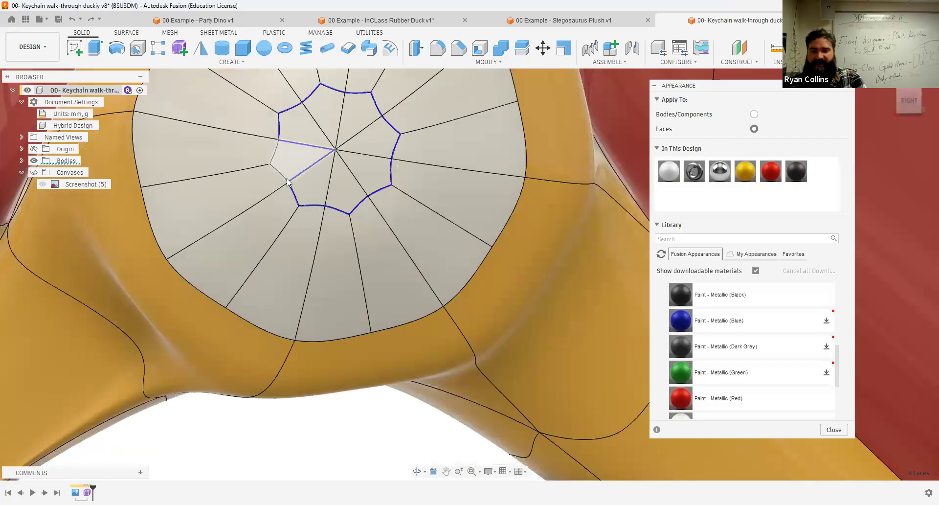
pyautogui.click(290, 149)
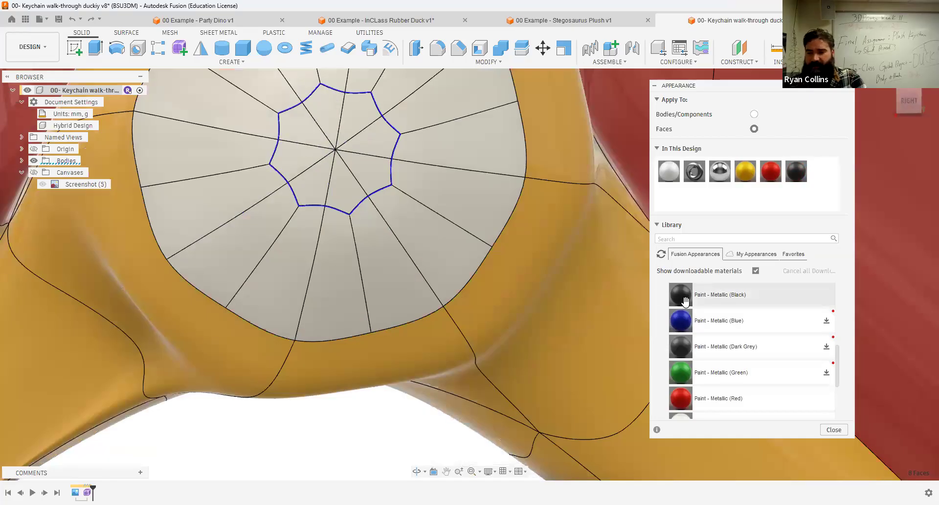
pyautogui.moveTo(686, 297); pyautogui.dragTo(366, 145)
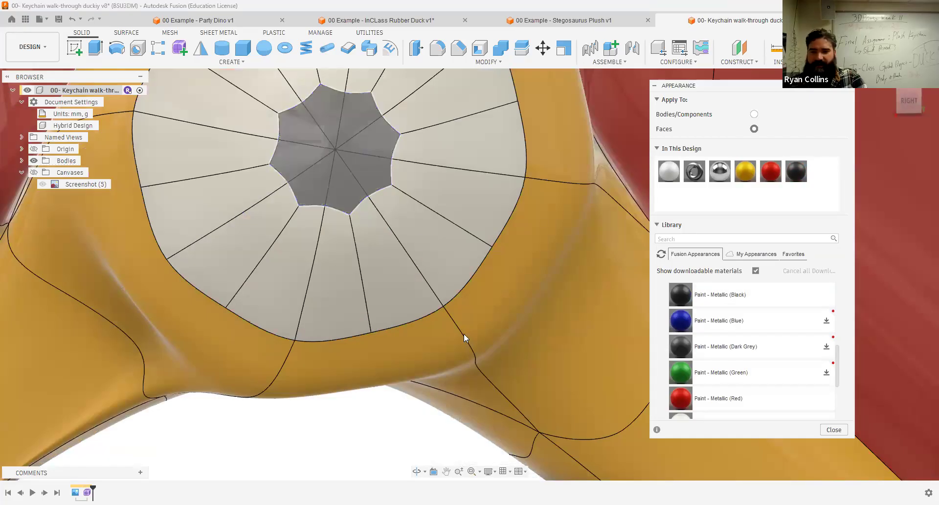
pyautogui.scroll(-2, 464, 335)
pyautogui.scroll(-3, 470, 338)
pyautogui.keyDown('shift'); pyautogui.moveTo(419, 444); pyautogui.dragTo(362, 335, button='middle'); pyautogui.keyUp('shift')
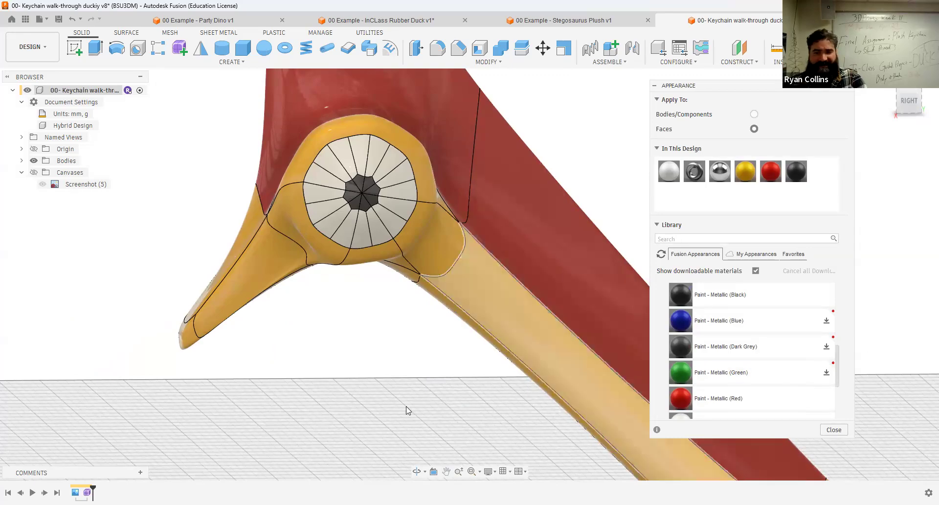
pyautogui.keyDown('shift'); pyautogui.moveTo(317, 368); pyautogui.dragTo(705, 411, button='middle'); pyautogui.keyUp('shift')
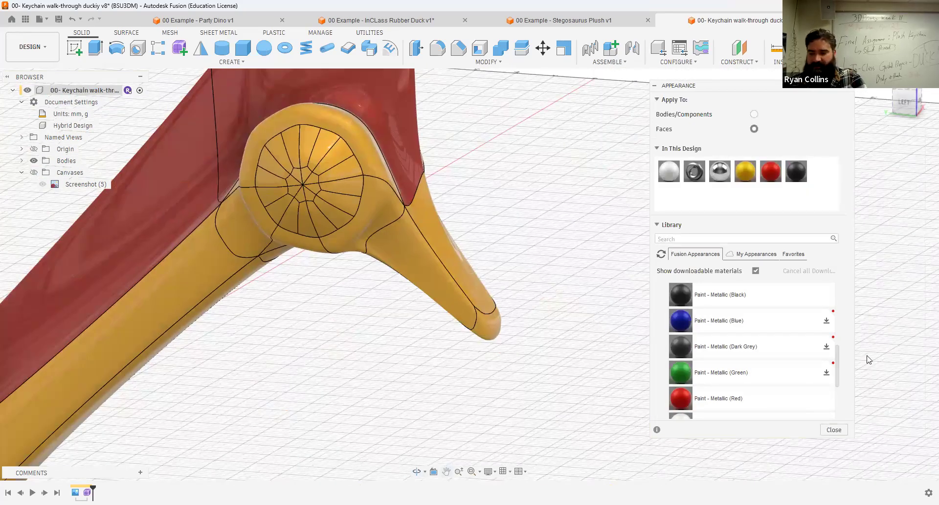
pyautogui.press('Escape')
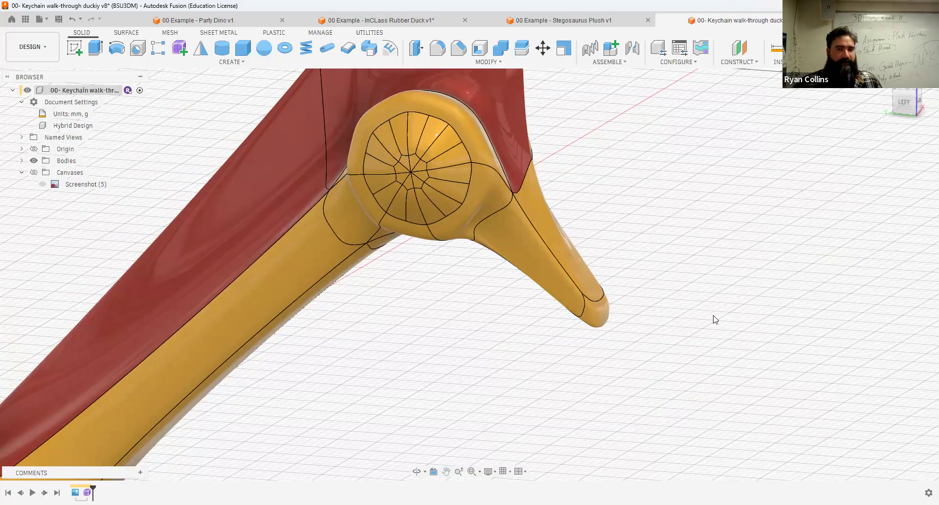
# Create a 15 mm diameter sphere as a new body, centred on the plain yellow eye in side view, and list the design's bodies
pyautogui.click(265, 48)
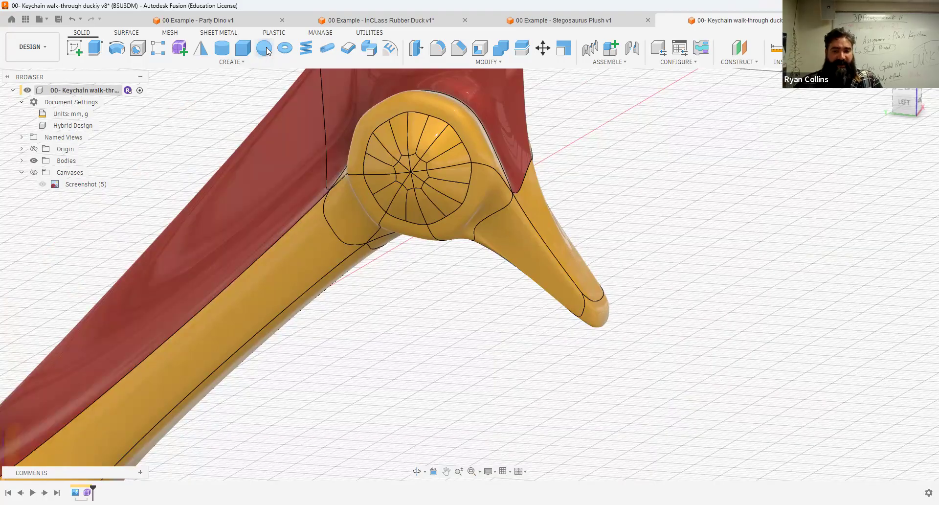
pyautogui.scroll(-2, 398, 293)
pyautogui.click(140, 369)
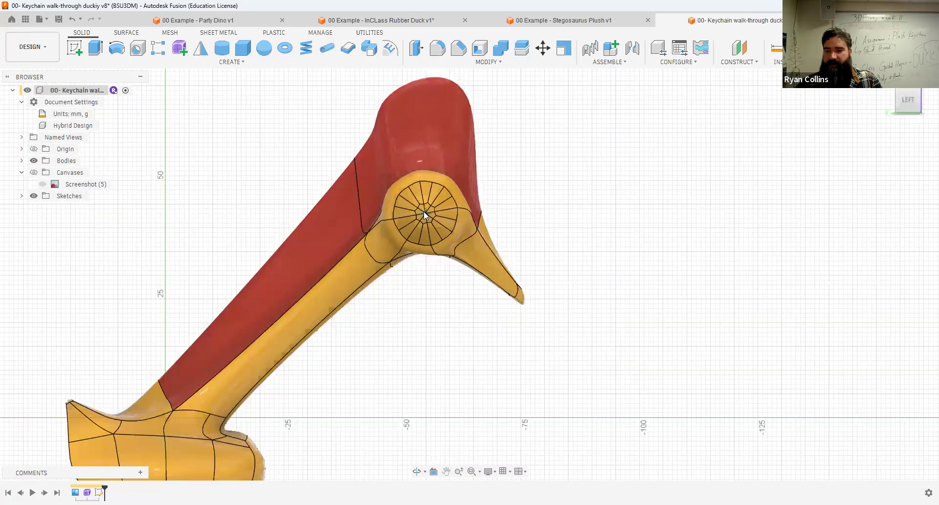
pyautogui.click(425, 214)
pyautogui.scroll(3, 428, 214)
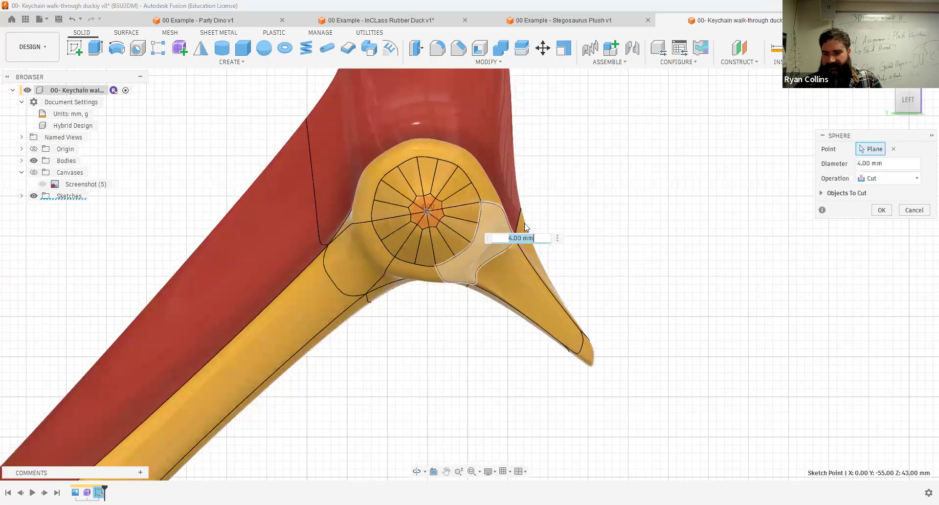
pyautogui.click(887, 163)
pyautogui.write('20')
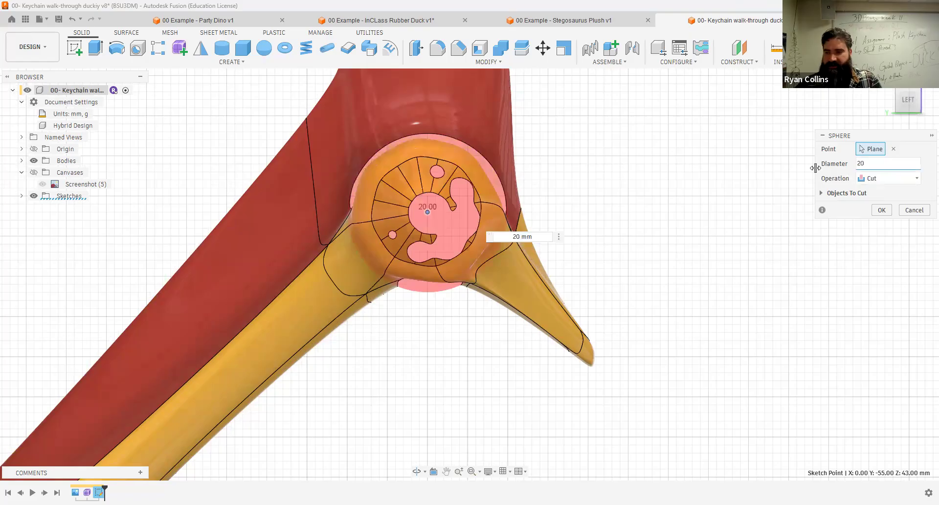
pyautogui.moveTo(864, 162); pyautogui.dragTo(845, 162)
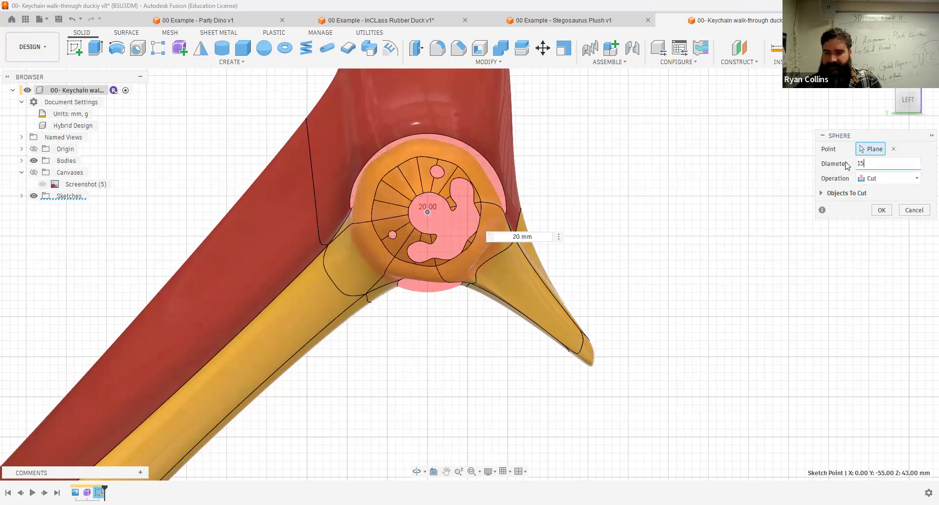
pyautogui.write('15')
pyautogui.click(895, 182)
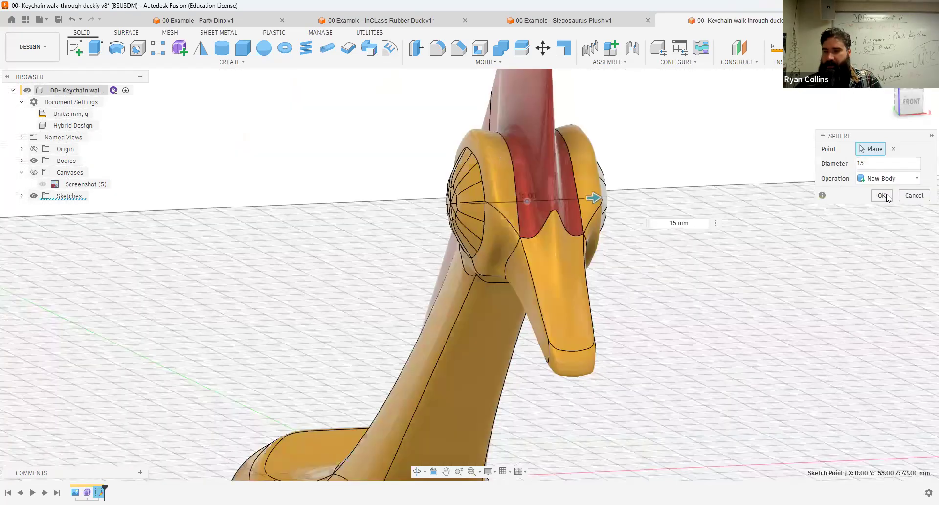
pyautogui.press('Return')
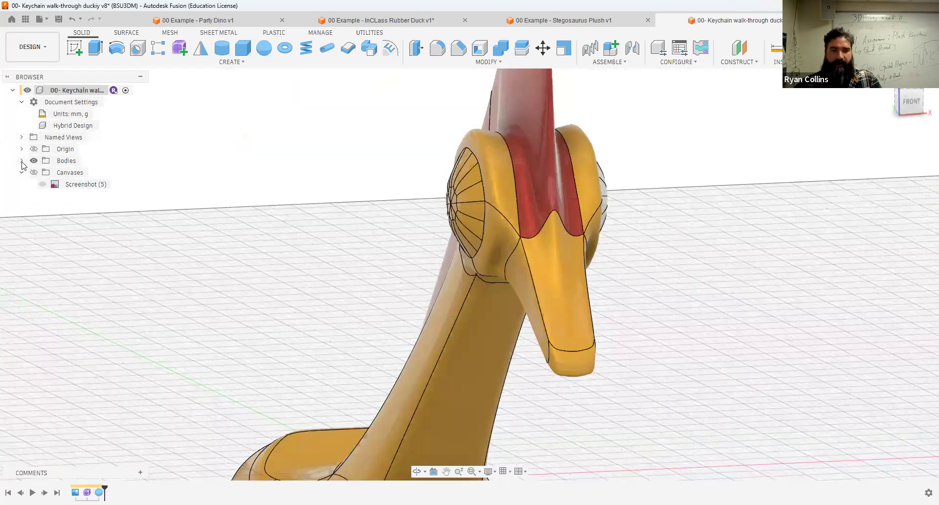
pyautogui.click(22, 161)
pyautogui.click(74, 184)
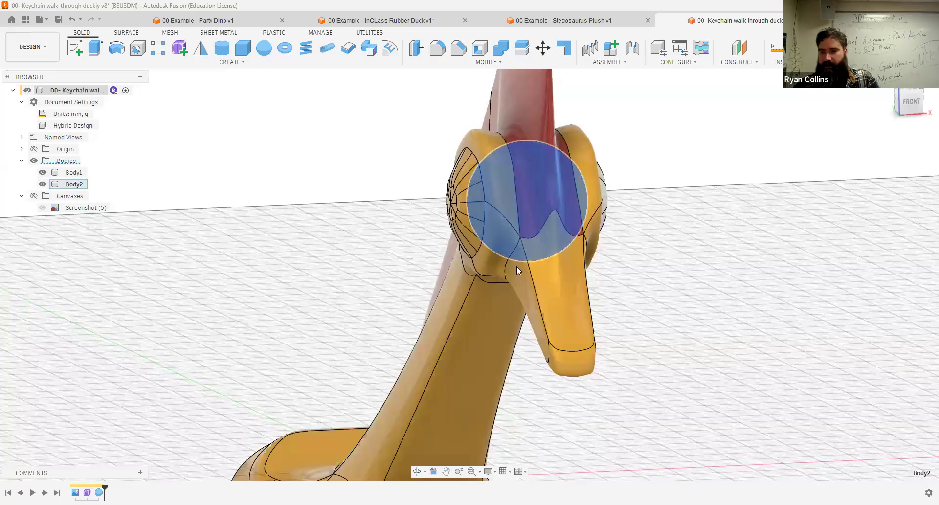
pyautogui.press('m')
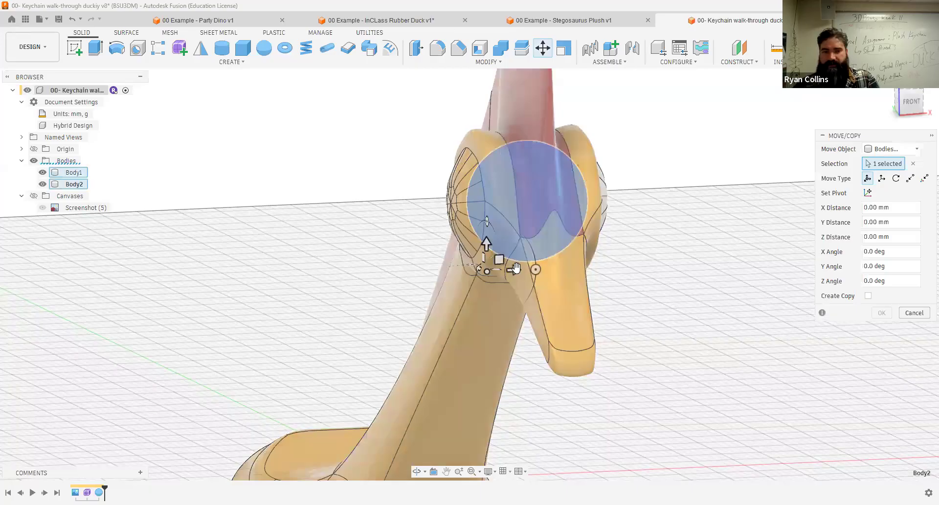
pyautogui.click(53, 185)
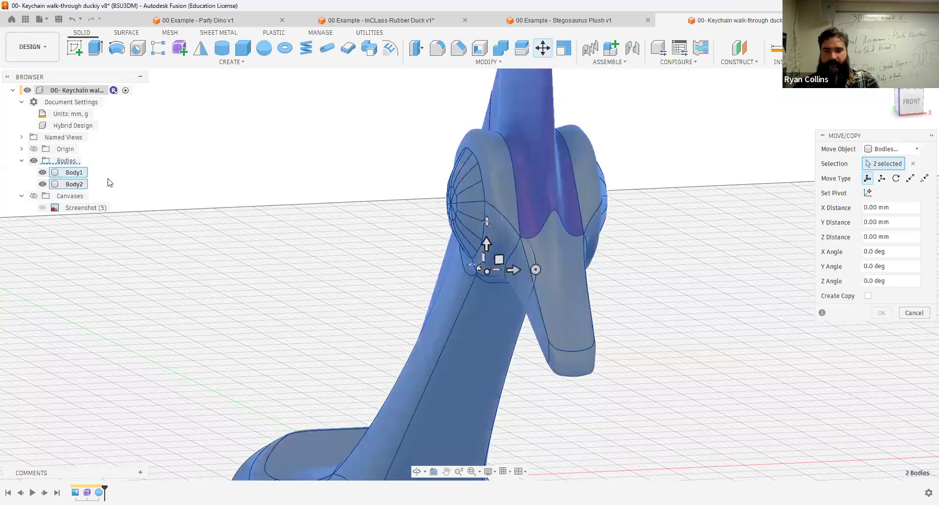
pyautogui.press('Escape')
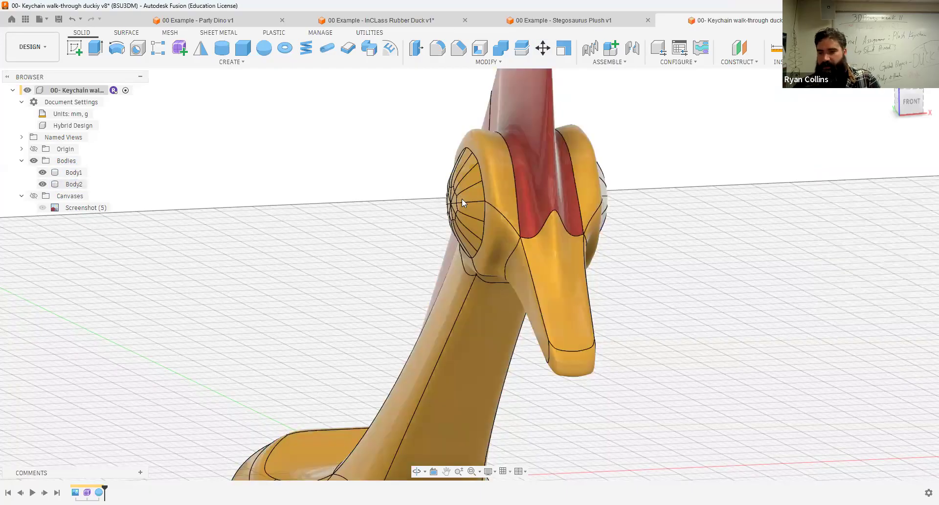
# Move the sphere body -7 mm along X so it bulges from the plain yellow eye socket
pyautogui.click(512, 269)
pyautogui.press('m')
pyautogui.moveTo(456, 269); pyautogui.dragTo(462, 270)
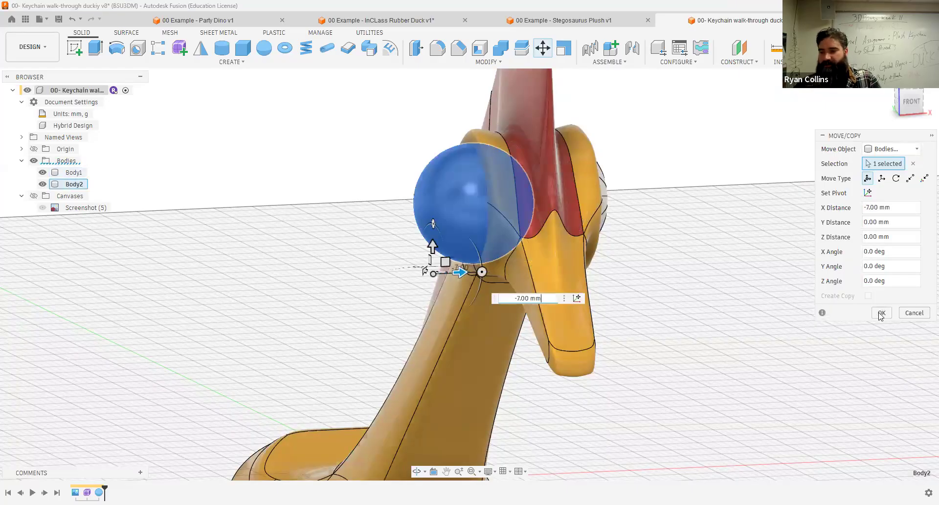
pyautogui.press('Return')
pyautogui.keyDown('shift'); pyautogui.moveTo(794, 244); pyautogui.dragTo(729, 245, button='middle'); pyautogui.keyUp('shift')
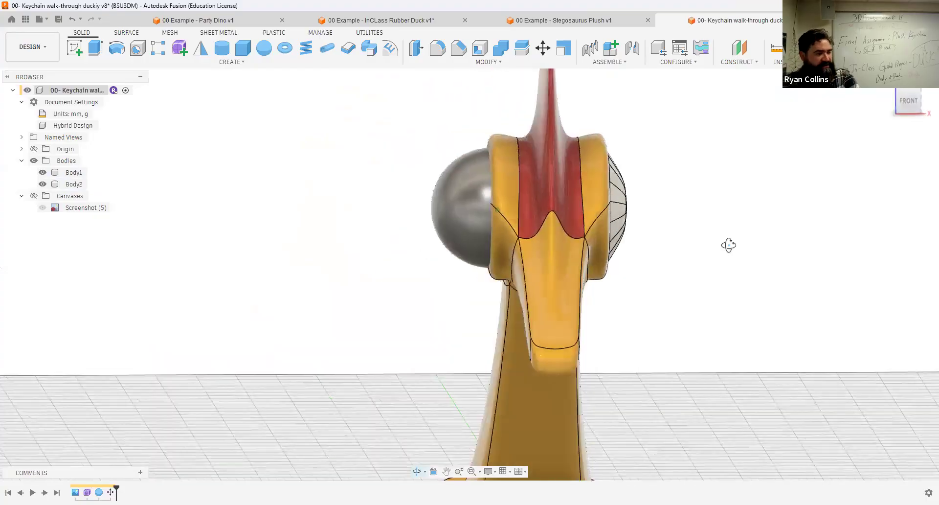
pyautogui.keyDown('shift'); pyautogui.moveTo(670, 247); pyautogui.dragTo(717, 246, button='middle'); pyautogui.keyUp('shift')
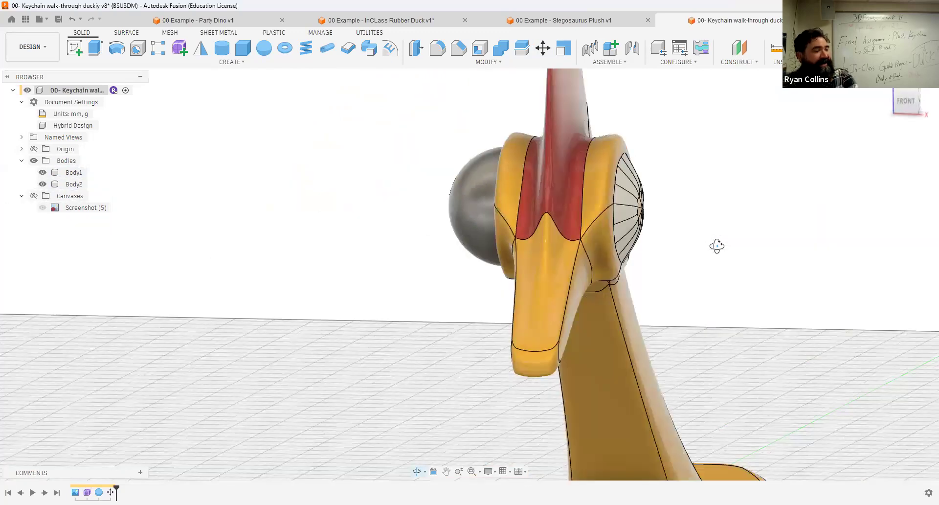
# Save the design as a new version with the description "eyes!"
pyautogui.keyDown('shift'); pyautogui.moveTo(710, 299); pyautogui.dragTo(738, 278, button='middle'); pyautogui.keyUp('shift')
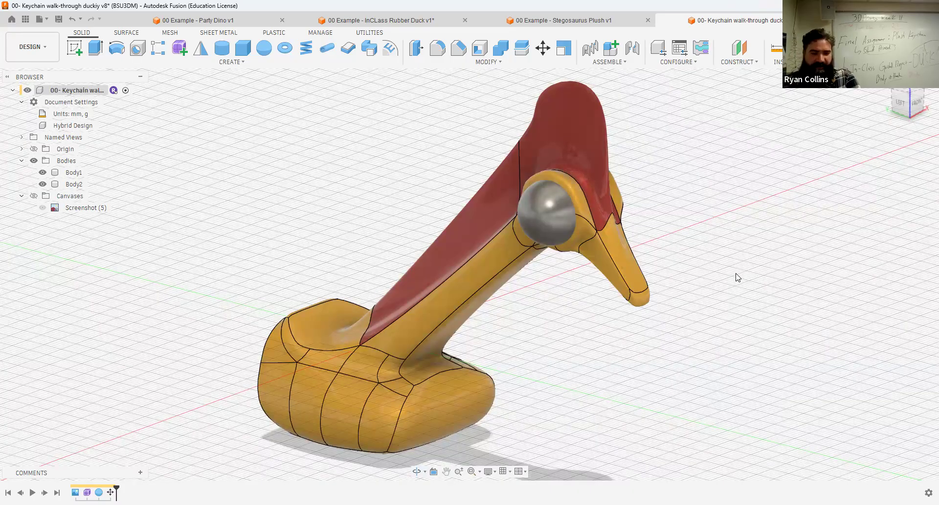
pyautogui.keyDown('shift'); pyautogui.moveTo(673, 266); pyautogui.dragTo(562, 249, button='middle'); pyautogui.keyUp('shift')
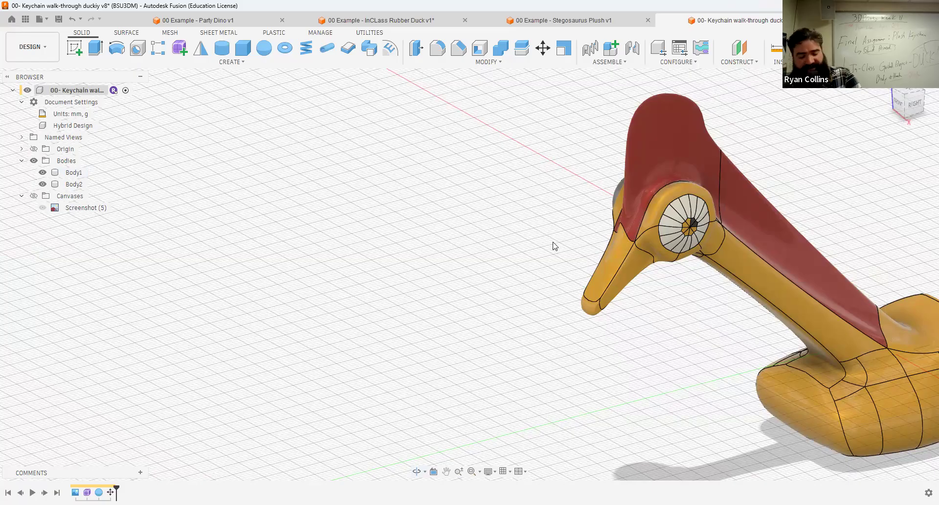
pyautogui.hotkey('ctrl', 's')
pyautogui.write('eyes!')
pyautogui.press('Return')
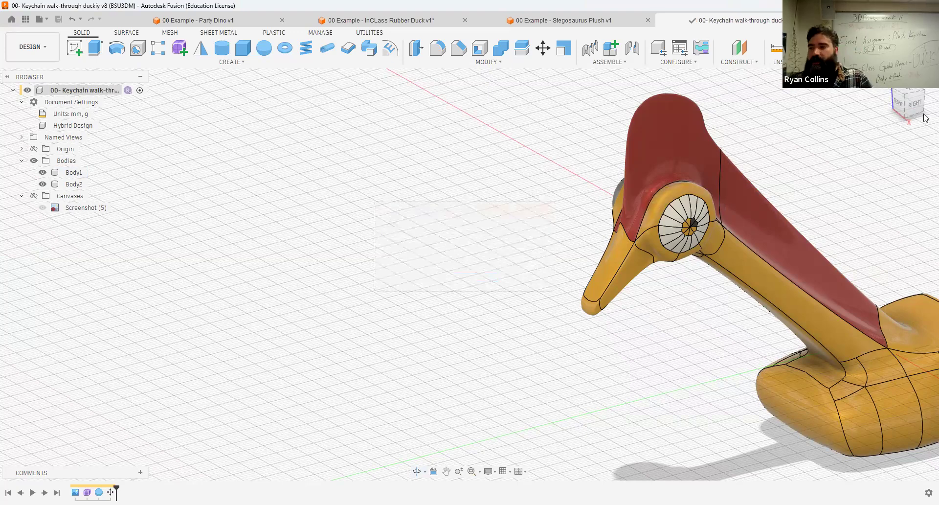
# Sketch a closed, narrow triangular wedge on the vertical side plane, running from beyond the beak tip to a point inside the beak
pyautogui.moveTo(828, 228); pyautogui.dragTo(652, 200, button='middle')
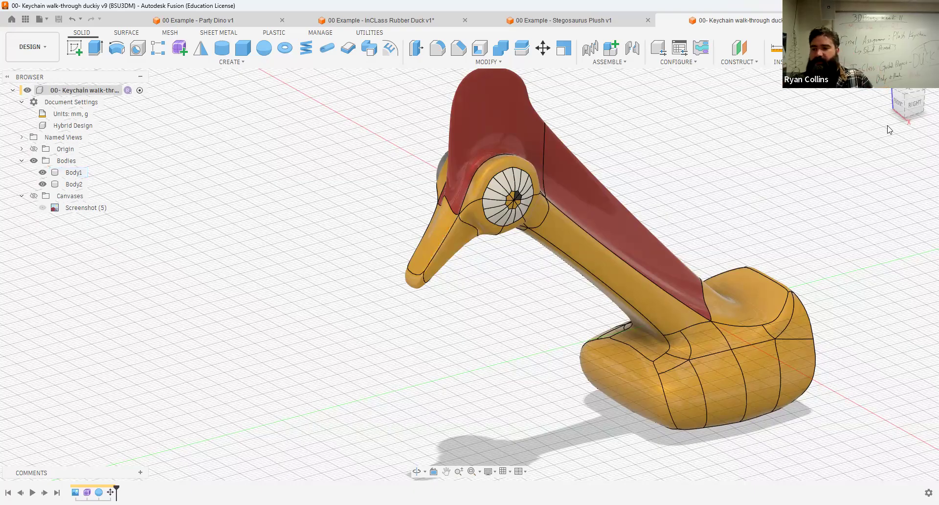
pyautogui.click(76, 49)
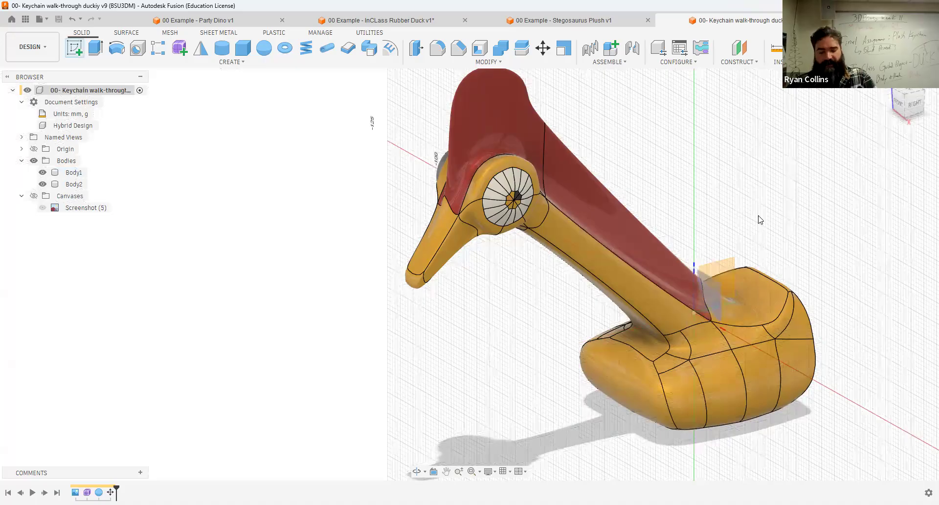
pyautogui.keyDown('shift'); pyautogui.moveTo(738, 212); pyautogui.dragTo(753, 290, button='middle'); pyautogui.keyUp('shift')
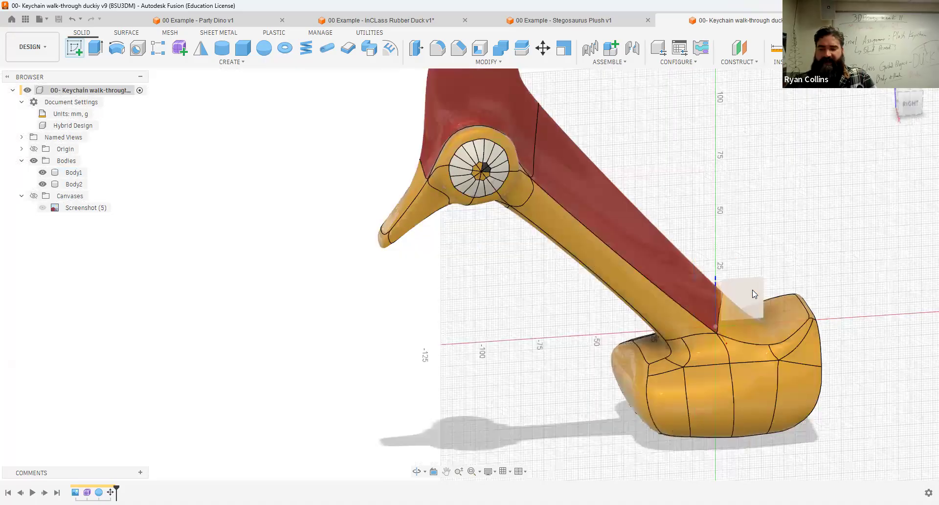
pyautogui.click(752, 324)
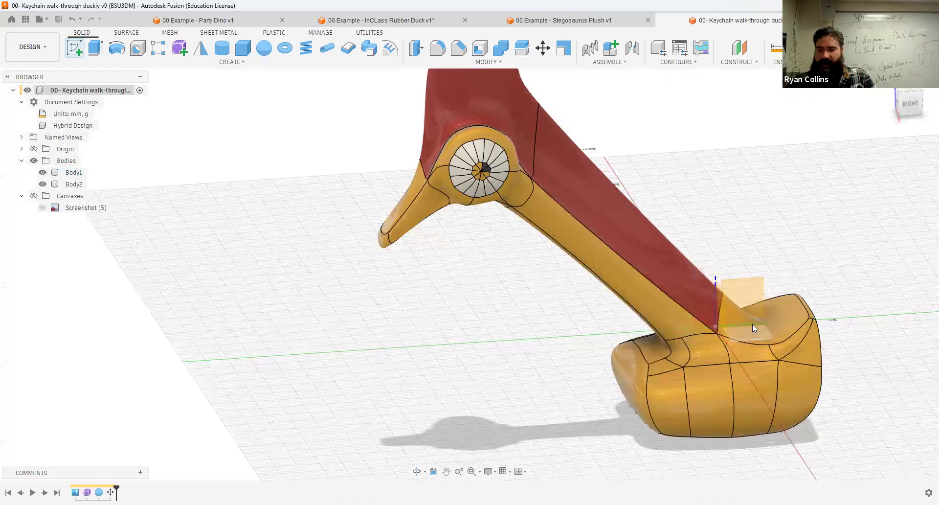
pyautogui.click(751, 290)
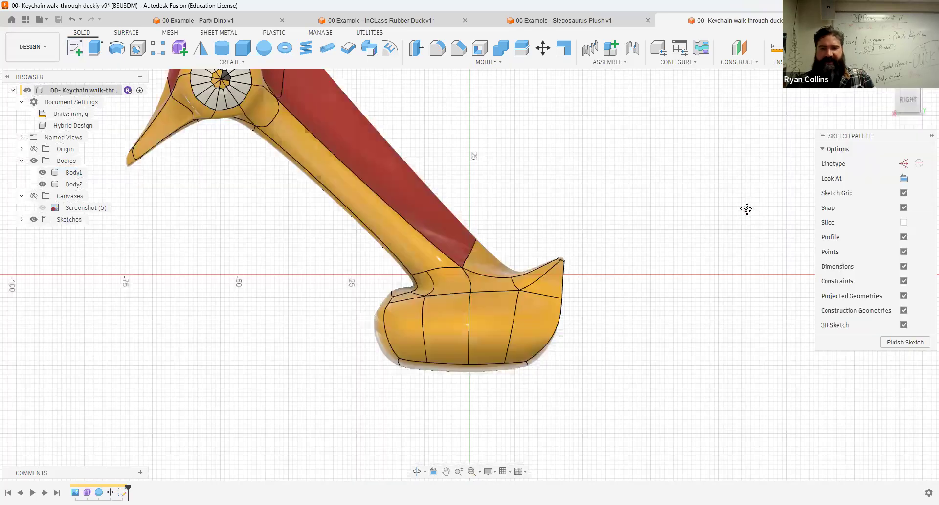
pyautogui.click(74, 47)
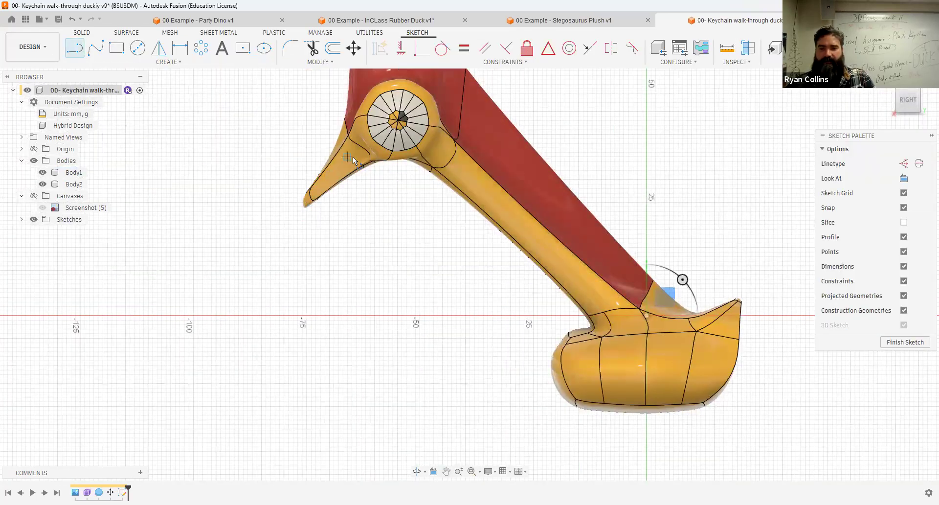
pyautogui.click(283, 233)
pyautogui.scroll(5, 298, 142)
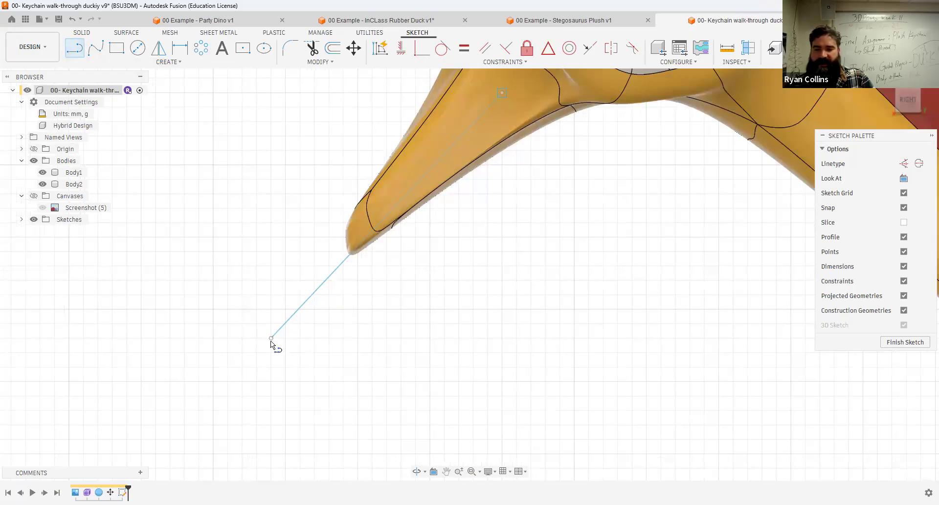
pyautogui.press('Escape')
pyautogui.click(905, 342)
# Extrude the wedge profile symmetrically as a cut through the beak to form an open mouth
pyautogui.moveTo(685, 340)
pyautogui.keyDown('shift'); pyautogui.mouseDown(button='middle')
pyautogui.moveTo(745, 344)
pyautogui.moveTo(696, 338)
pyautogui.mouseUp(button='middle'); pyautogui.keyUp('shift')
pyautogui.scroll(3, 492, 289)
pyautogui.moveTo(492, 289); pyautogui.dragTo(377, 233, button='middle')
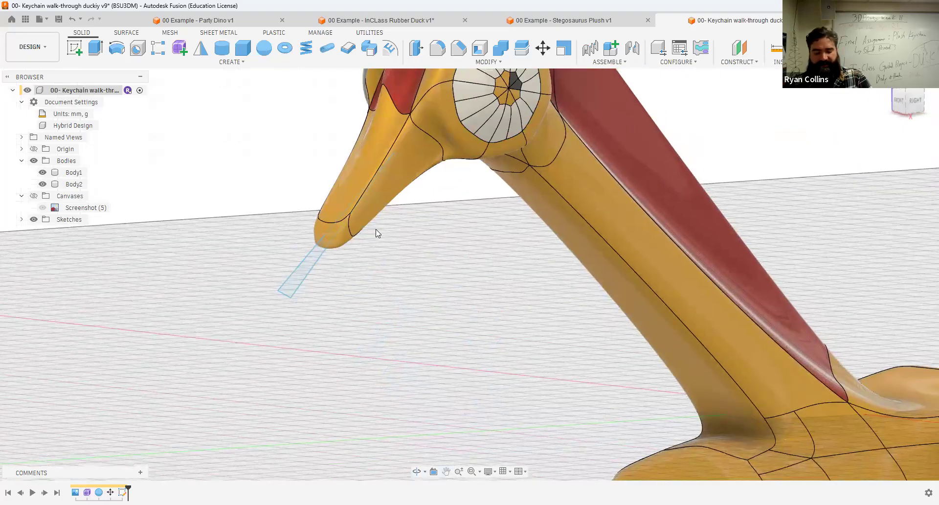
pyautogui.press('e')
pyautogui.click(895, 193)
pyautogui.click(883, 230)
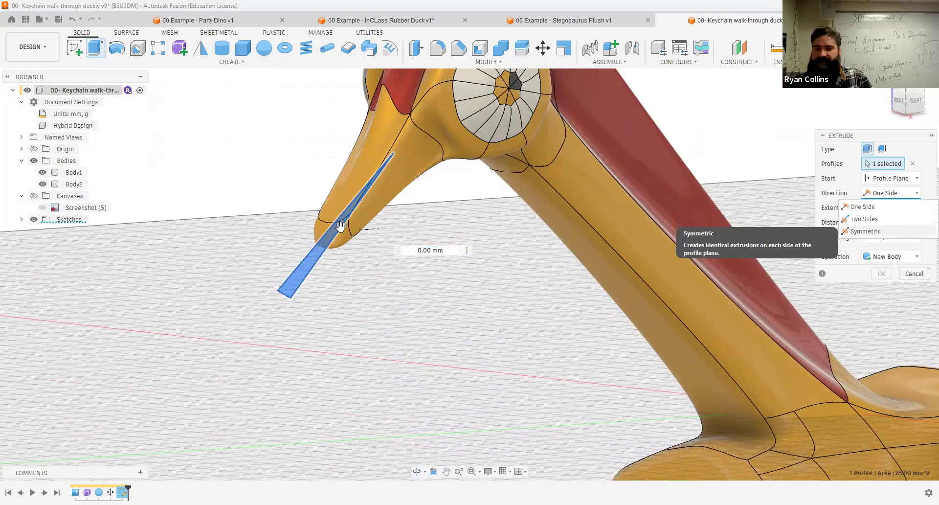
pyautogui.moveTo(372, 230); pyautogui.dragTo(381, 231)
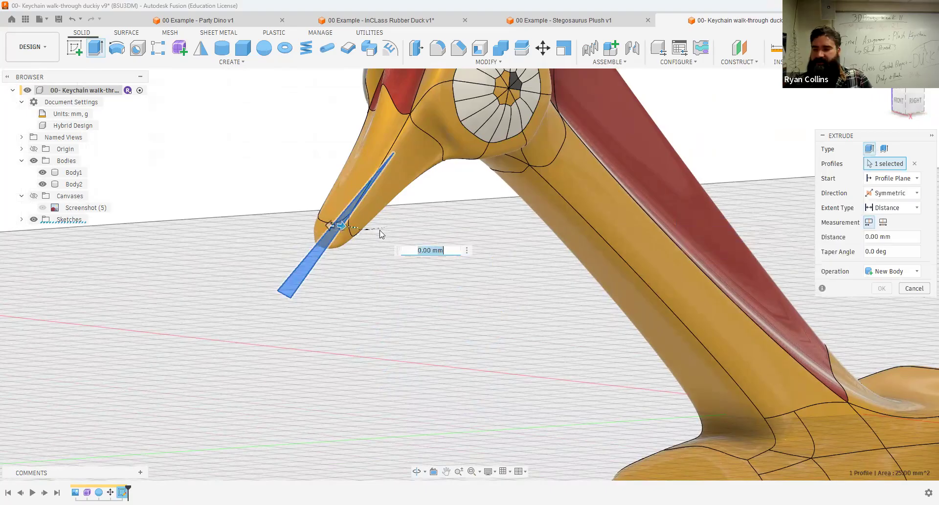
pyautogui.press('Return')
pyautogui.moveTo(519, 318)
pyautogui.keyDown('shift'); pyautogui.mouseDown(button='middle')
pyautogui.moveTo(501, 309)
pyautogui.moveTo(480, 315)
pyautogui.moveTo(536, 316)
pyautogui.mouseUp(button='middle'); pyautogui.keyUp('shift')
pyautogui.scroll(5, 314, 224)
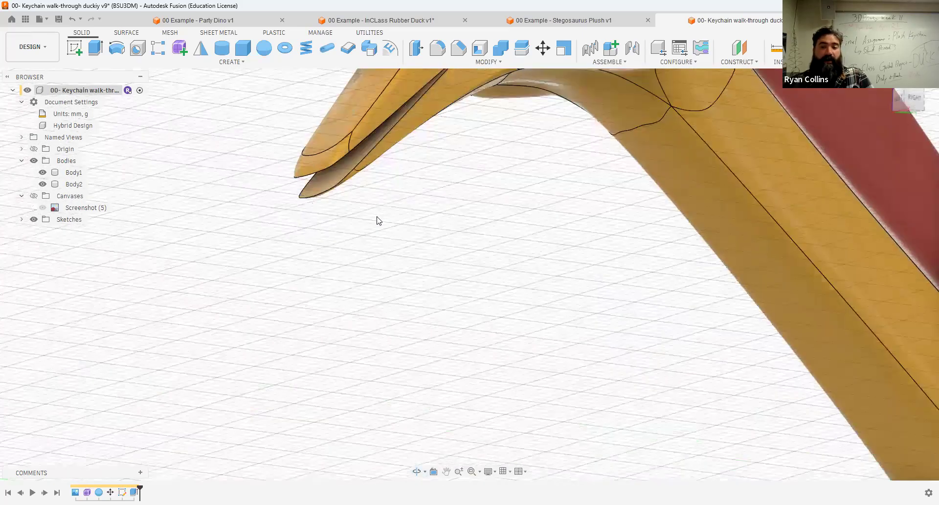
pyautogui.click(310, 162)
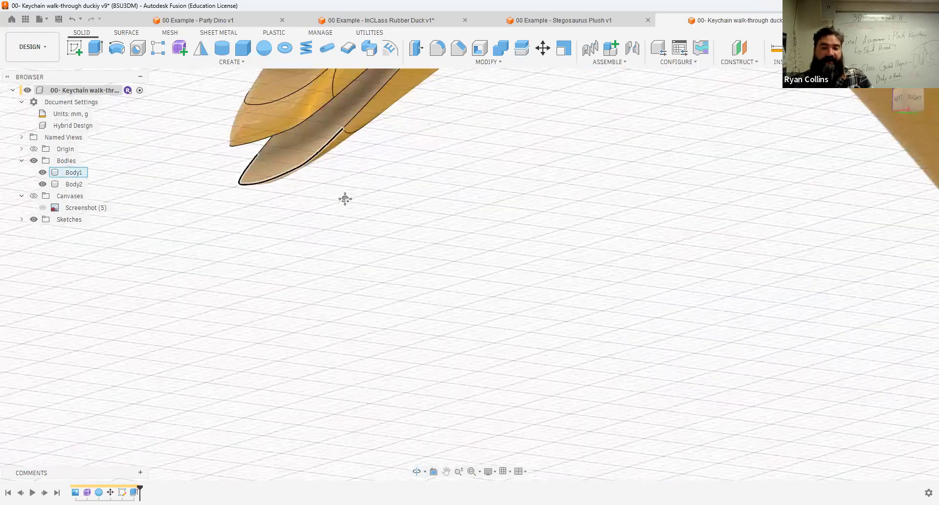
pyautogui.moveTo(344, 199); pyautogui.dragTo(394, 328, button='middle')
pyautogui.keyDown('ctrl'); pyautogui.click(416, 229); pyautogui.keyUp('ctrl')
pyautogui.keyDown('shift'); pyautogui.moveTo(495, 277); pyautogui.dragTo(553, 304, button='middle'); pyautogui.keyUp('shift')
pyautogui.scroll(-1, 552, 304)
pyautogui.press('Escape')
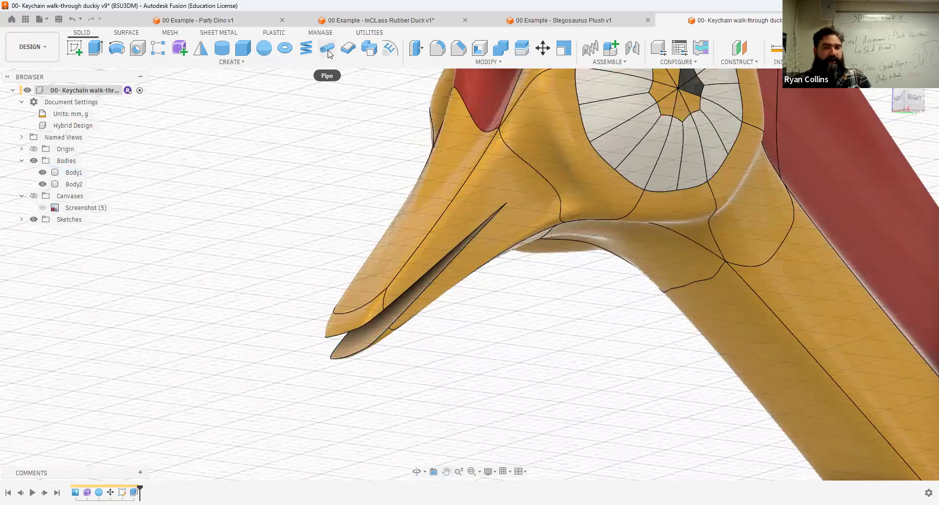
# Create a joined circular pipe along the lower beak's mouth edge with distance 1.00 and a 1 mm section
pyautogui.click(454, 265)
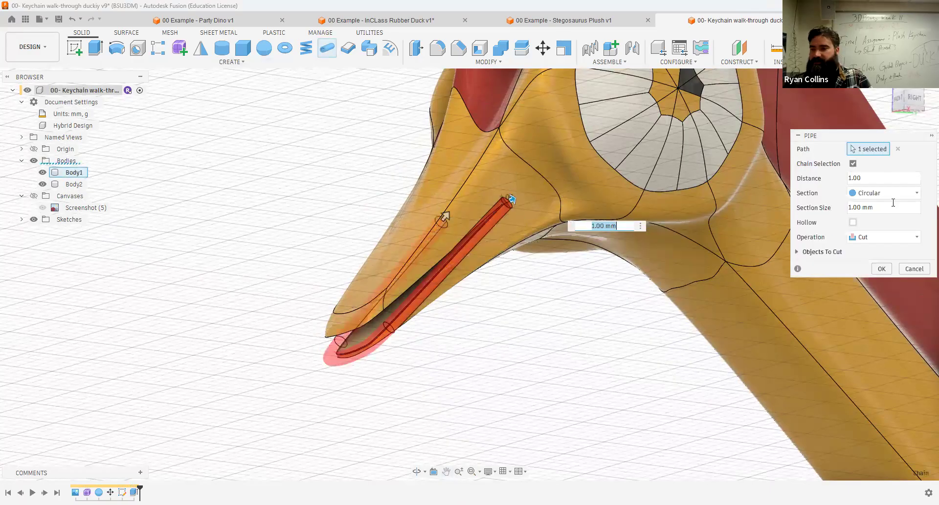
pyautogui.click(868, 238)
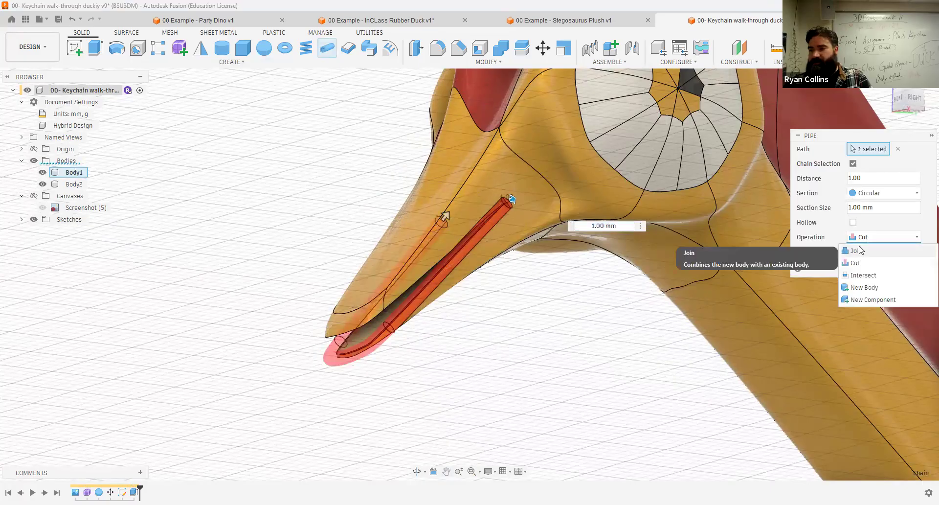
pyautogui.click(849, 178)
pyautogui.write('.5')
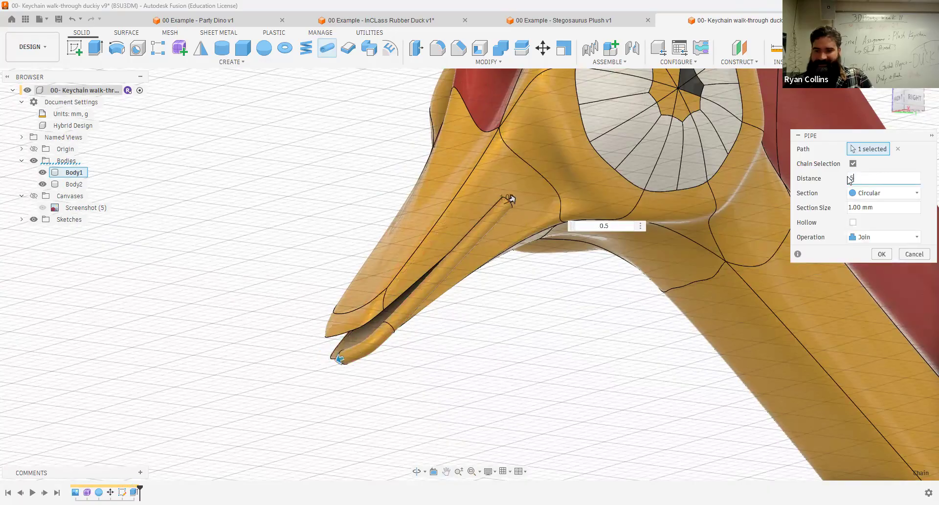
pyautogui.keyDown('shift'); pyautogui.moveTo(446, 353); pyautogui.dragTo(510, 352, button='middle'); pyautogui.keyUp('shift')
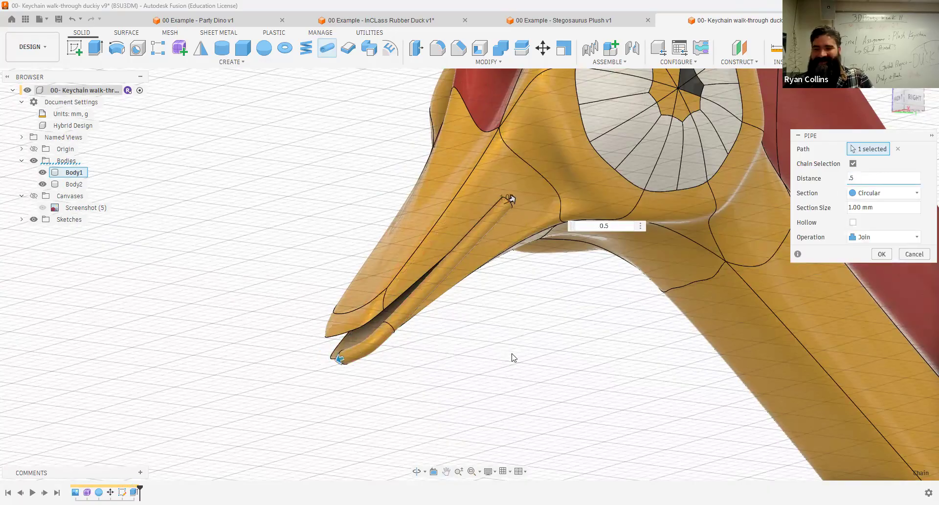
pyautogui.moveTo(327, 357); pyautogui.dragTo(225, 196)
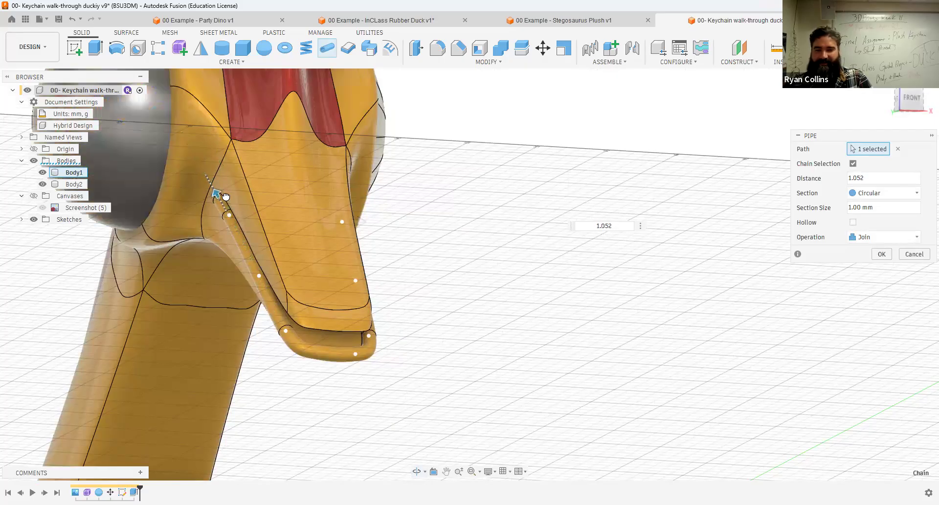
pyautogui.keyDown('shift'); pyautogui.moveTo(443, 281); pyautogui.dragTo(270, 225, button='middle'); pyautogui.keyUp('shift')
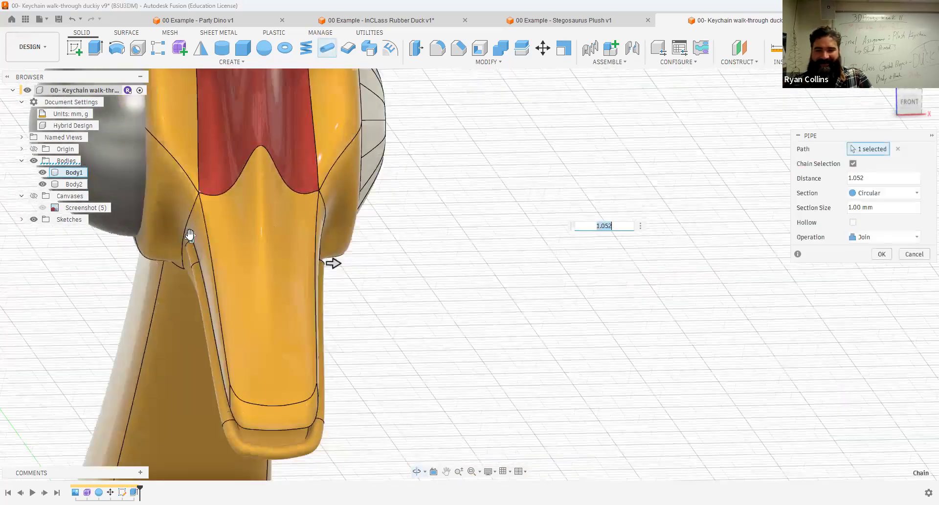
pyautogui.moveTo(190, 237); pyautogui.dragTo(195, 258)
pyautogui.click(881, 254)
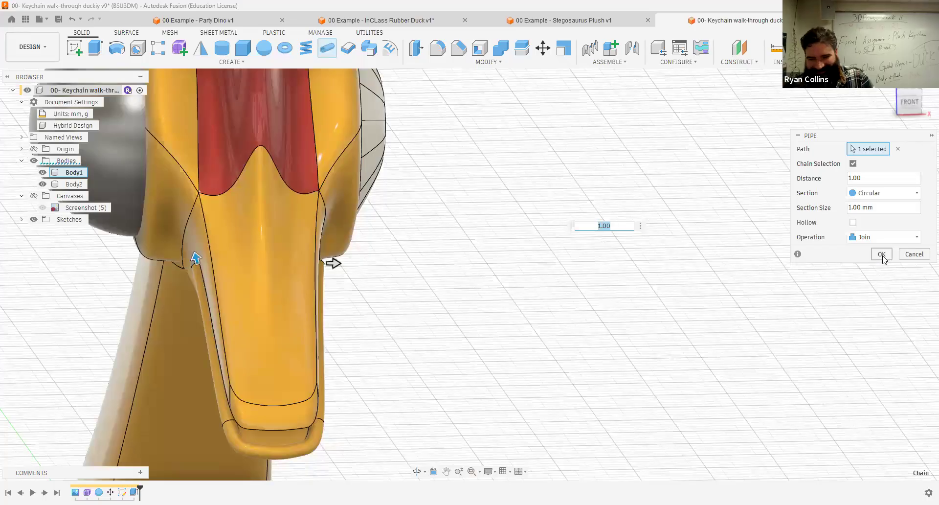
# Undo and restore the lower-beak pipe to compare the mouth with and without it
pyautogui.moveTo(483, 375)
pyautogui.keyDown('shift'); pyautogui.mouseDown(button='middle')
pyautogui.moveTo(473, 373)
pyautogui.moveTo(484, 391)
pyautogui.mouseUp(button='middle'); pyautogui.keyUp('shift')
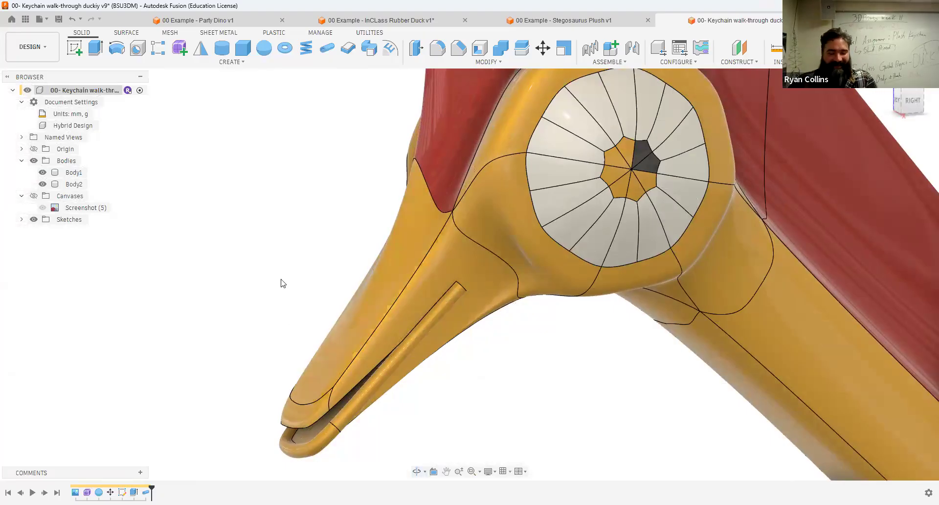
pyautogui.keyDown('shift'); pyautogui.moveTo(258, 274); pyautogui.dragTo(464, 351, button='middle'); pyautogui.keyUp('shift')
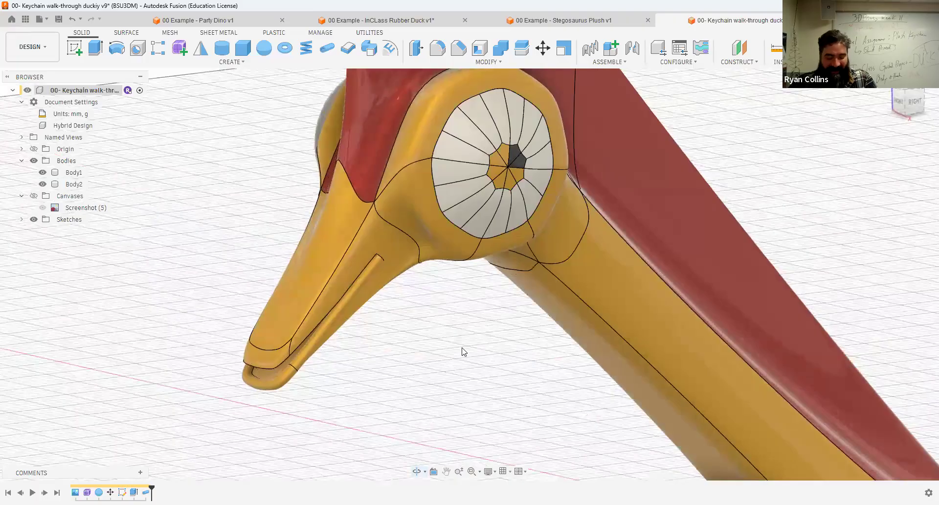
pyautogui.hotkey('ctrl', 'z')
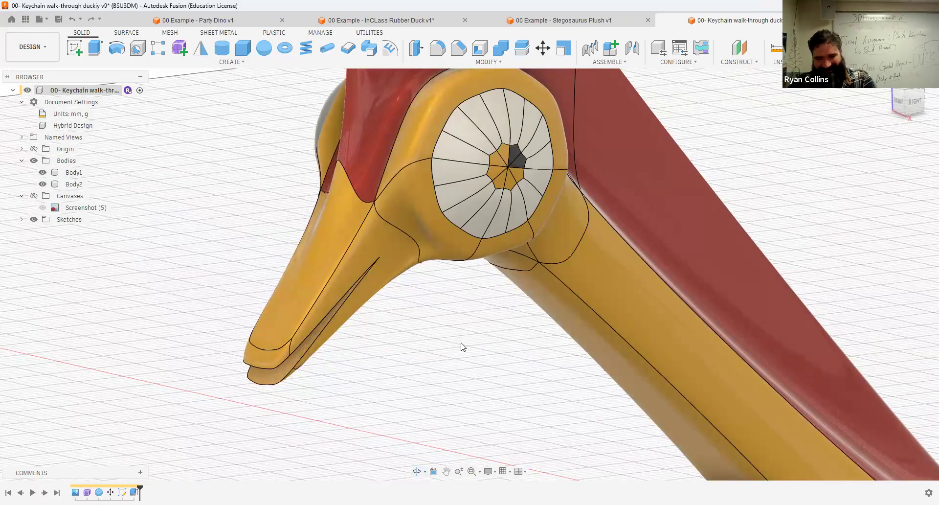
pyautogui.hotkey('ctrl', 'y')
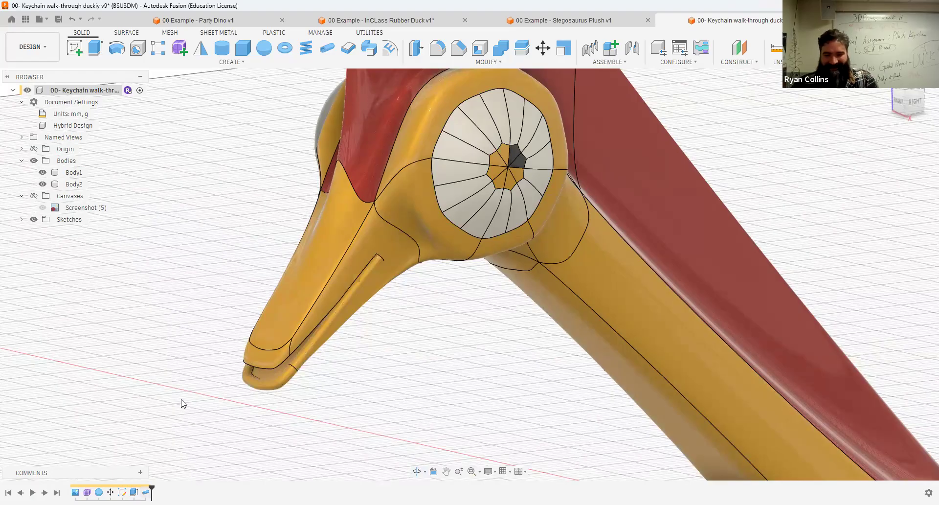
# Edit the lower-beak pipe feature so that it creates a new body
pyautogui.rightClick(145, 492)
pyautogui.click(182, 399)
pyautogui.click(902, 237)
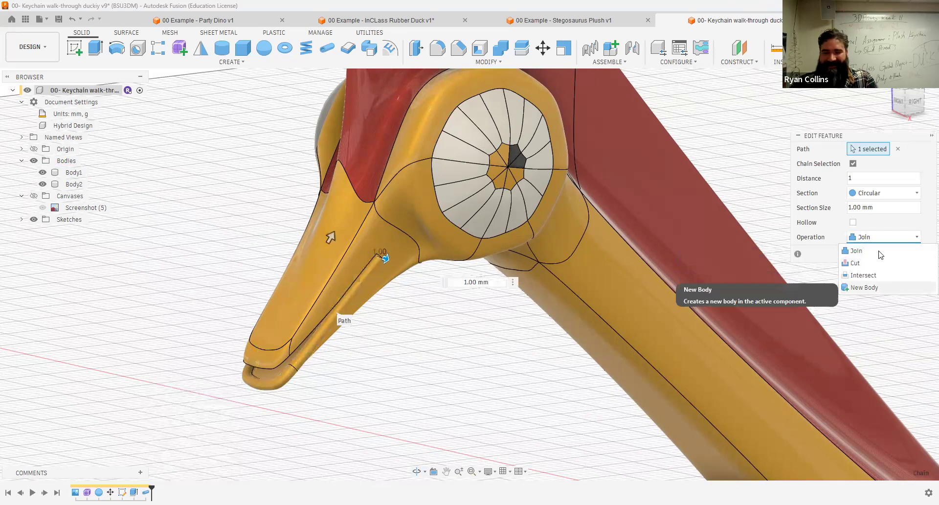
pyautogui.click(865, 287)
pyautogui.press('Return')
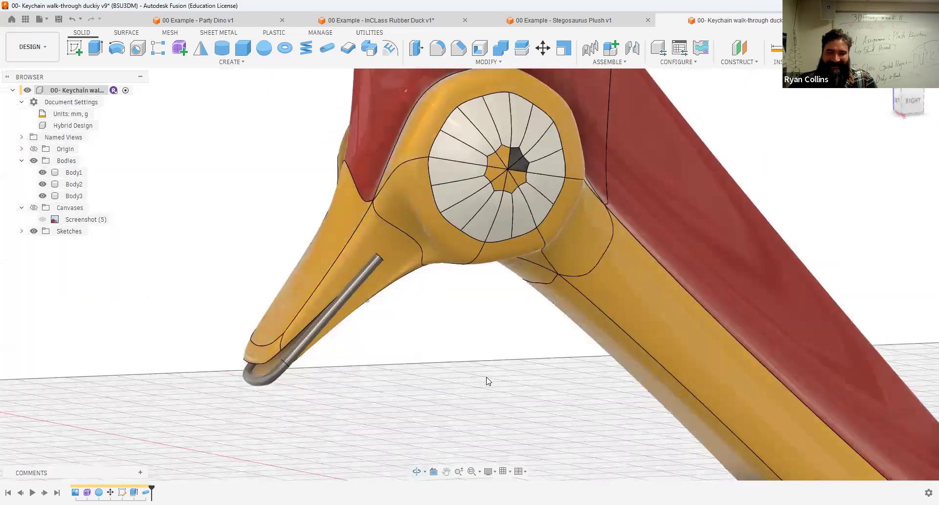
# Pipe the upper beak's mouth edge with a 1 mm circular section as a new body
pyautogui.click(287, 335)
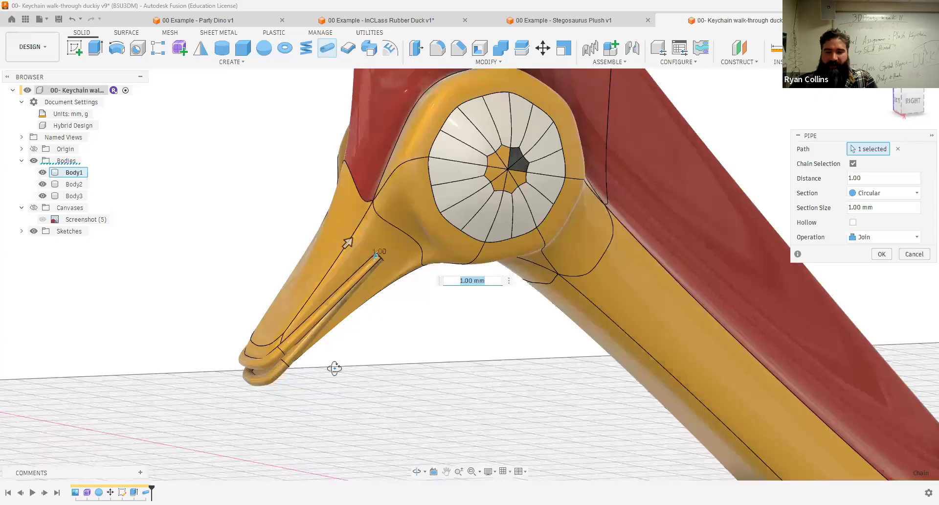
pyautogui.keyDown('shift'); pyautogui.moveTo(402, 375); pyautogui.dragTo(318, 377, button='middle'); pyautogui.keyUp('shift')
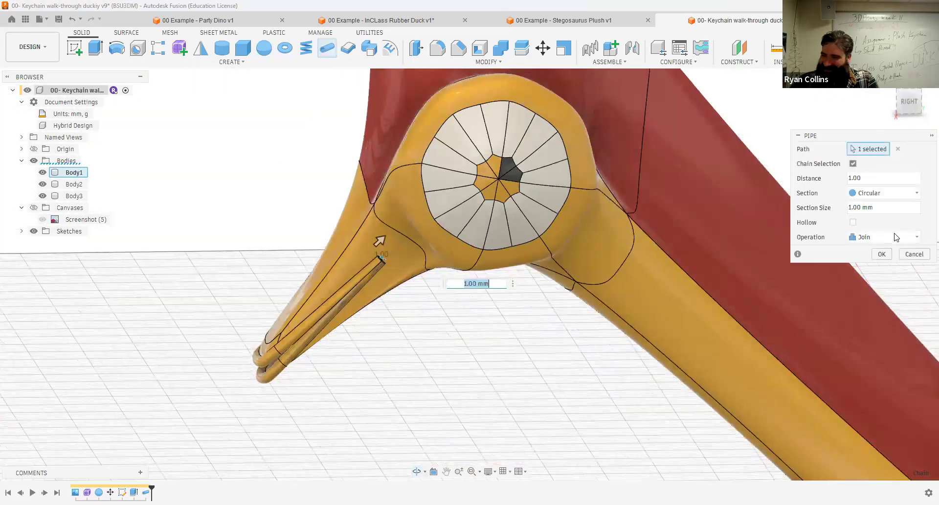
pyautogui.click(895, 237)
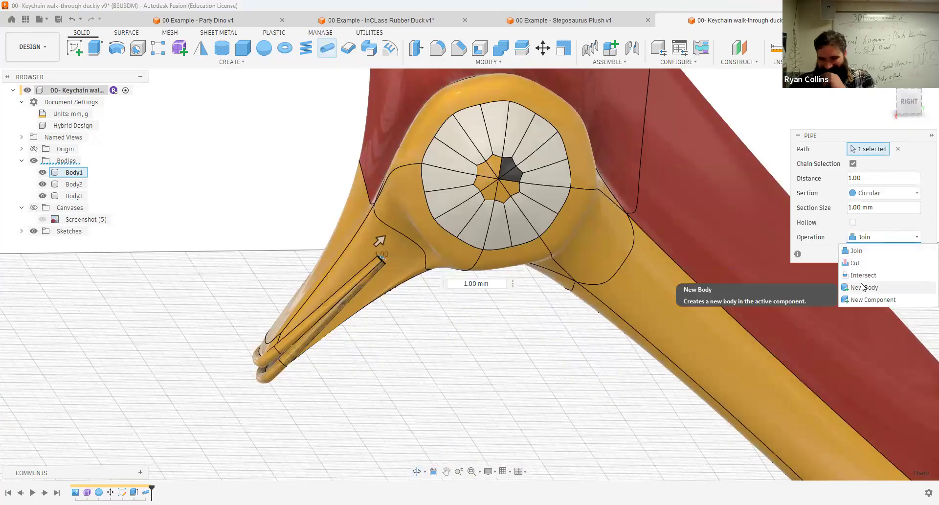
pyautogui.click(863, 287)
pyautogui.click(882, 253)
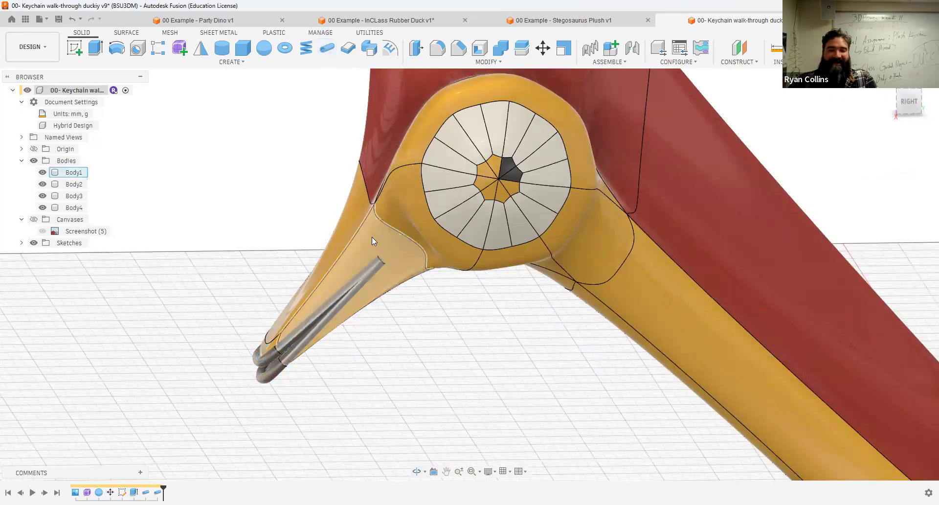
# Try to run a chained 1 mm pipe along the edge loop around the beak's base as a new body
pyautogui.keyDown('shift'); pyautogui.moveTo(336, 342); pyautogui.dragTo(314, 238, button='middle'); pyautogui.keyUp('shift')
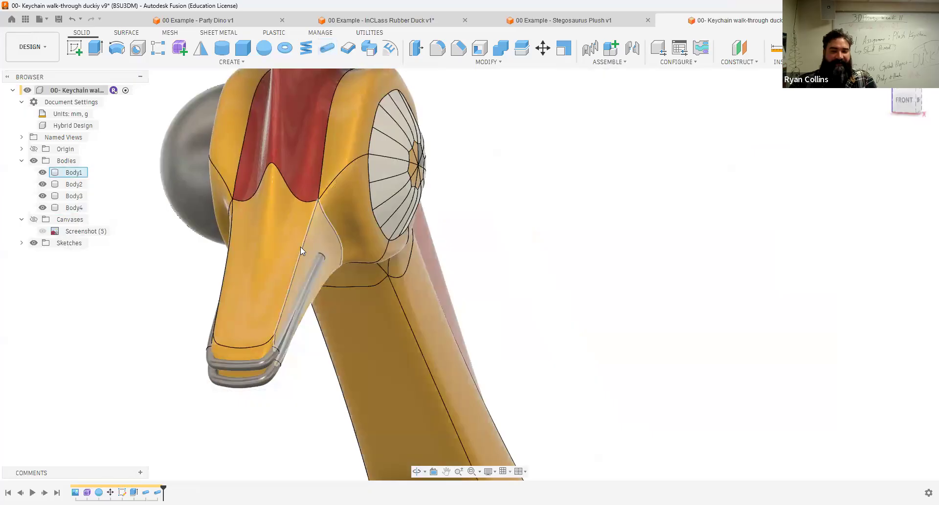
pyautogui.click(309, 227)
pyautogui.keyDown('shift'); pyautogui.click(332, 225); pyautogui.keyUp('shift')
pyautogui.click(313, 356)
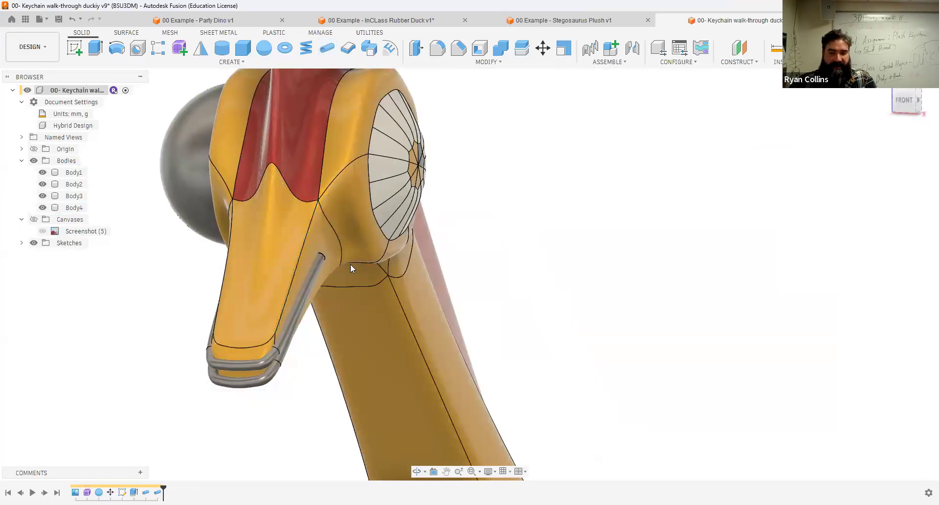
pyautogui.click(341, 250)
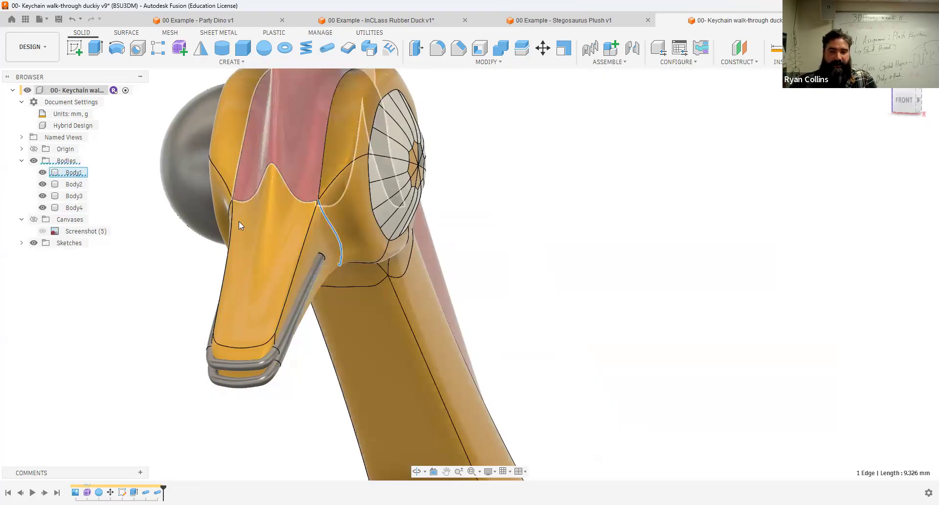
pyautogui.press('Escape')
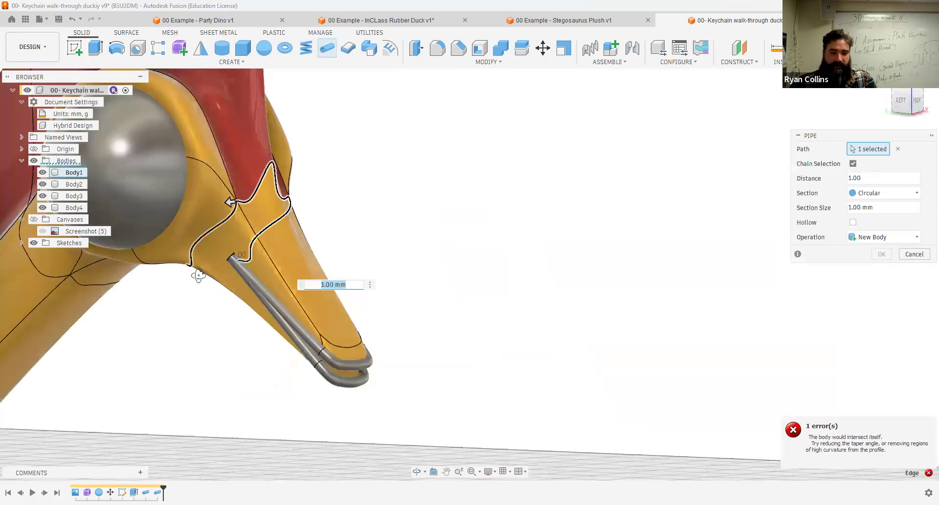
pyautogui.click(145, 290)
pyautogui.keyDown('shift'); pyautogui.moveTo(406, 346); pyautogui.dragTo(359, 356, button='middle'); pyautogui.keyUp('shift')
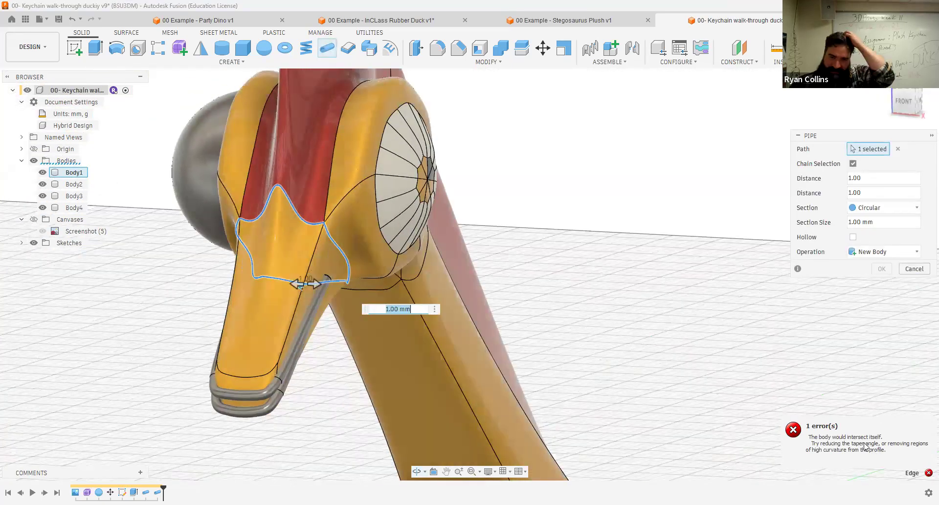
# Pipe only the curved edge between the red stripe and the beak, without chain selection, using a 0.2 mm section as a new body
pyautogui.click(853, 164)
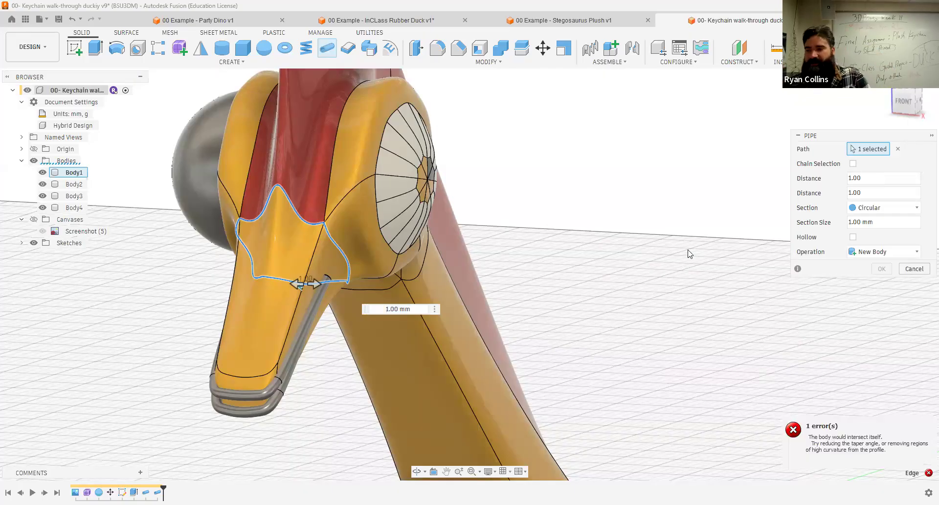
pyautogui.click(301, 217)
pyautogui.scroll(4, 372, 244)
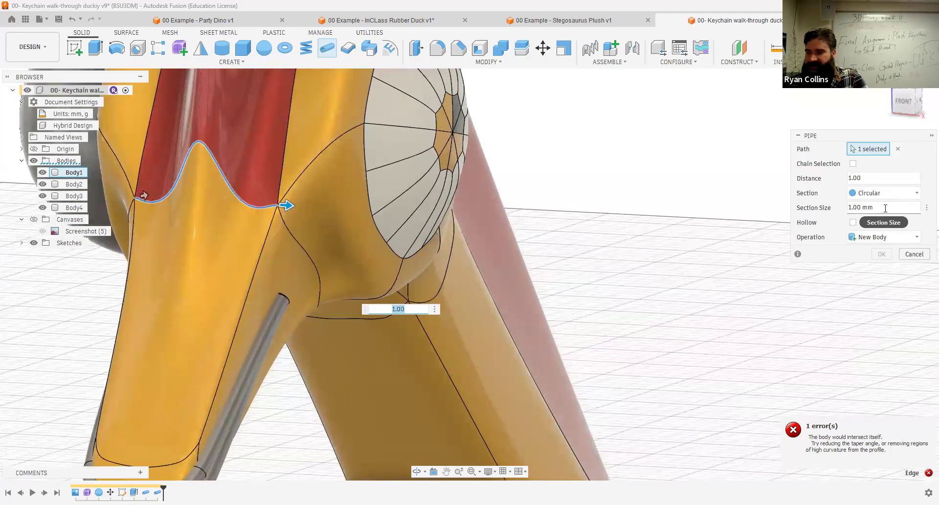
pyautogui.moveTo(881, 207); pyautogui.dragTo(850, 206)
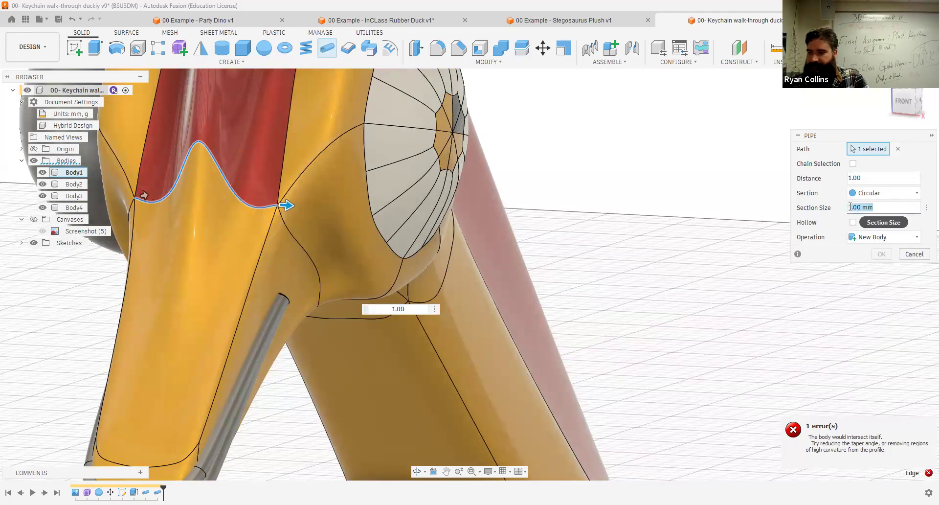
pyautogui.write('.5')
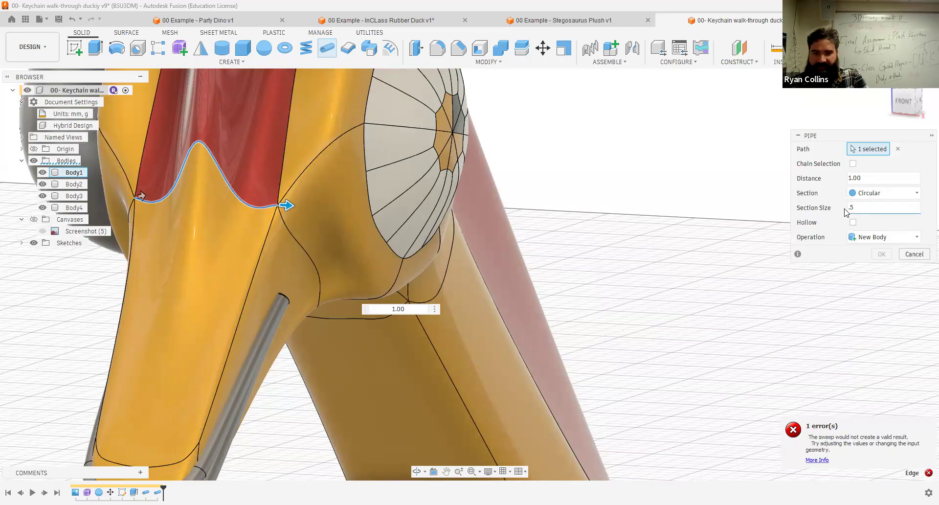
pyautogui.write('.1')
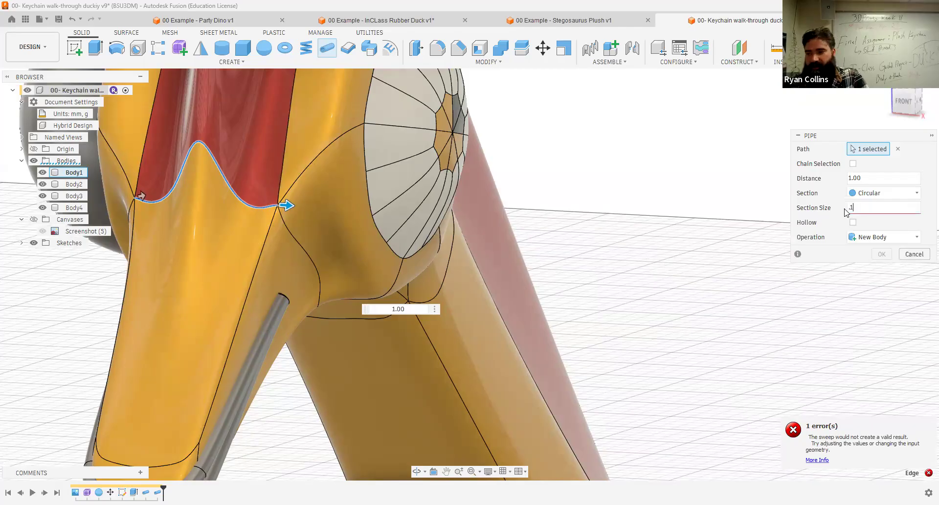
pyautogui.press('BackSpace')
pyautogui.write('2')
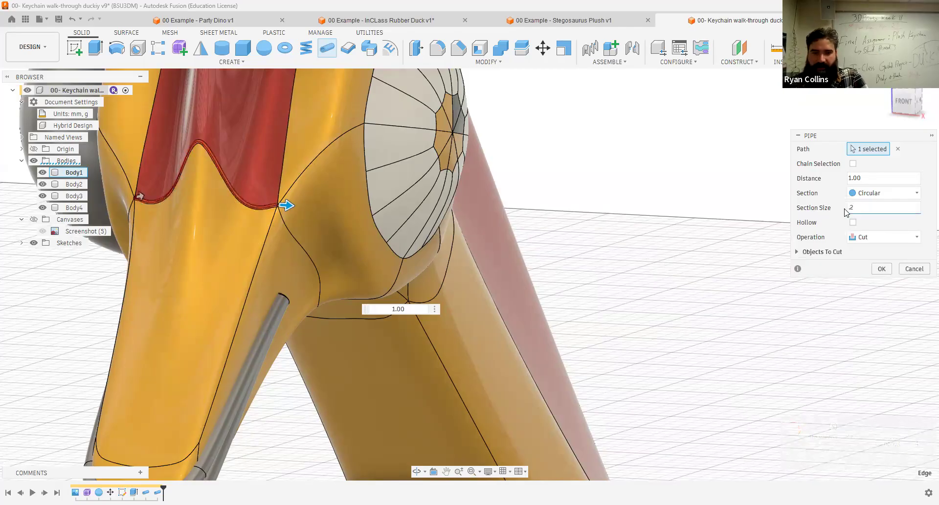
pyautogui.click(879, 237)
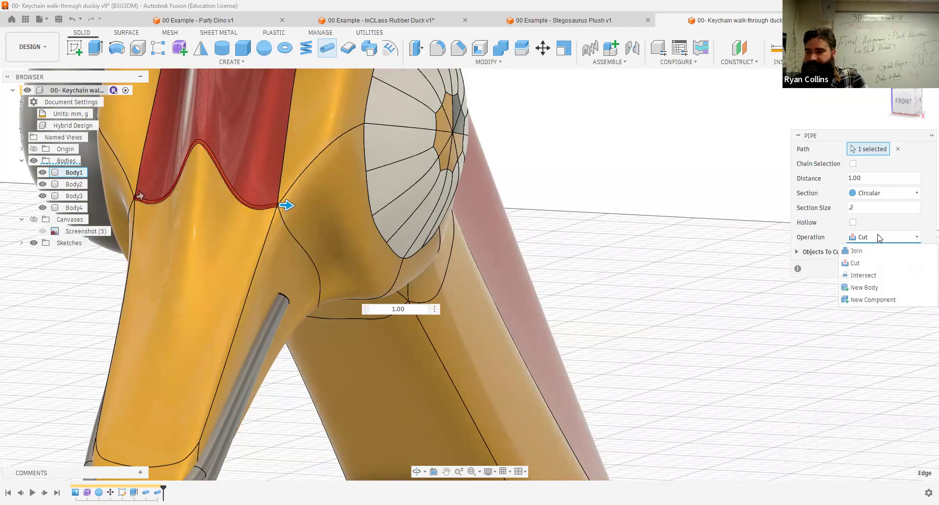
pyautogui.scroll(3, 229, 205)
pyautogui.keyDown('shift'); pyautogui.moveTo(389, 247); pyautogui.dragTo(358, 253, button='middle'); pyautogui.keyUp('shift')
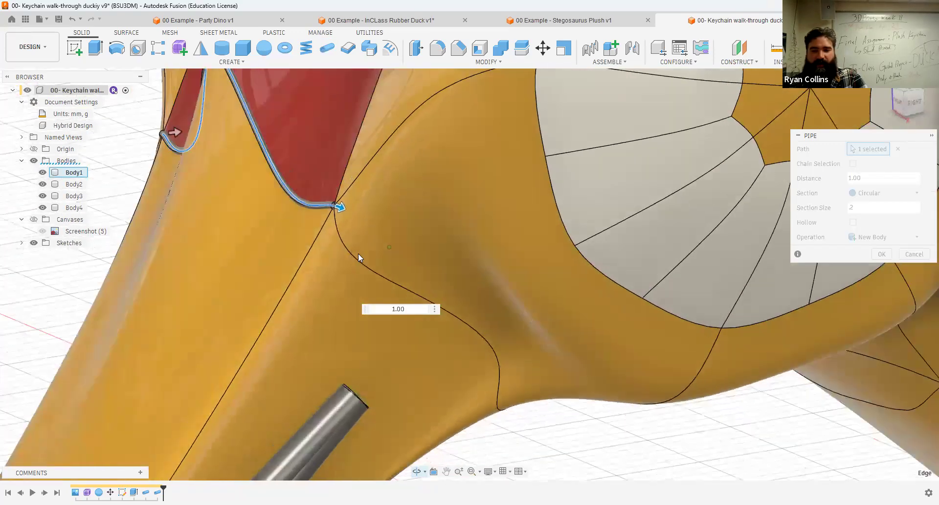
pyautogui.click(881, 254)
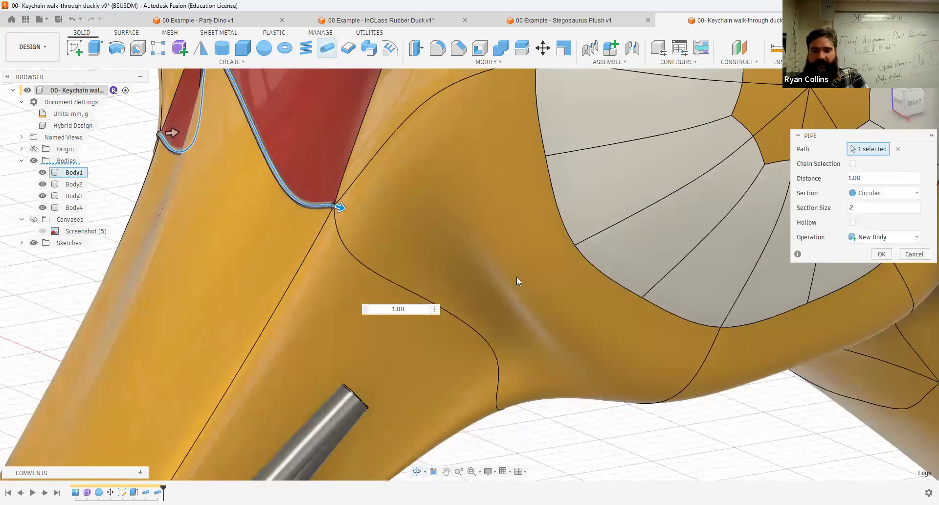
# Pipe the curved edge running from the red stripe's corner down around the beak's base with a 0.20 mm circular section as a new body
pyautogui.rightClick(577, 431)
pyautogui.click(569, 399)
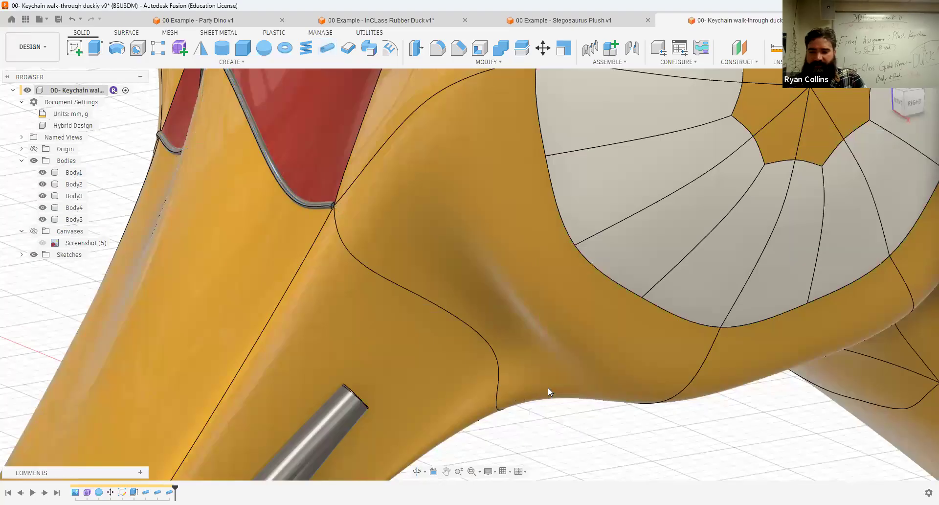
pyautogui.click(432, 305)
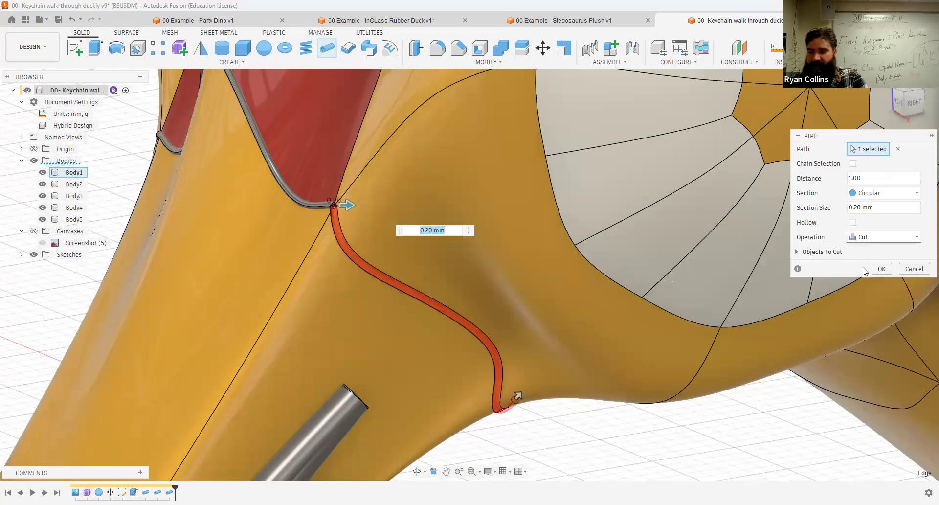
pyautogui.click(863, 239)
pyautogui.click(864, 292)
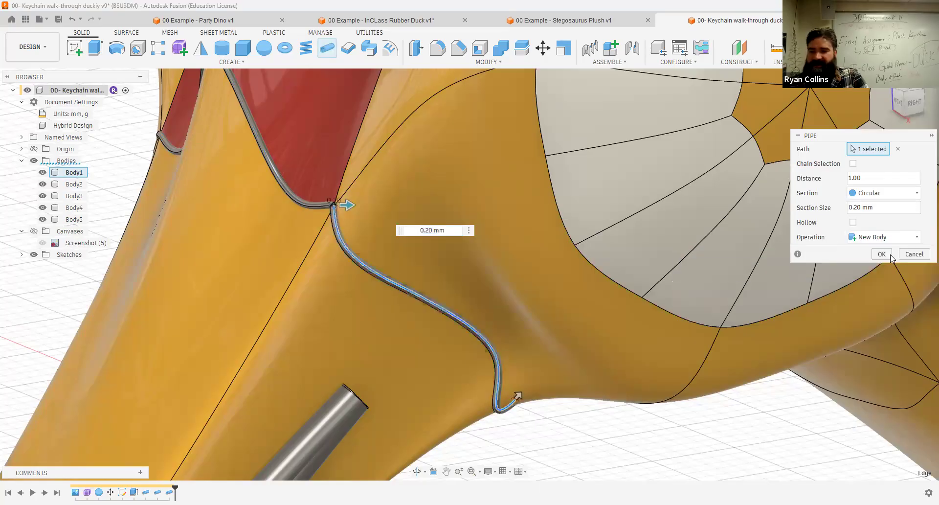
pyautogui.click(891, 256)
pyautogui.scroll(-4, 469, 316)
pyautogui.keyDown('shift'); pyautogui.moveTo(480, 319); pyautogui.dragTo(519, 404, button='middle'); pyautogui.keyUp('shift')
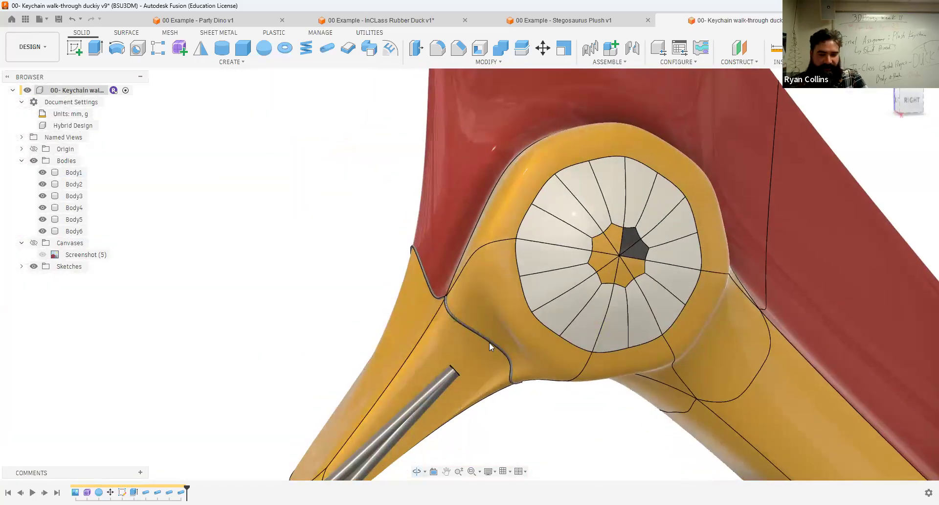
pyautogui.scroll(4, 509, 441)
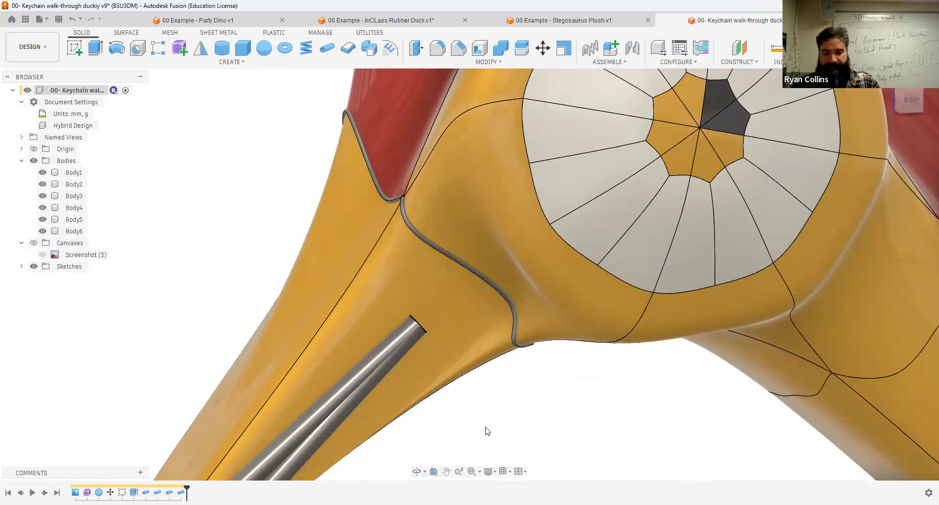
# Save a new version of the duck keychain with the description "pipe edges"
pyautogui.hotkey('ctrl', 's')
pyautogui.write('pipe')
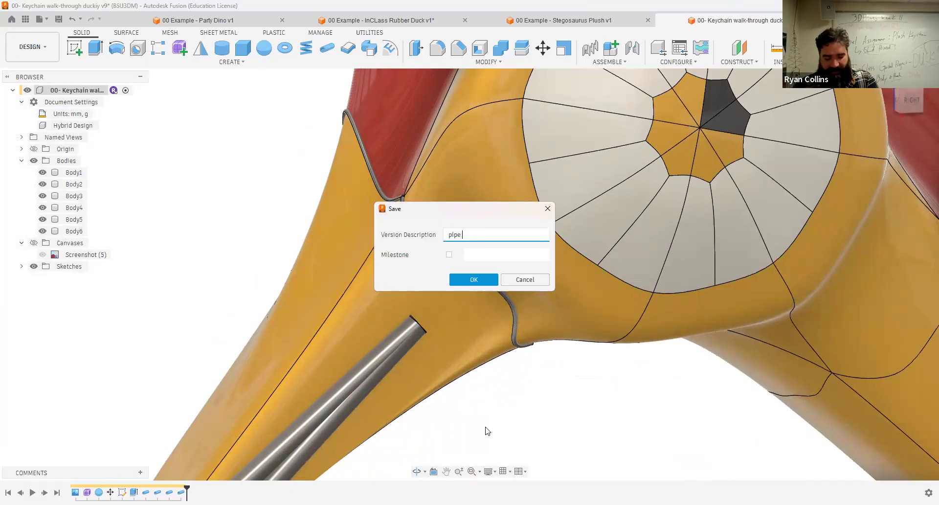
pyautogui.write(' edges')
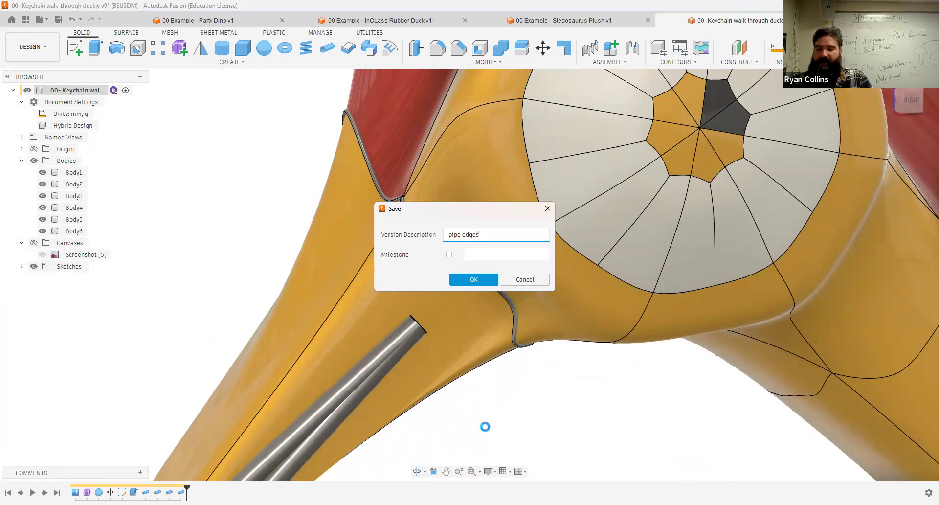
pyautogui.press('Return')
# Start a sketch on the duck's lengthwise mid-plane and project the duck body's silhouette into it
pyautogui.scroll(-5, 541, 402)
pyautogui.keyDown('shift'); pyautogui.moveTo(437, 391); pyautogui.dragTo(503, 404, button='middle'); pyautogui.keyUp('shift')
pyautogui.scroll(5, 462, 370)
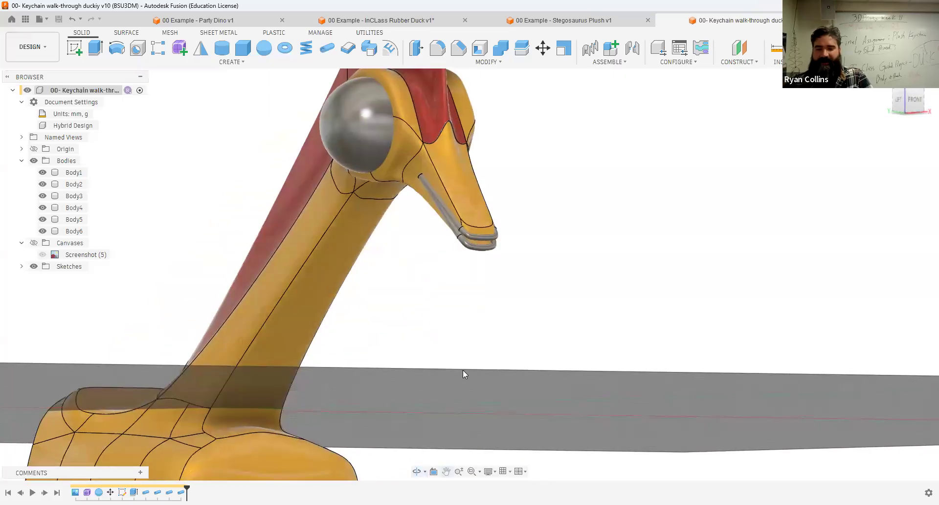
pyautogui.scroll(-5, 463, 370)
pyautogui.keyDown('shift'); pyautogui.moveTo(511, 351); pyautogui.dragTo(556, 302, button='middle'); pyautogui.keyUp('shift')
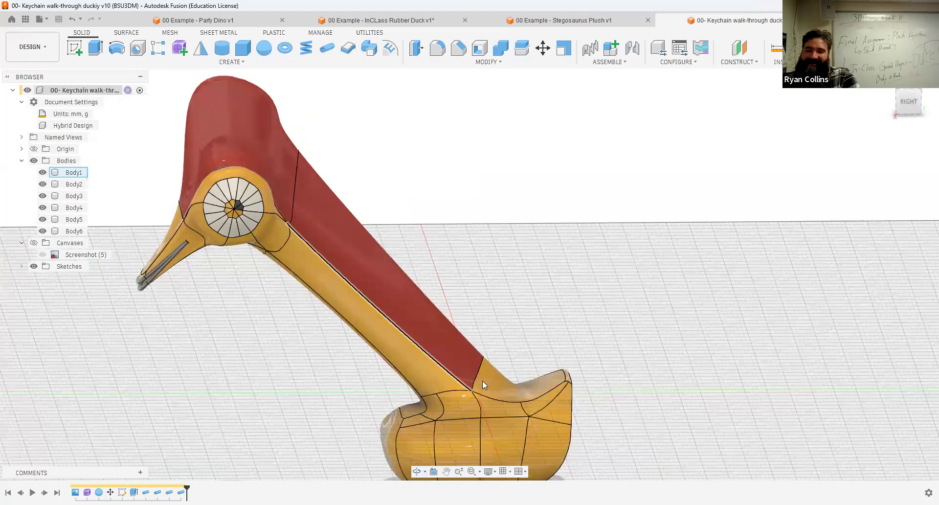
pyautogui.scroll(6, 482, 380)
pyautogui.keyDown('shift'); pyautogui.moveTo(488, 334); pyautogui.dragTo(511, 317, button='middle'); pyautogui.keyUp('shift')
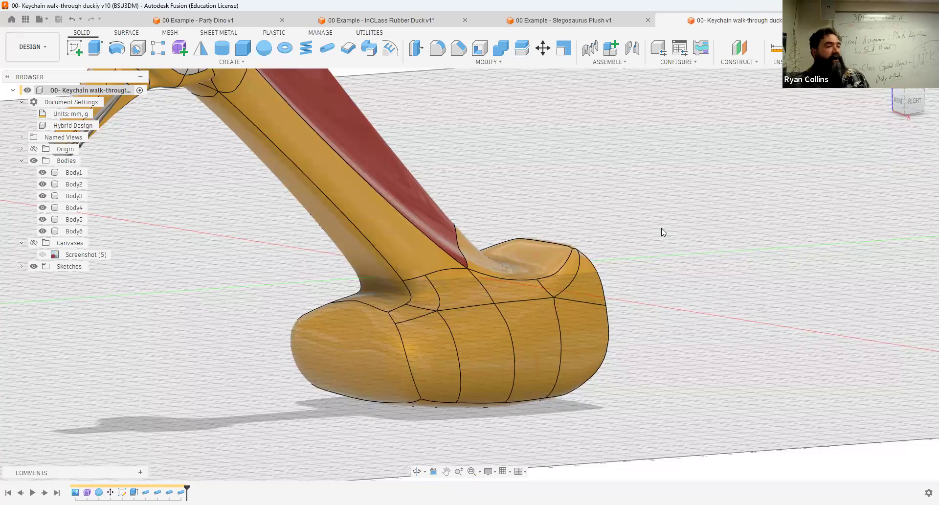
pyautogui.click(75, 47)
pyautogui.click(477, 225)
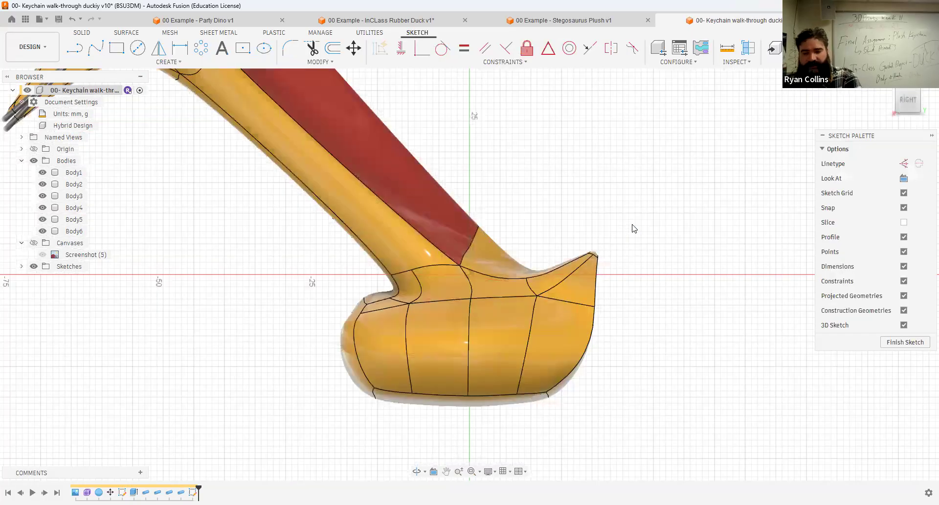
pyautogui.press('p')
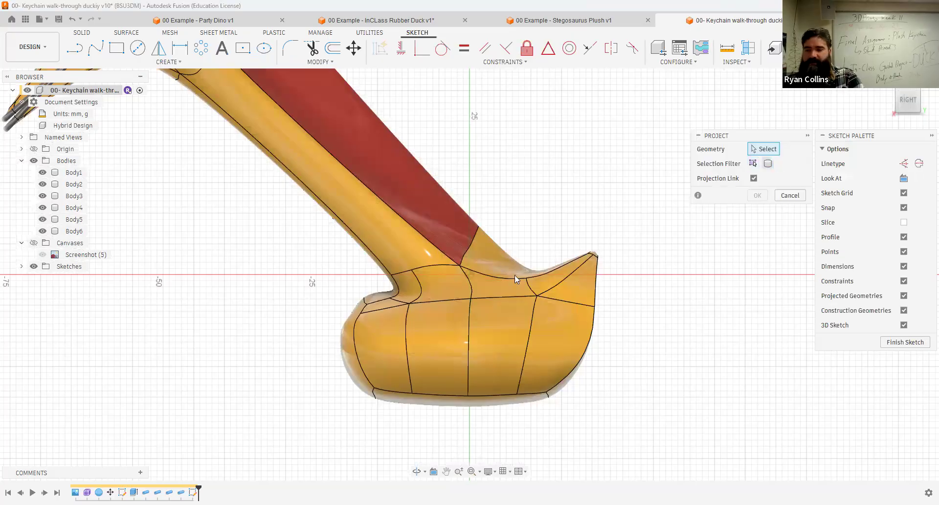
pyautogui.click(754, 198)
# Draw a closed fit point spline about 69 mm long in the shape of a wing with feathered tips on the duck's side, and finish the sketch
pyautogui.click(95, 49)
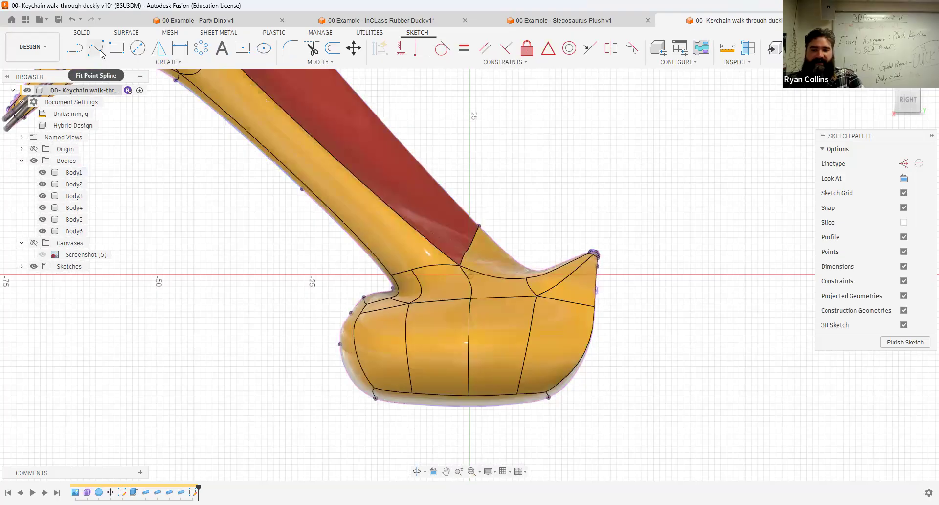
pyautogui.click(506, 304)
pyautogui.click(433, 312)
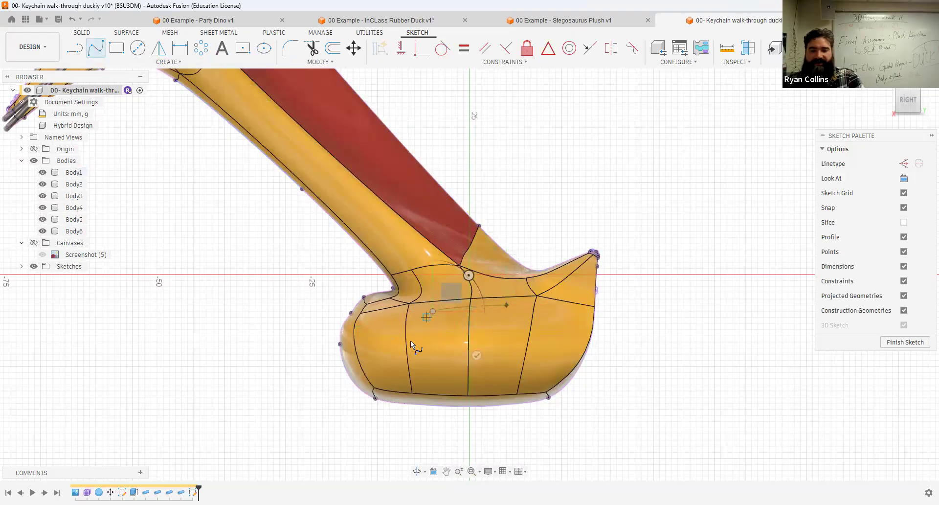
pyautogui.click(396, 359)
pyautogui.click(492, 383)
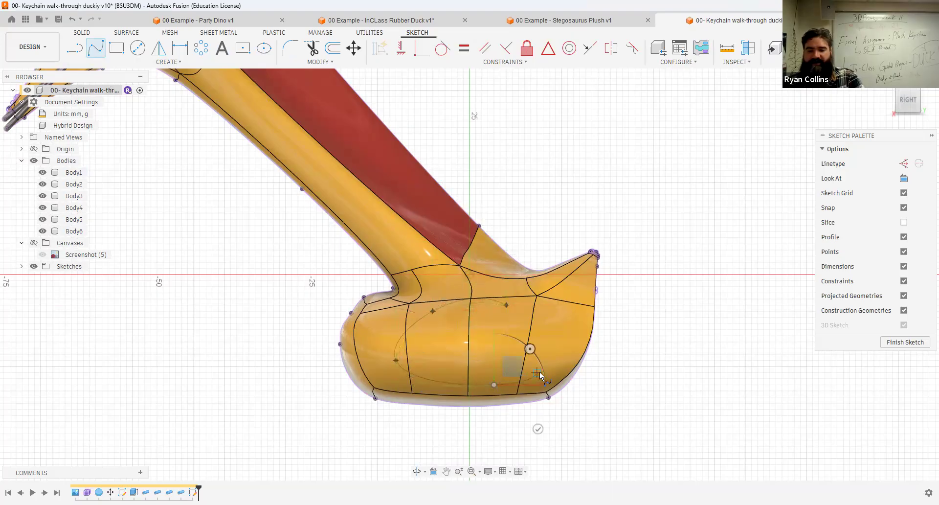
pyautogui.click(538, 373)
pyautogui.scroll(5, 539, 371)
pyautogui.click(469, 348)
pyautogui.click(533, 269)
pyautogui.click(454, 238)
pyautogui.click(454, 198)
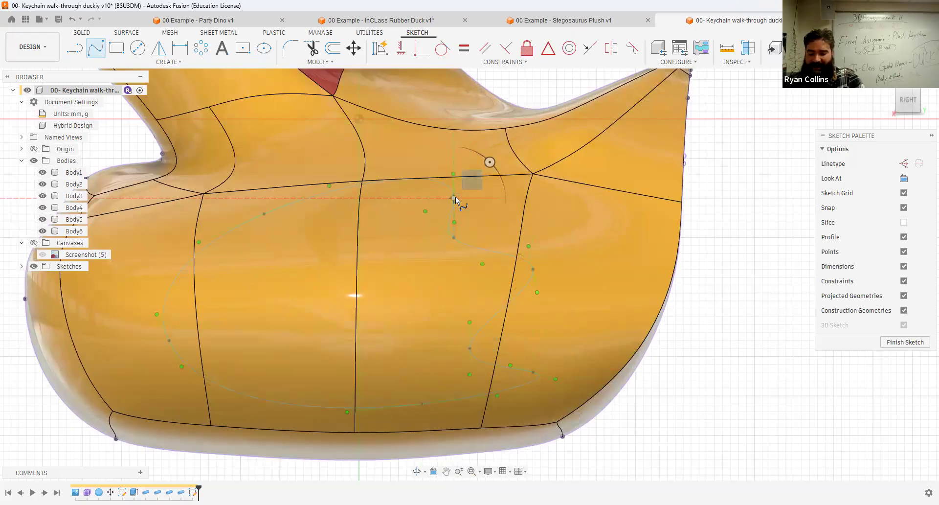
pyautogui.press('Escape')
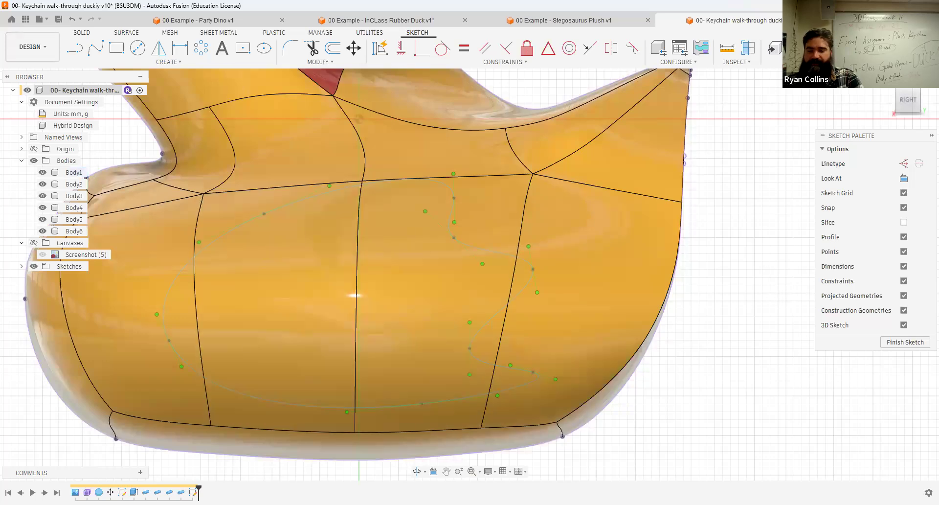
pyautogui.click(887, 48)
# Set up an Emboss of the wing profile onto the side face of the duck's body
pyautogui.keyDown('shift'); pyautogui.moveTo(343, 266); pyautogui.dragTo(367, 270, button='middle'); pyautogui.keyUp('shift')
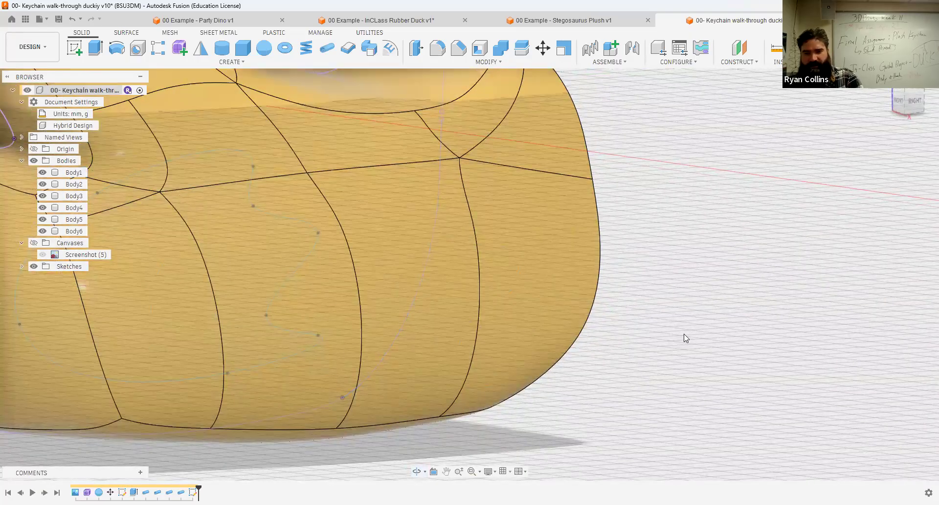
pyautogui.scroll(-6, 678, 335)
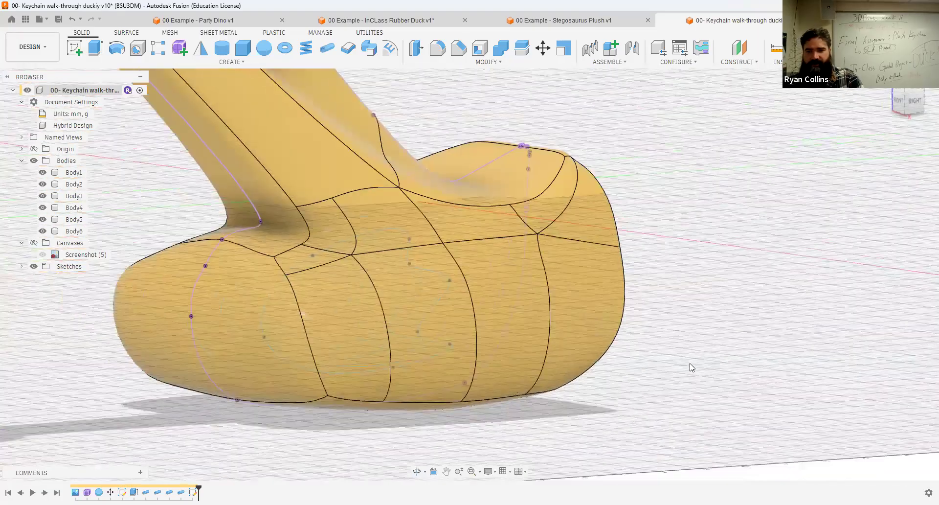
pyautogui.keyDown('shift'); pyautogui.moveTo(774, 298); pyautogui.dragTo(695, 288, button='middle'); pyautogui.keyUp('shift')
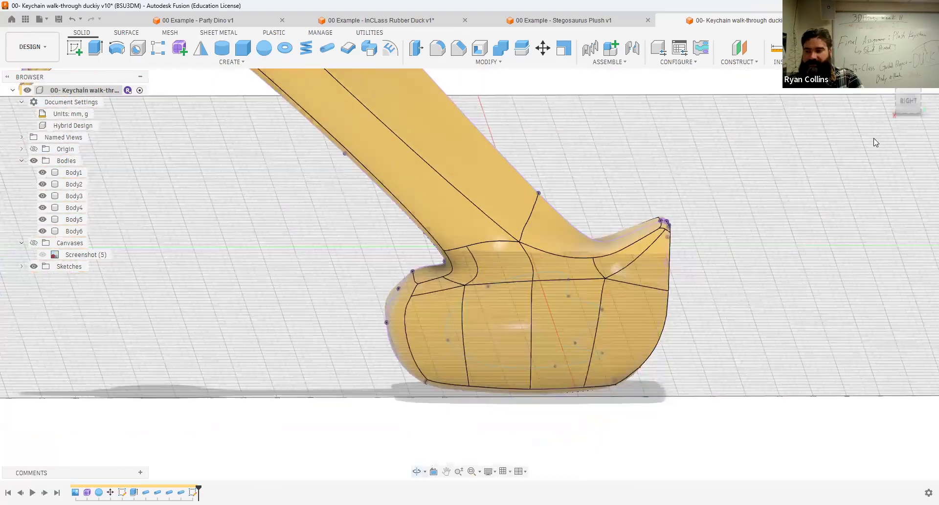
pyautogui.click(907, 102)
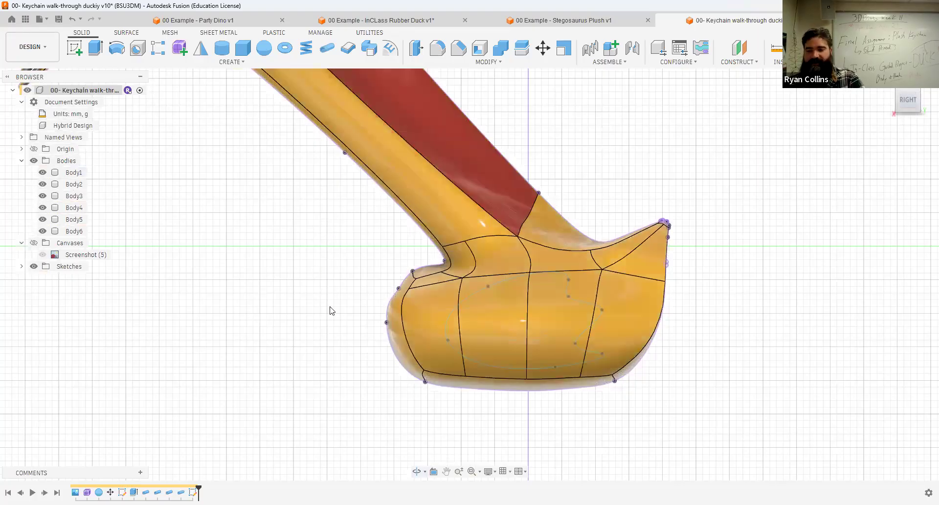
pyautogui.click(472, 362)
pyautogui.moveTo(384, 383)
pyautogui.keyDown('shift'); pyautogui.mouseDown(button='middle')
pyautogui.moveTo(453, 383)
pyautogui.moveTo(413, 389)
pyautogui.moveTo(419, 413)
pyautogui.moveTo(399, 395)
pyautogui.moveTo(414, 396)
pyautogui.mouseUp(button='middle'); pyautogui.keyUp('shift')
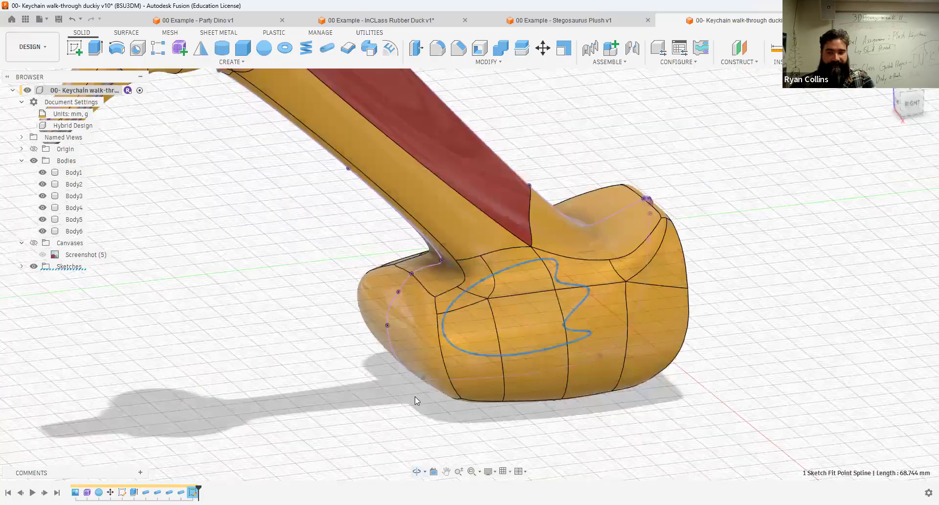
pyautogui.click(233, 62)
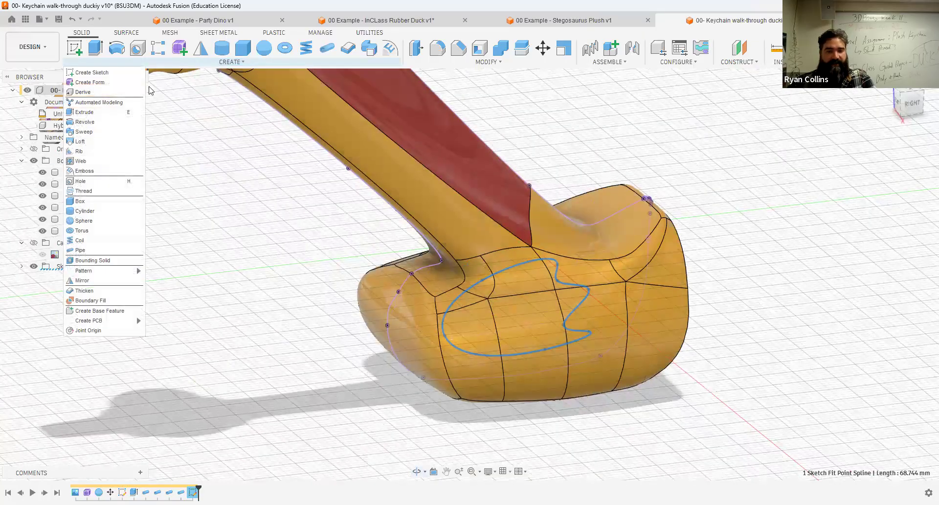
pyautogui.click(93, 175)
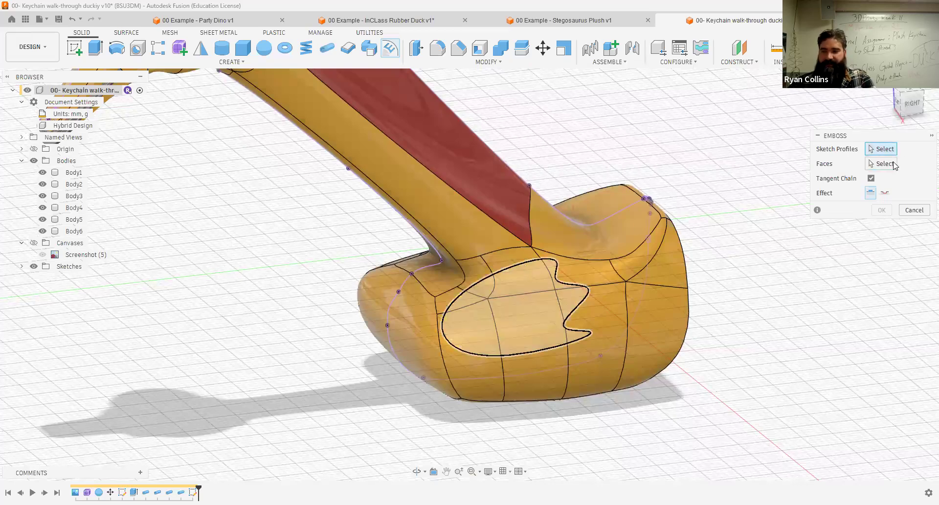
pyautogui.click(525, 268)
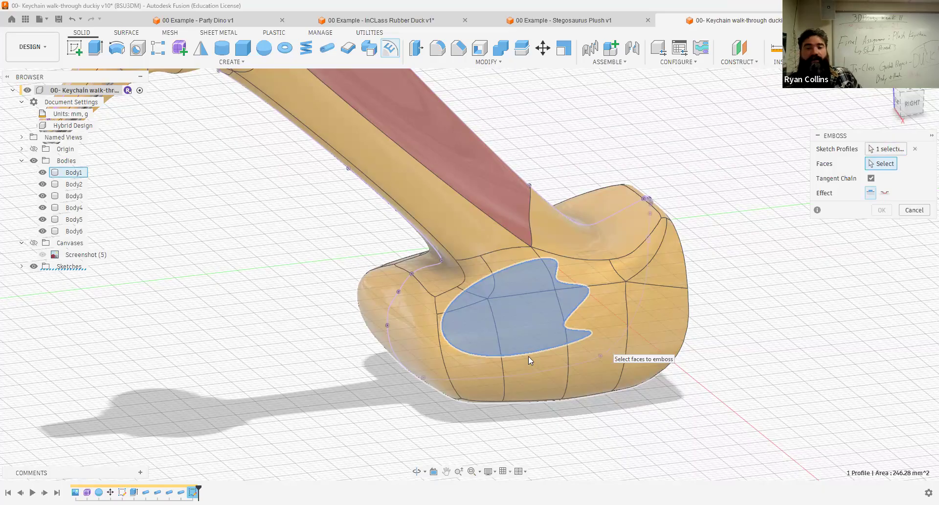
pyautogui.click(576, 305)
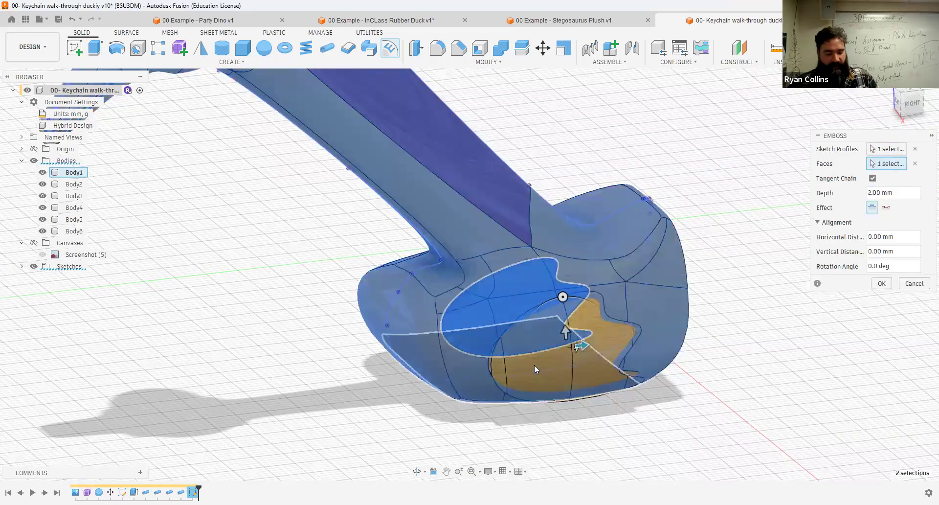
# Switch the wing emboss to a deboss with a depth of -2.00 mm
pyautogui.keyDown('shift'); pyautogui.moveTo(448, 348); pyautogui.dragTo(459, 323, button='middle'); pyautogui.keyUp('shift')
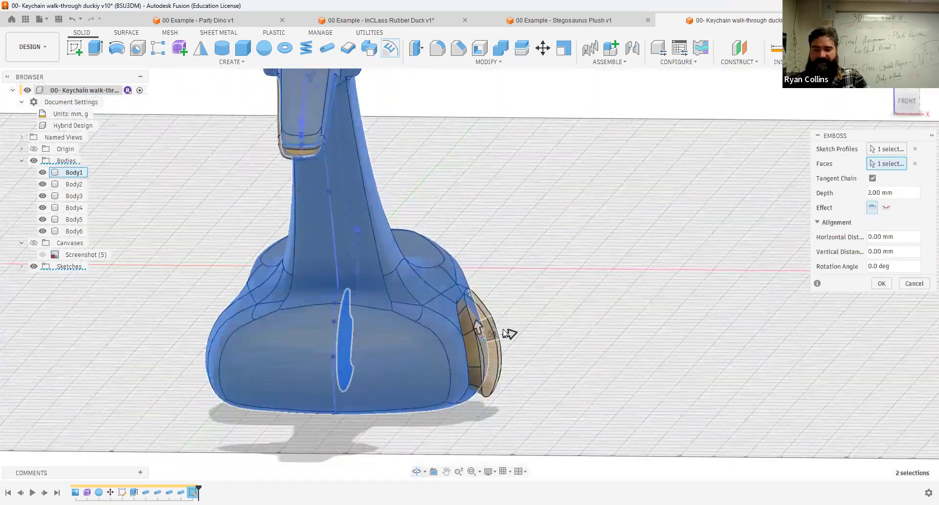
pyautogui.scroll(3, 503, 331)
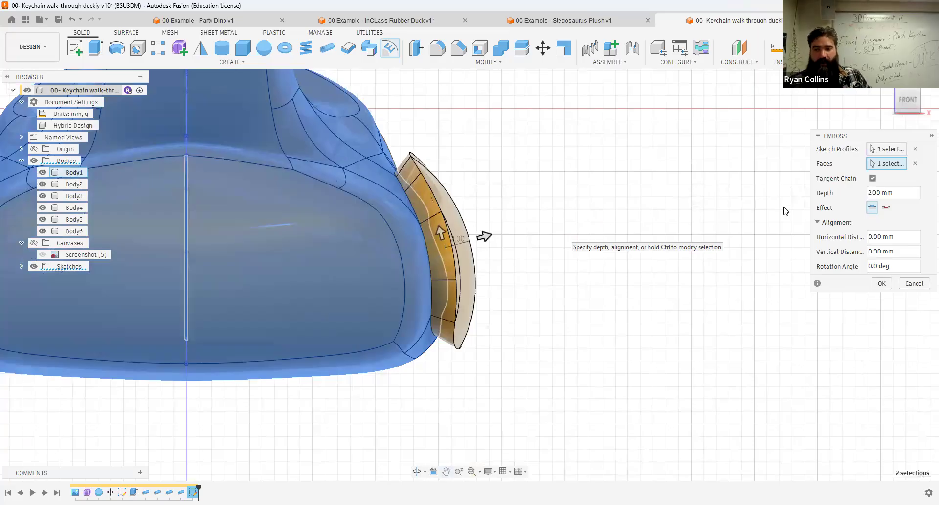
pyautogui.click(886, 207)
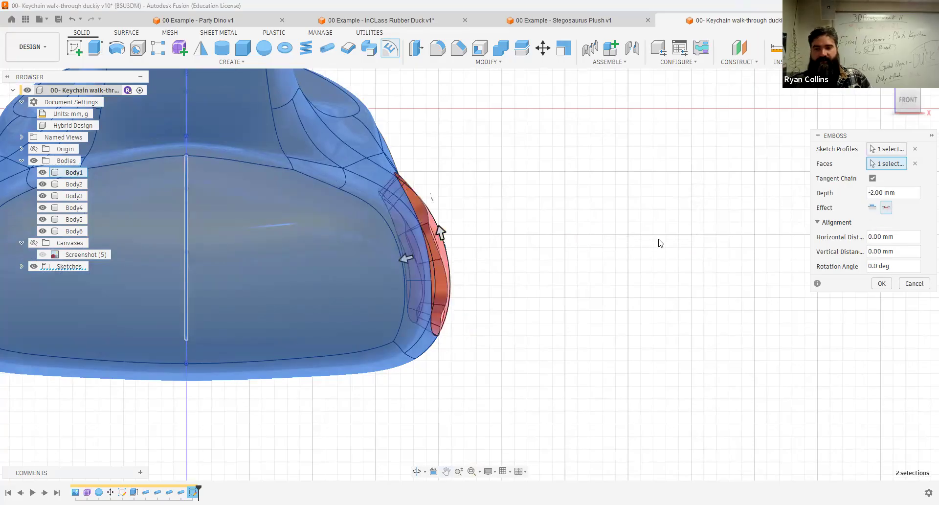
pyautogui.keyDown('shift'); pyautogui.moveTo(586, 243); pyautogui.dragTo(673, 327, button='middle'); pyautogui.keyUp('shift')
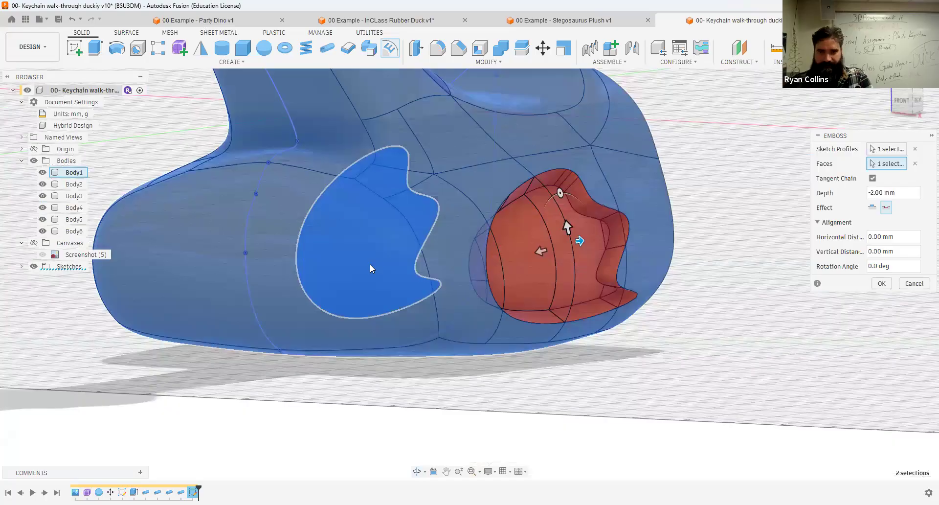
# Switch to the Party Dino example to examine its inset colour patches, and return to the duck's recessed wing
pyautogui.click(203, 23)
pyautogui.moveTo(381, 234)
pyautogui.keyDown('shift'); pyautogui.mouseDown(button='middle')
pyautogui.moveTo(405, 246)
pyautogui.moveTo(360, 243)
pyautogui.moveTo(387, 244)
pyautogui.mouseUp(button='middle'); pyautogui.keyUp('shift')
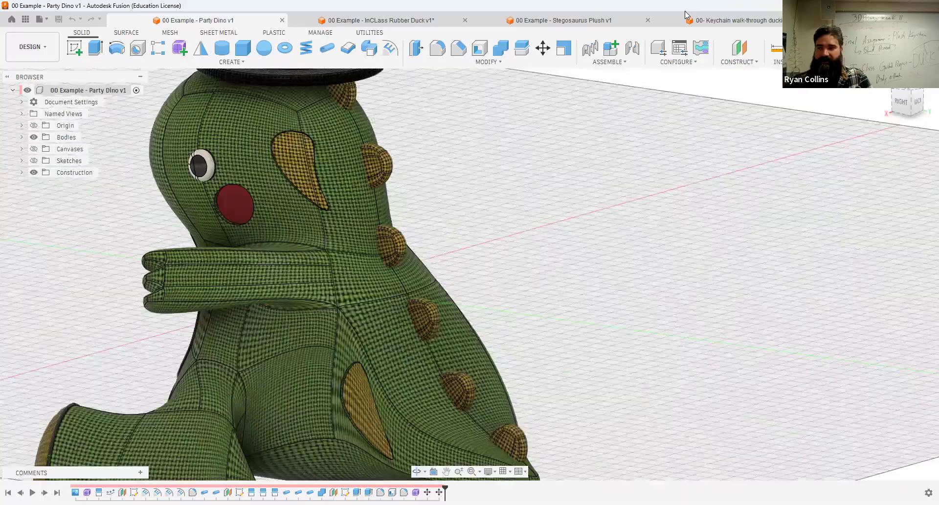
pyautogui.moveTo(719, 262)
pyautogui.keyDown('shift'); pyautogui.mouseDown(button='middle')
pyautogui.moveTo(587, 262)
pyautogui.moveTo(731, 264)
pyautogui.mouseUp(button='middle'); pyautogui.keyUp('shift')
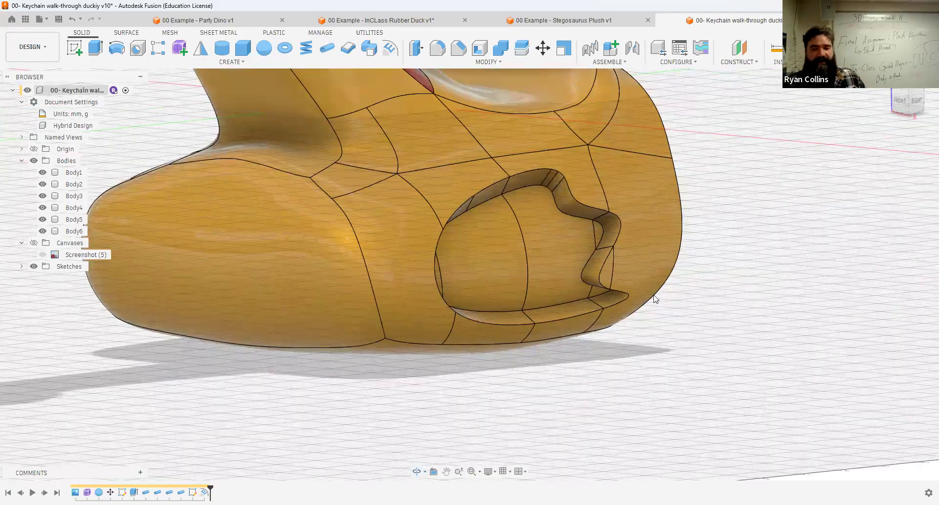
# Edit the wing sketch by moving the fit point on its rounded end inward, and finish the sketch
pyautogui.keyDown('shift'); pyautogui.moveTo(549, 344); pyautogui.dragTo(519, 349, button='middle'); pyautogui.keyUp('shift')
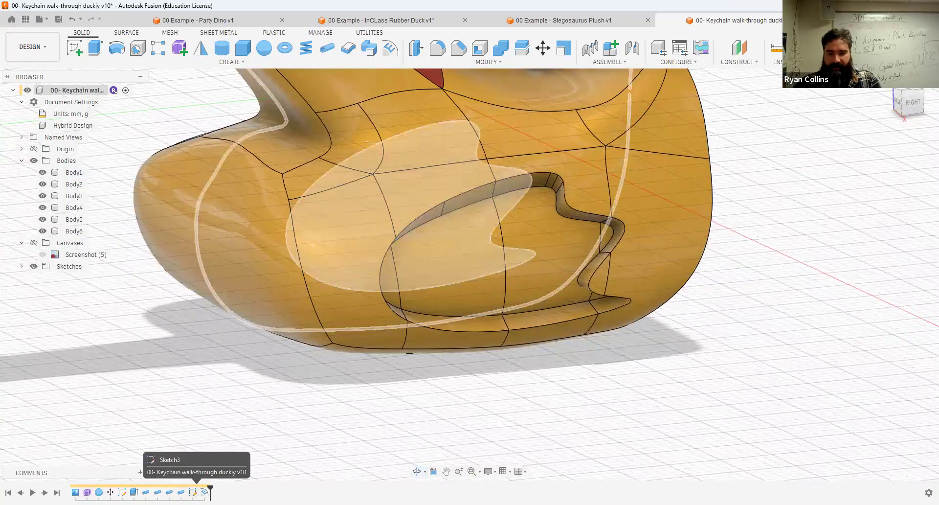
pyautogui.rightClick(192, 492)
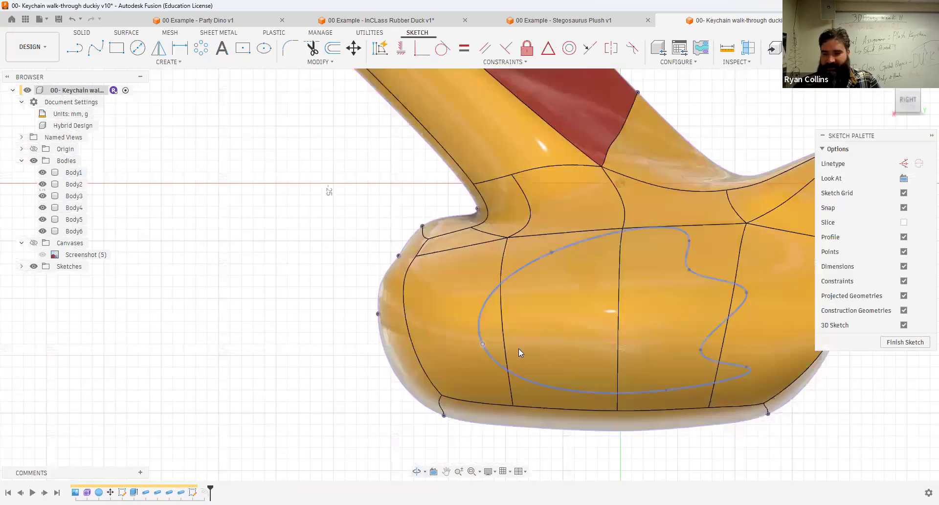
pyautogui.moveTo(482, 344); pyautogui.dragTo(518, 348)
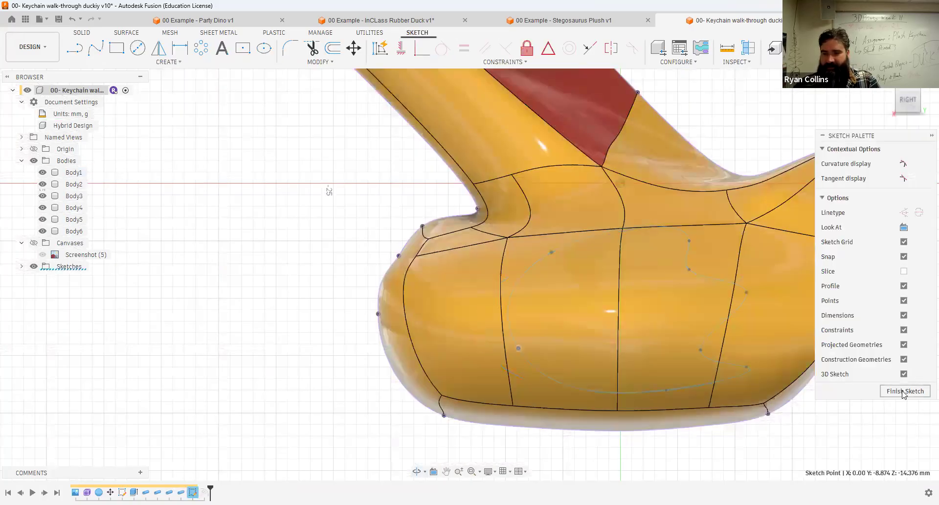
pyautogui.click(904, 391)
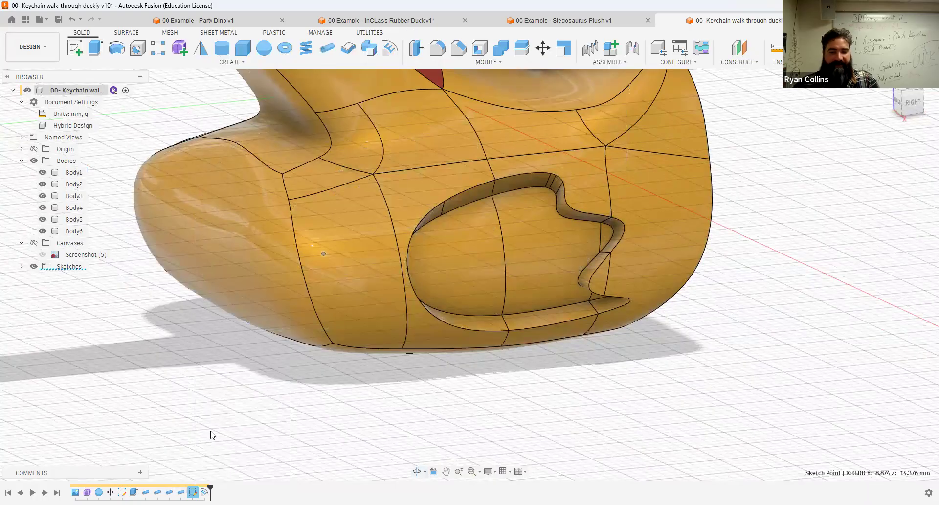
# Set up an Emboss of the wing sketch profile onto the opposite side face of the duck's body
pyautogui.rightClick(205, 492)
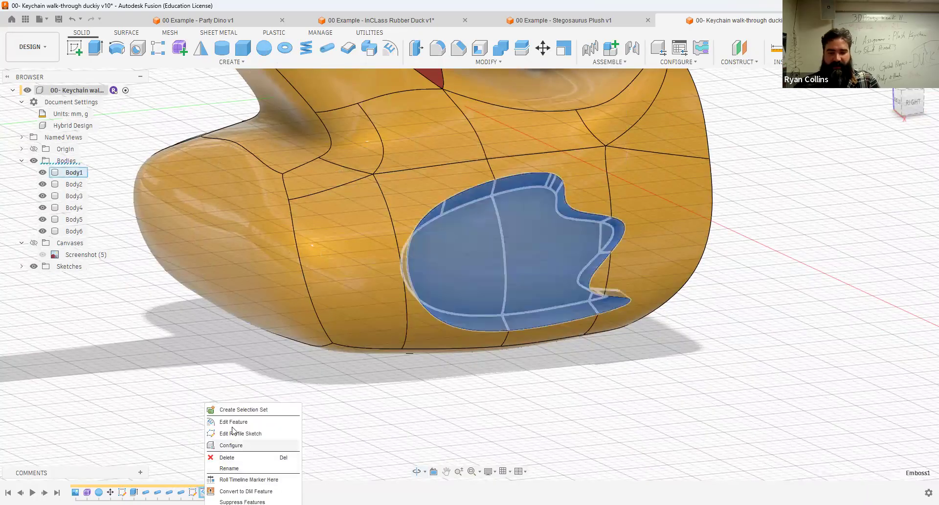
pyautogui.click(150, 99)
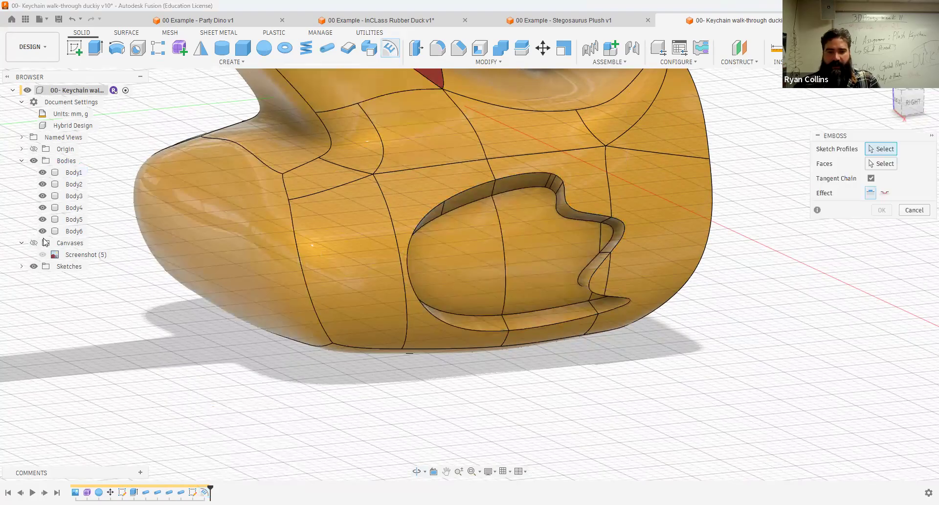
pyautogui.click(21, 267)
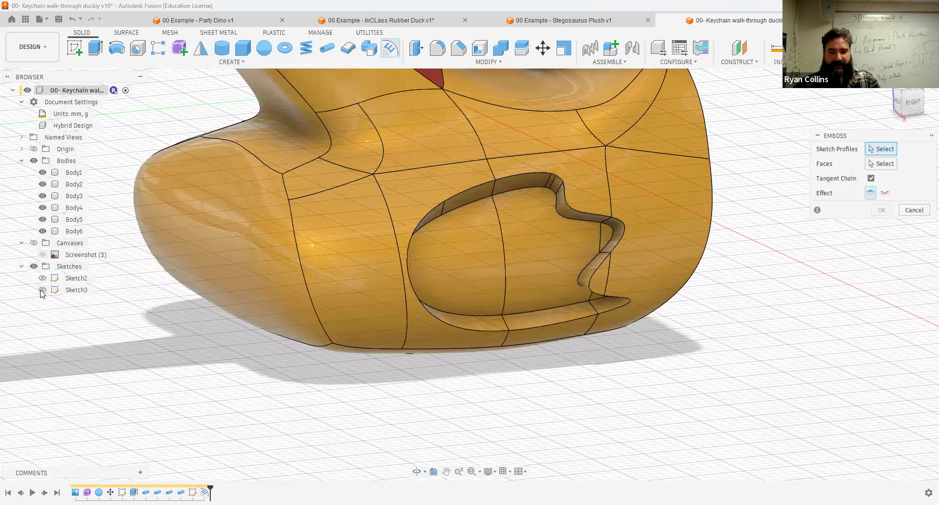
pyautogui.click(42, 290)
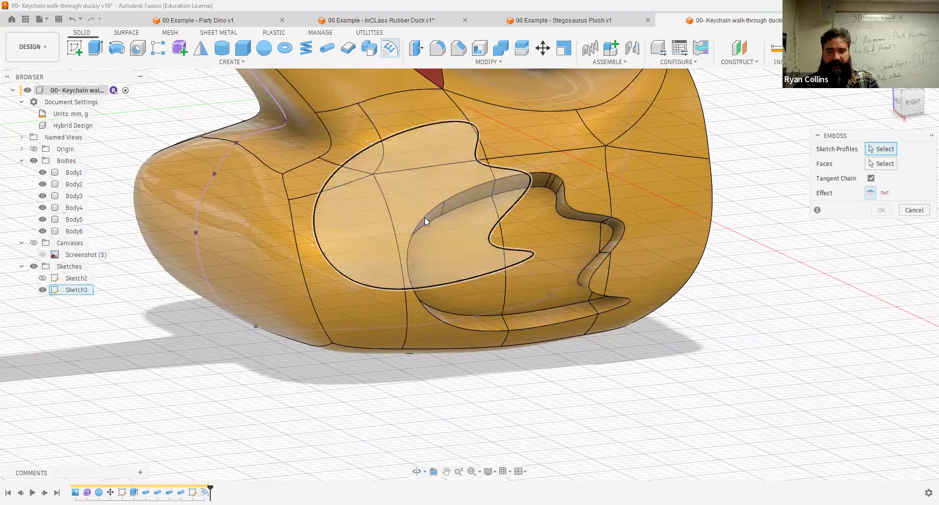
pyautogui.click(375, 211)
pyautogui.moveTo(375, 211)
pyautogui.keyDown('shift'); pyautogui.mouseDown(button='middle')
pyautogui.moveTo(496, 254)
pyautogui.moveTo(509, 240)
pyautogui.mouseUp(button='middle'); pyautogui.keyUp('shift')
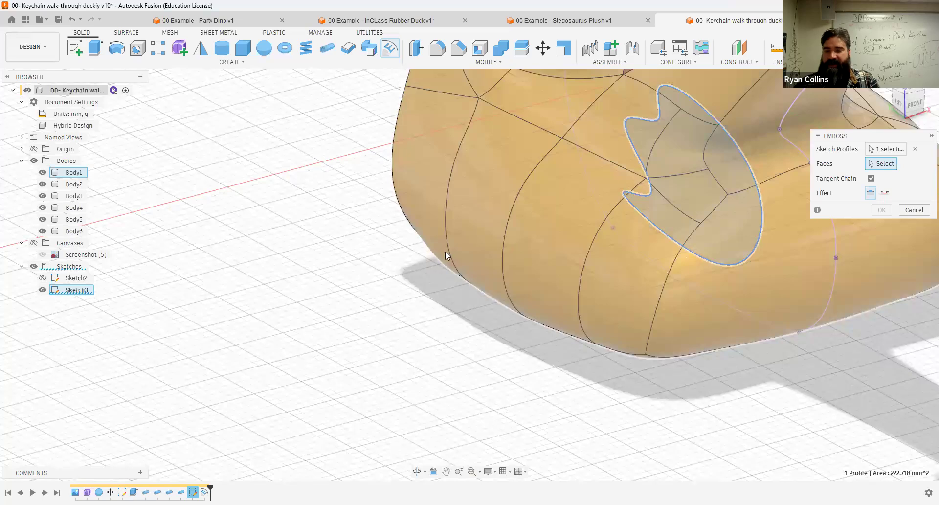
pyautogui.click(446, 223)
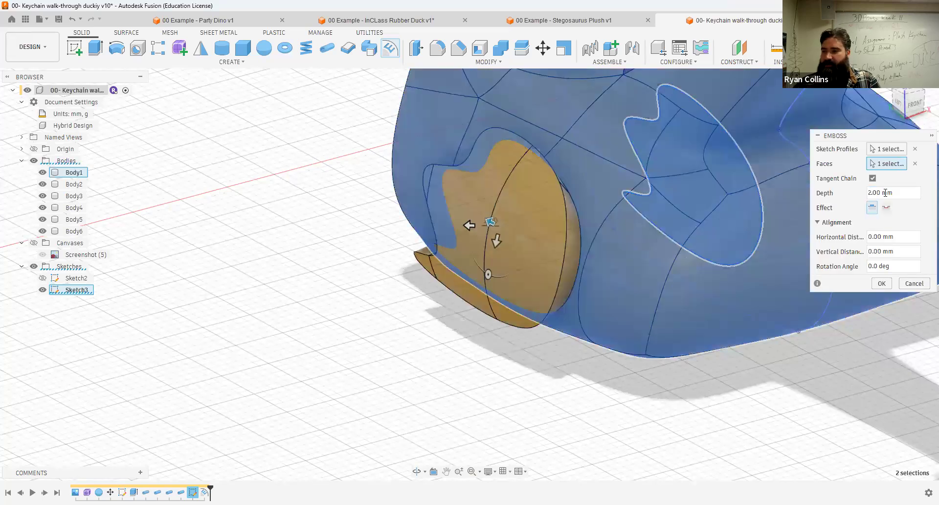
# Set the second wing's emboss depth to 1 mm and create it as a raised wing
pyautogui.click(896, 193)
pyautogui.write('1')
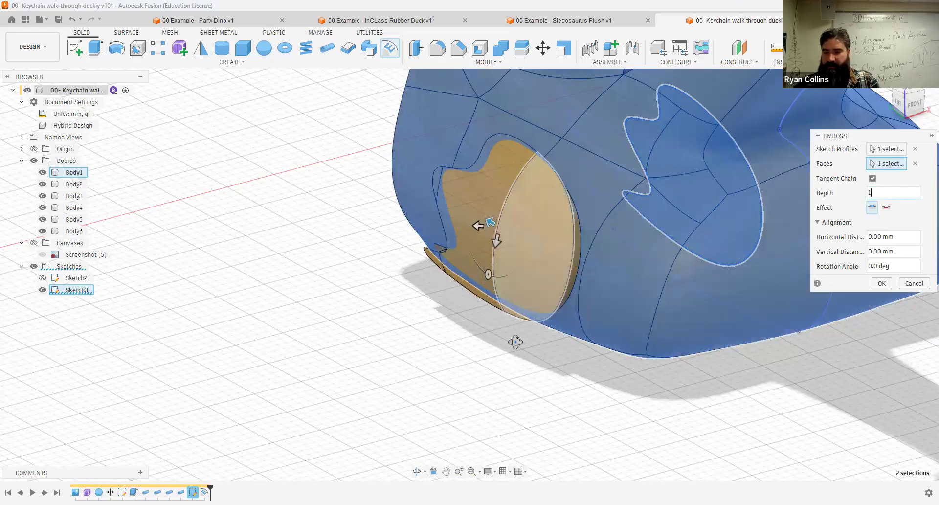
pyautogui.keyDown('shift'); pyautogui.moveTo(516, 341); pyautogui.dragTo(479, 313, button='middle'); pyautogui.keyUp('shift')
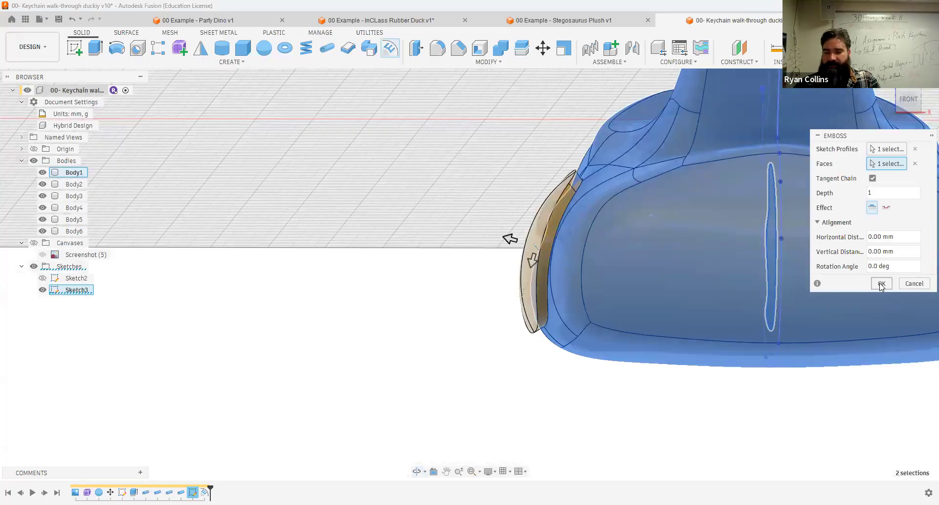
pyautogui.click(882, 285)
# Fillet the outline edges of the raised wing with a constant 0.5 mm radius
pyautogui.keyDown('shift'); pyautogui.moveTo(425, 209); pyautogui.dragTo(499, 239, button='middle'); pyautogui.keyUp('shift')
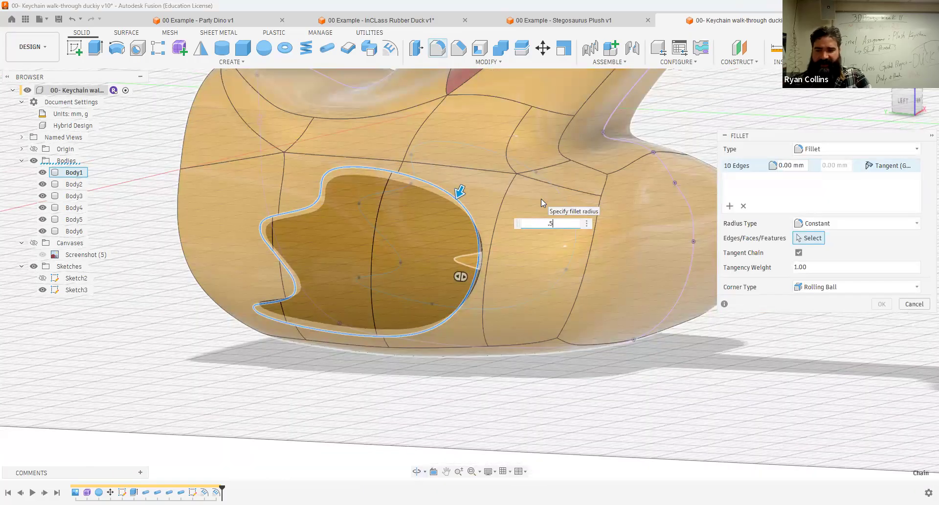
pyautogui.keyDown('shift'); pyautogui.moveTo(528, 287); pyautogui.dragTo(469, 280, button='middle'); pyautogui.keyUp('shift')
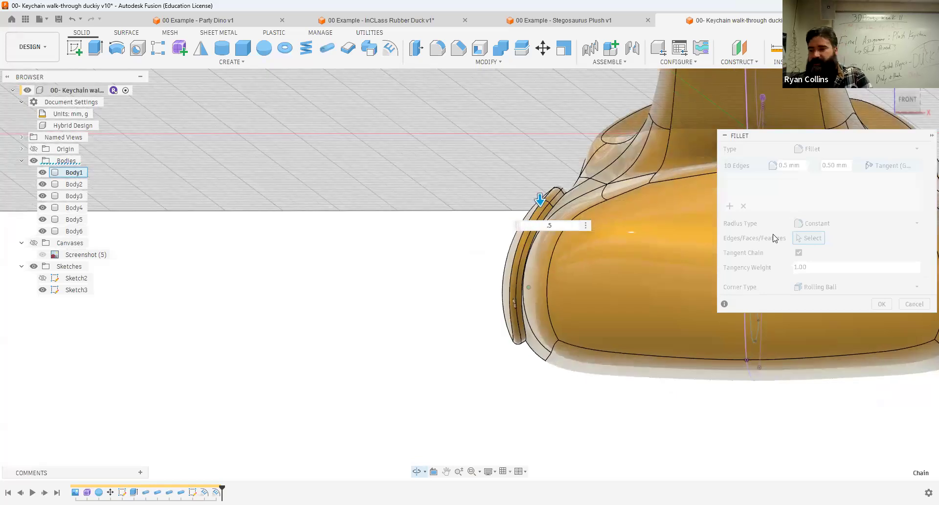
pyautogui.press('Return')
# Examine the duck's neck, eye and beak, and compare the recessed wing with the raised, filleted one
pyautogui.keyDown('shift'); pyautogui.moveTo(661, 186); pyautogui.dragTo(648, 232, button='middle'); pyautogui.keyUp('shift')
pyautogui.scroll(6, 683, 227)
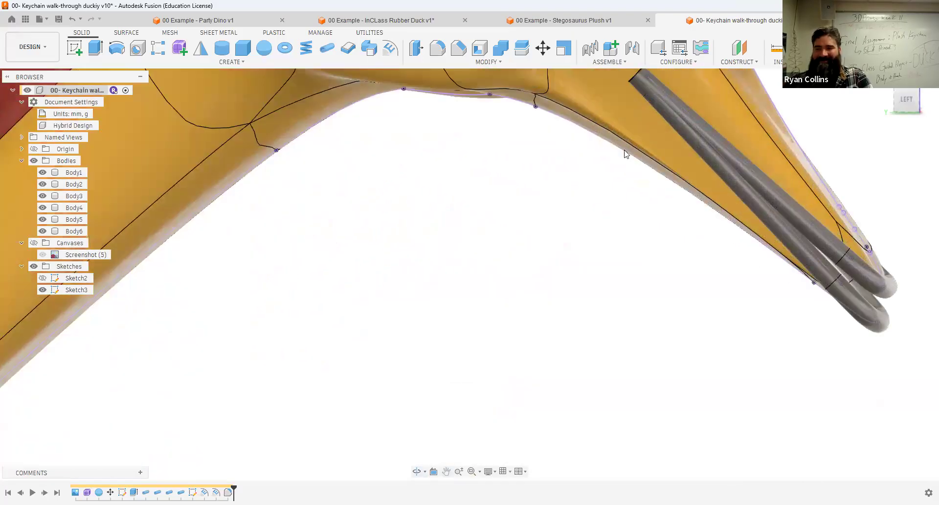
pyautogui.click(190, 170)
pyautogui.moveTo(207, 319); pyautogui.dragTo(500, 320, button='middle')
pyautogui.scroll(-3, 499, 317)
pyautogui.scroll(-2, 500, 319)
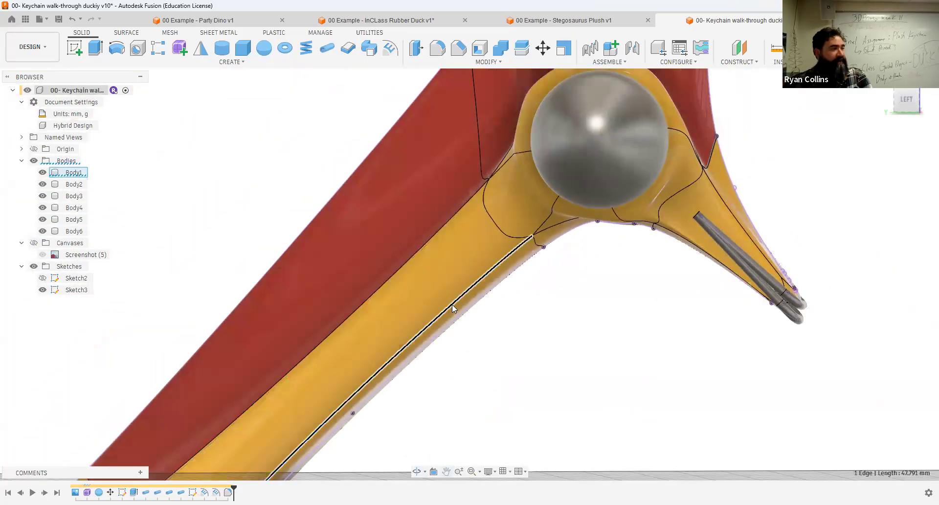
pyautogui.scroll(-3, 484, 367)
pyautogui.keyDown('shift'); pyautogui.moveTo(485, 367); pyautogui.dragTo(643, 377, button='middle'); pyautogui.keyUp('shift')
pyautogui.scroll(5, 643, 371)
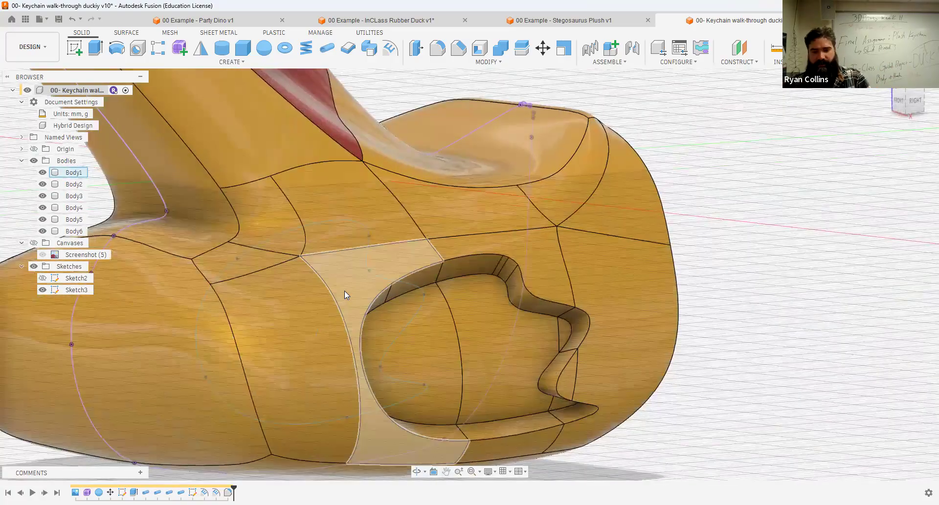
pyautogui.keyDown('shift'); pyautogui.moveTo(507, 272); pyautogui.dragTo(609, 264, button='middle'); pyautogui.keyUp('shift')
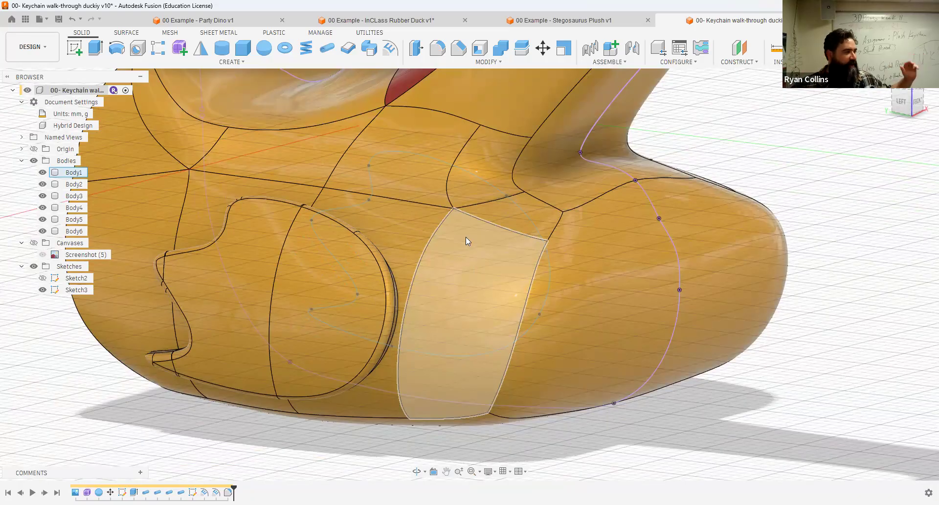
pyautogui.scroll(-8, 778, 229)
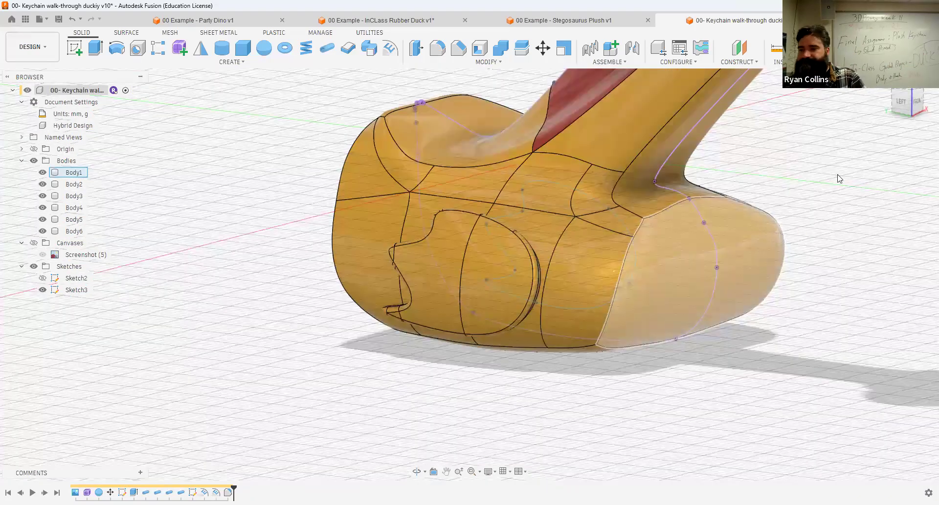
# Return to the overall view of the duck and save the design
pyautogui.click(884, 80)
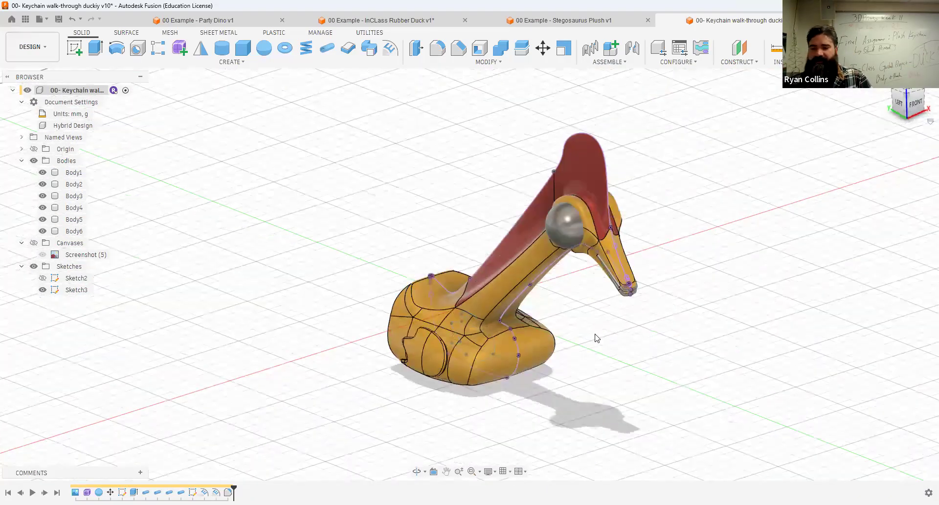
pyautogui.keyDown('shift'); pyautogui.moveTo(644, 330); pyautogui.dragTo(643, 336, button='middle'); pyautogui.keyUp('shift')
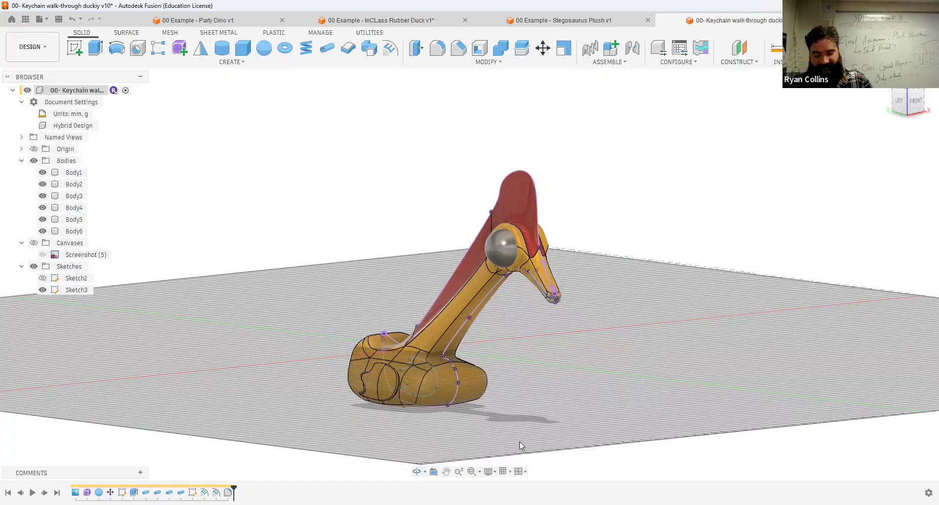
pyautogui.hotkey('ctrl', 's')
pyautogui.write('w')
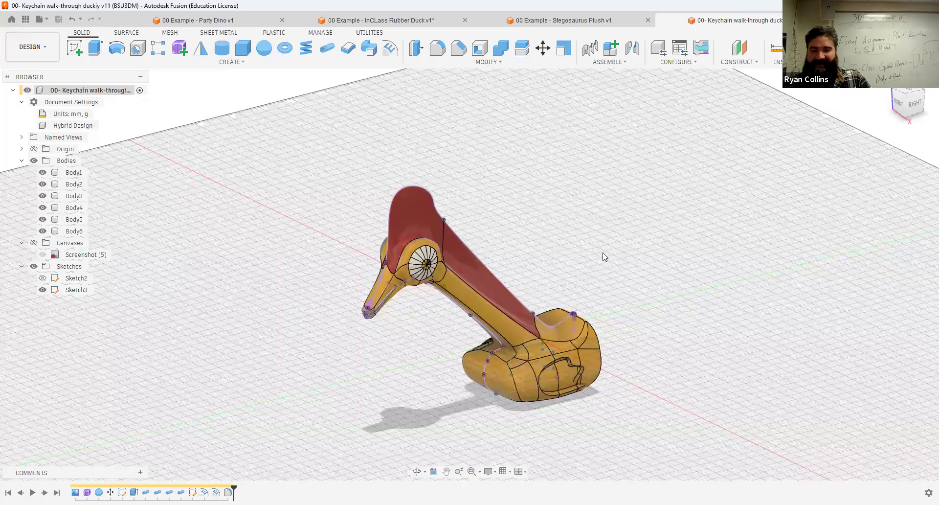
# Examine the finished duck from several sides, including the head, piped beak and recessed wing
pyautogui.keyDown('shift'); pyautogui.moveTo(605, 257); pyautogui.dragTo(562, 245, button='middle'); pyautogui.keyUp('shift')
pyautogui.scroll(5, 556, 386)
pyautogui.scroll(-5, 464, 202)
pyautogui.scroll(6, 508, 257)
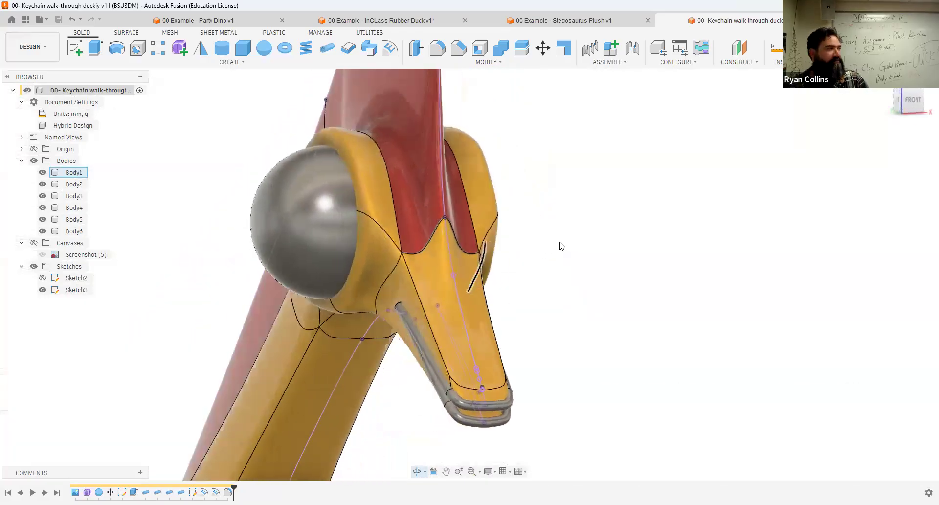
pyautogui.scroll(-3, 564, 277)
pyautogui.keyDown('shift'); pyautogui.moveTo(616, 274); pyautogui.dragTo(386, 193, button='middle'); pyautogui.keyUp('shift')
pyautogui.scroll(-3, 605, 371)
pyautogui.moveTo(654, 277); pyautogui.dragTo(643, 272, button='middle')
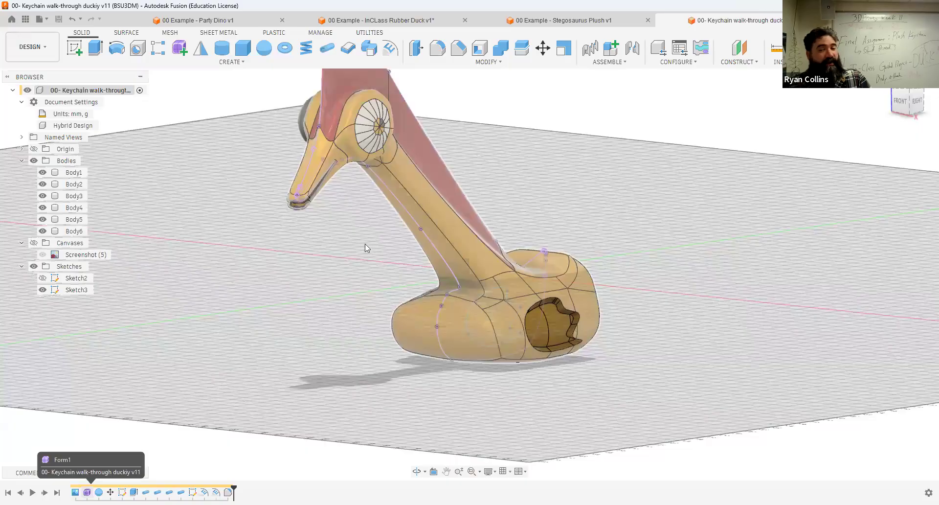
pyautogui.keyDown('shift'); pyautogui.moveTo(379, 217); pyautogui.dragTo(371, 332, button='middle'); pyautogui.keyUp('shift')
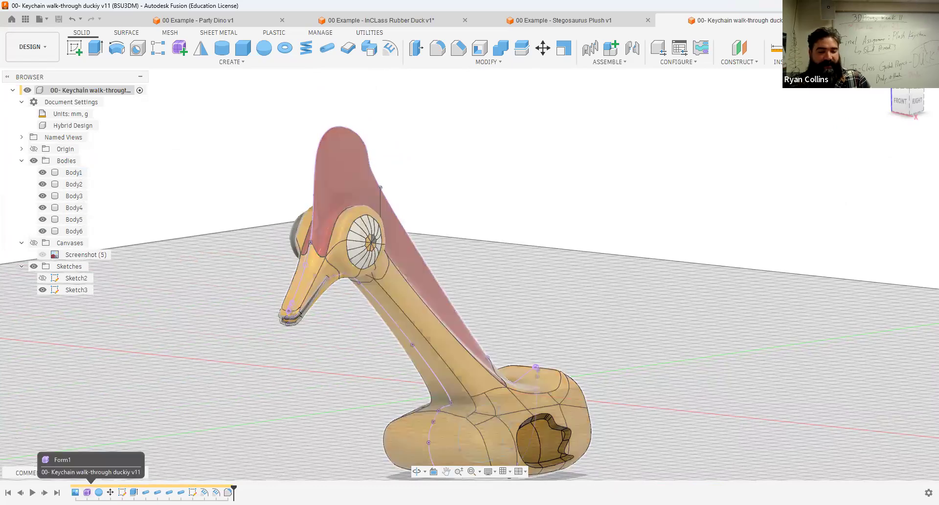
# Reopen the duck's original T-spline form for editing, with the side of the body in view
pyautogui.rightClick(88, 492)
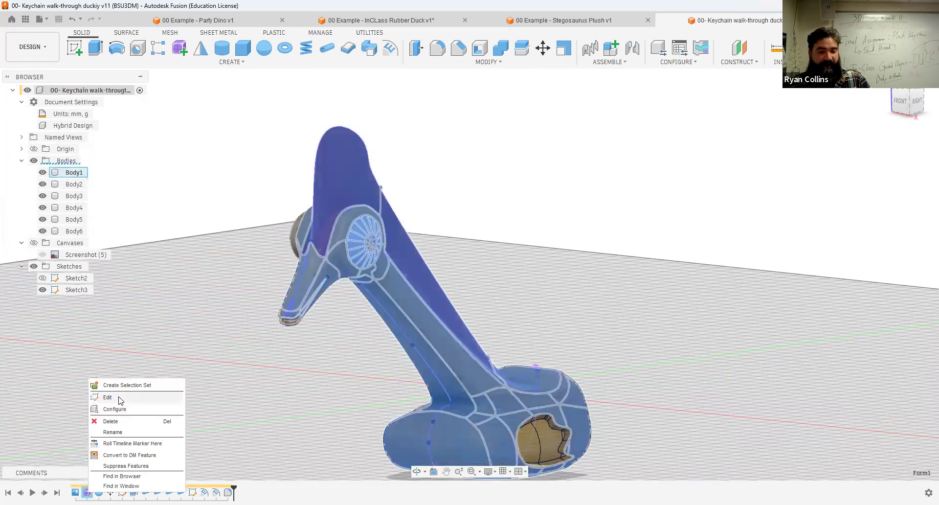
pyautogui.moveTo(556, 363); pyautogui.dragTo(506, 196, button='middle')
pyautogui.keyDown('shift'); pyautogui.moveTo(534, 292); pyautogui.dragTo(631, 271, button='middle'); pyautogui.keyUp('shift')
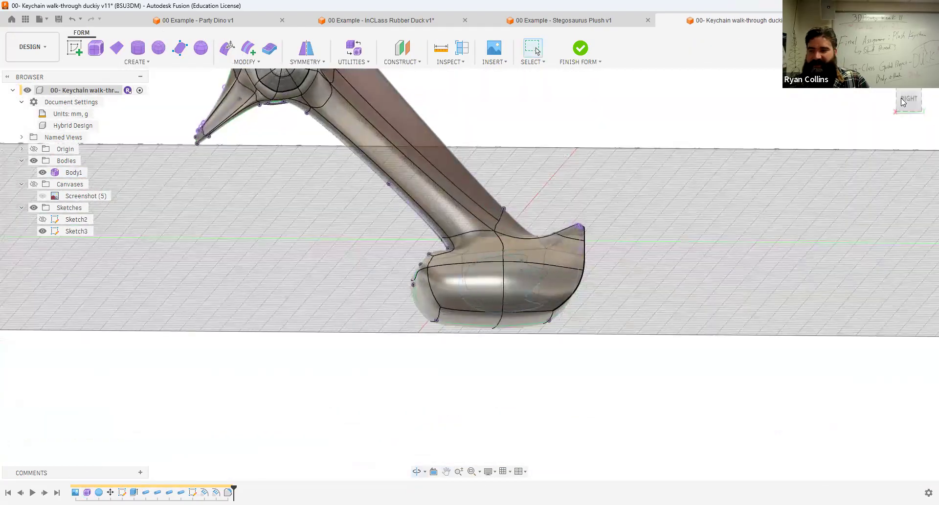
pyautogui.click(912, 99)
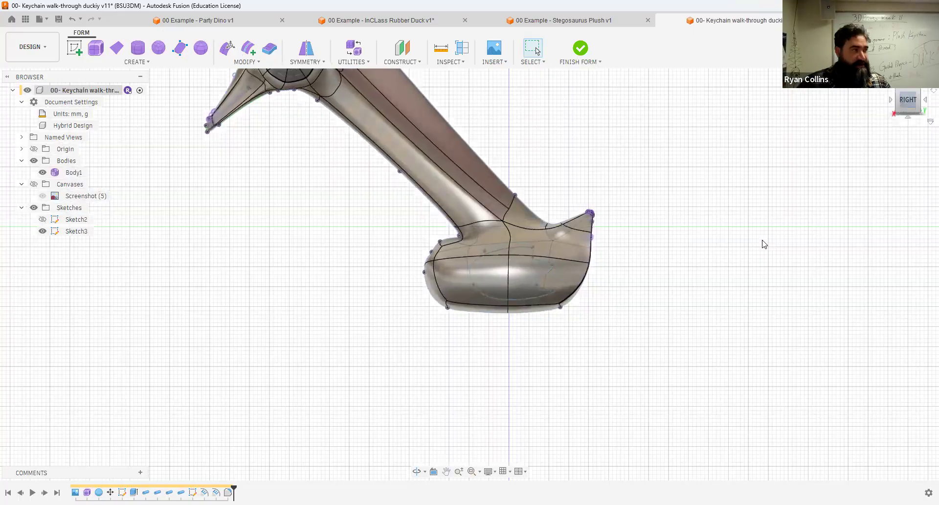
pyautogui.scroll(5, 342, 208)
pyautogui.keyDown('shift'); pyautogui.moveTo(264, 218); pyautogui.dragTo(285, 228, button='middle'); pyautogui.keyUp('shift')
pyautogui.scroll(-3, 488, 300)
pyautogui.click(228, 49)
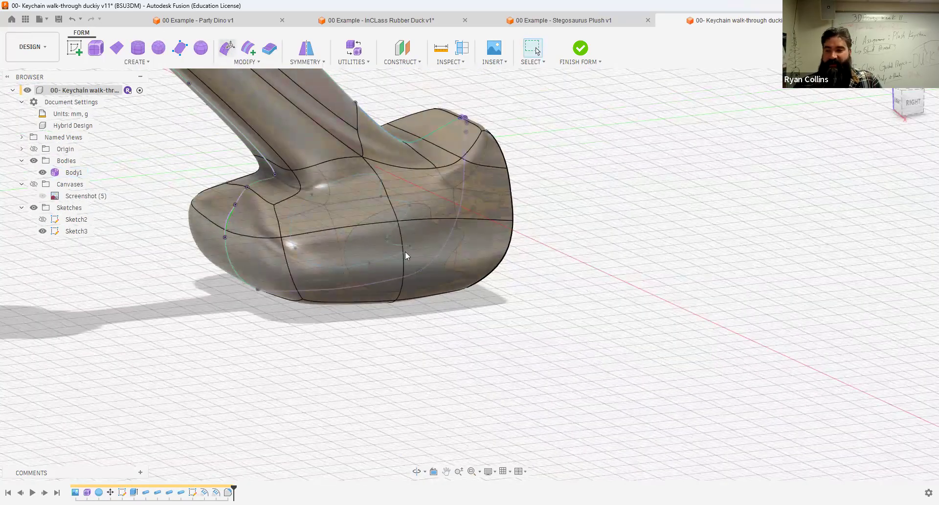
pyautogui.click(304, 279)
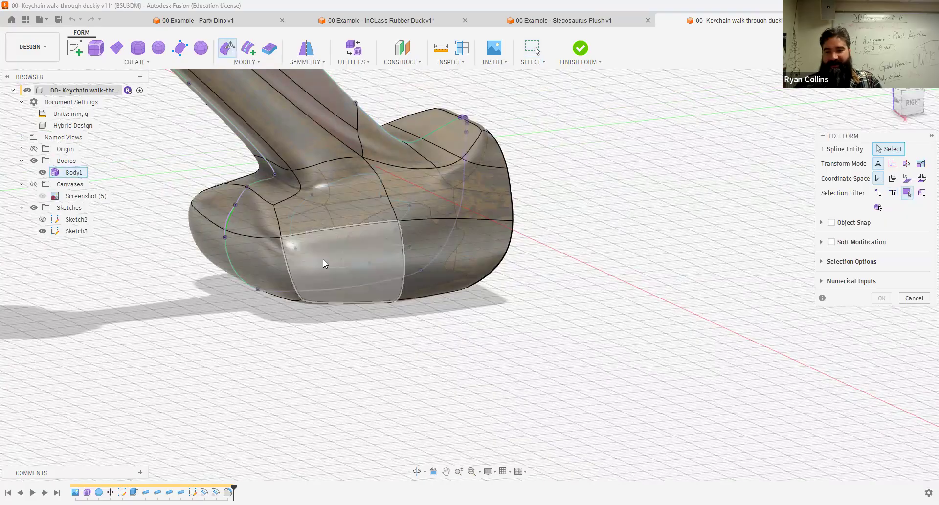
pyautogui.click(914, 298)
# Insert a simple single-sided edge at location -0.434 across the lower side face of the duck's body
pyautogui.click(248, 47)
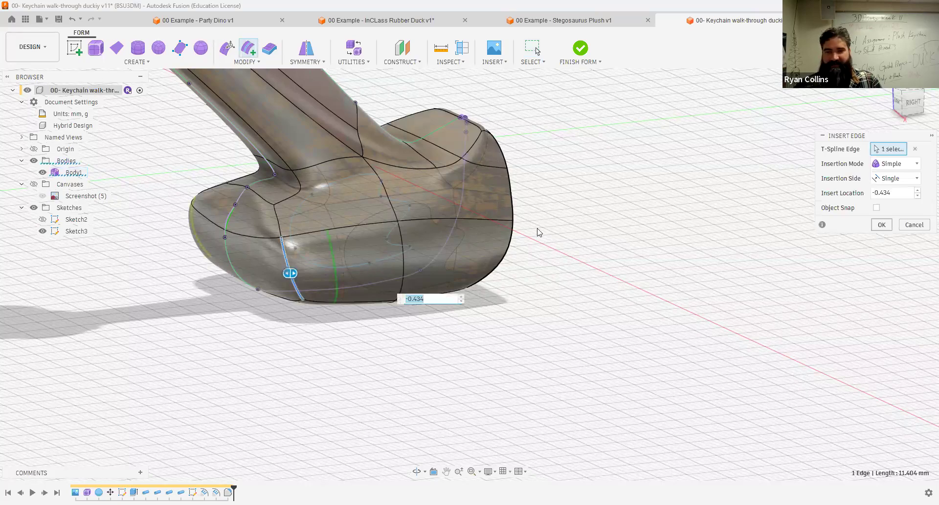
pyautogui.press('Return')
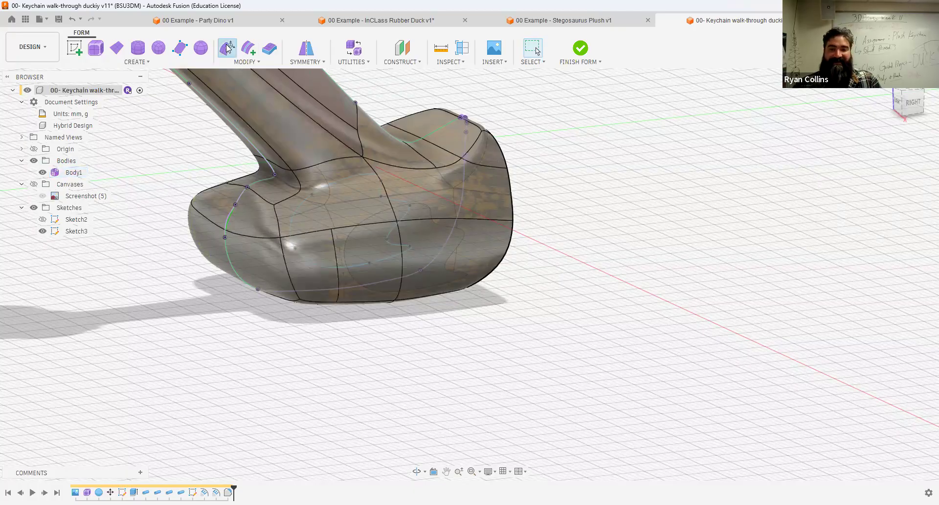
# Extrude the body's lower side face outward into a long arm and try a -45 degree rotation of its tip face
pyautogui.click(309, 264)
pyautogui.keyDown('shift'); pyautogui.moveTo(535, 275); pyautogui.dragTo(459, 299, button='middle'); pyautogui.keyUp('shift')
pyautogui.keyDown('shift'); pyautogui.moveTo(336, 289); pyautogui.dragTo(412, 266, button='middle'); pyautogui.keyUp('shift')
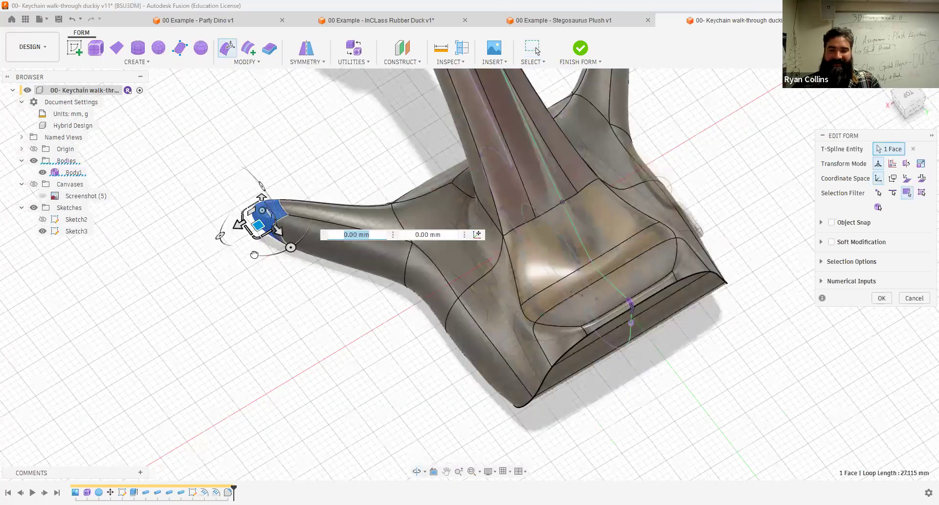
pyautogui.moveTo(254, 255); pyautogui.dragTo(275, 302)
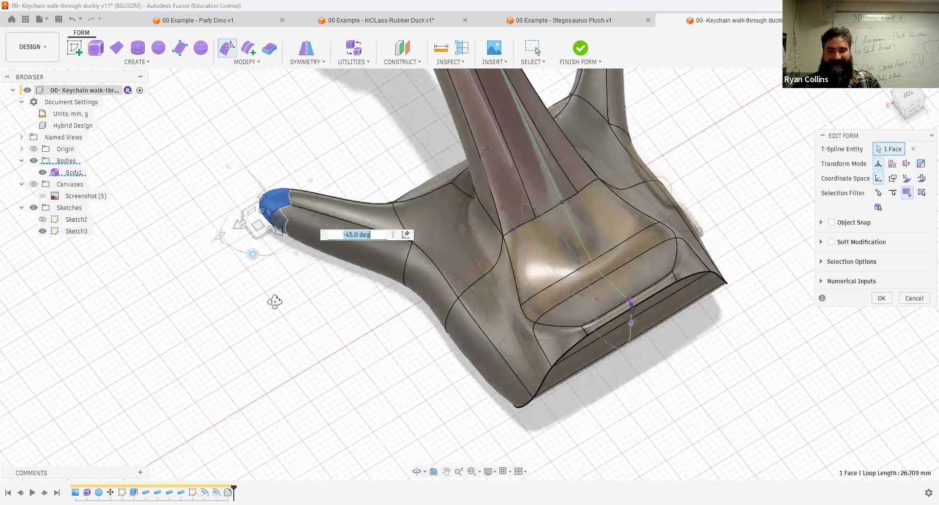
pyautogui.keyDown('shift'); pyautogui.moveTo(352, 289); pyautogui.dragTo(333, 285, button='middle'); pyautogui.keyUp('shift')
pyautogui.write('!')
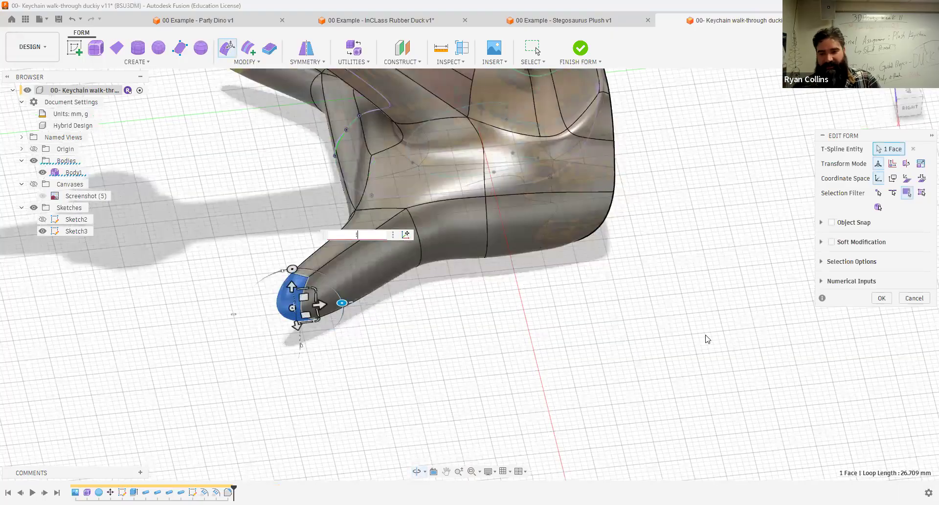
pyautogui.press('Return')
# Show the form in four viewports and rotate the edges around the arm's tip by -15 degrees in the top view
pyautogui.hotkey('ctrl', 's')
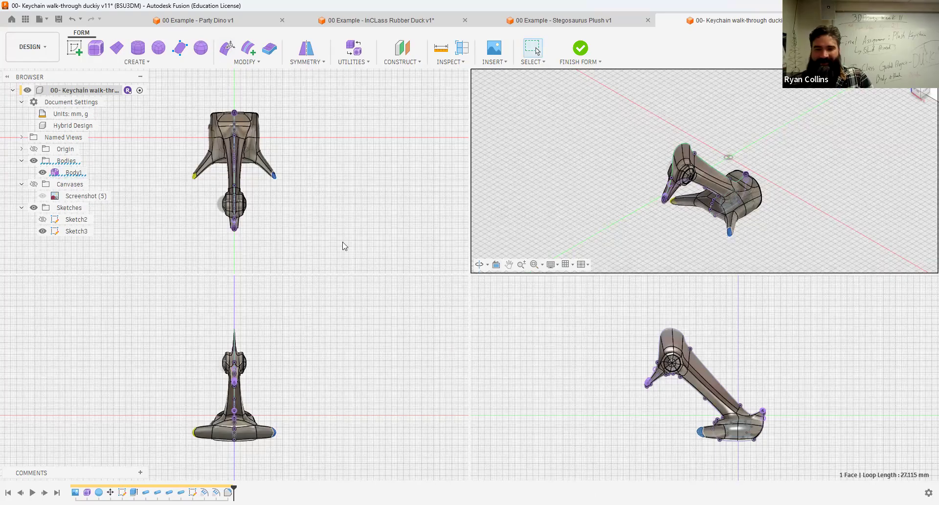
pyautogui.scroll(4, 263, 183)
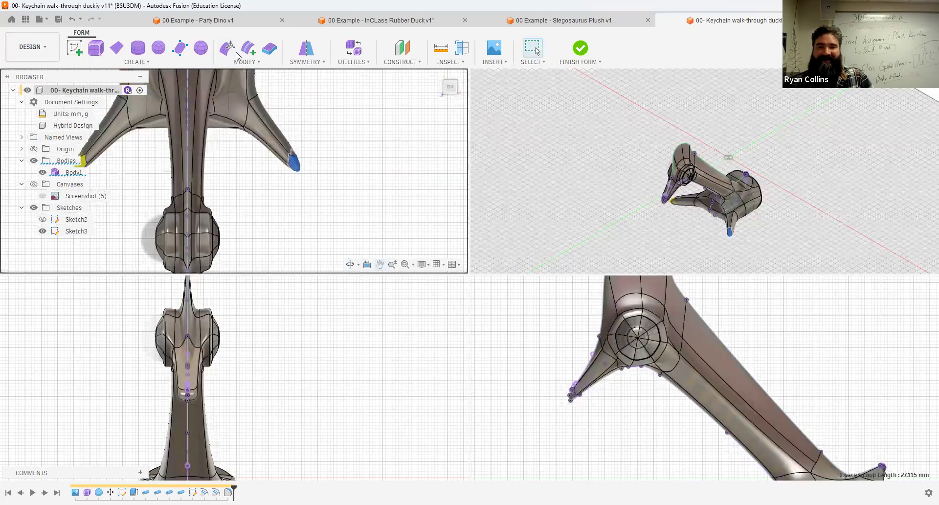
pyautogui.moveTo(300, 173); pyautogui.dragTo(297, 103, button='right')
pyautogui.moveTo(289, 105); pyautogui.dragTo(301, 144)
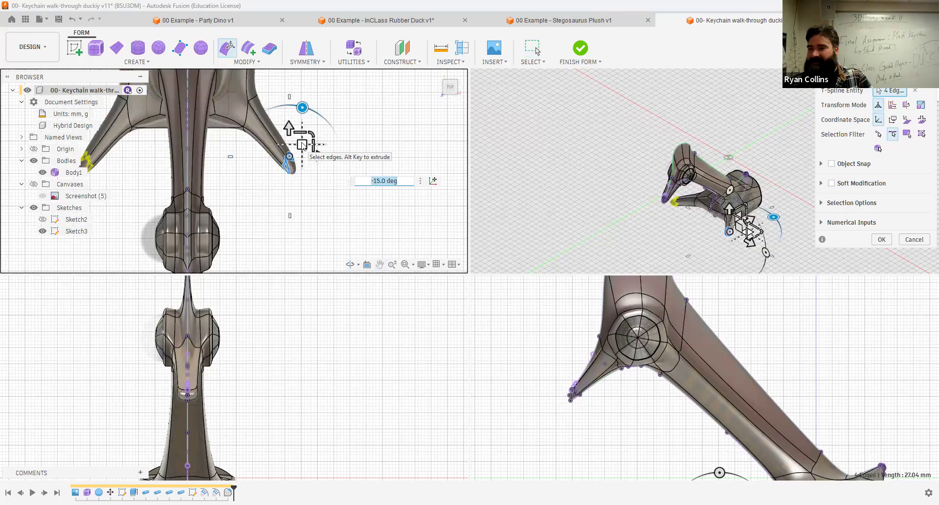
# Extrude the arm's tip face forward in the top view and rotate it -80 degrees so the arm curls inward
pyautogui.click(290, 163)
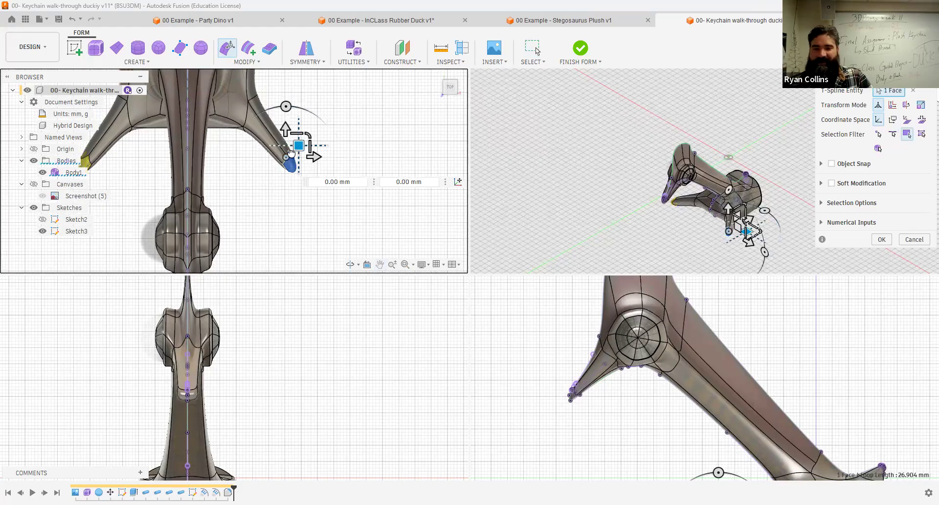
pyautogui.moveTo(300, 146); pyautogui.dragTo(306, 192)
pyautogui.moveTo(292, 154); pyautogui.dragTo(354, 192)
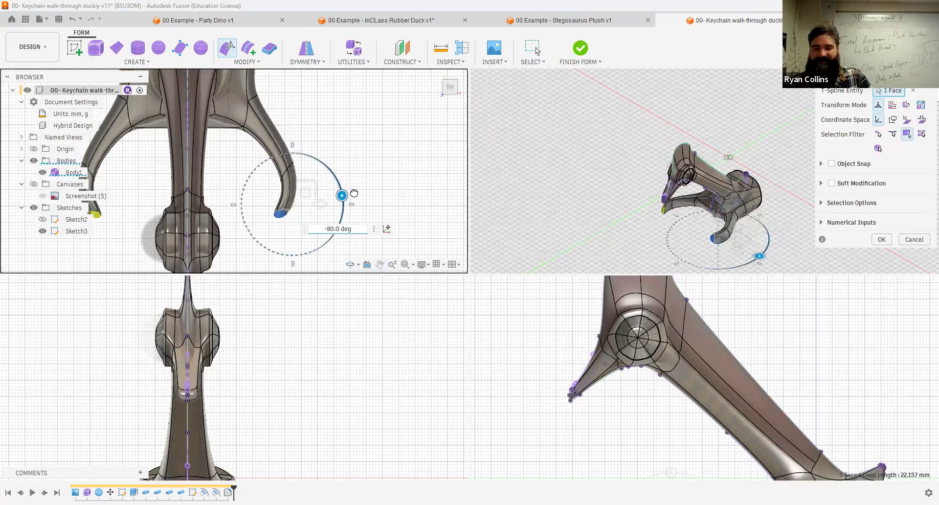
pyautogui.scroll(2, 279, 216)
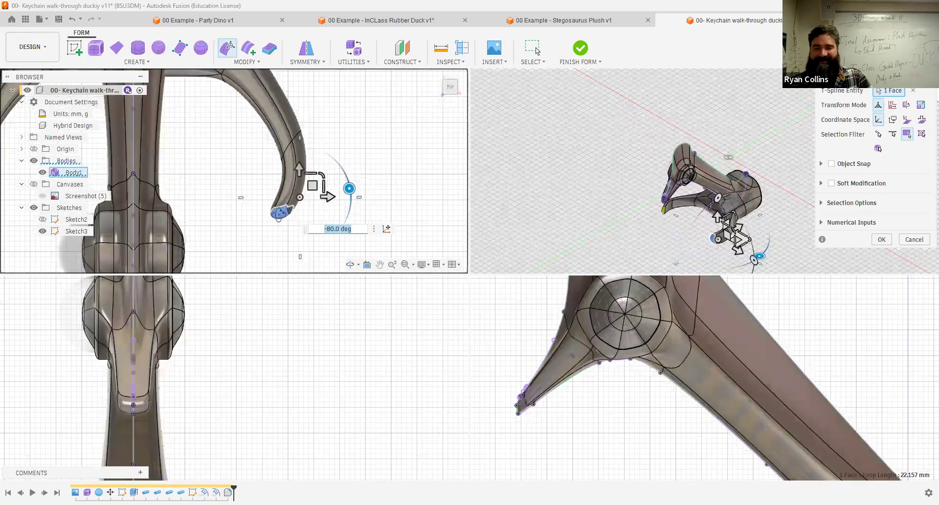
pyautogui.scroll(3, 279, 217)
pyautogui.keyDown('shift'); pyautogui.moveTo(398, 209); pyautogui.dragTo(386, 160, button='middle'); pyautogui.keyUp('shift')
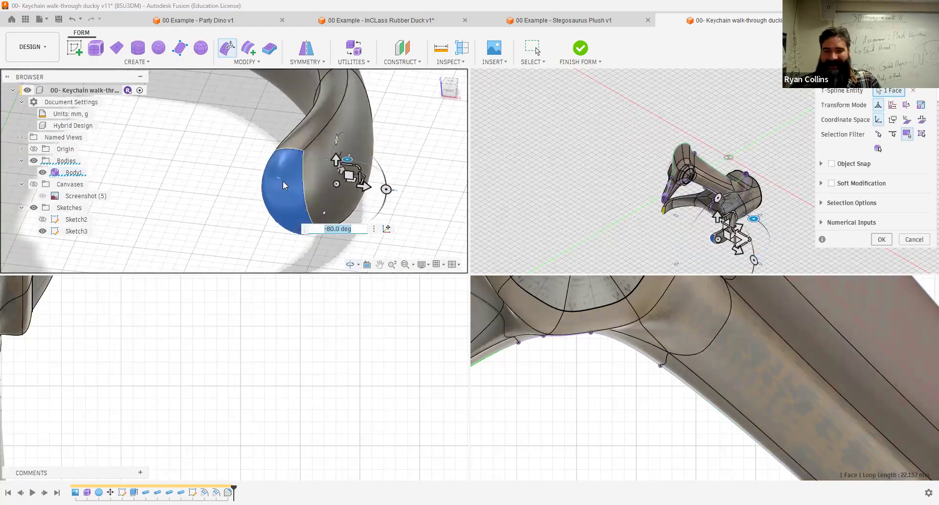
pyautogui.press('Return')
pyautogui.scroll(-2, 325, 202)
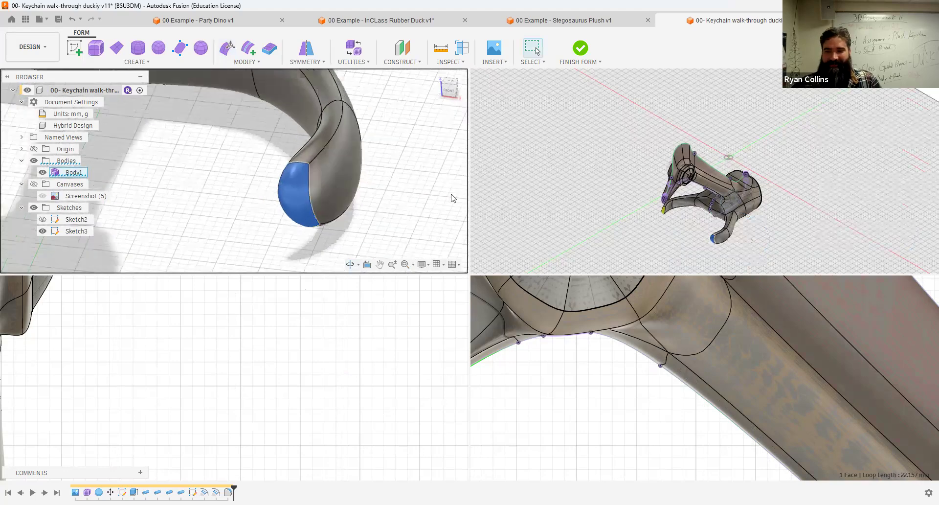
pyautogui.scroll(1, 636, 190)
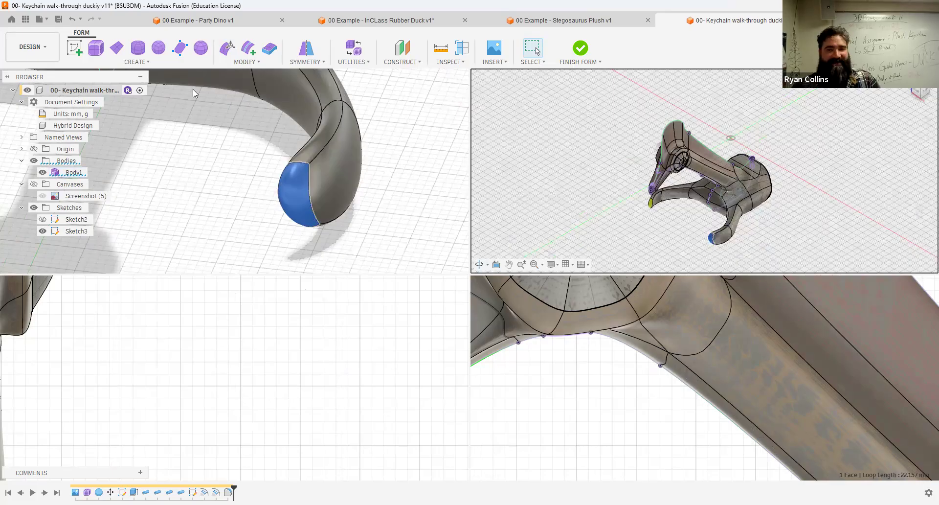
# Divide the arm's tip face into four stacked faces by inserting simple edges across it
pyautogui.click(250, 148)
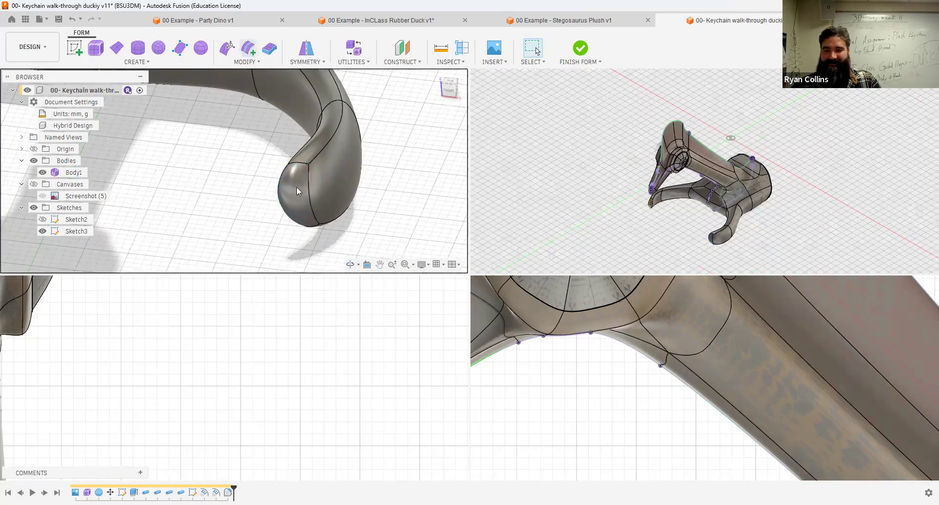
pyautogui.press('Return')
pyautogui.rightClick(411, 166)
pyautogui.click(413, 146)
pyautogui.click(888, 122)
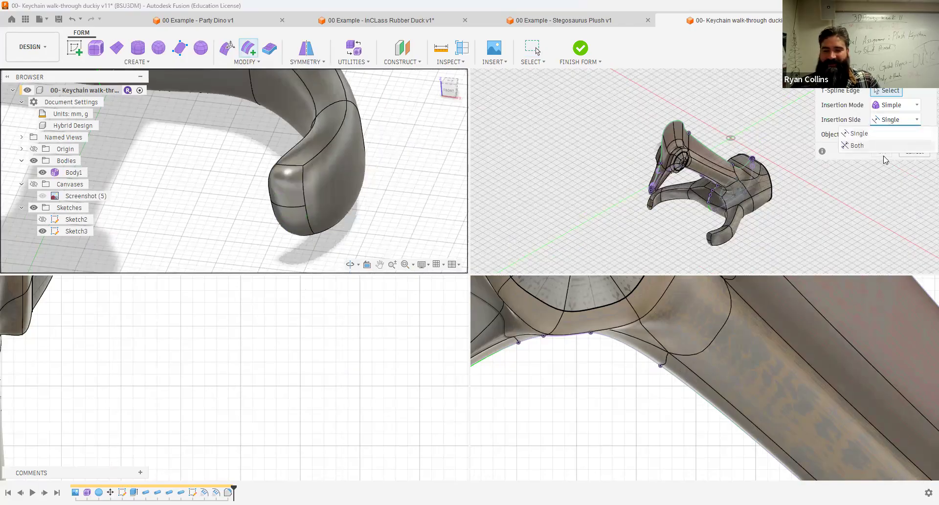
pyautogui.hotkey('ctrl', 'z')
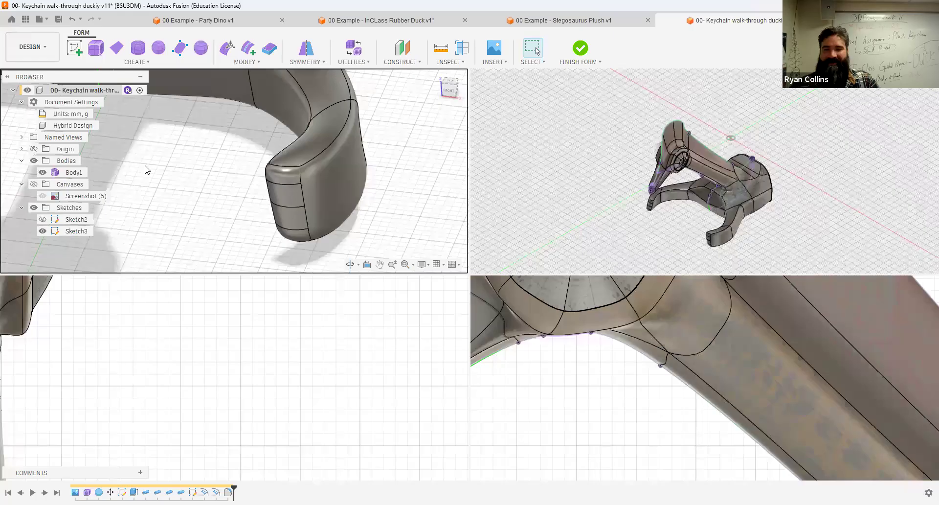
# Extrude the uppermost of the four tip faces into a finger and scale its end face to 0.171 to form a claw
pyautogui.click(229, 49)
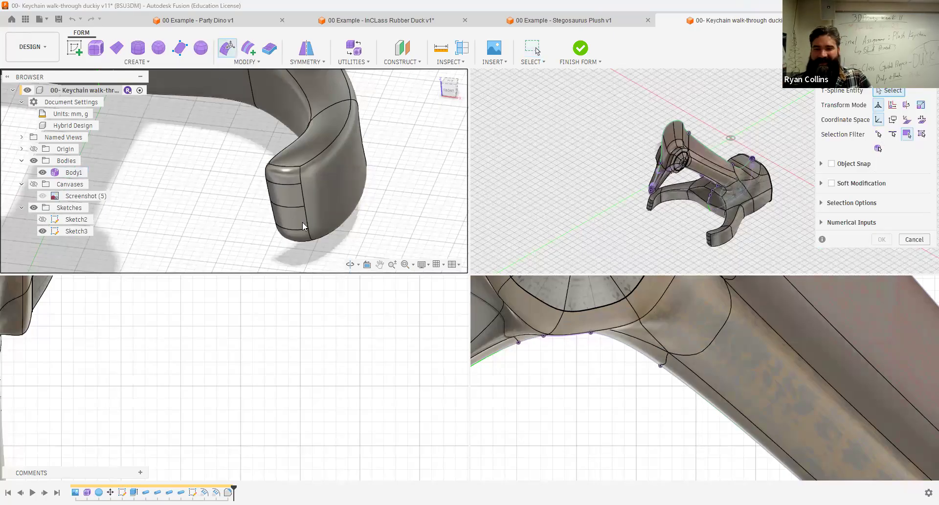
pyautogui.click(285, 179)
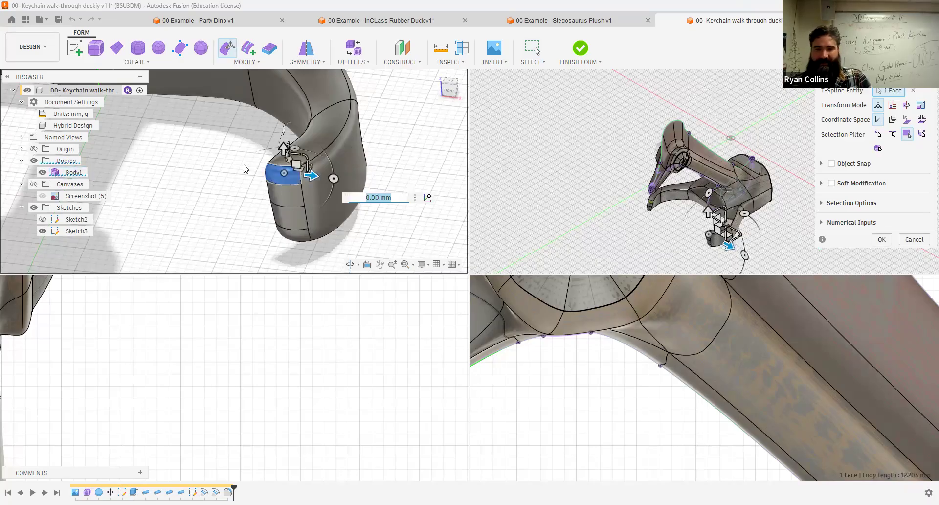
pyautogui.scroll(-5, 637, 416)
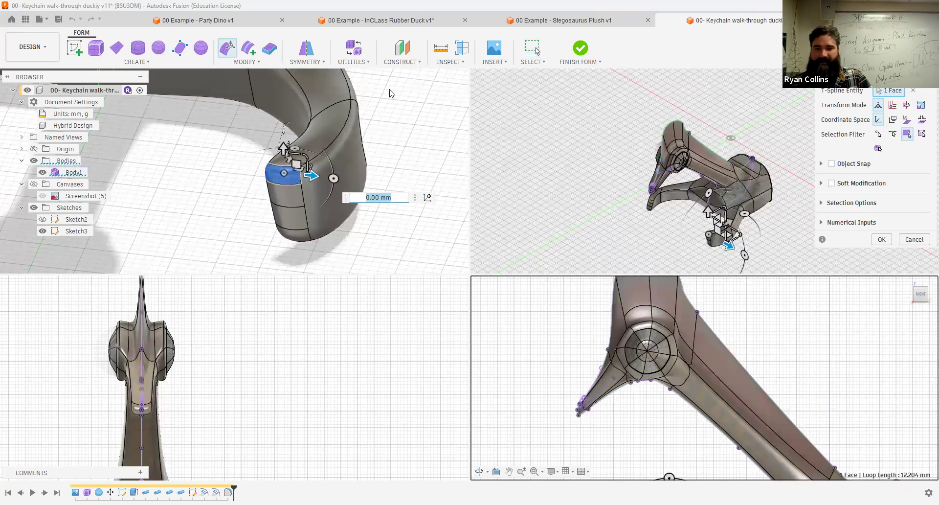
pyautogui.click(436, 97)
pyautogui.click(370, 141)
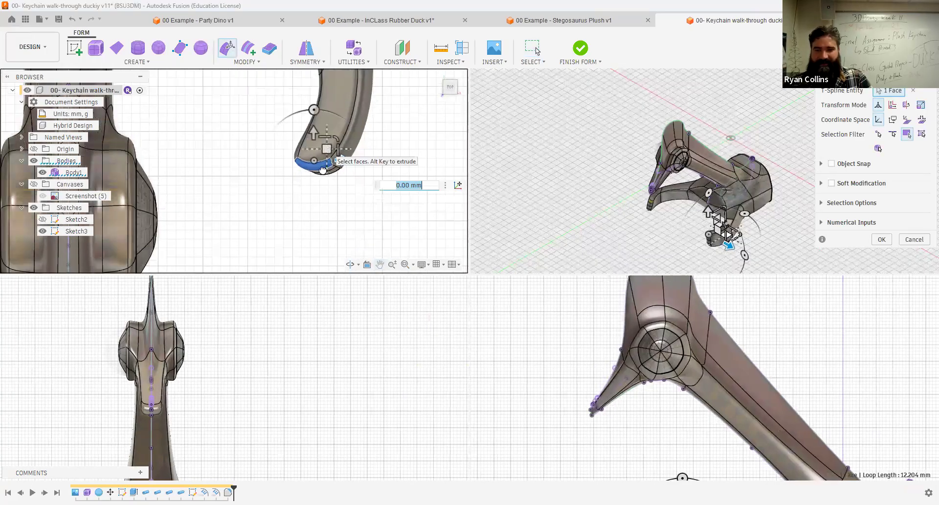
pyautogui.moveTo(275, 208); pyautogui.dragTo(233, 185)
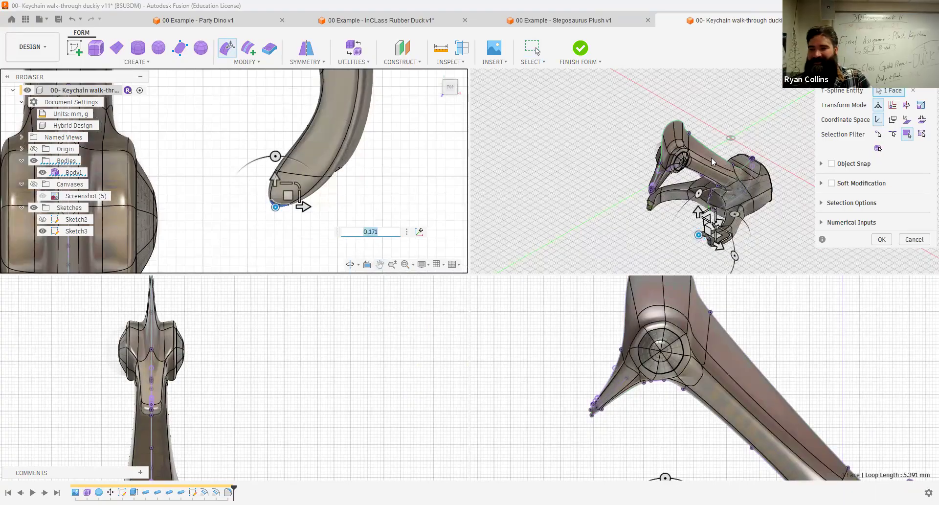
pyautogui.scroll(5, 627, 188)
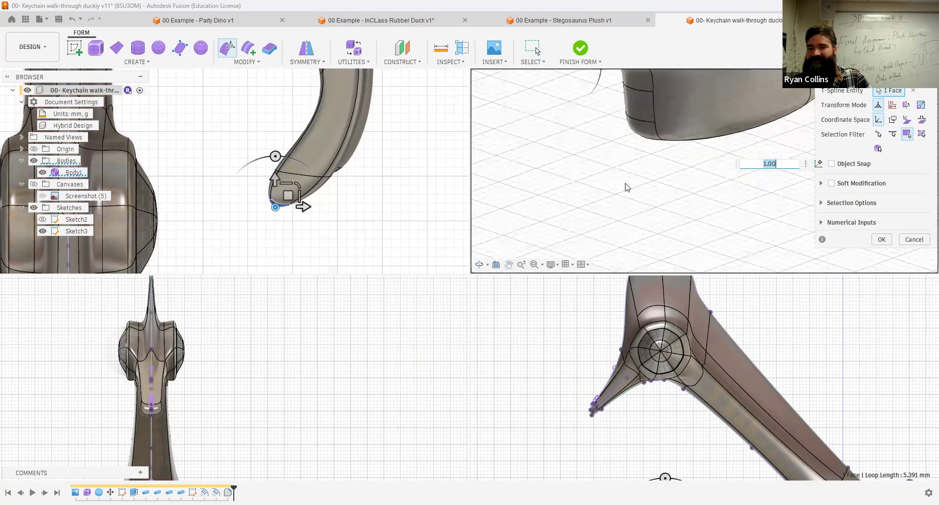
pyautogui.scroll(-3, 627, 188)
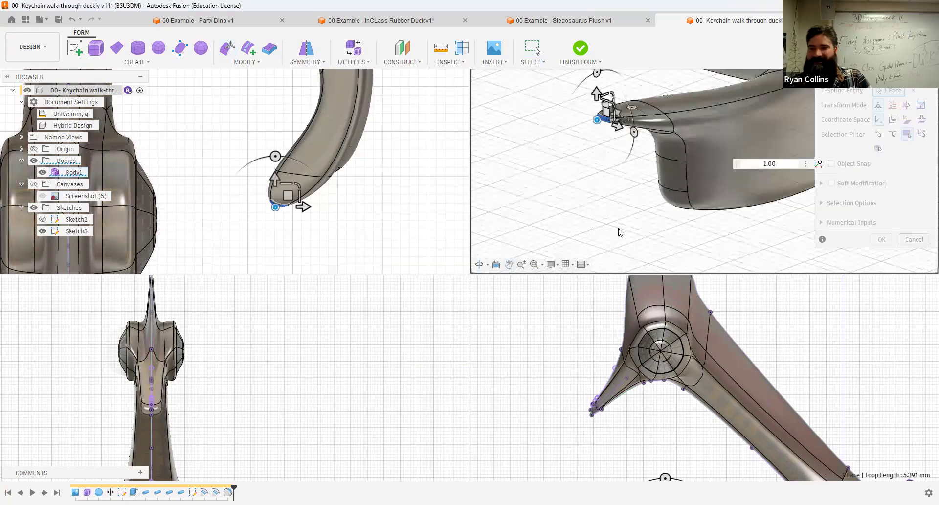
# Extrude the two middle tip faces into pointed claws, rotating each end face -25 degrees and scaling the lower one's end to 0.165
pyautogui.click(326, 155)
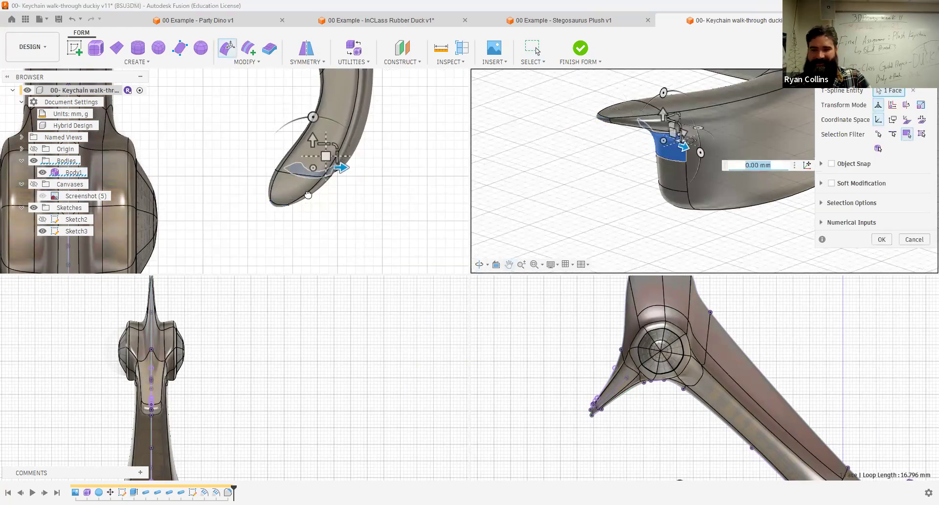
pyautogui.keyDown('alt'); pyautogui.moveTo(290, 204); pyautogui.dragTo(294, 172); pyautogui.keyUp('alt')
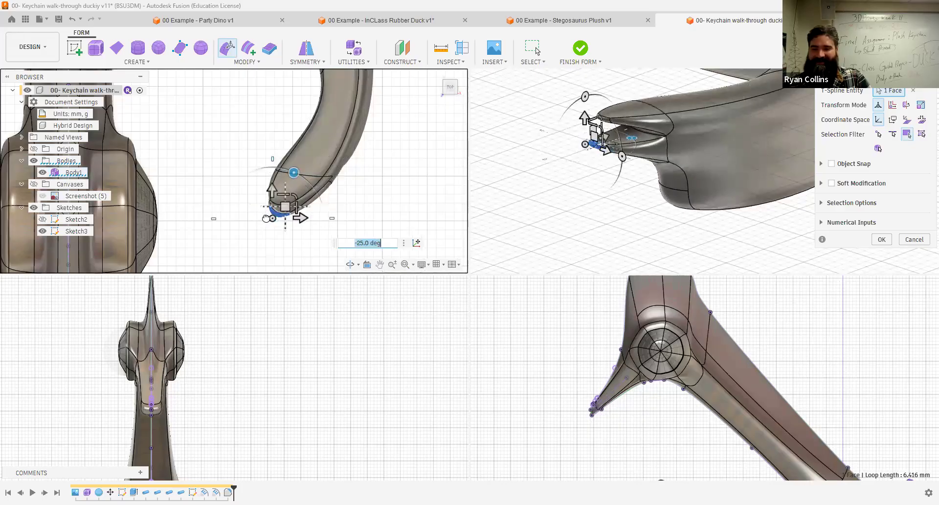
pyautogui.click(669, 183)
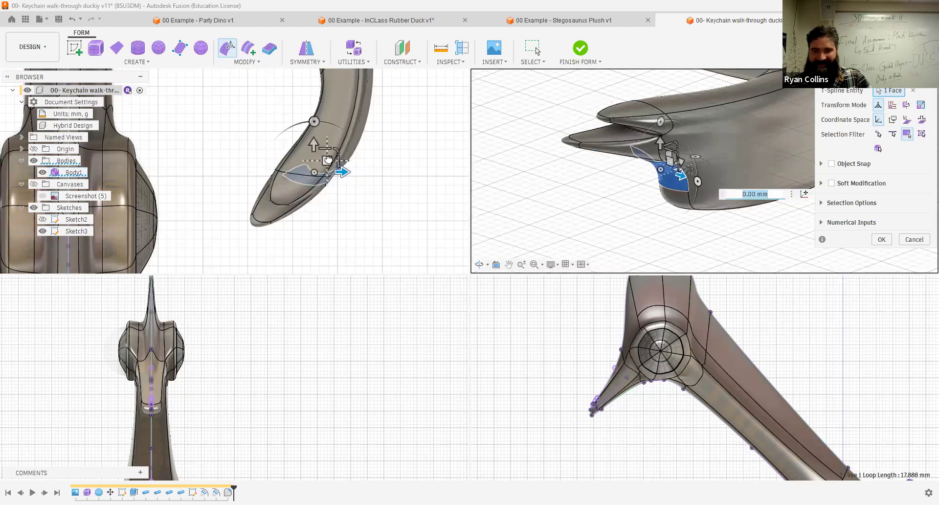
pyautogui.moveTo(322, 180); pyautogui.dragTo(257, 204)
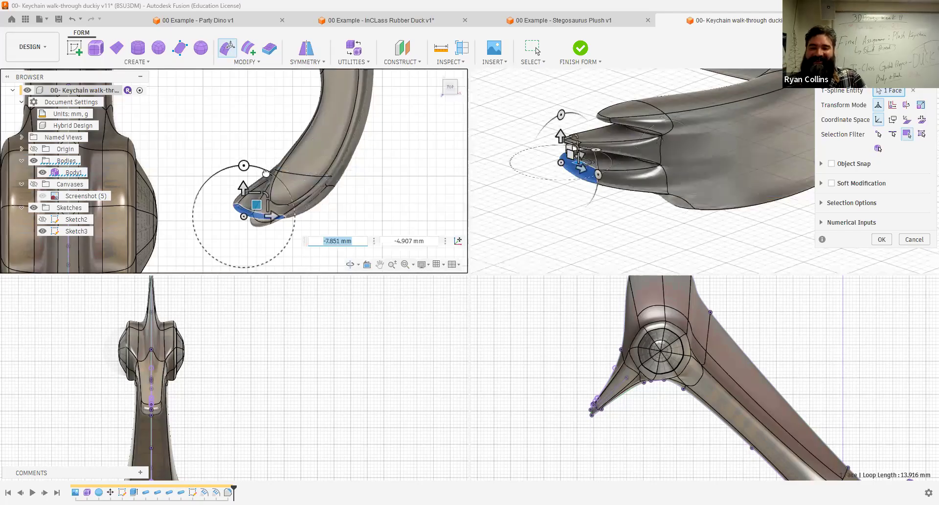
pyautogui.moveTo(243, 165); pyautogui.dragTo(264, 171)
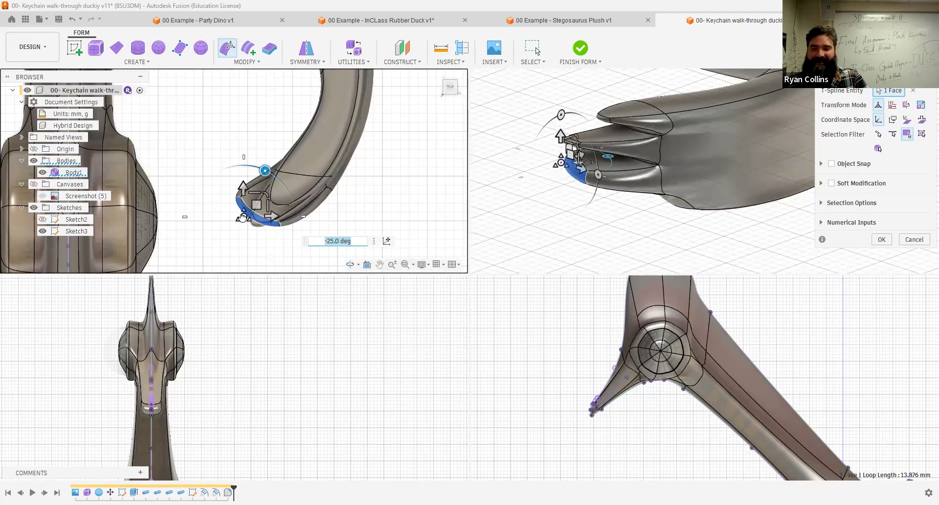
pyautogui.moveTo(255, 221); pyautogui.dragTo(593, 228)
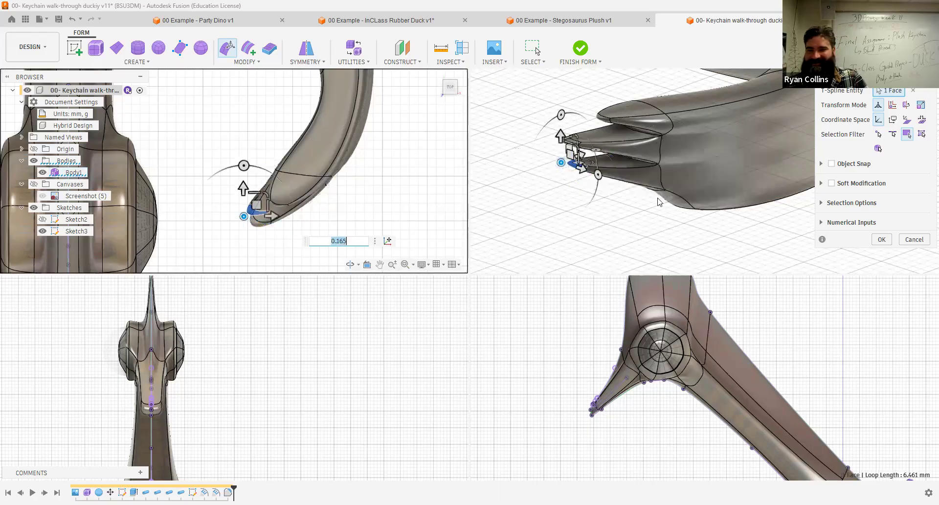
# Extrude the lowest tip face into a fourth claw, rotating its end face -45 degrees and scaling it to 0.186
pyautogui.click(331, 158)
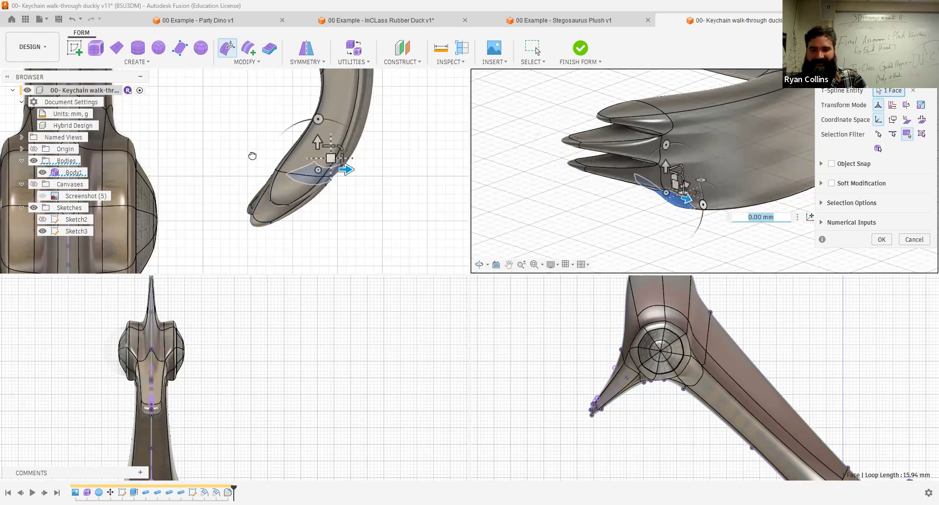
pyautogui.click(232, 196)
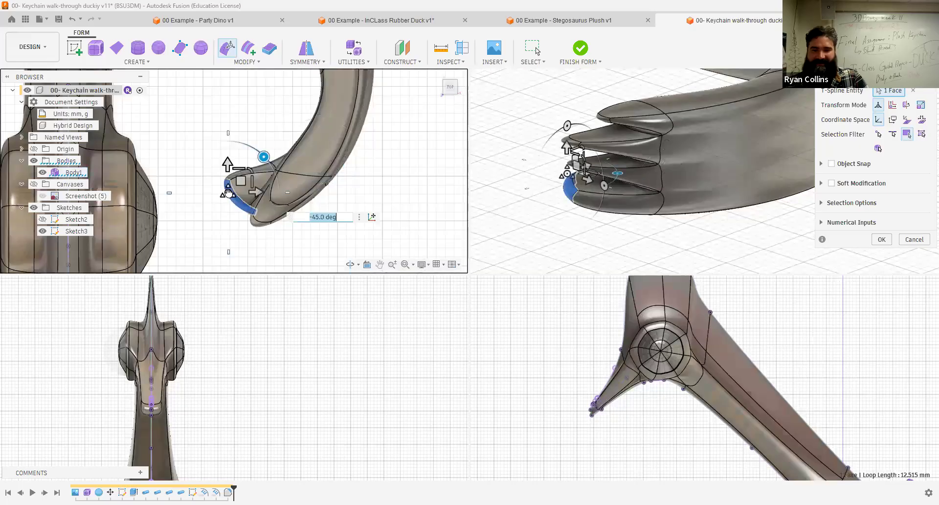
pyautogui.moveTo(219, 185); pyautogui.dragTo(189, 178)
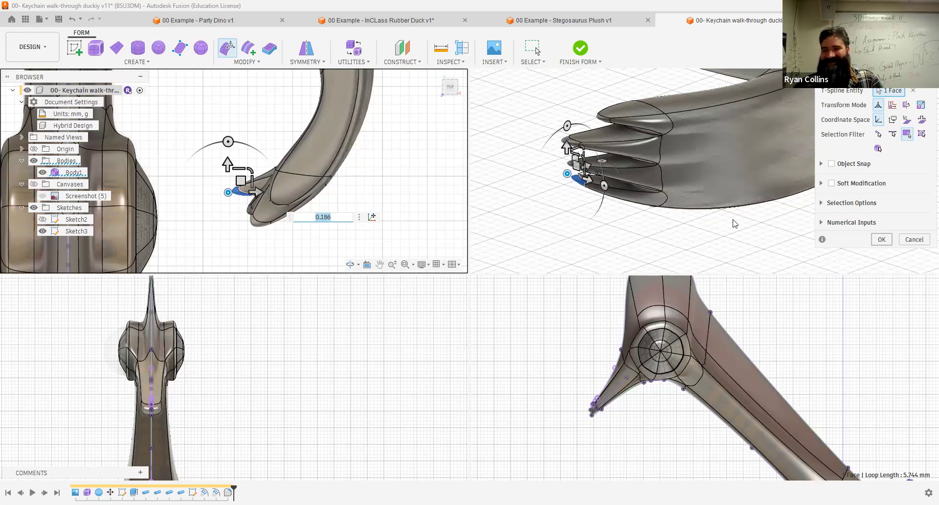
pyautogui.press('Return')
pyautogui.scroll(-8, 733, 222)
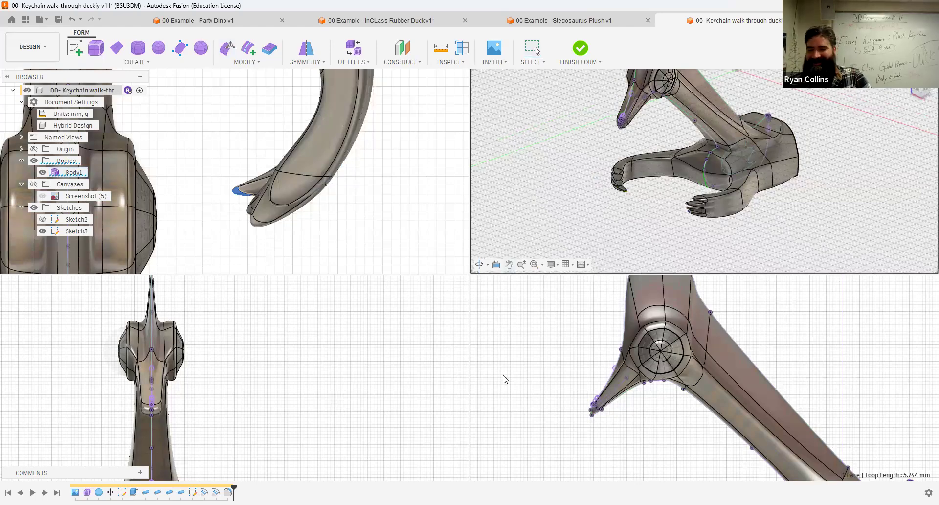
# Select all edges of the clawed hands in the side view and reposition them so the arms dip and the claws tilt upward
pyautogui.moveTo(667, 395); pyautogui.dragTo(598, 218, button='middle')
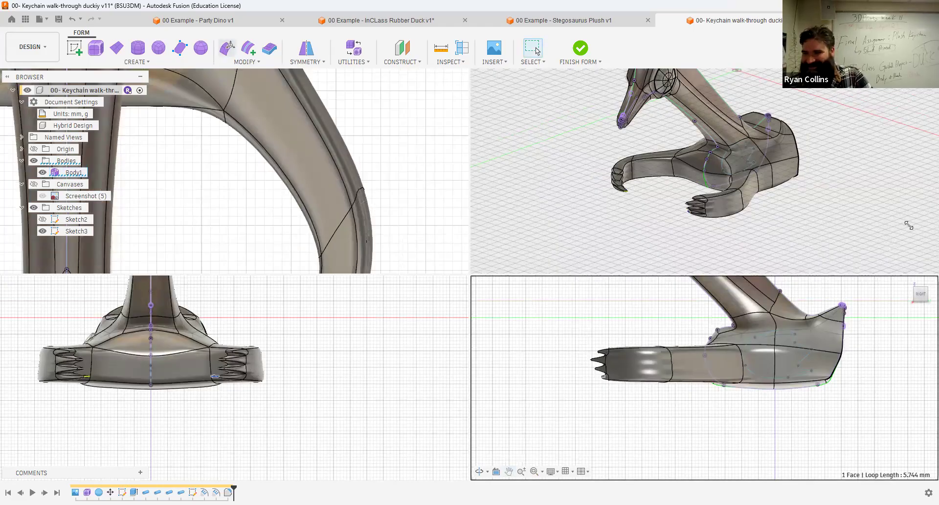
pyautogui.click(891, 135)
pyautogui.moveTo(569, 323); pyautogui.dragTo(681, 429)
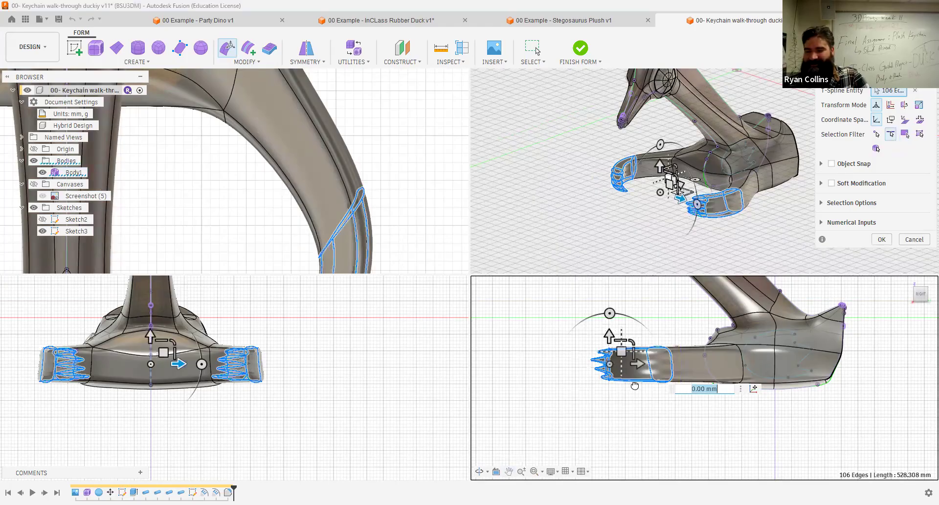
pyautogui.moveTo(641, 387); pyautogui.dragTo(625, 358)
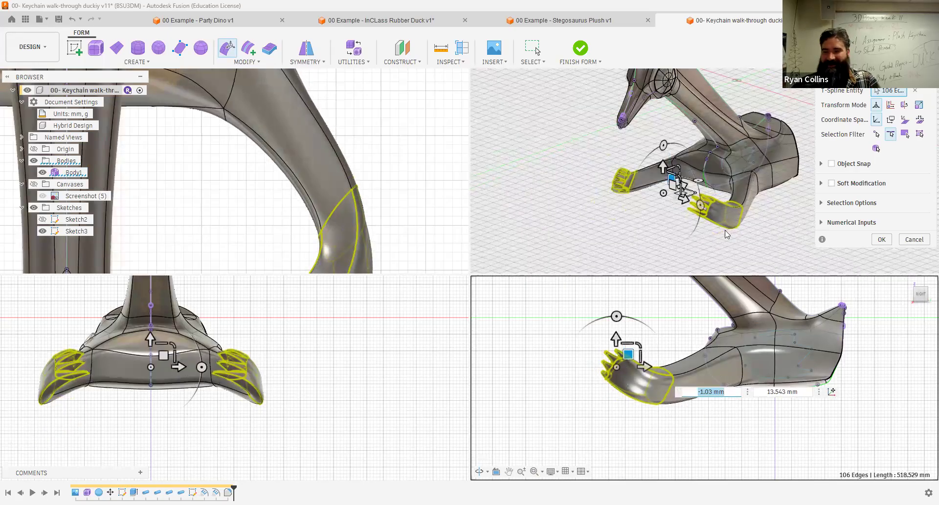
# Apply the repositioned hand edges, return to a single full view and finish the form edit
pyautogui.click(881, 239)
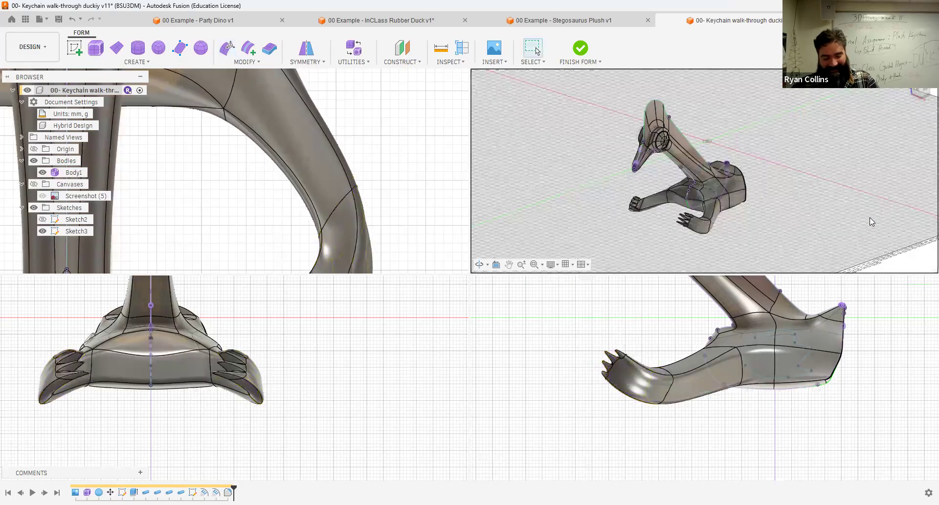
pyautogui.hotkey('shift', '1')
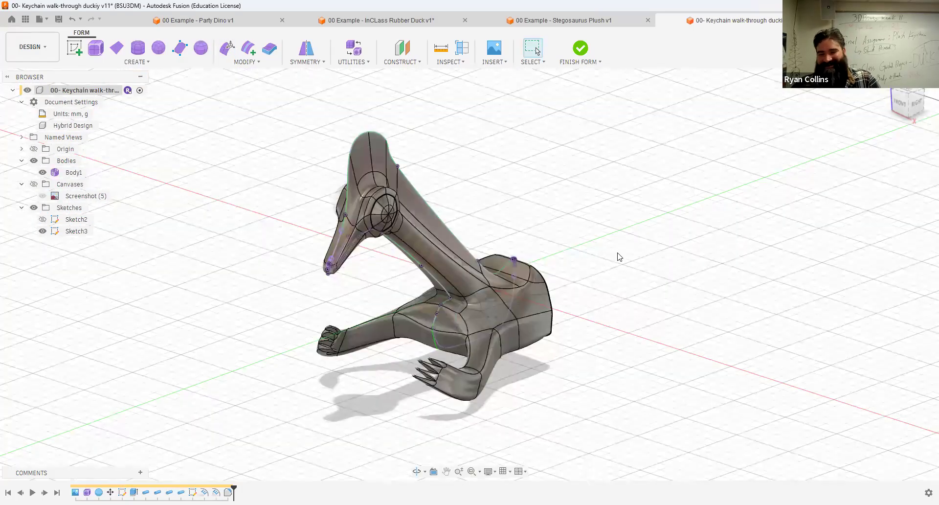
pyautogui.click(580, 55)
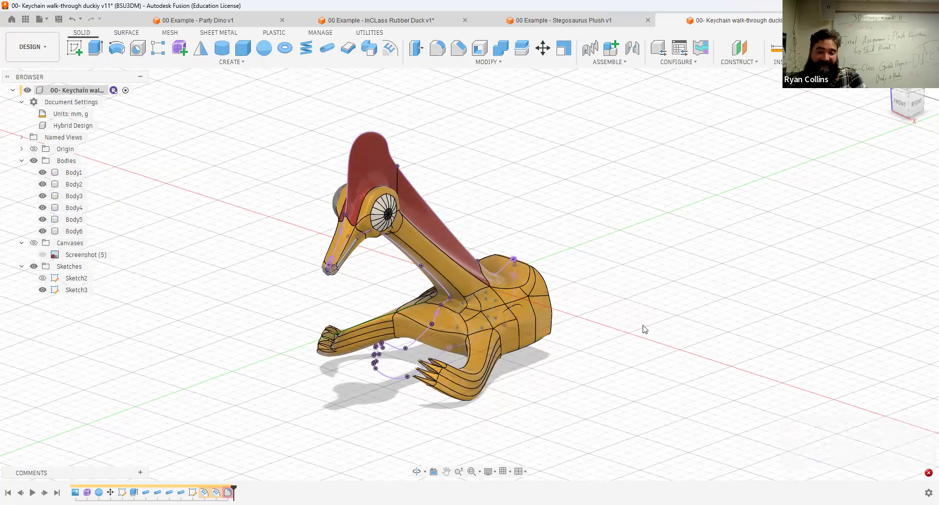
# Edit the first wing emboss feature, reselecting the body's side face as the target for the debossed wing at -2.00 mm depth
pyautogui.keyDown('shift'); pyautogui.moveTo(659, 346); pyautogui.dragTo(616, 332, button='middle'); pyautogui.keyUp('shift')
pyautogui.scroll(4, 460, 381)
pyautogui.keyDown('shift'); pyautogui.moveTo(574, 279); pyautogui.dragTo(532, 244, button='middle'); pyautogui.keyUp('shift')
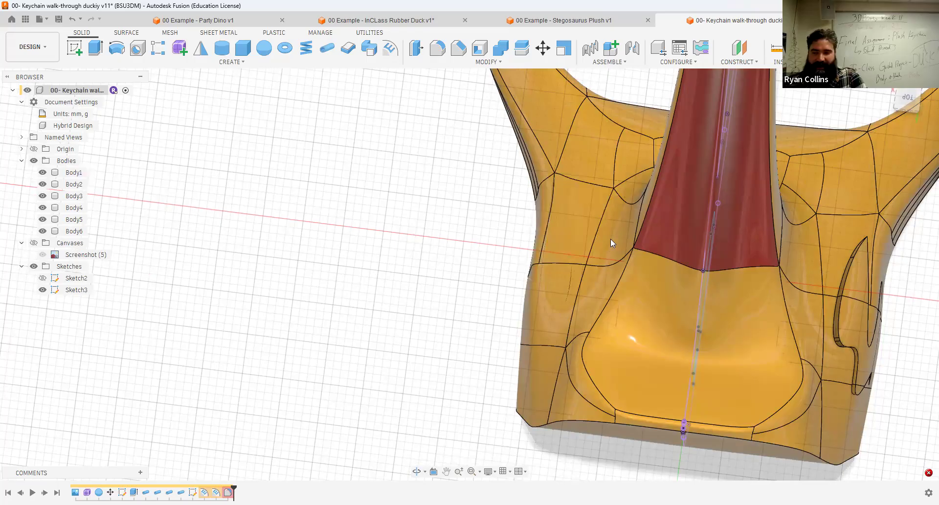
pyautogui.keyDown('shift'); pyautogui.moveTo(802, 264); pyautogui.dragTo(471, 214, button='middle'); pyautogui.keyUp('shift')
pyautogui.keyDown('shift'); pyautogui.moveTo(734, 289); pyautogui.dragTo(205, 491, button='middle'); pyautogui.keyUp('shift')
pyautogui.rightClick(204, 491)
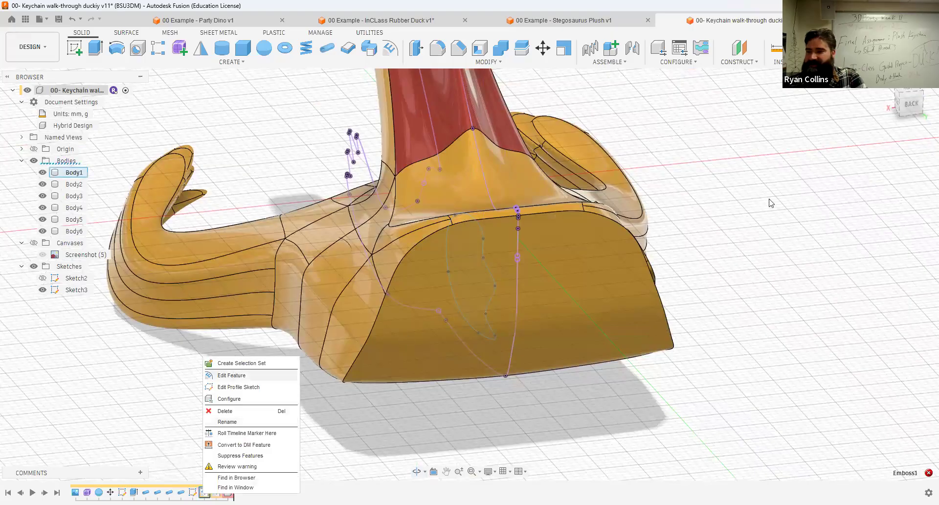
pyautogui.click(917, 162)
pyautogui.keyDown('shift'); pyautogui.moveTo(833, 311); pyautogui.dragTo(878, 171, button='middle'); pyautogui.keyUp('shift')
pyautogui.moveTo(646, 294); pyautogui.dragTo(541, 264, button='middle')
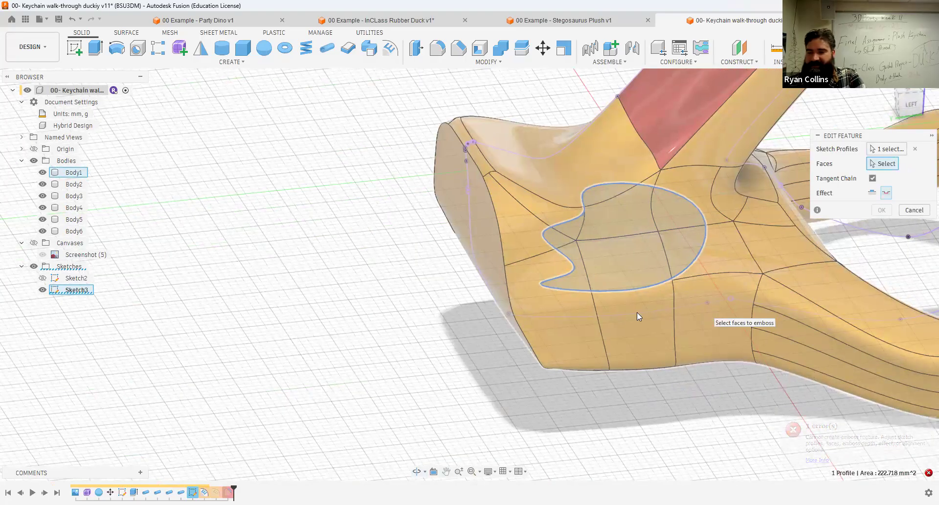
pyautogui.click(545, 333)
pyautogui.keyDown('shift'); pyautogui.moveTo(545, 333); pyautogui.dragTo(606, 324, button='middle'); pyautogui.keyUp('shift')
pyautogui.moveTo(477, 385); pyautogui.dragTo(639, 320, button='middle')
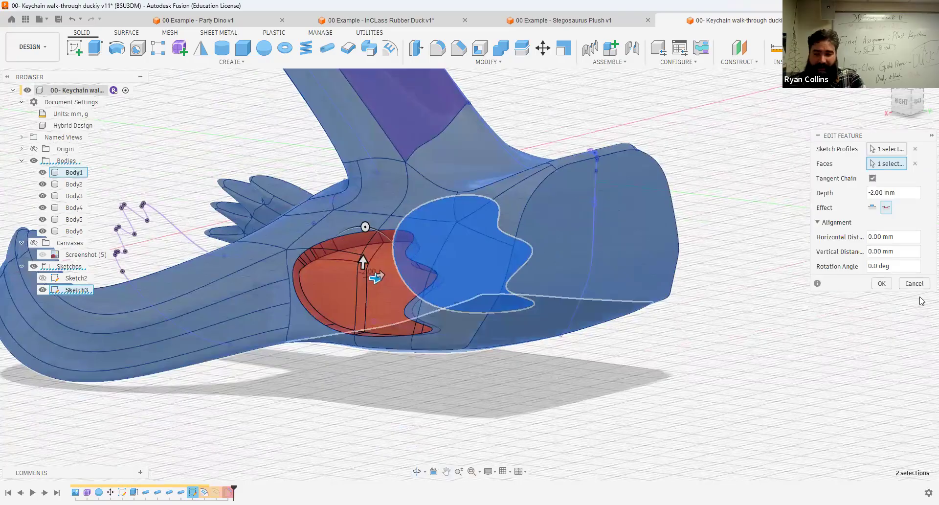
pyautogui.click(884, 286)
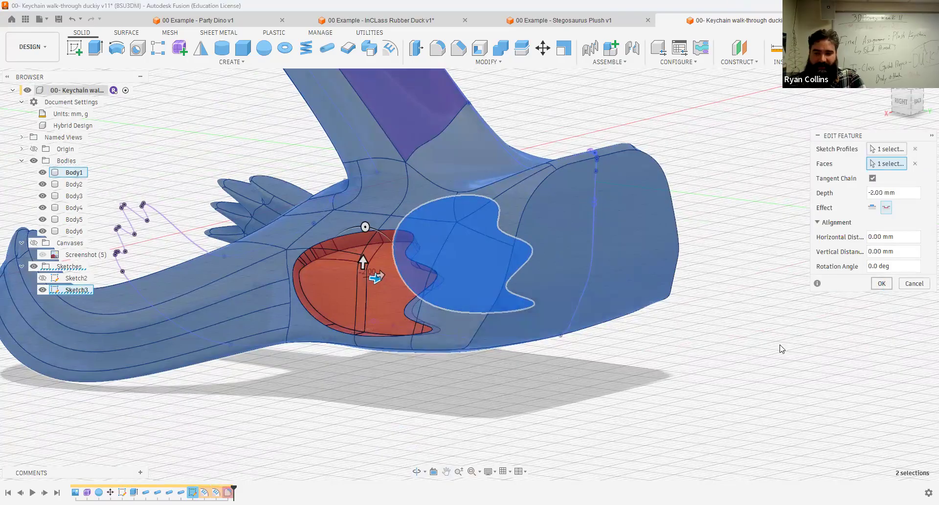
# Edit the second wing emboss feature, reselecting the body's opposite side face as the target for the raised wing
pyautogui.keyDown('shift'); pyautogui.moveTo(780, 344); pyautogui.dragTo(784, 343, button='middle'); pyautogui.keyUp('shift')
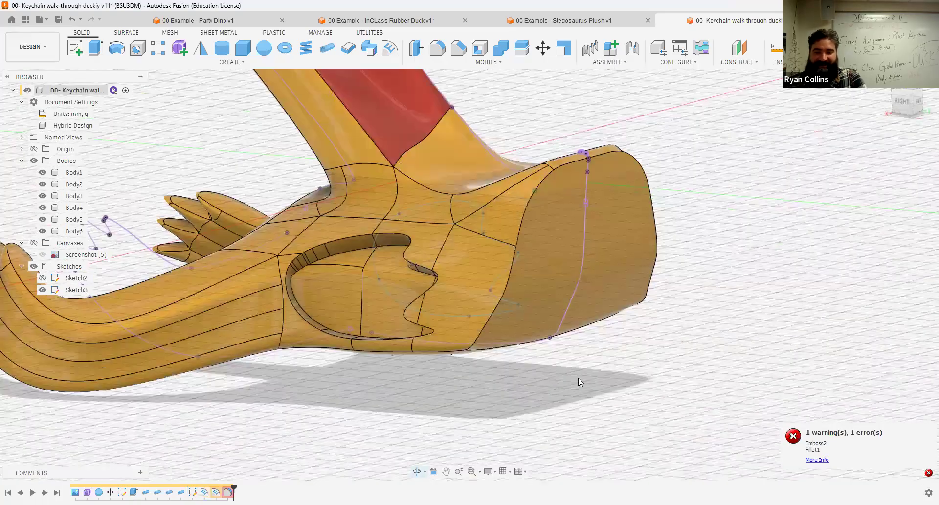
pyautogui.rightClick(216, 491)
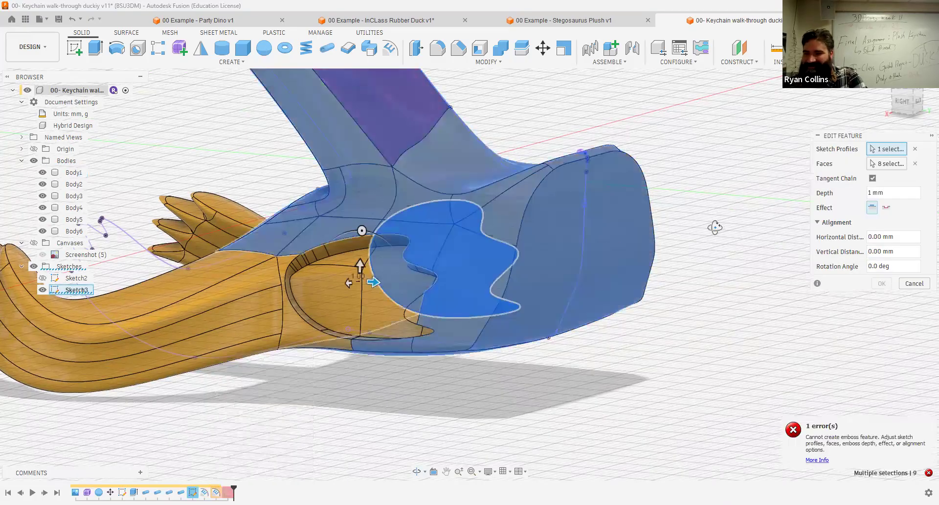
pyautogui.keyDown('shift'); pyautogui.moveTo(662, 258); pyautogui.dragTo(624, 264, button='middle'); pyautogui.keyUp('shift')
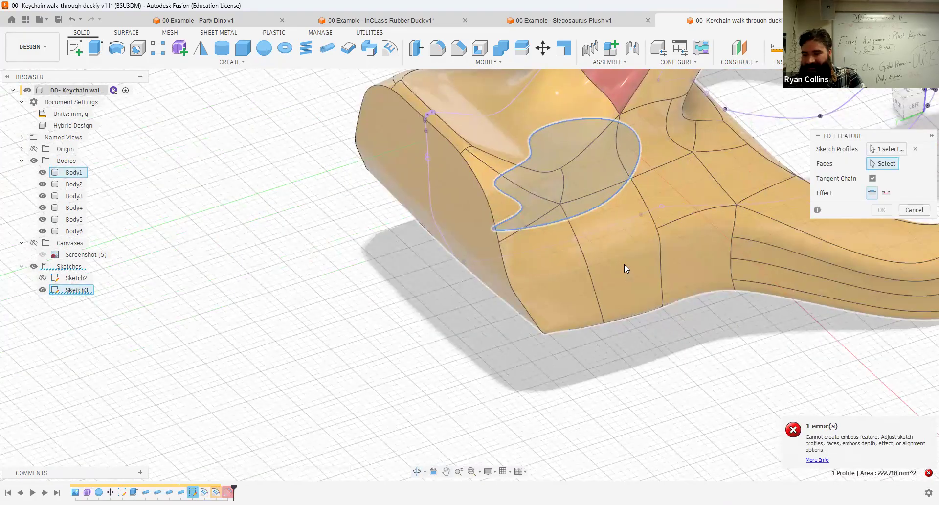
pyautogui.click(620, 267)
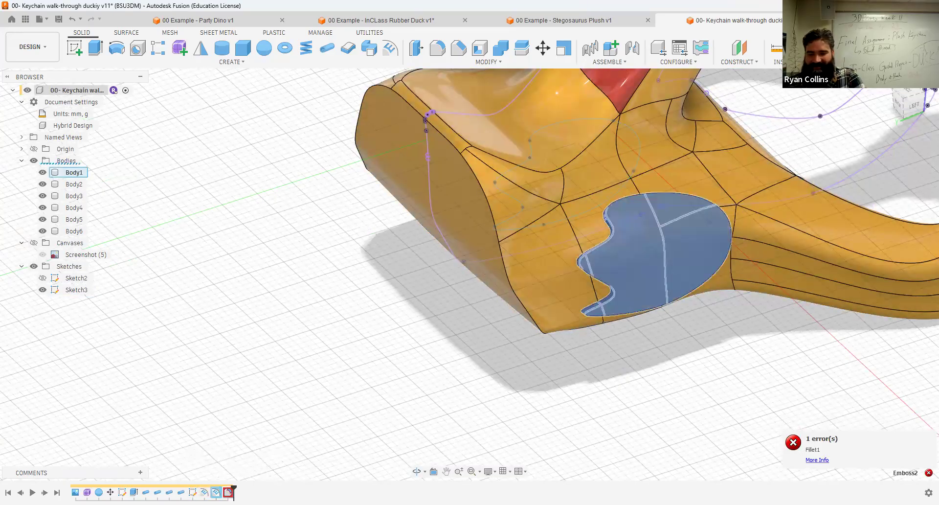
# Try to repair the fillet around the raised wing's edge by setting its radius to 0.2 mm
pyautogui.rightClick(228, 492)
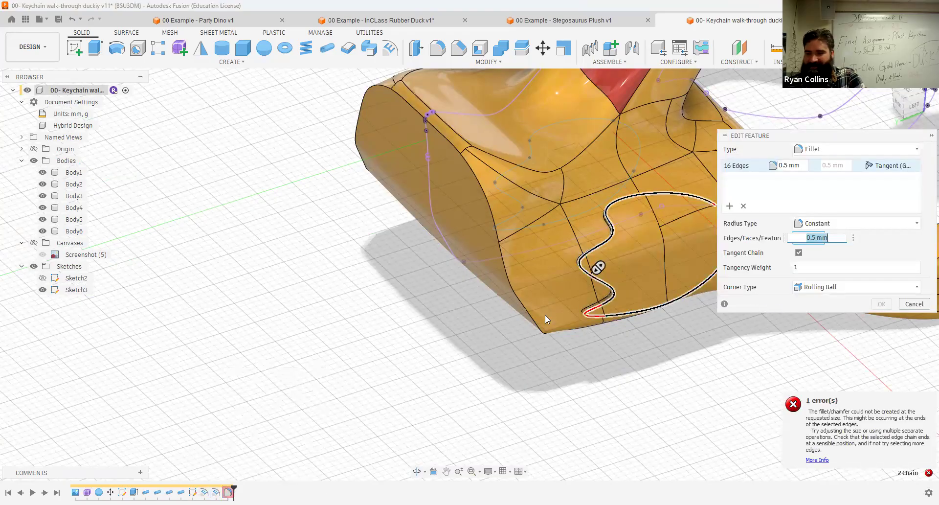
pyautogui.scroll(5, 623, 338)
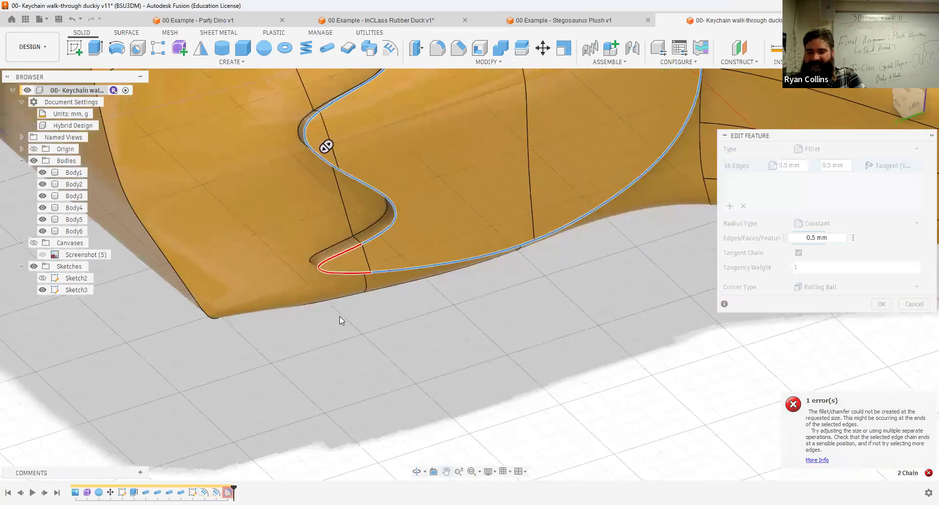
pyautogui.moveTo(455, 314); pyautogui.dragTo(450, 322, button='middle')
pyautogui.keyDown('shift'); pyautogui.moveTo(365, 271); pyautogui.dragTo(366, 271, button='middle'); pyautogui.keyUp('shift')
pyautogui.keyDown('shift'); pyautogui.moveTo(322, 153); pyautogui.dragTo(322, 125, button='middle'); pyautogui.keyUp('shift')
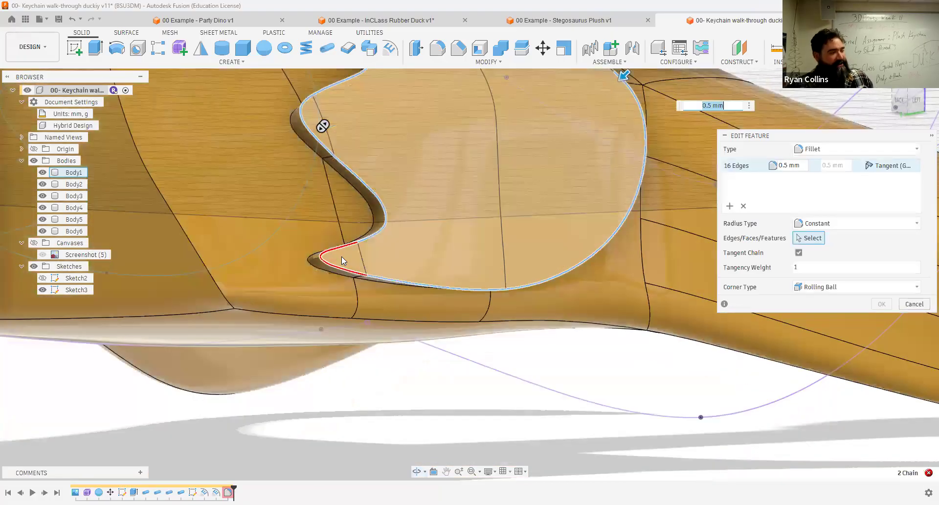
pyautogui.click(803, 165)
pyautogui.press('BackSpace')
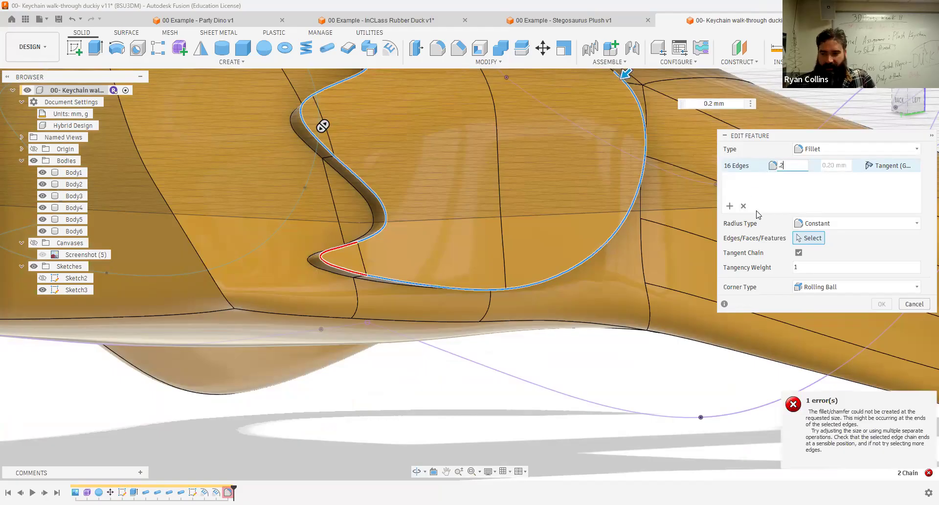
pyautogui.click(835, 226)
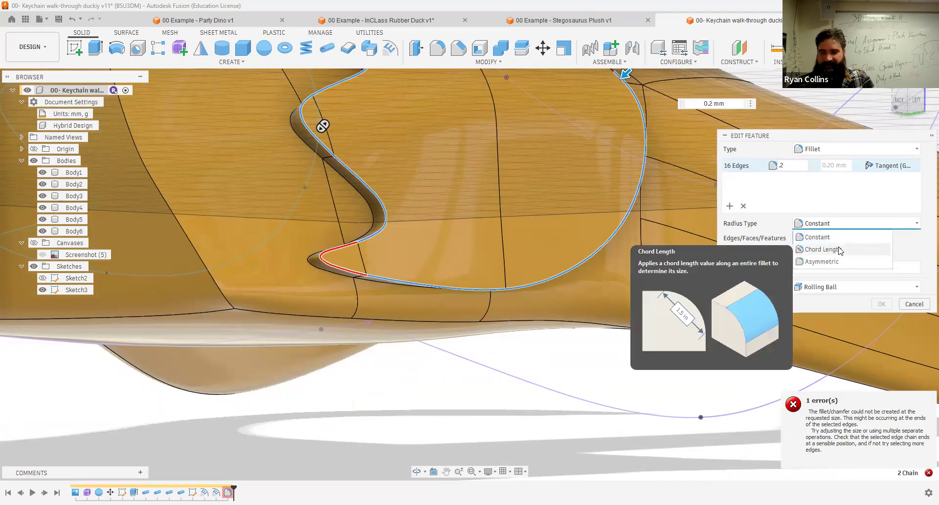
pyautogui.click(909, 246)
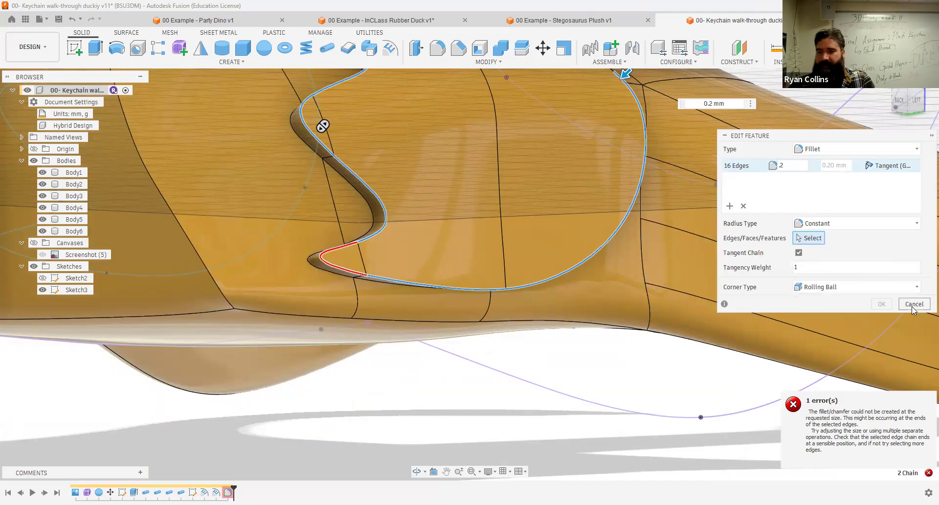
pyautogui.press('Escape')
# Place a torus on the side plane, centred above the body behind the neck, with an inner diameter of about 24 mm
pyautogui.keyDown('shift'); pyautogui.moveTo(442, 260); pyautogui.dragTo(561, 277, button='middle'); pyautogui.keyUp('shift')
pyautogui.scroll(-3, 562, 280)
pyautogui.scroll(-3, 743, 224)
pyautogui.keyDown('shift'); pyautogui.moveTo(785, 203); pyautogui.dragTo(601, 231, button='middle'); pyautogui.keyUp('shift')
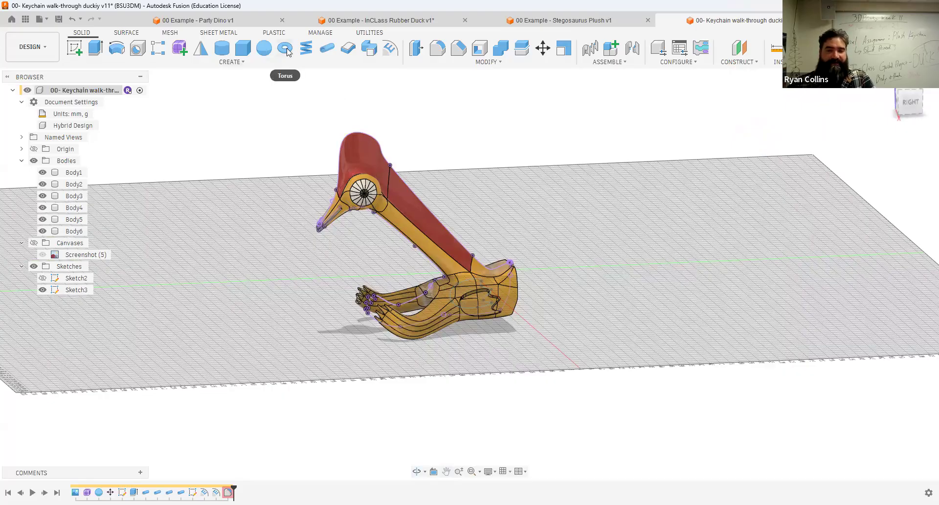
pyautogui.click(500, 231)
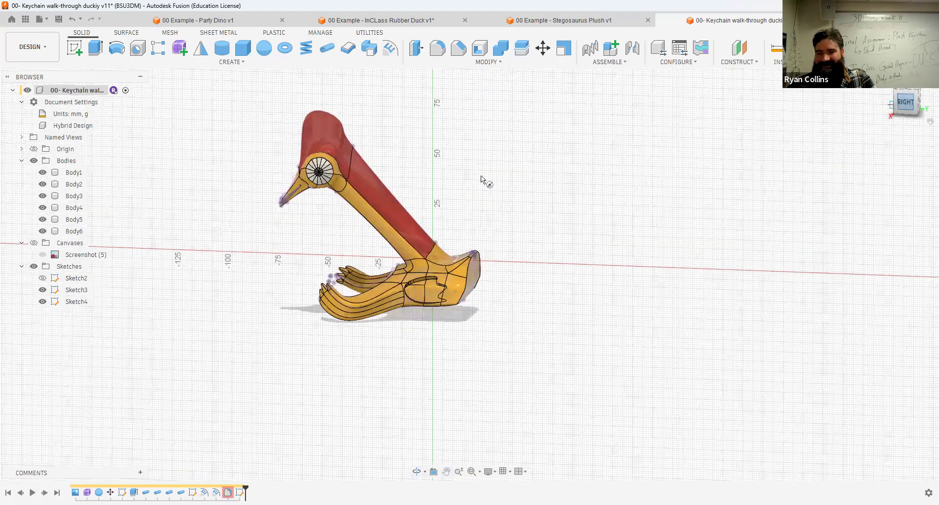
pyautogui.scroll(3, 448, 215)
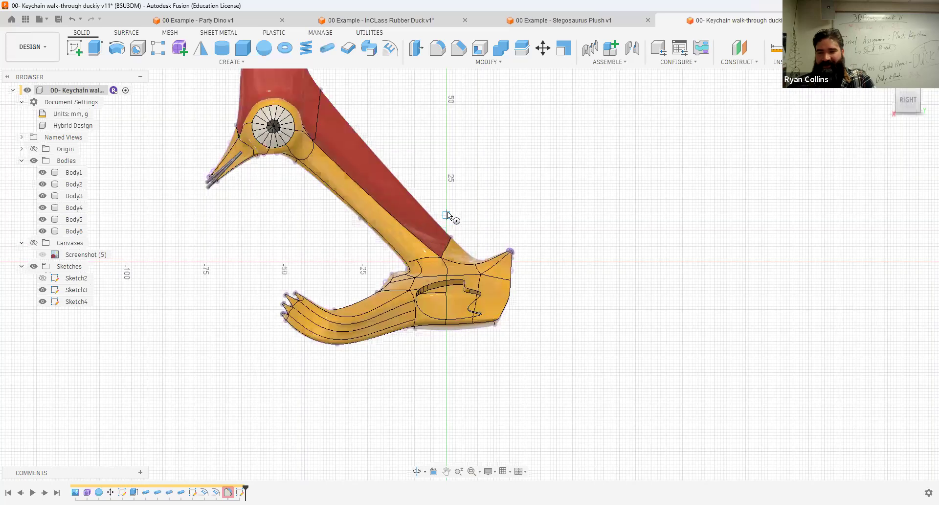
pyautogui.click(493, 234)
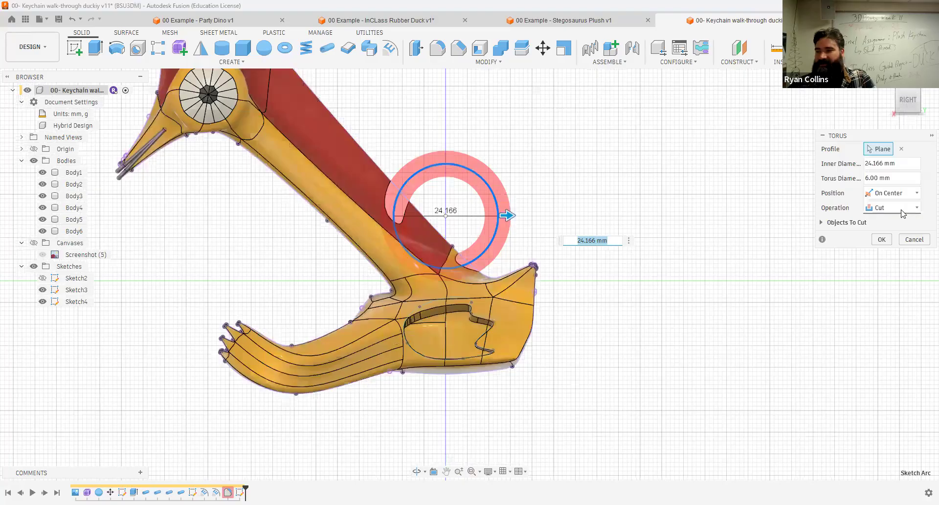
# Join the torus to the body as a keychain loop with its inner diameter set to 20 mm
pyautogui.click(903, 208)
pyautogui.click(880, 226)
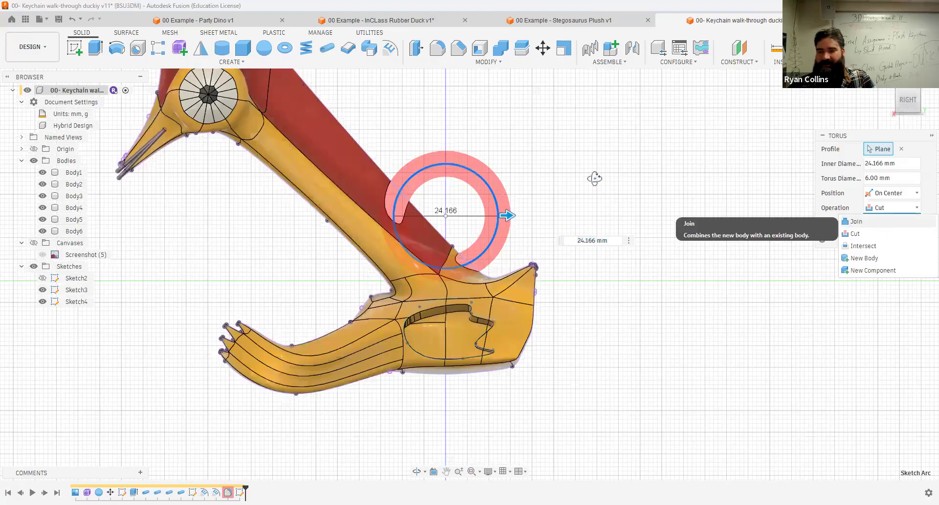
pyautogui.keyDown('shift'); pyautogui.moveTo(545, 187); pyautogui.dragTo(612, 181, button='middle'); pyautogui.keyUp('shift')
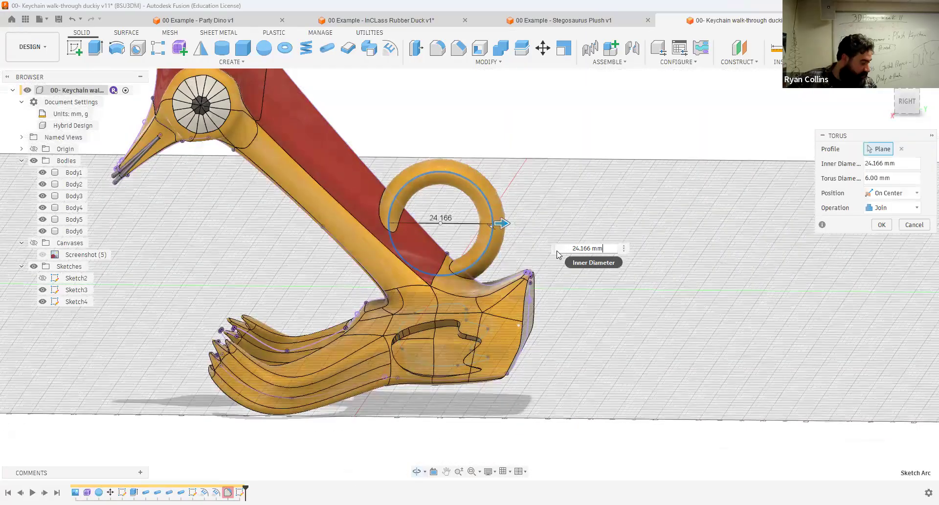
pyautogui.click(559, 251)
pyautogui.write('20')
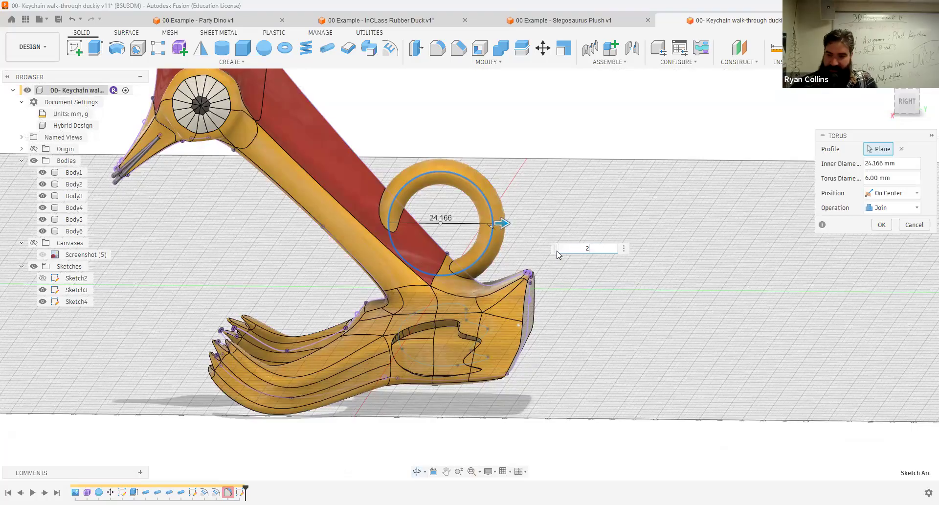
pyautogui.click(886, 226)
# Examine the keychain from several sides, checking the hanging loop, wings and clawed arms
pyautogui.moveTo(658, 212)
pyautogui.keyDown('shift'); pyautogui.mouseDown(button='middle')
pyautogui.moveTo(603, 215)
pyautogui.moveTo(742, 210)
pyautogui.moveTo(700, 212)
pyautogui.mouseUp(button='middle'); pyautogui.keyUp('shift')
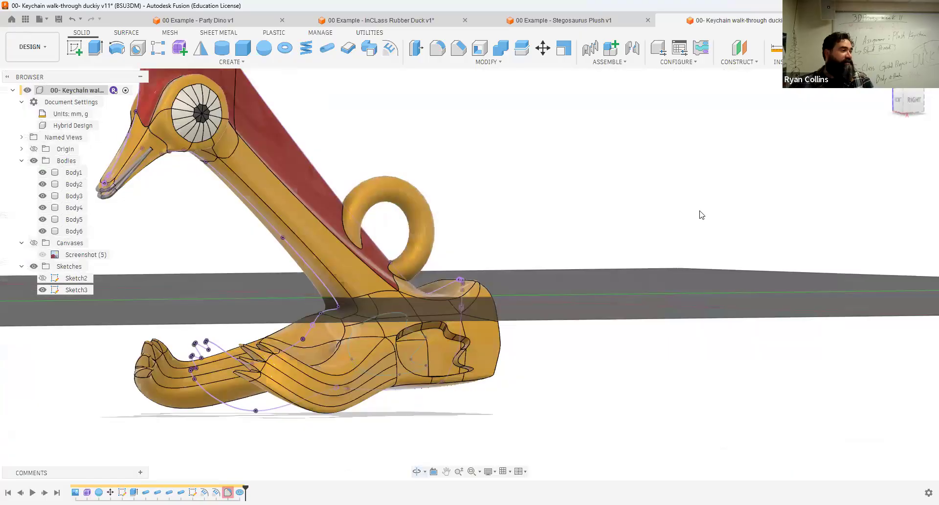
pyautogui.scroll(-3, 649, 256)
pyautogui.keyDown('shift'); pyautogui.moveTo(614, 212); pyautogui.dragTo(708, 210, button='middle'); pyautogui.keyUp('shift')
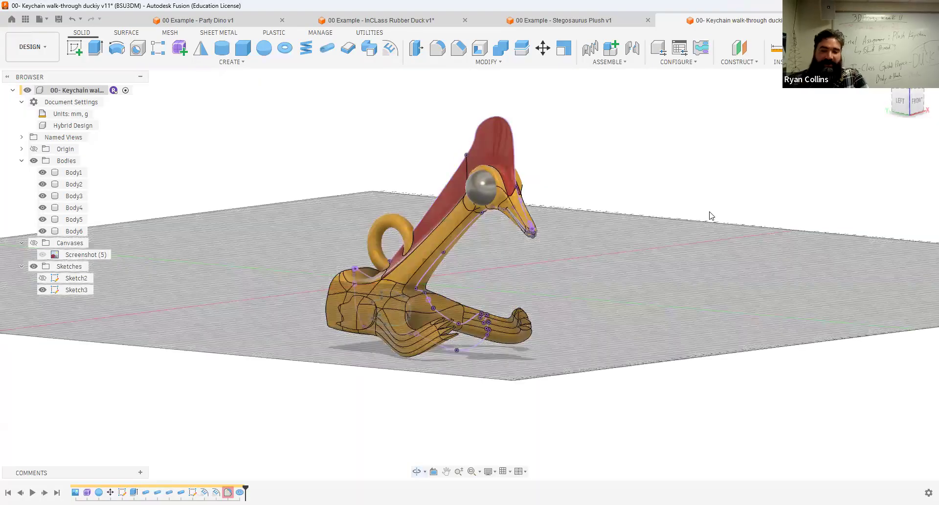
pyautogui.keyDown('shift'); pyautogui.moveTo(671, 238); pyautogui.dragTo(573, 247, button='middle'); pyautogui.keyUp('shift')
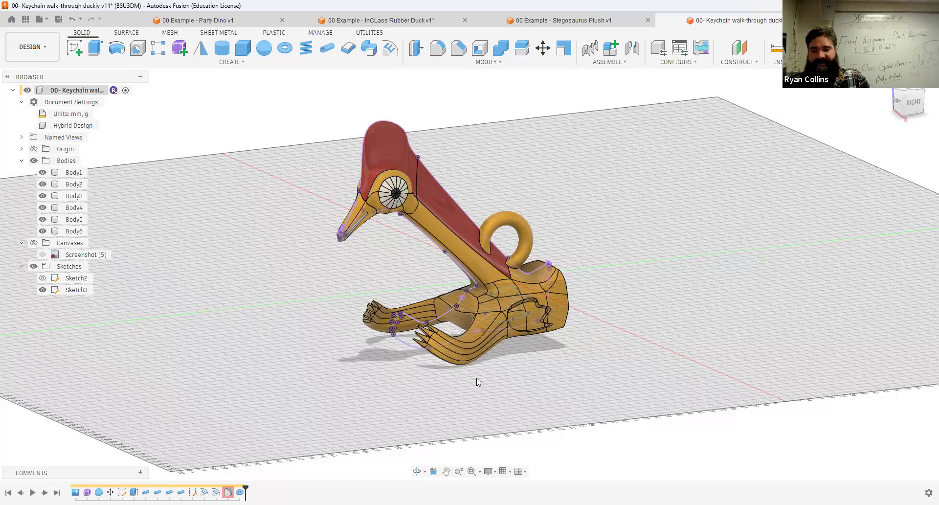
pyautogui.keyDown('shift'); pyautogui.moveTo(577, 357); pyautogui.dragTo(541, 356, button='middle'); pyautogui.keyUp('shift')
pyautogui.keyDown('shift'); pyautogui.moveTo(574, 358); pyautogui.dragTo(536, 287, button='middle'); pyautogui.keyUp('shift')
pyautogui.keyDown('shift'); pyautogui.moveTo(460, 283); pyautogui.dragTo(636, 303, button='middle'); pyautogui.keyUp('shift')
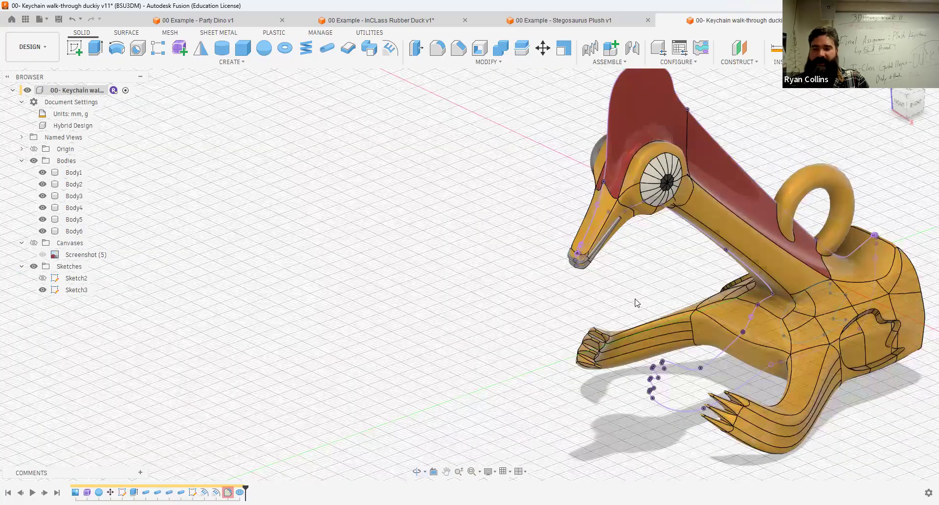
pyautogui.keyDown('shift'); pyautogui.moveTo(552, 280); pyautogui.dragTo(751, 273, button='middle'); pyautogui.keyUp('shift')
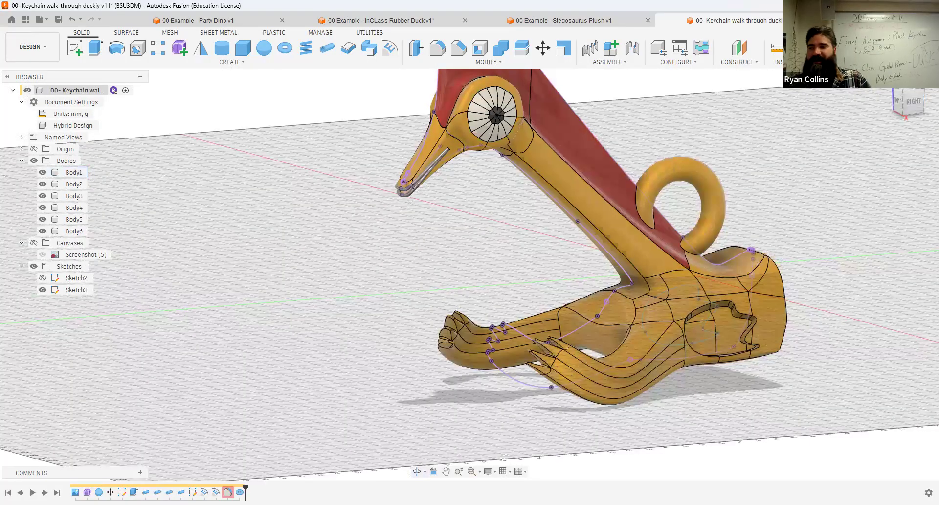
pyautogui.keyDown('shift'); pyautogui.moveTo(724, 210); pyautogui.dragTo(715, 206, button='middle'); pyautogui.keyUp('shift')
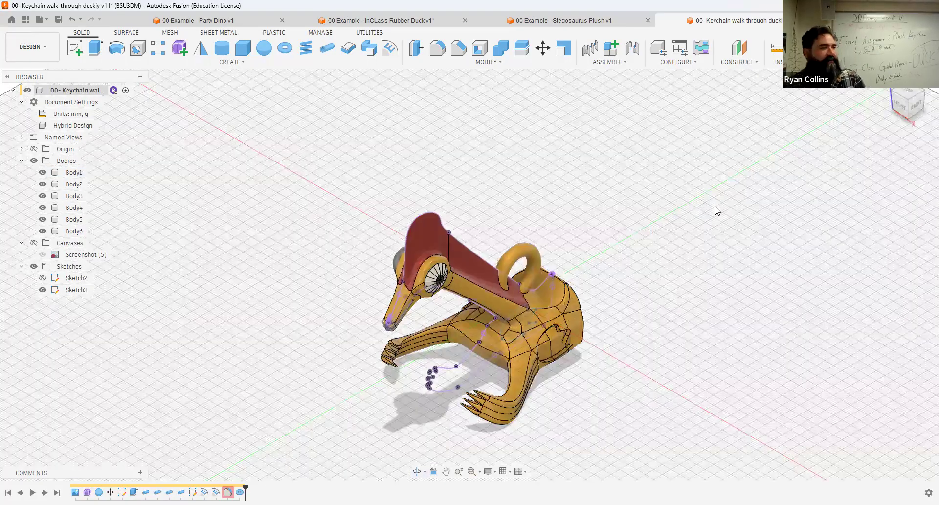